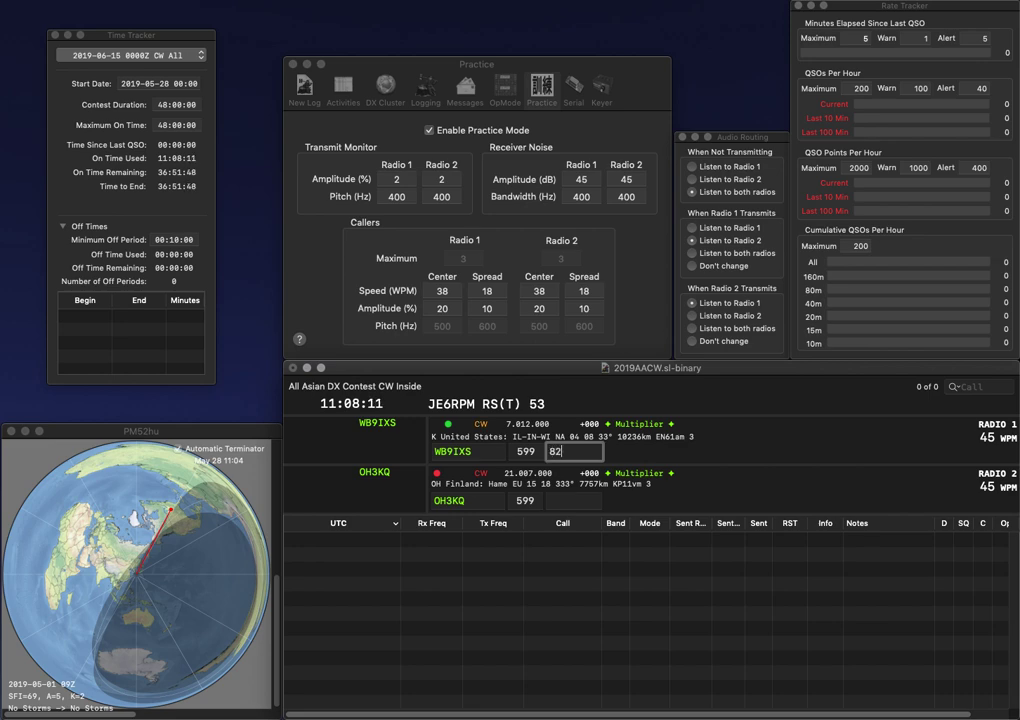
key("Return")
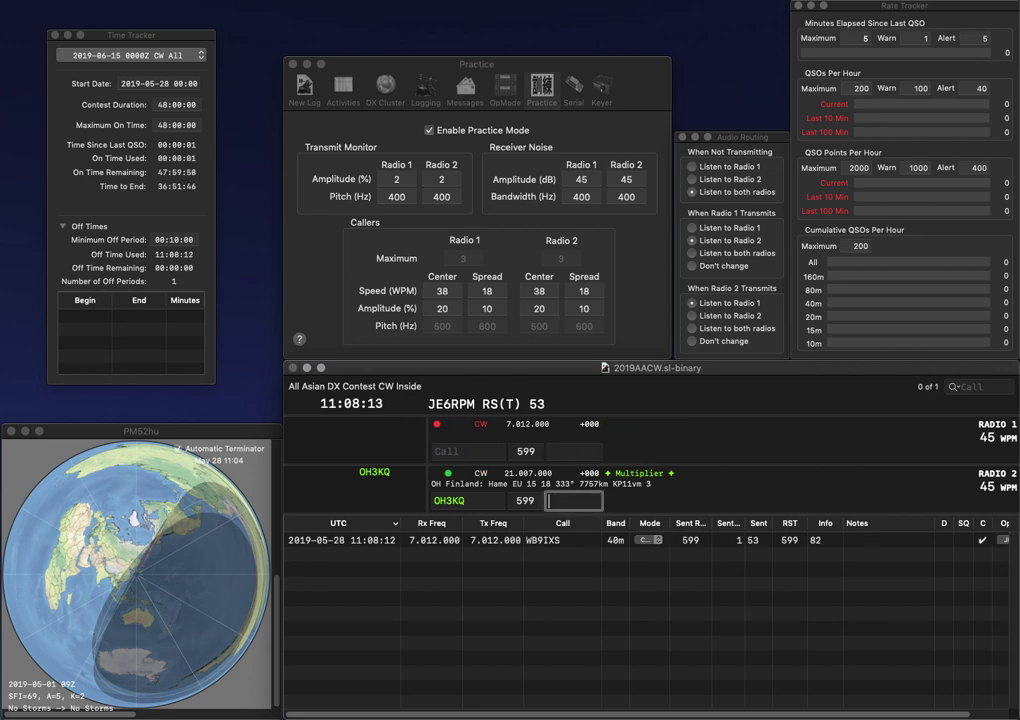
type("51")
key("Return")
Step: Enter UR5PG on Radio 1 and BG8SRK on Radio 2, sending each station the contest exchange
type("5PG")
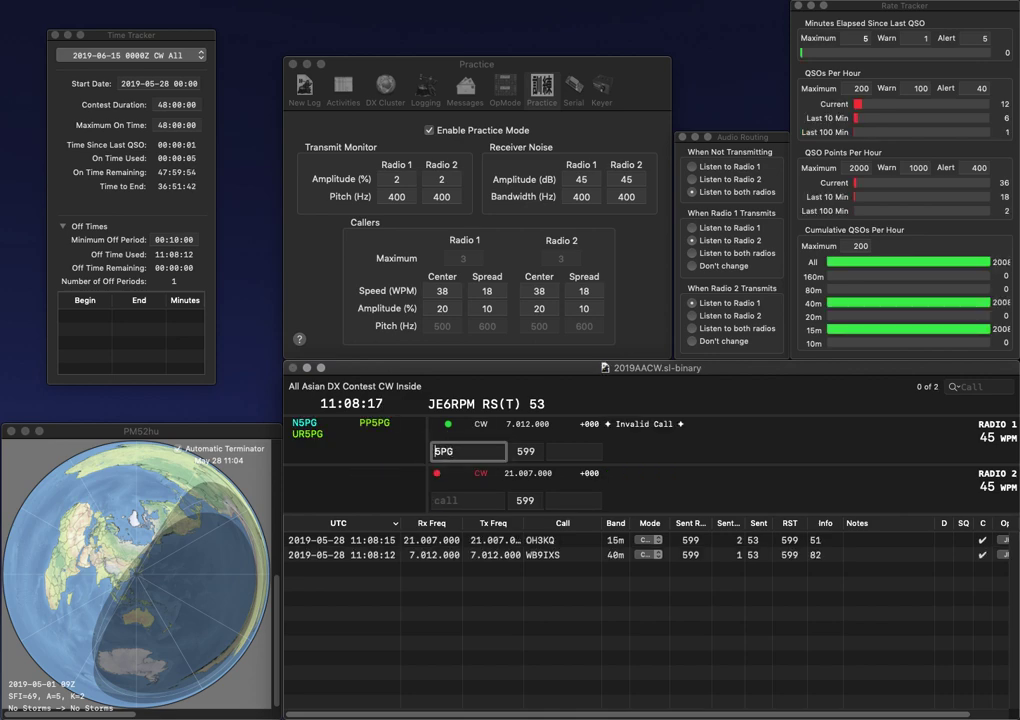
key("backslash")
type("BG")
key("backslash")
type("UR")
key("Return")
key("backslash")
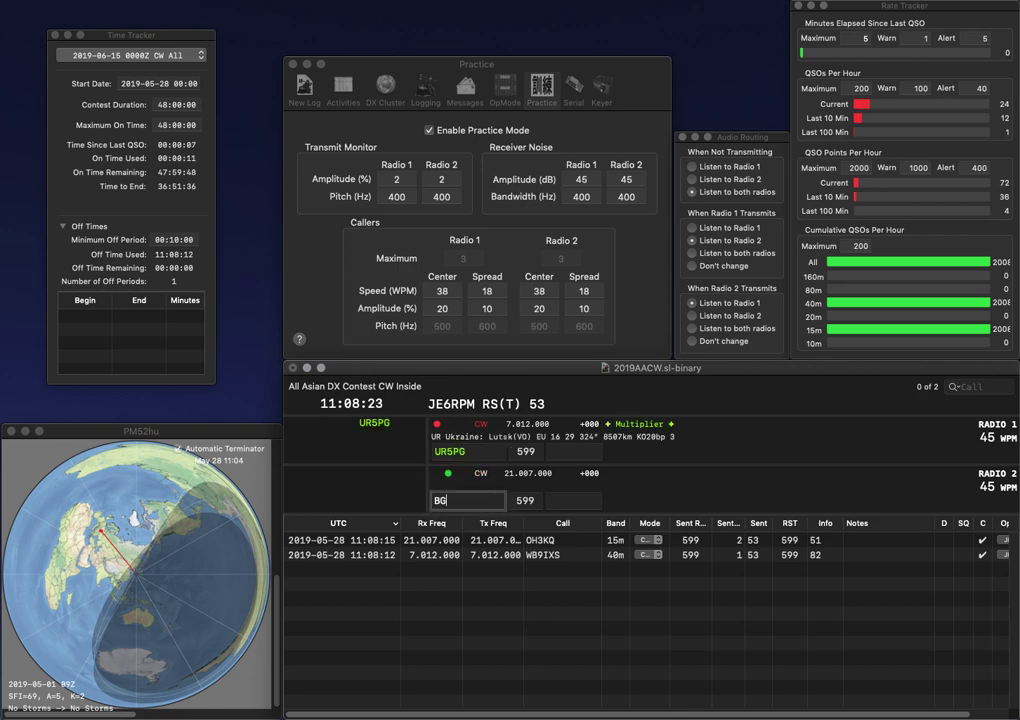
type("8SRK")
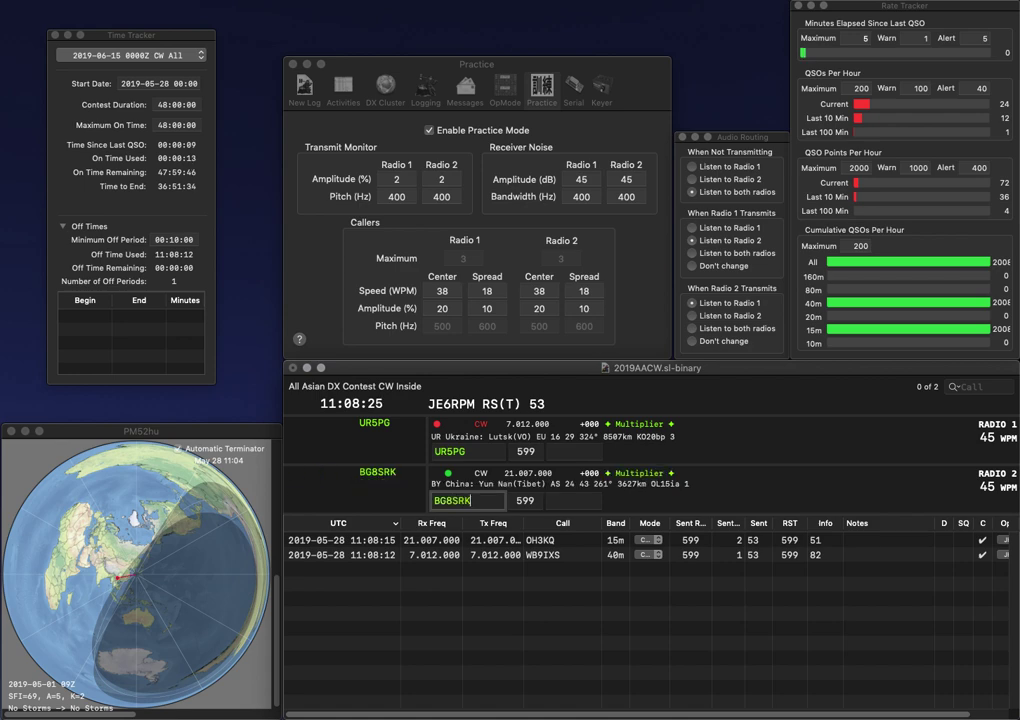
key("Return")
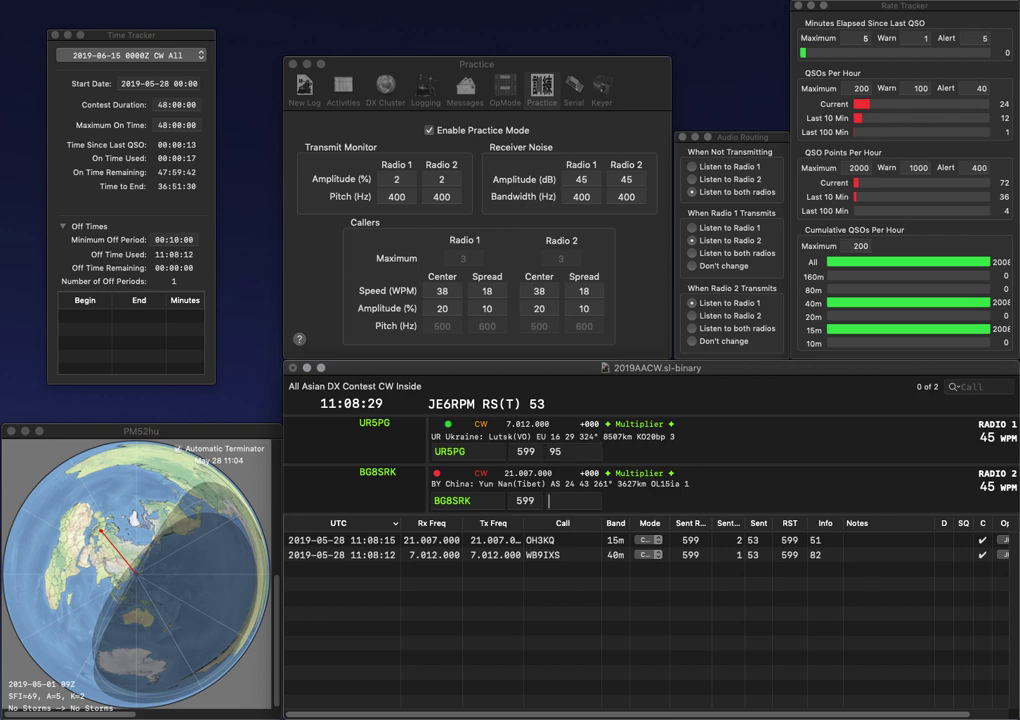
key("Return")
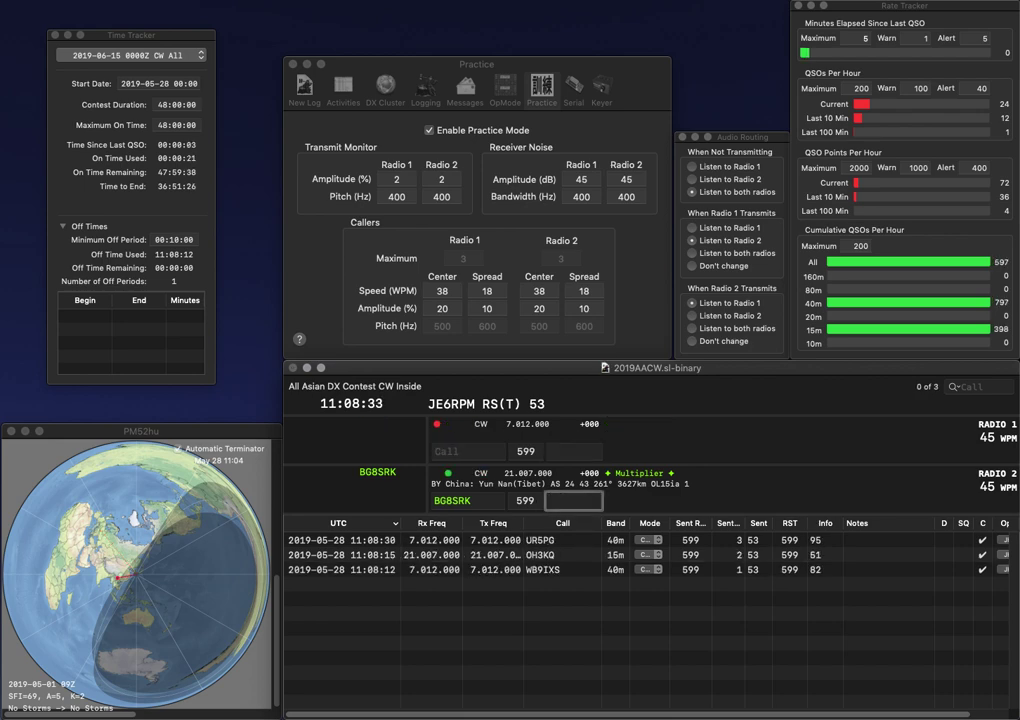
type("51")
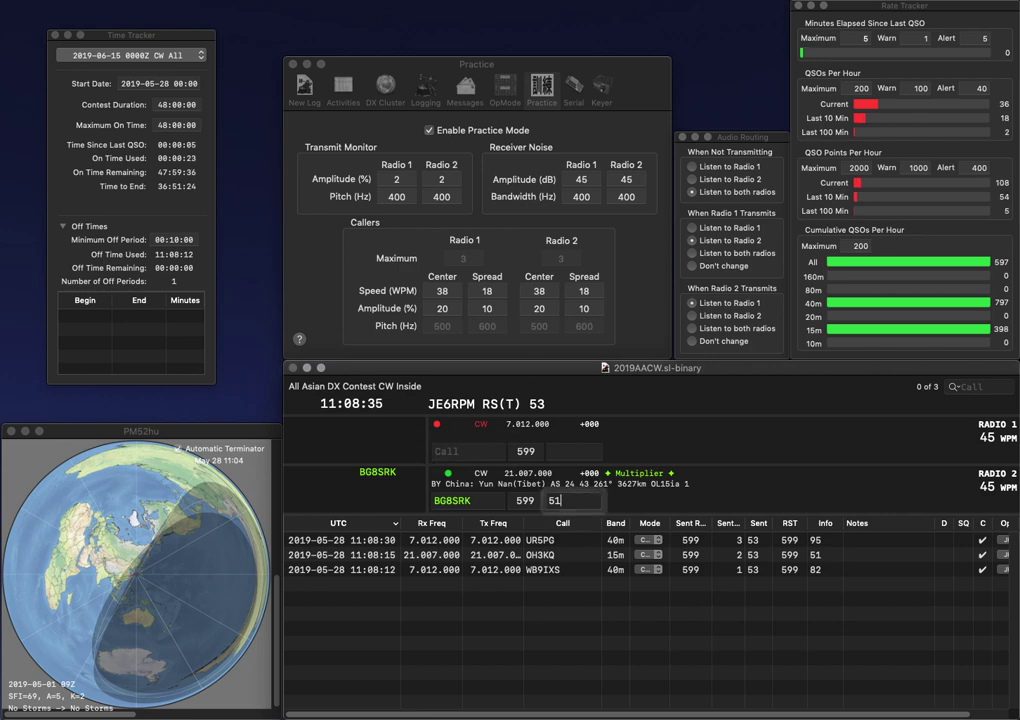
key("Return")
Step: Answer K3VN on Radio 1 and enter the partial call PD0 on Radio 2
type("K3VN")
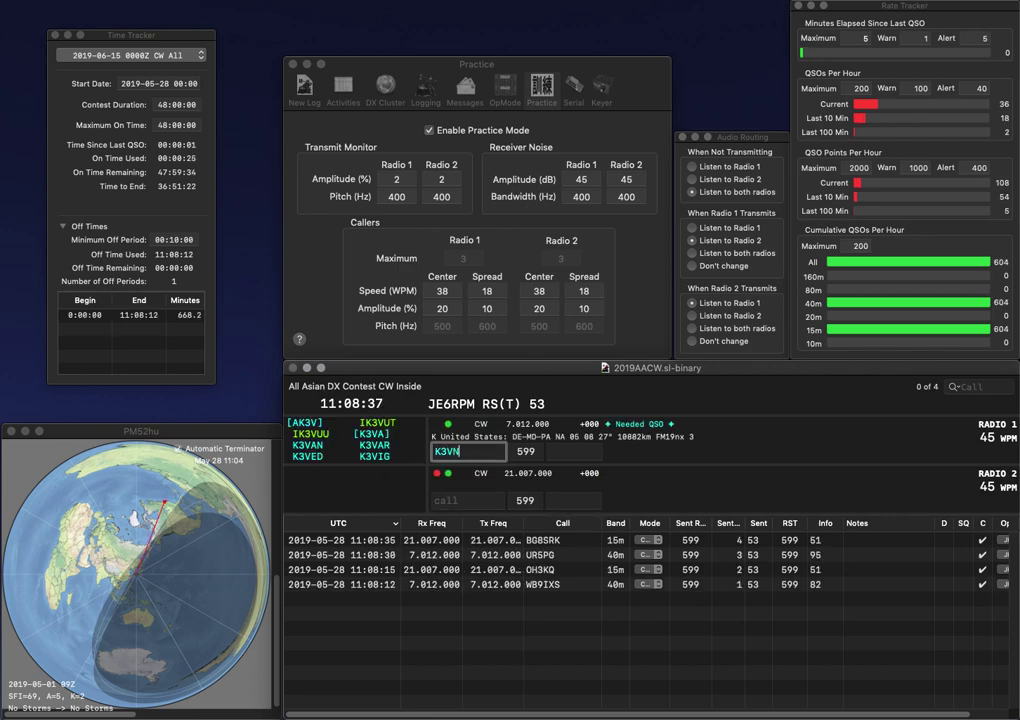
key("Return")
type("PD")
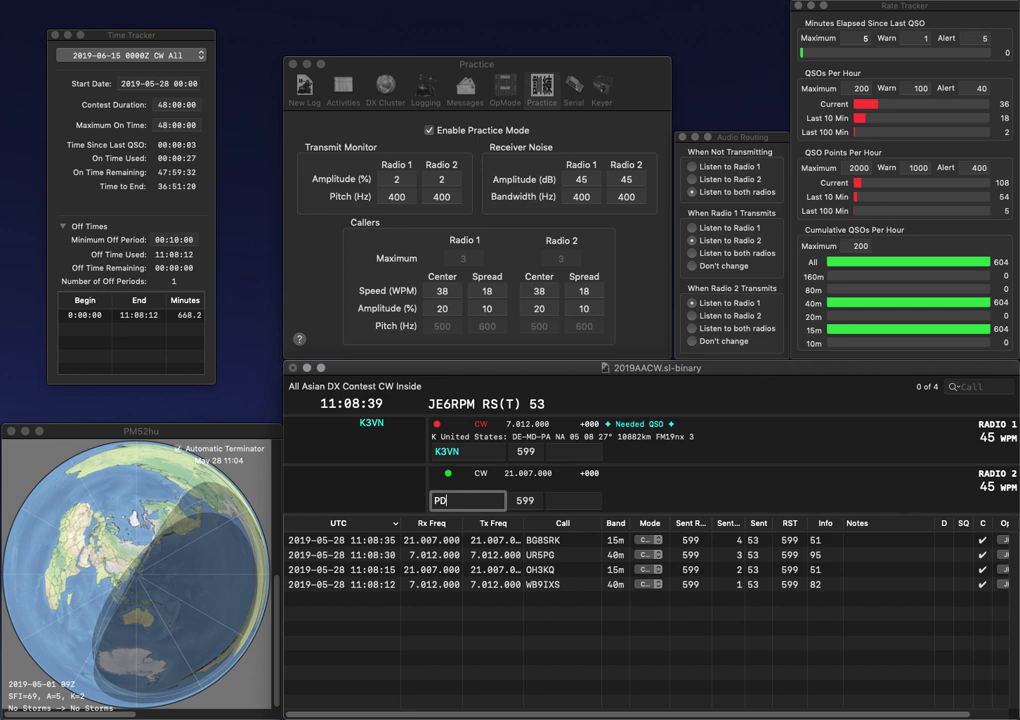
type("0")
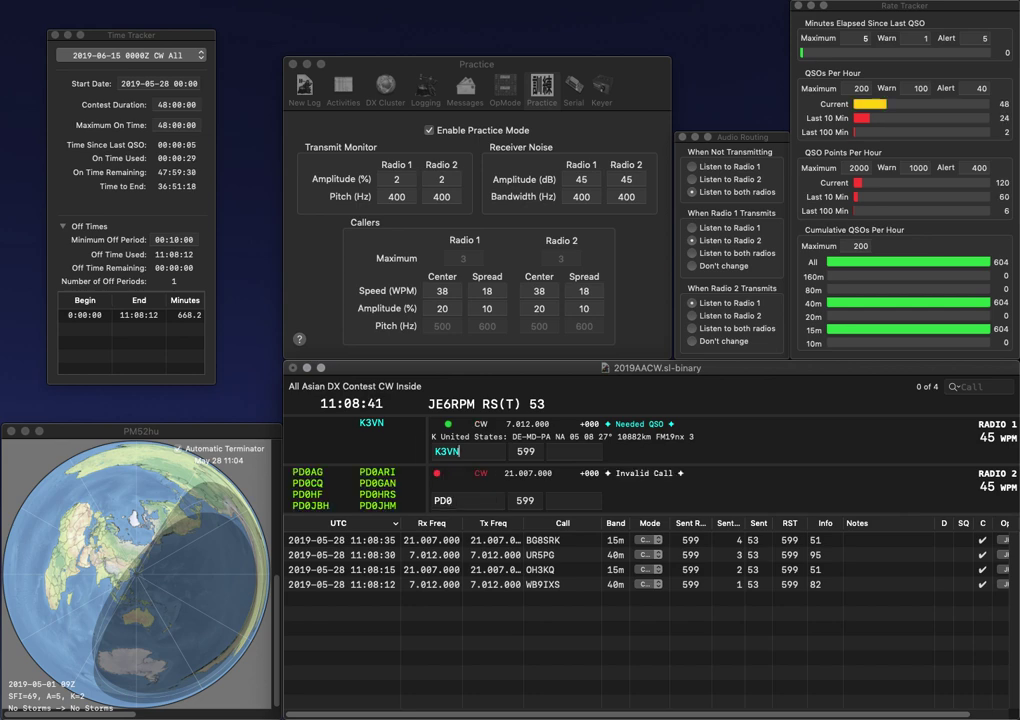
left_click(550, 452)
type("75")
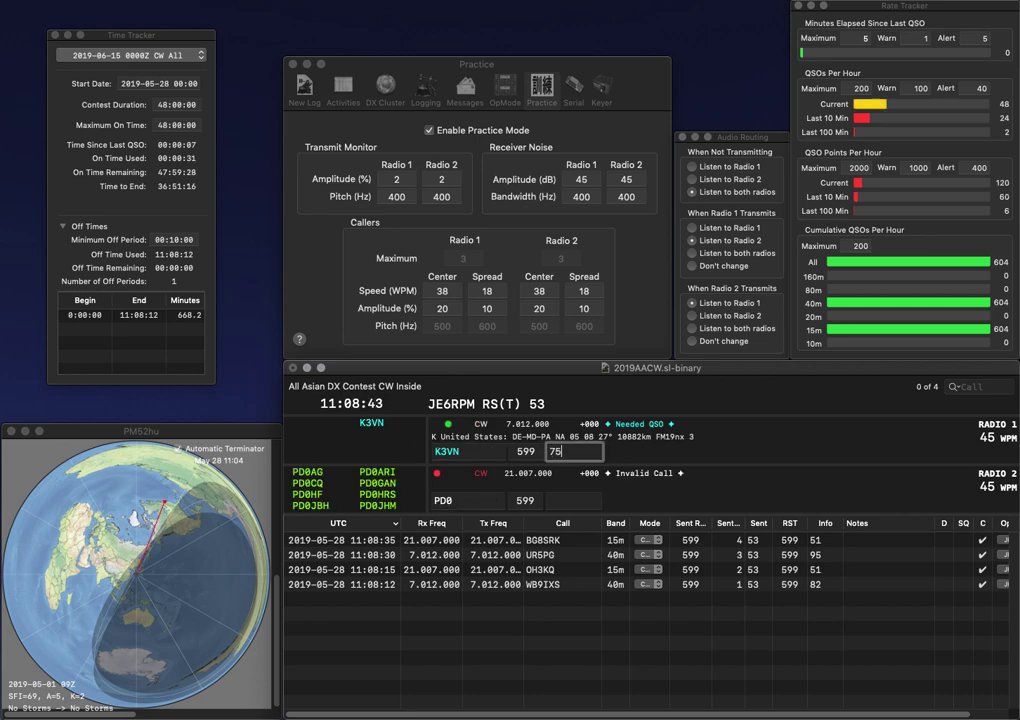
key("Return")
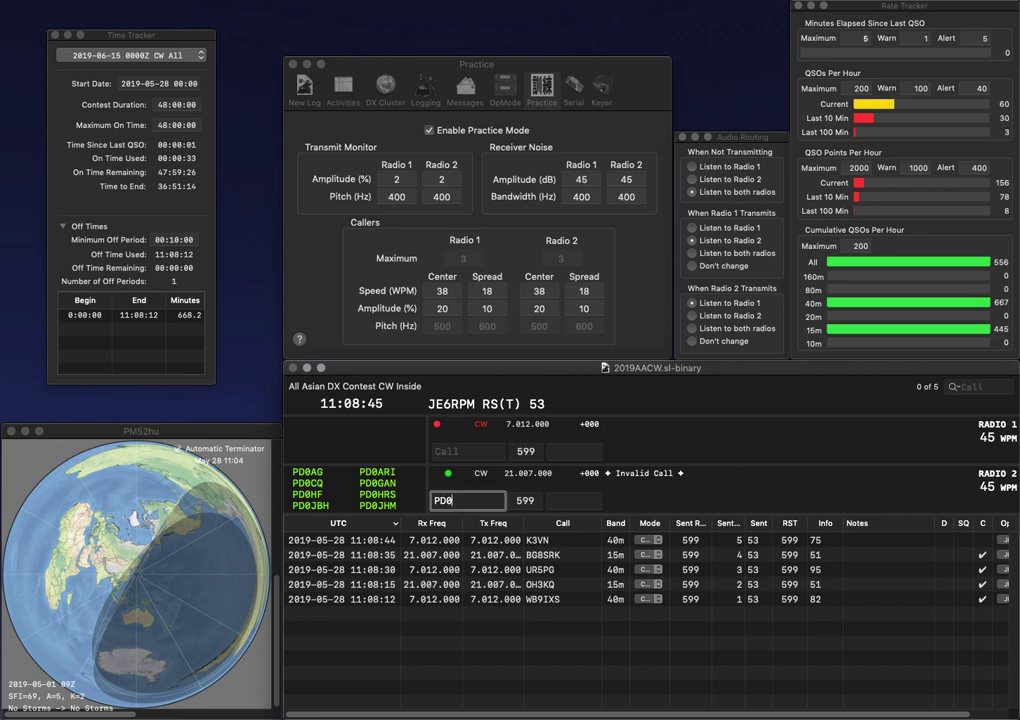
Step: Complete the Radio 2 call as PD0JHM and answer R0AA on Radio 1
type("JHM")
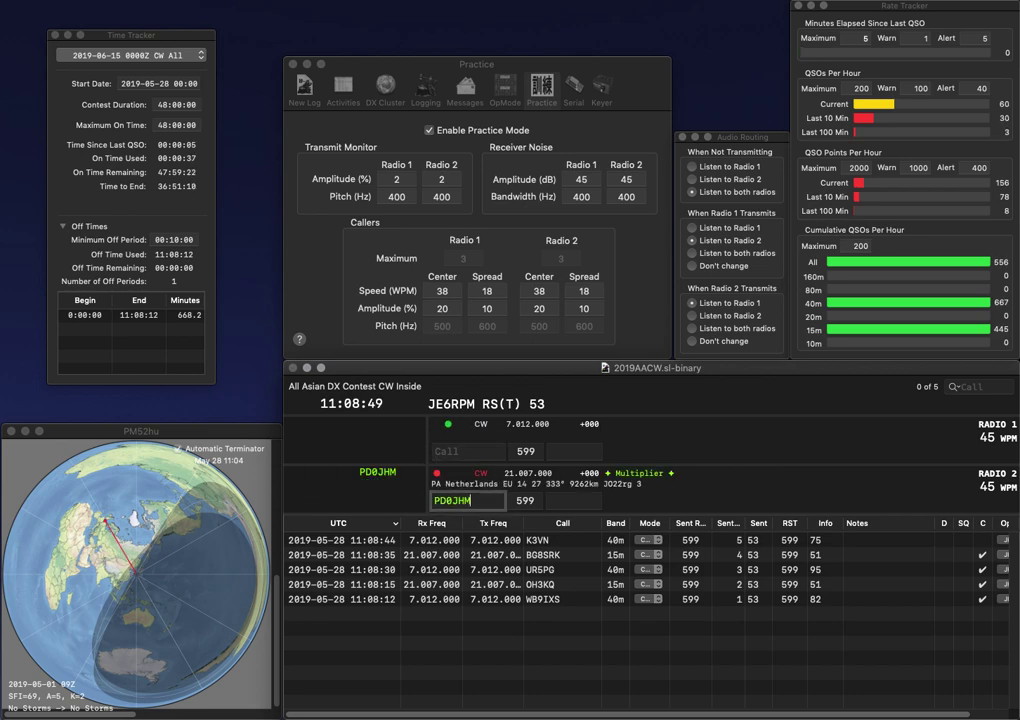
type("R0AA")
key("Return")
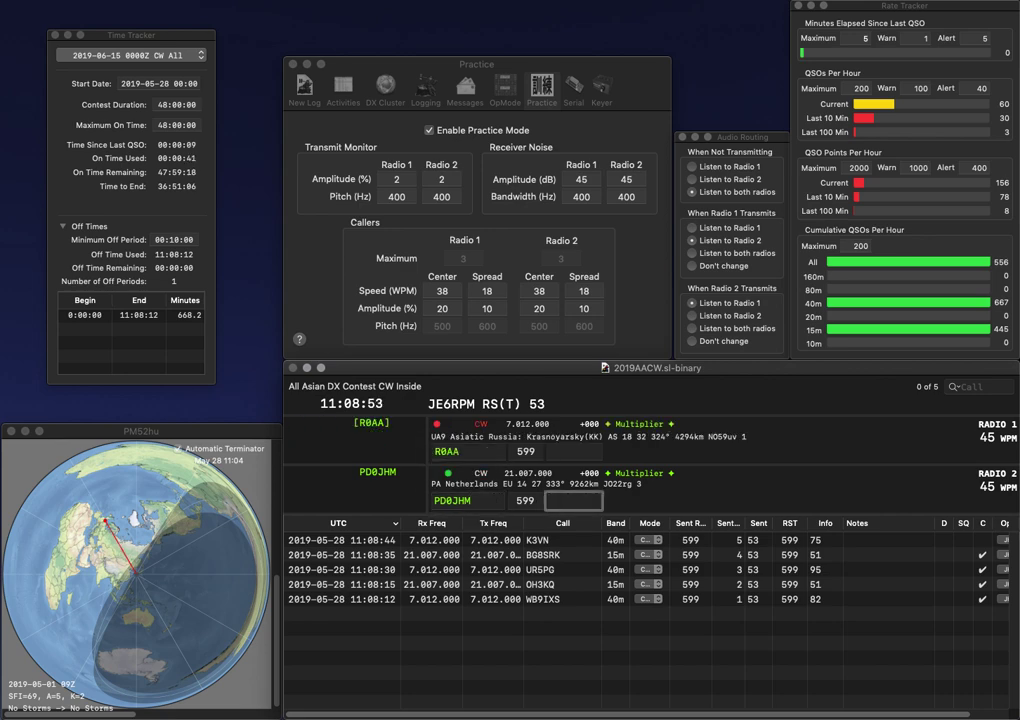
Step: Log PD0JHM on Radio 2 with received exchange 24 and R0AA on Radio 1 with 59
type("24")
key("Return")
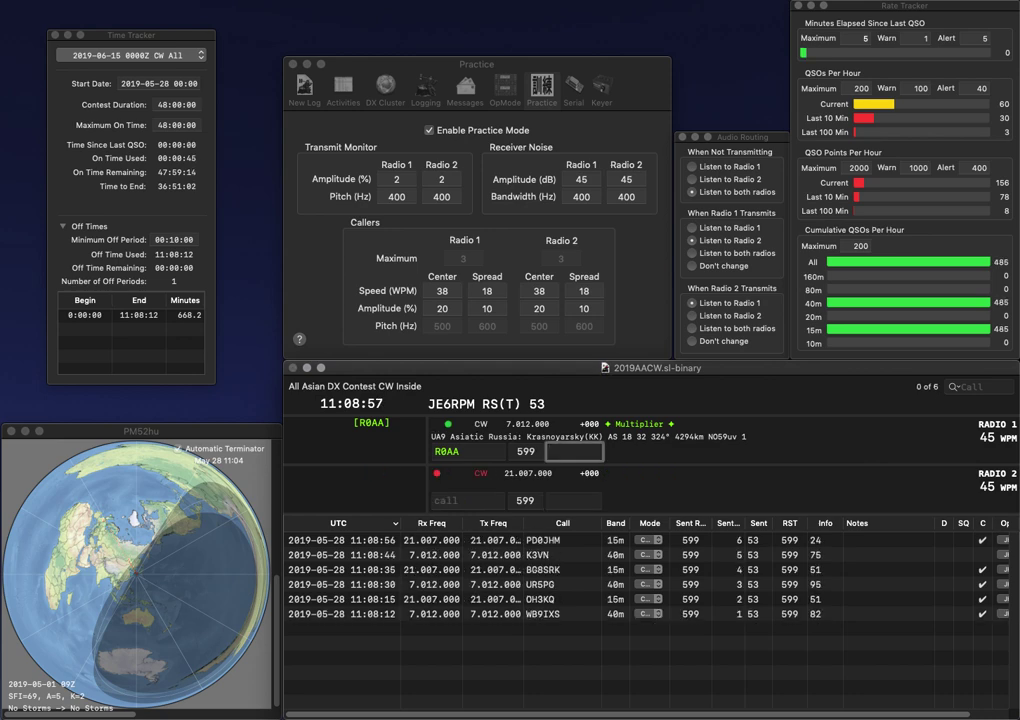
type("59")
key("Return")
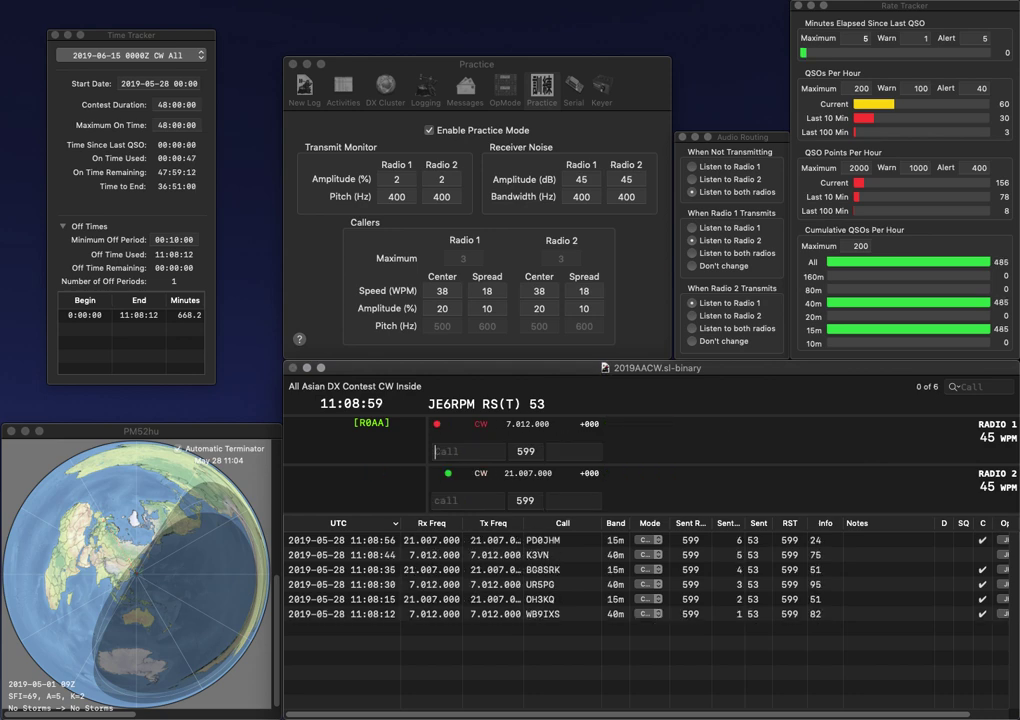
type("KK4RQ")
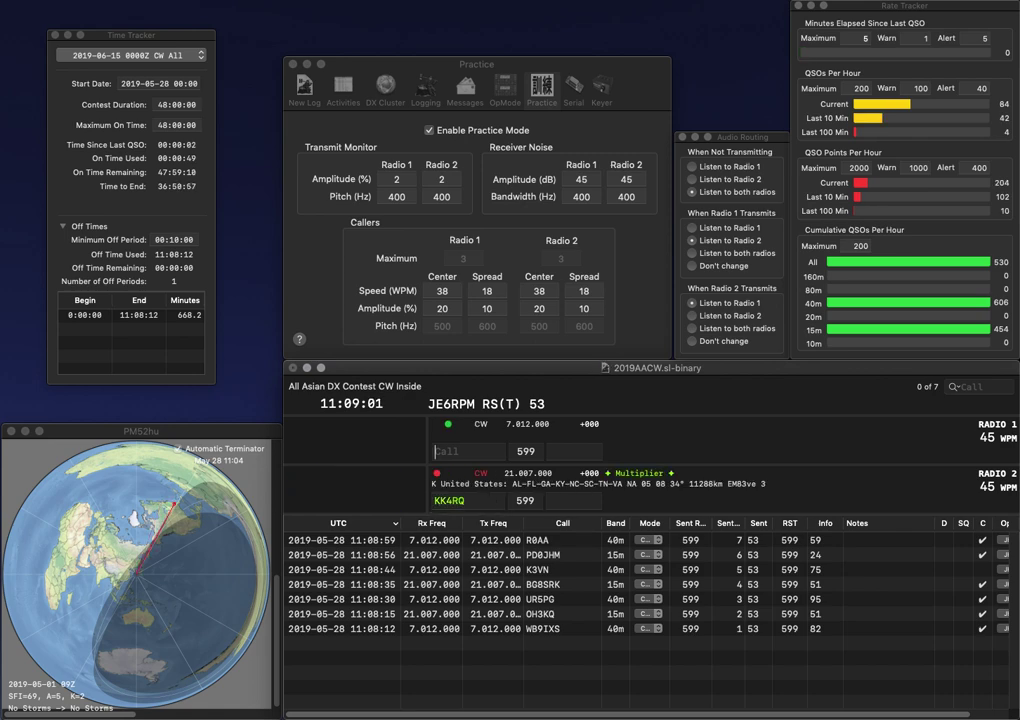
left_click(466, 451)
type("I8J")
key("Return")
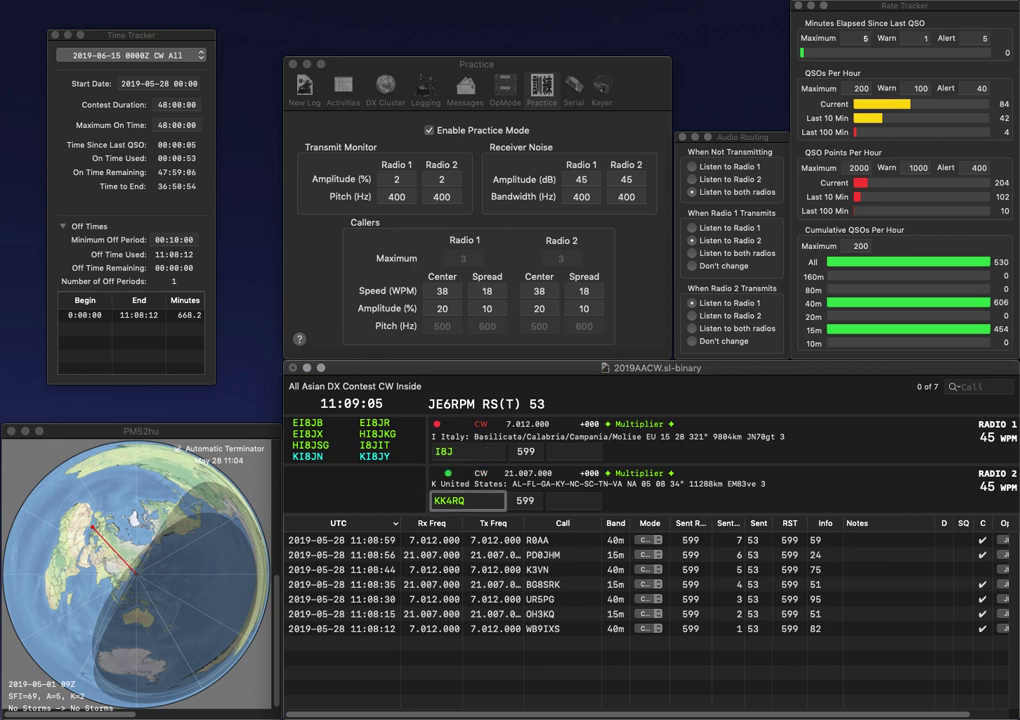
key("Delete")
type("O")
key("Return")
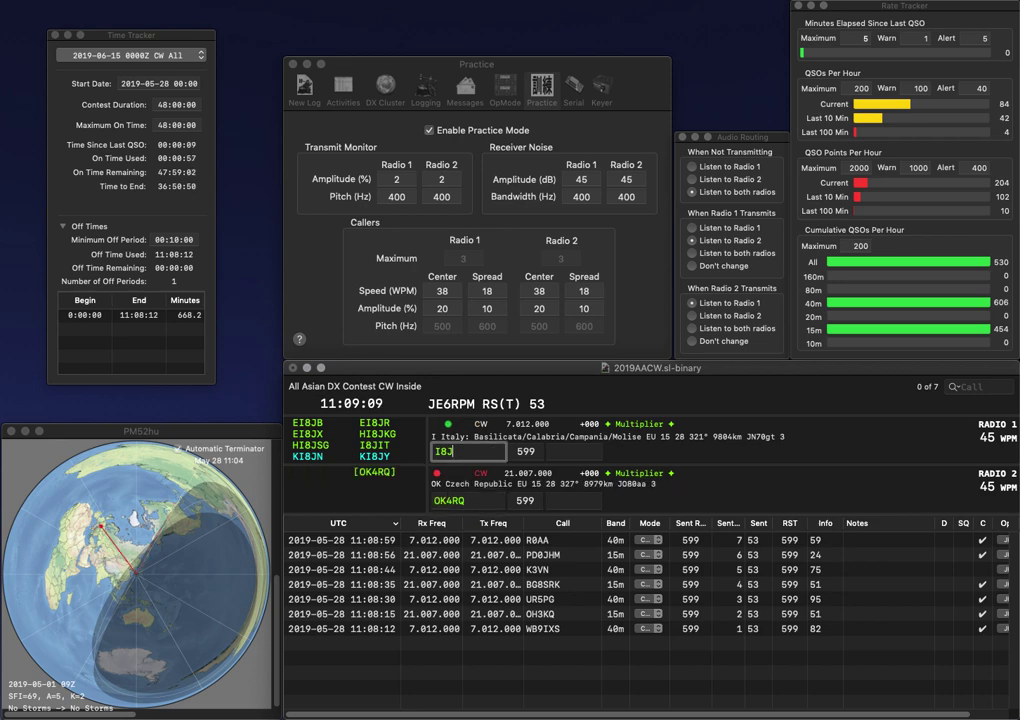
type("IT")
key("Return")
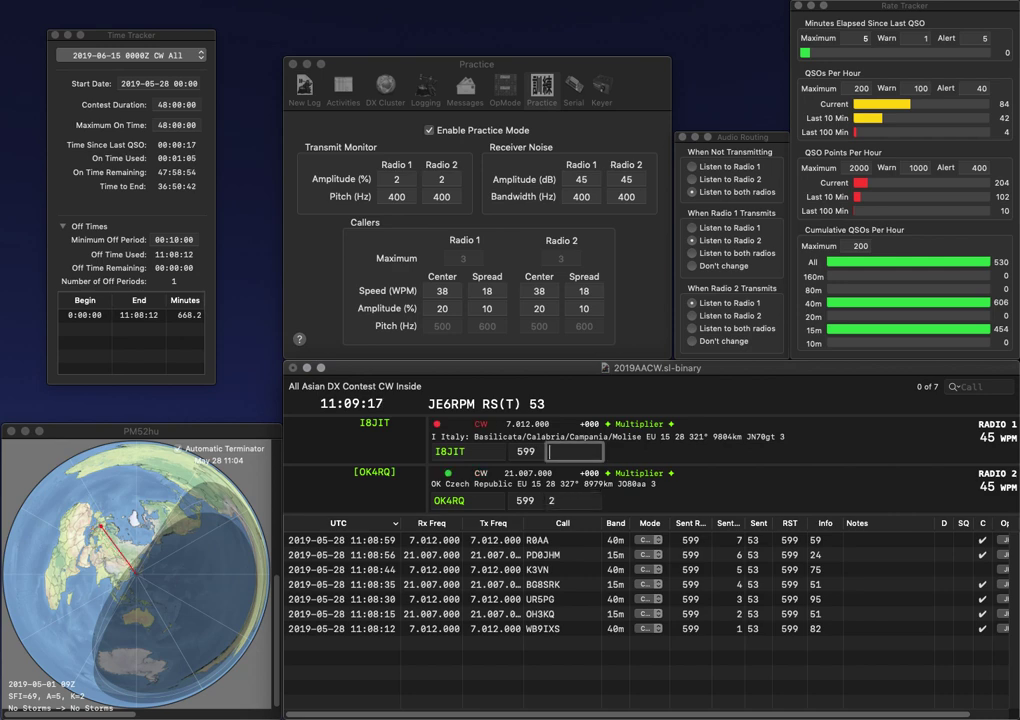
key("Return")
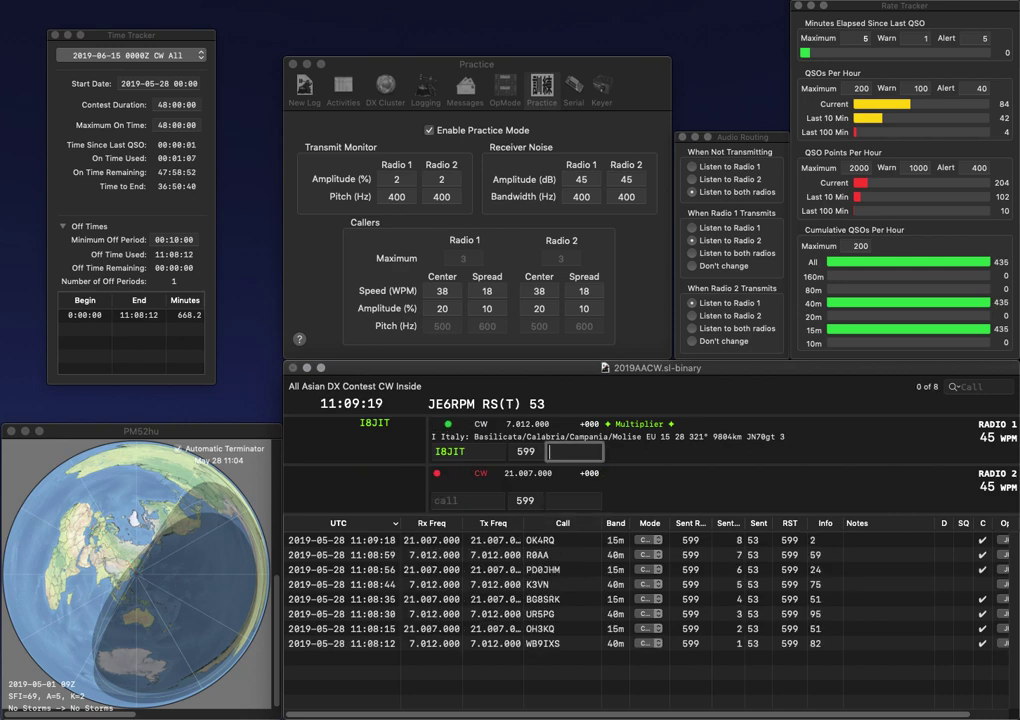
type("11")
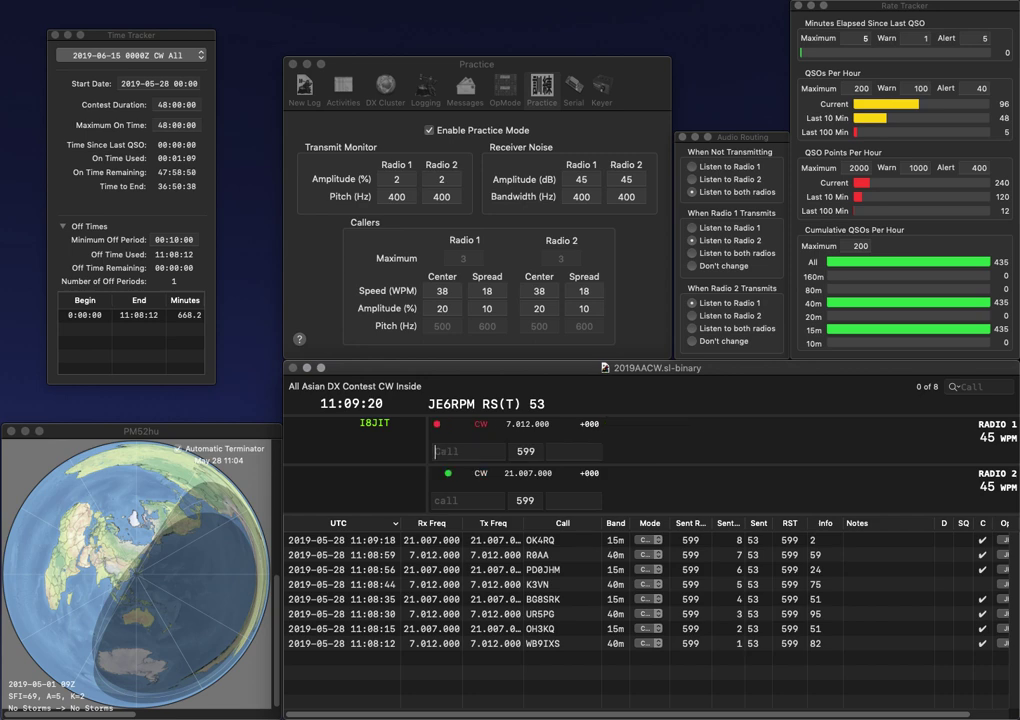
key("Return")
Step: Answer K3WD on Radio 2 and IZ1DNQ on Radio 1
type("O3WD")
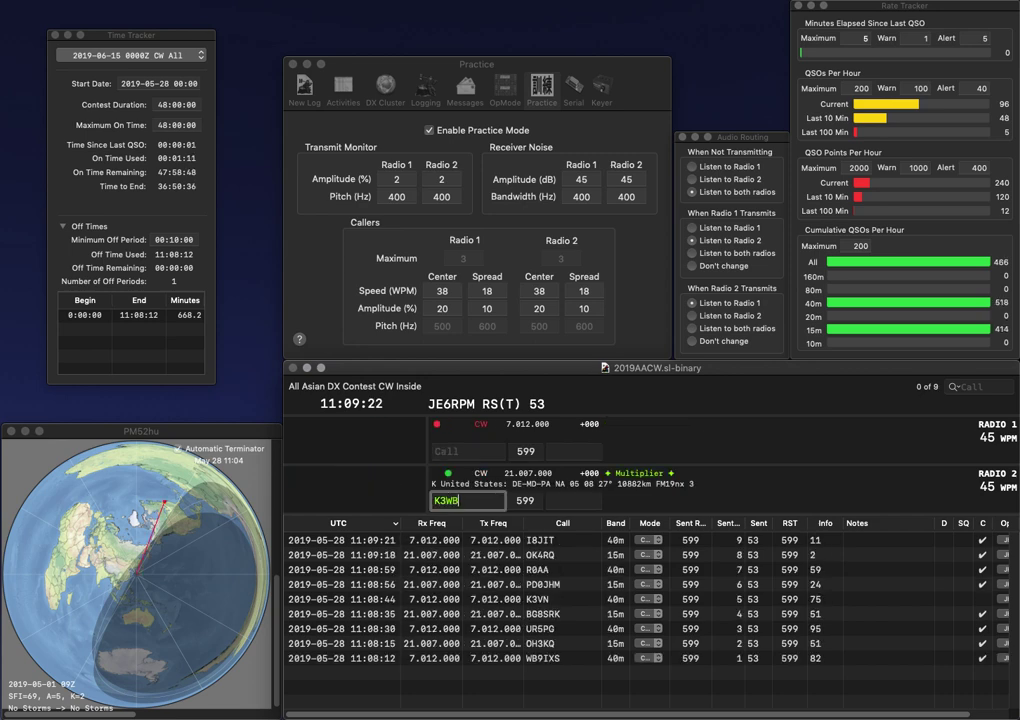
key("Return")
type("I")
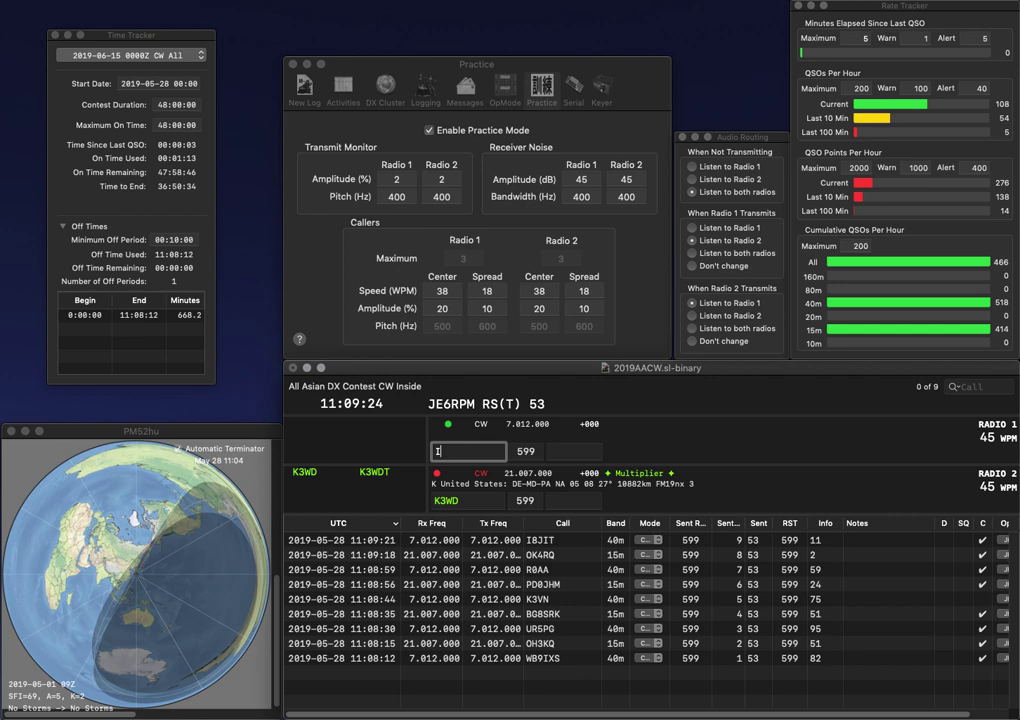
type("Z1DNQ")
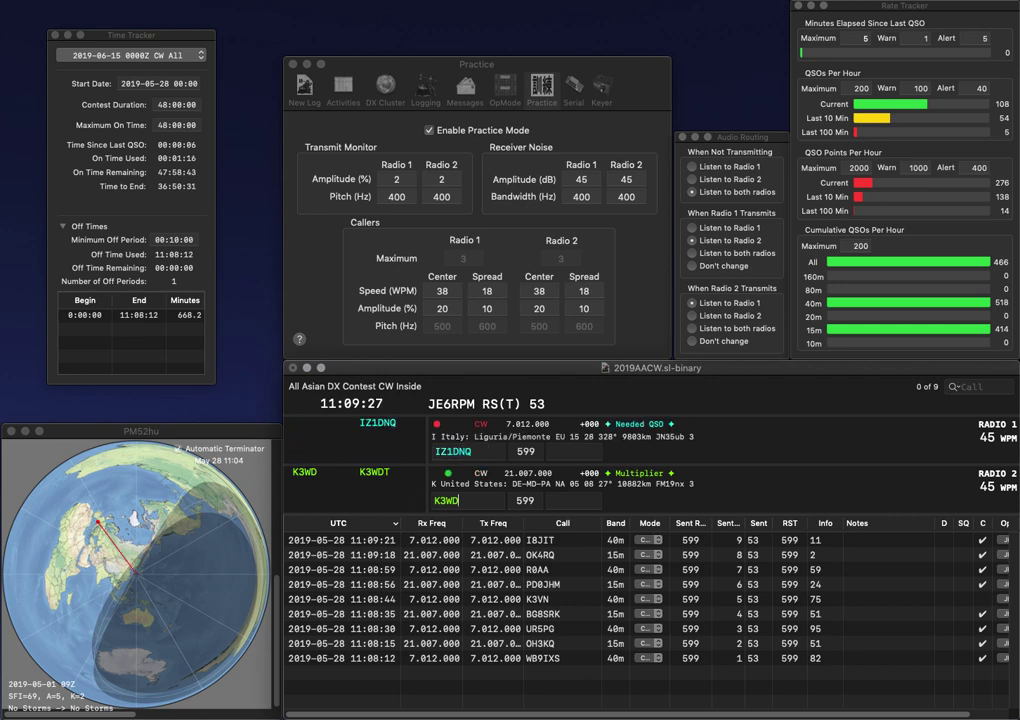
key("Return")
type("12")
key("Up")
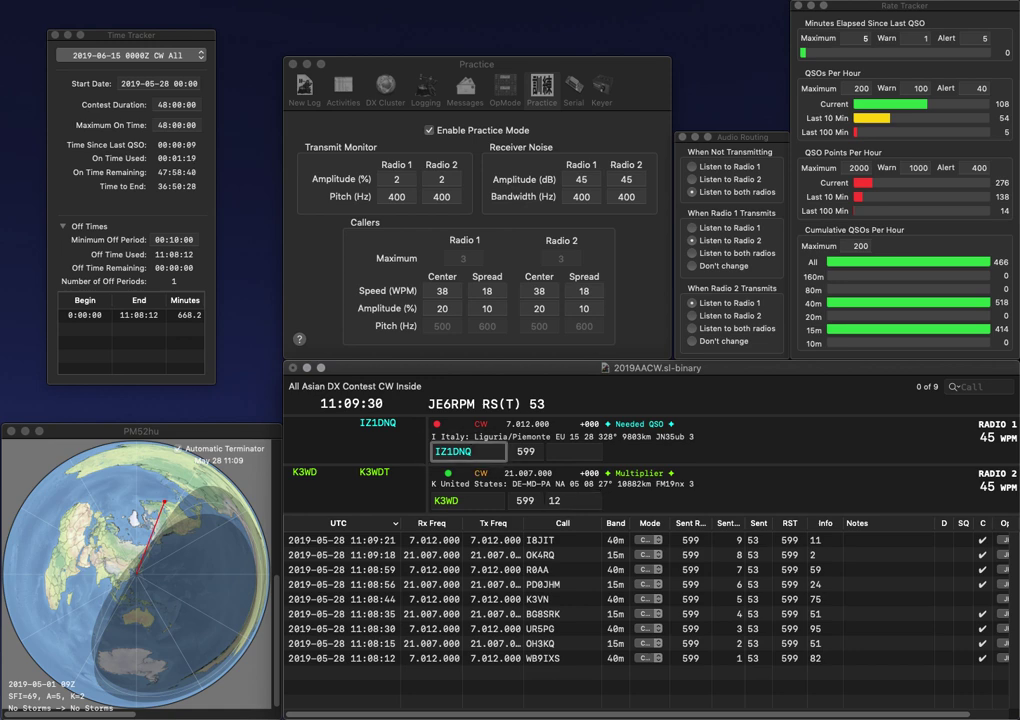
key("space")
type("95")
key("Return")
type("G0RRM")
key("Return")
type("W4HG")
key("Return")
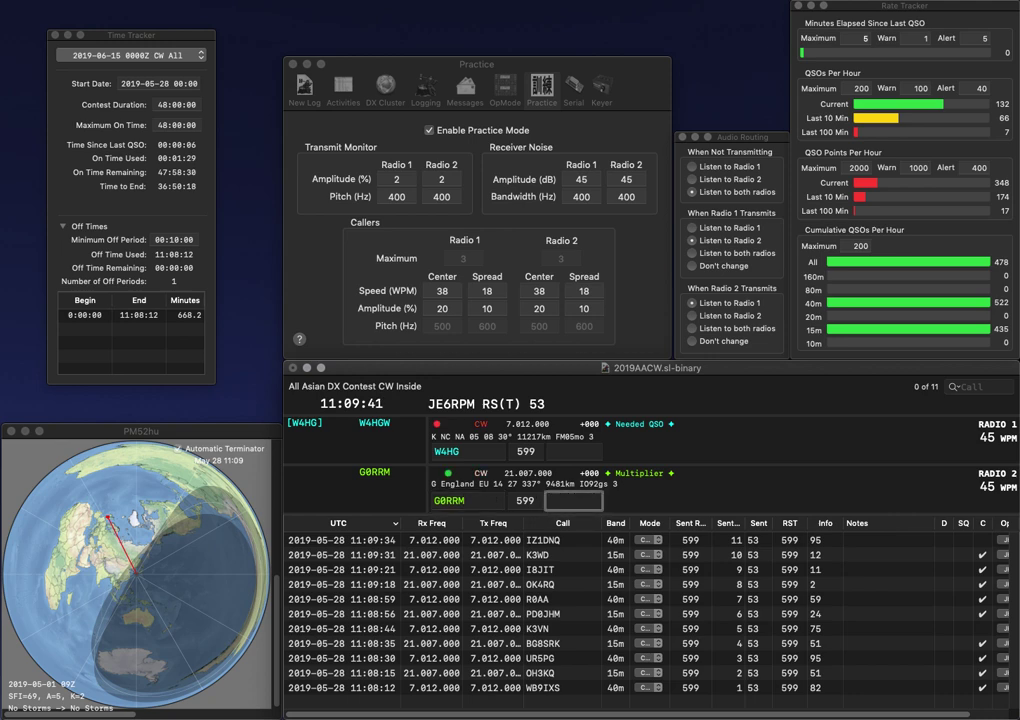
type("68")
key("Return")
type("90")
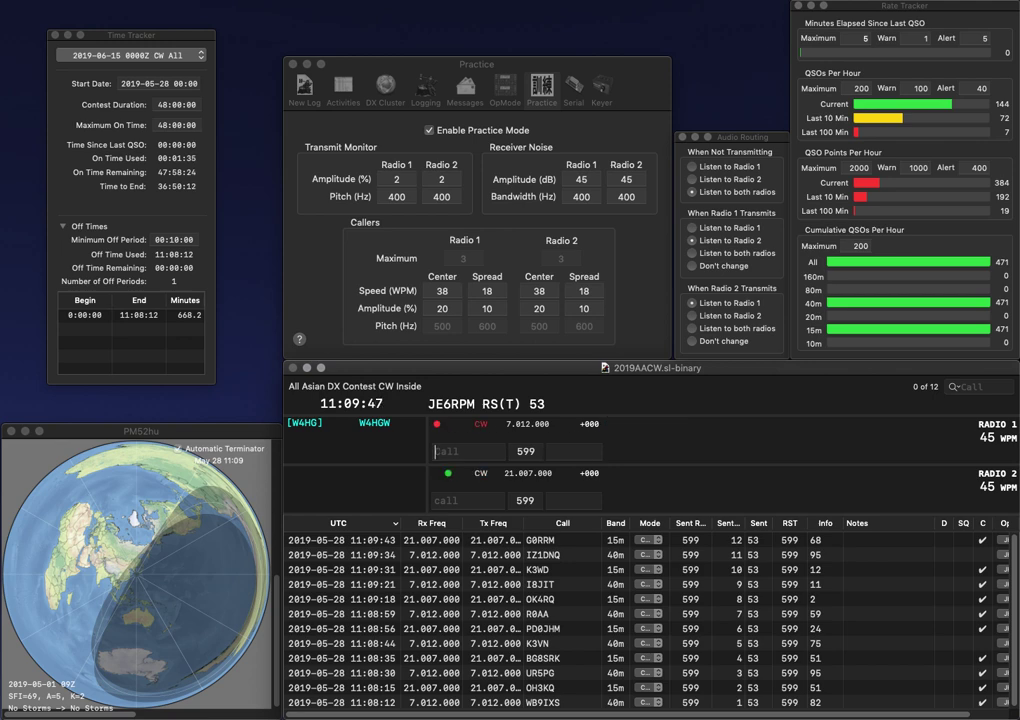
key("Return")
type("SLD")
type("K5")
key("Return")
type("JG3")
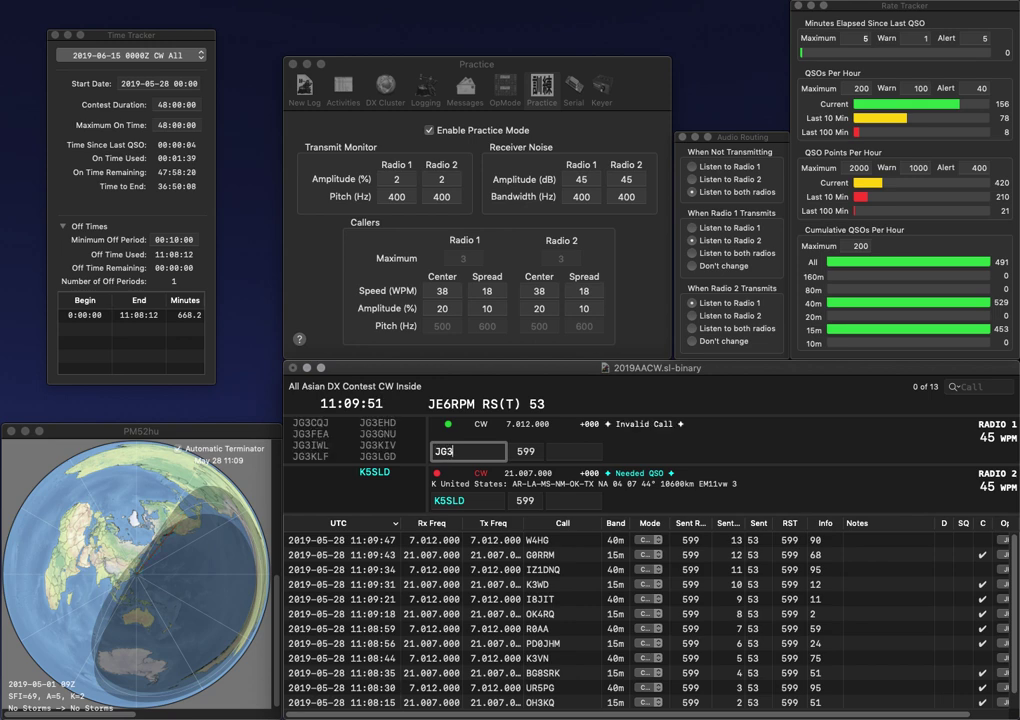
type("X")
key("Return")
type("4")
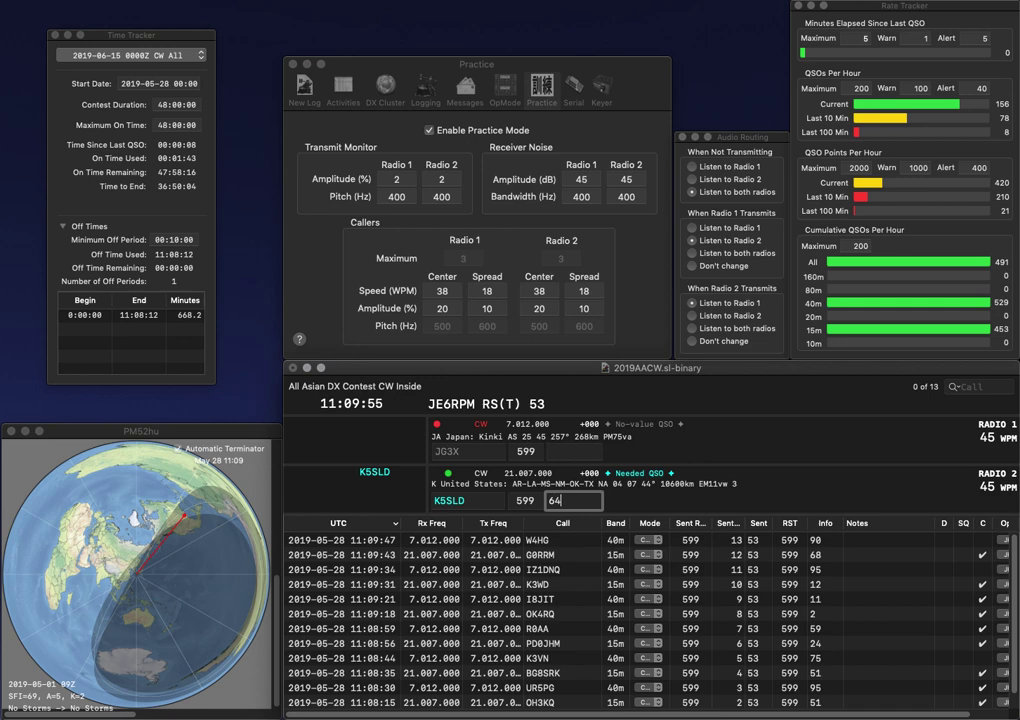
key("Return")
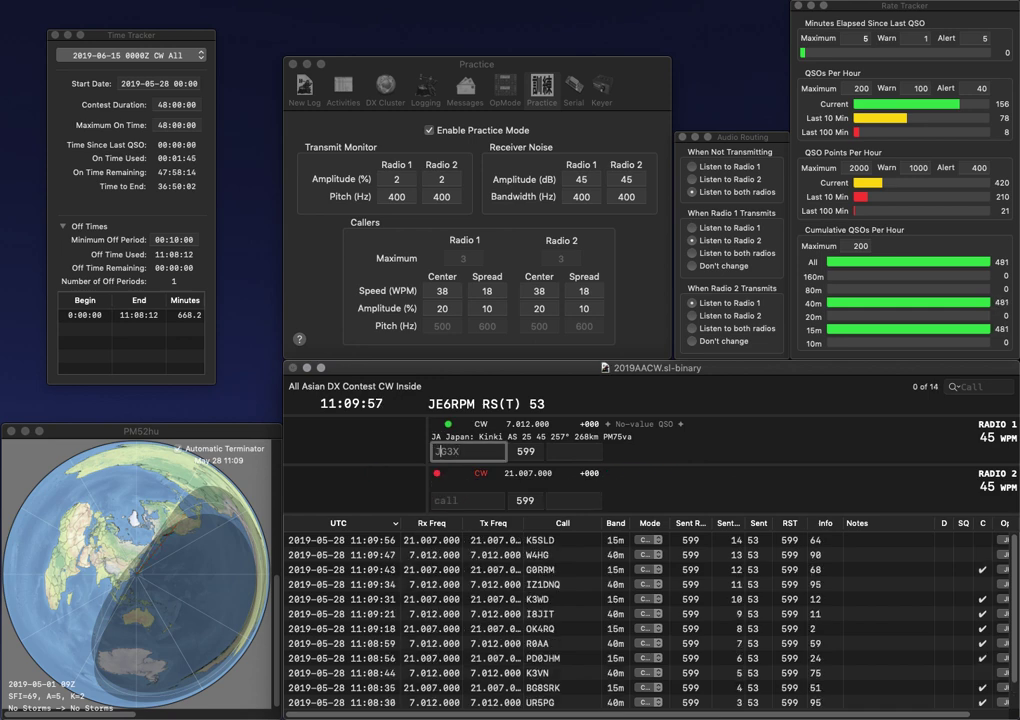
type("JG3X")
key("BackSpace")
type("KIV")
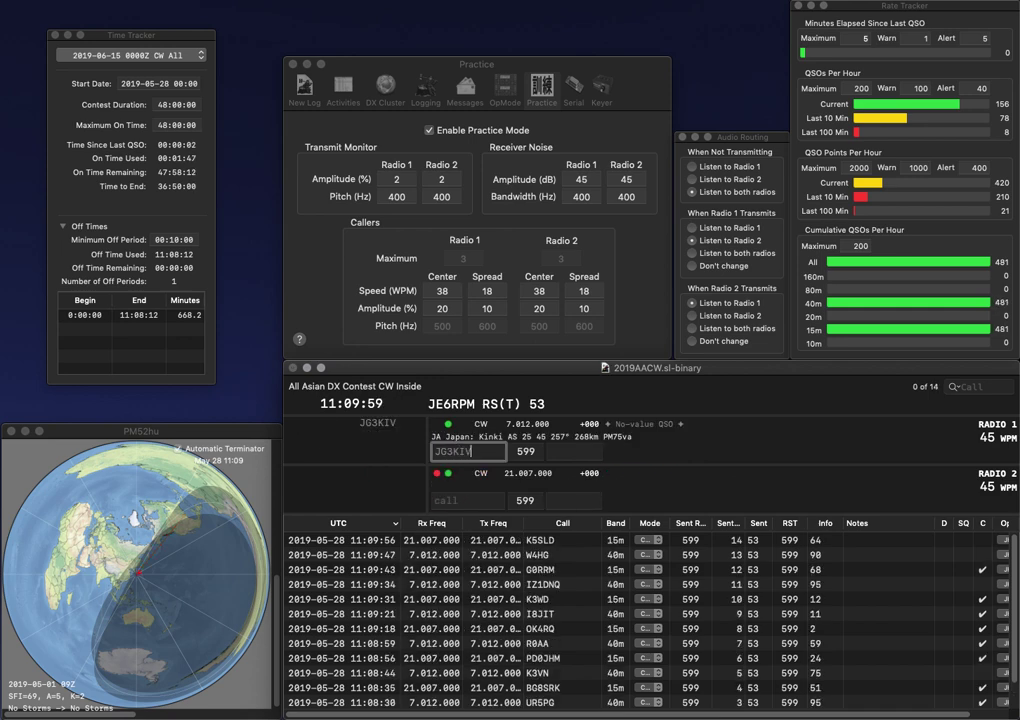
key("Return")
type("K2TTL")
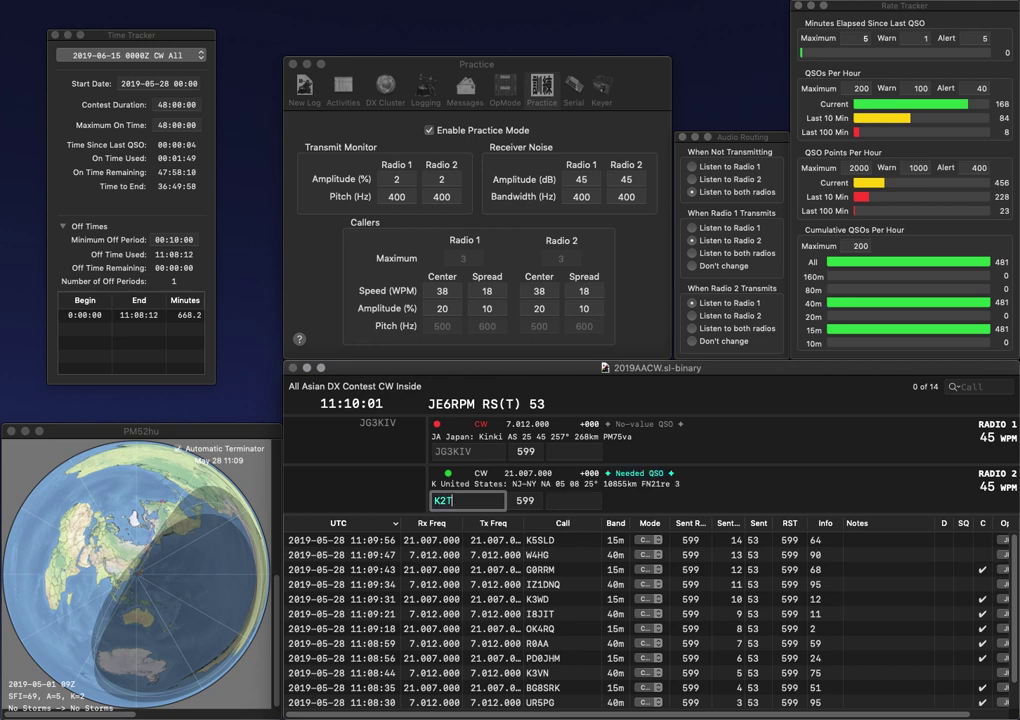
key("super+Left")
type("V")
key("Return")
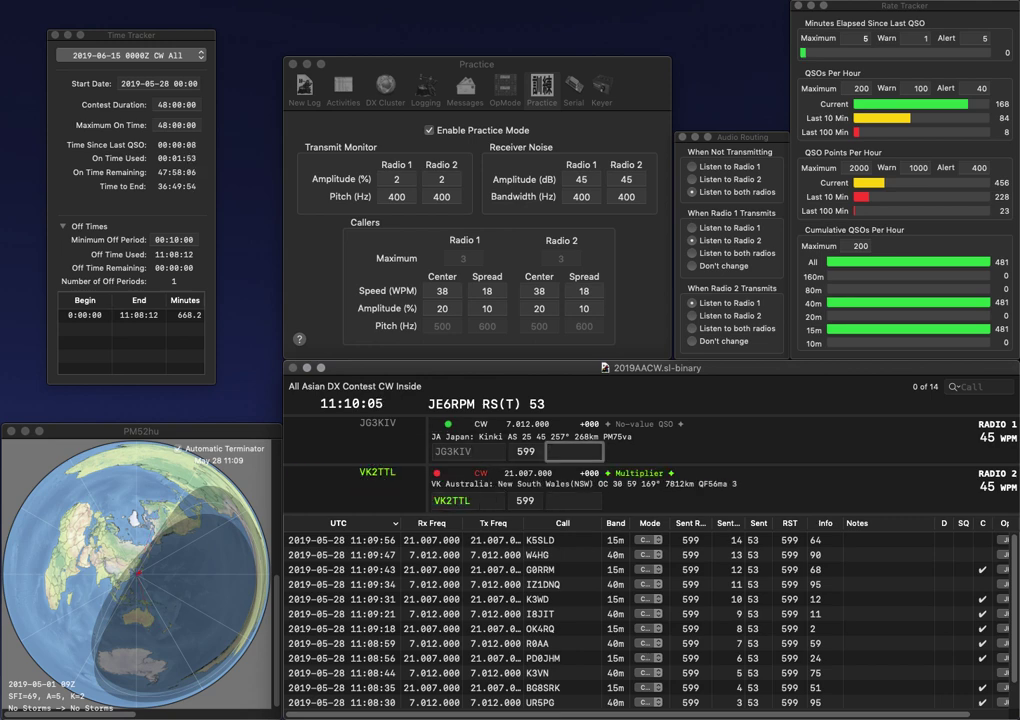
type("58")
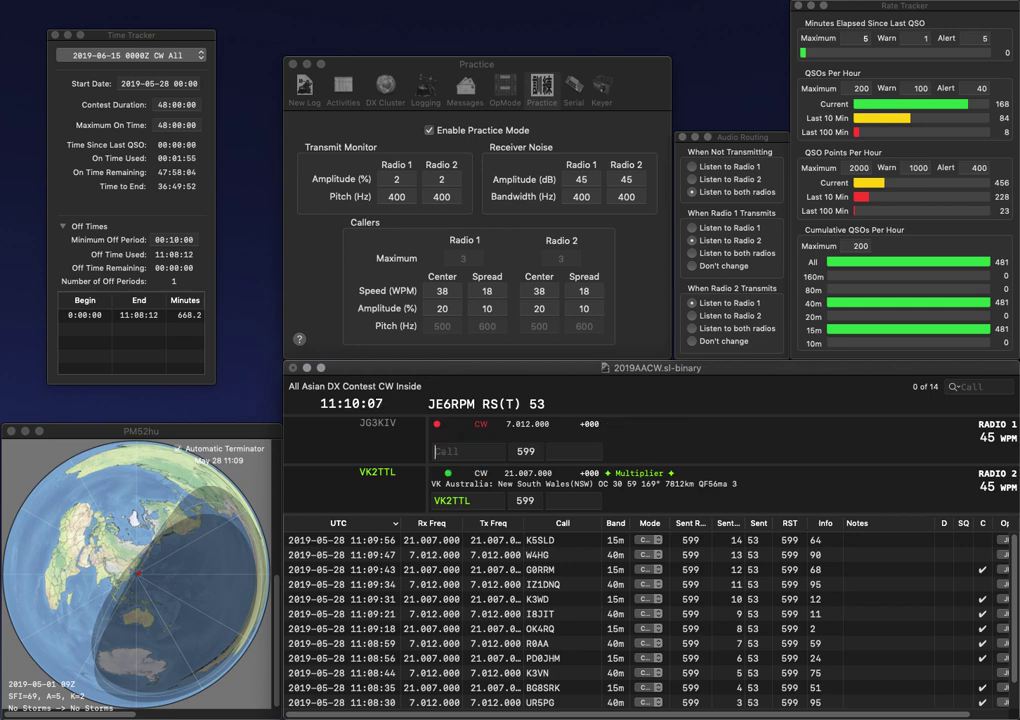
key("Return")
type("98")
key("Return")
Step: Correct the Radio 1 call to UR4MG and send its exchange
type("R4TN")
key("BackSpace")
key("BackSpace")
type("MT")
key("BackSpace")
type("G")
key("ctrl+a")
type("U")
key("Return")
type("9")
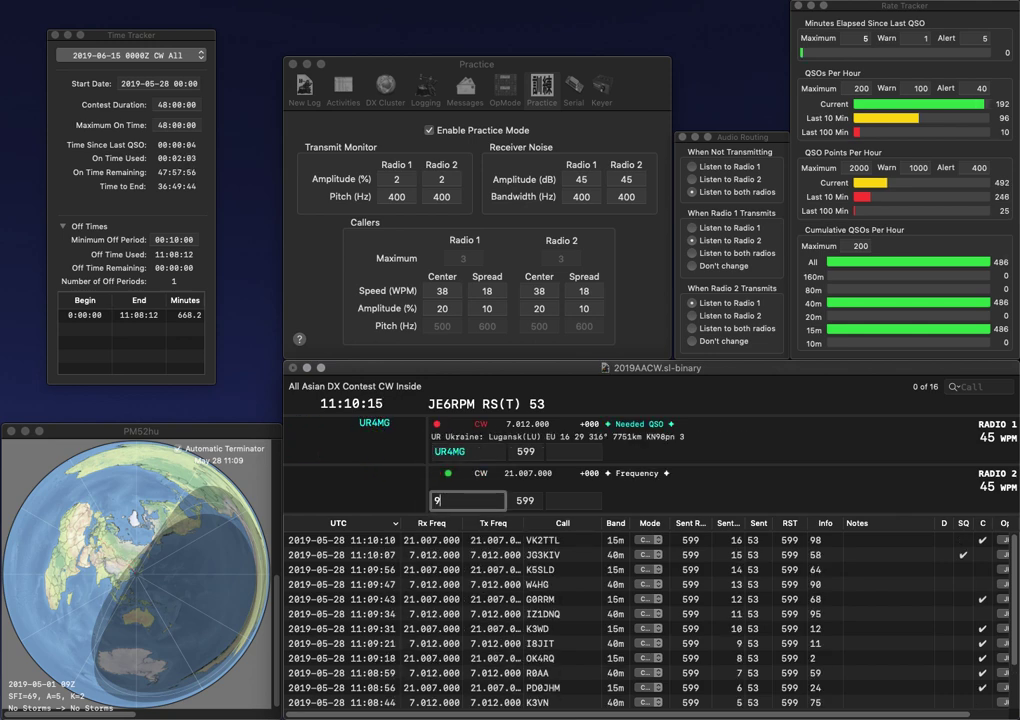
type("EGA")
key("ctrl+a")
type("H")
key("Return")
key("space")
type("B")
key("Return")
key("space")
type("32")
key("BackSpace")
type("3")
key("Return")
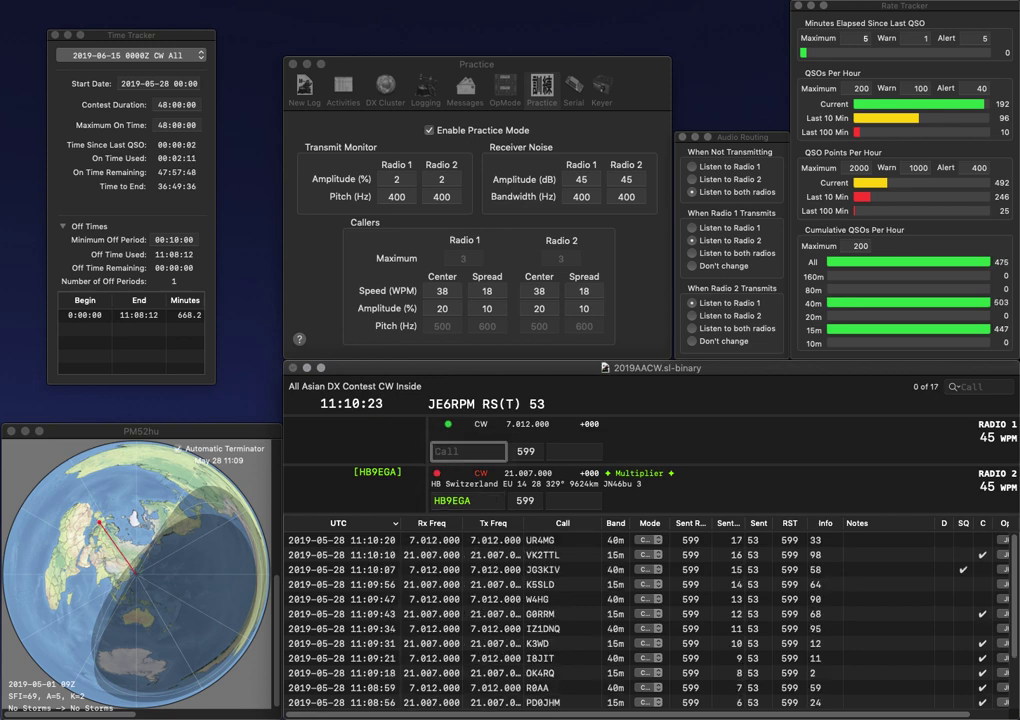
type("DJ6FO")
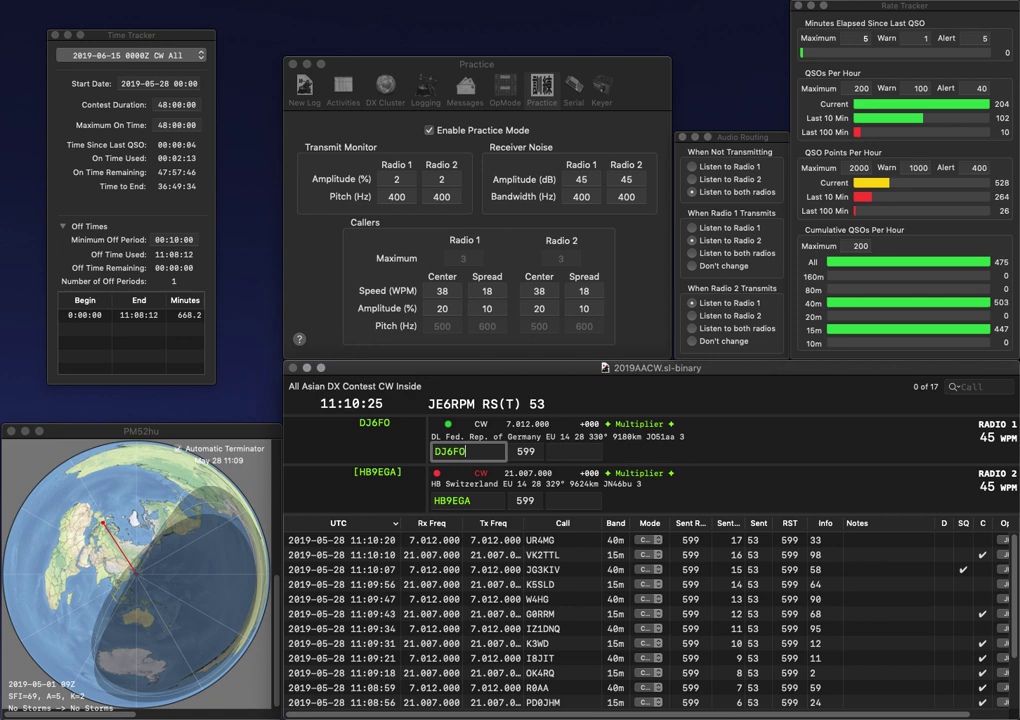
key("Return")
key("space")
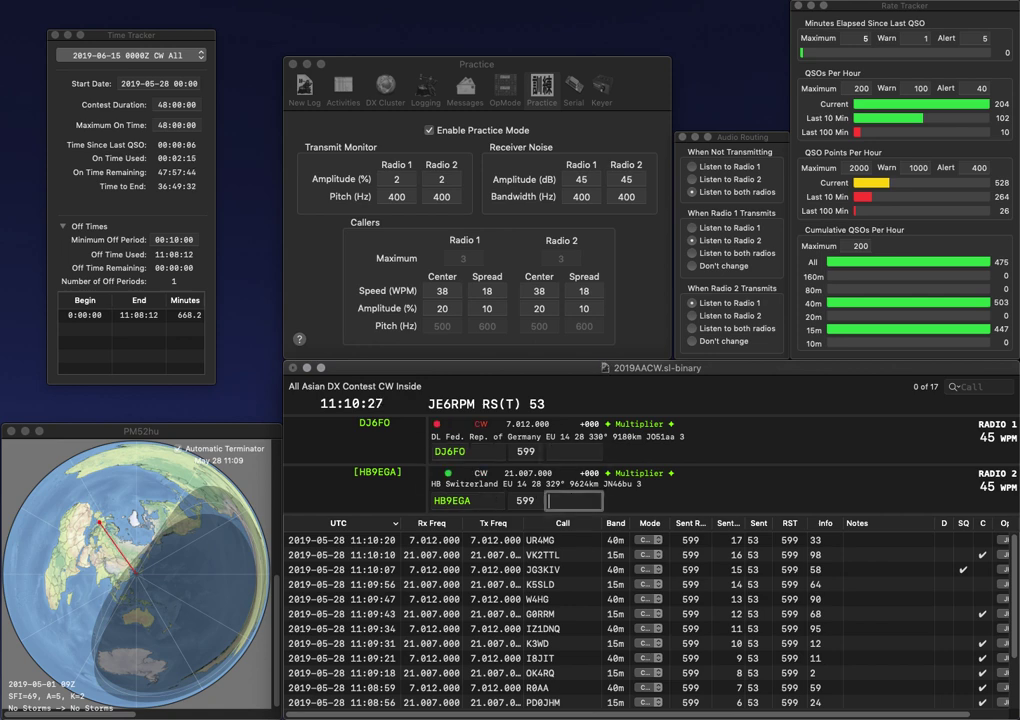
type("90")
key("Return")
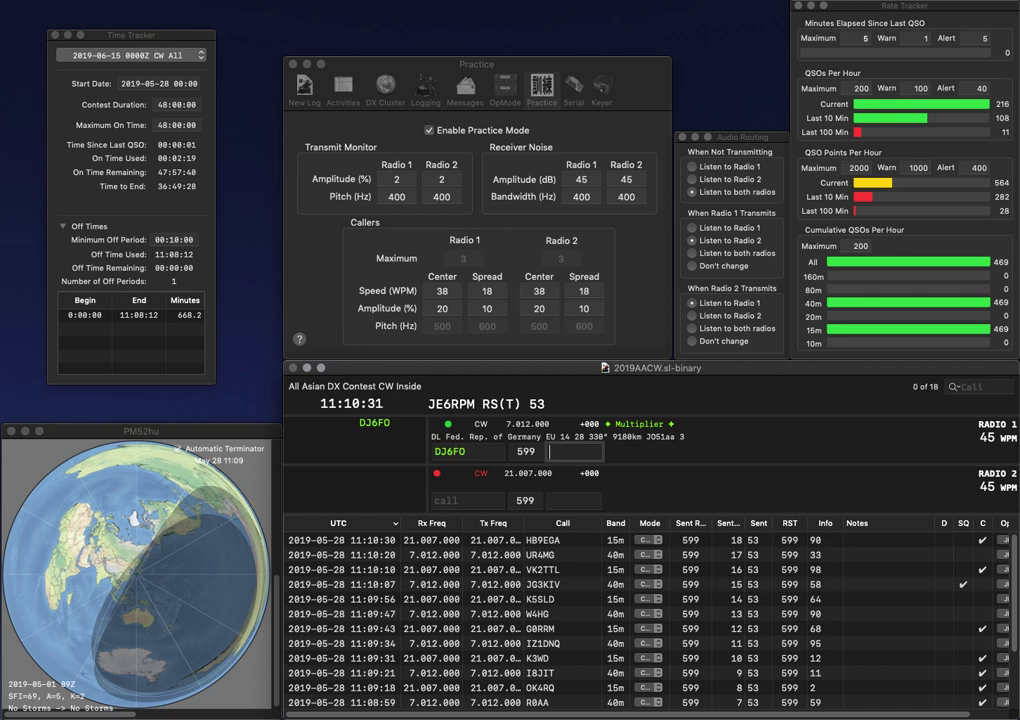
Step: Log DJ6FO on Radio 1 with received exchange 2 and answer YO9KPD on Radio 2
type("2")
key("Return")
type("YO9K")
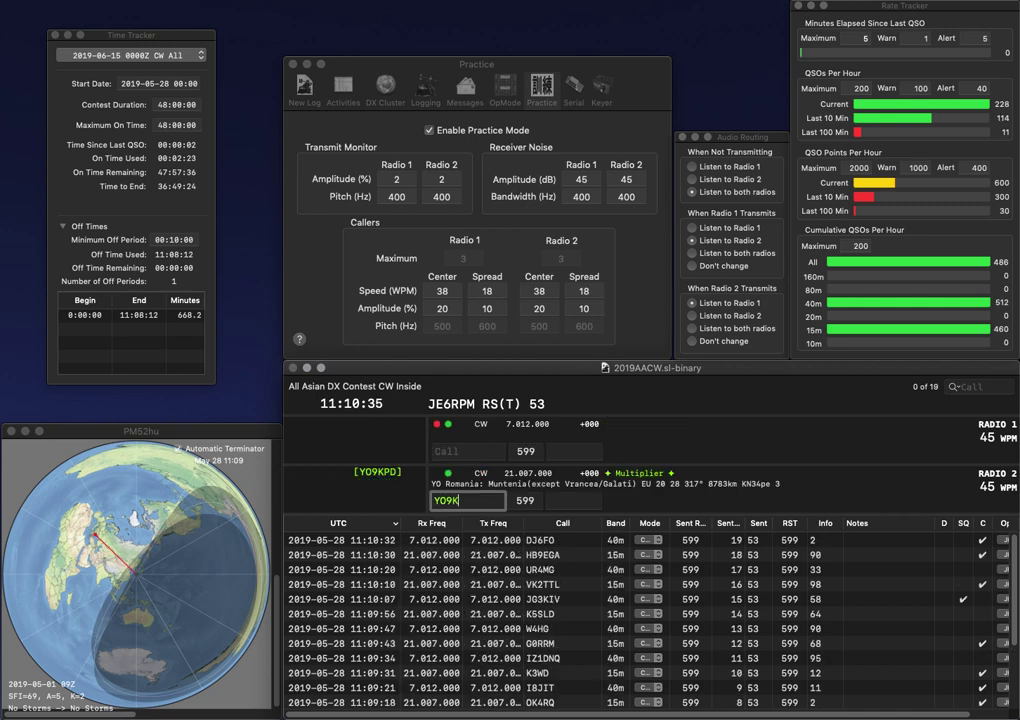
type("PD")
key("Return")
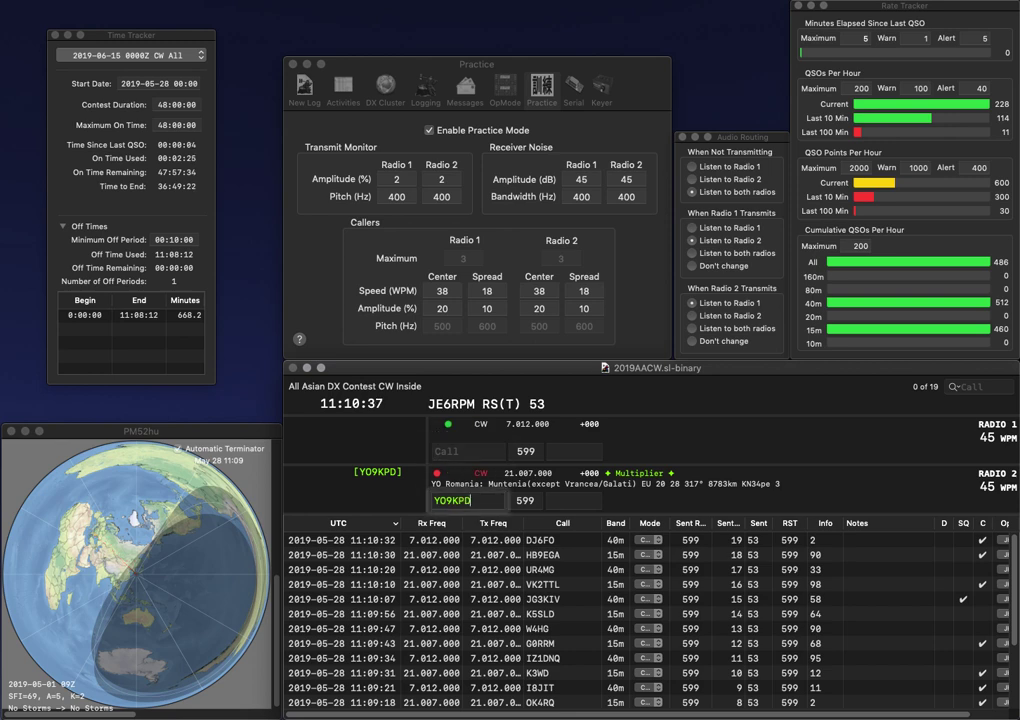
type("NJ")
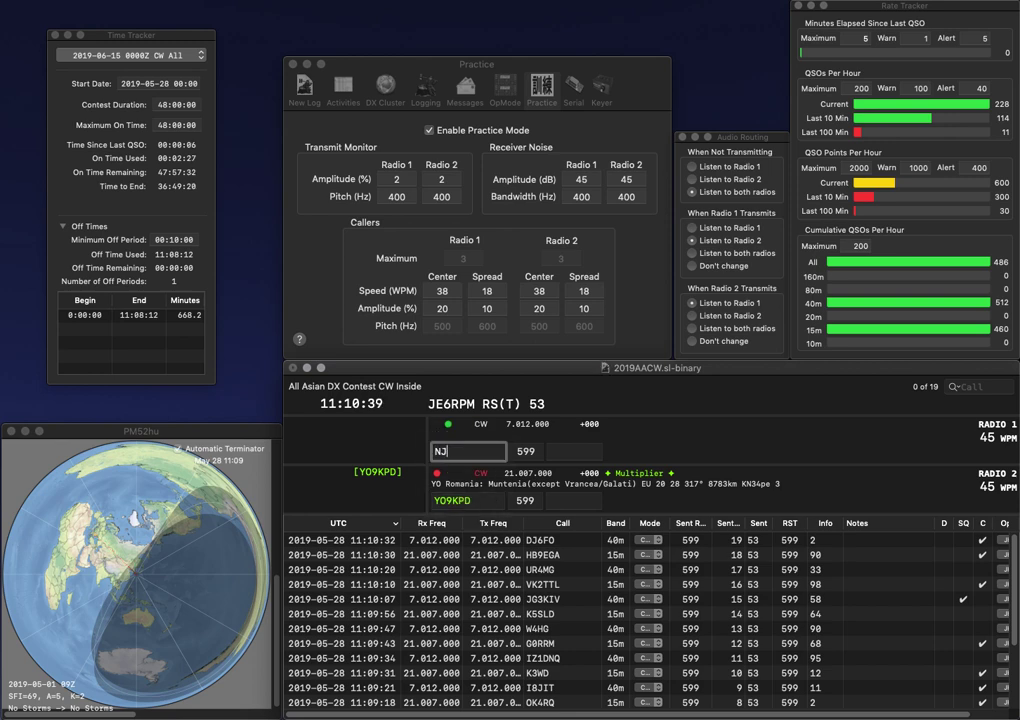
key("Down")
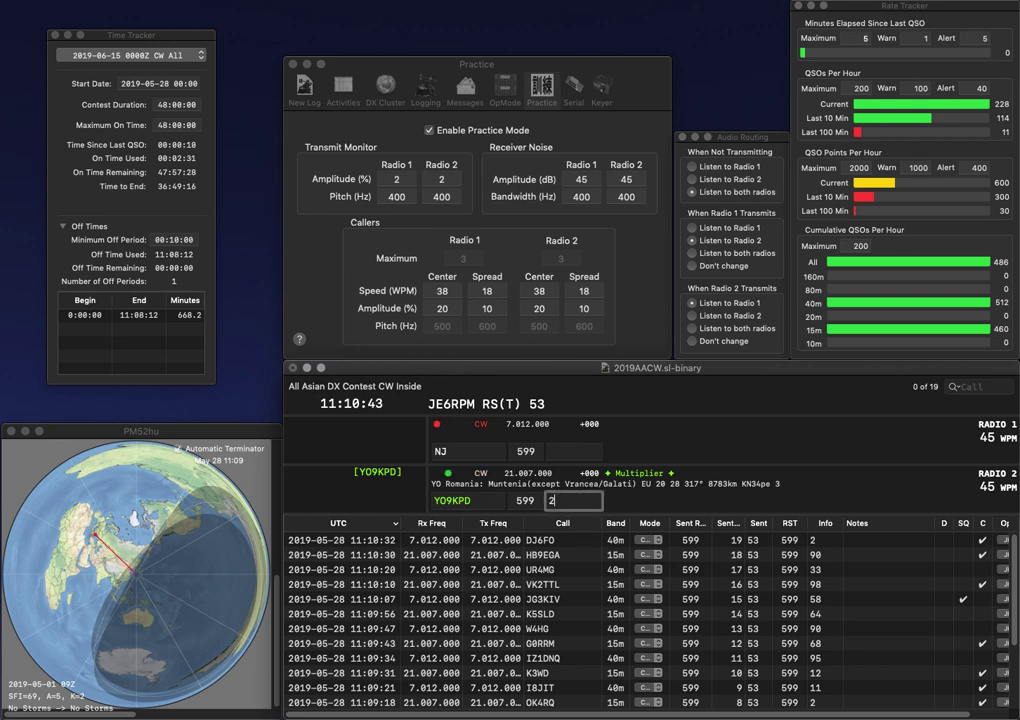
type("29")
key("Return")
Step: Replace the partial call on Radio 1 with RQ and send it
type("RQ")
key("Left")
key("Left")
key("Left")
key("BackSpace")
key("Delete")
key("grave")
type("DL2V")
type("L")
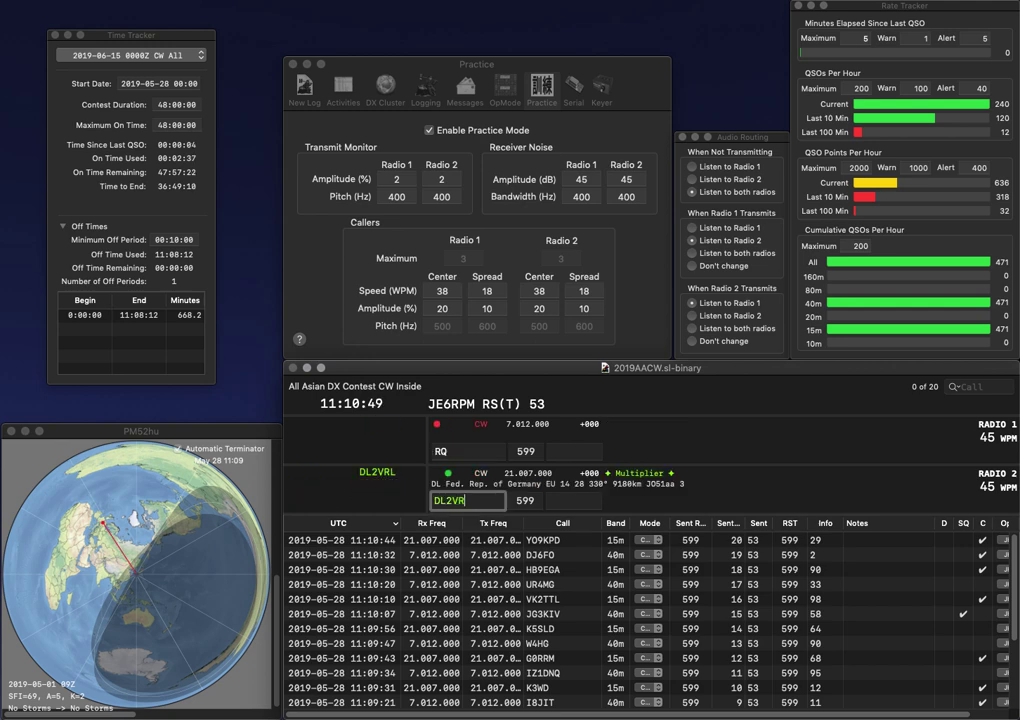
key("grave")
Step: Complete the Radio 1 call as RW3RQ, sending its exchange, and log DL2VL on Radio 2 with received exchange 89
type("RW")
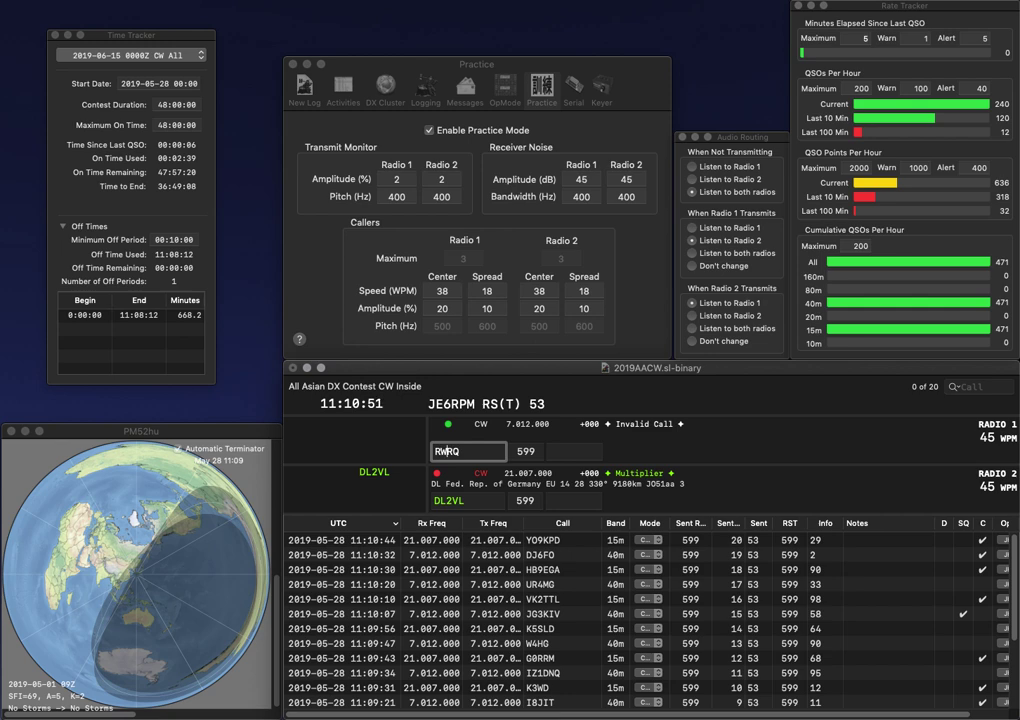
type("3")
key("grave")
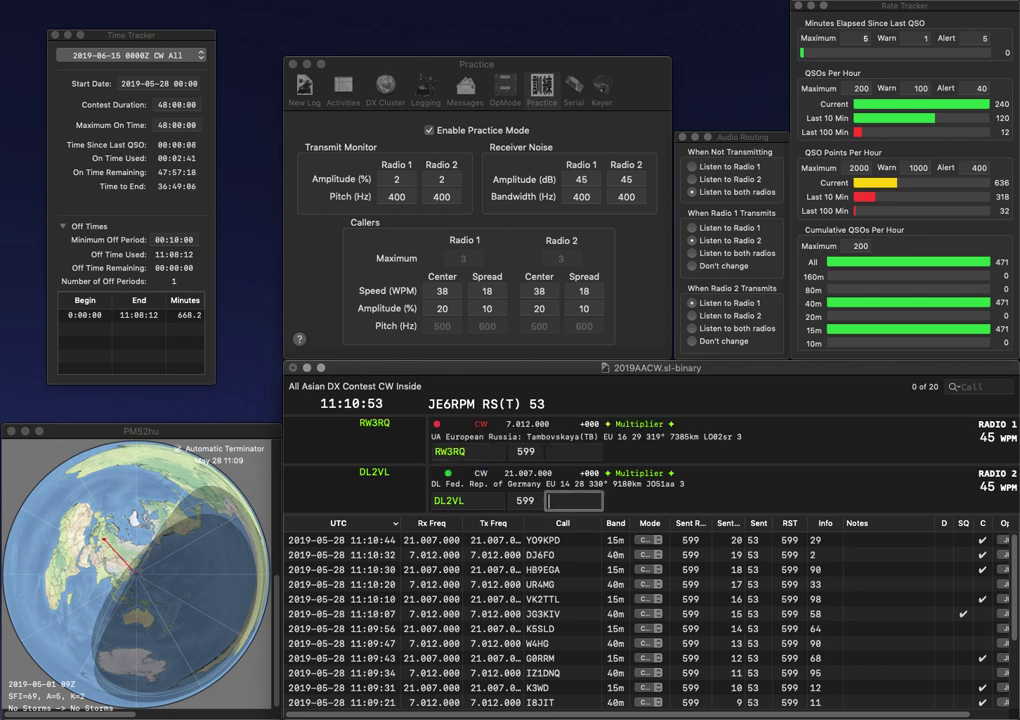
type("89")
key("Return")
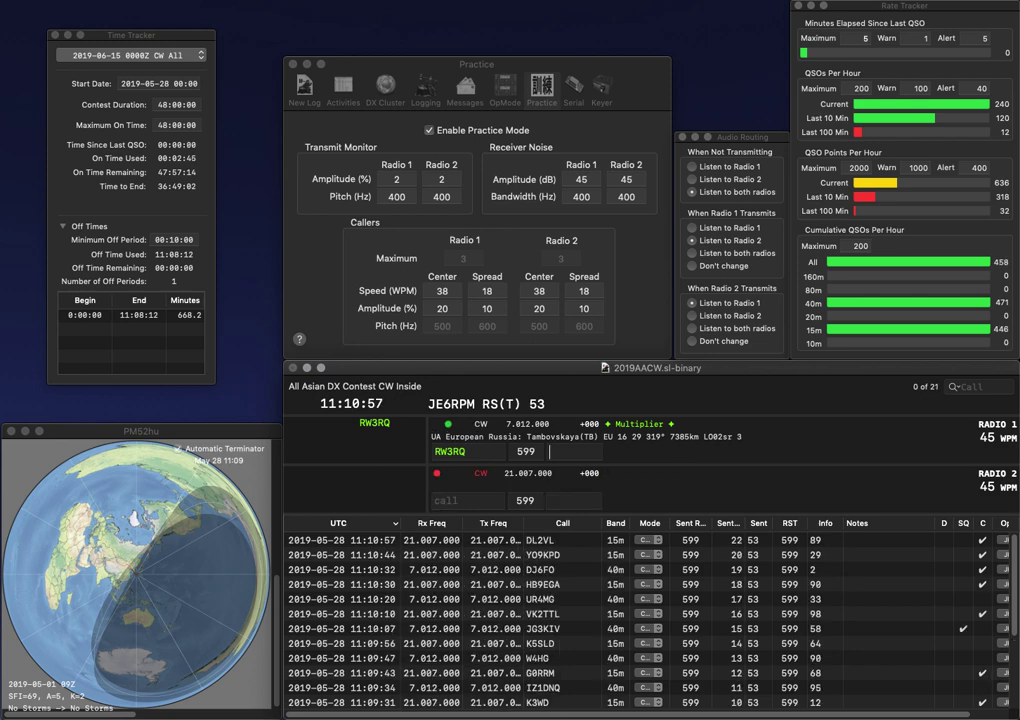
type("0")
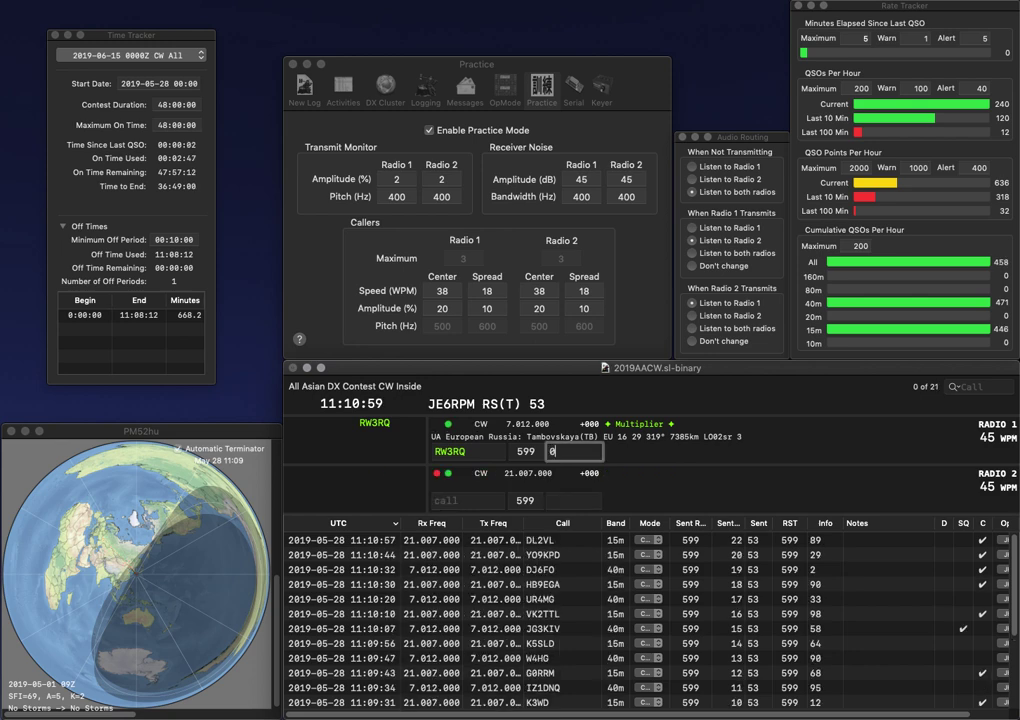
key("Return")
type("W2WIKD")
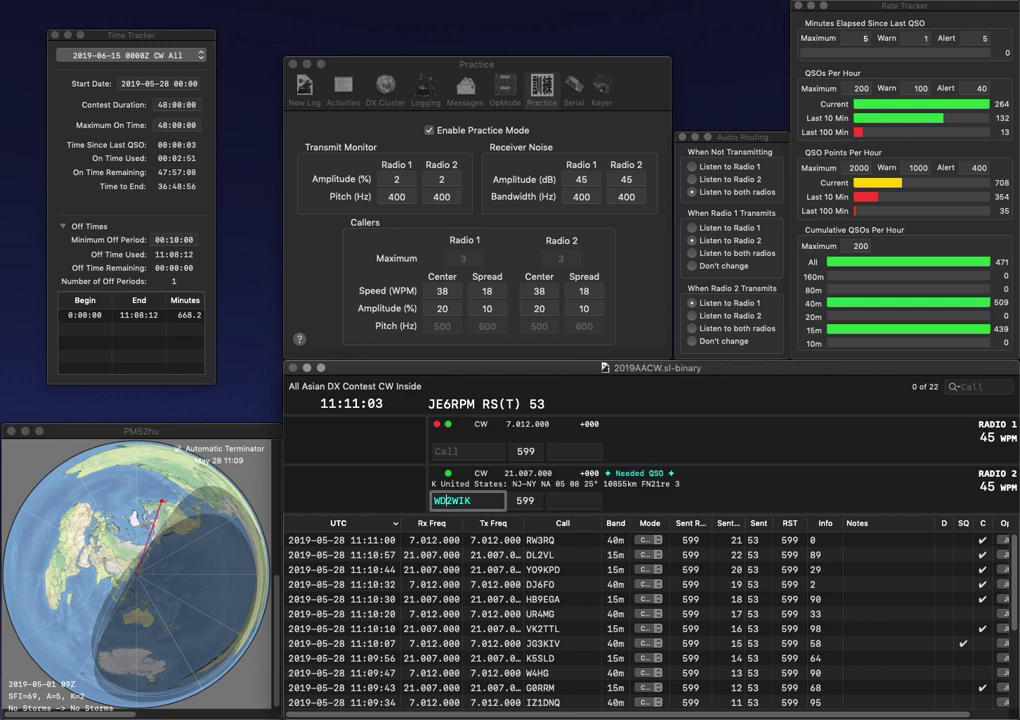
key("Return")
Step: Answer JA1WRI on Radio 1 and log WB2WIK on Radio 2 with received exchange 10
type("JA1WRI")
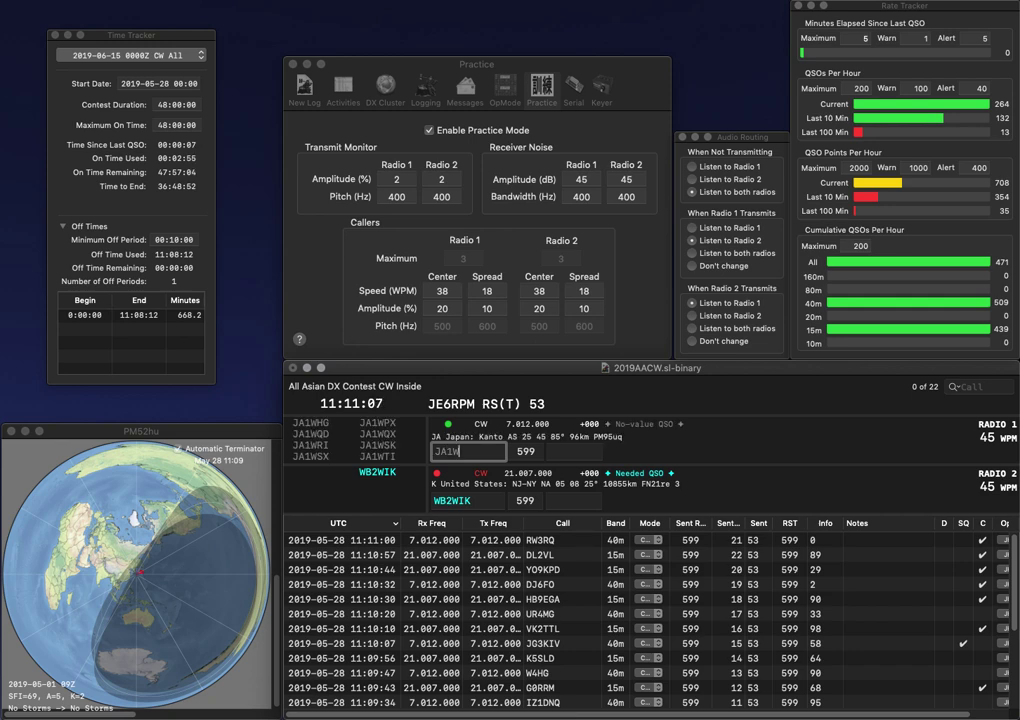
key("Return")
key("Return")
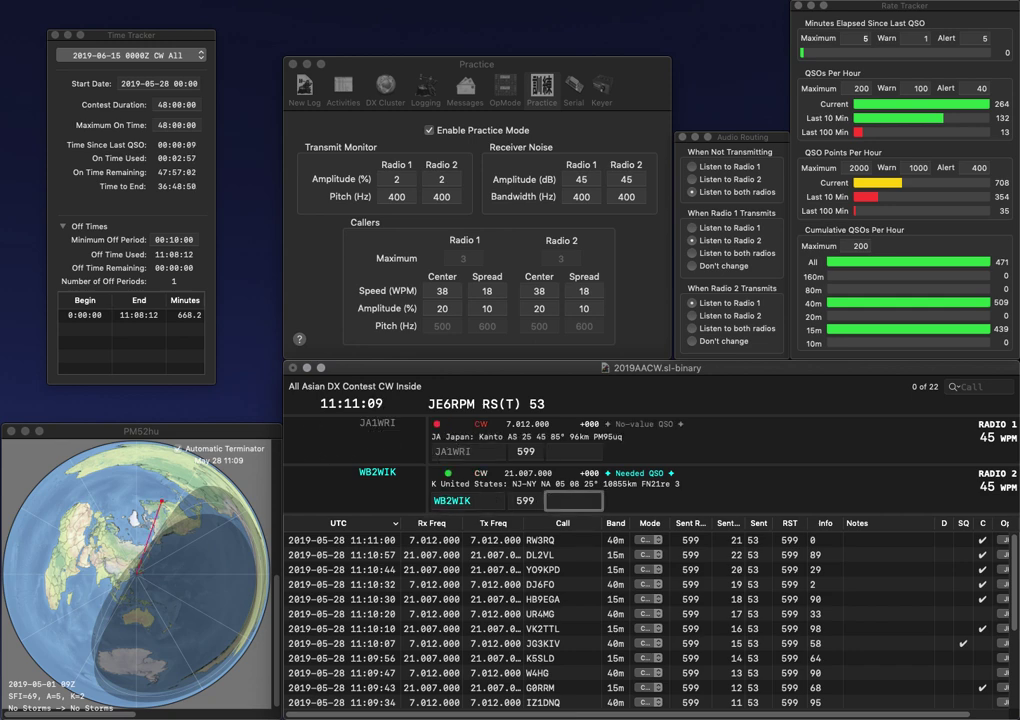
type("10")
key("Return")
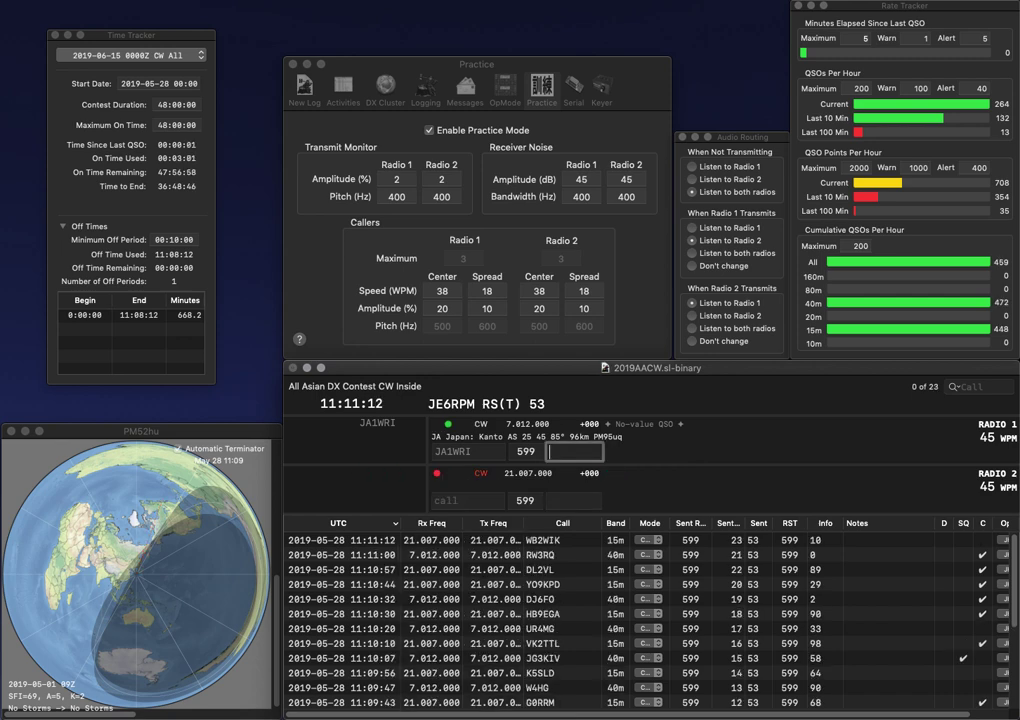
key("Return")
type("W0JM")
key("Return")
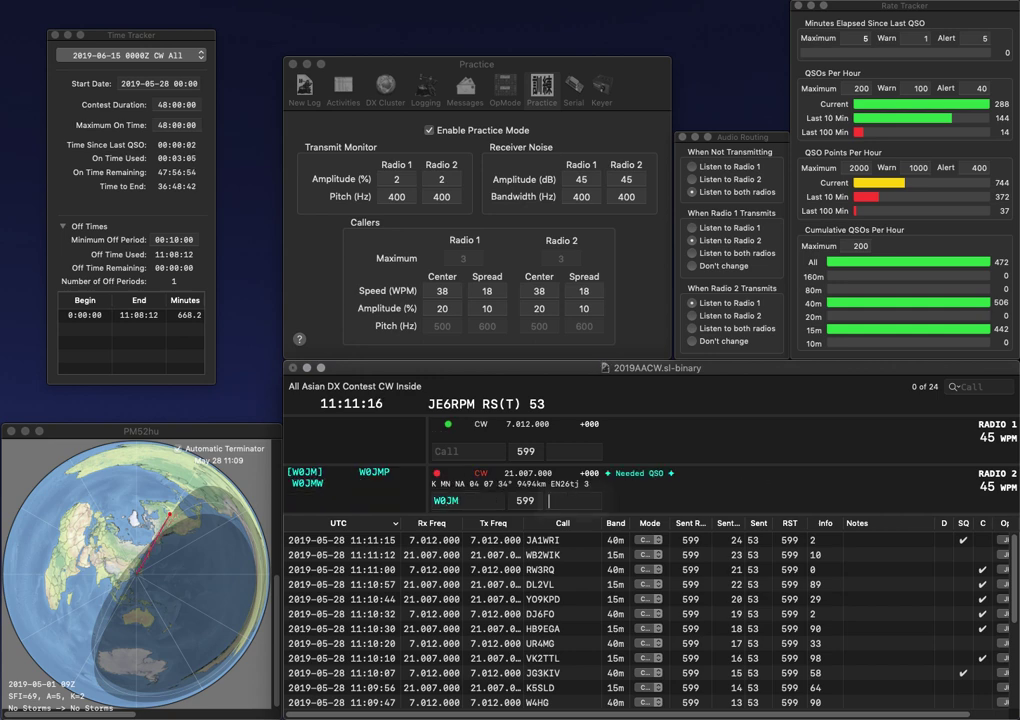
Step: Log the partial call 3C on Radio 1 without a received exchange and W0JM on Radio 2 with 45
type("3C")
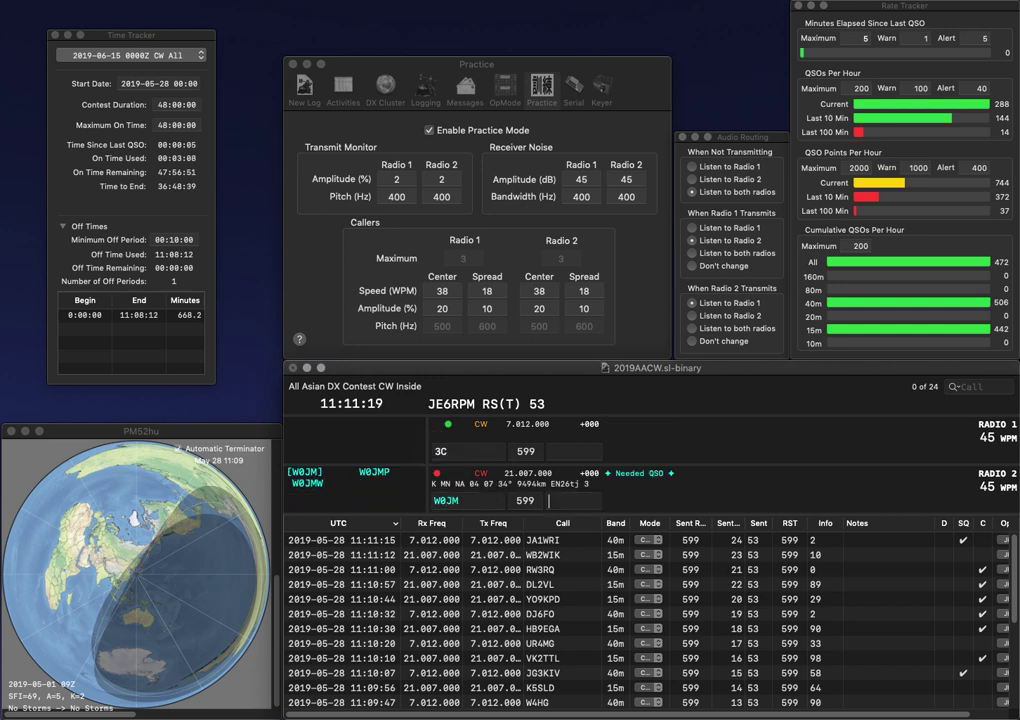
key("Return")
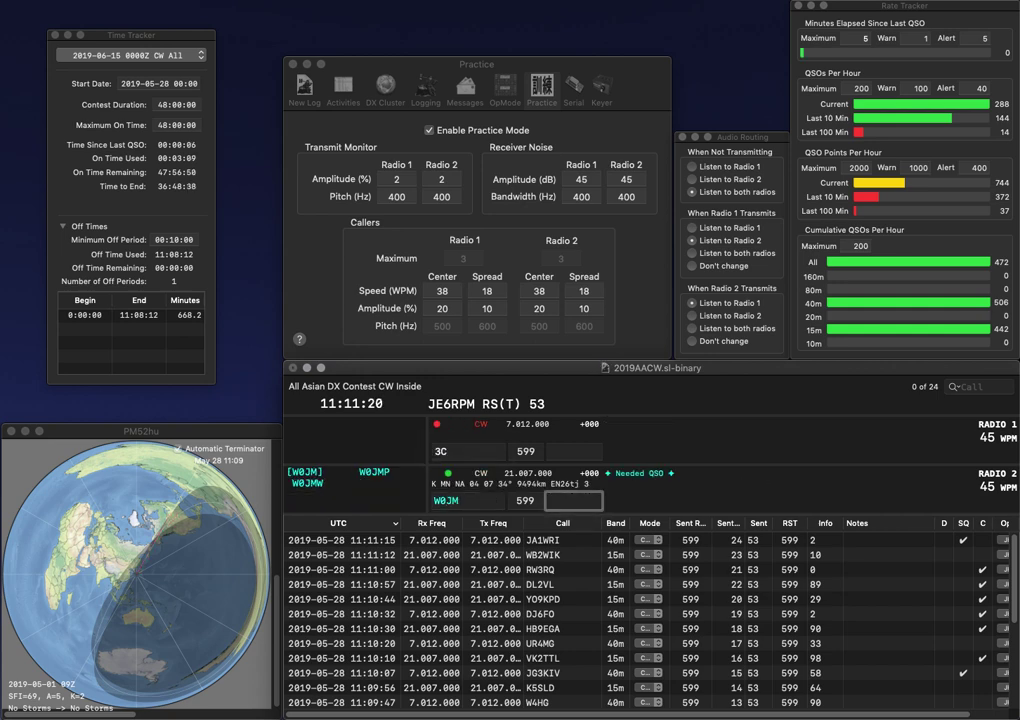
type("45")
key("Return")
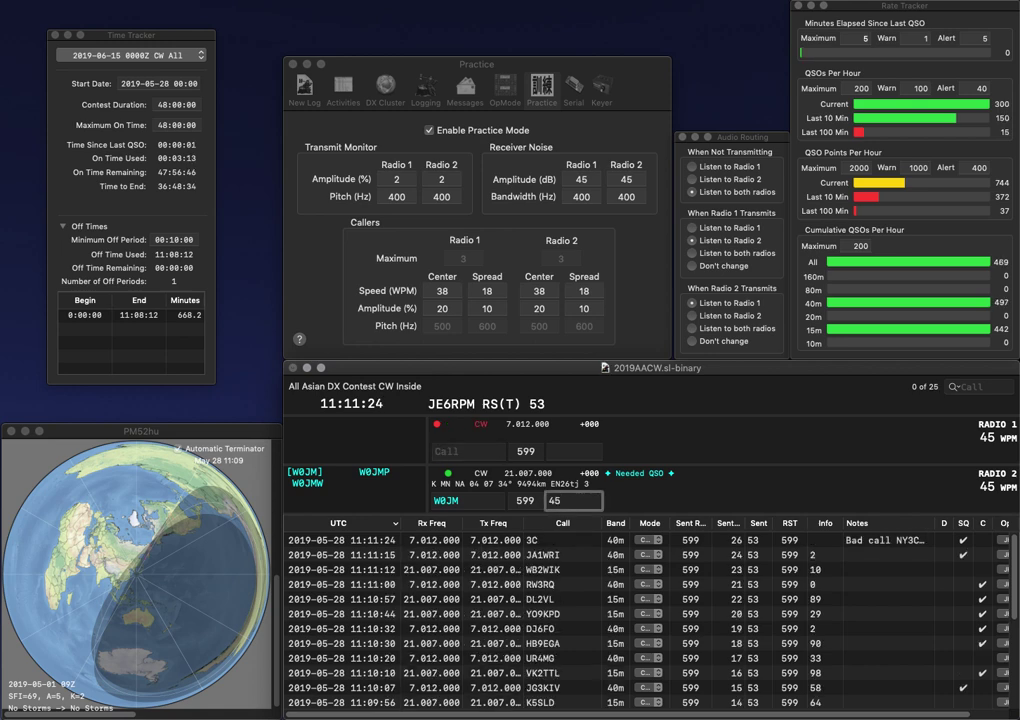
Step: Enter the partial call PY on Radio 1 and send the partial call 0AA on Radio 2
type("A")
key("BackSpace")
type("J")
type("Y")
key("Tab")
type("0AA")
key("Return")
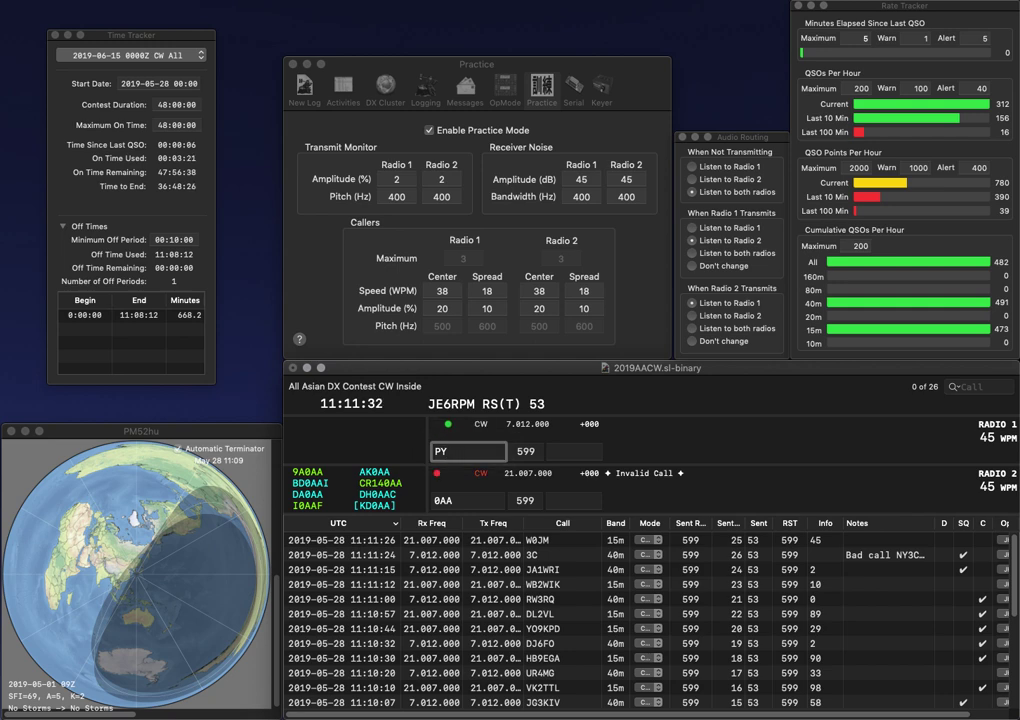
Step: Complete the calls as PY4AX on Radio 1 and PA0AA on Radio 2, sending their exchanges
type("4AX")
key("Return")
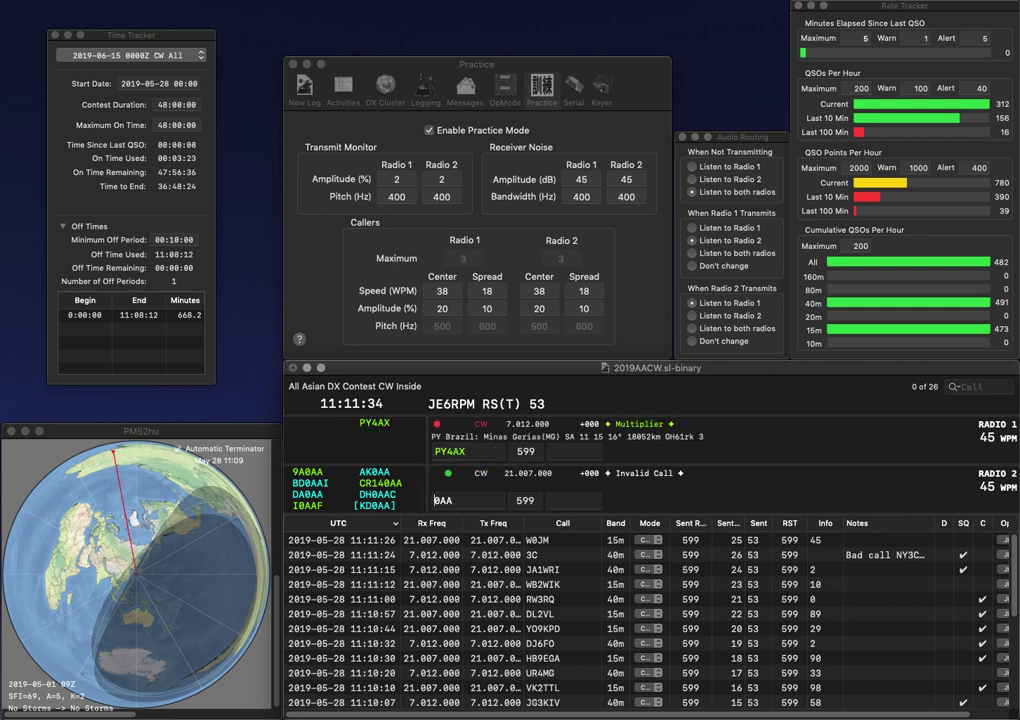
type("PA")
key("Tab")
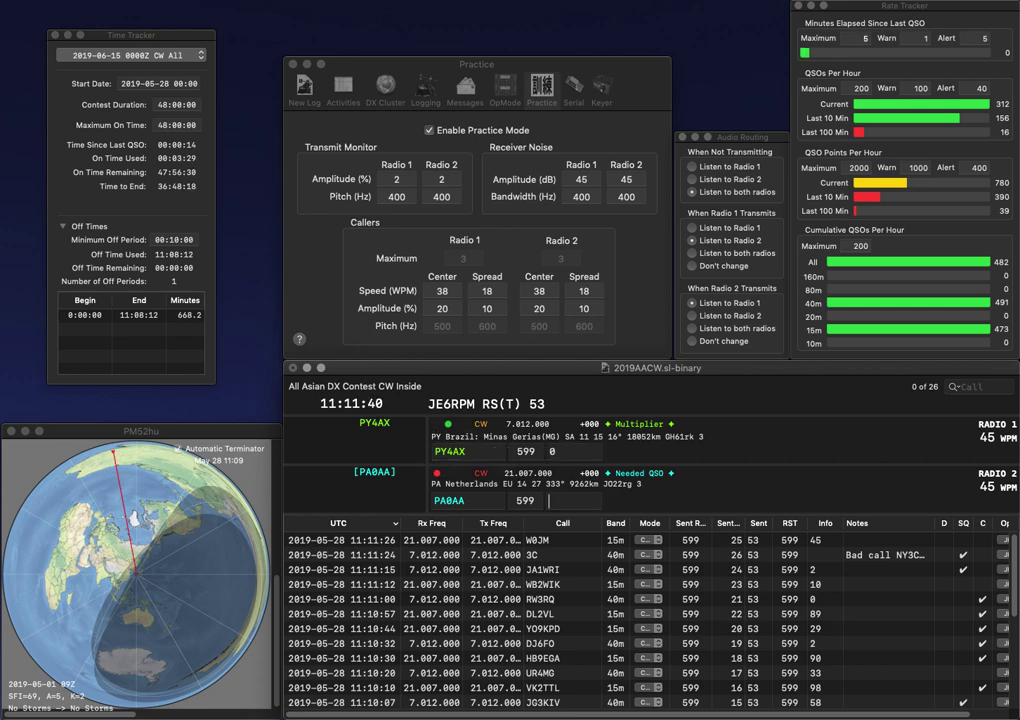
Step: Log PY4AX on Radio 1 with received exchange 0 and PA0AA on Radio 2 with 18
type("0")
key("Return")
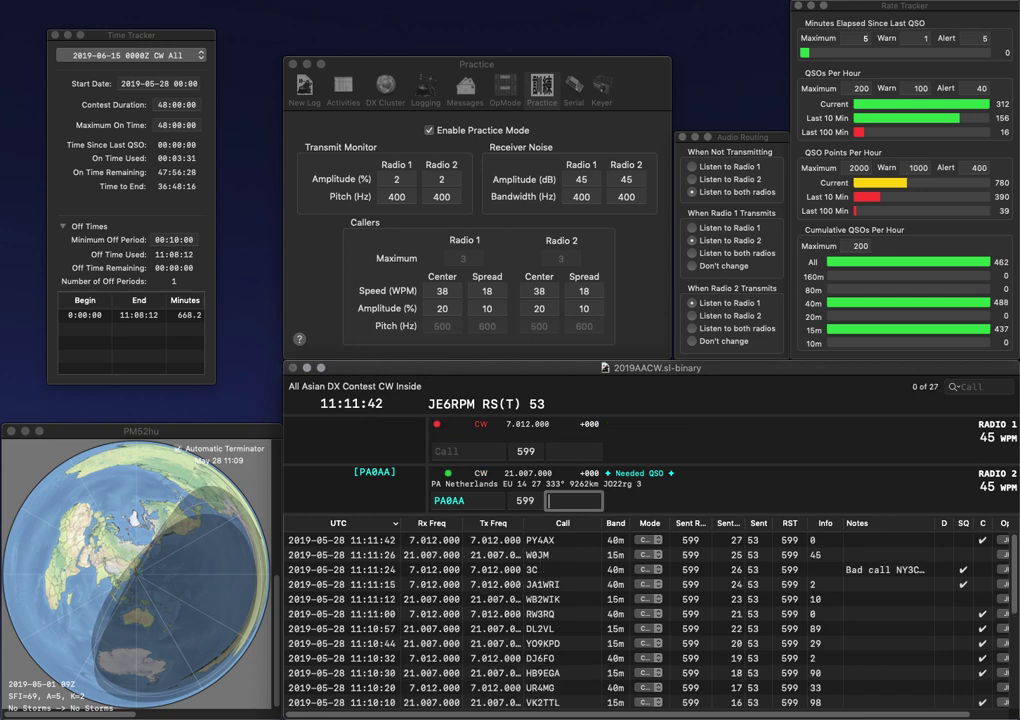
type("18")
key("Return")
type("AJ4TF")
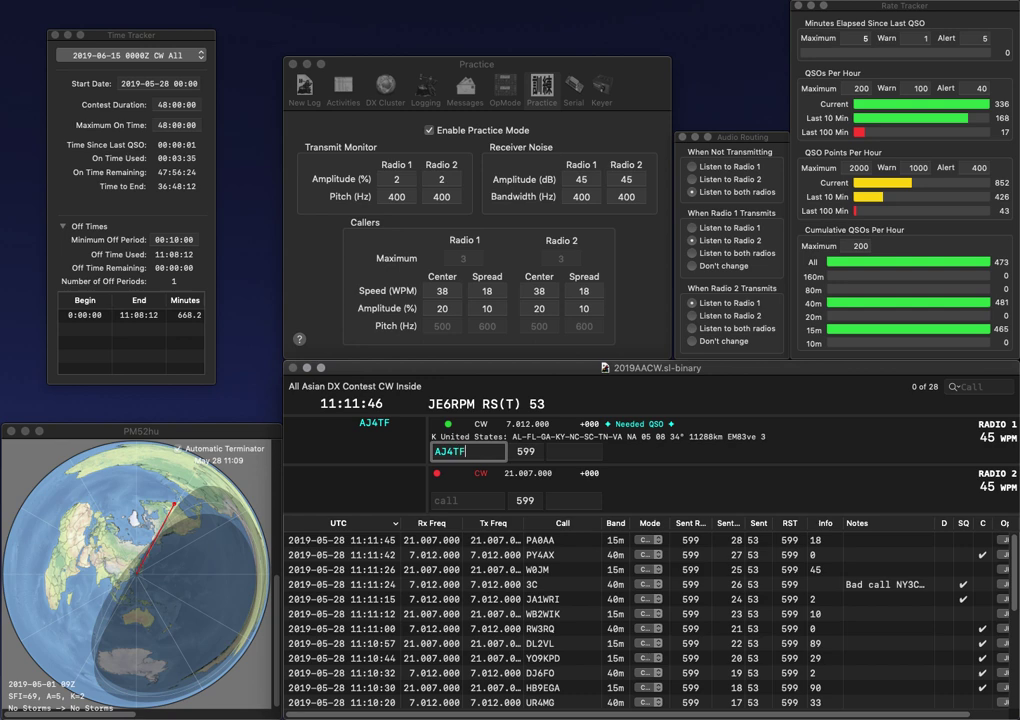
key("Return")
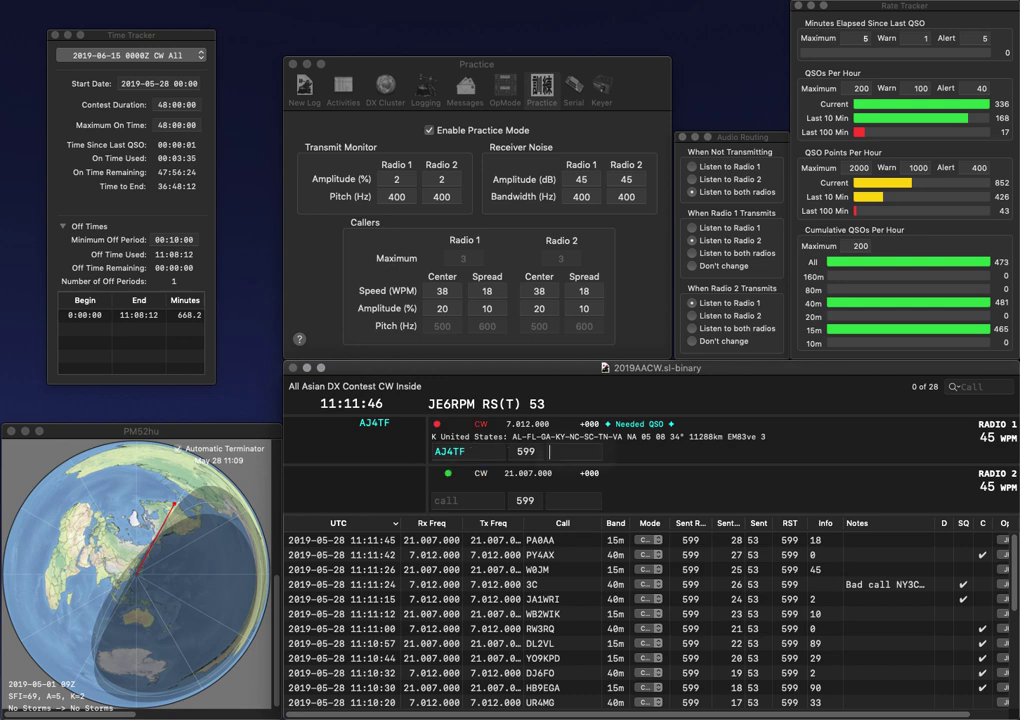
type("VE3Z")
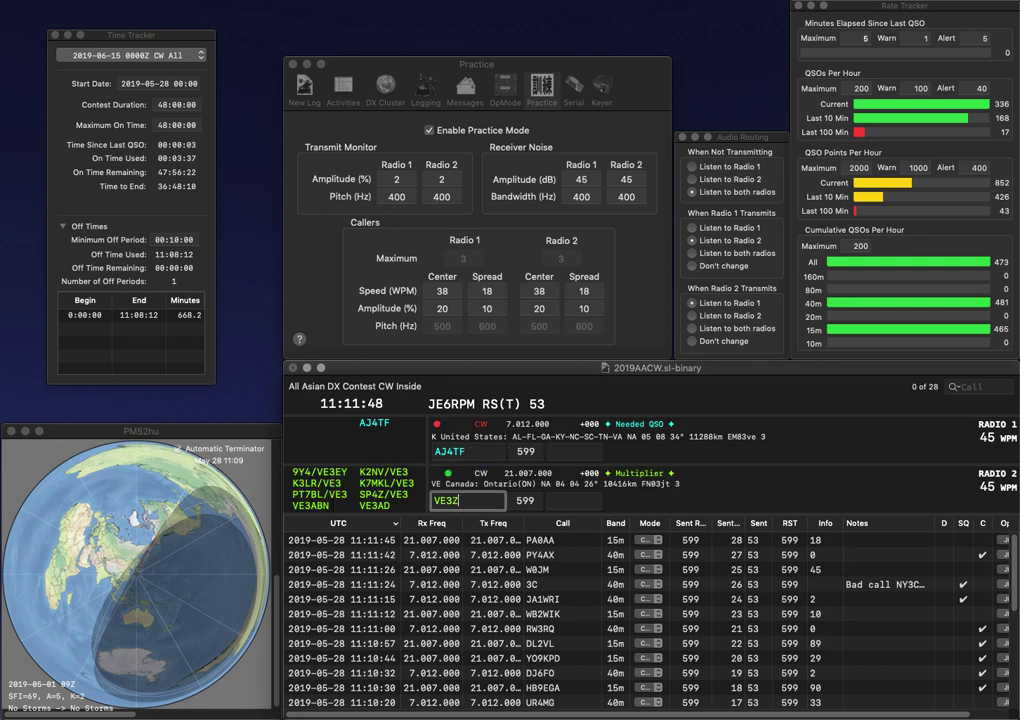
type("T")
key("Return")
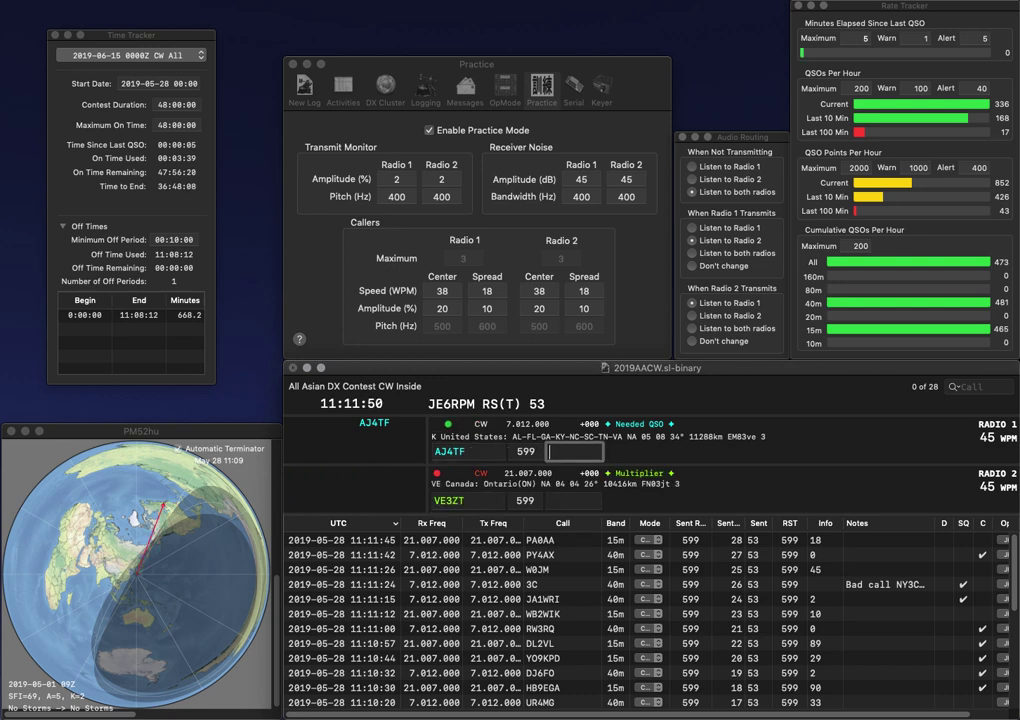
type("25")
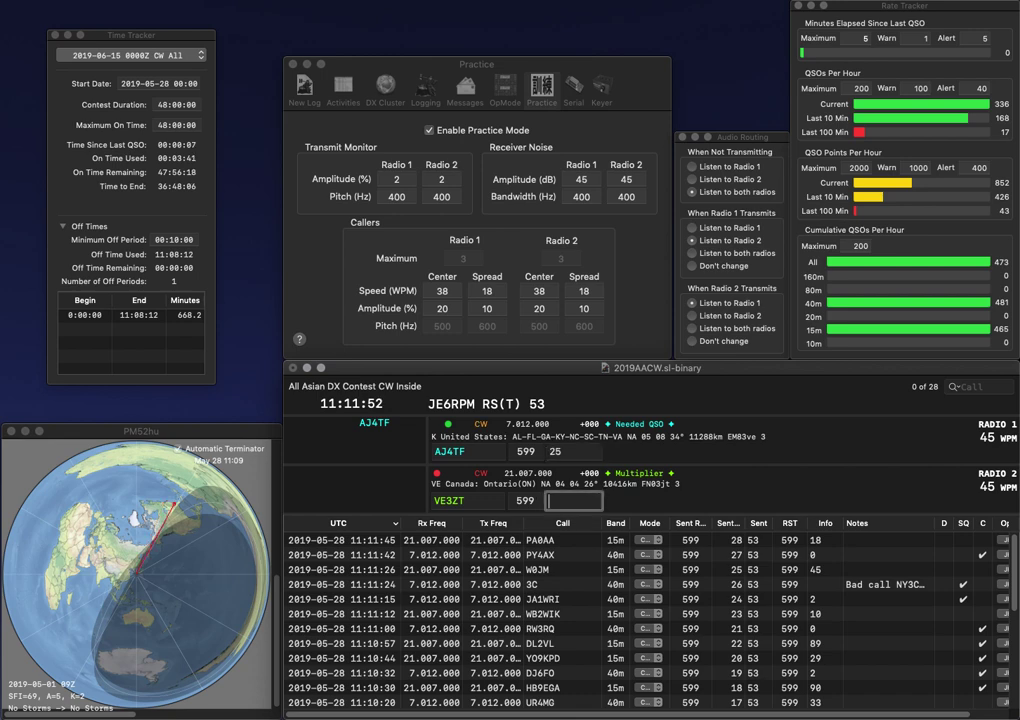
key("Return")
left_click(452, 500)
key("BackSpace")
type("2")
key("Return")
type("EA2BD")
key("Return")
Step: Log VE2ZT on Radio 2 with received exchange 26 and EA2BD on Radio 1 with 59
type("2")
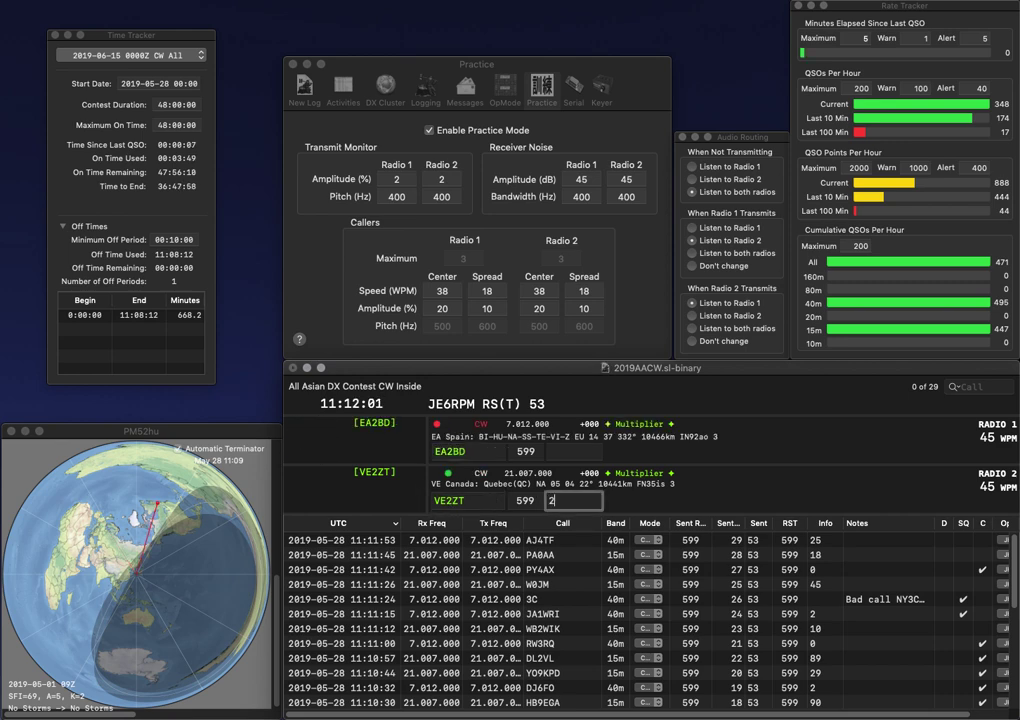
type("6")
key("Return")
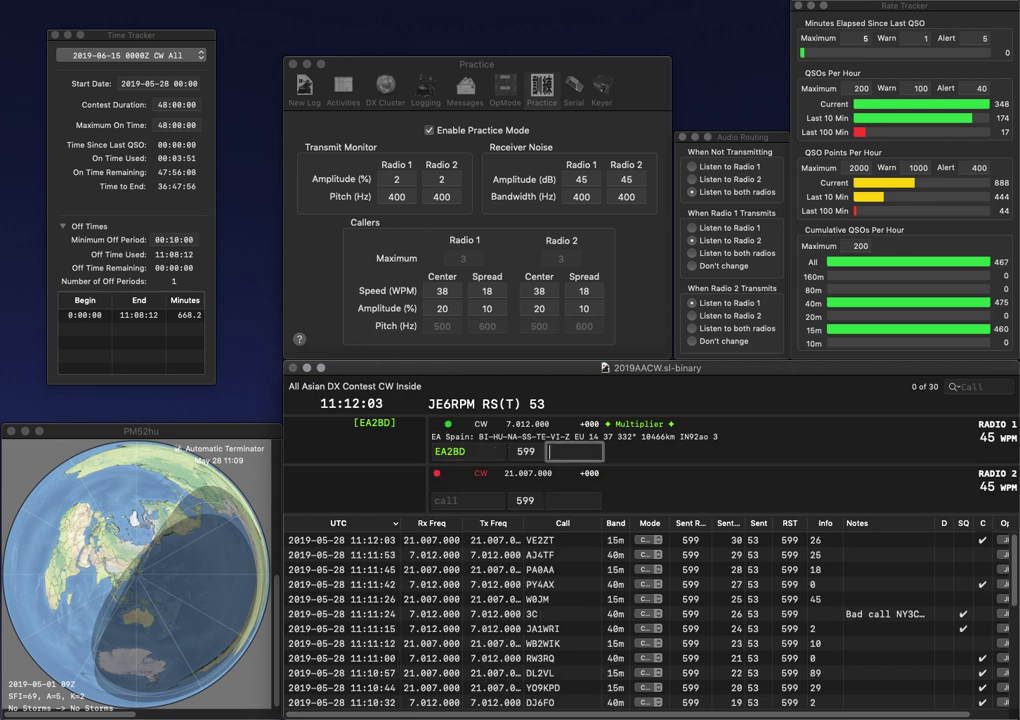
type("5")
key("Return")
Step: Answer EA7TH on Radio 2 and send the partial call BG7 on Radio 1
type("EA7TH")
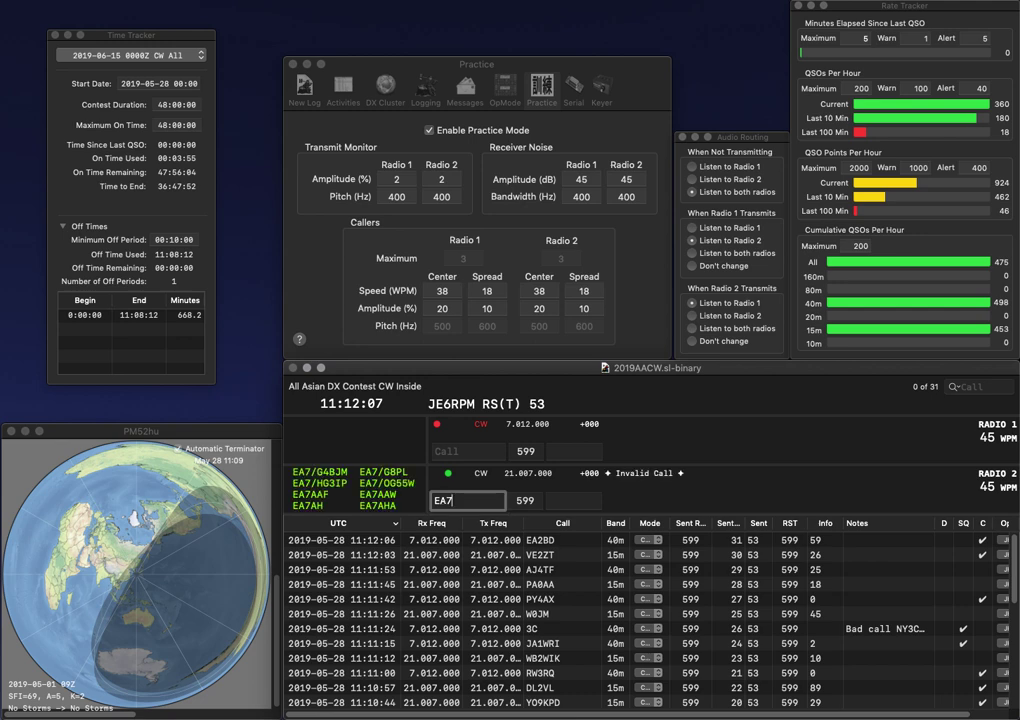
key("Return")
type("BG7")
key("Return")
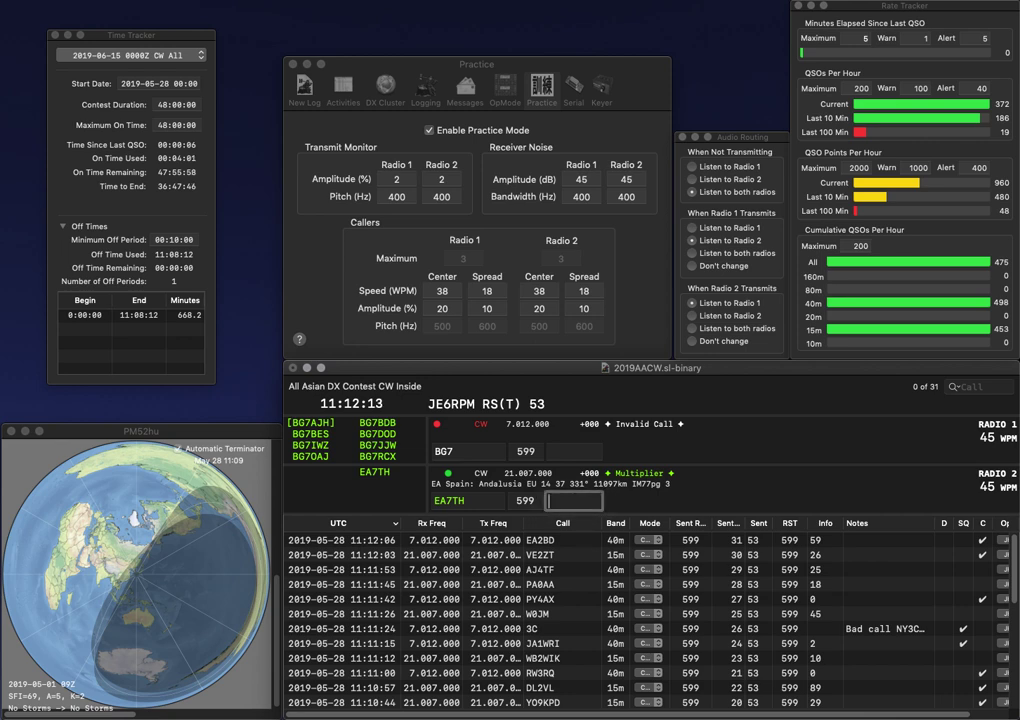
type("6")
key("Return")
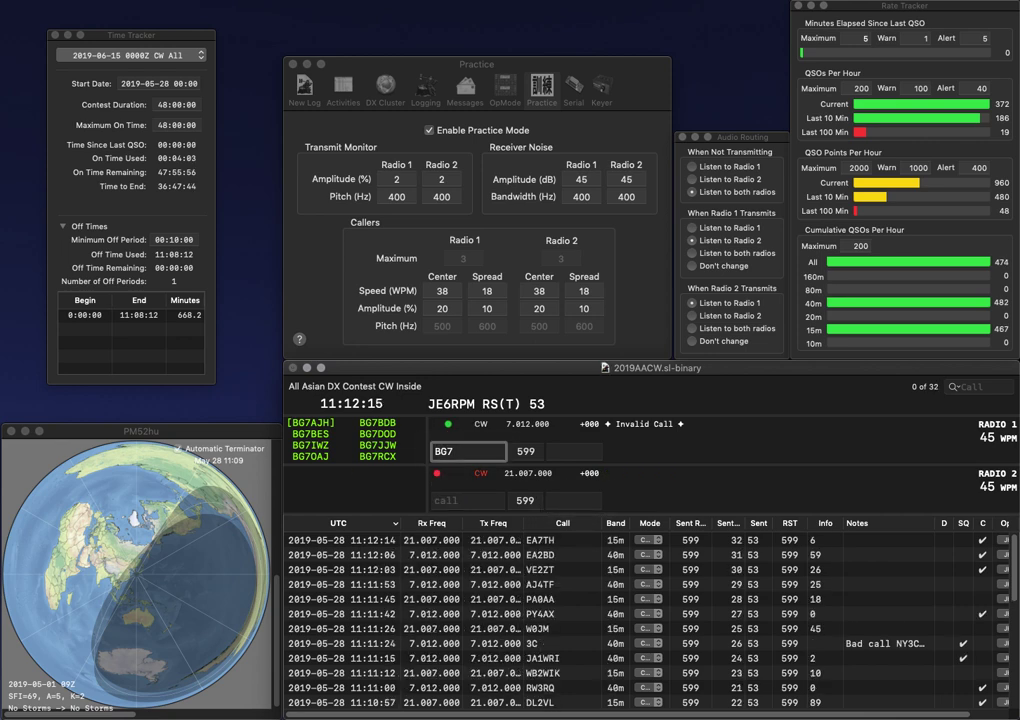
key("BackSpace")
type("8SX")
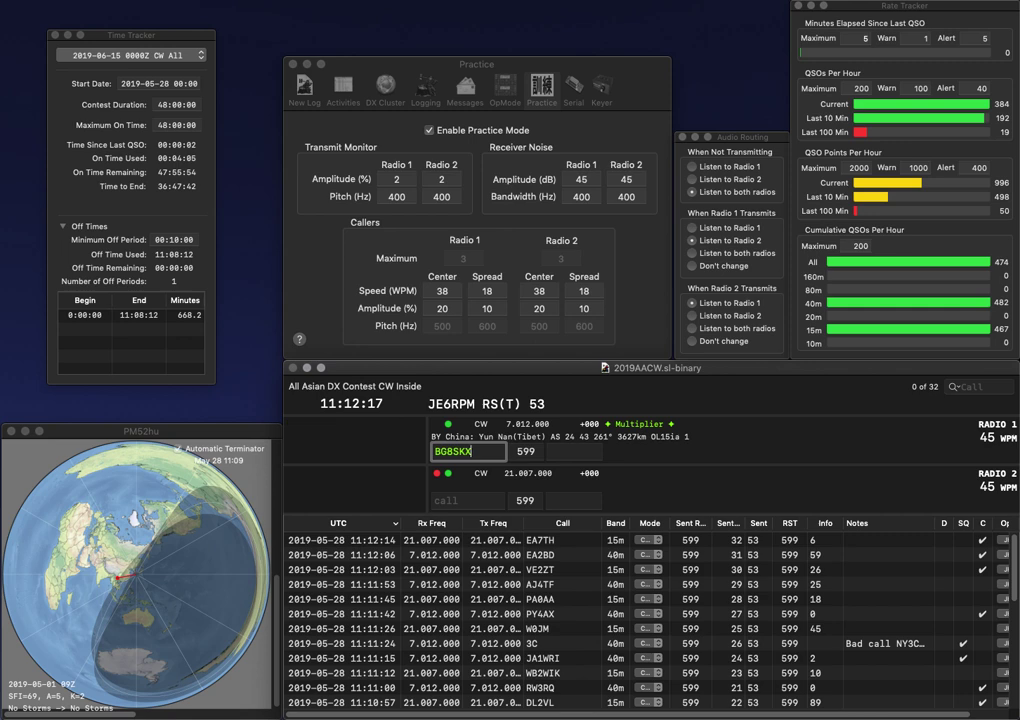
type("C")
key("Return")
type("2FN")
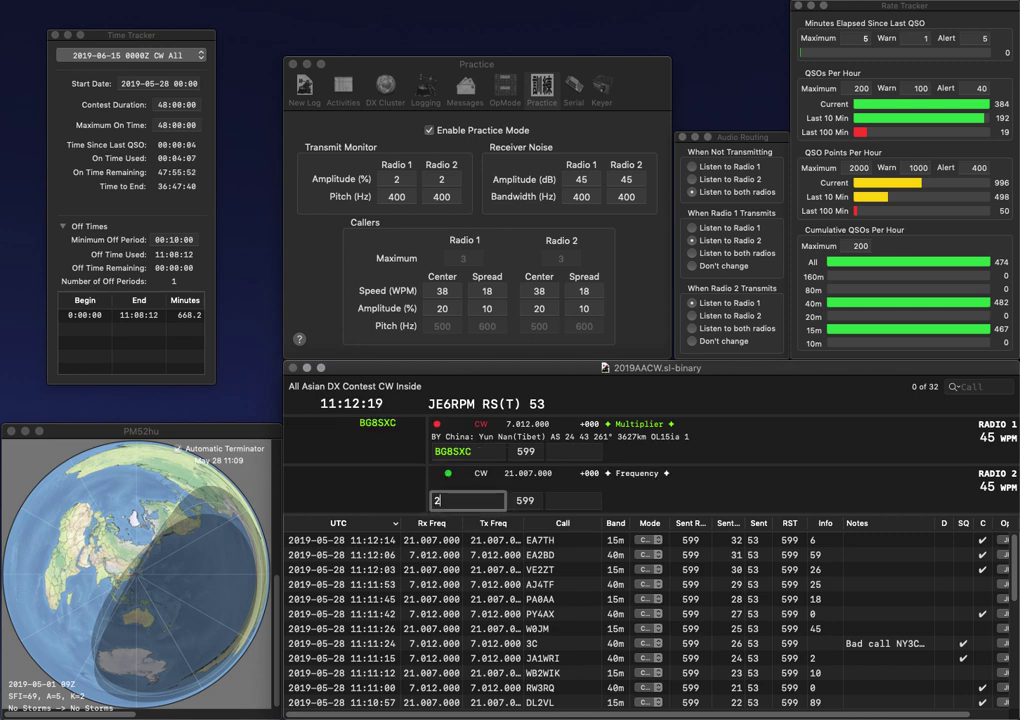
key("Home")
key("Return")
key("space")
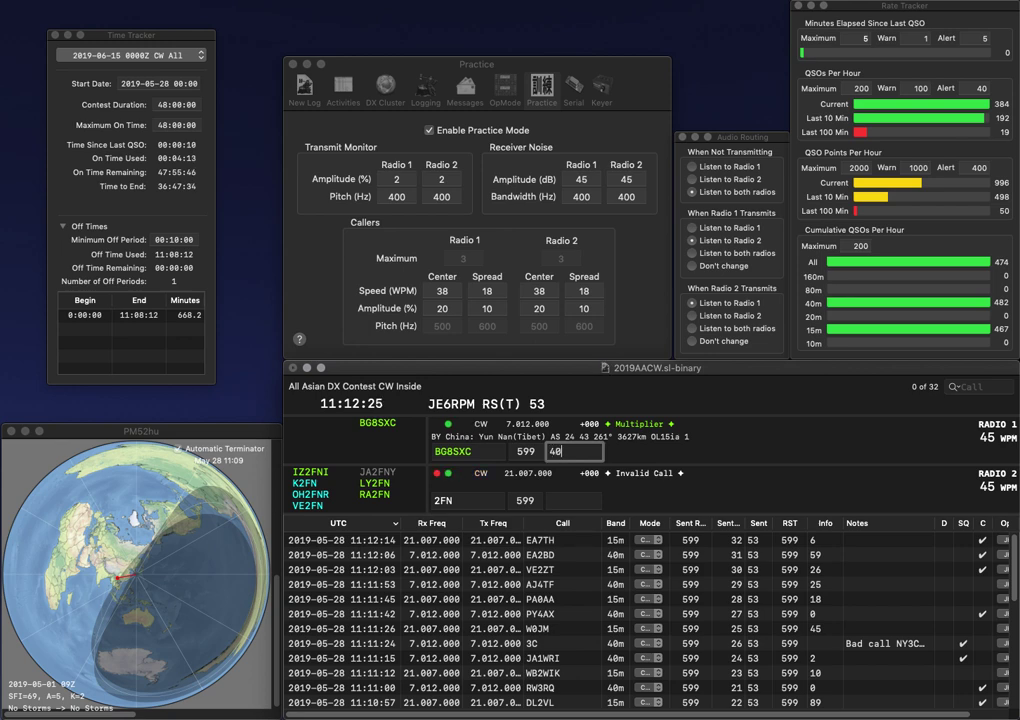
key("Return")
type("LZ")
key("Delete")
type("3")
key("Return")
type("G3UVR")
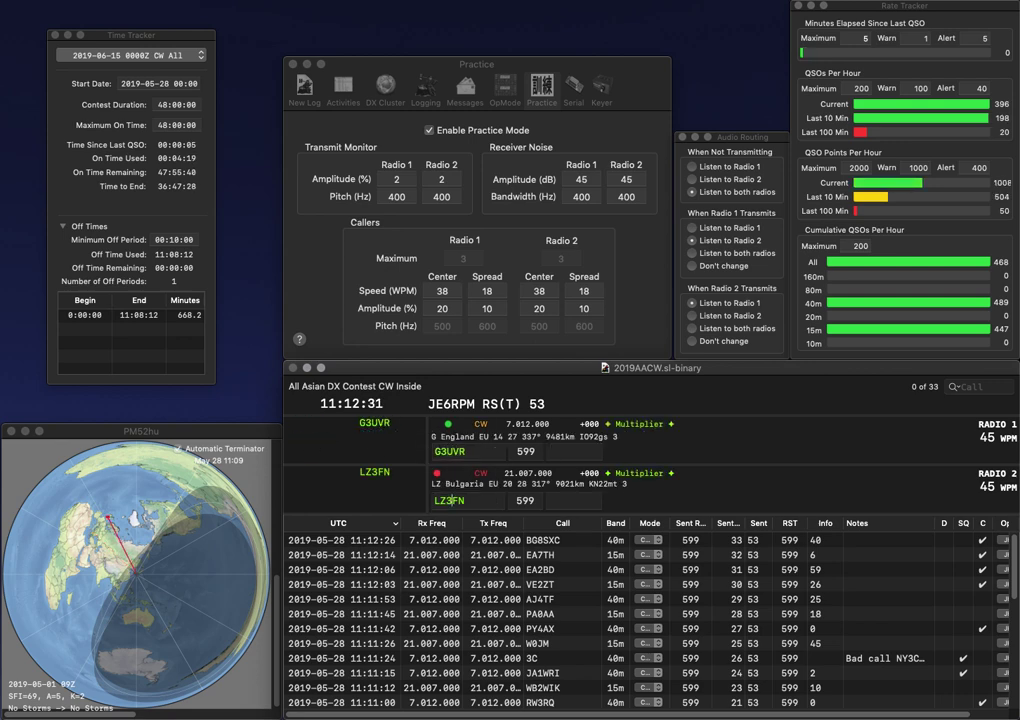
key("Return")
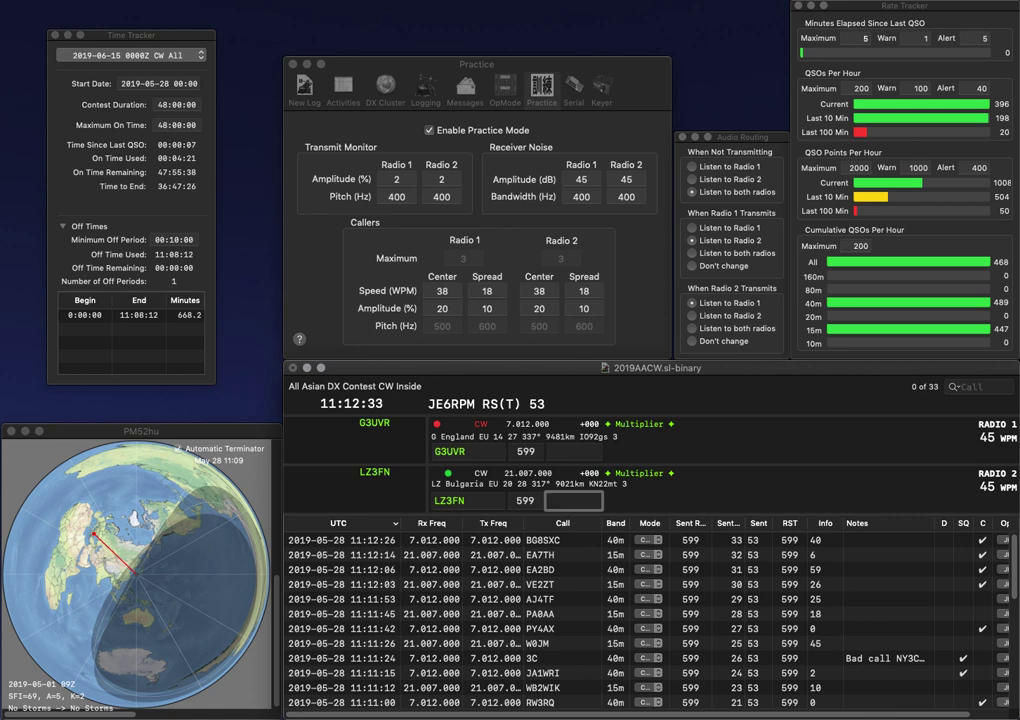
type("52")
key("Return")
key("Return")
key("Return")
key("Return")
type("W7NB")
key("Return")
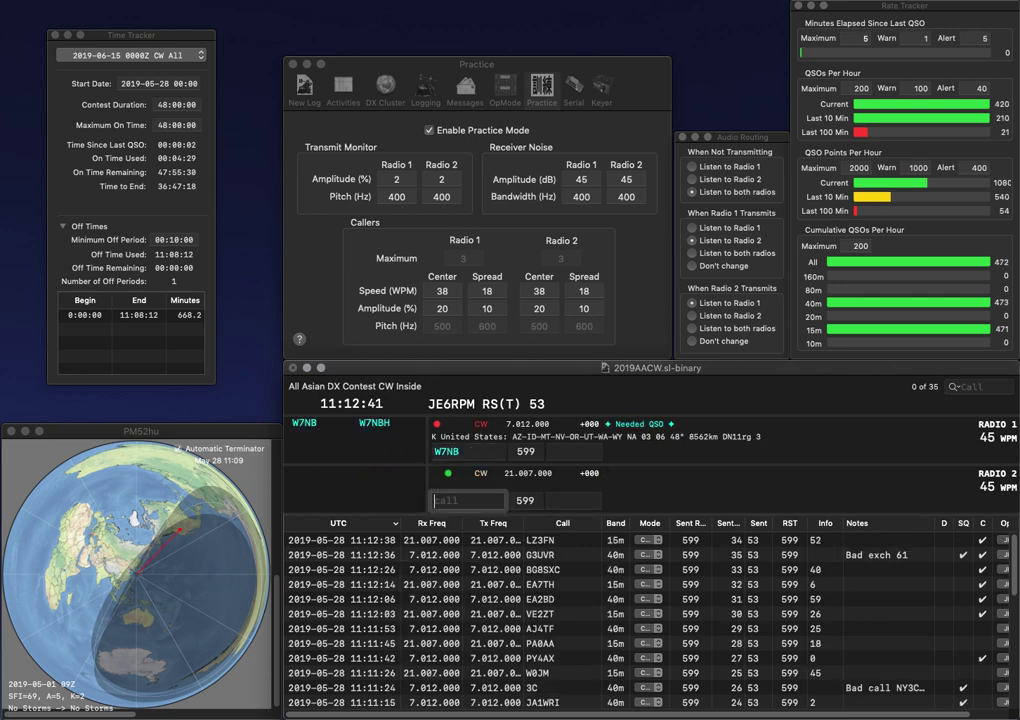
type("KC1C")
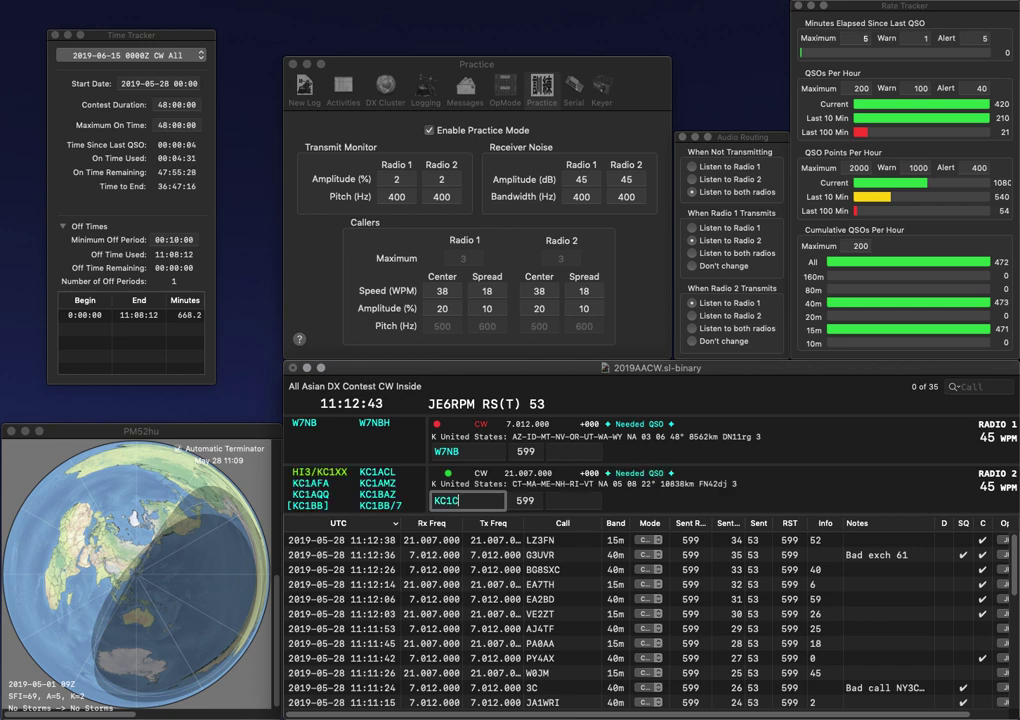
type("GR")
key("Return")
type("38")
key("Return")
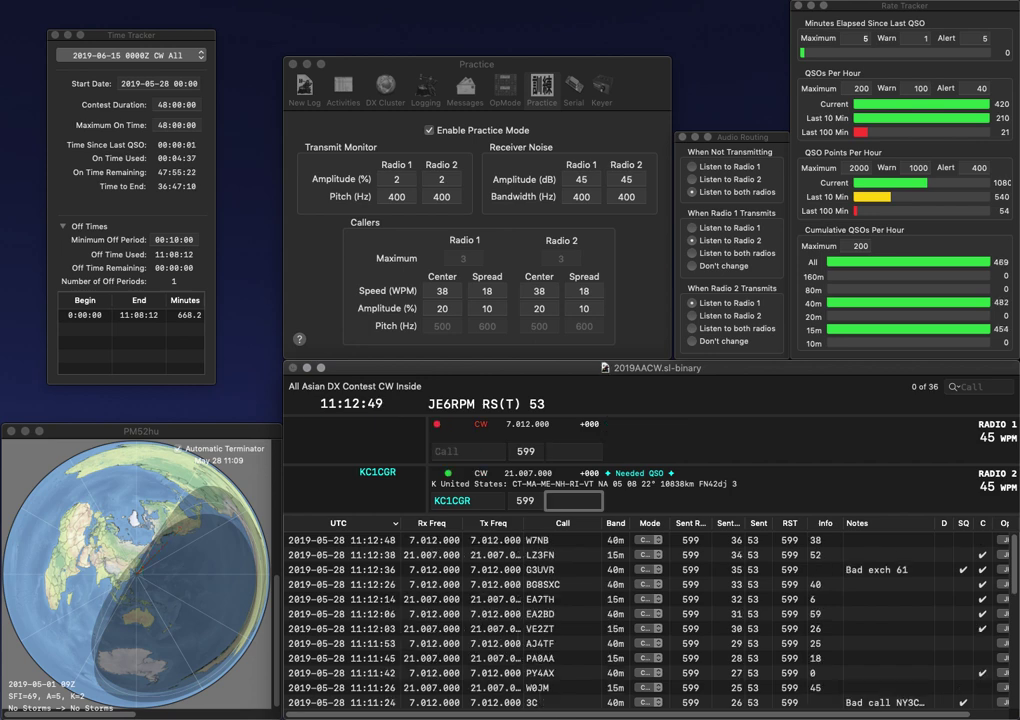
type("72")
key("Return")
Step: Answer RT0W on Radio 1 and IQ1RY on Radio 2
type("RT0W")
key("Return")
type("IQ1RY")
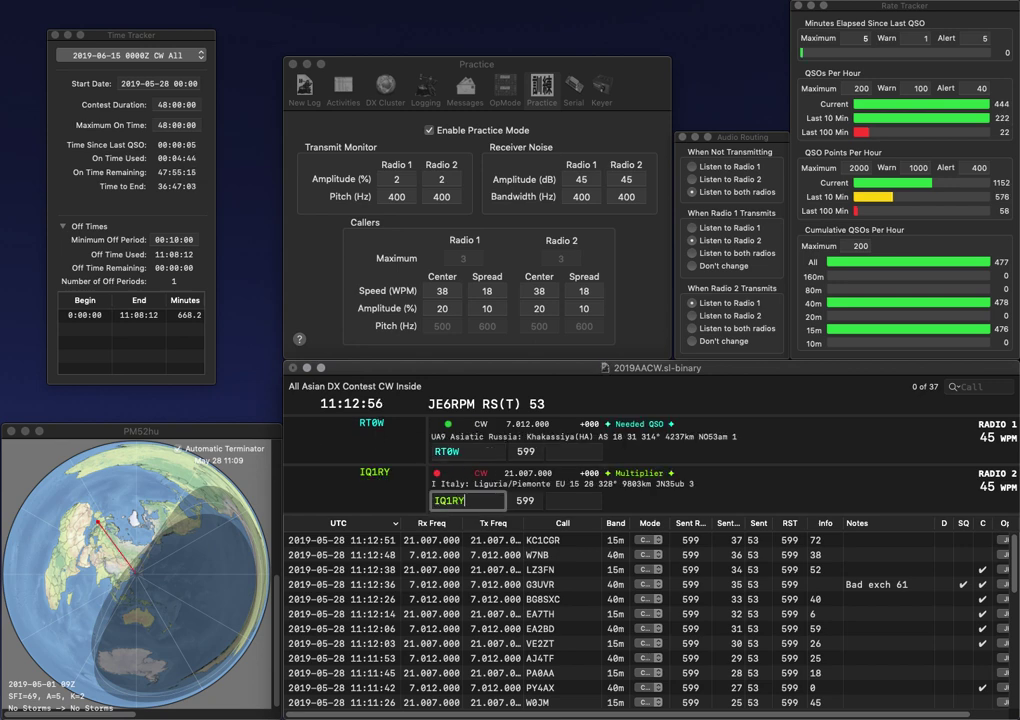
key("Return")
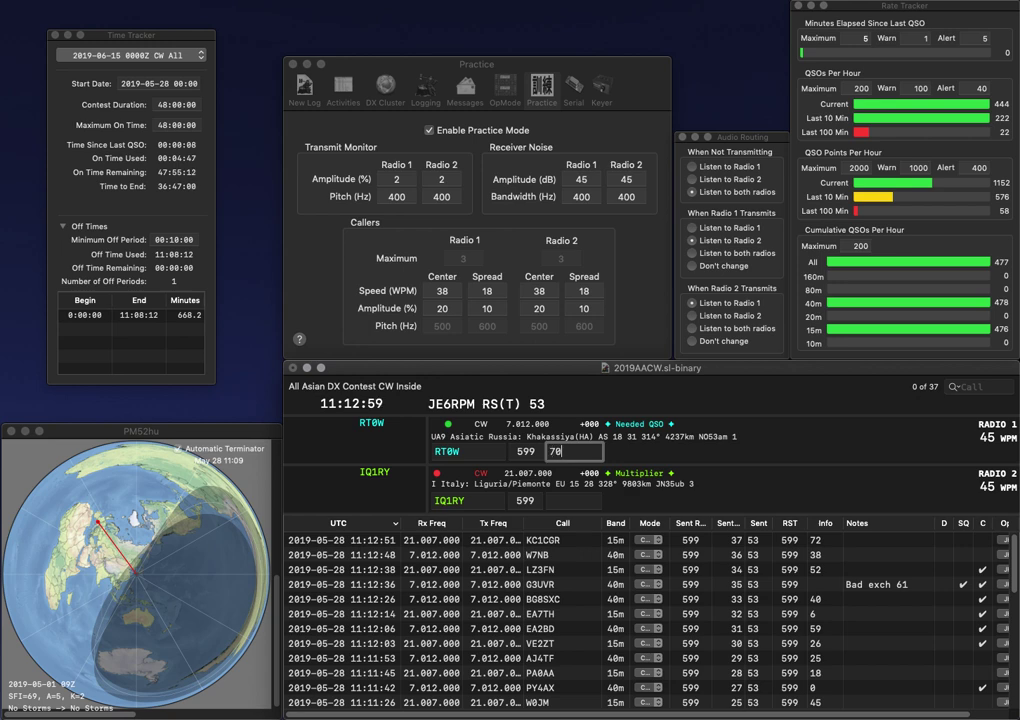
Step: Log RT0W on Radio 1 with received exchange 70 and IQ1RY on Radio 2 with 93
key("Return")
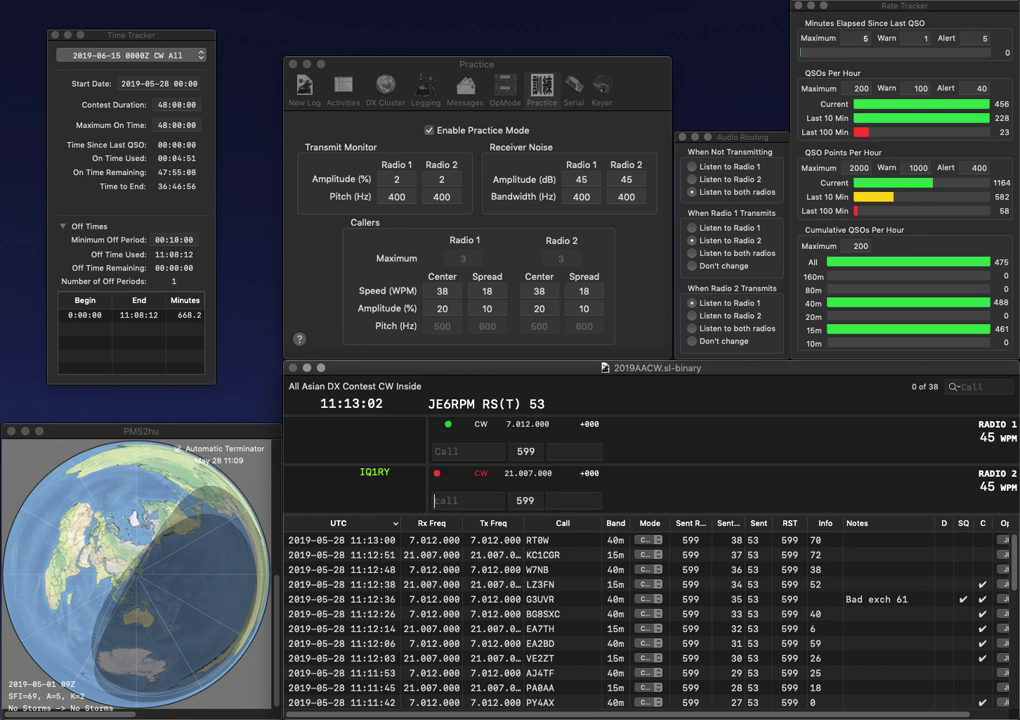
type("3")
key("Return")
type("K4MF")
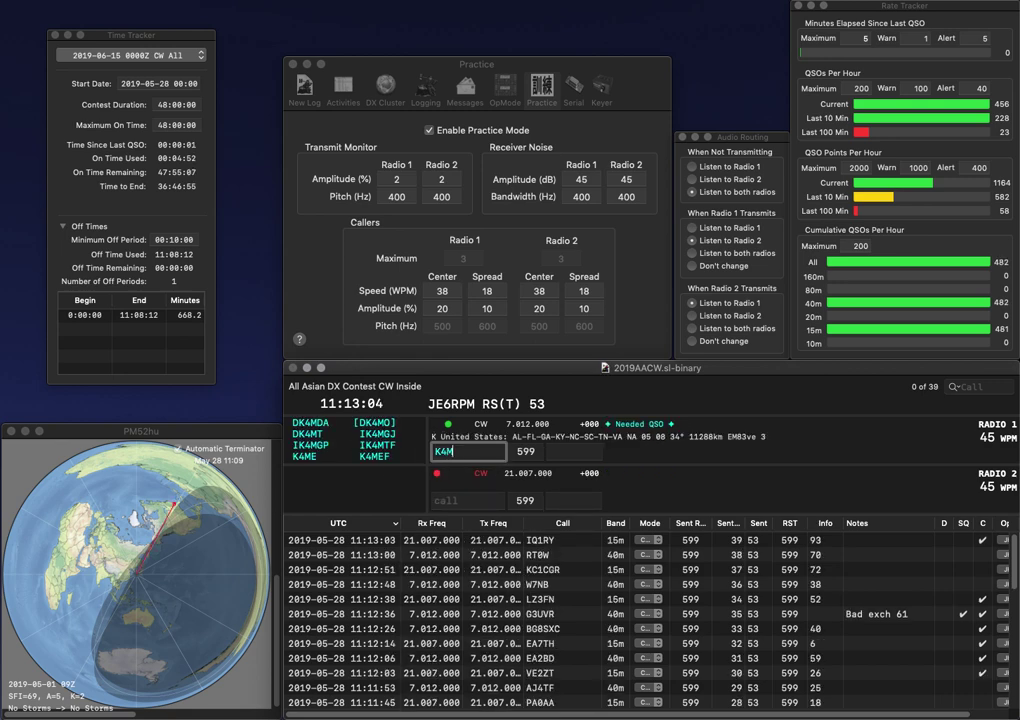
key("Return")
type("KD8OOT")
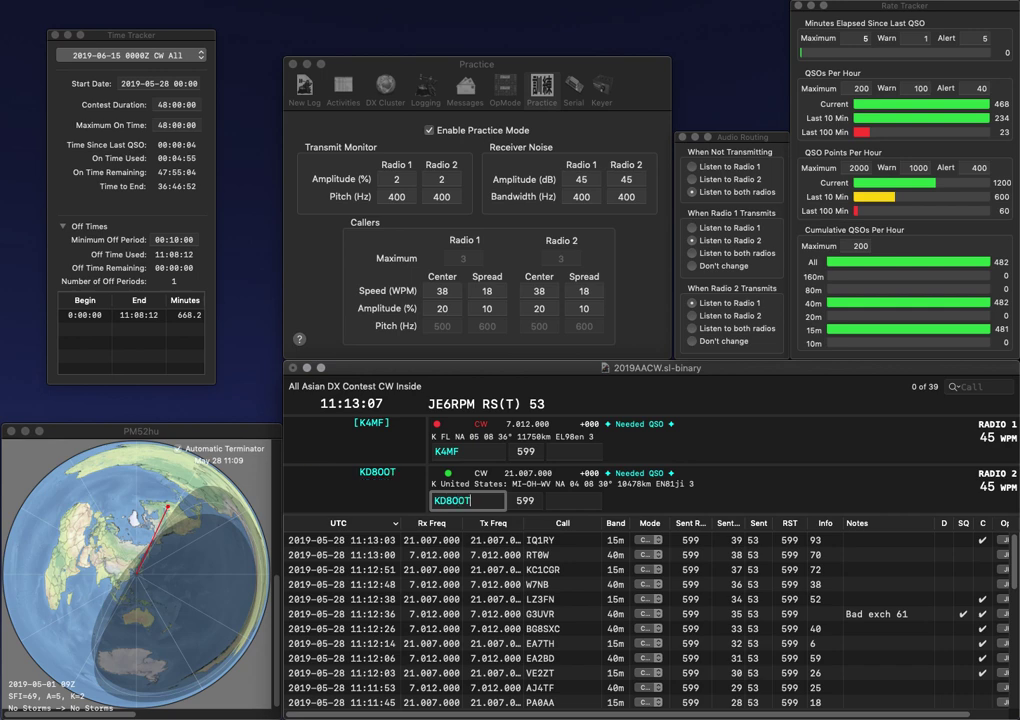
key("Return")
key("Tab")
type("6")
left_click(573, 500)
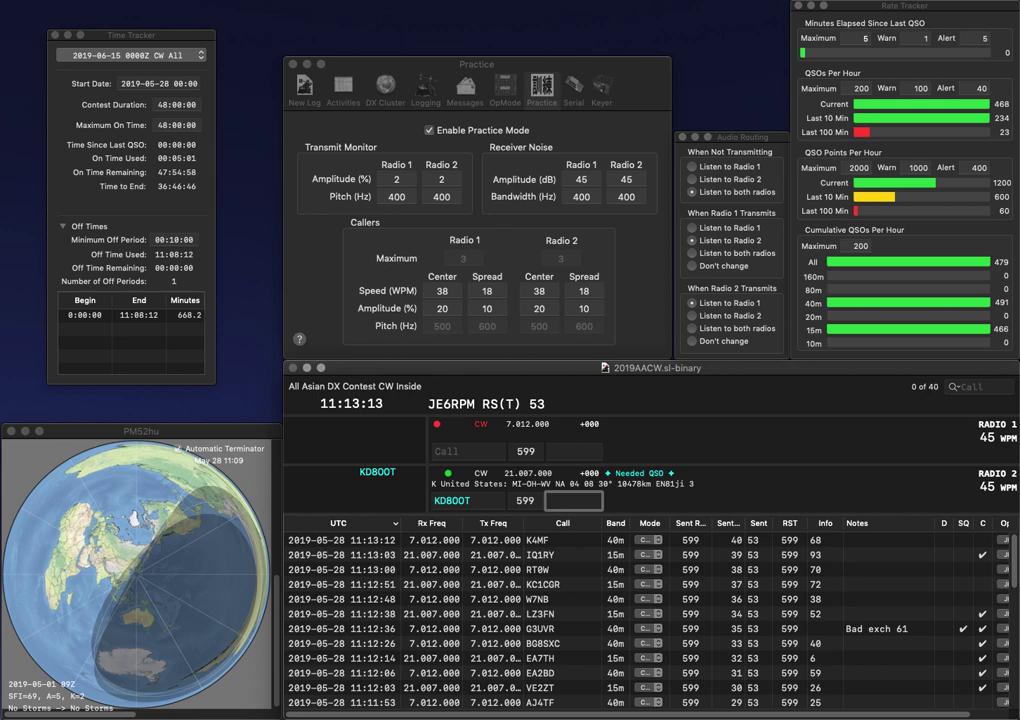
type("20")
key("Return")
type("K1CX")
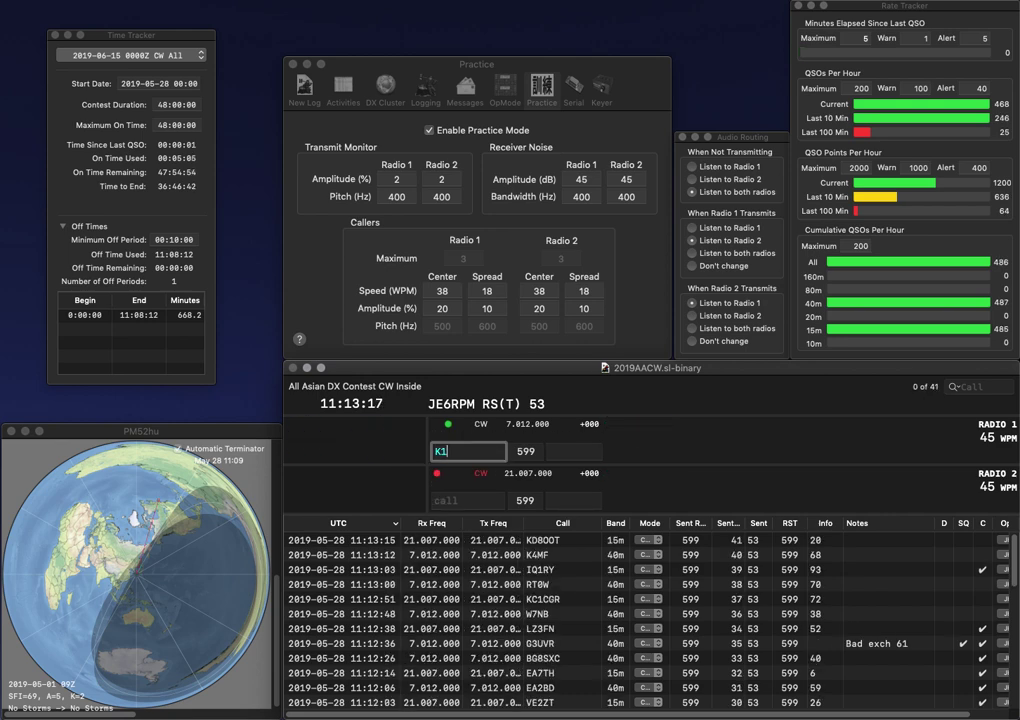
key("Return")
type("K")
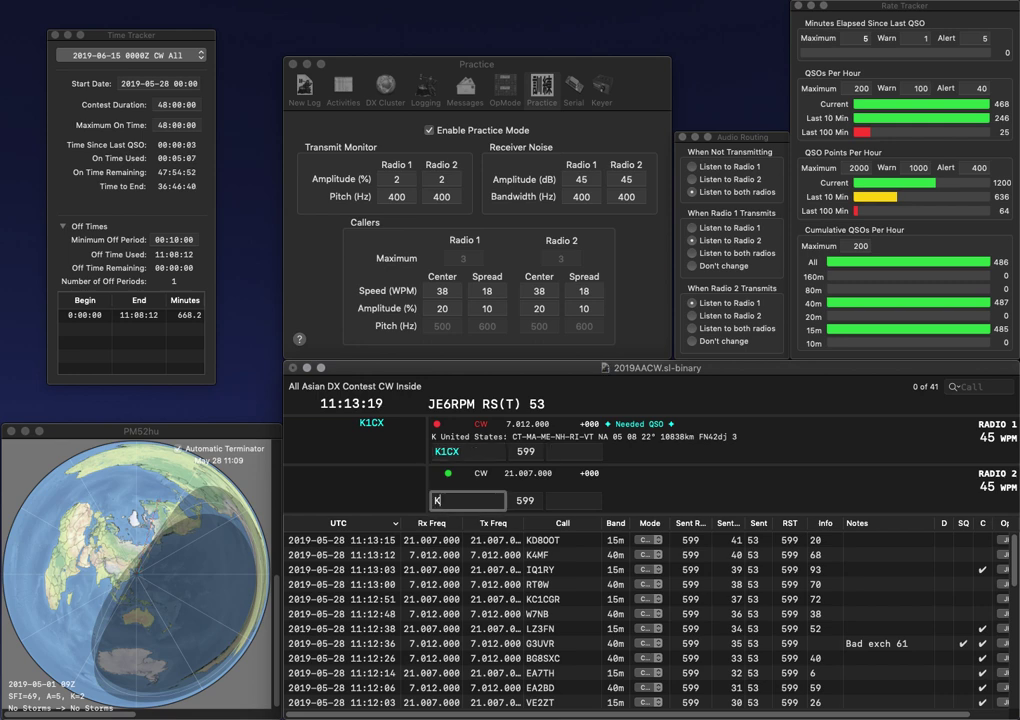
type("6WDE/KH6")
key("Return")
Step: Log K1CX on Radio 1 with received exchange 91 and K6WDE/KH6 on Radio 2 with 85
type("91")
key("Return")
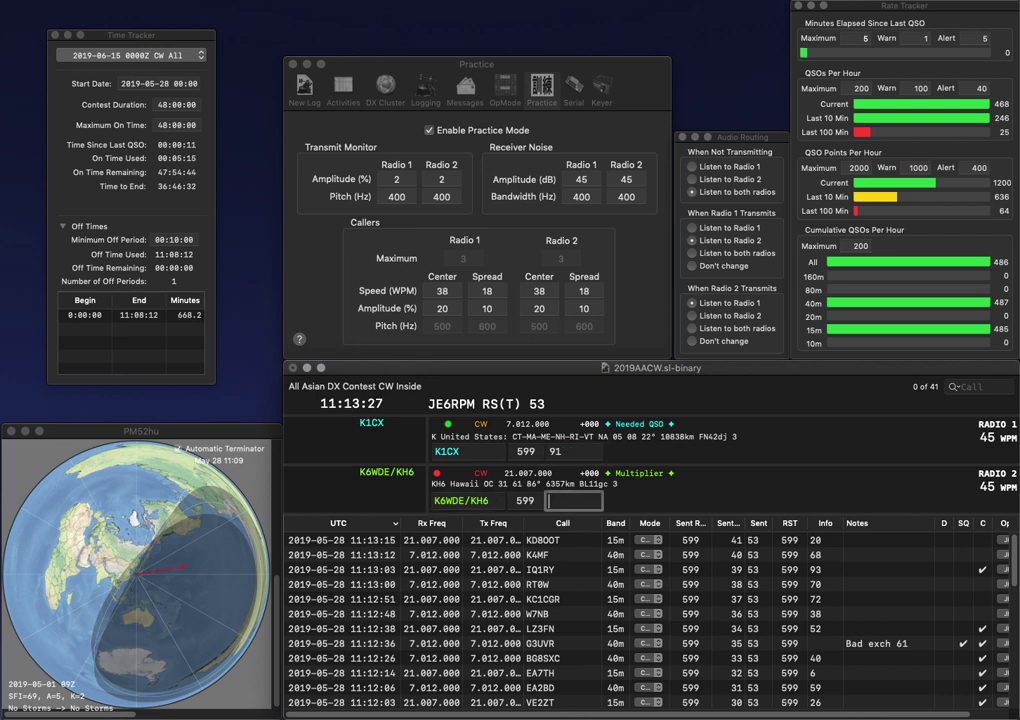
type("85")
key("Return")
type("KK1D")
key("Return")
type("KC3")
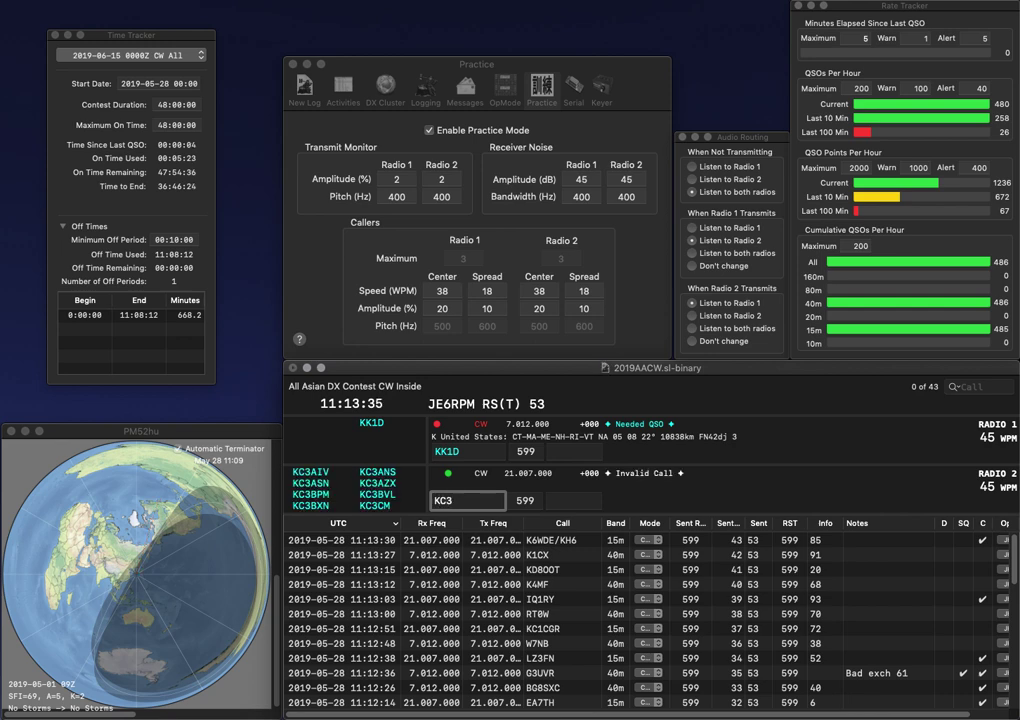
type("FE")
left_click(574, 451)
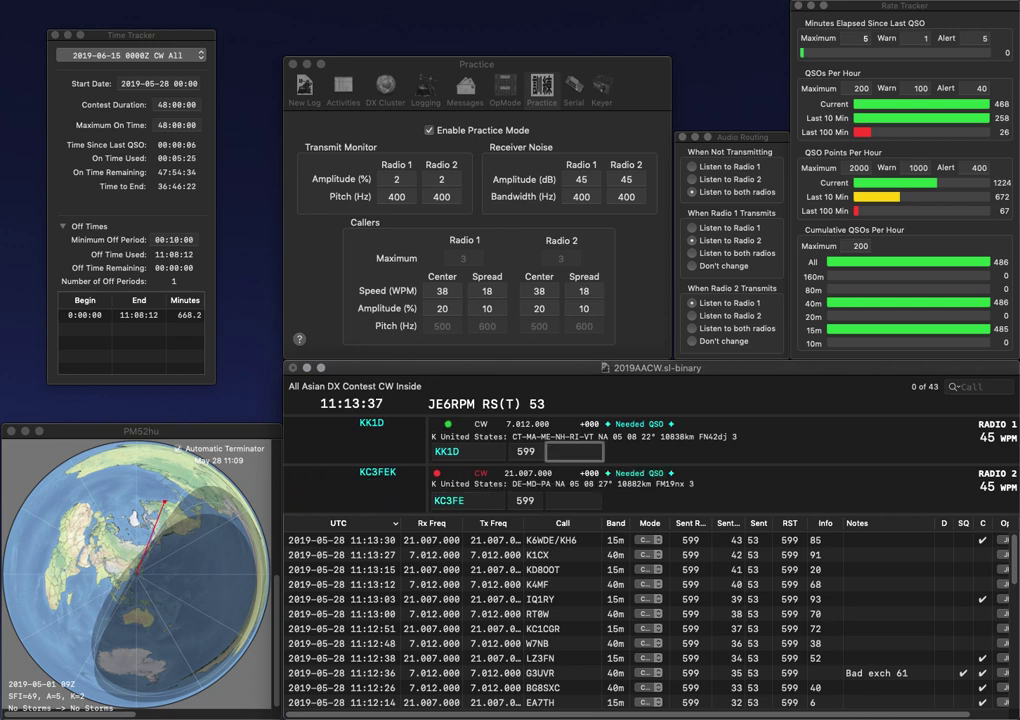
type("33")
key("Return")
Step: Try KK2FE as the corrected call on Radio 2
left_click(441, 500)
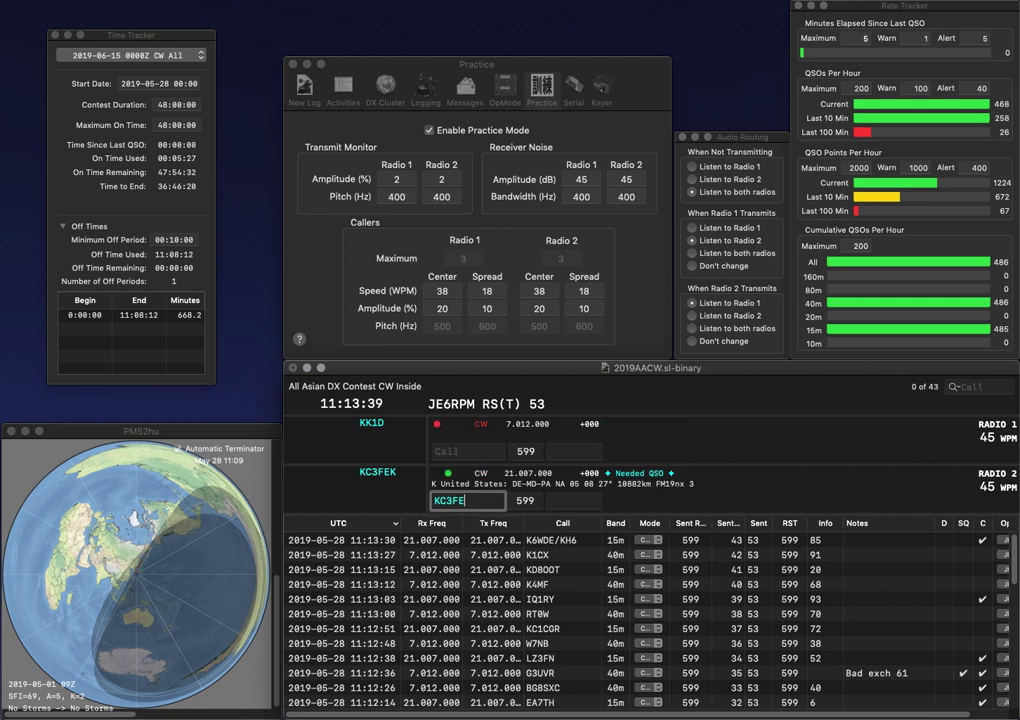
key("Delete")
type("2")
key("BackSpace")
type("4")
key("BackSpace")
key("BackSpace")
type("K4")
key("BackSpace")
type("3")
key("BackSpace")
type("2")
left_click(468, 451)
type("KP4")
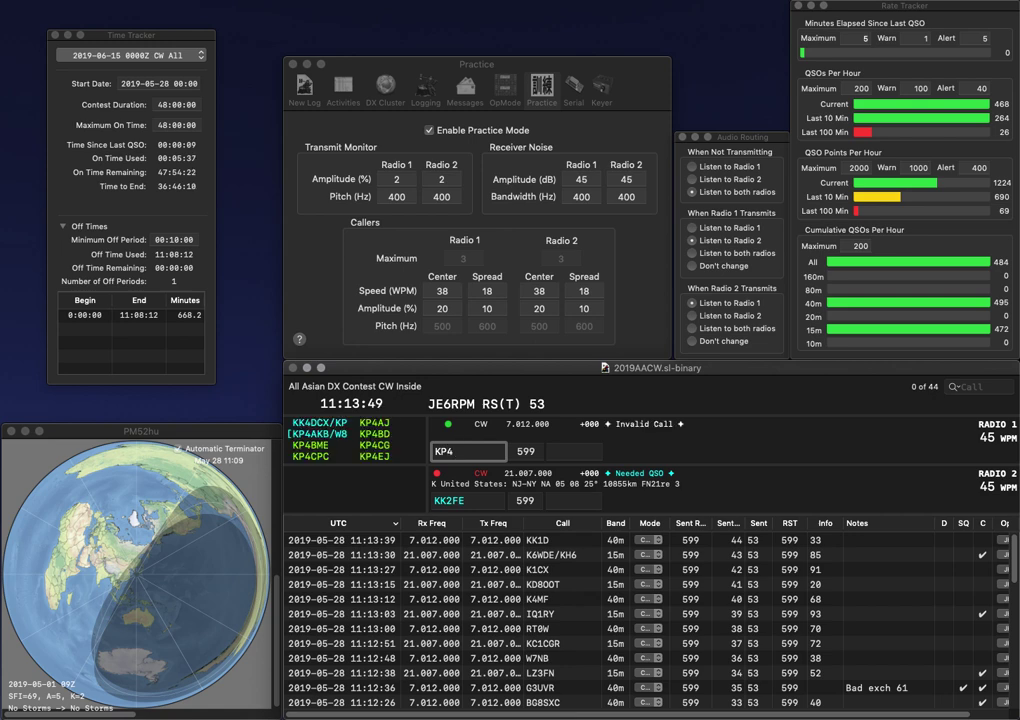
type("JJO")
key("Return")
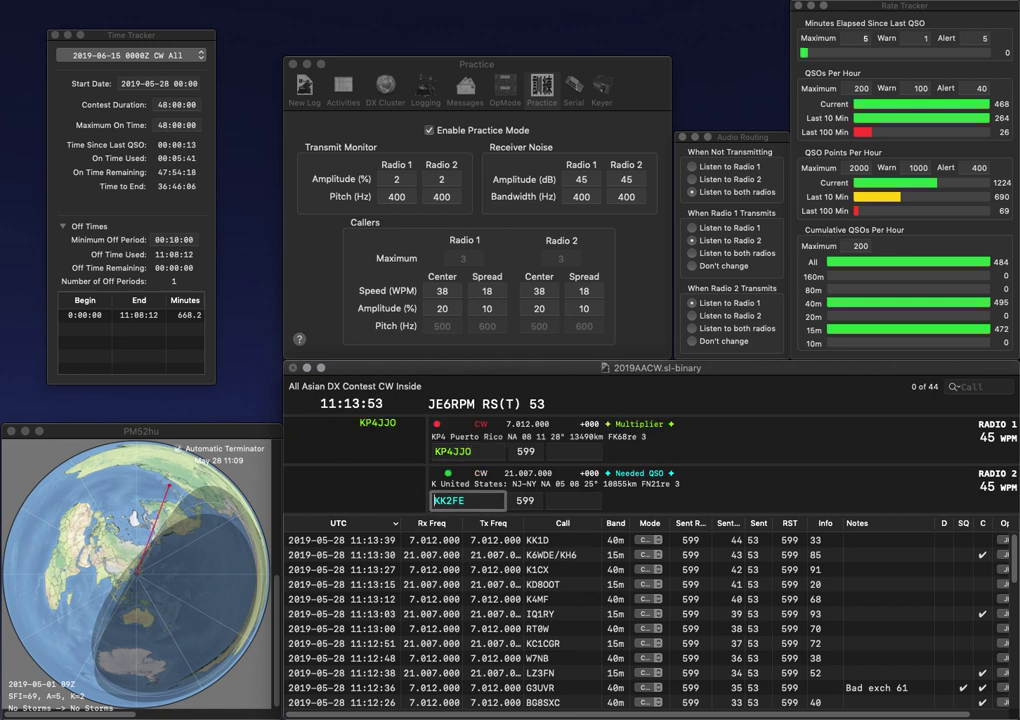
type("3")
key("Return")
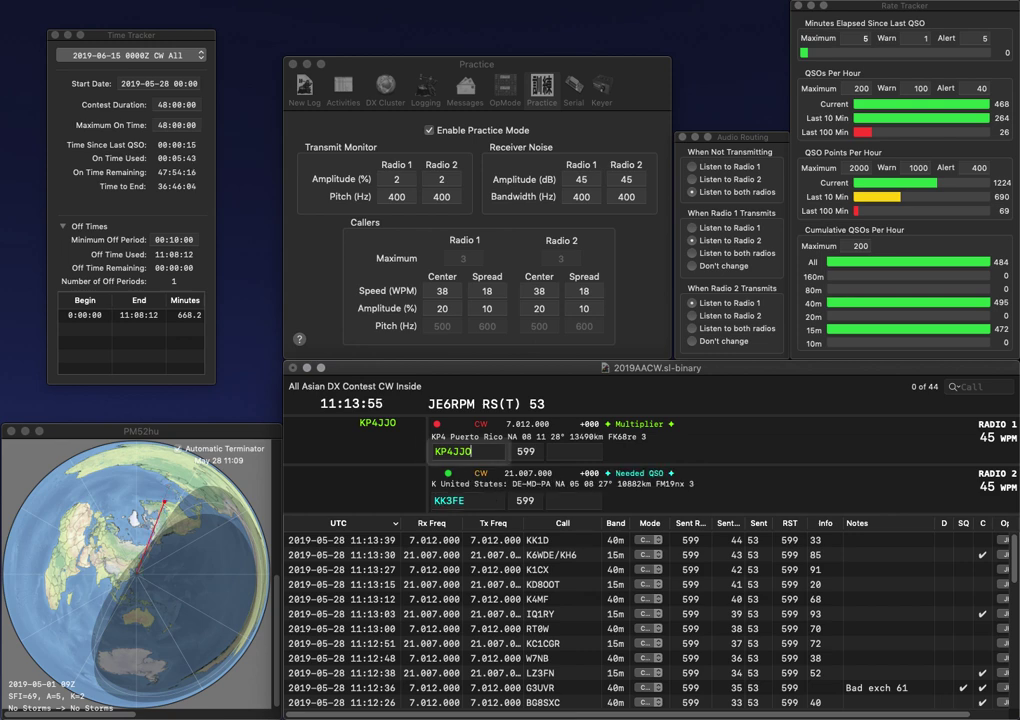
key("space")
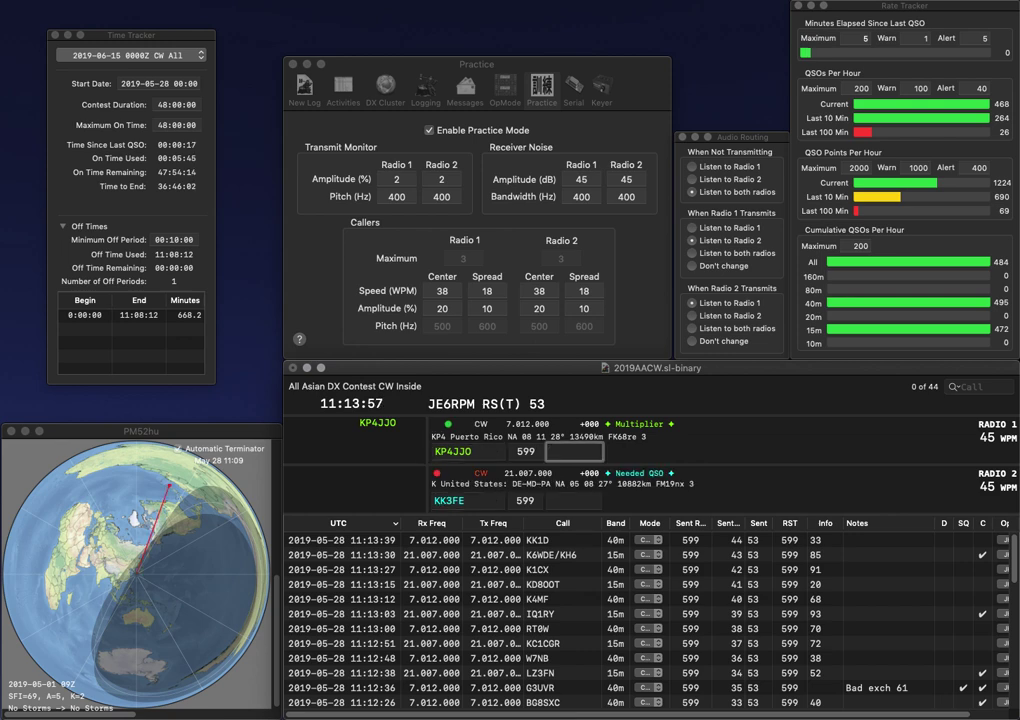
key("Return")
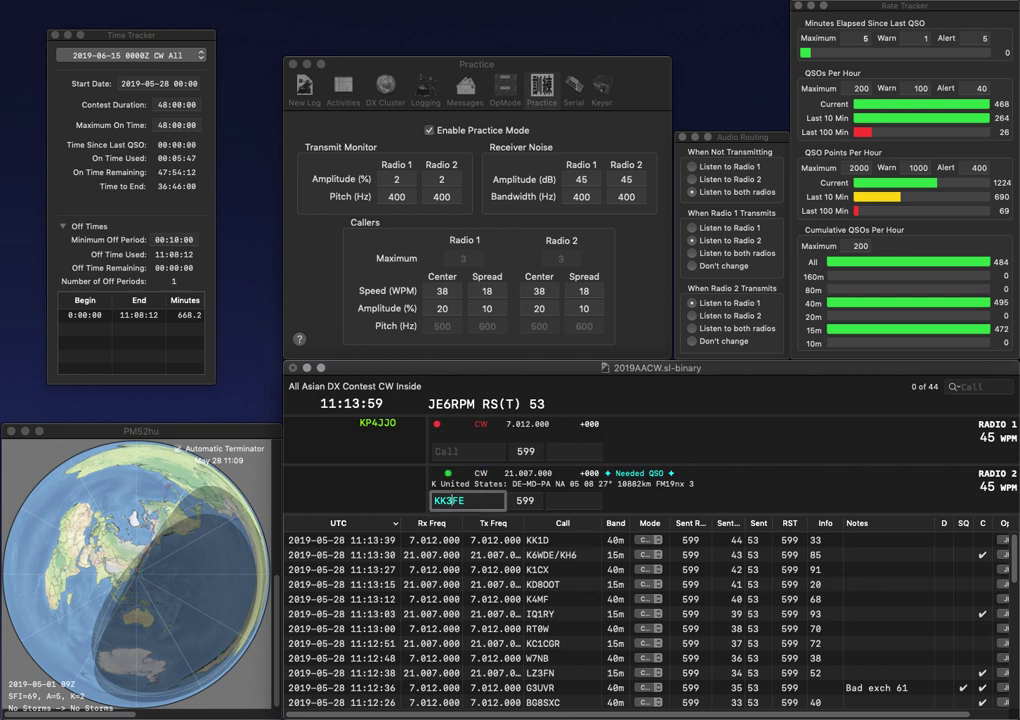
Step: Change the Radio 2 call to KC3FE and send the partial call FHO on Radio 1
key("Left")
key("BackSpace")
type("C")
key("Return")
type("FF")
type("HO")
key("Return")
key("BackSpace")
type("2")
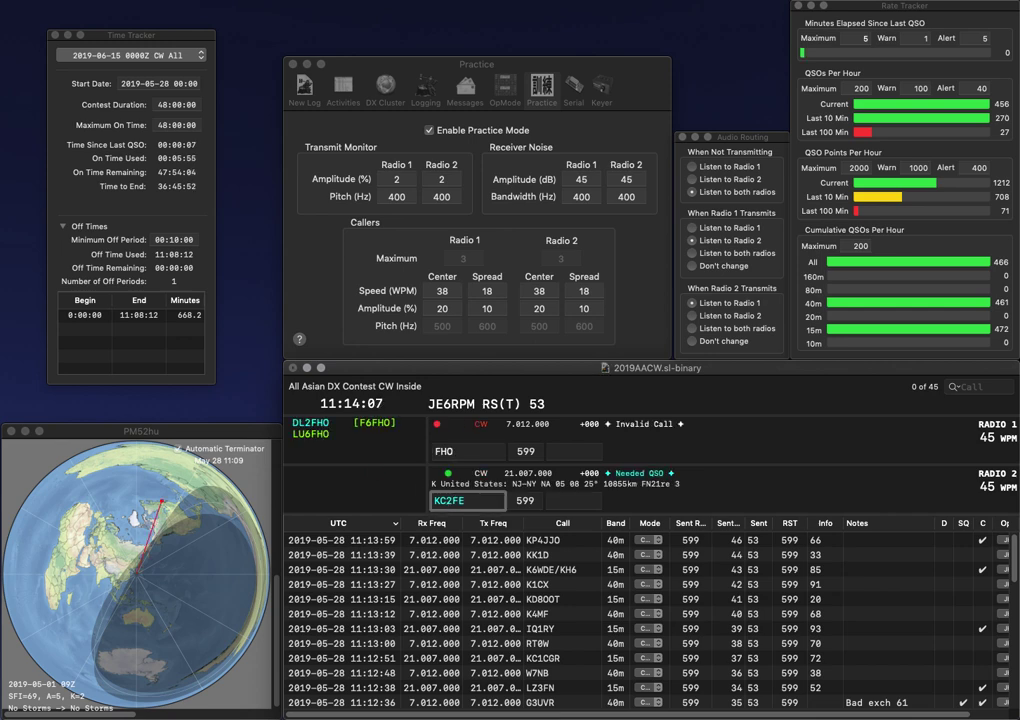
key("BackSpace")
type("4")
key("Return")
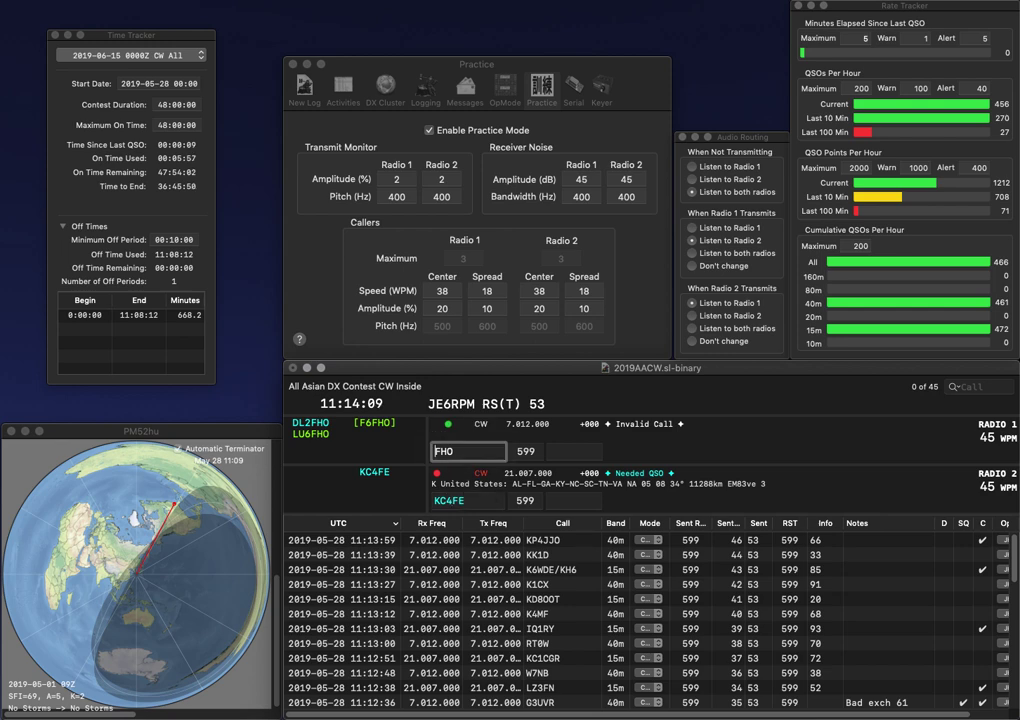
type("DL2")
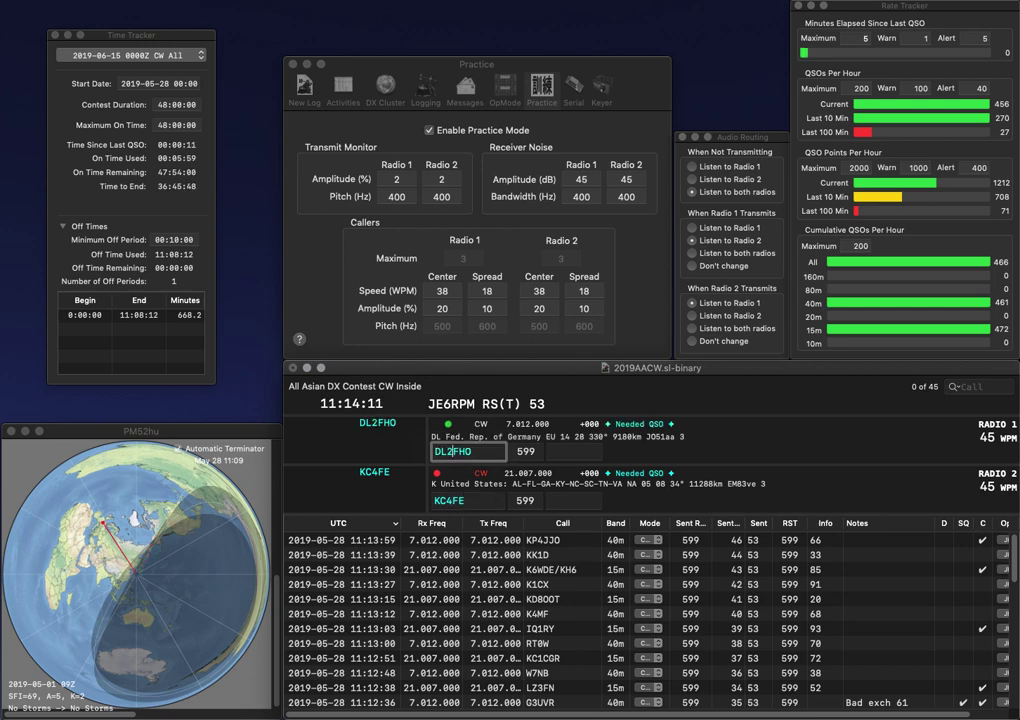
key("space")
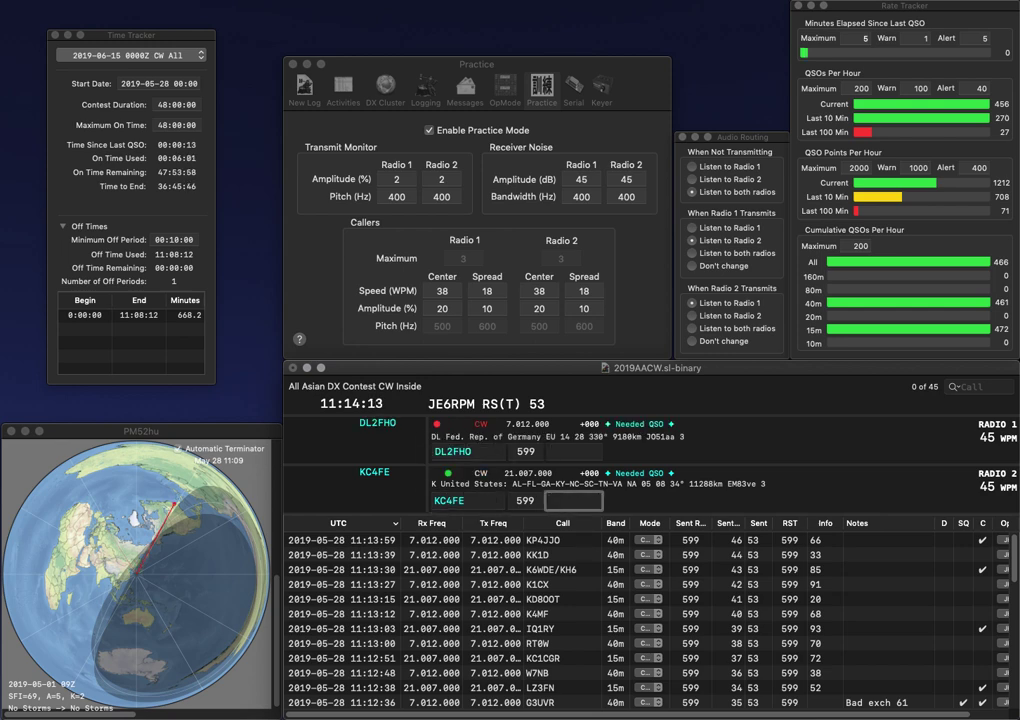
key("Return")
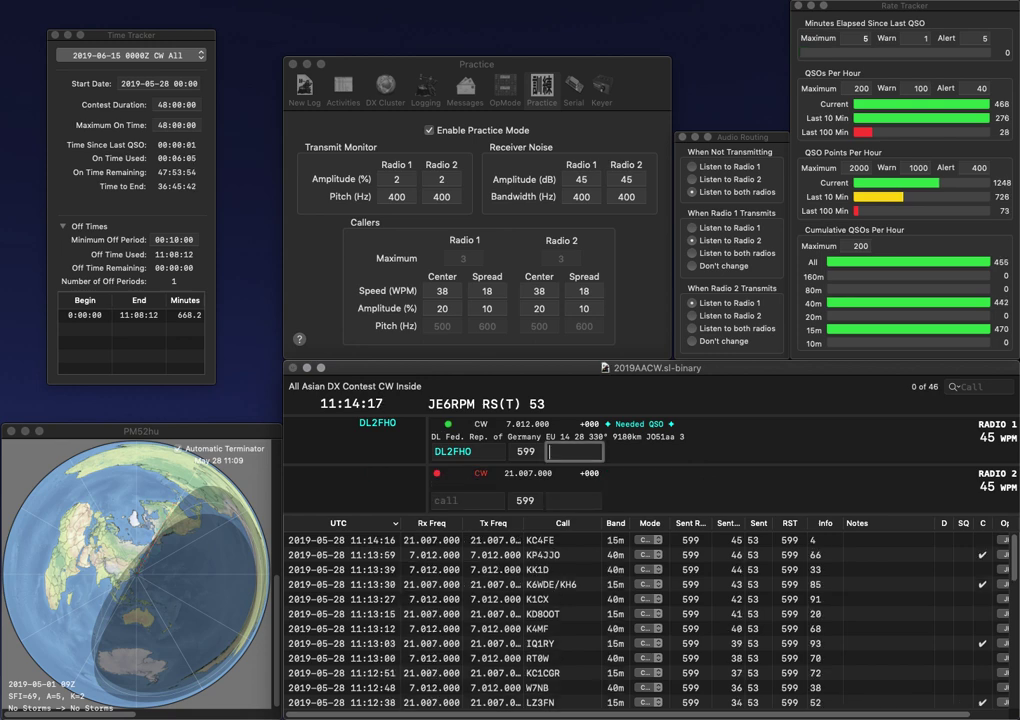
Step: Log DL2FHO on Radio 1 with received exchange 22 and send the partial call IHC on Radio 2
type("2")
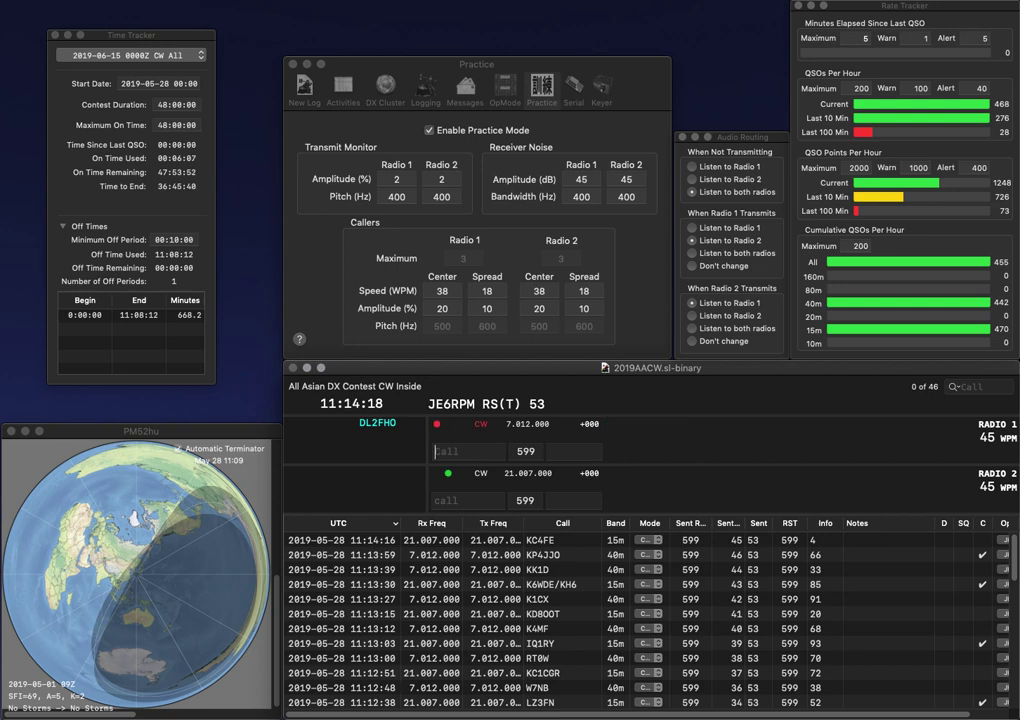
key("Return")
type("IHC")
key("Return")
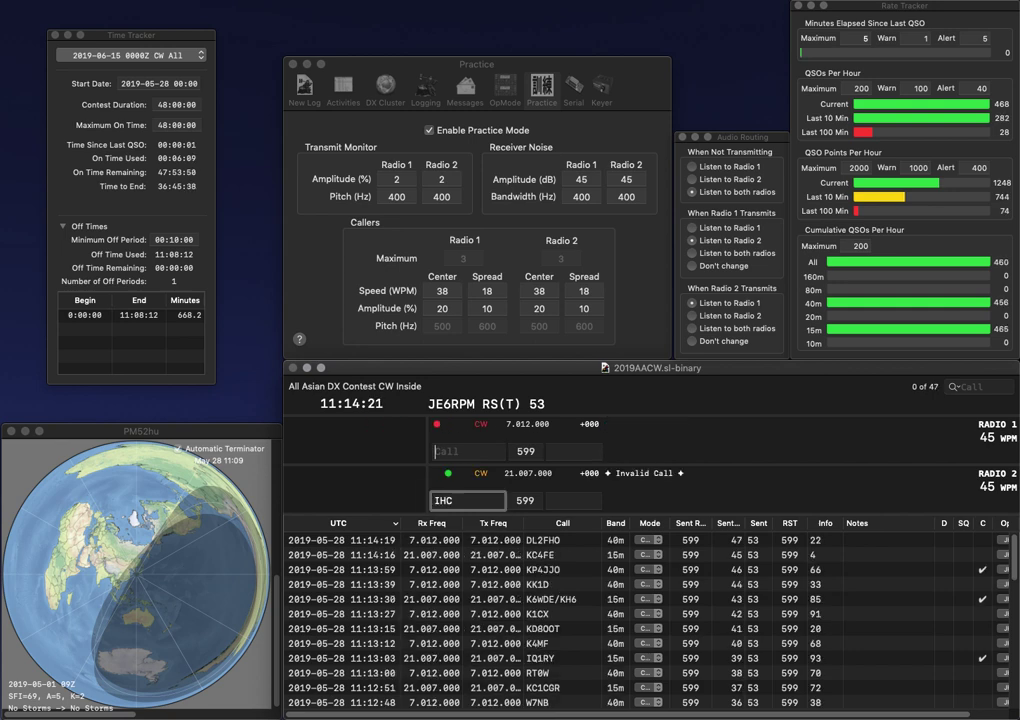
Step: Answer IO1HQ on Radio 1 and shorten the partial call on Radio 2 to HC, sending it again
type("IO1HQ")
key("Return")
key("Left")
key("Left")
key("Left")
type("7")
key("BackSpace")
key("Delete")
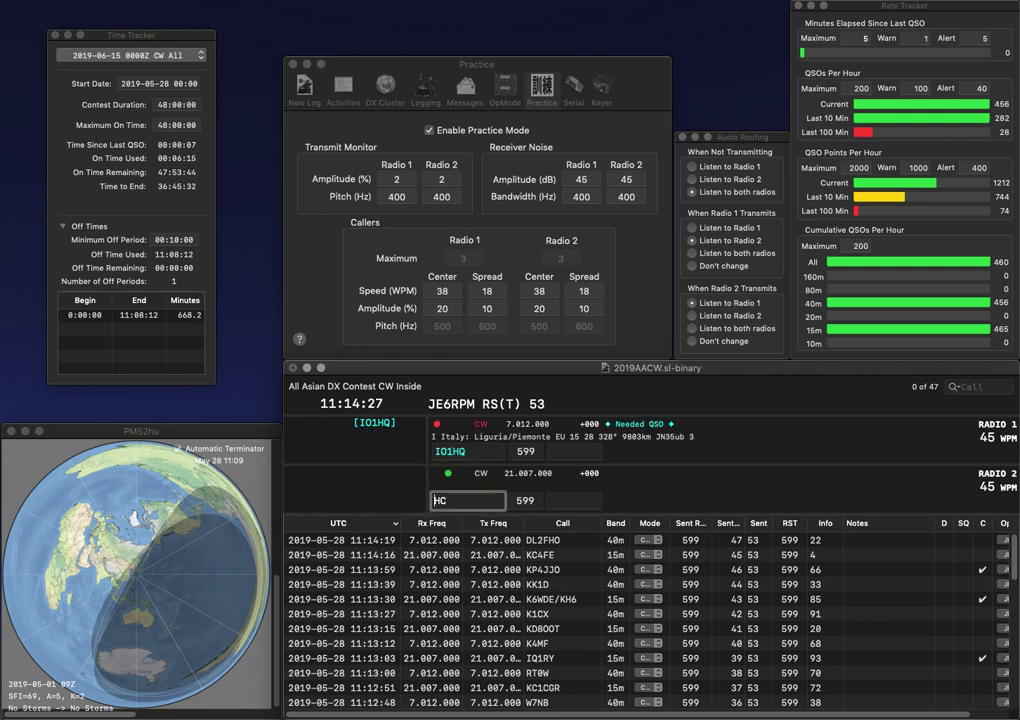
key("Return")
key("Tab")
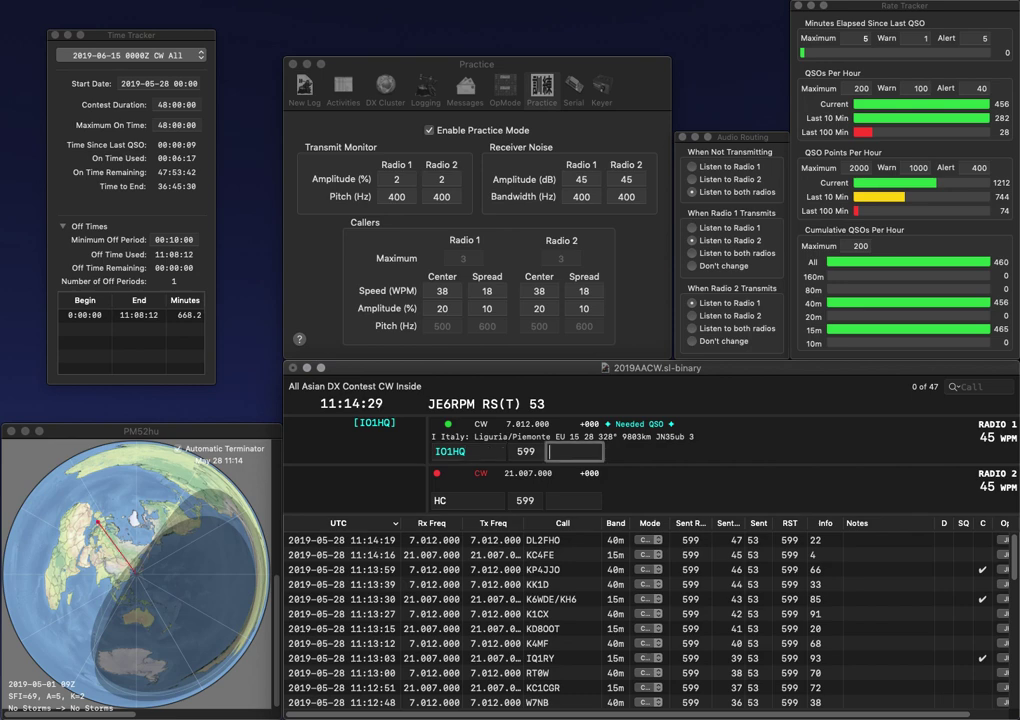
Step: Log IO1HQ on Radio 1 with received exchange 49 and correct the Radio 2 call to 7S5C, sending its exchange
type("49")
key("Return")
type("S5C")
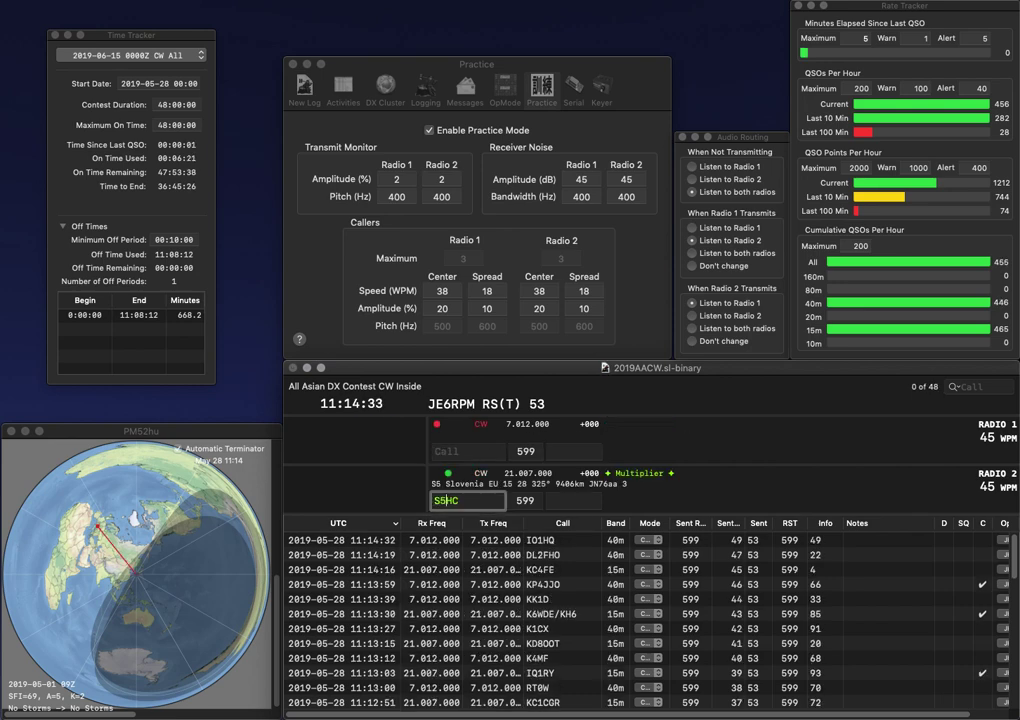
type("7")
key("Return")
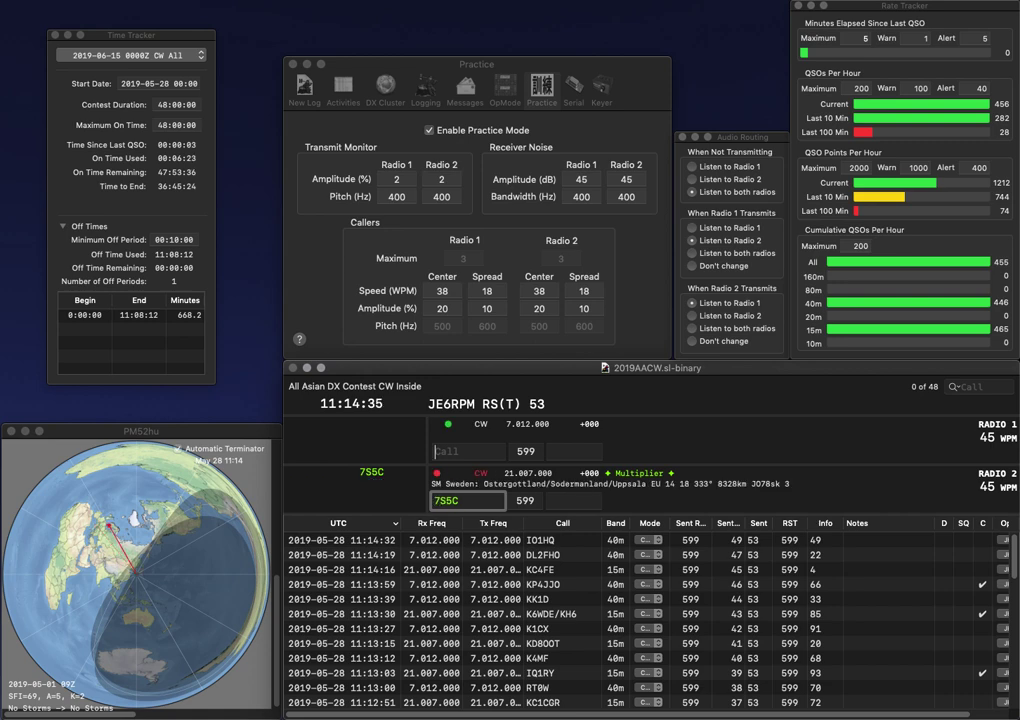
Step: Answer W2LI on Radio 1 and log 7S5C on Radio 2 with received exchange 32
type("W2LI")
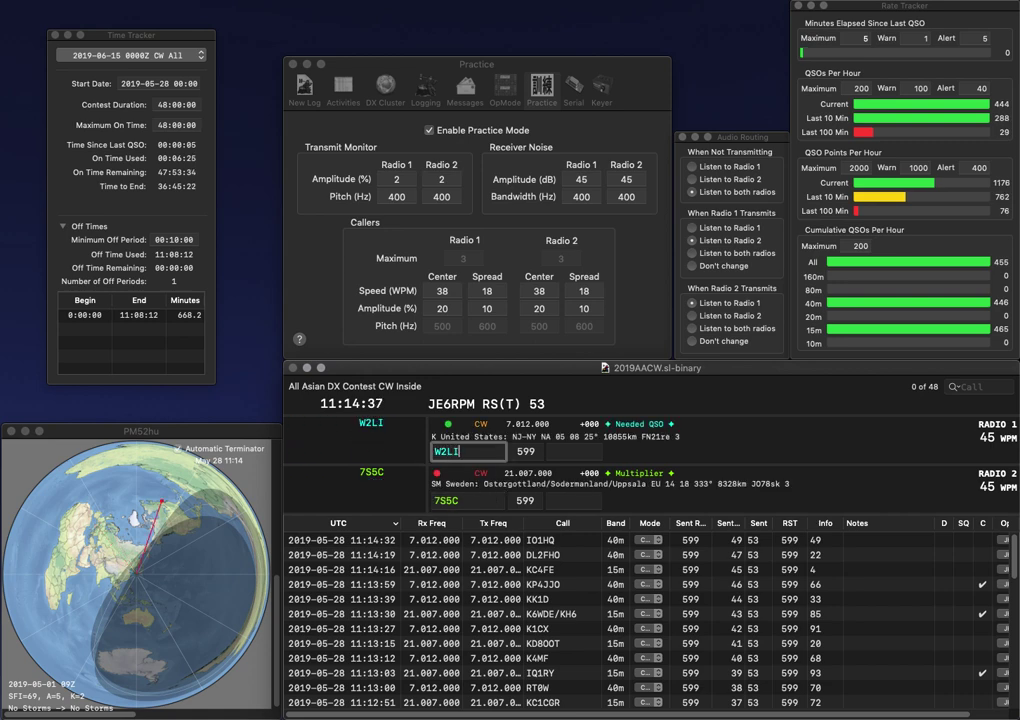
key("Return")
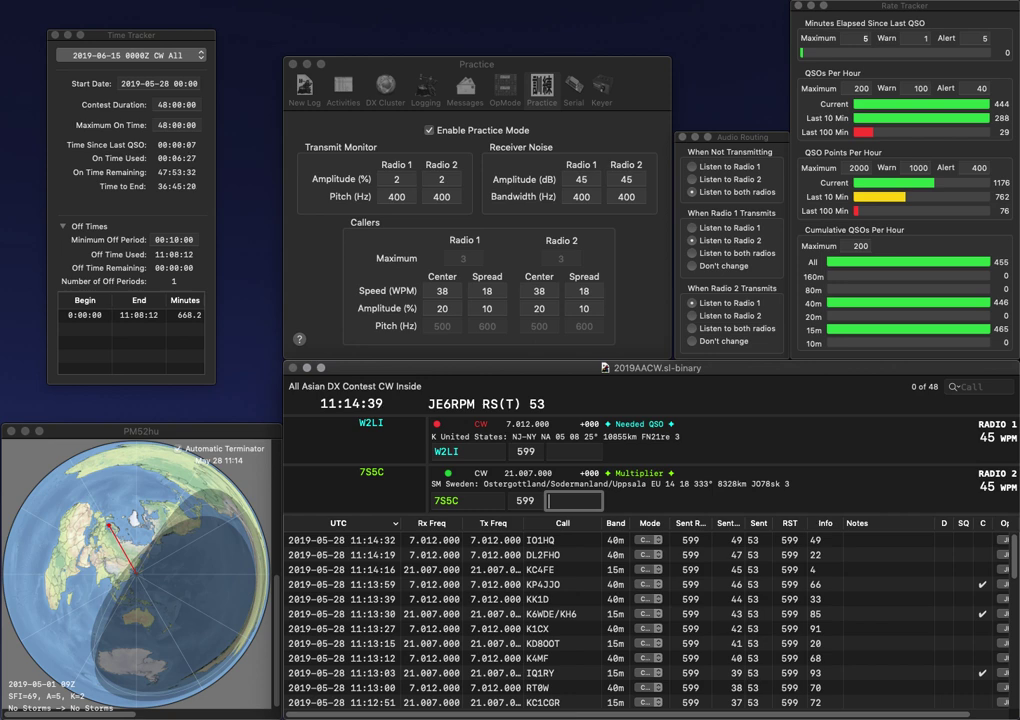
type("32")
key("Return")
type("61")
key("Return")
type("KK")
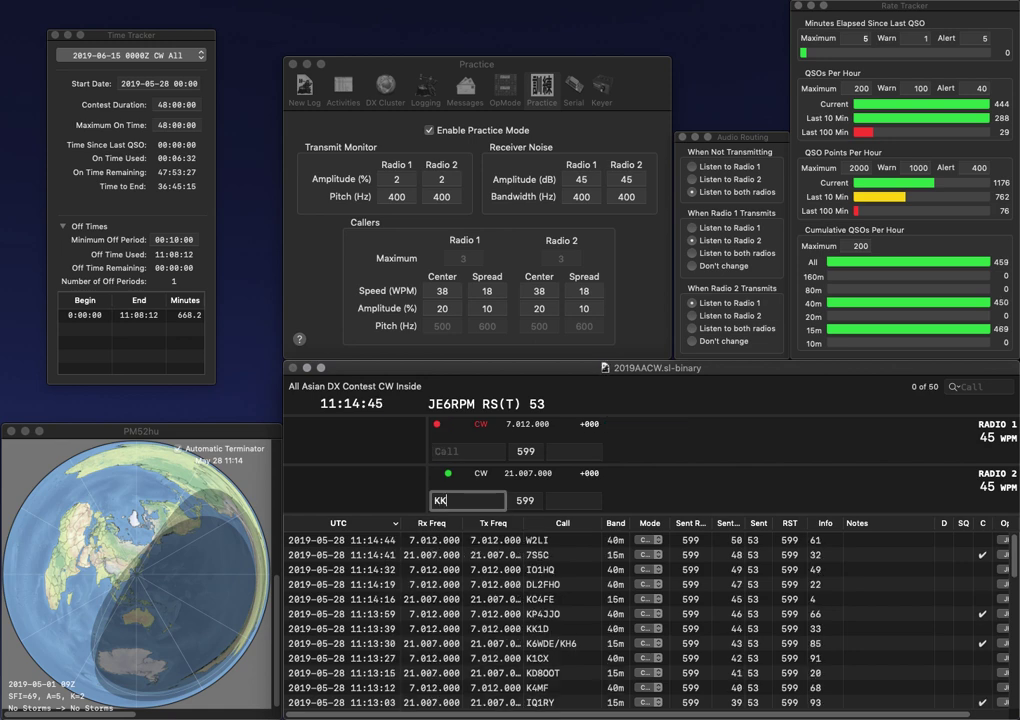
type("9H")
key("Return")
Step: Enter the call EX8MJ on Radio 1 and send its exchange
type("E")
key("BackSpace")
type("X8M")
type("J")
key("super+Left")
type("E")
key("Return")
type("53")
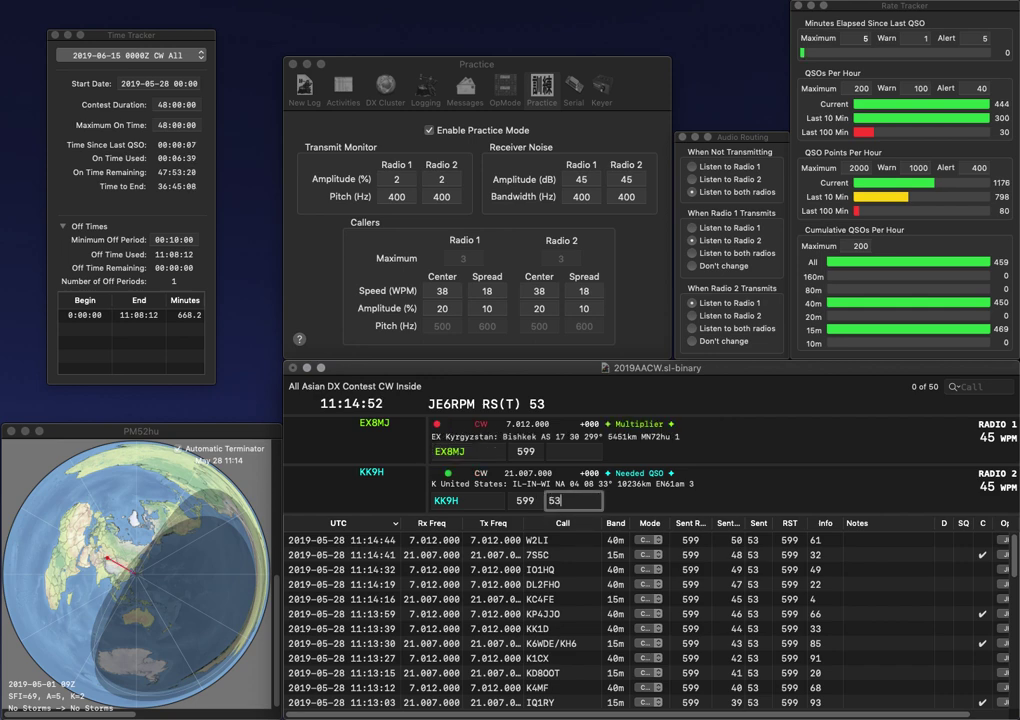
key("Return")
key("Tab")
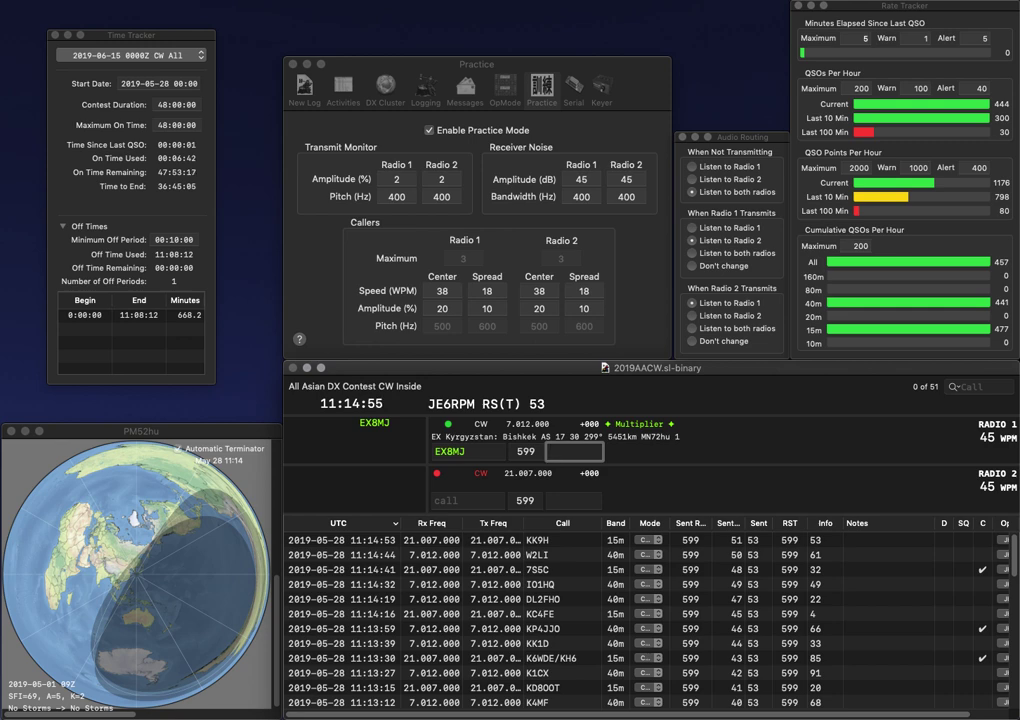
type("30")
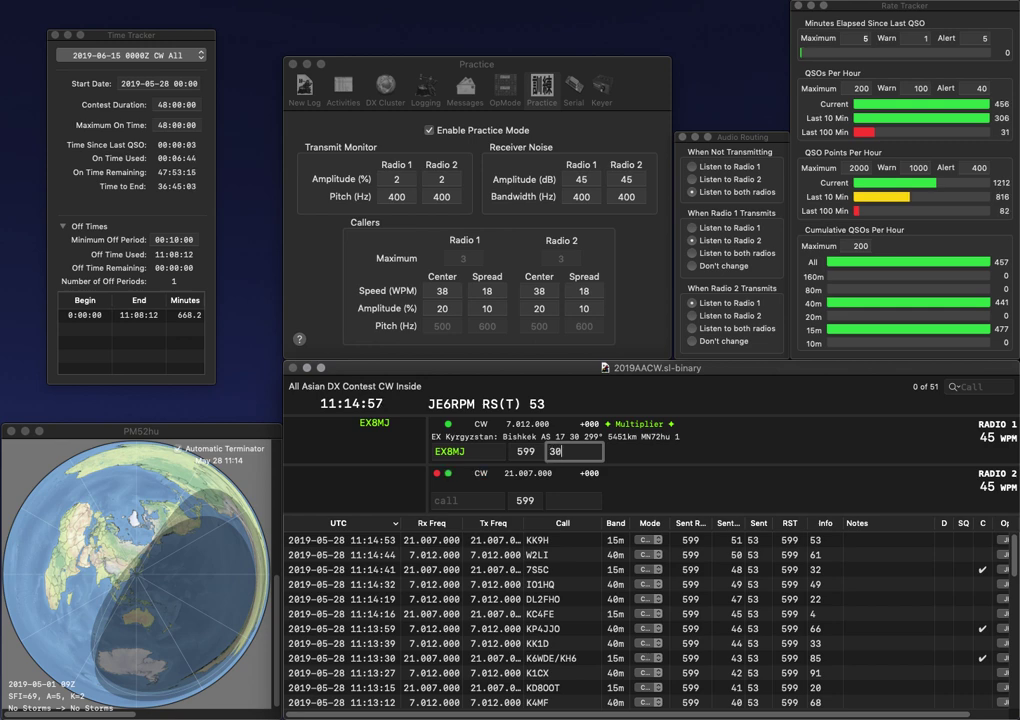
key("Return")
type("Z")
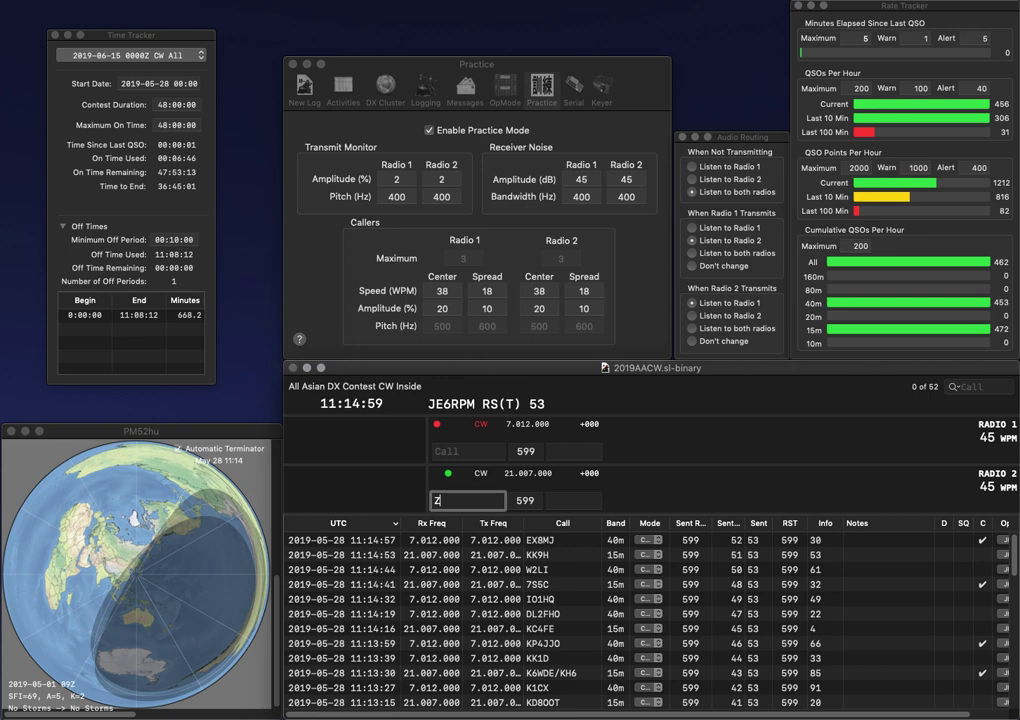
type("CHB")
key("Return")
type("AA5FX")
left_click(436, 500)
type("N")
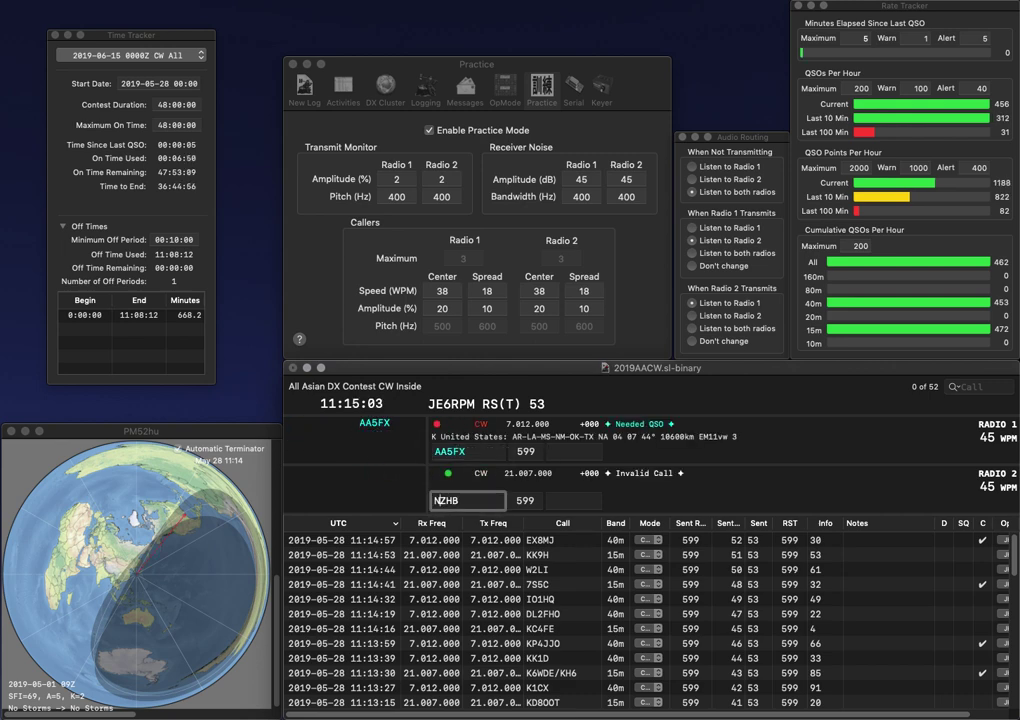
type("5")
key("Return")
key("space")
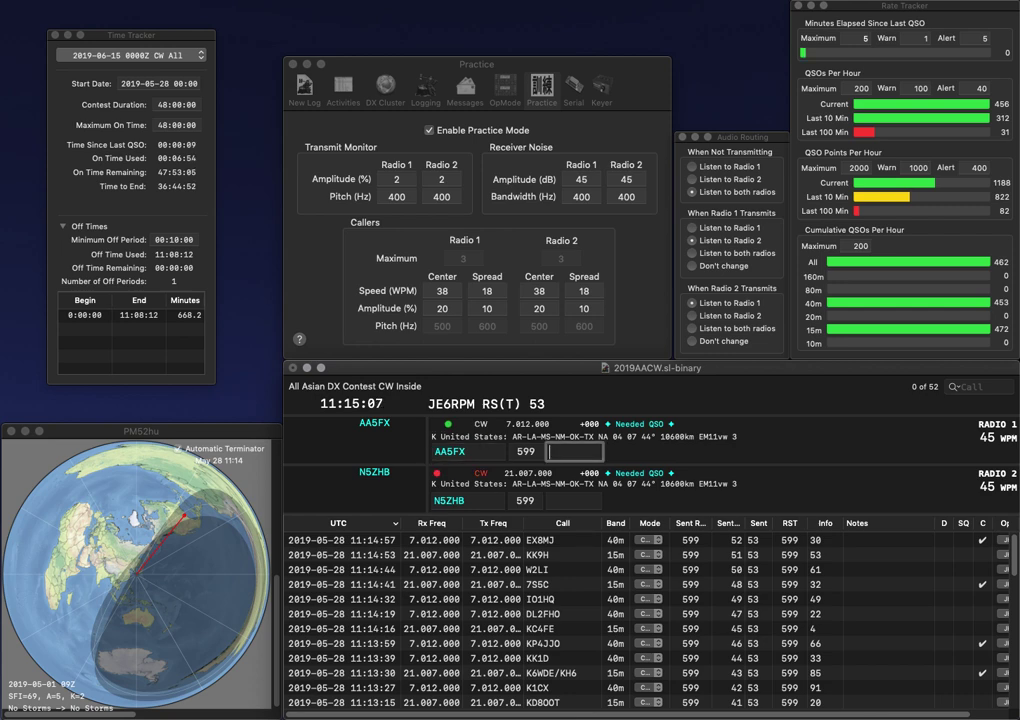
key("Return")
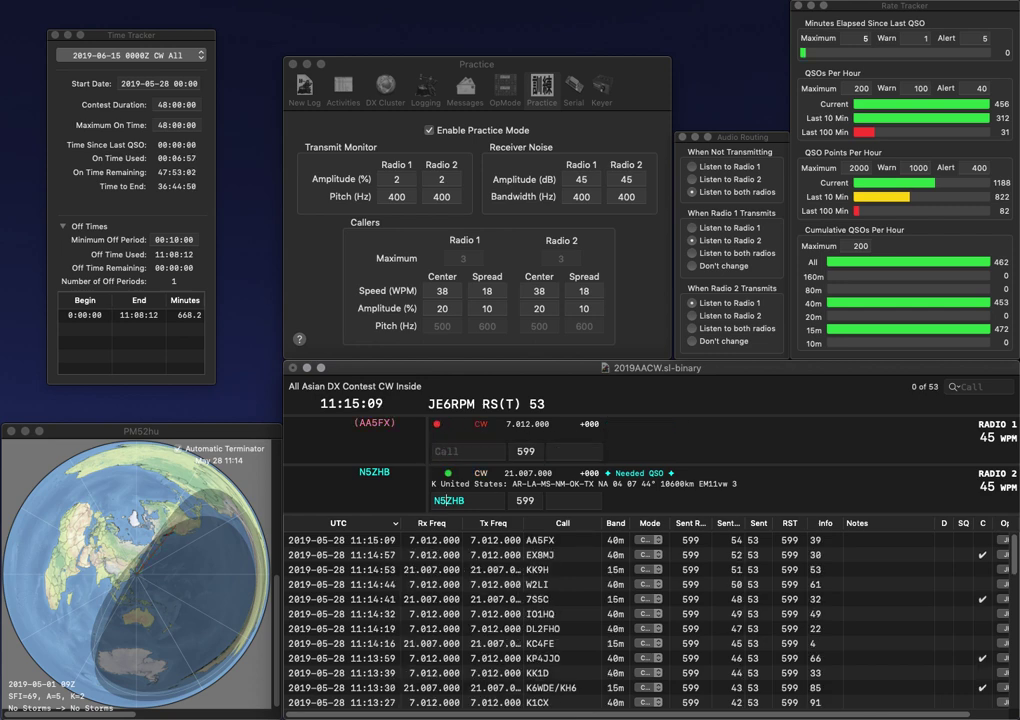
key("Return")
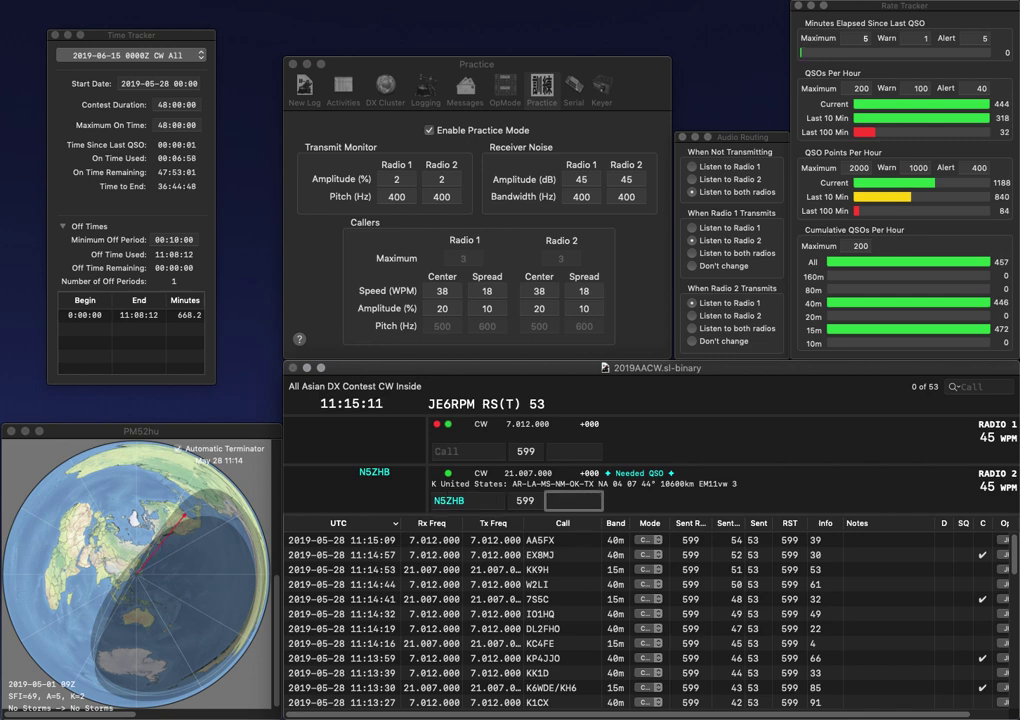
type("89")
key("Return")
type("N2SU")
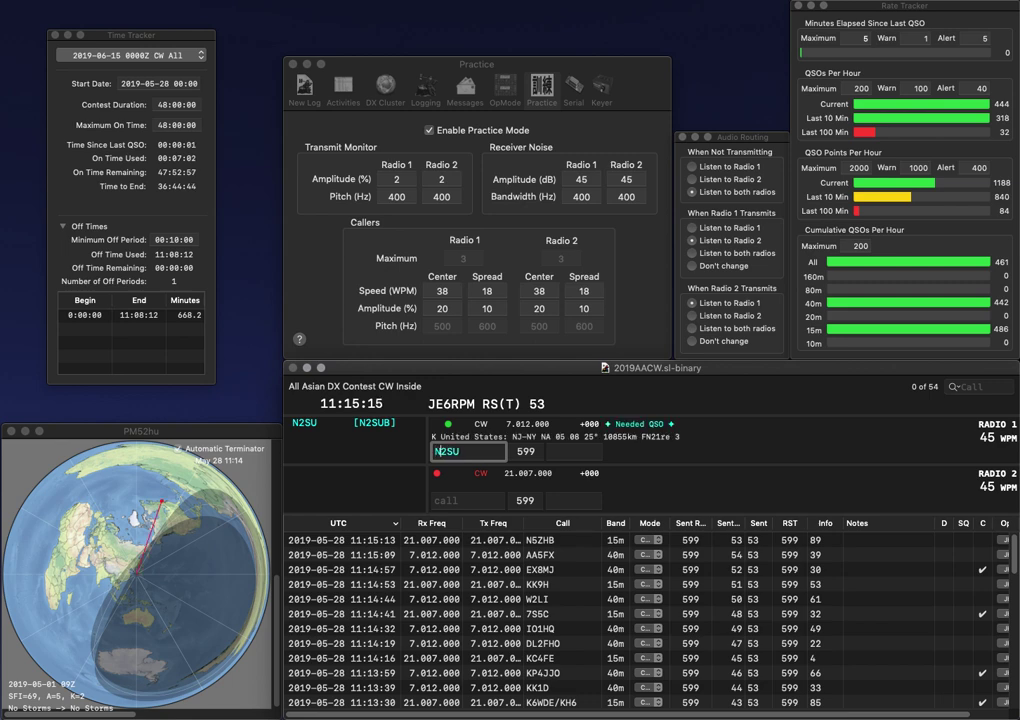
key("Return")
type("SV8CS")
key("Return")
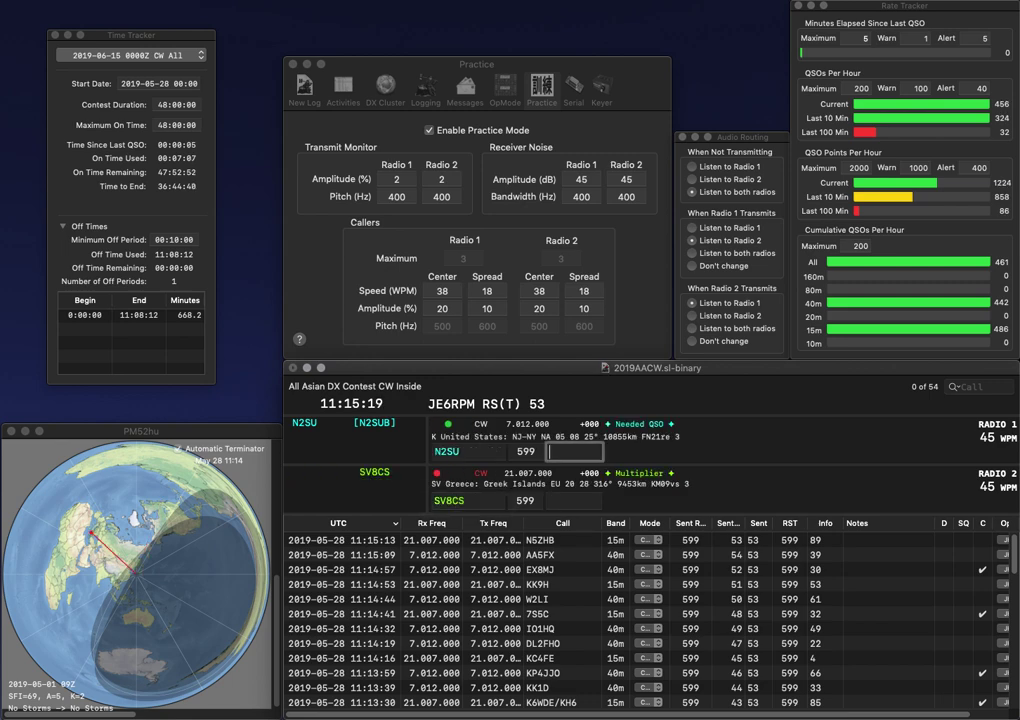
type("59")
key("Return")
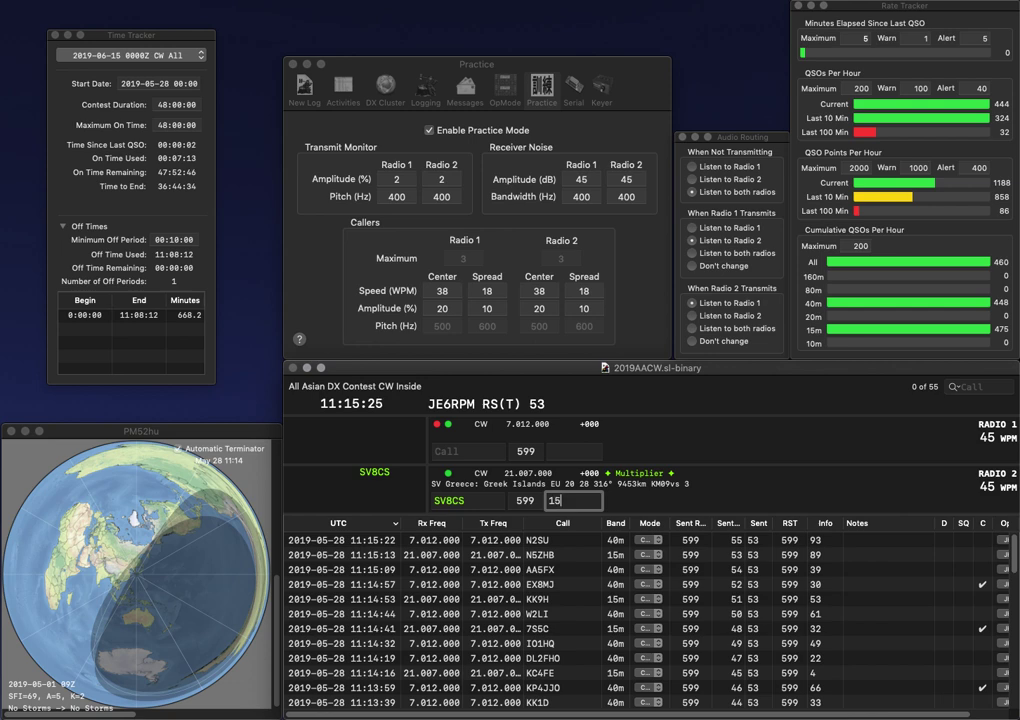
Step: Log SV8CS on Radio 2 with received exchange 15 and answer HA4FB on Radio 1
key("Return")
type("HA4FB")
key("Return")
type("W5WTM")
key("Return")
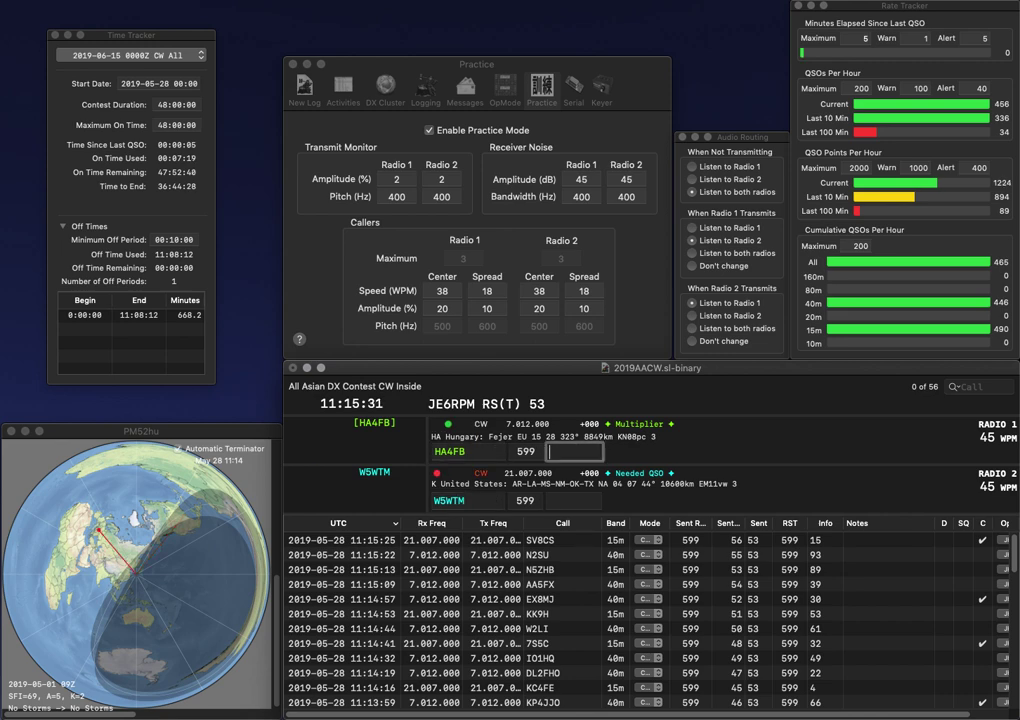
type("40")
key("Return")
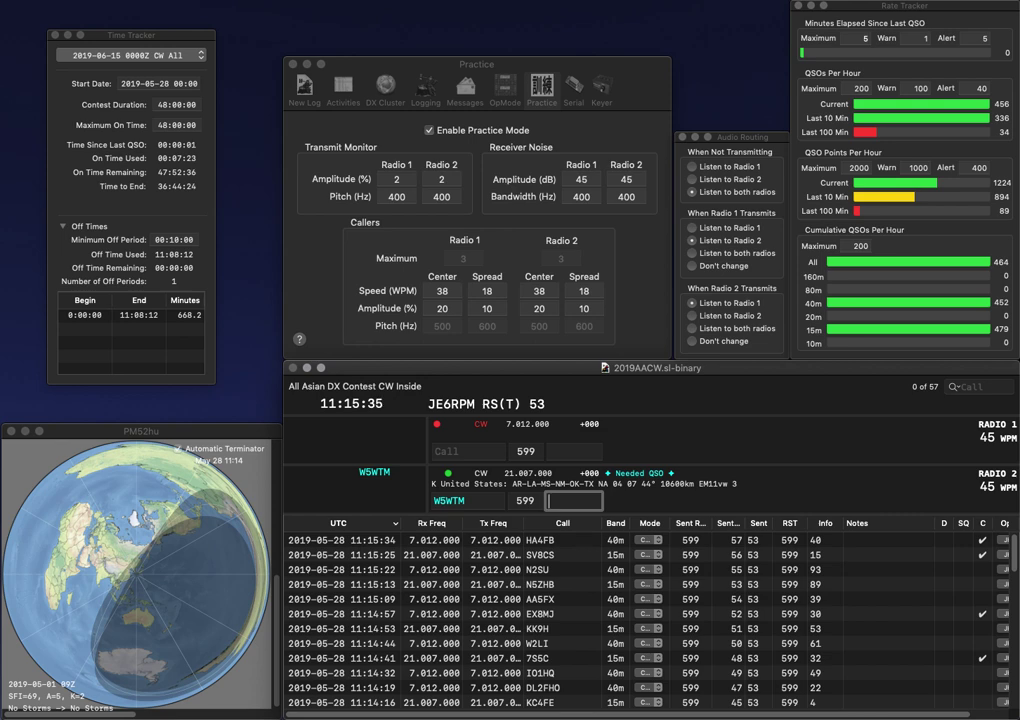
type("78")
key("Return")
type("K")
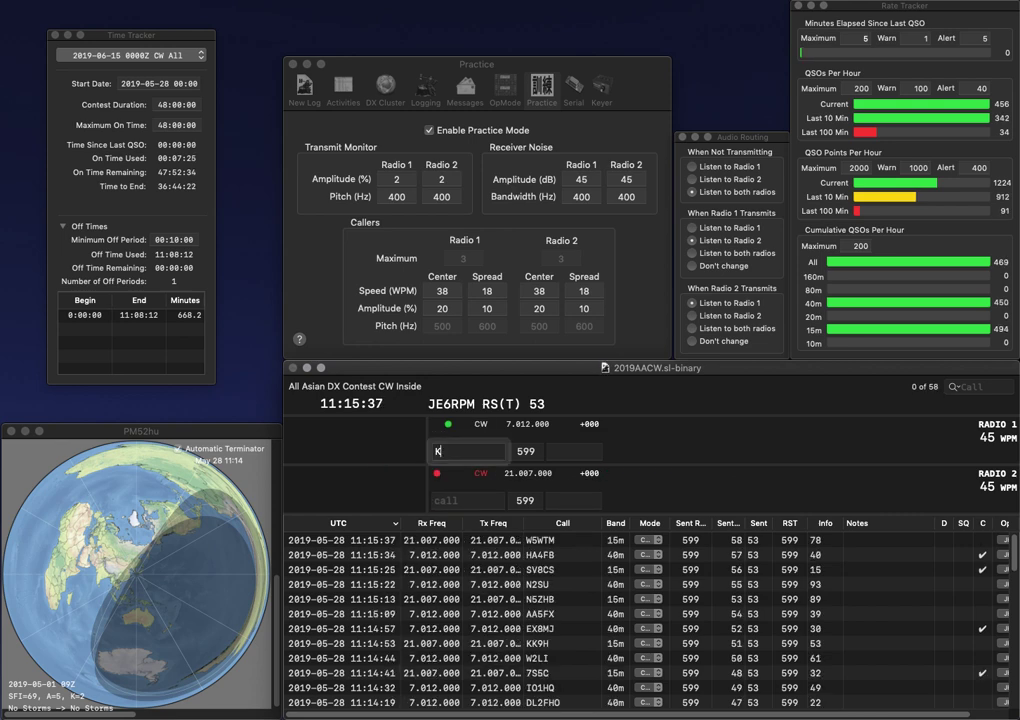
type("K1L")
key("Return")
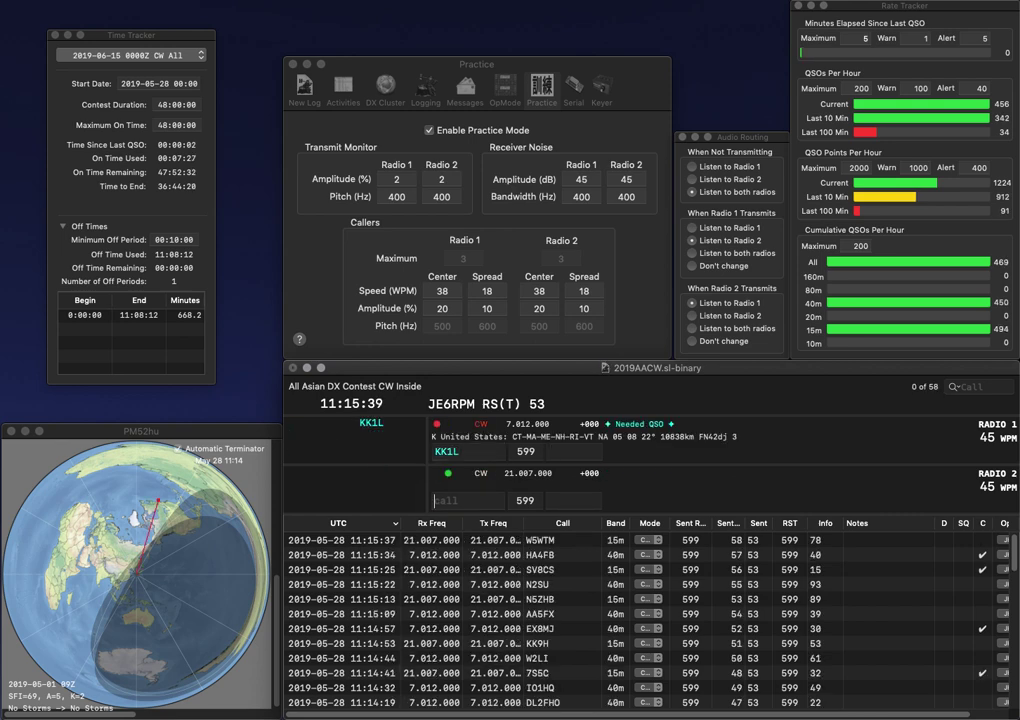
type("ZF2")
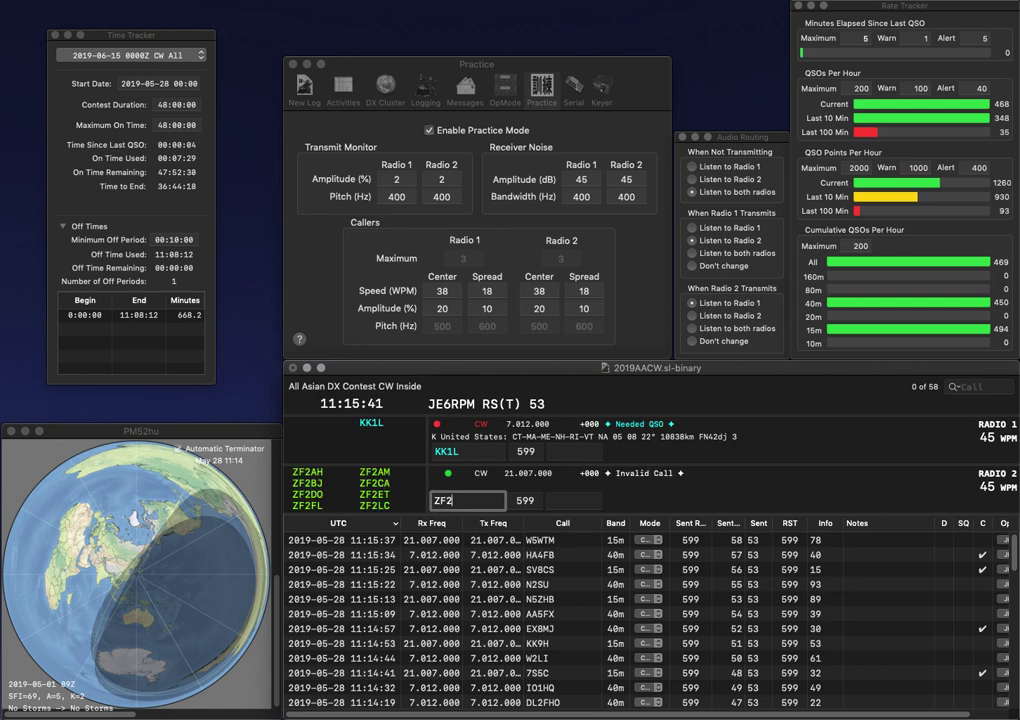
type("FL")
key("Return")
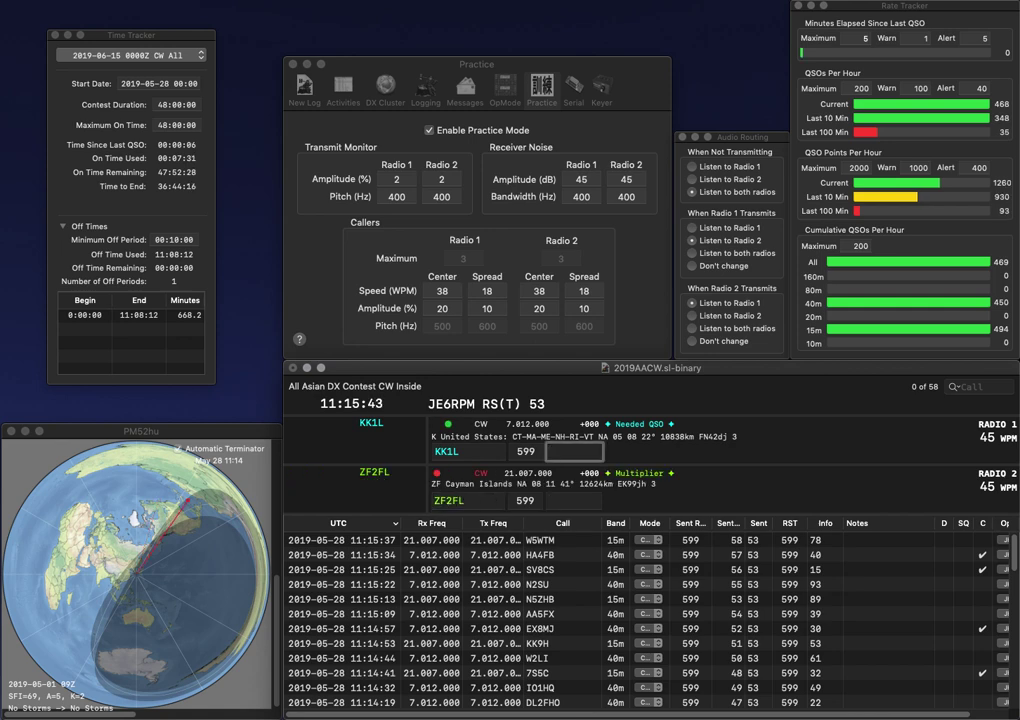
type("85")
key("Return")
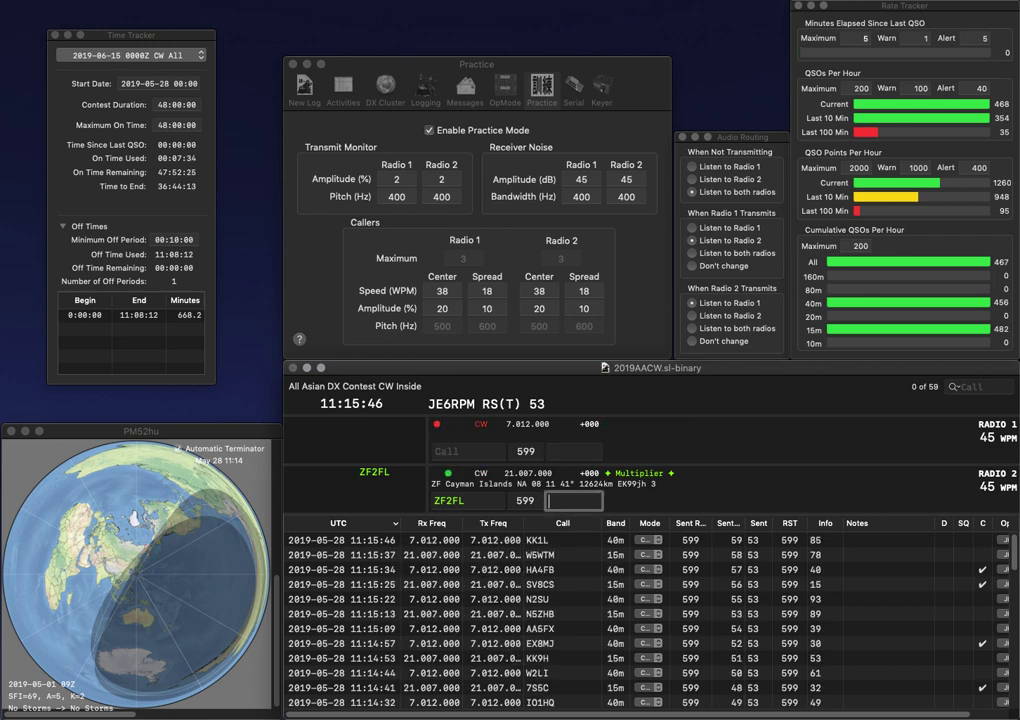
type("66")
key("Return")
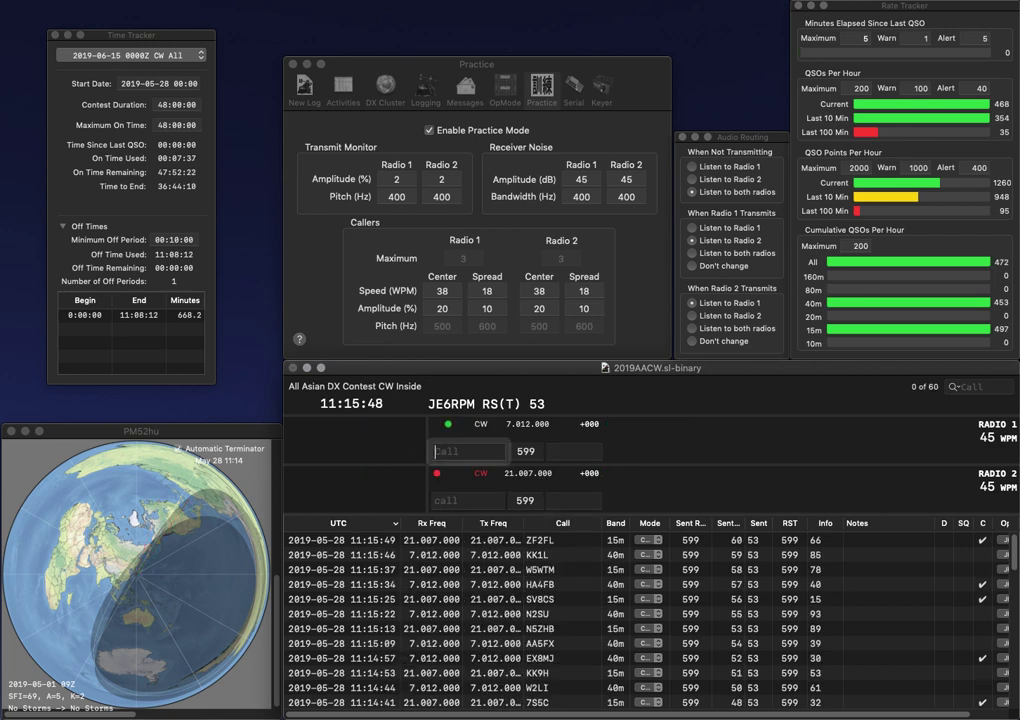
type("RV")
key("BackSpace")
type("3PW")
key("Return")
Step: Answer NT2A on Radio 2 and log R3PW on Radio 1 with received exchange 71
type("NT2A")
key("Return")
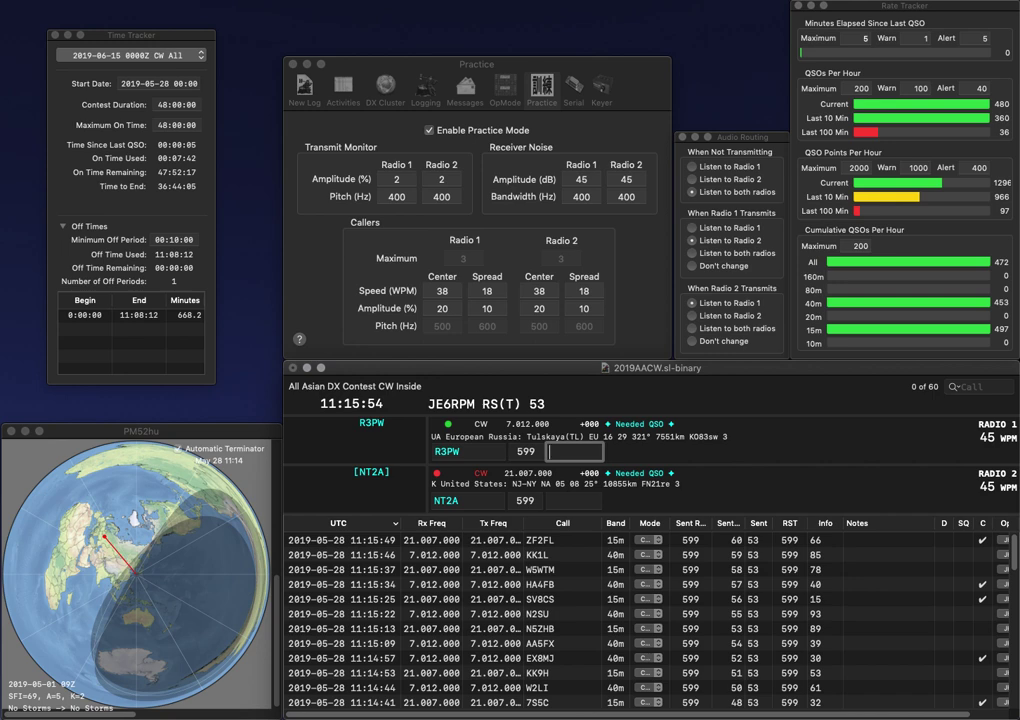
type("71")
key("Return")
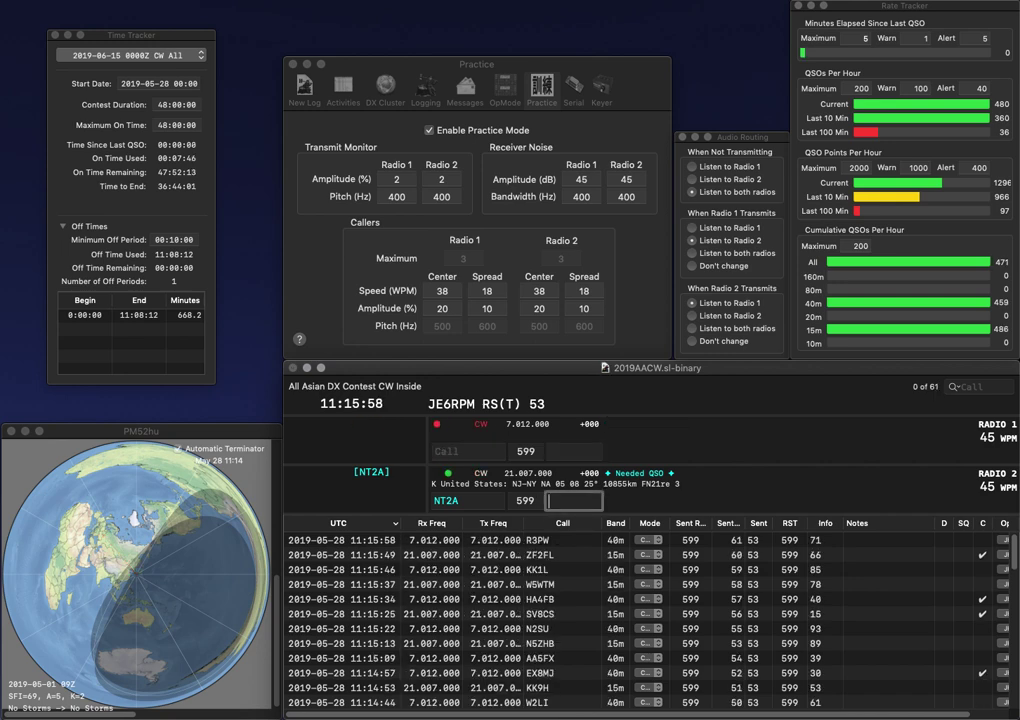
Step: Log NT2A on Radio 2 with received exchange 20 and send the partial call ZMT on Radio 1
type("20")
key("Return")
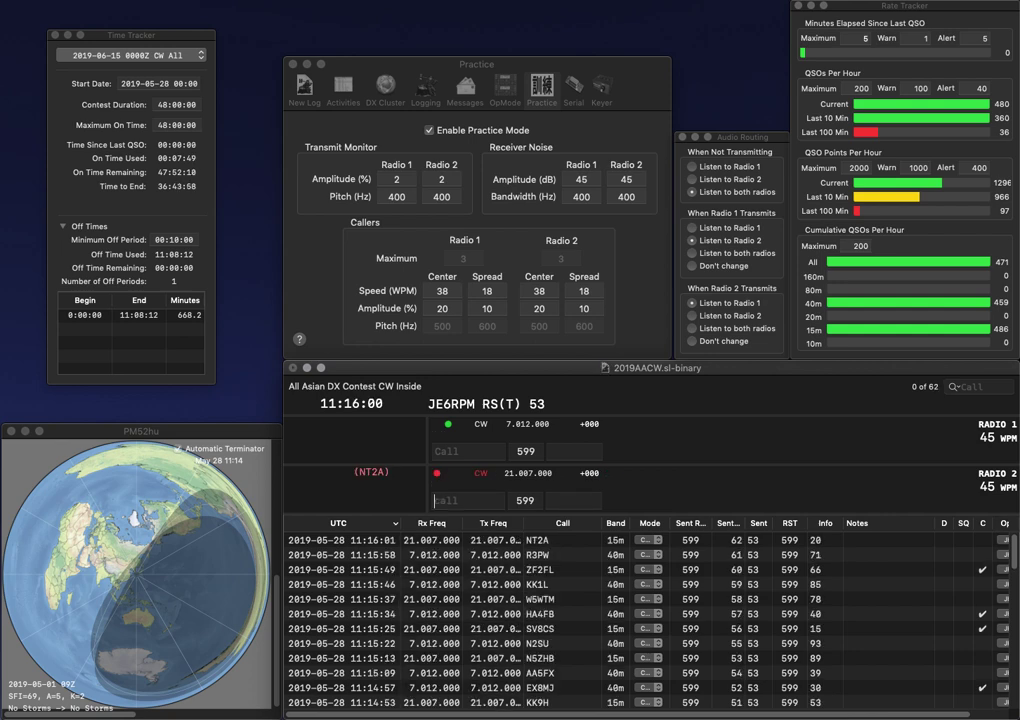
type("ZMT")
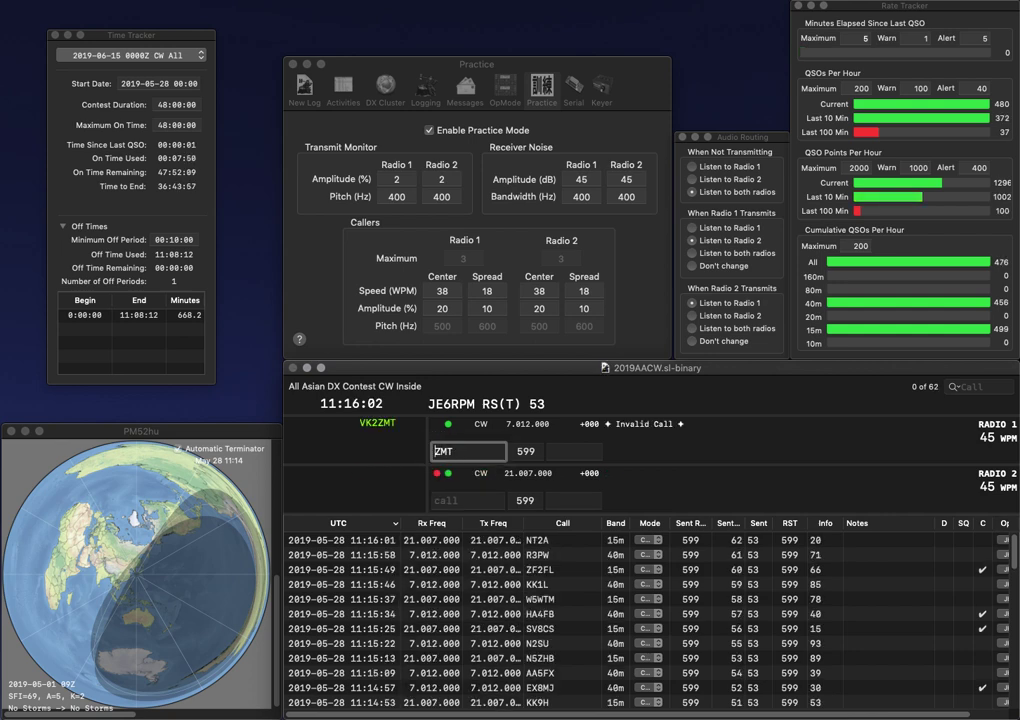
key("Return")
Step: Answer EA3BRL on Radio 2 and send the partial call ZMT again on Radio 1
type("EA")
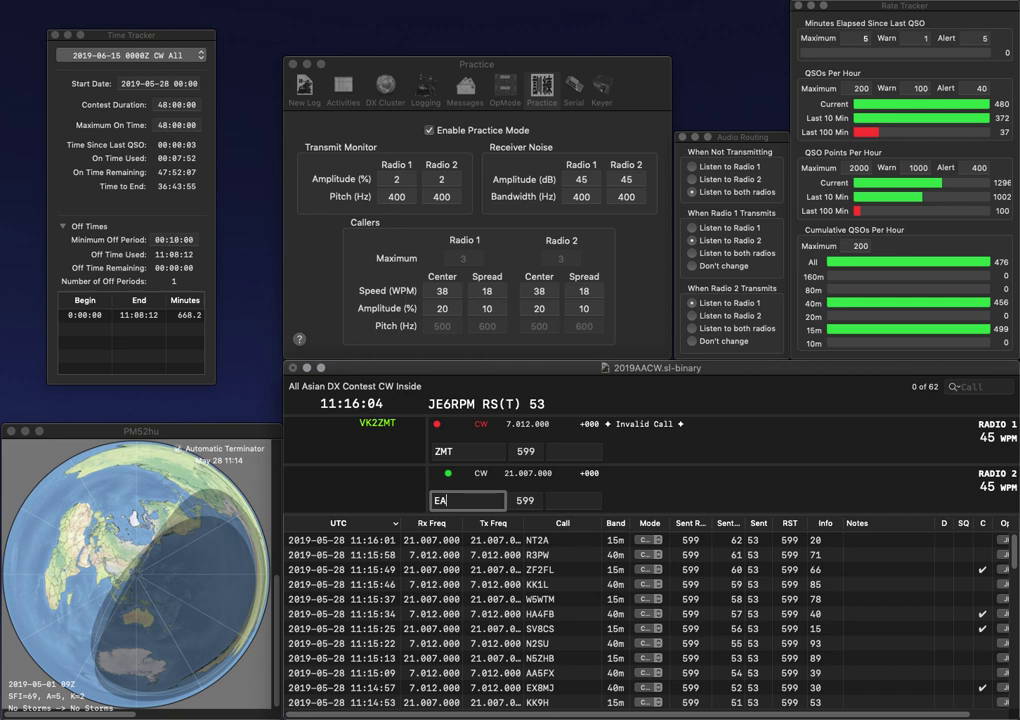
type("3BRL")
key("Return")
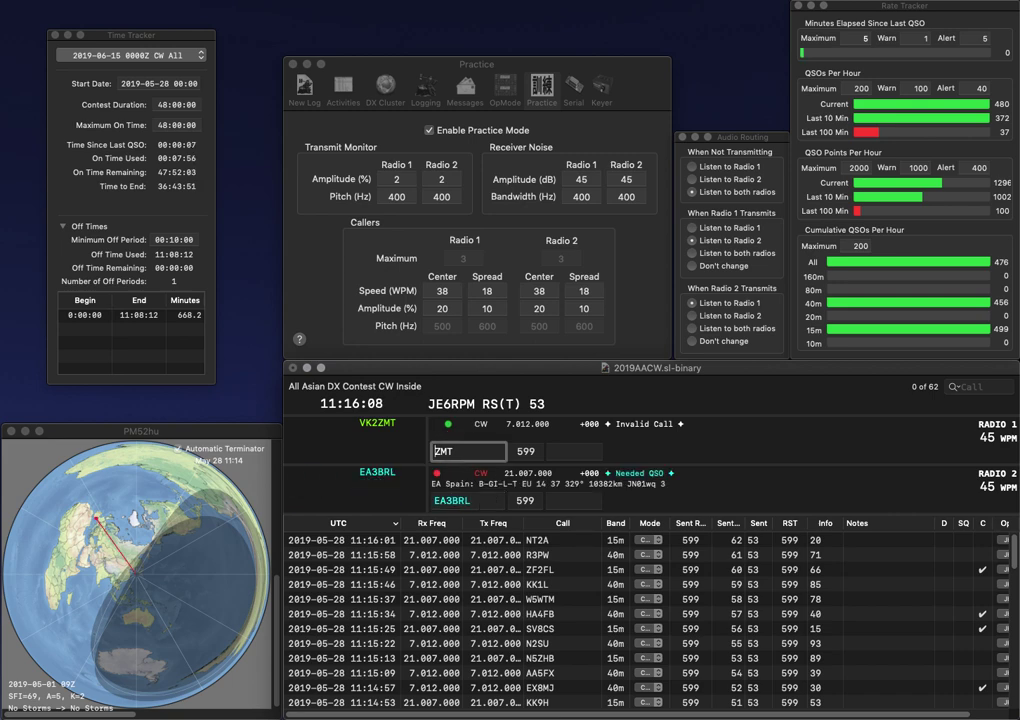
key("Return")
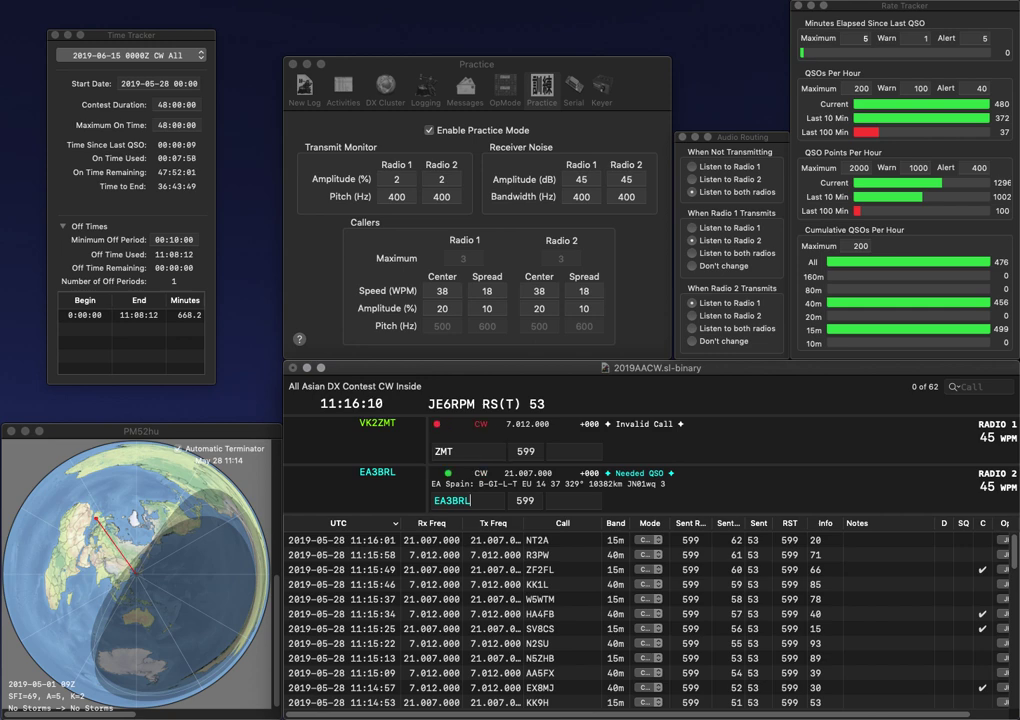
type("14")
key("Return")
type("IZ")
type("2")
type("G")
key("Return")
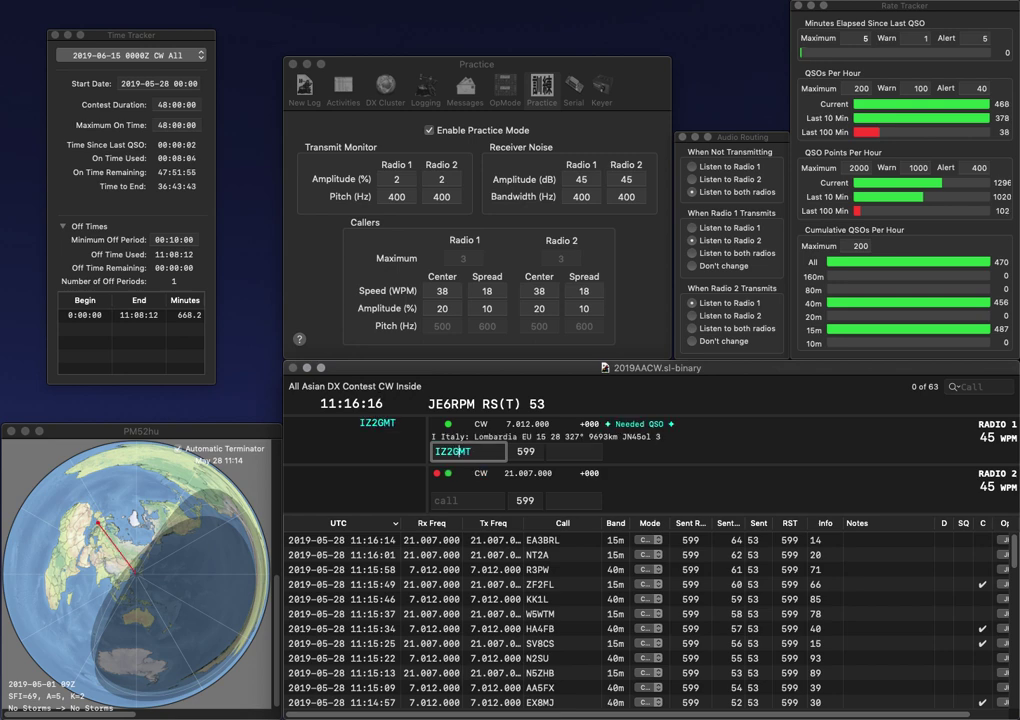
Step: Send the partial call TD on Radio 2 and log IZ2GMT on Radio 1 with received exchange 47
type("TD")
key("Return")
key("Tab")
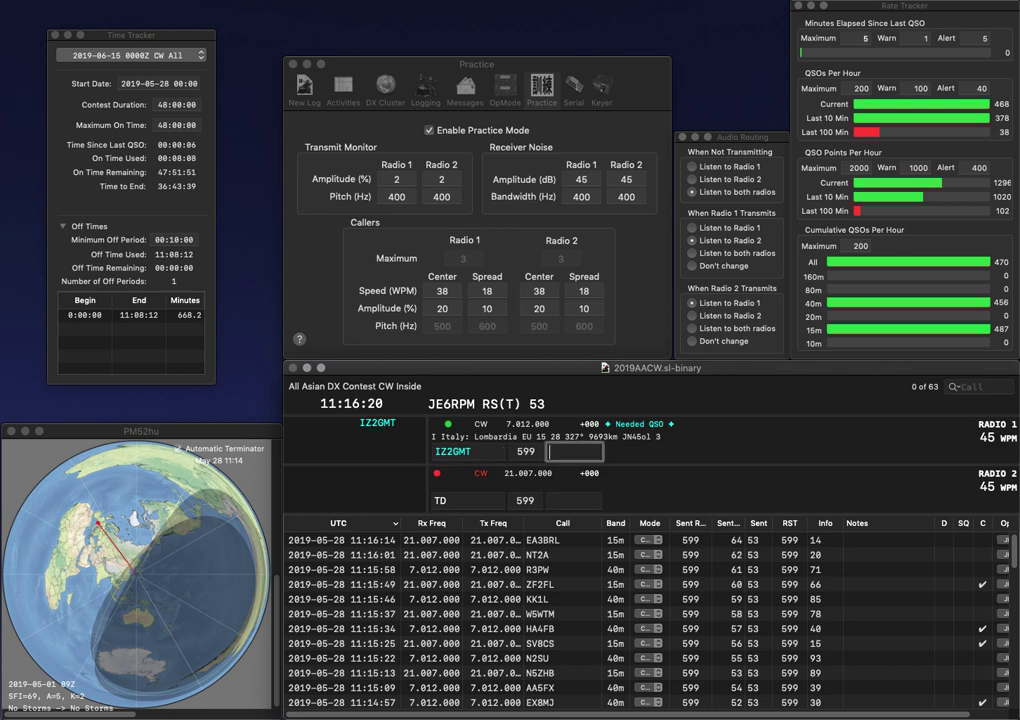
type("47")
key("Return")
type("EA5")
key("Return")
type("R")
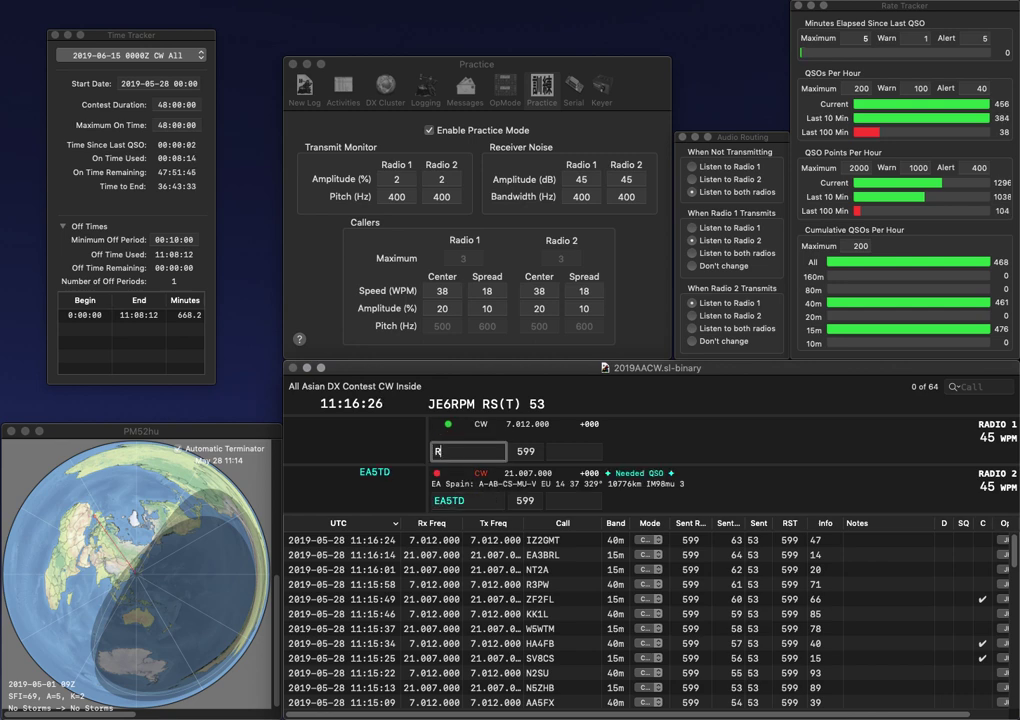
type("1OR")
key("Return")
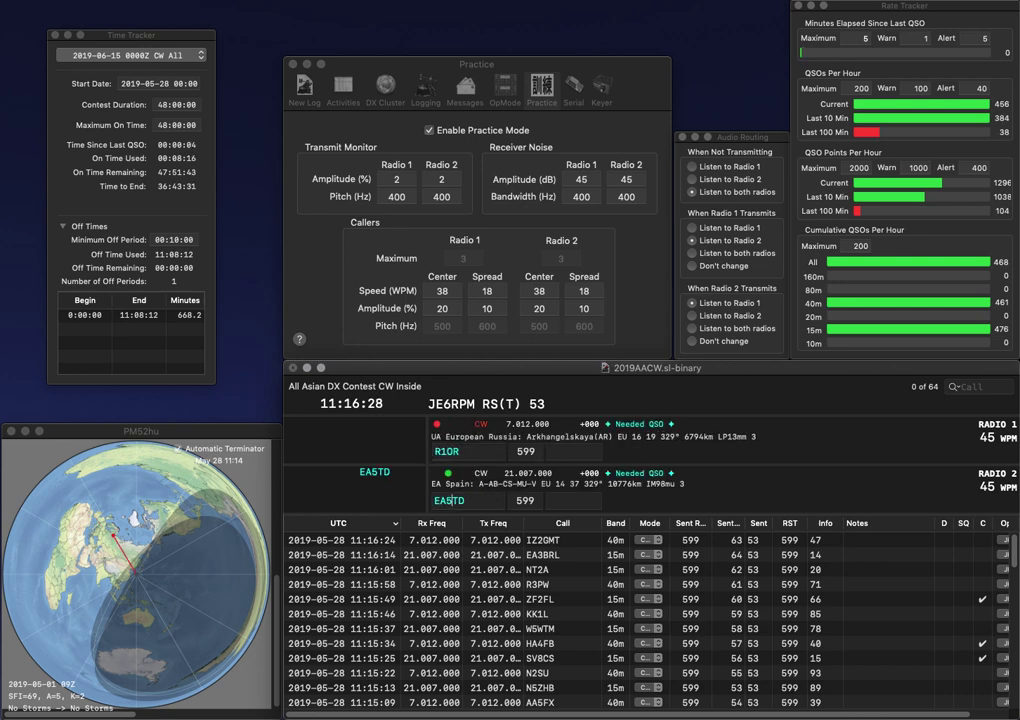
key("Tab")
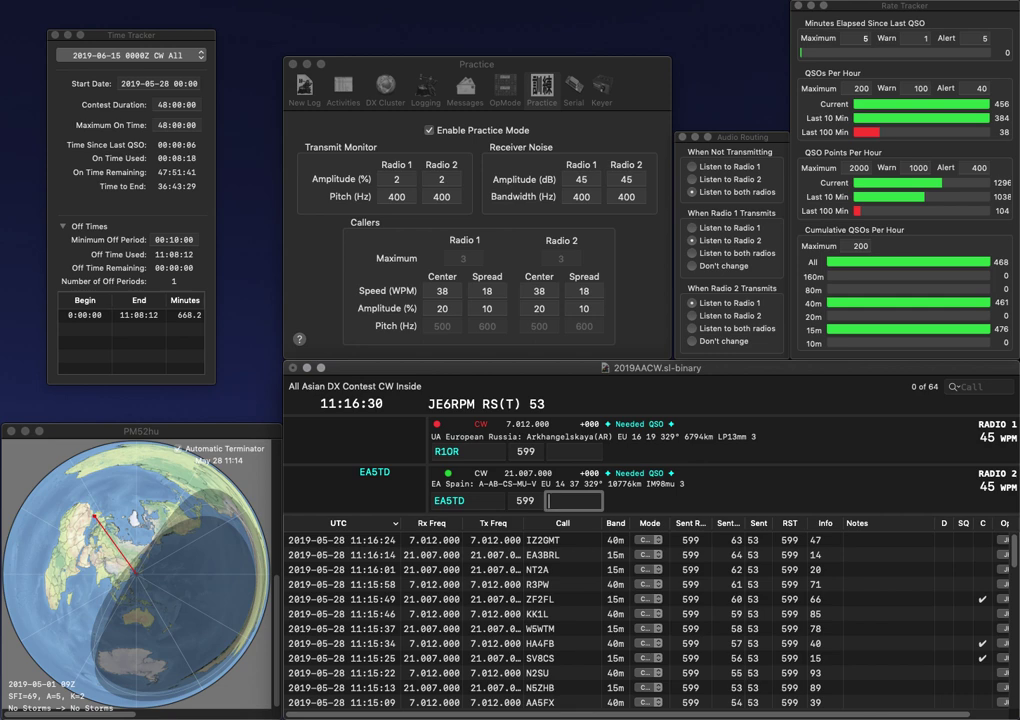
key("Return")
key("space")
key("Delete")
type("3")
key("Return")
type("IZ3NIC")
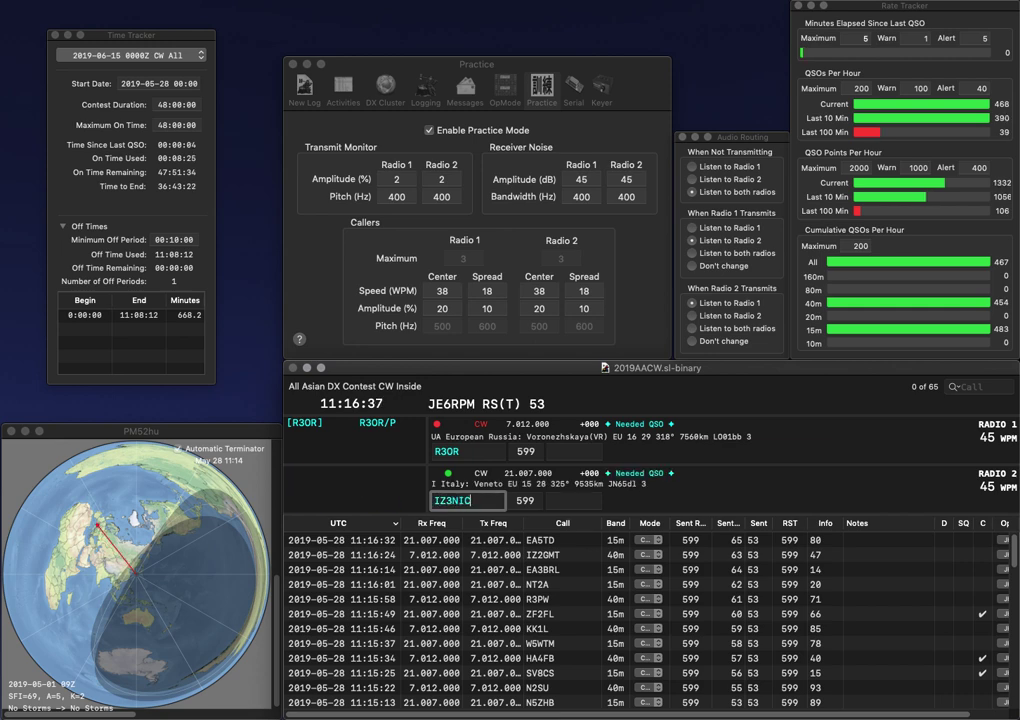
key("Return")
type("3")
key("Return")
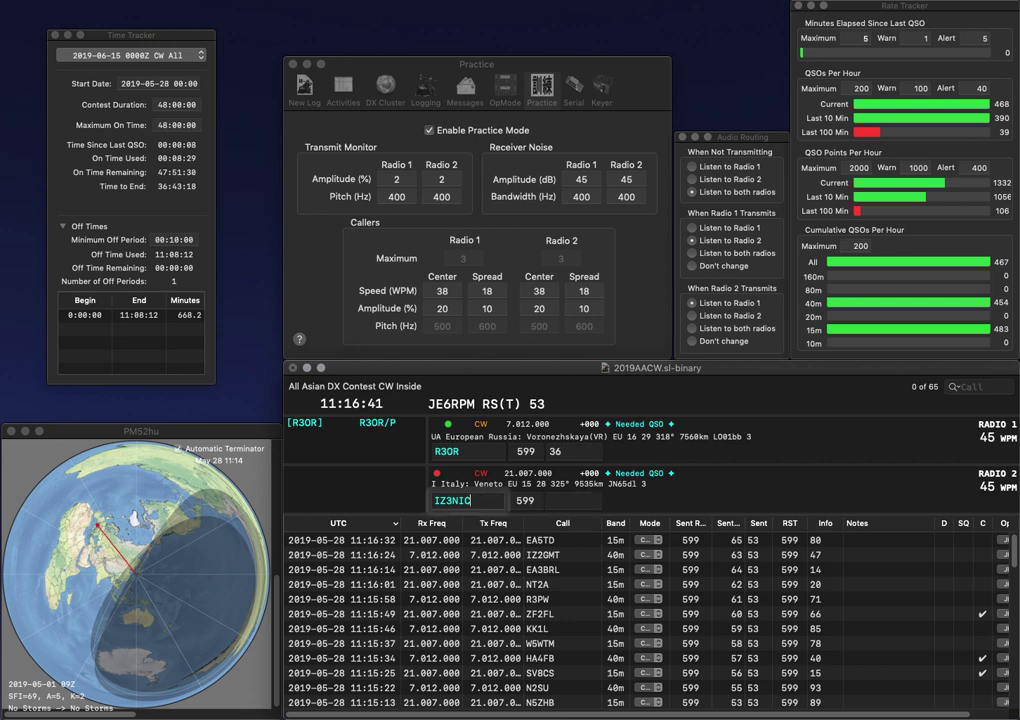
key("Left")
key("Left")
key("Left")
key("BackSpace")
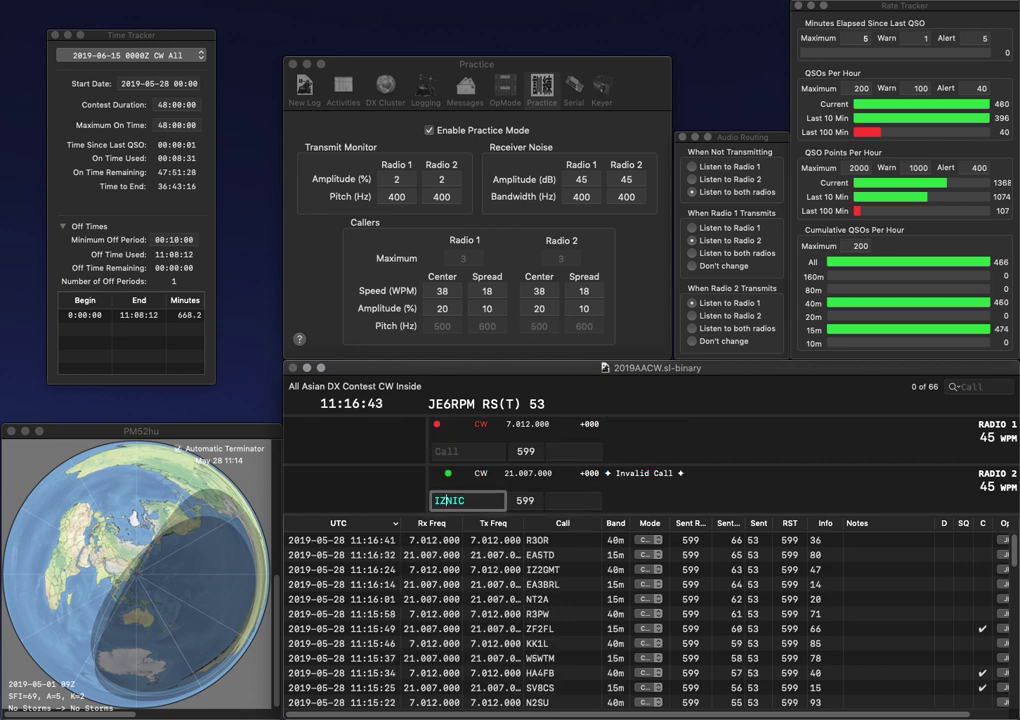
type("4")
key("Return")
Step: Answer AC2N on Radio 1 and log IZ4NIC on Radio 2 with received exchange 38
type("RC4")
key("BackSpace")
type("2N")
key("Return")
key("space")
type("38")
key("Return")
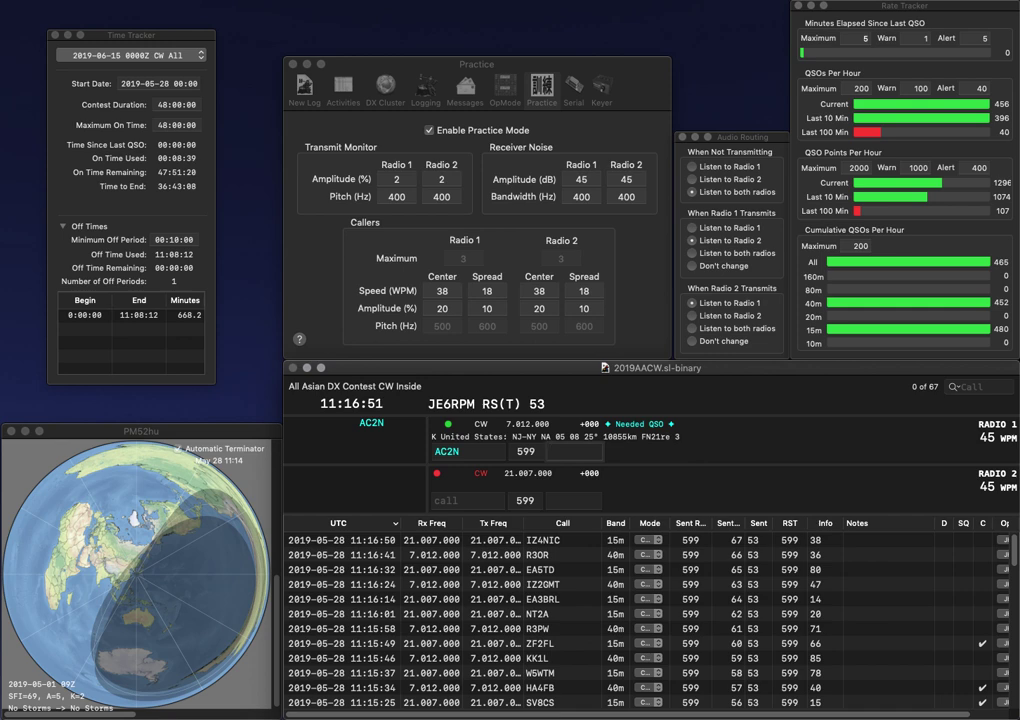
type("37")
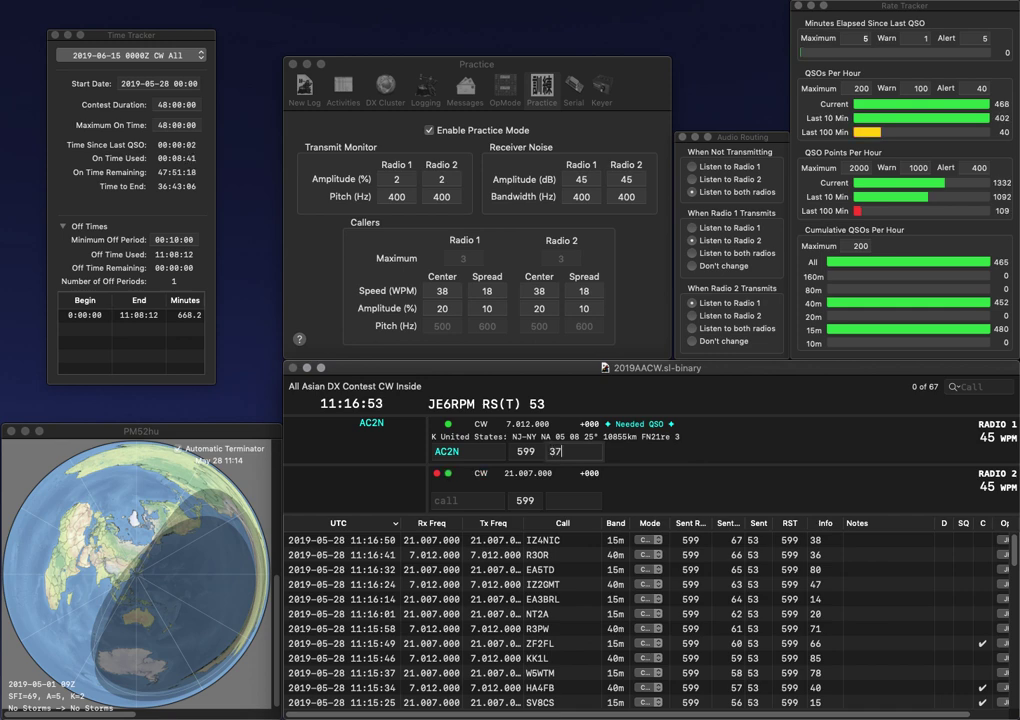
key("Return")
type("DF0DX")
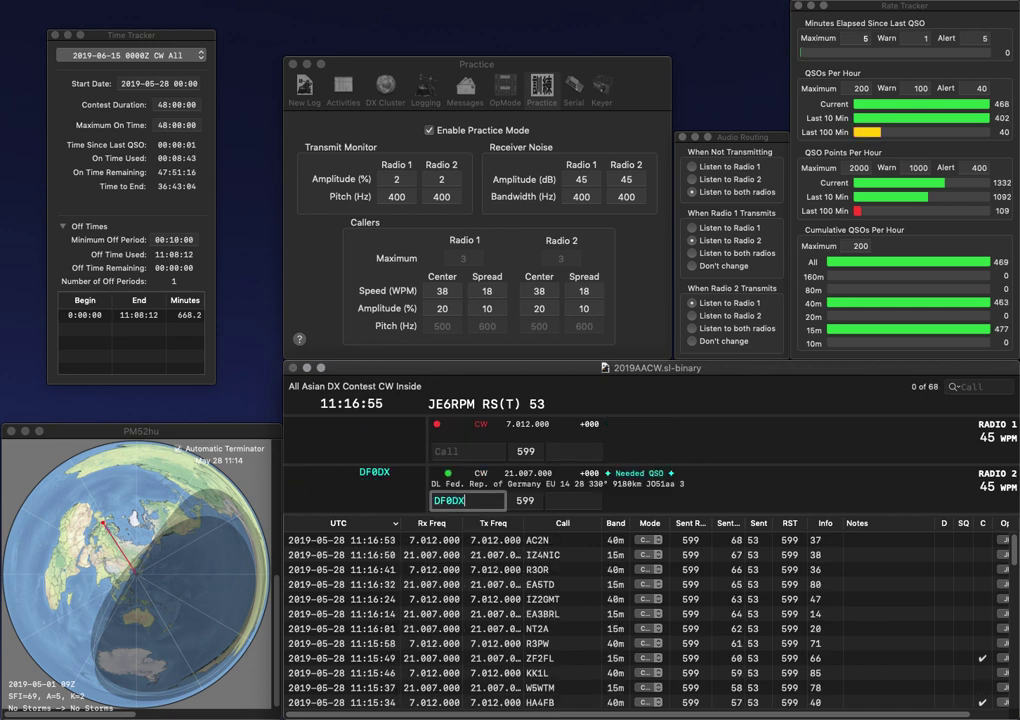
key("Return")
Step: Answer M0LAY on Radio 1 and log DF0DX on Radio 2 with received exchange 28
type("M0")
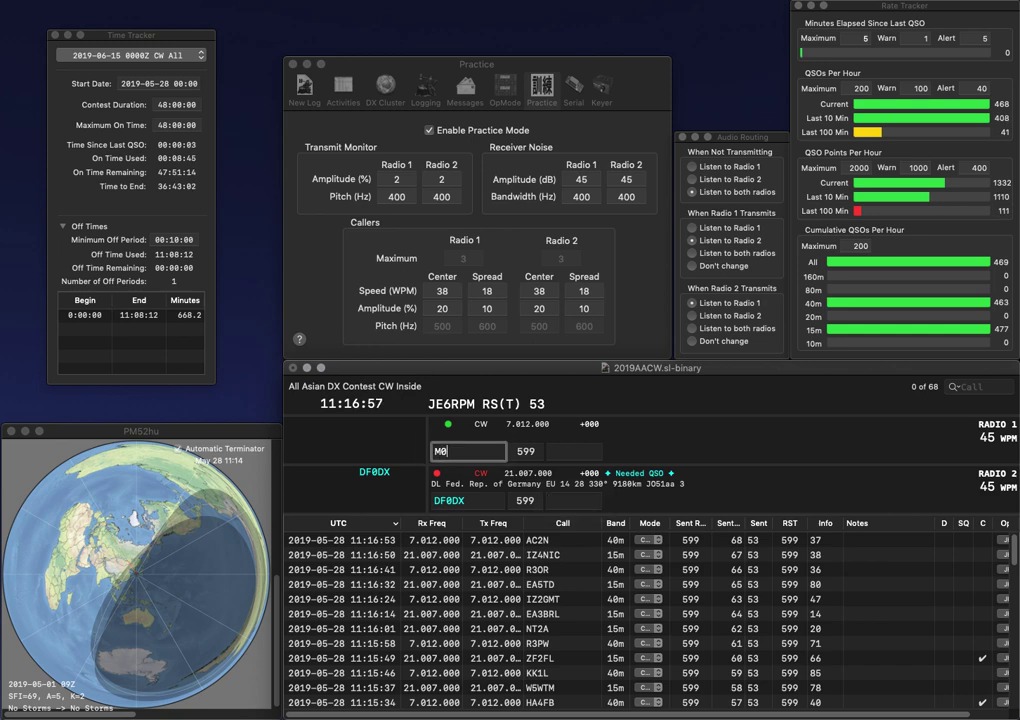
type("LAY")
key("Return")
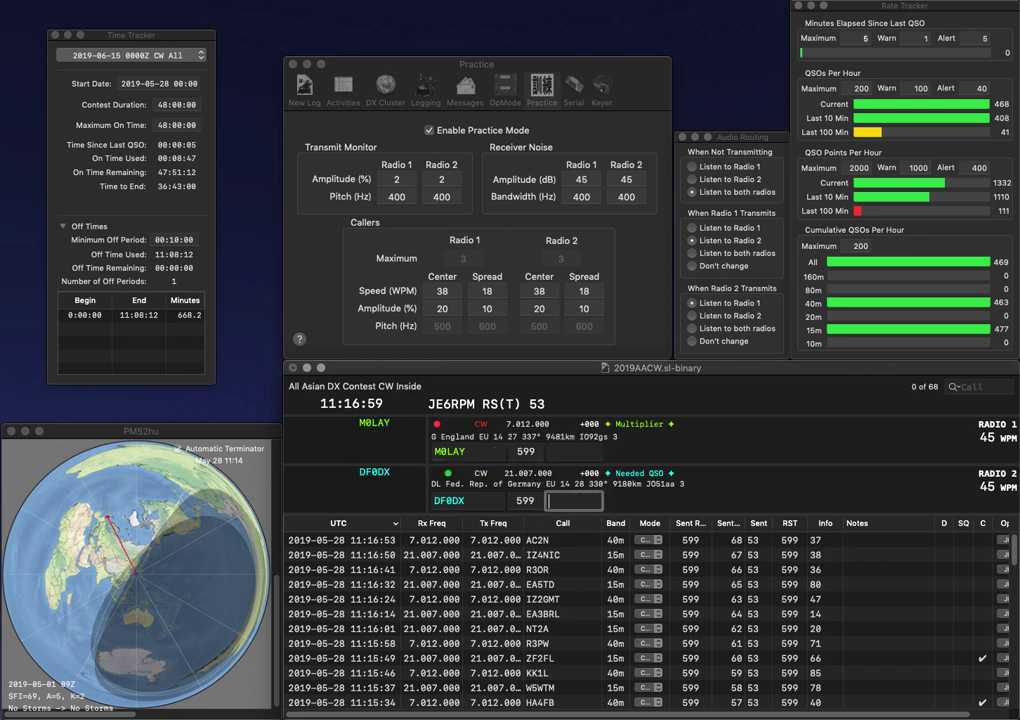
type("28")
key("Return")
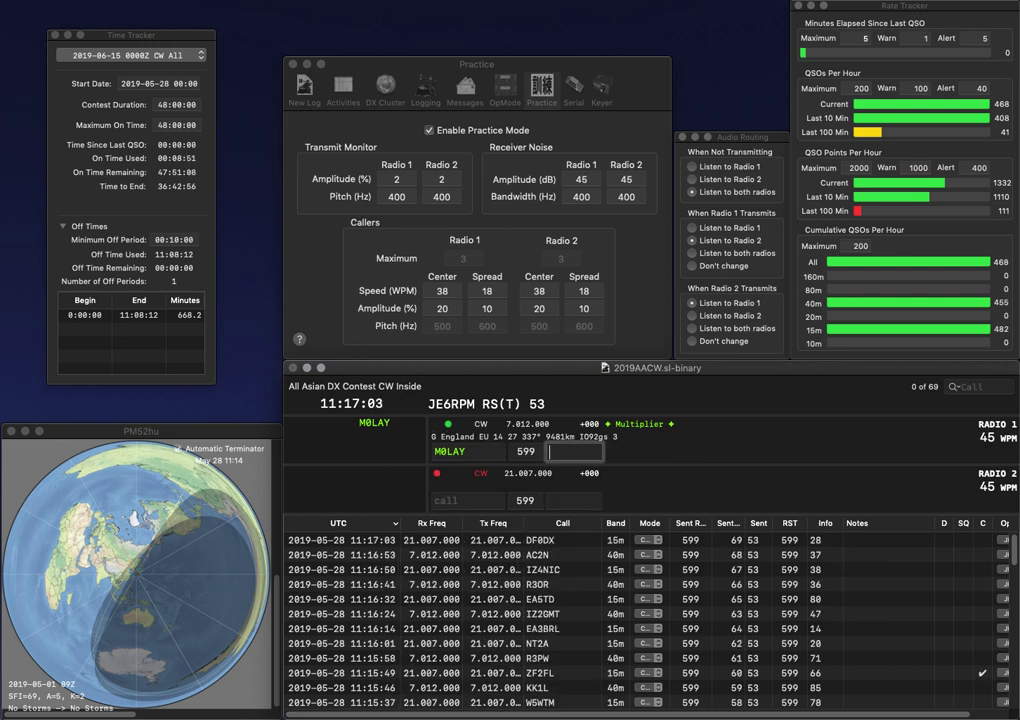
type("31")
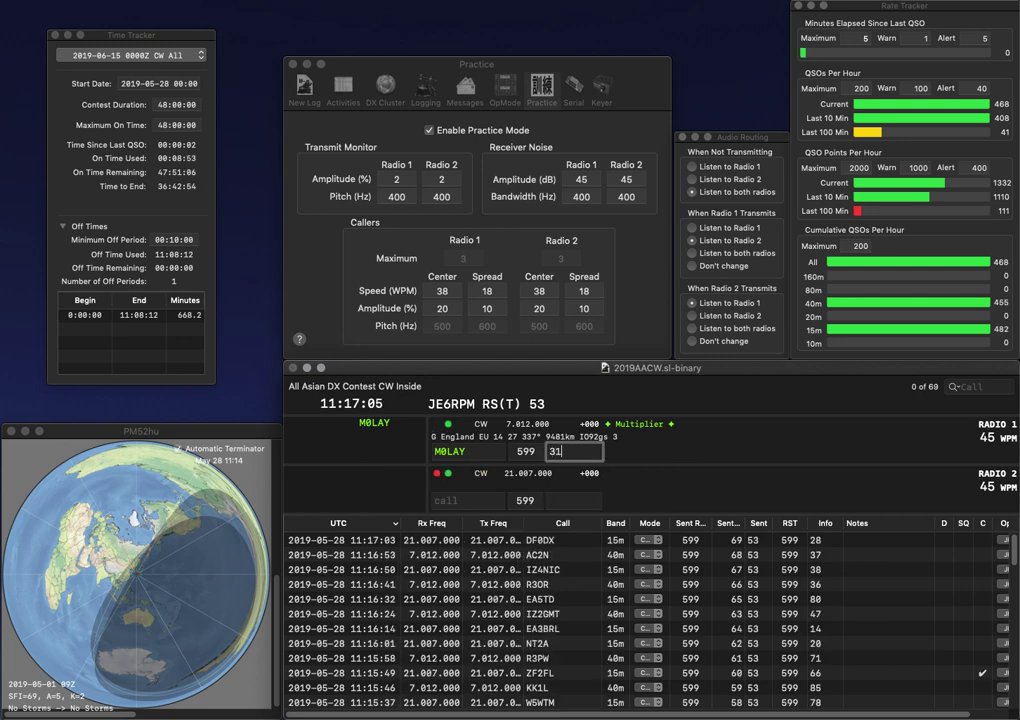
key("Return")
type("IZ")
key("Return")
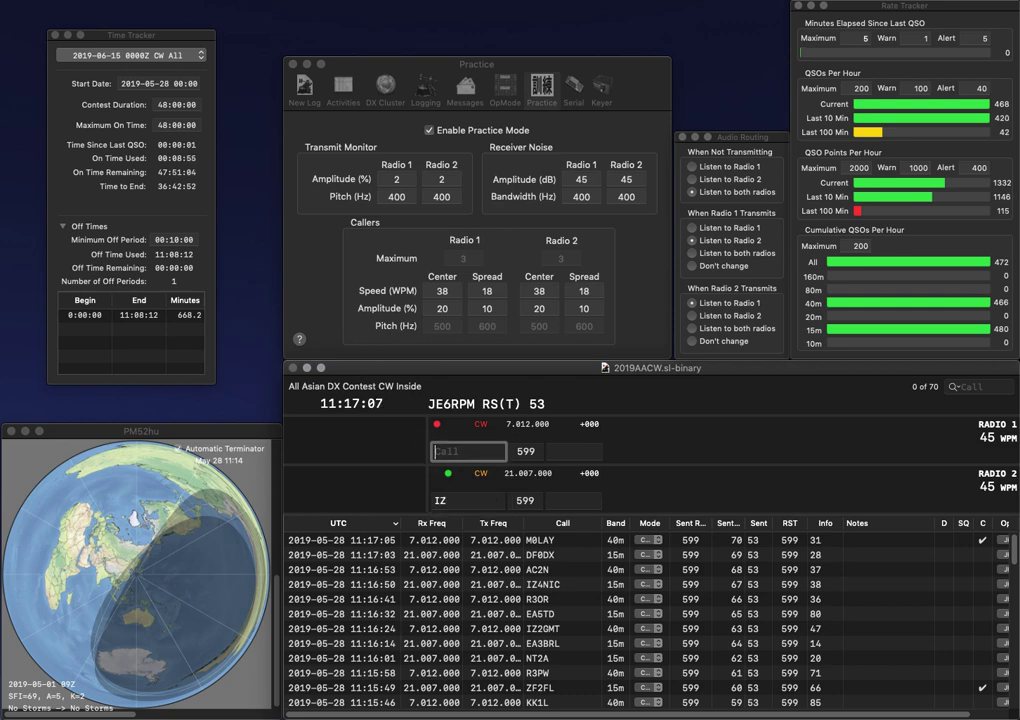
Step: Answer M0KPW on Radio 1 and complete the Radio 2 call as IZ8EDL, sending its exchange
type("M0KPW")
key("Return")
type("8ED")
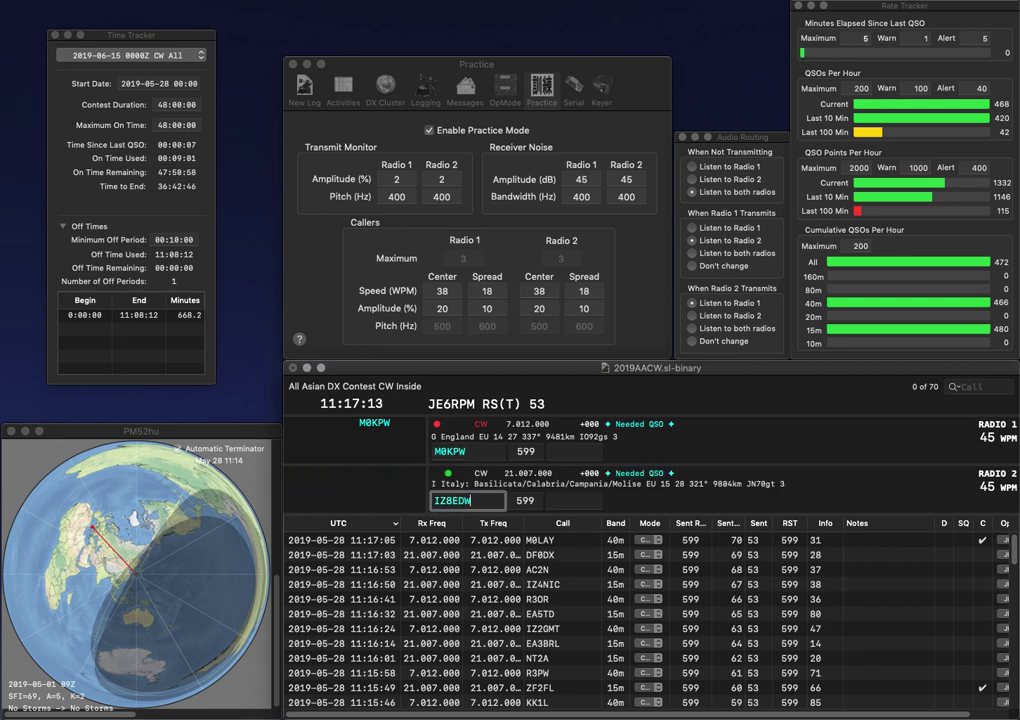
type("L")
key("Return")
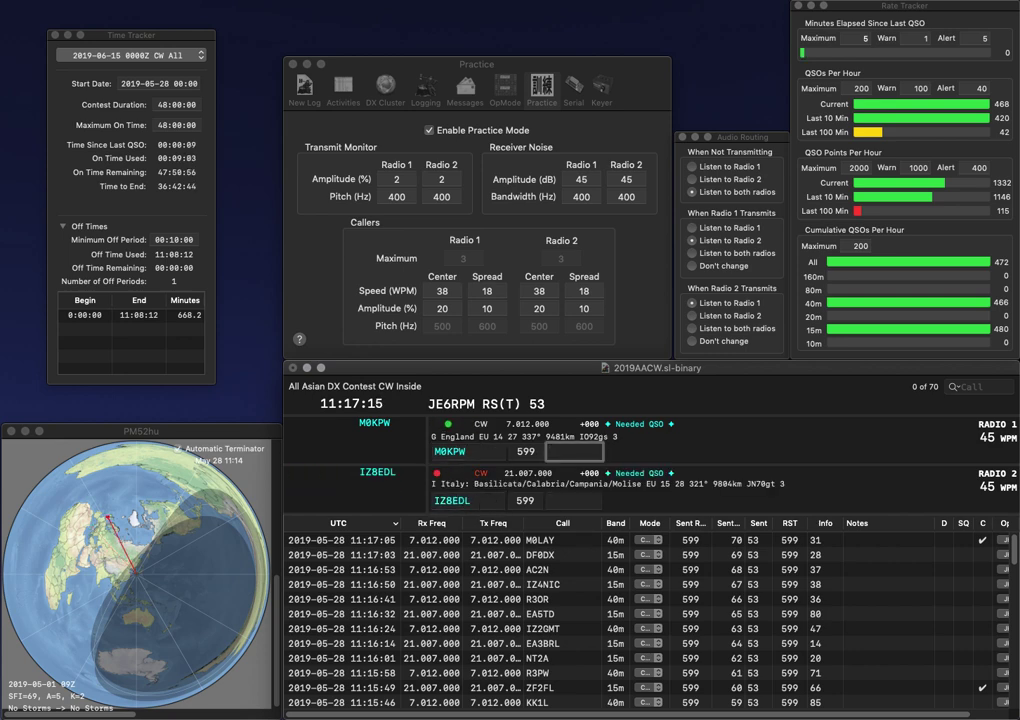
type("30")
key("Return")
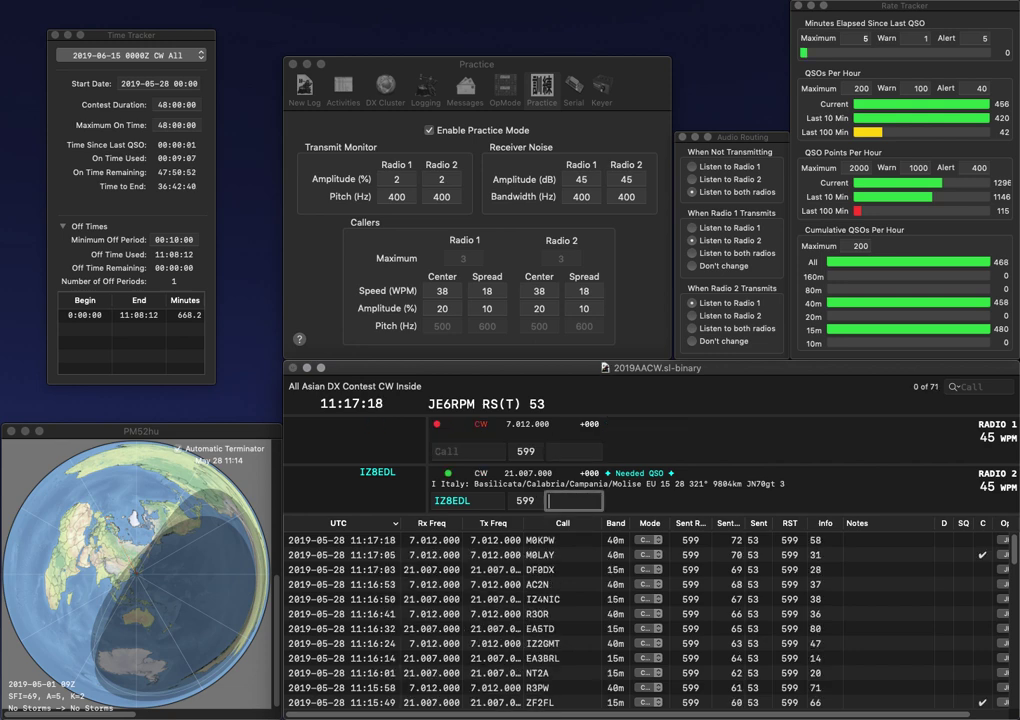
type("89")
key("Return")
type("W4LID")
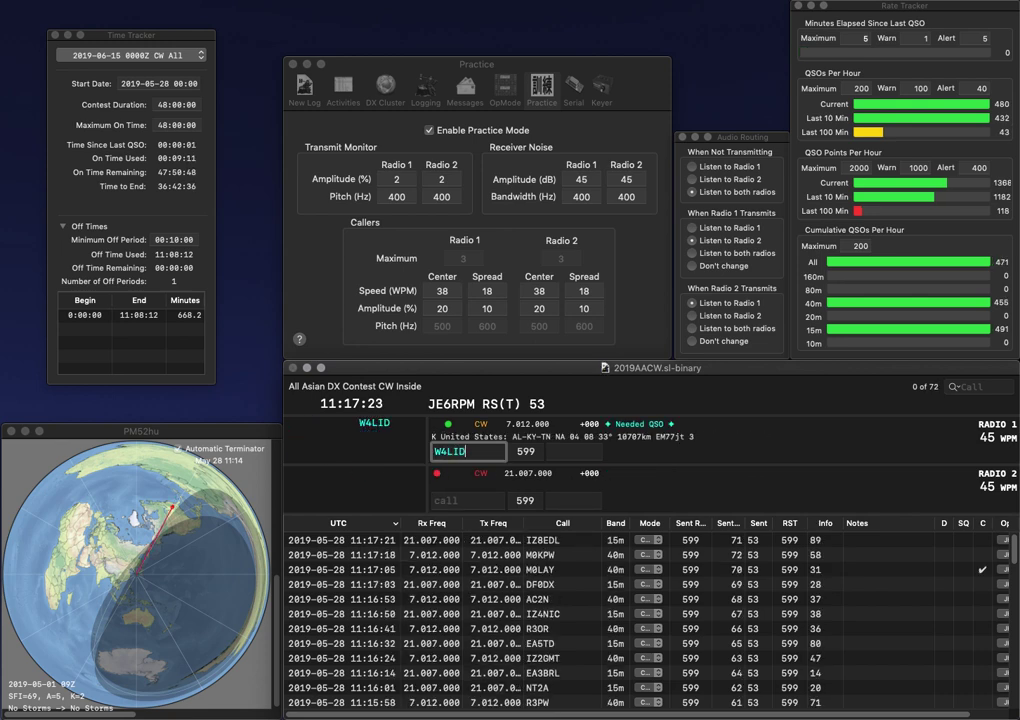
key("Return")
type("ZN1PR")
key("Return")
type("3")
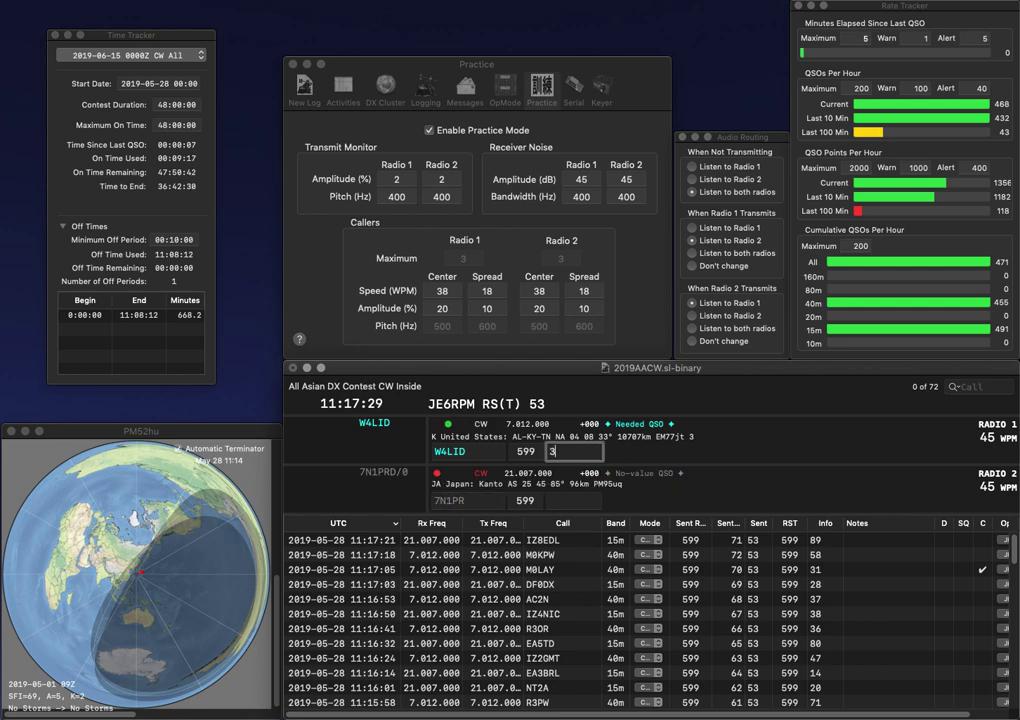
type("7")
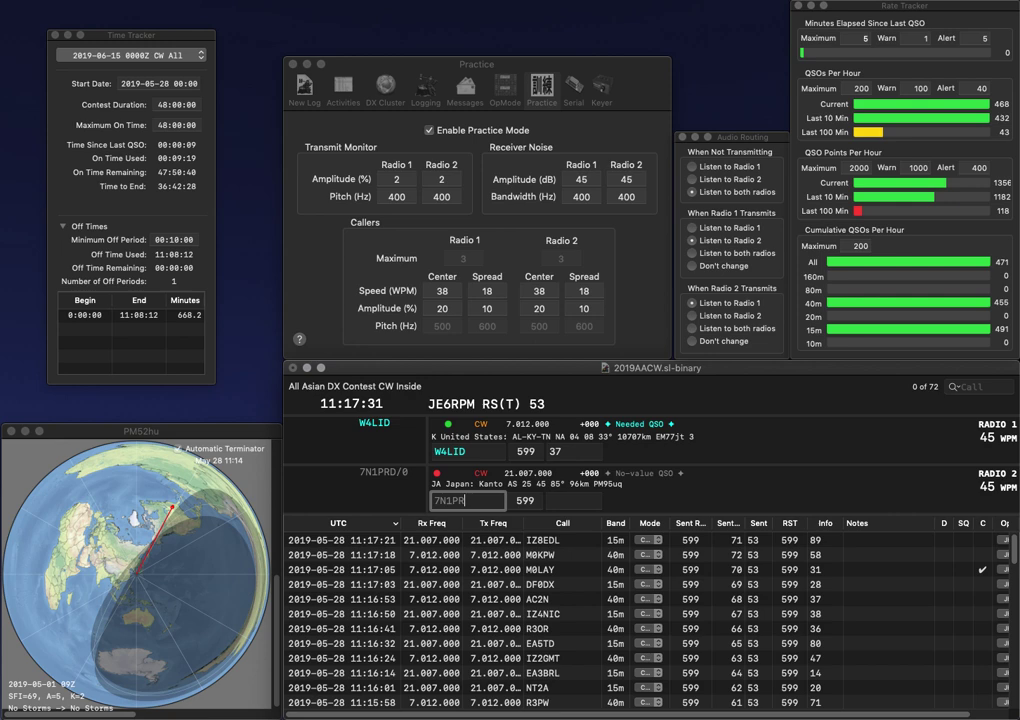
key("Return")
type("D/")
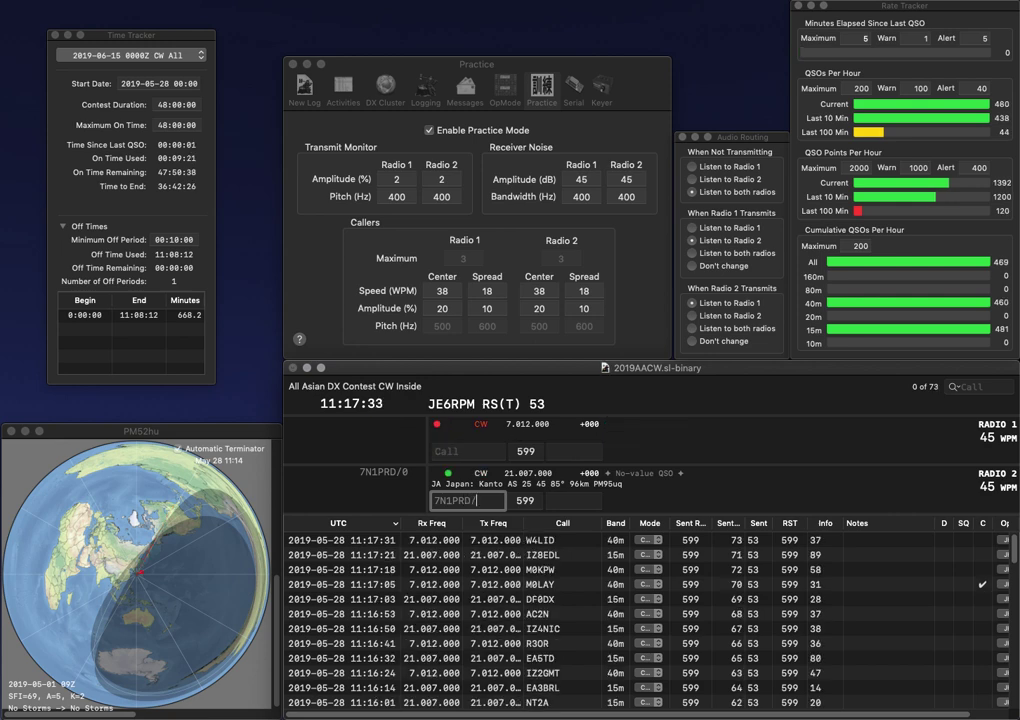
type("0")
key("Return")
Step: Answer IQ3GA on Radio 1 and log 7N1PRD/0 on Radio 2 with received exchange 55
type("IQ4GA")
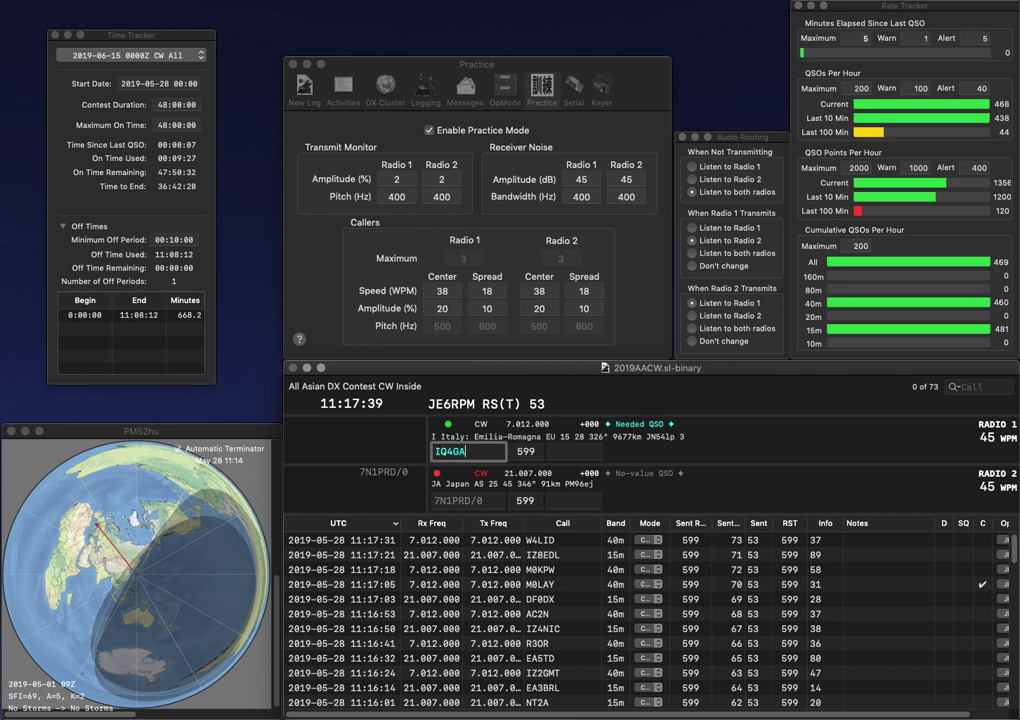
key("Left")
key("BackSpace")
type("3")
key("Return")
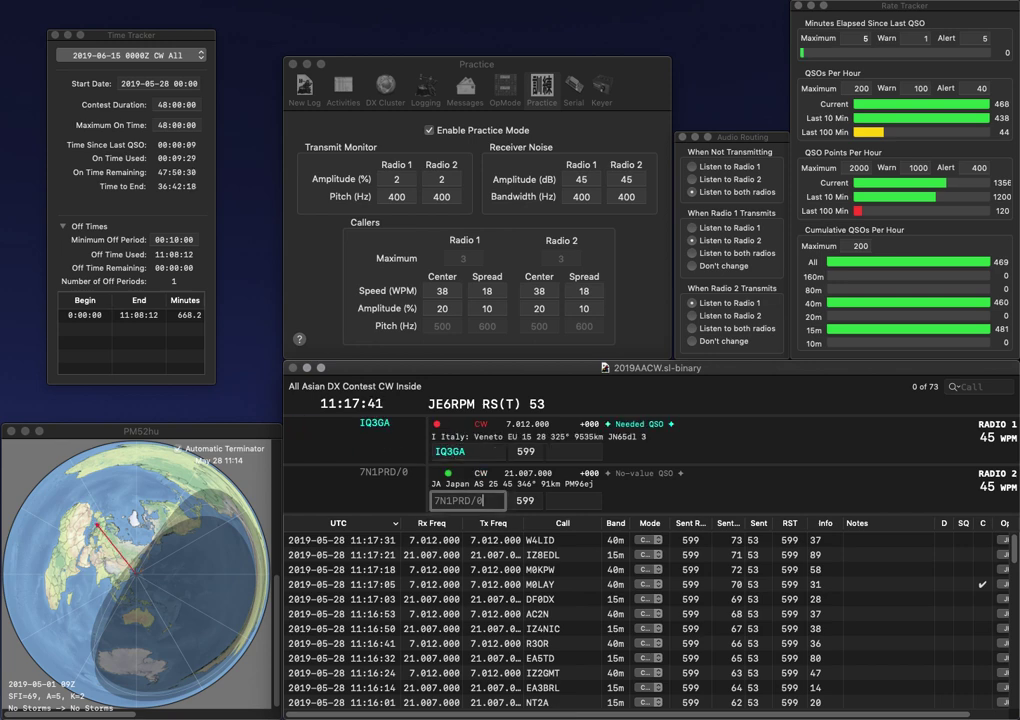
key("space")
type("55")
key("Return")
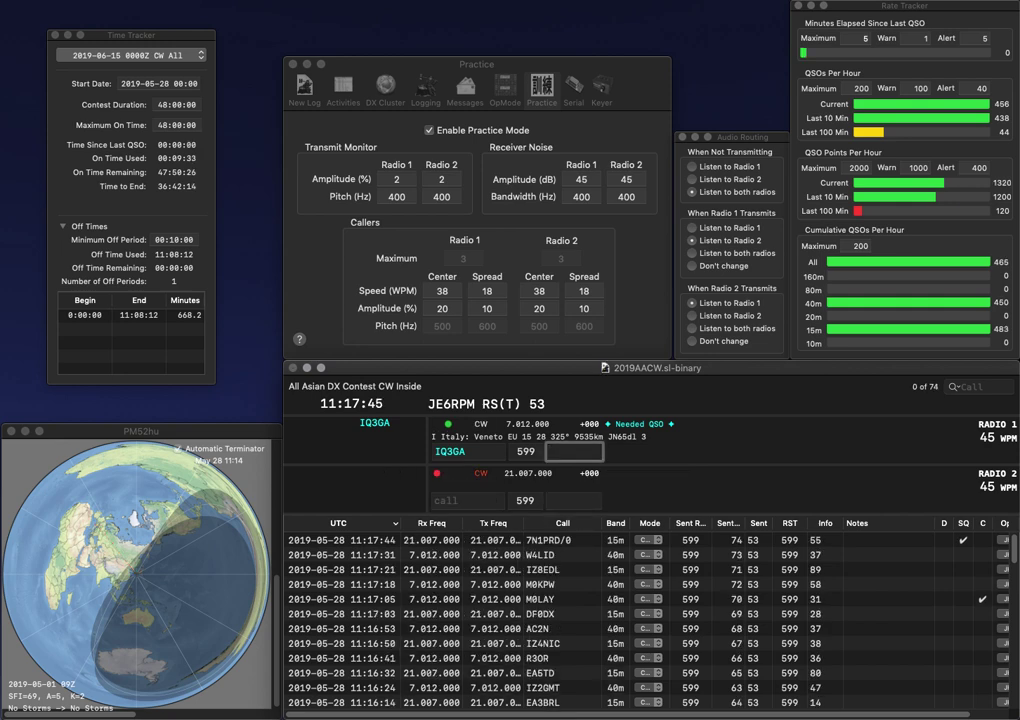
type("23")
key("Down")
key("Return")
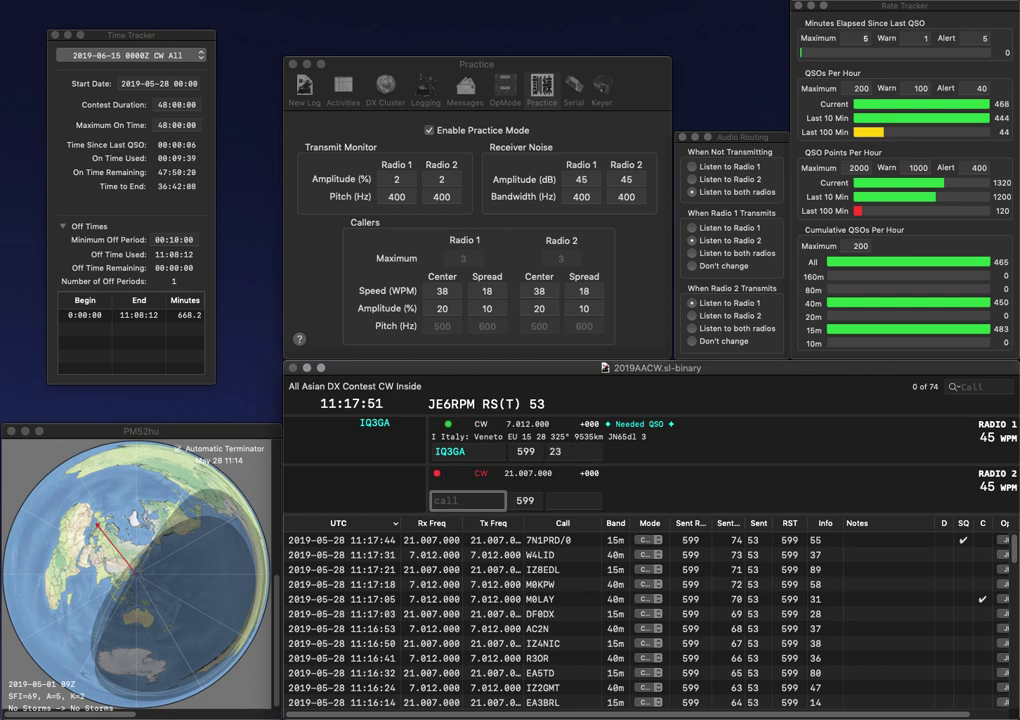
key("Return")
type("SP")
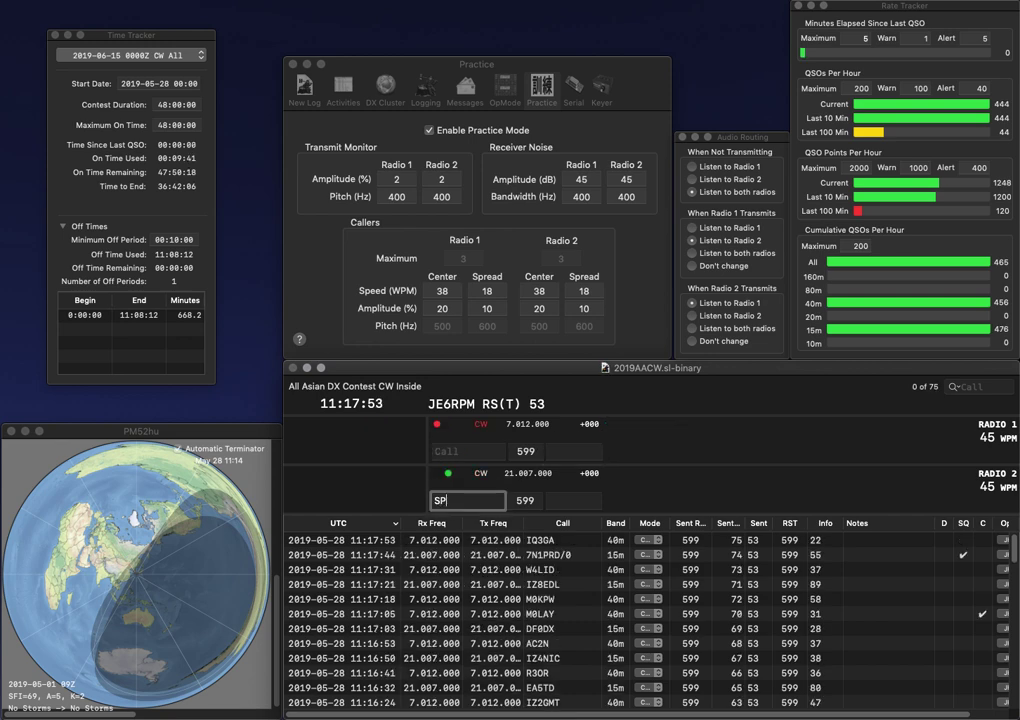
type("6CIK")
key("Return")
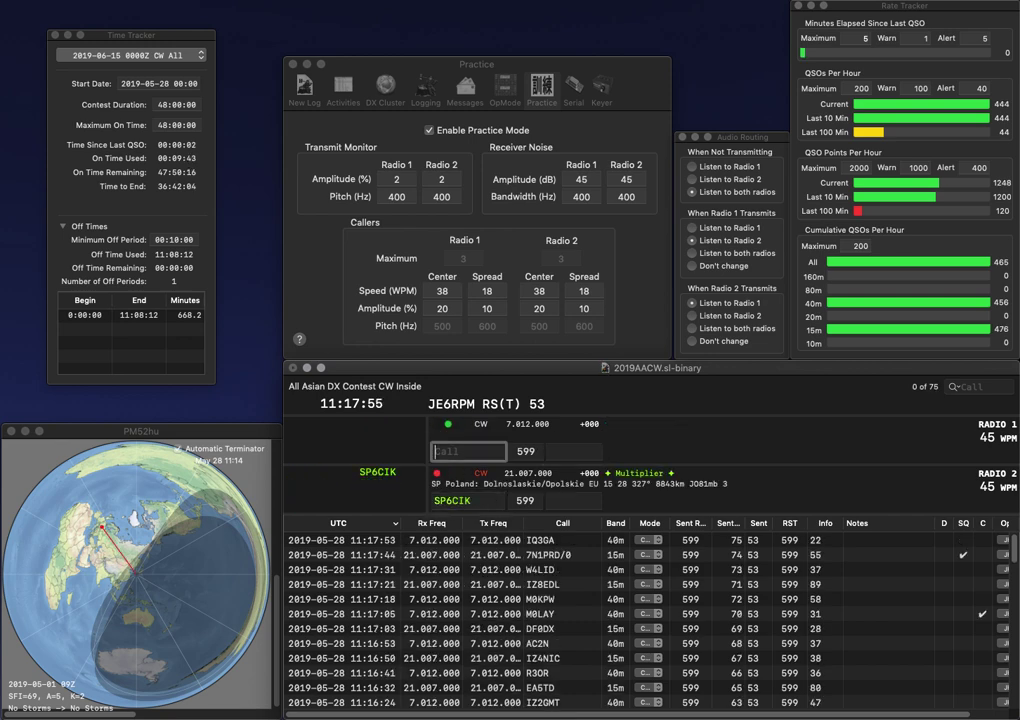
Step: Answer NK4L on Radio 1 and log SP6CIK on Radio 2 with received exchange 9
type("NK4")
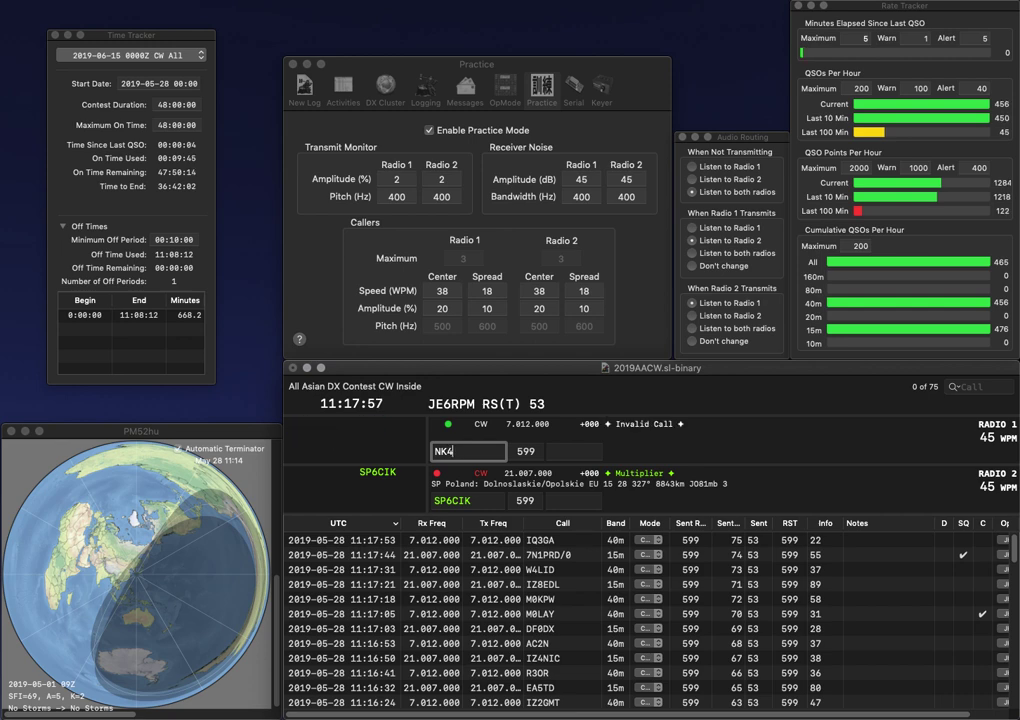
type("L")
key("Return")
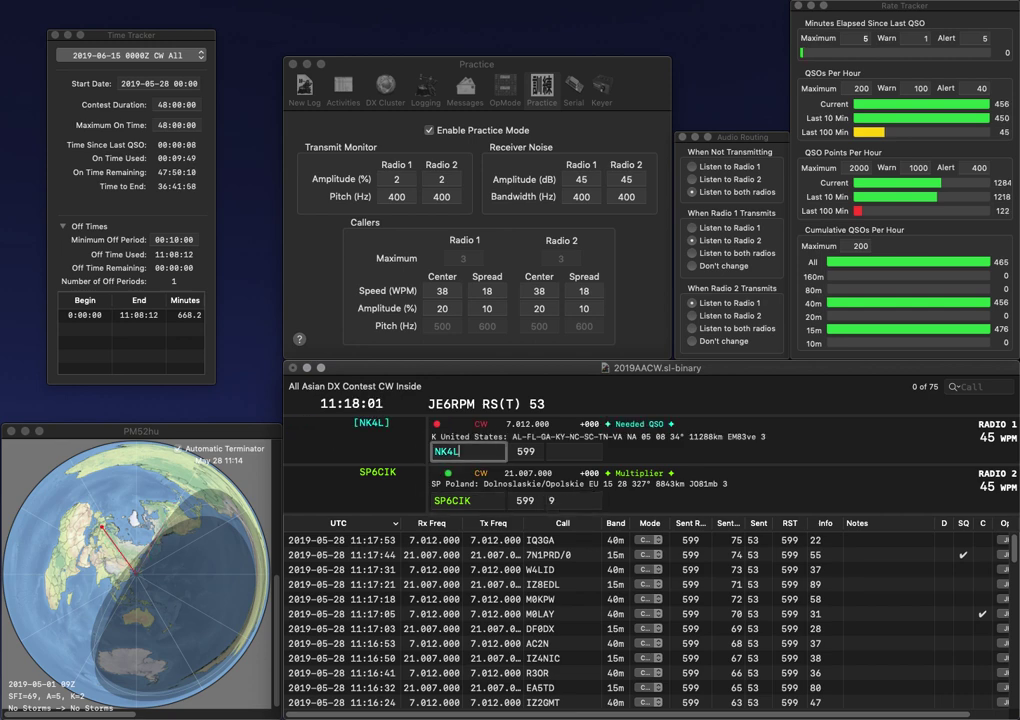
key("Return")
Step: Correct the Radio 1 call to NK5P and send its exchange
key("space")
key("Left")
key("BackSpace")
type("5")
key("Delete")
type("P")
key("Return")
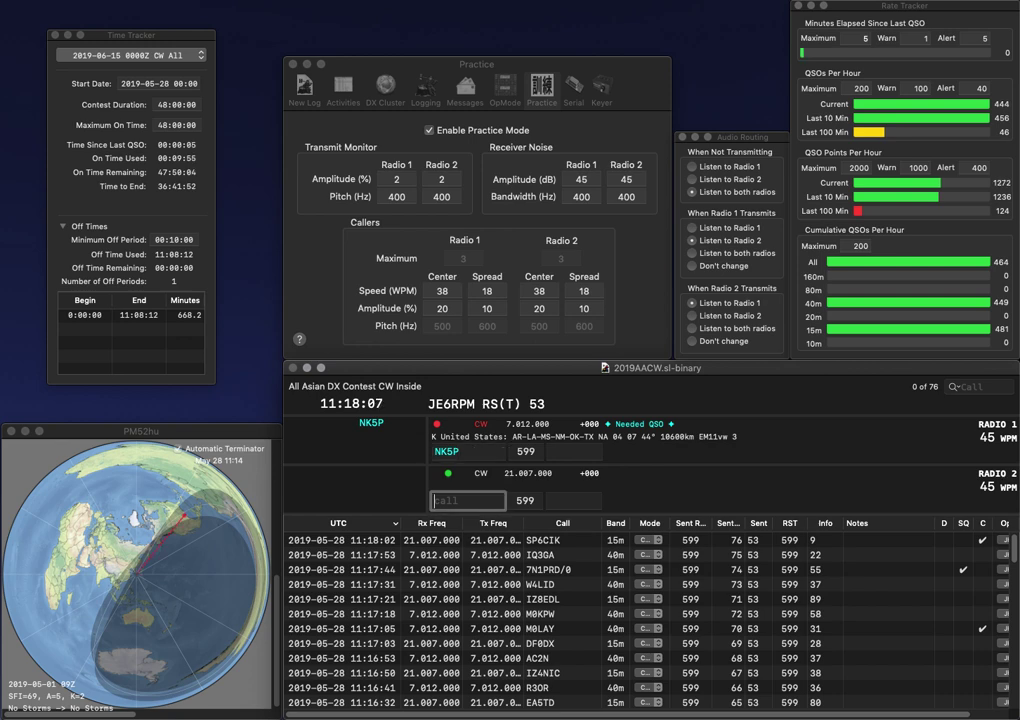
type("KN7")
type("T")
key("Return")
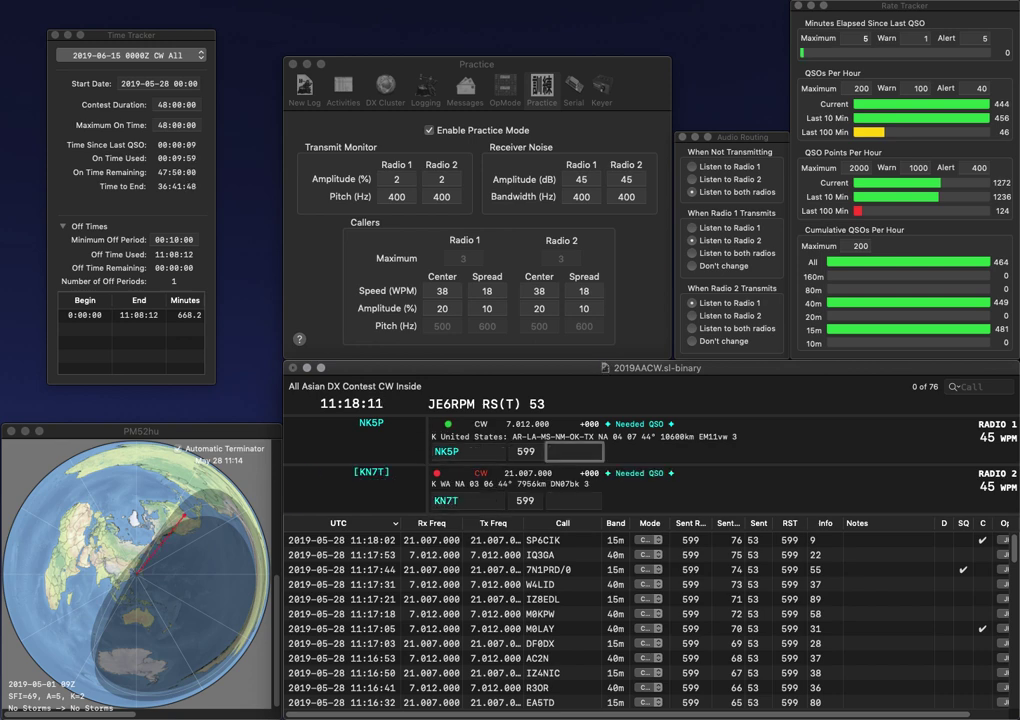
type("41")
key("Return")
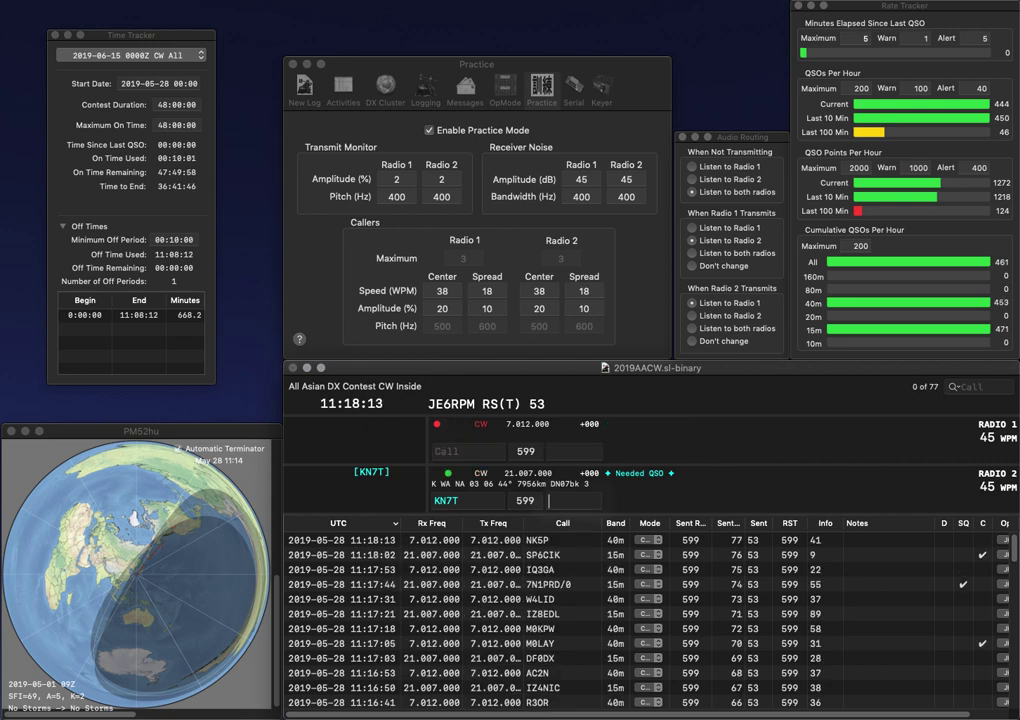
type("87")
key("Return")
type("9A")
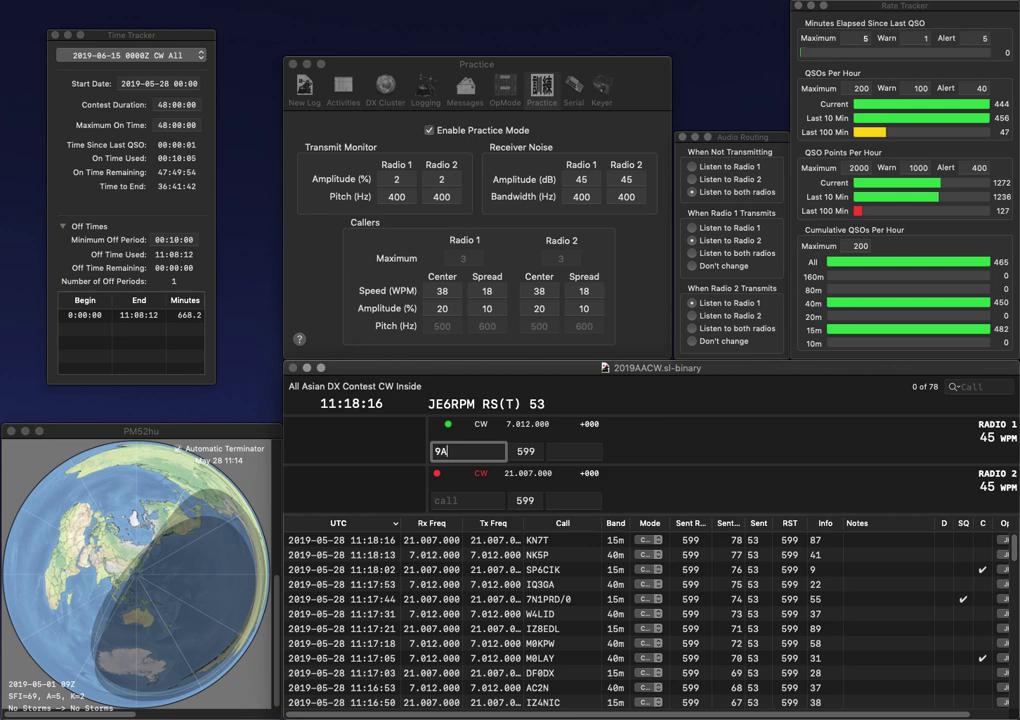
type("1CRT")
key("Return")
type("KD8DEX")
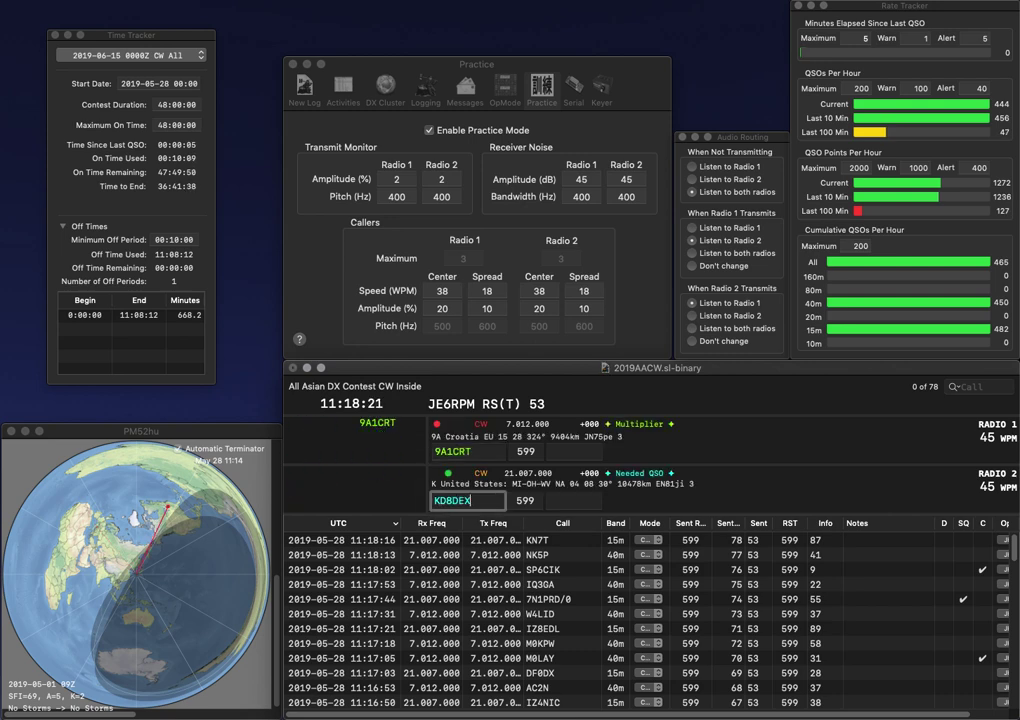
key("Return")
key("space")
type("72")
key("Return")
type("B")
key("BackSpace")
type("D")
key("BackSpace")
type("B")
key("Return")
type("4WB")
key("Left")
key("Left")
key("Left")
type("LZ")
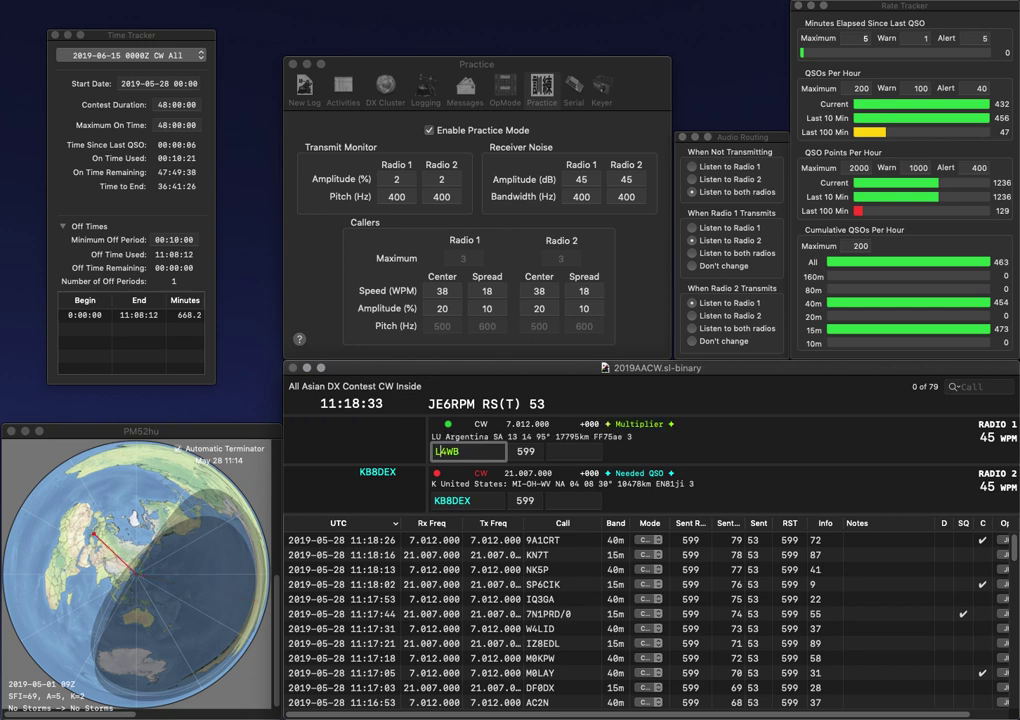
key("BackSpace")
key("Return")
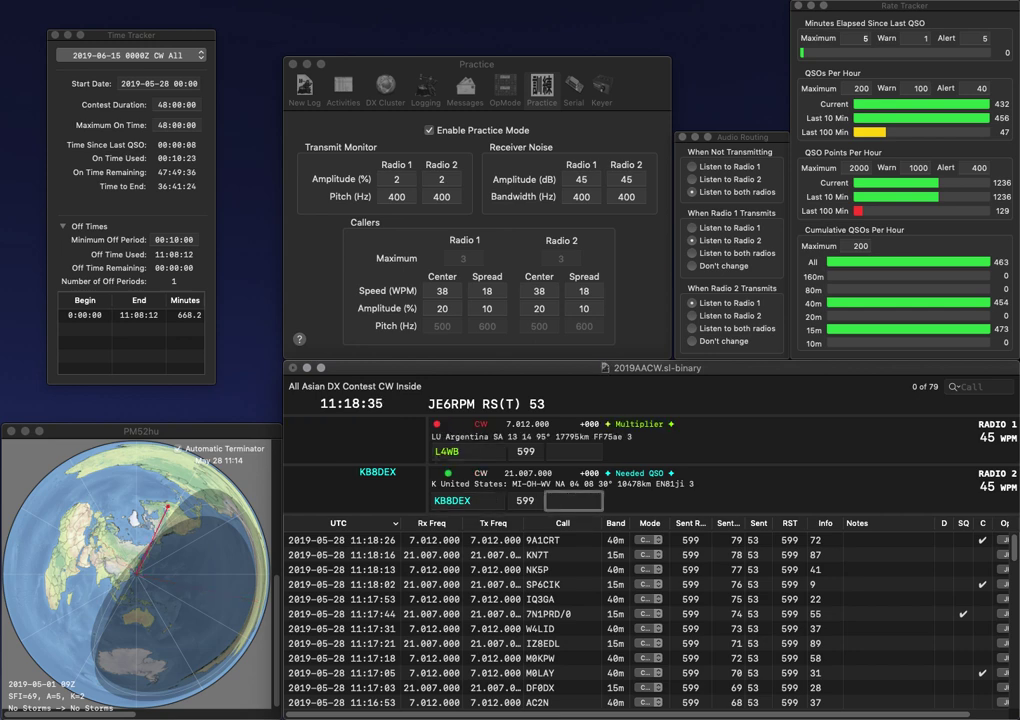
type("6")
key("Return")
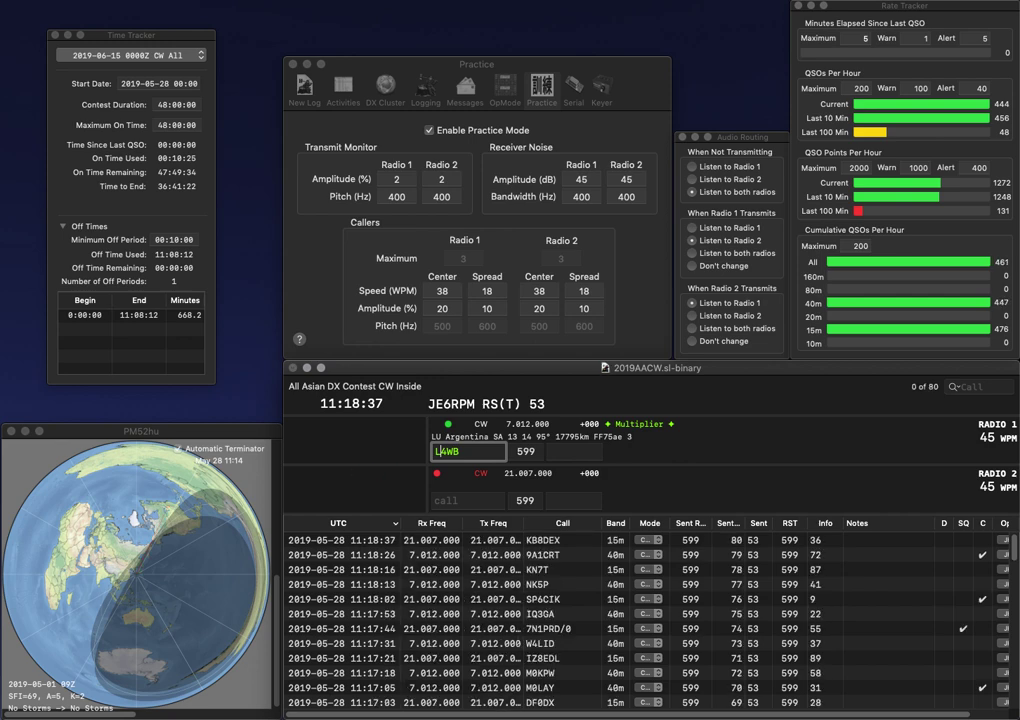
Step: Correct the Radio 1 call to LB5WB and send its exchange
type("B")
key("Delete")
type("5")
key("Return")
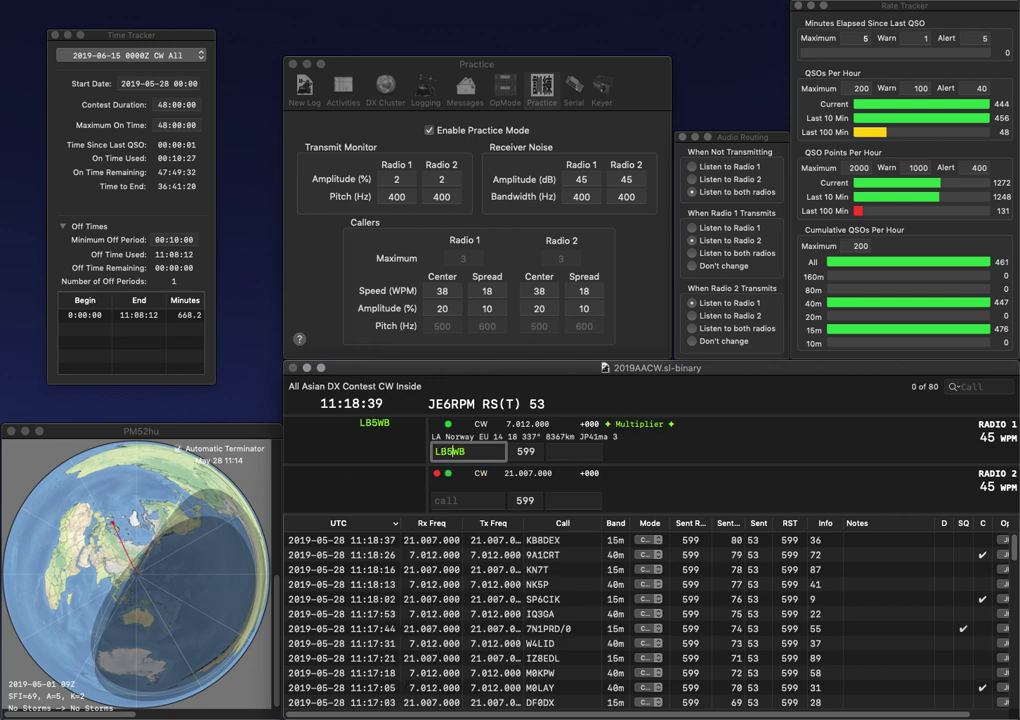
type("DJ9")
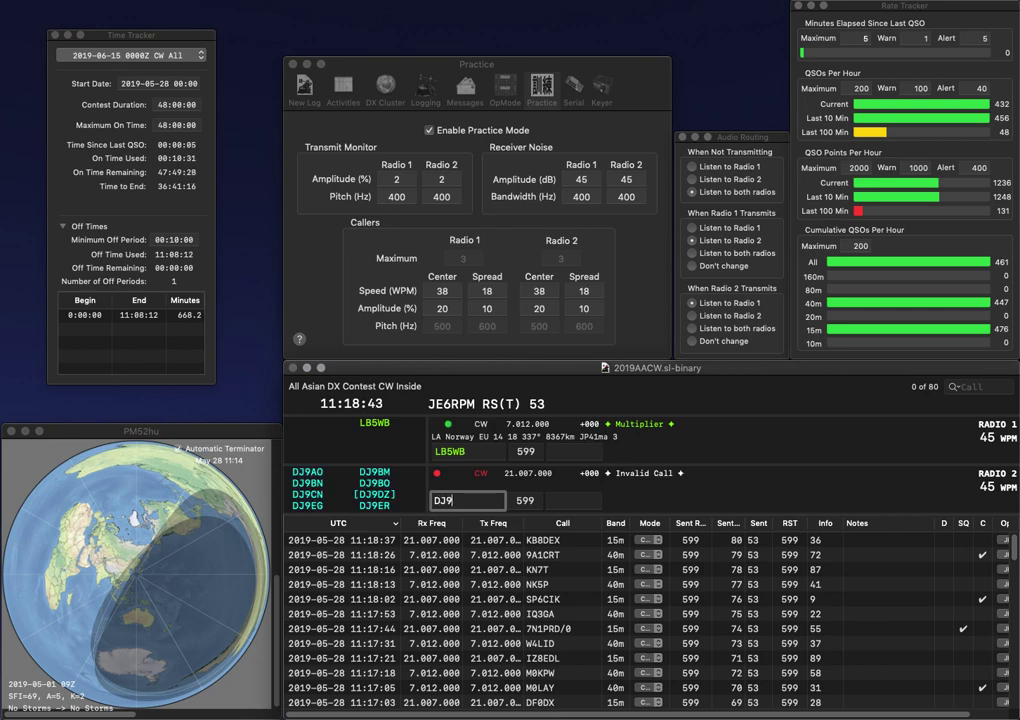
key("Tab")
type("24")
key("Return")
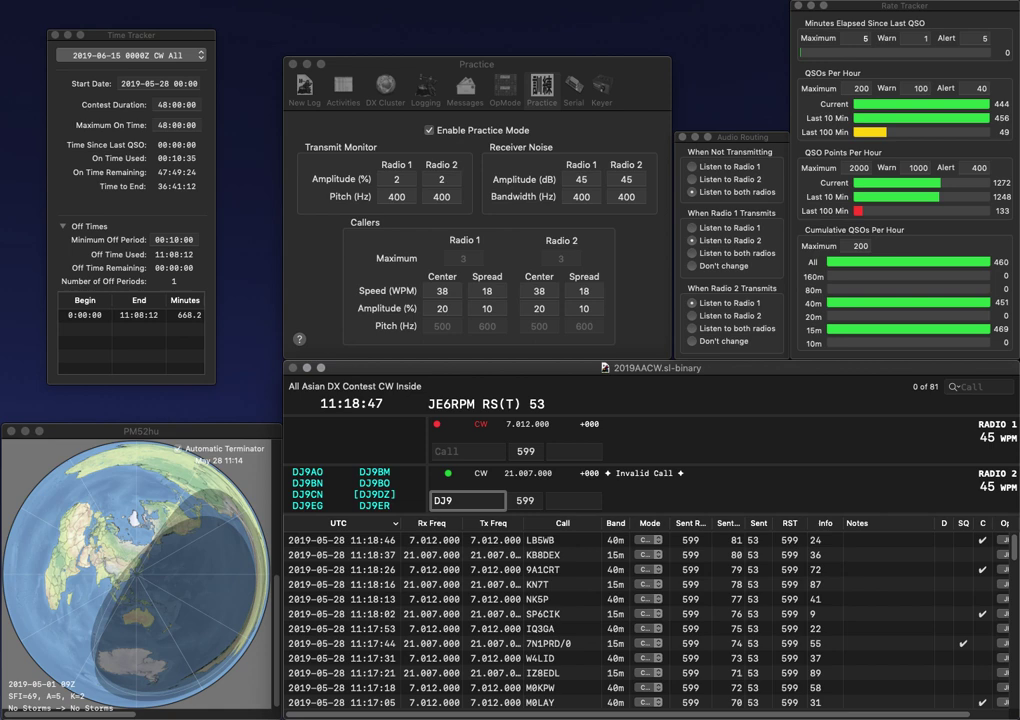
type("BN")
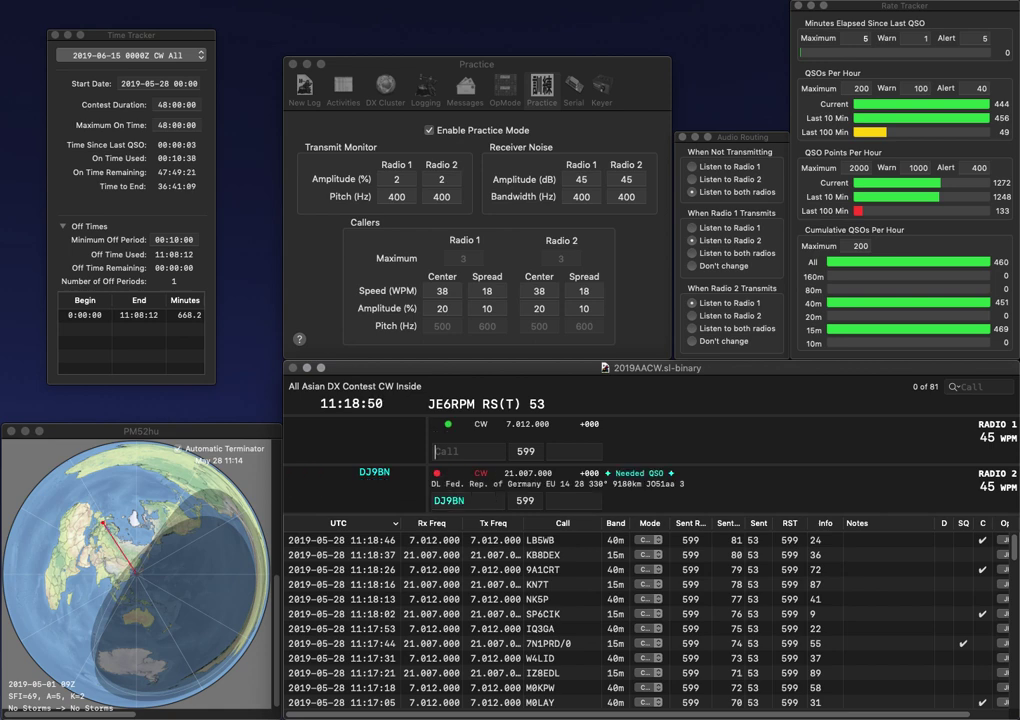
key("Return")
type("P")
type("N6")
key("BackSpace")
type("4")
key("Return")
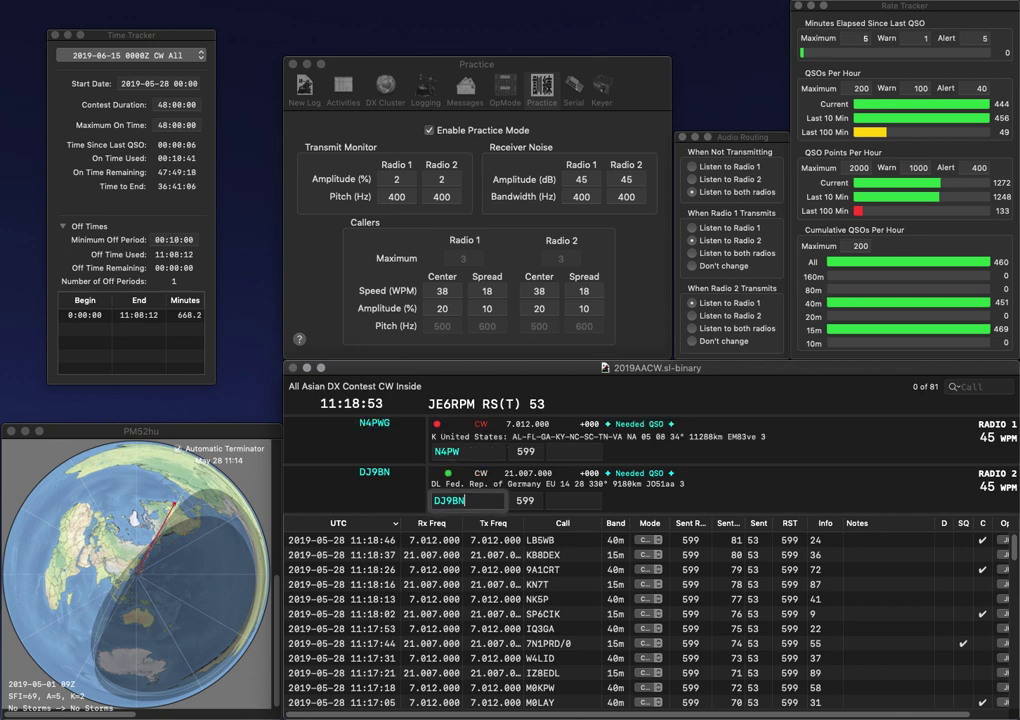
Step: Log DJ9BN on Radio 2 with received exchange 17
key("Tab")
type("17")
key("Return")
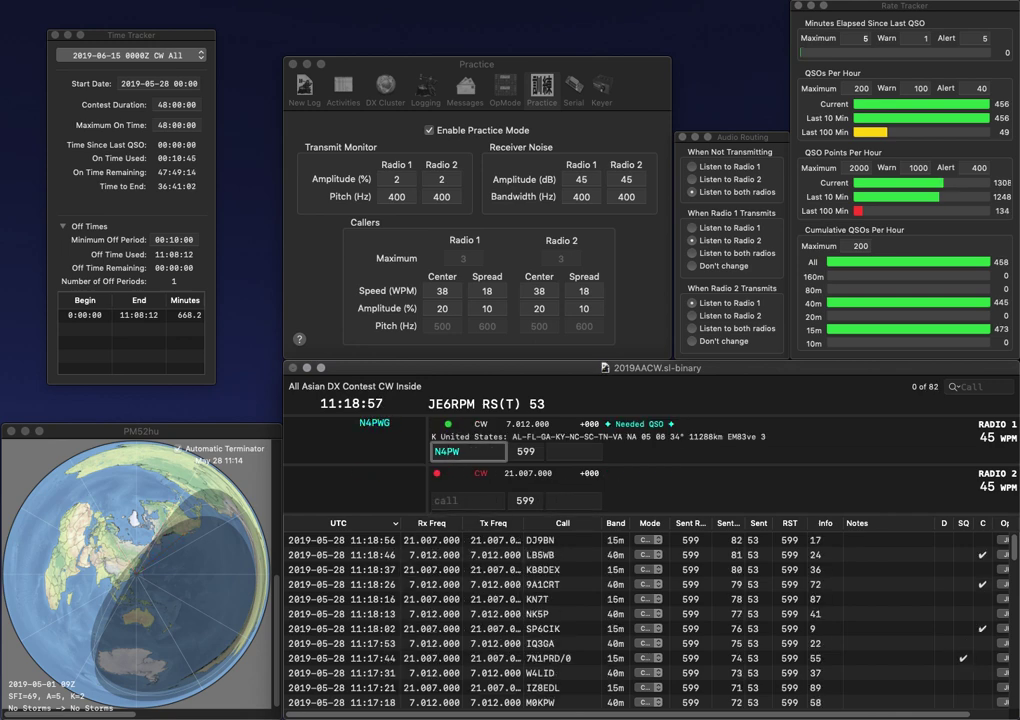
Step: Correct the Radio 1 call to N6JW and send its exchange
key("BackSpace")
type("6J")
key("Delete")
key("Return")
Step: Send the partial call UY on Radio 2 and log N6JW on Radio 1 with received exchange 68
type("UY2")
key("BackSpace")
key("Return")
key("Tab")
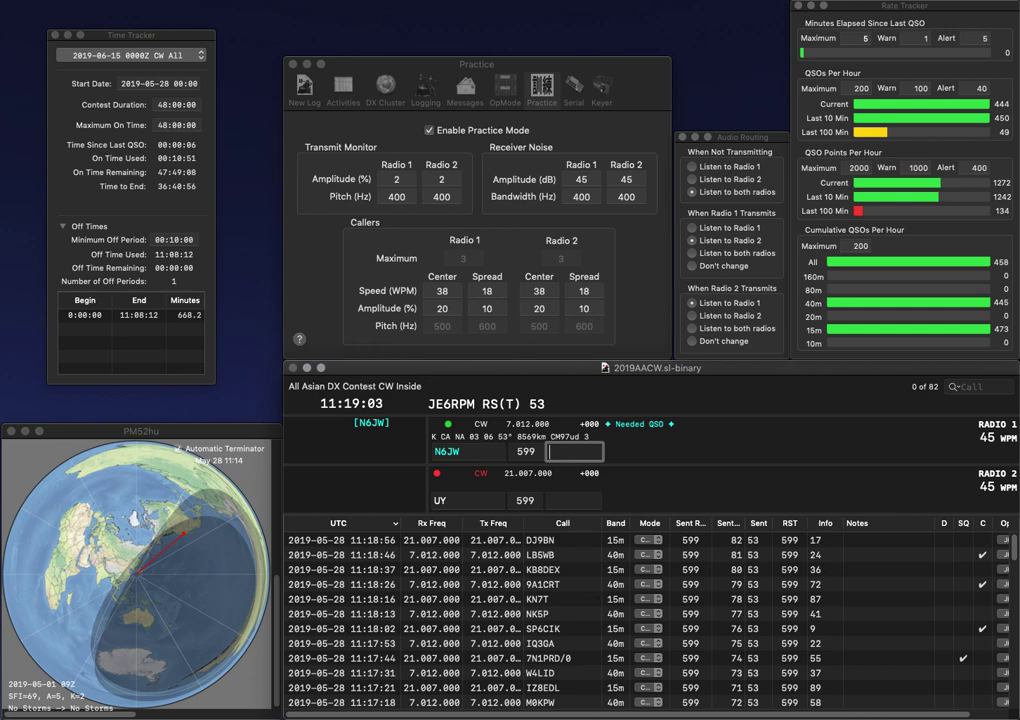
type("68")
key("Return")
type("4WWA")
key("Return")
type("DF")
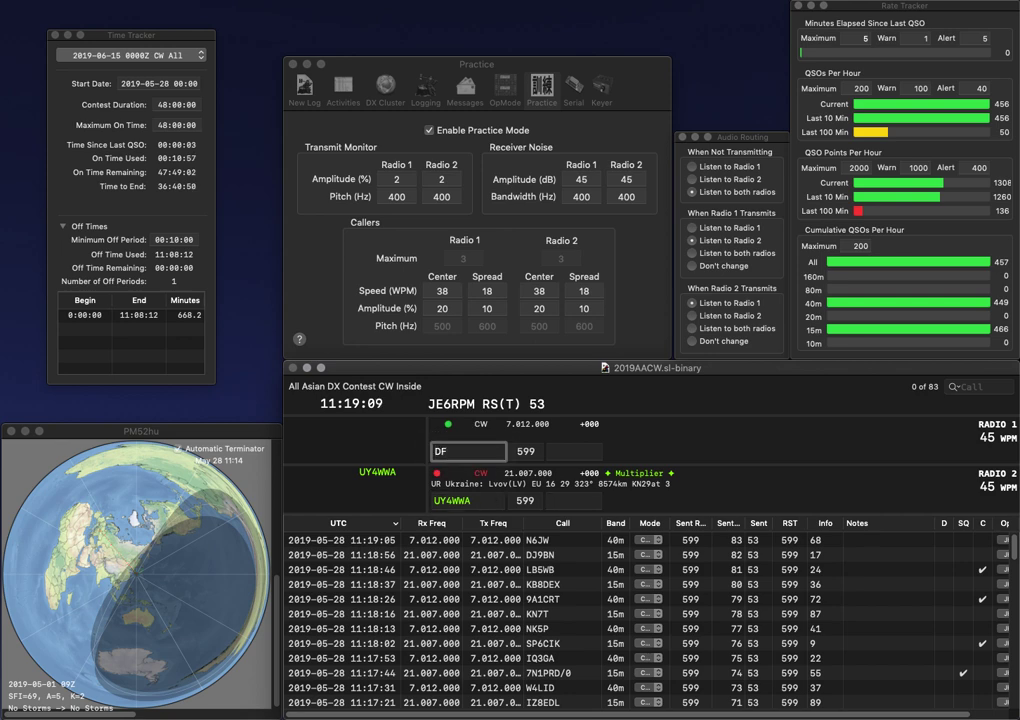
type("8AE")
key("Return")
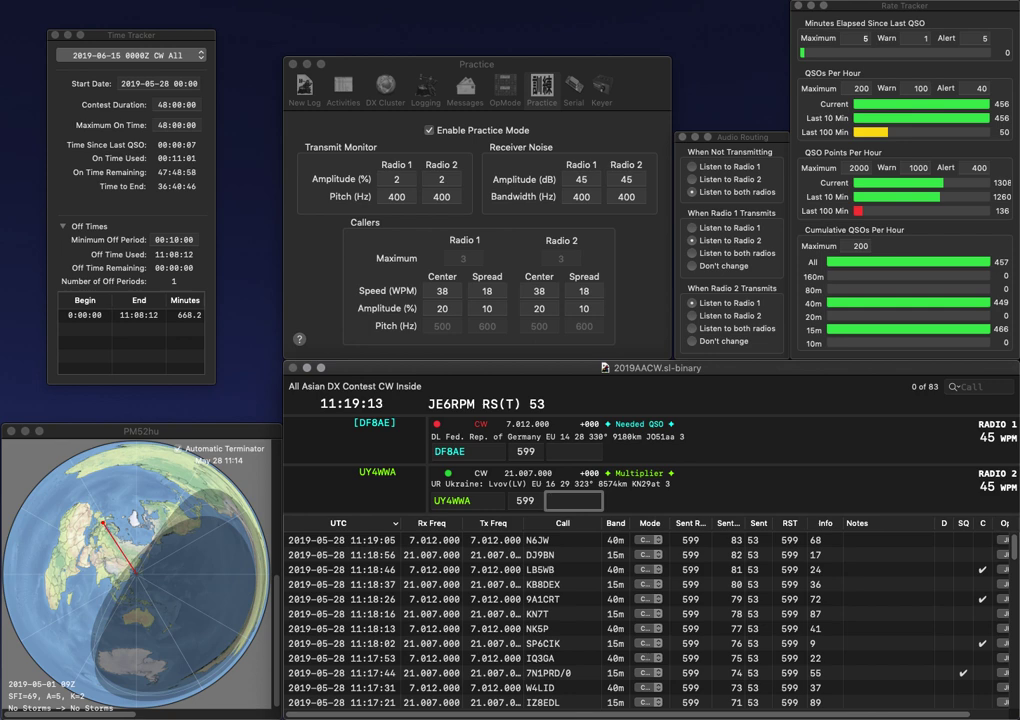
type("26")
key("Return")
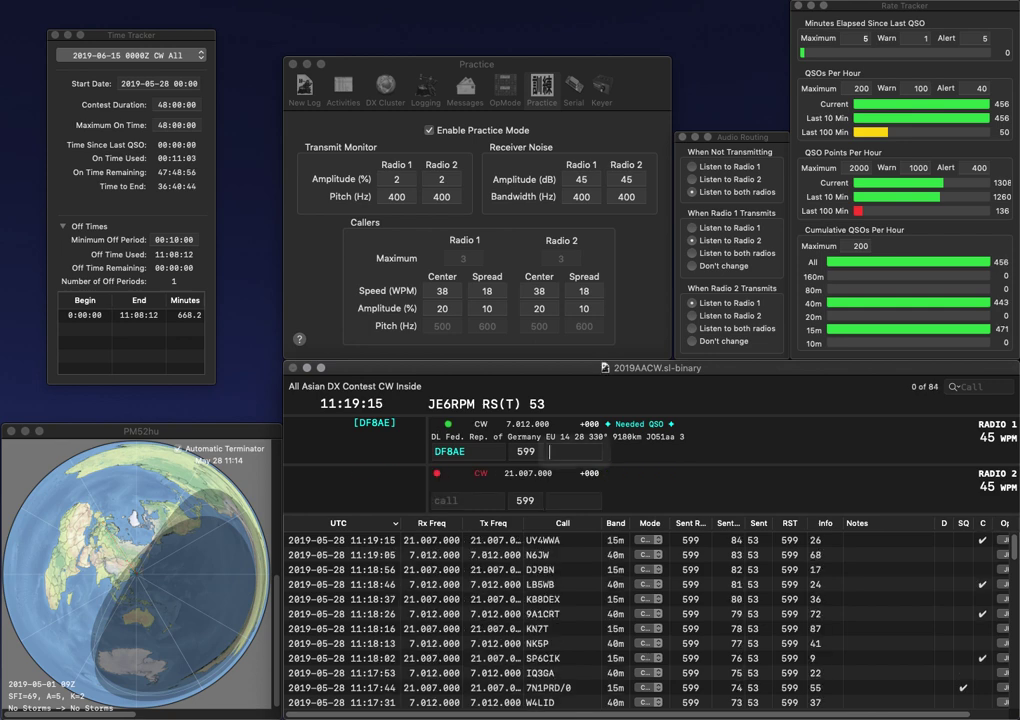
type("63")
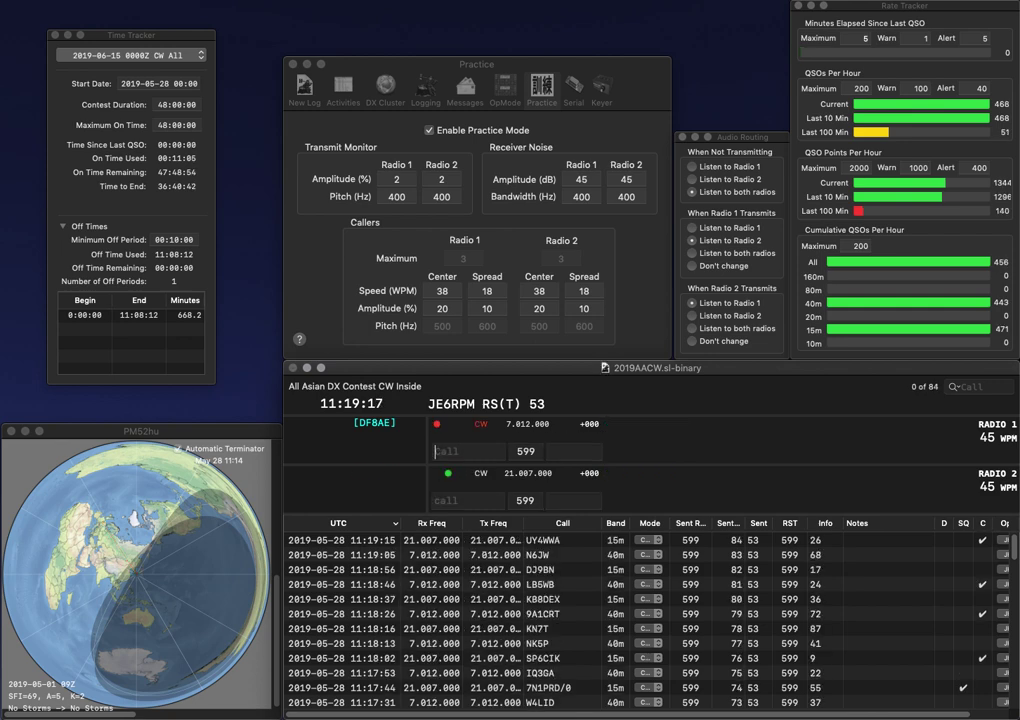
key("Return")
Step: Answer KB1FU on Radio 2 and send the partial call 9VX on Radio 1
type("KB1")
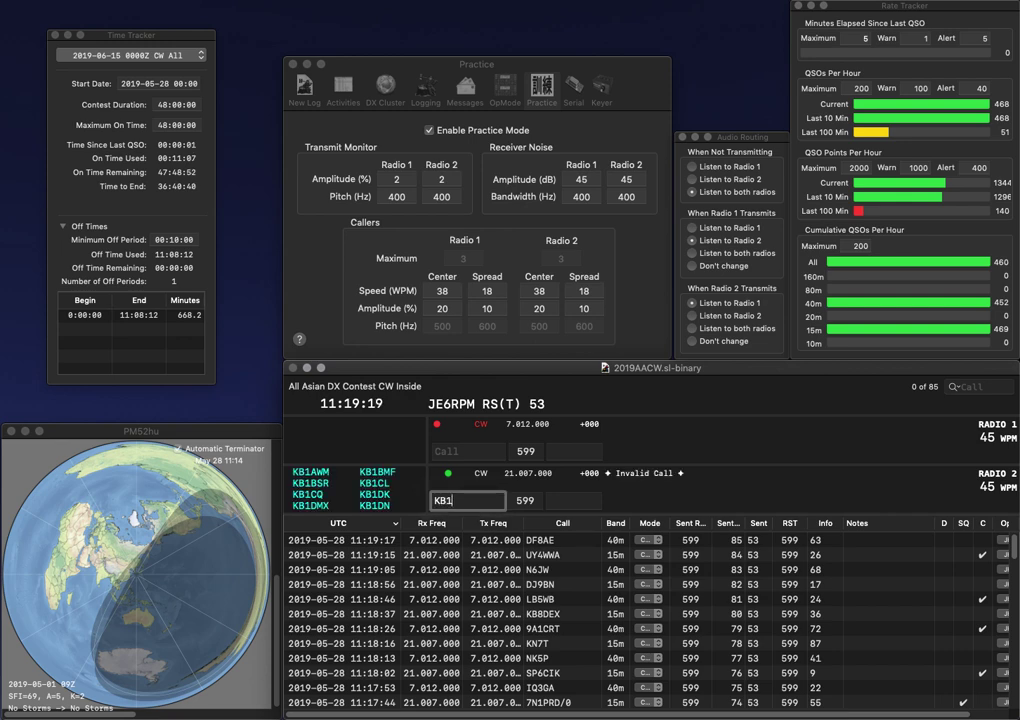
type("FU")
key("Return")
type("9VX")
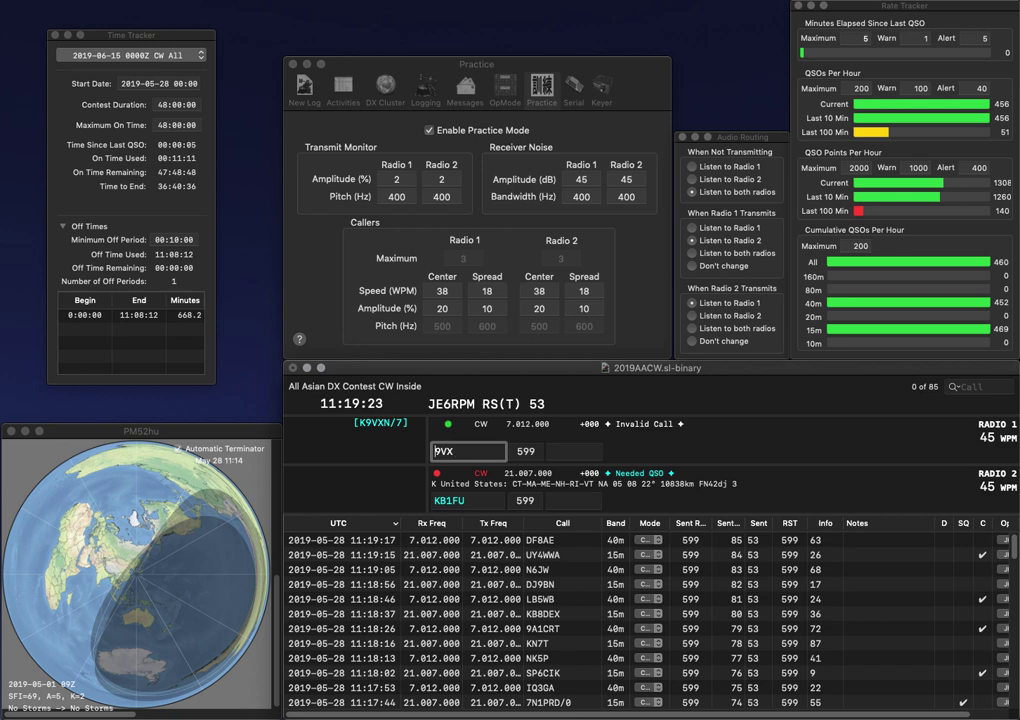
key("Return")
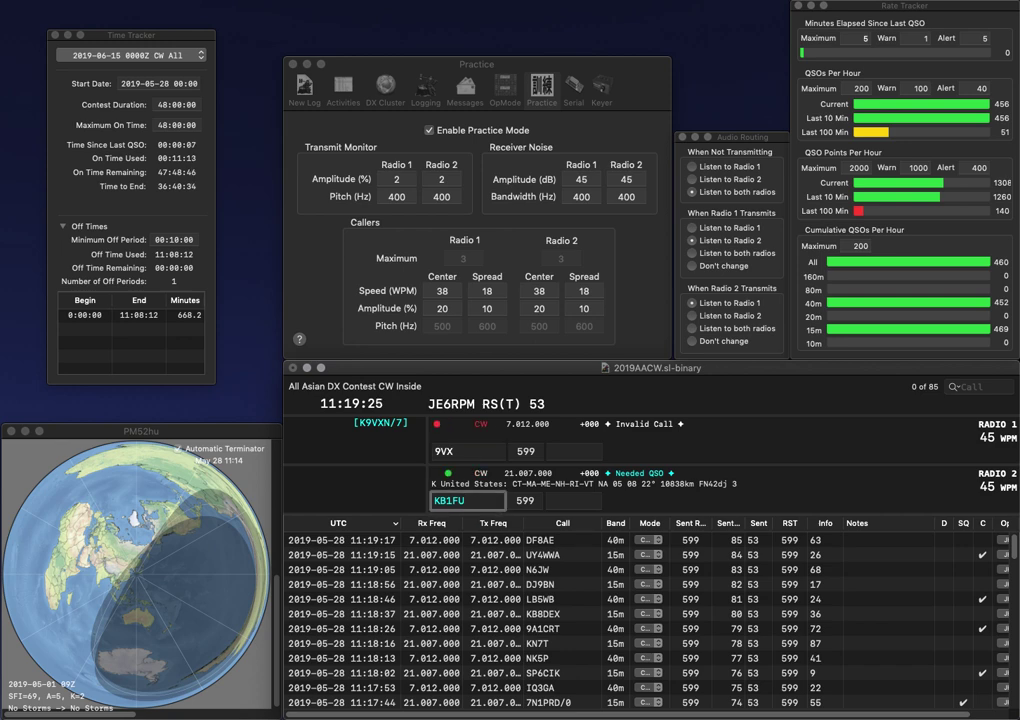
key("Left")
key("Left")
key("Left")
key("BackSpace")
type("D")
key("Return")
type("HA8")
key("Delete")
key("Return")
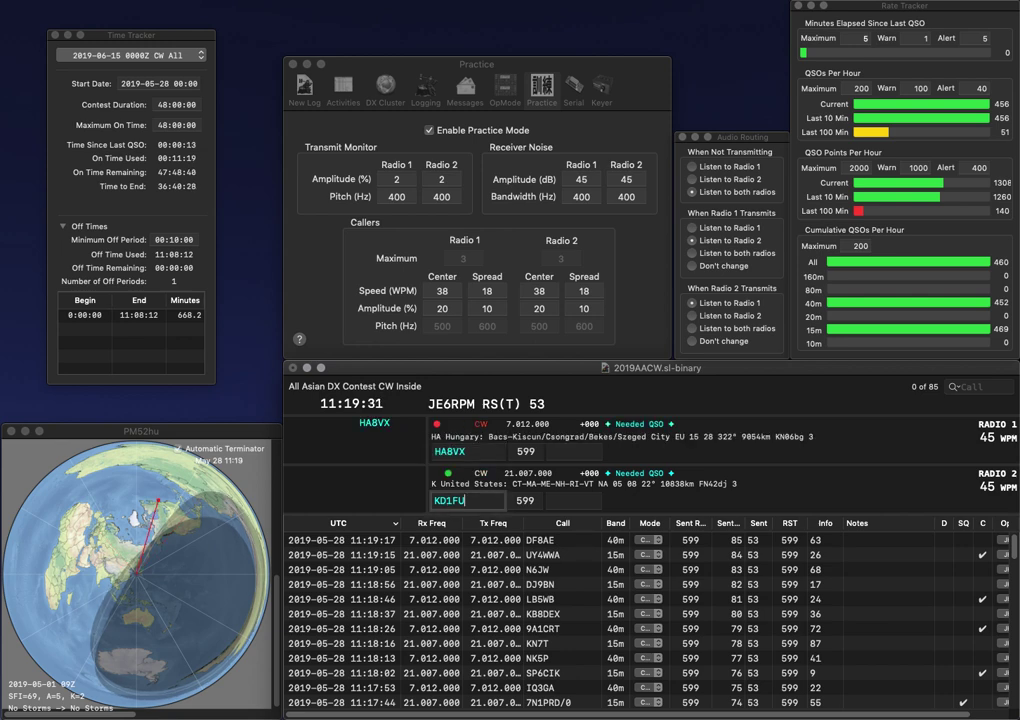
key("BackSpace")
type("U")
key("Return")
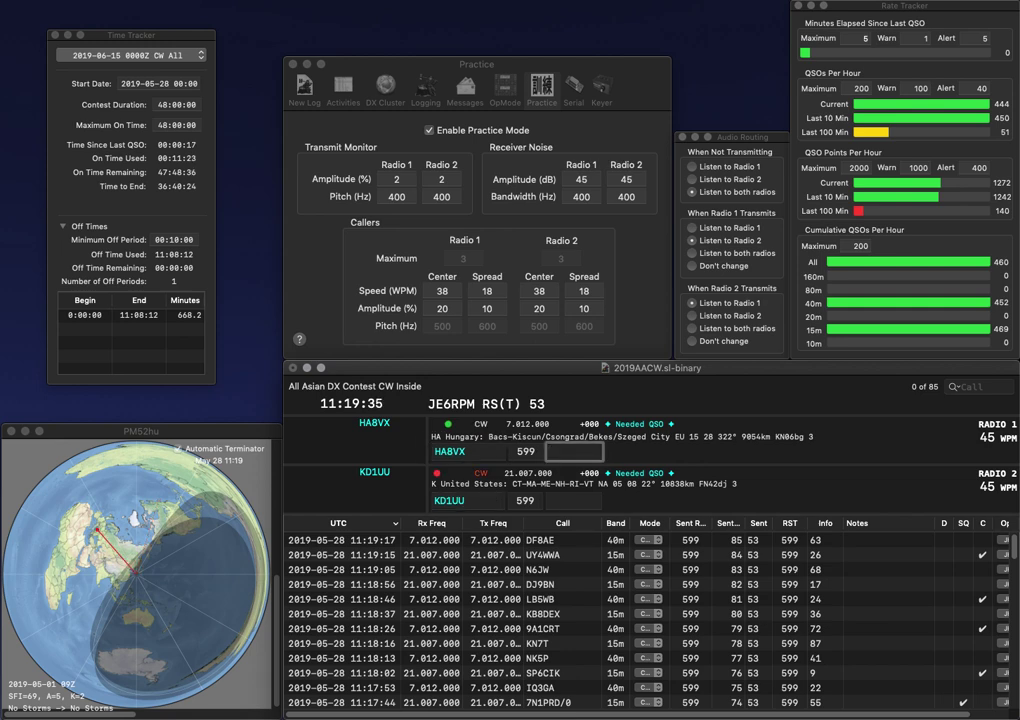
Step: Log HA8VX on Radio 1 with received exchange 84 and KD1UU on Radio 2 with 64
type("84")
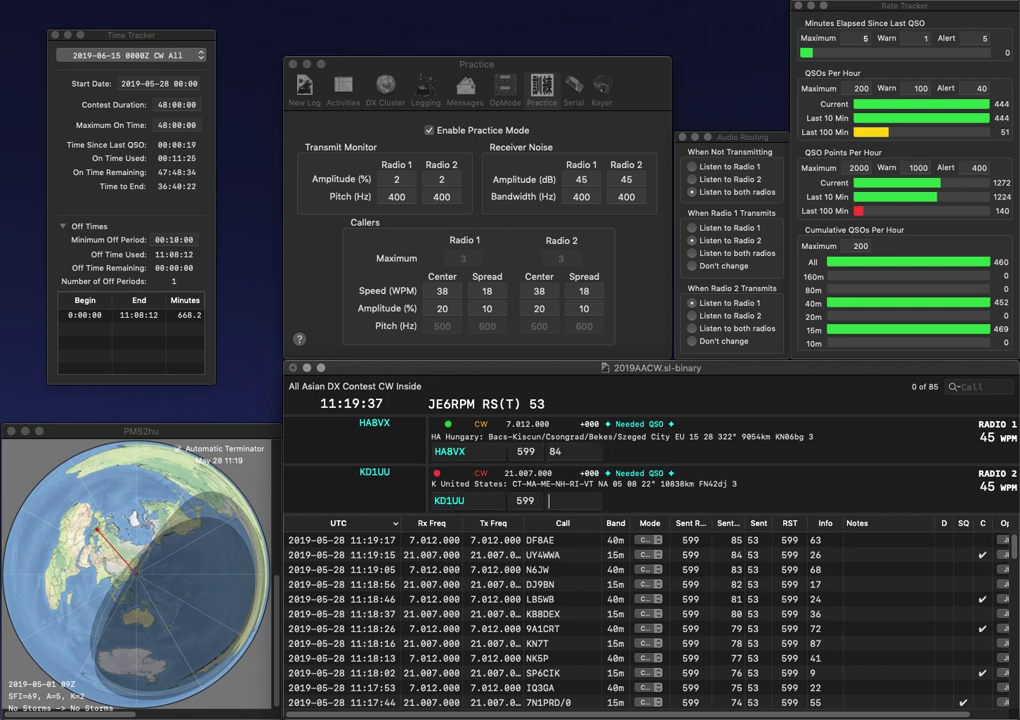
key("Return")
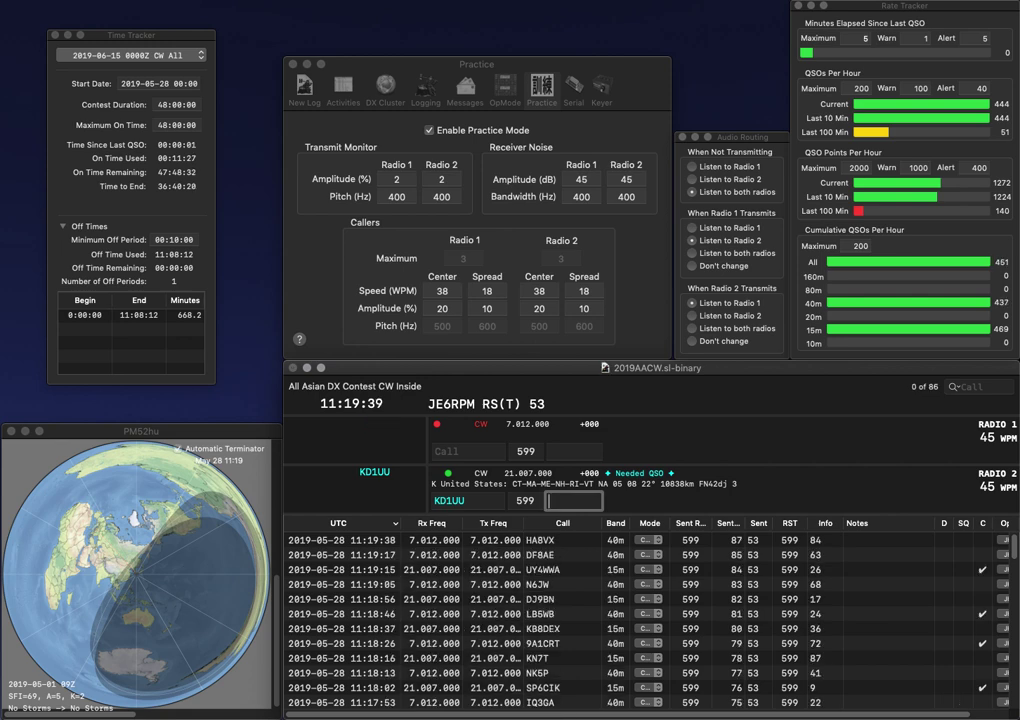
type("64")
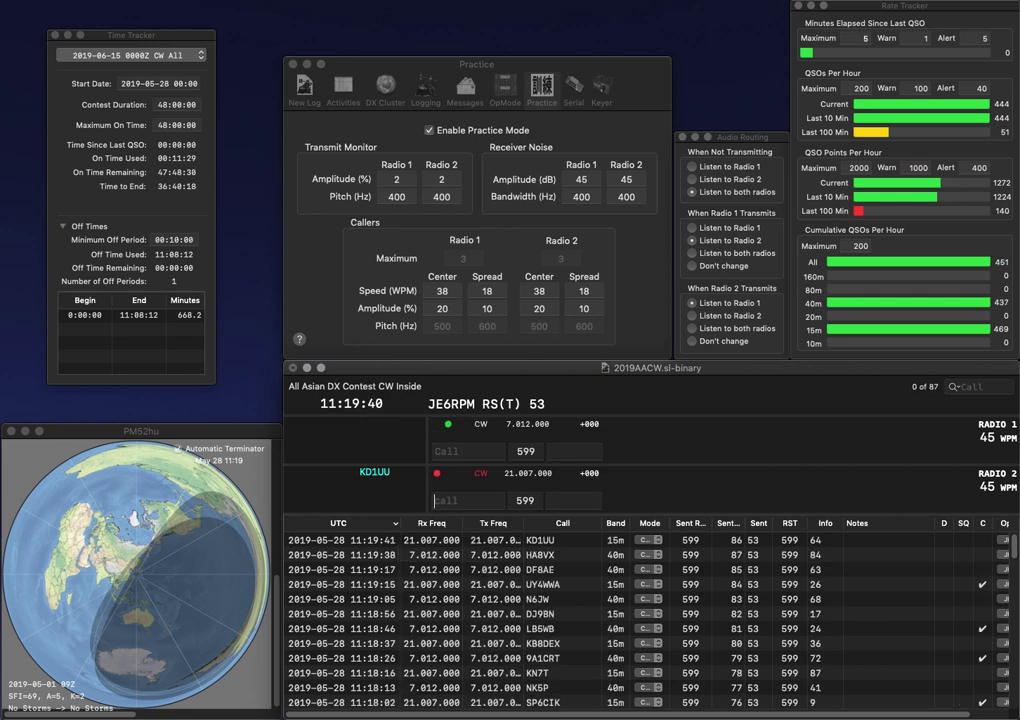
key("Return")
Step: Answer OL1C on Radio 1 and EA4EUW on Radio 2
type("OL1")
type("X")
key("BackSpace")
type("C")
key("Return")
type("4E")
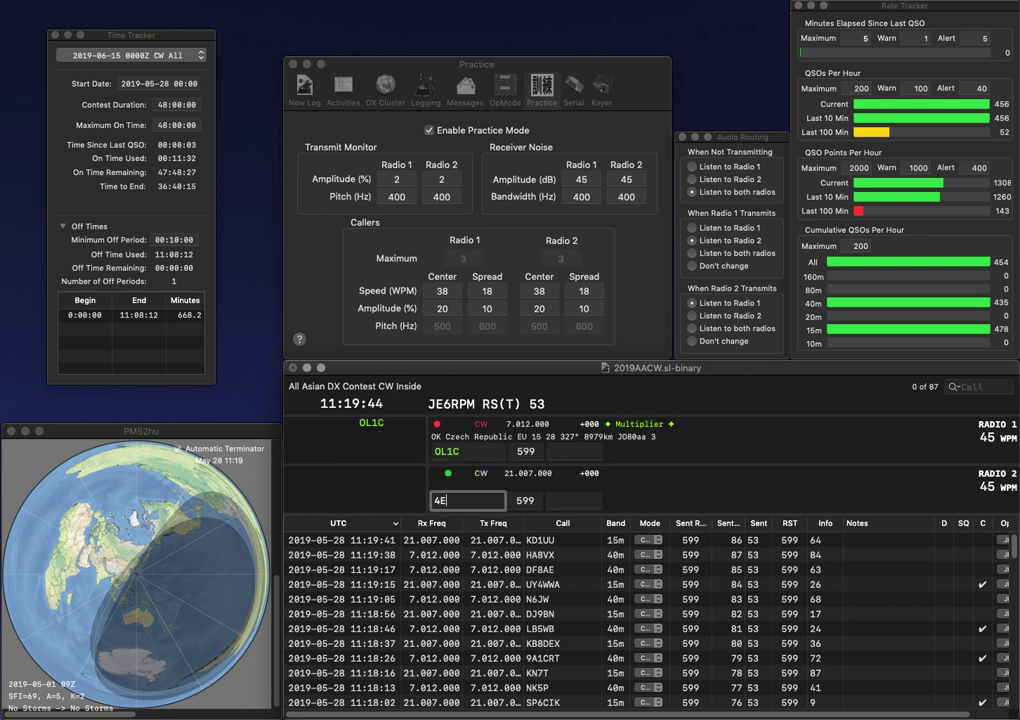
type("UW")
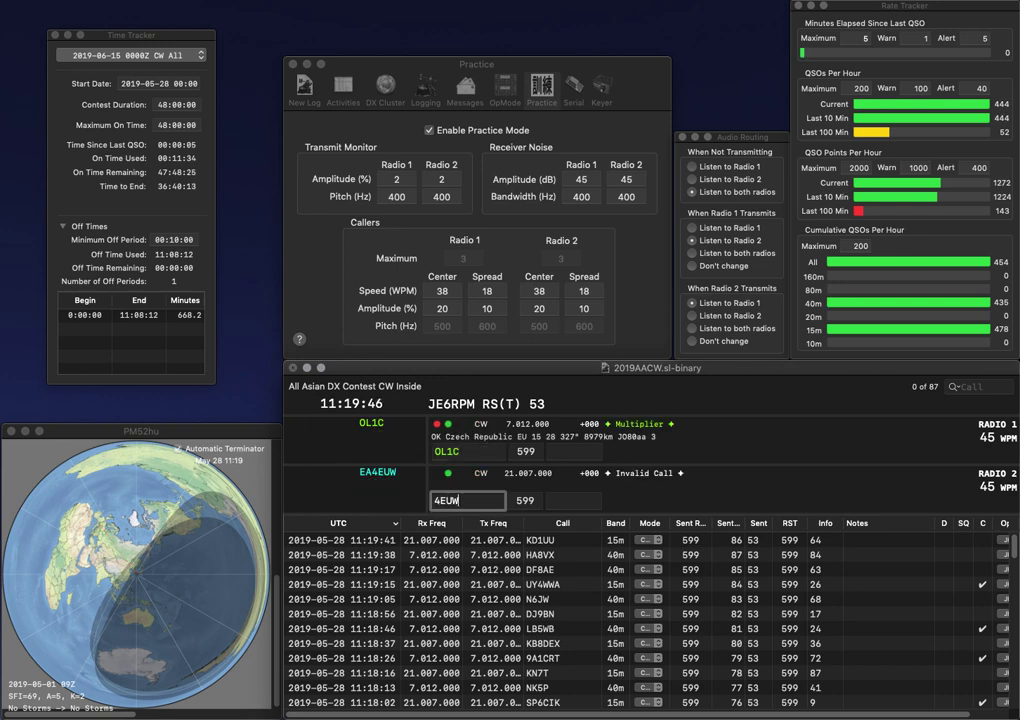
key("Return")
type("80")
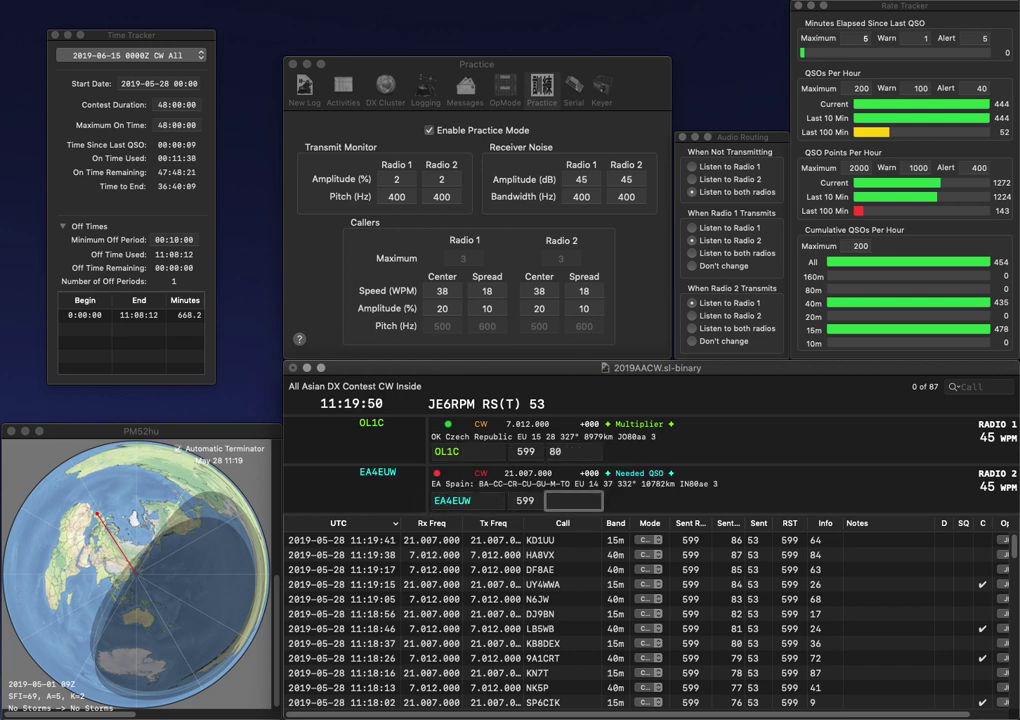
key("Return")
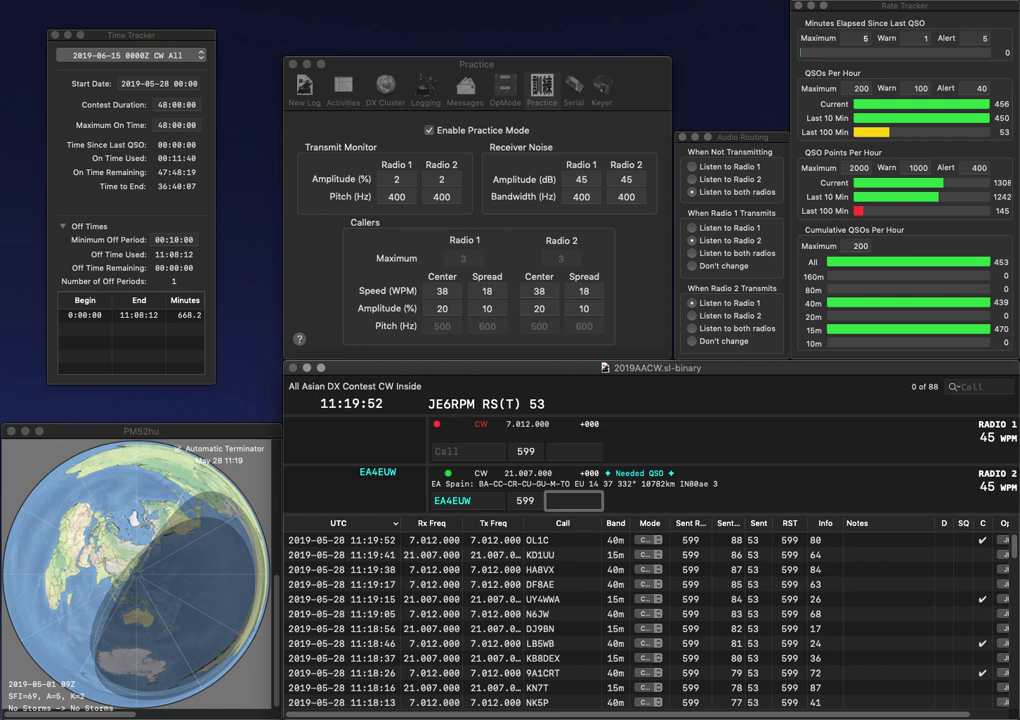
type("47")
key("Up")
key("Return")
key("Return")
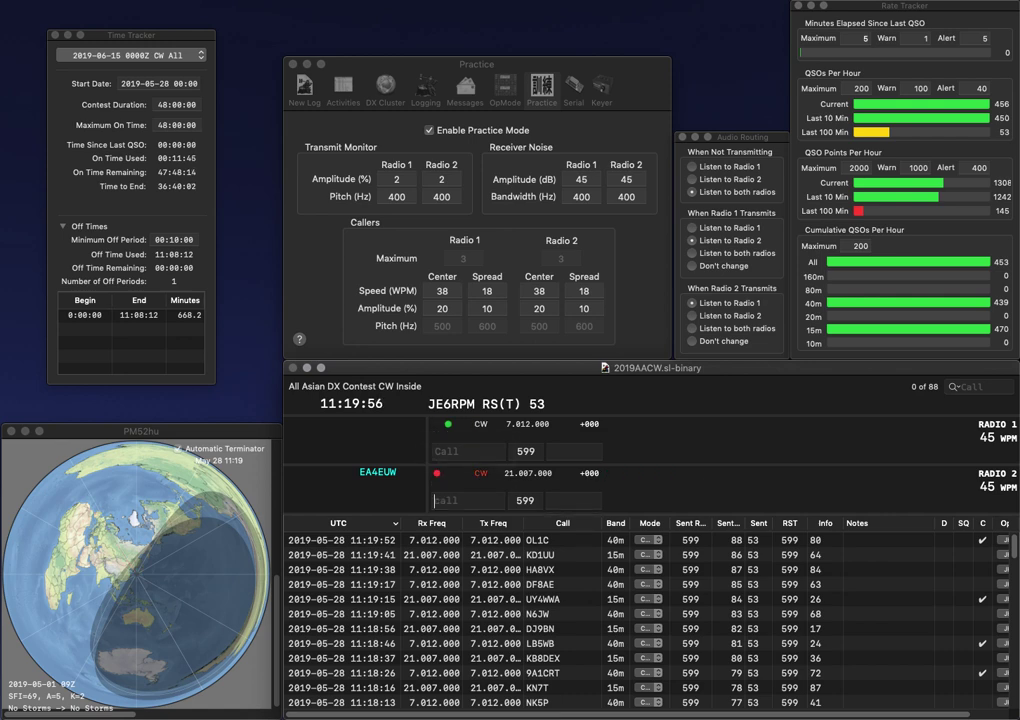
key("Return")
type("YT70SRV")
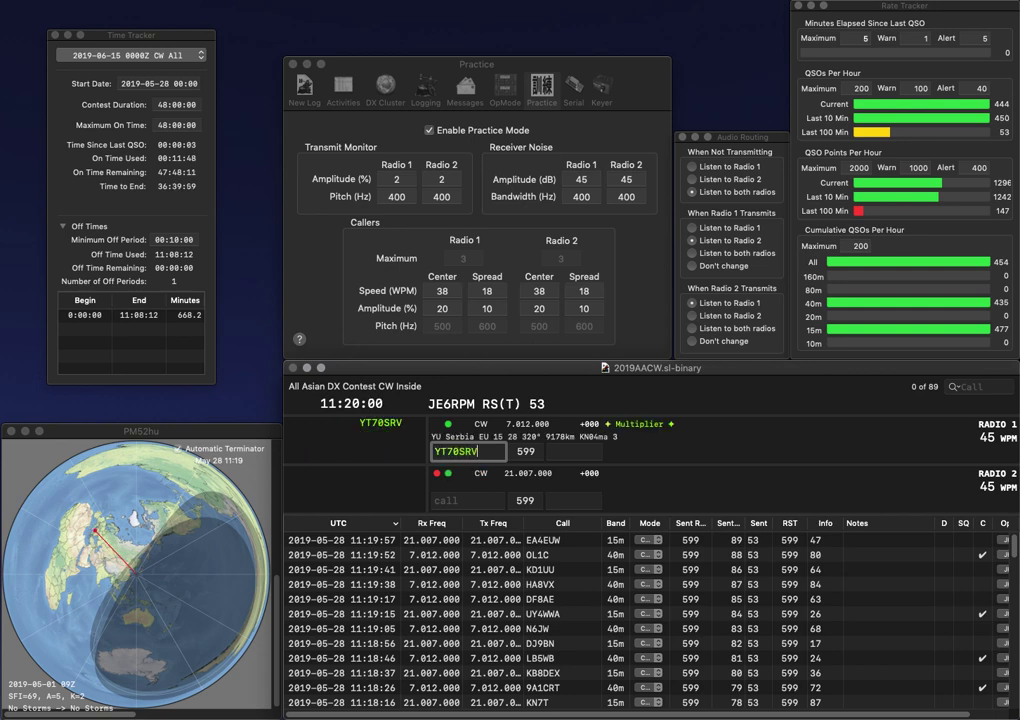
key("Return")
type("ZP5YW")
key("Return")
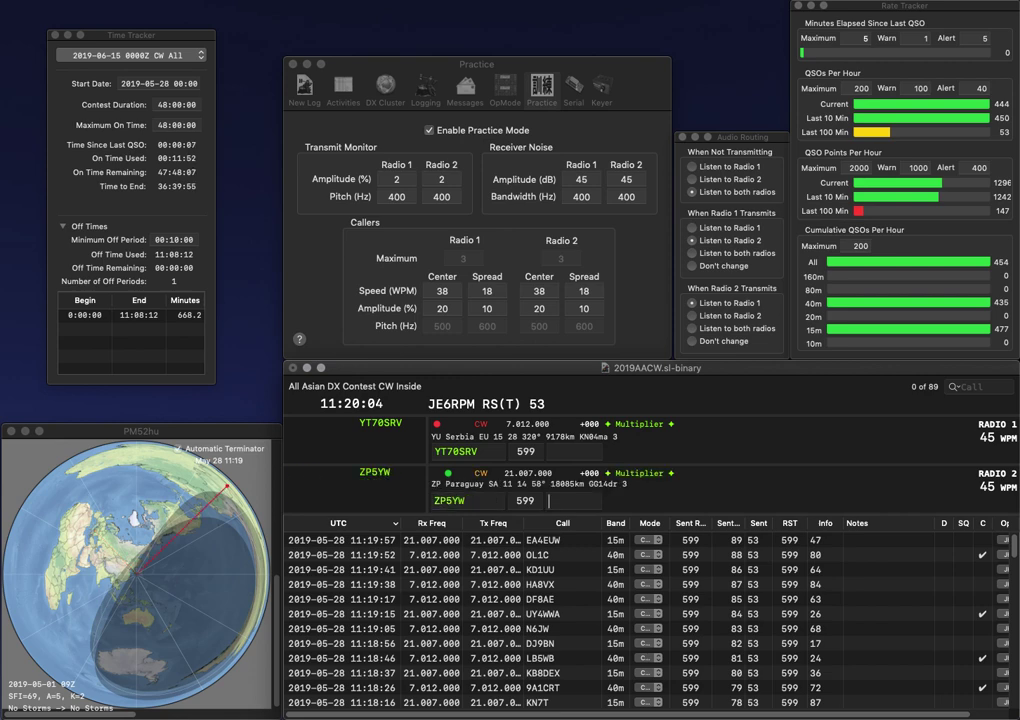
Step: Log YT70SRV on Radio 1 with received exchange 23 and ZP5YW on Radio 2 with 94
key("space")
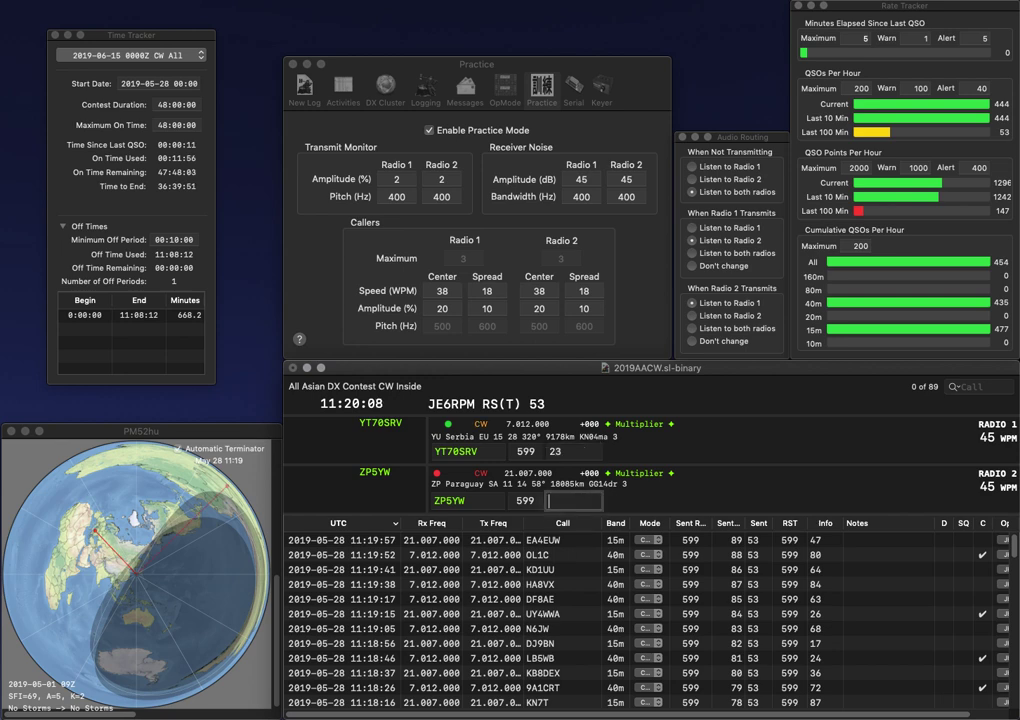
key("Return")
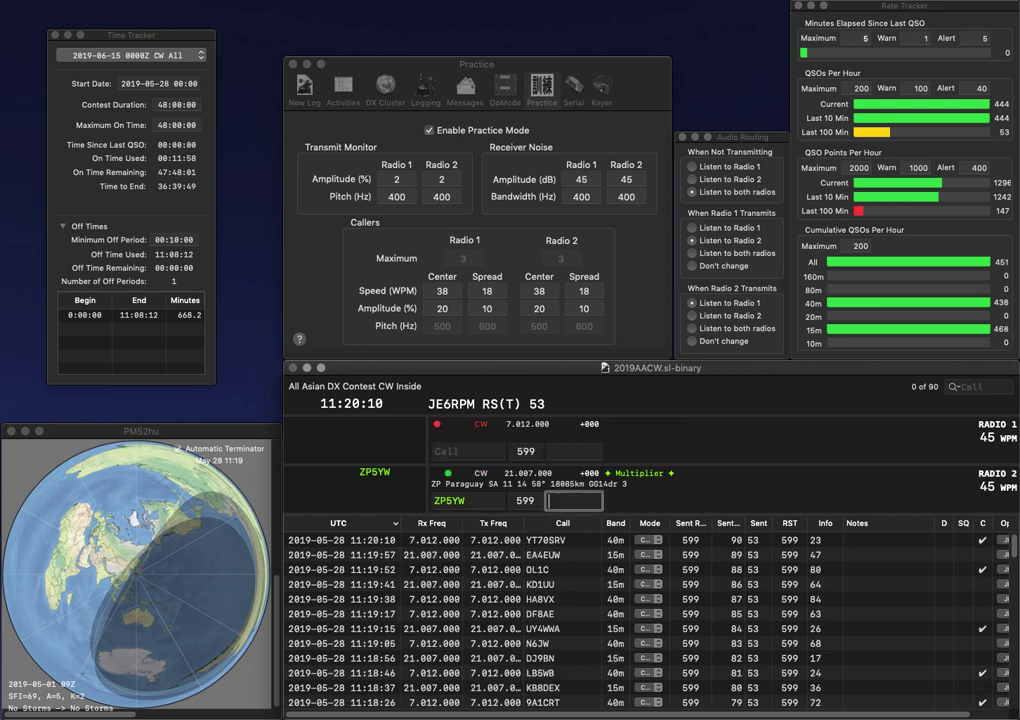
type("94")
key("Return")
Step: Answer the Radio 1 caller, correct the call to K1TGF and send its exchange
type("K1TG")
type("X")
key("Return")
key("Up")
type("F")
key("BackSpace")
key("BackSpace")
type("F")
key("Return")
type("UB8")
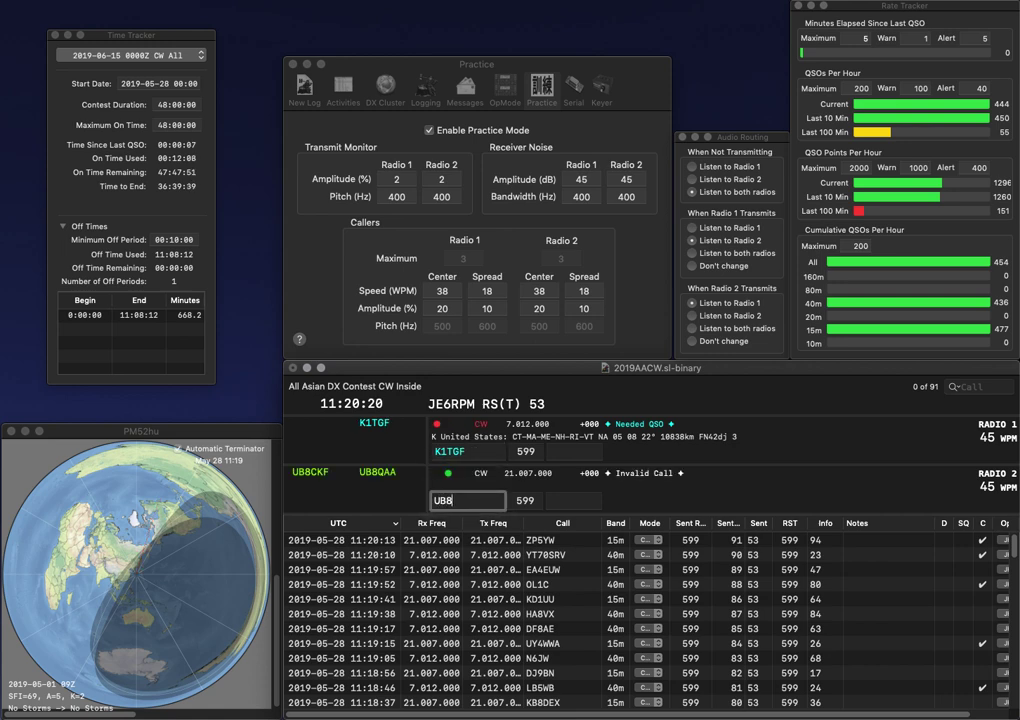
type("P")
key("Return")
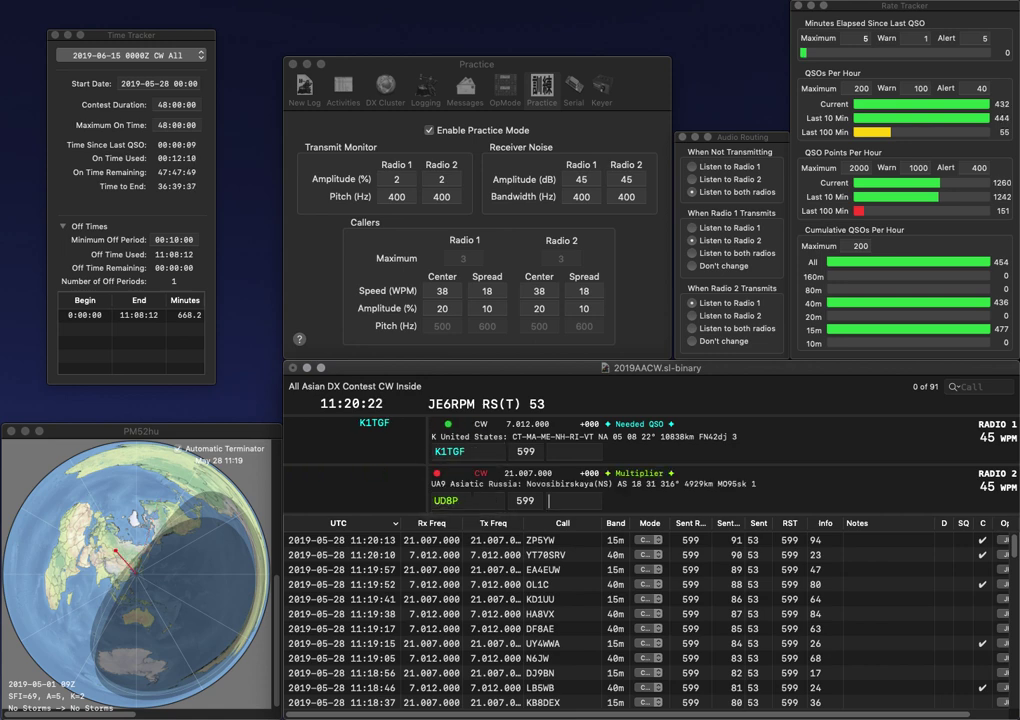
type("72")
key("Return")
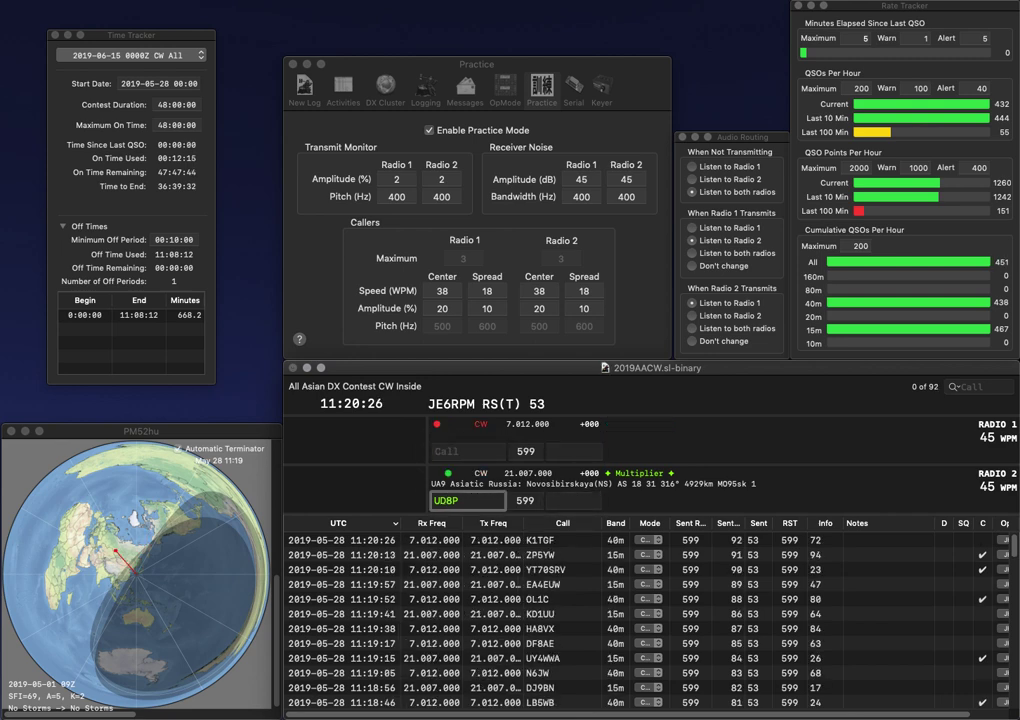
Step: Correct the Radio 2 call to UD9P and answer RQ7M on Radio 1
key("Left")
key("BackSpace")
type("9")
key("Return")
type("RQ7M")
key("Return")
key("Tab")
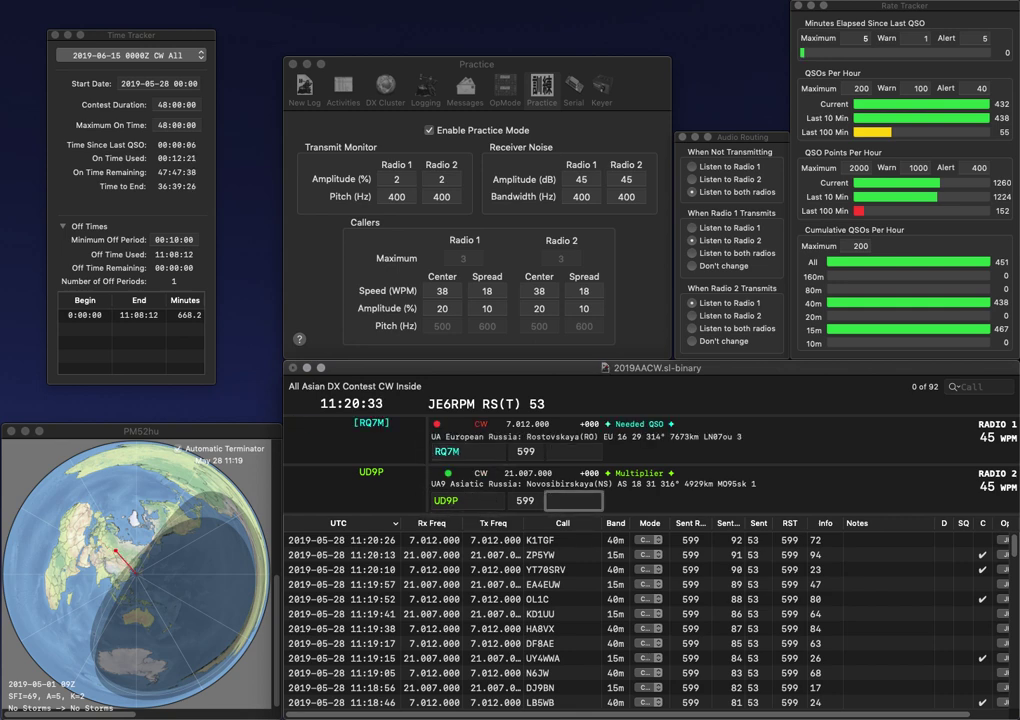
type("10")
key("Return")
type("74")
key("Return")
type("WA2IIE")
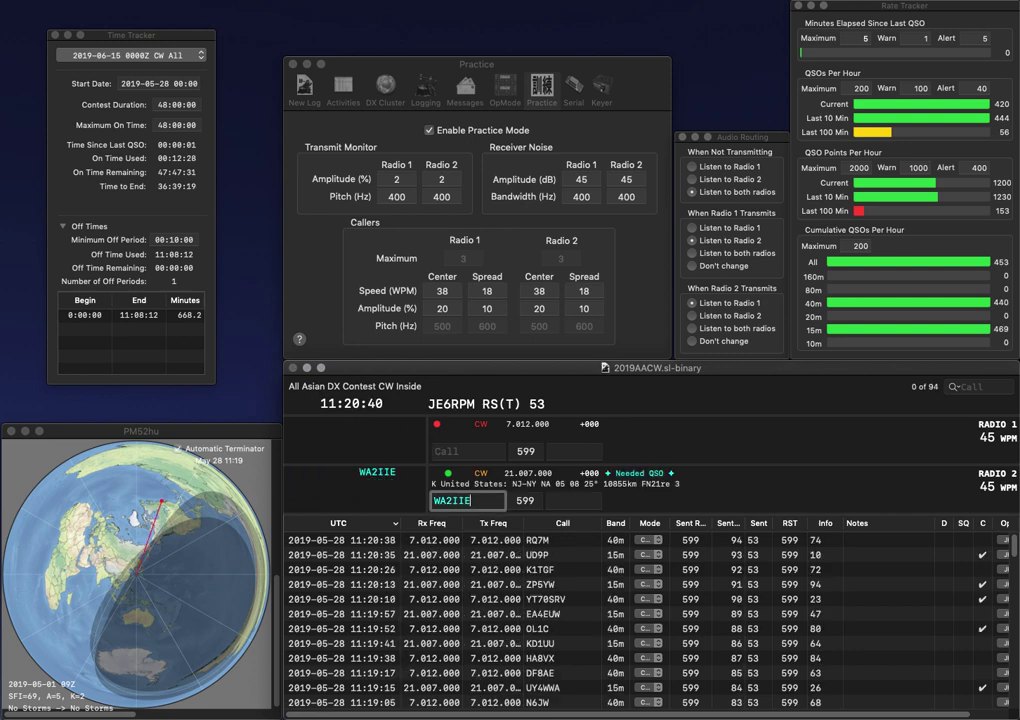
key("Return")
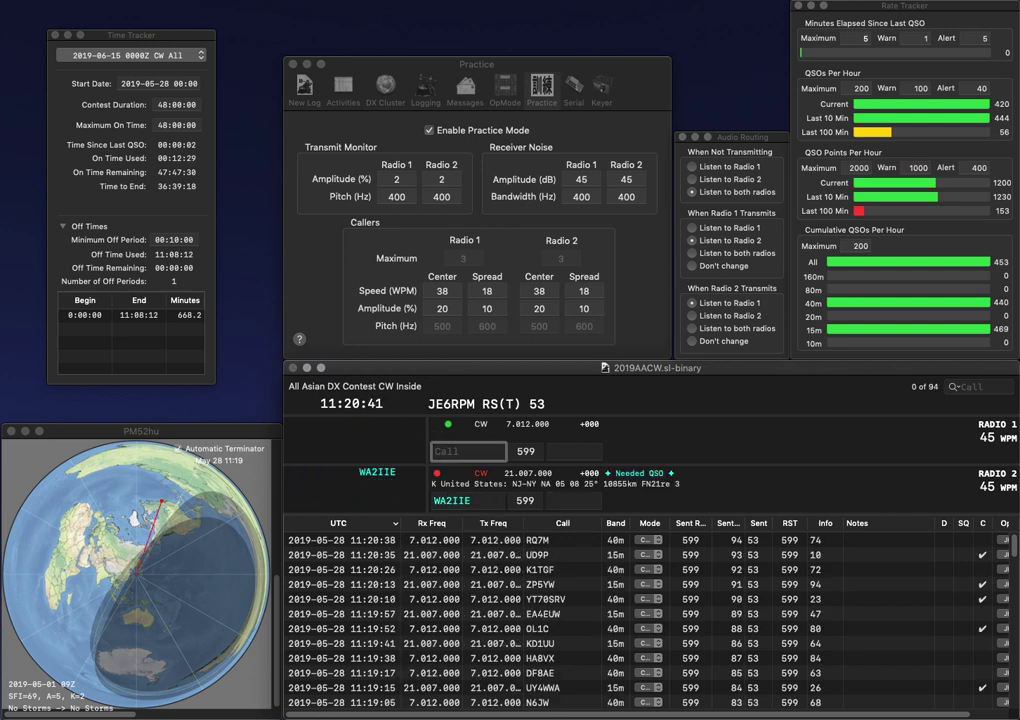
type("HB9E")
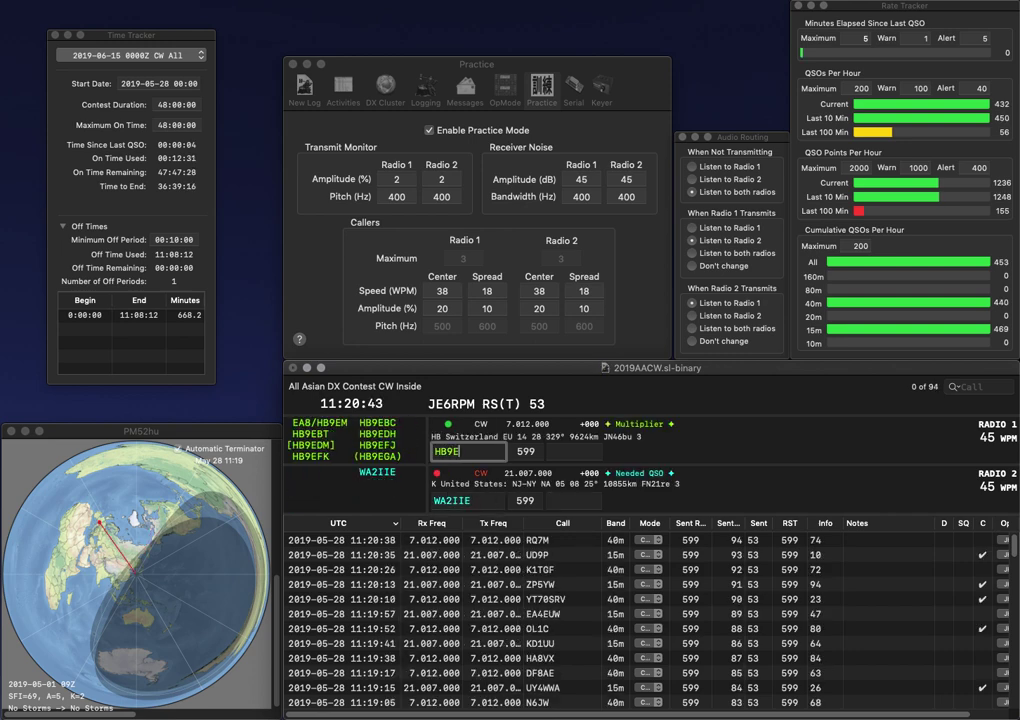
type("HV")
key("Return")
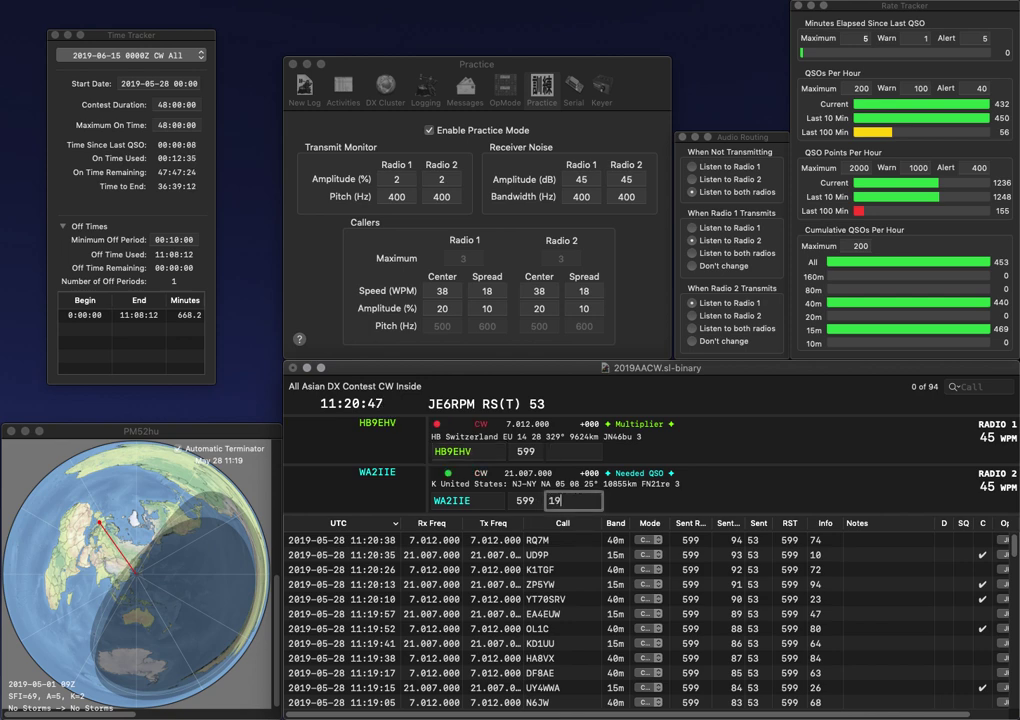
key("Return")
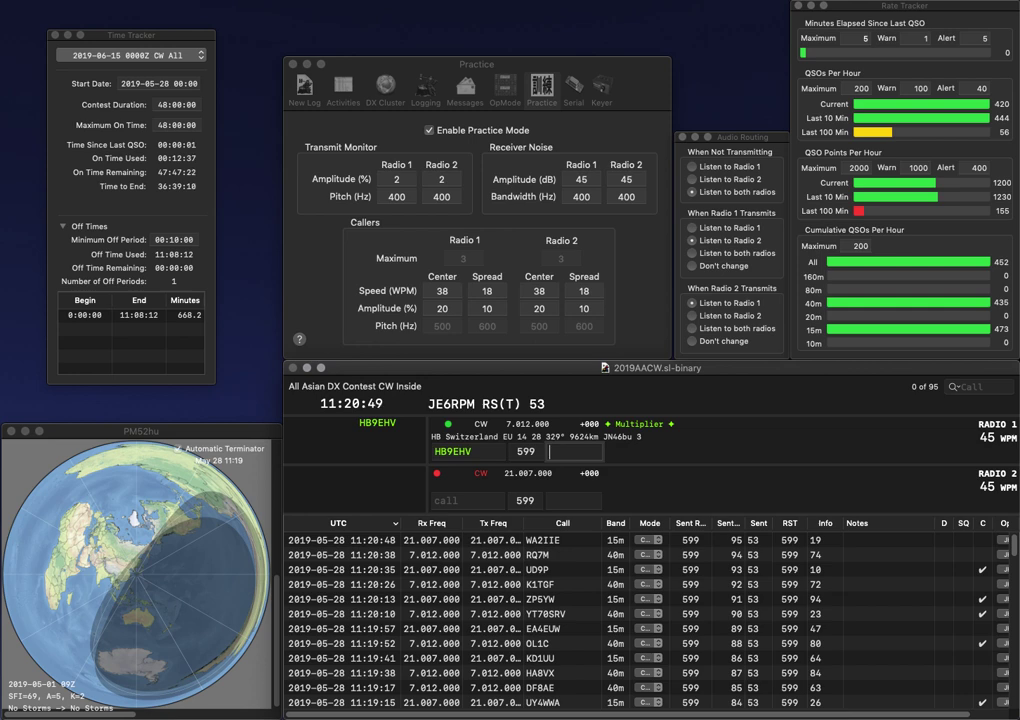
type("5")
key("Return")
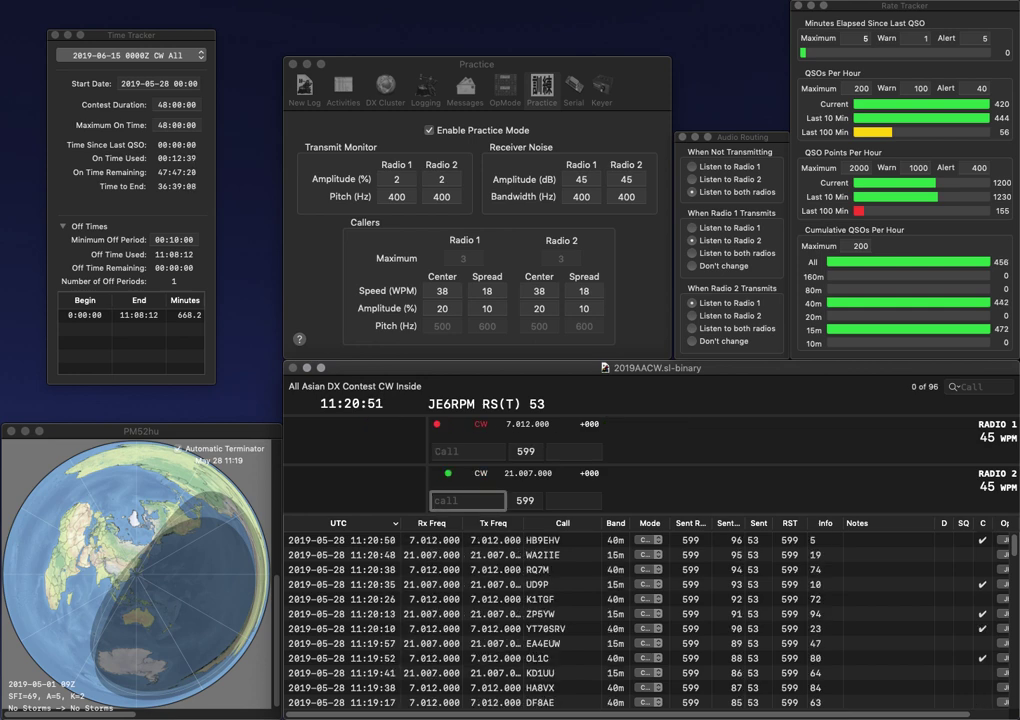
Step: Send the partial call SP on Radio 2 and the partial call M6 on Radio 1
type("SP")
key("Return")
type("K")
type("6")
key("Return")
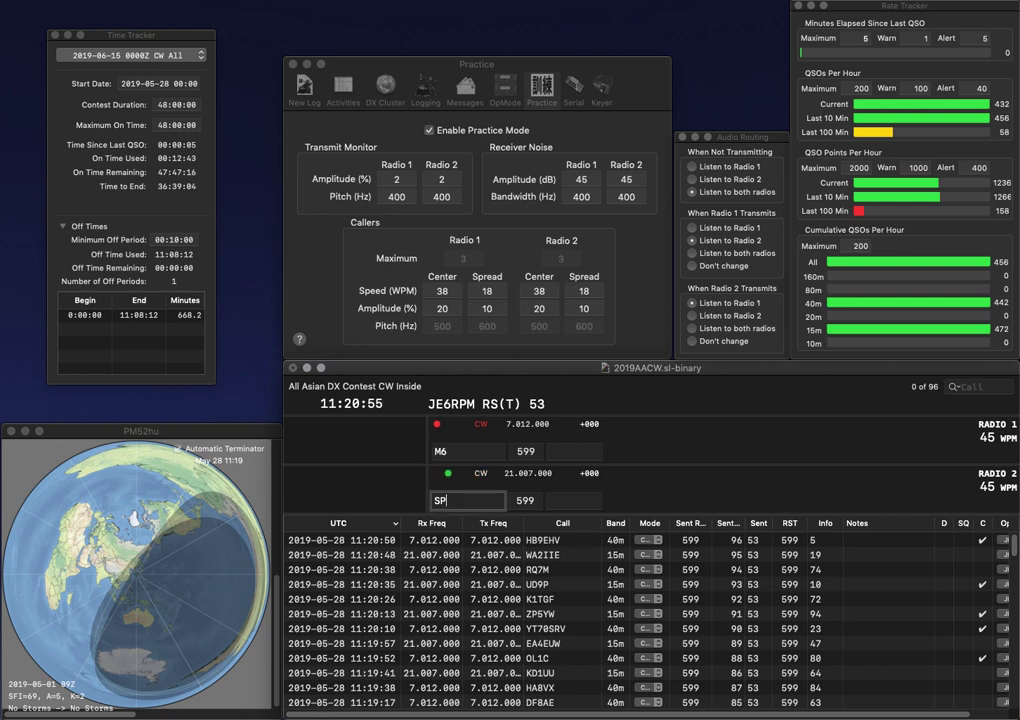
key("BackSpace")
type("W")
key("Return")
type("SSV")
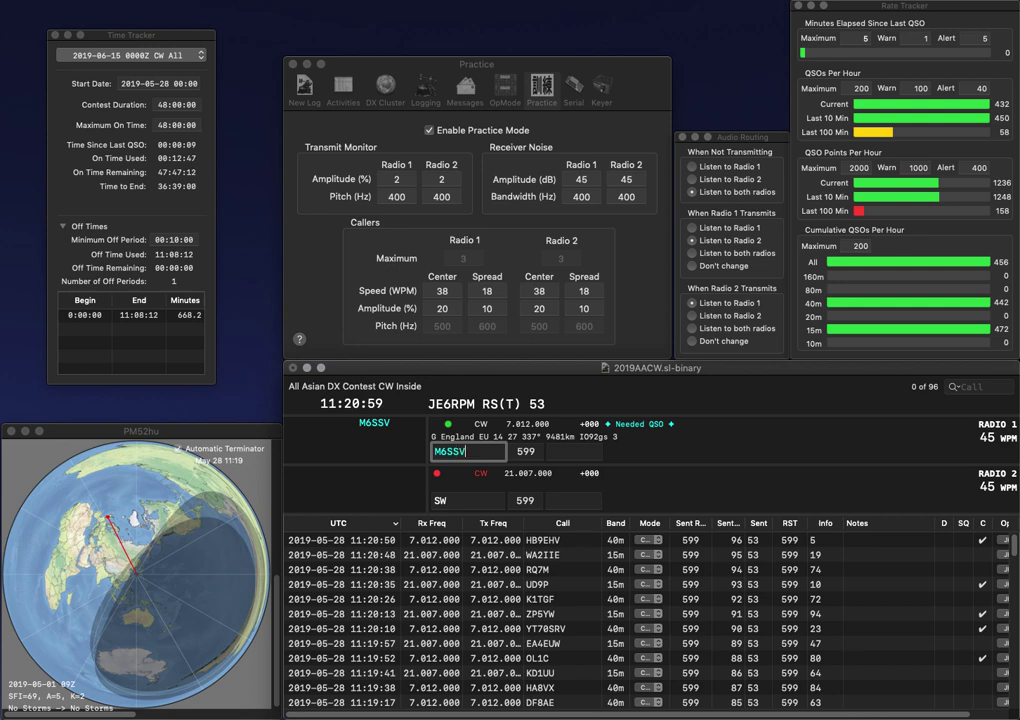
key("Return")
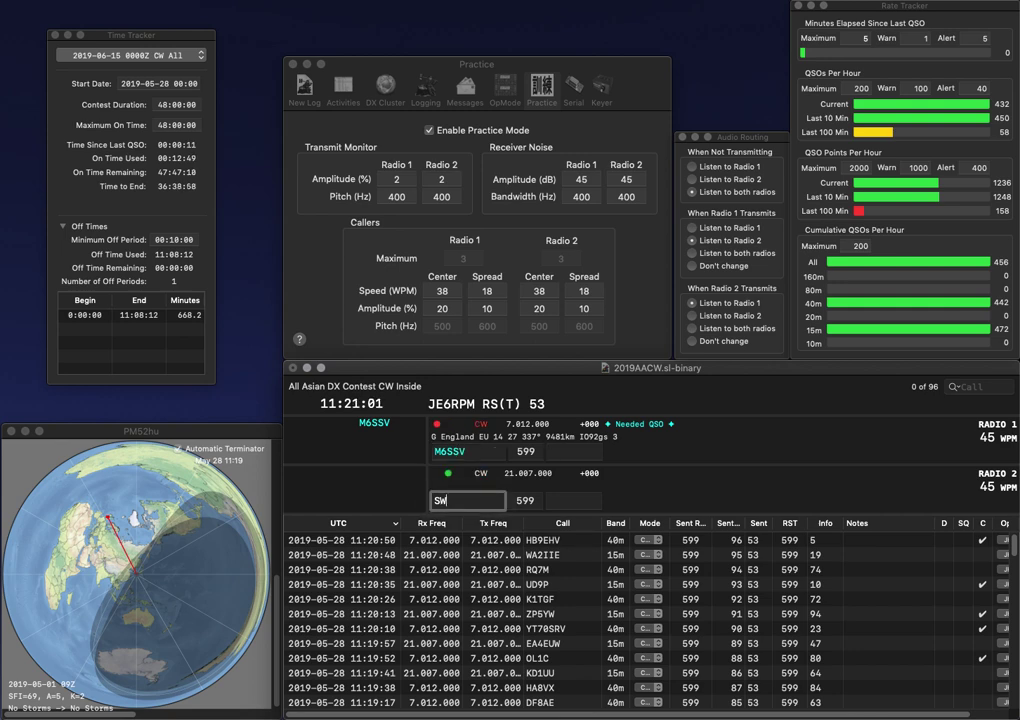
Step: Correct the Radio 2 call to SJ3A and send its exchange
key("BackSpace")
type("J3A")
key("Return")
Step: Log M6SSV on Radio 1 with received exchange 30 and SJ3A on Radio 2 with 47
type("30")
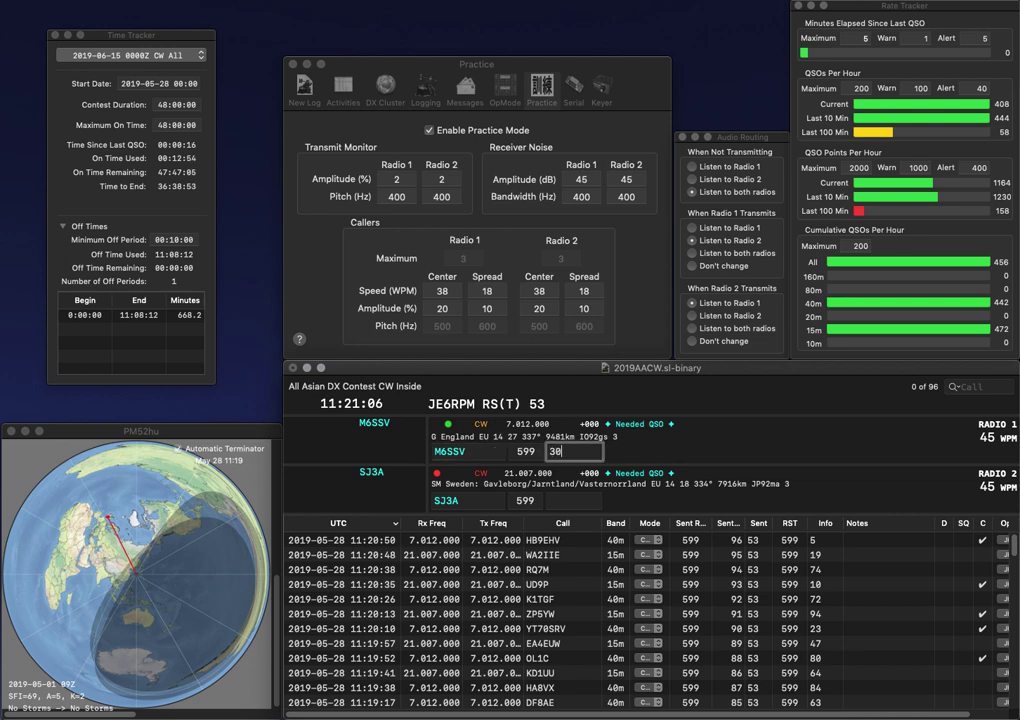
key("Return")
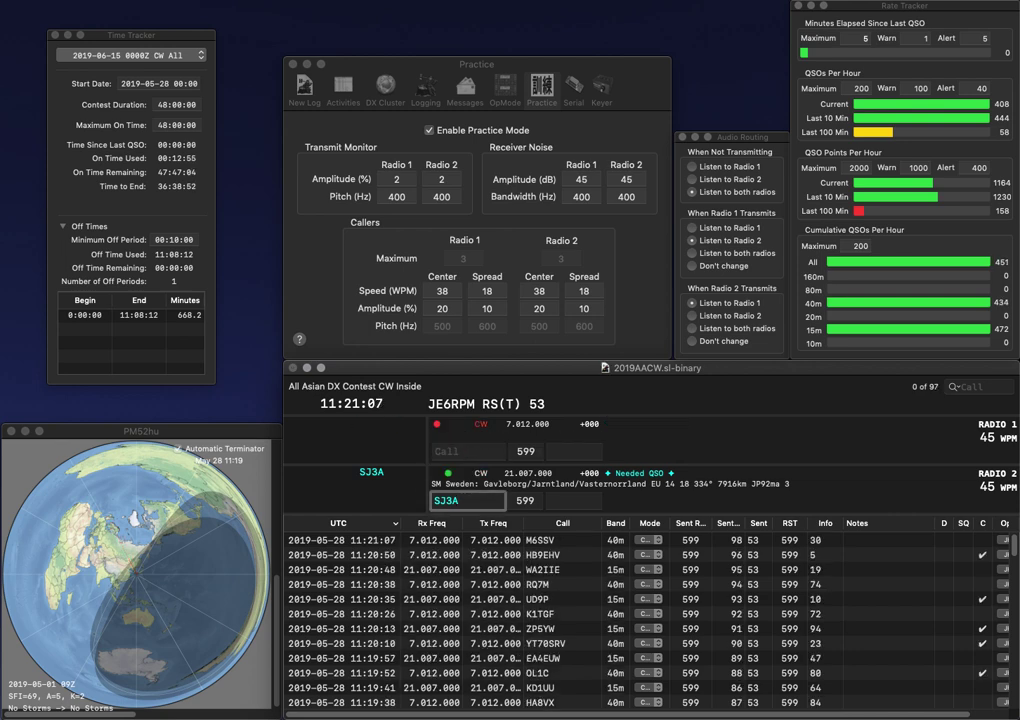
type("47")
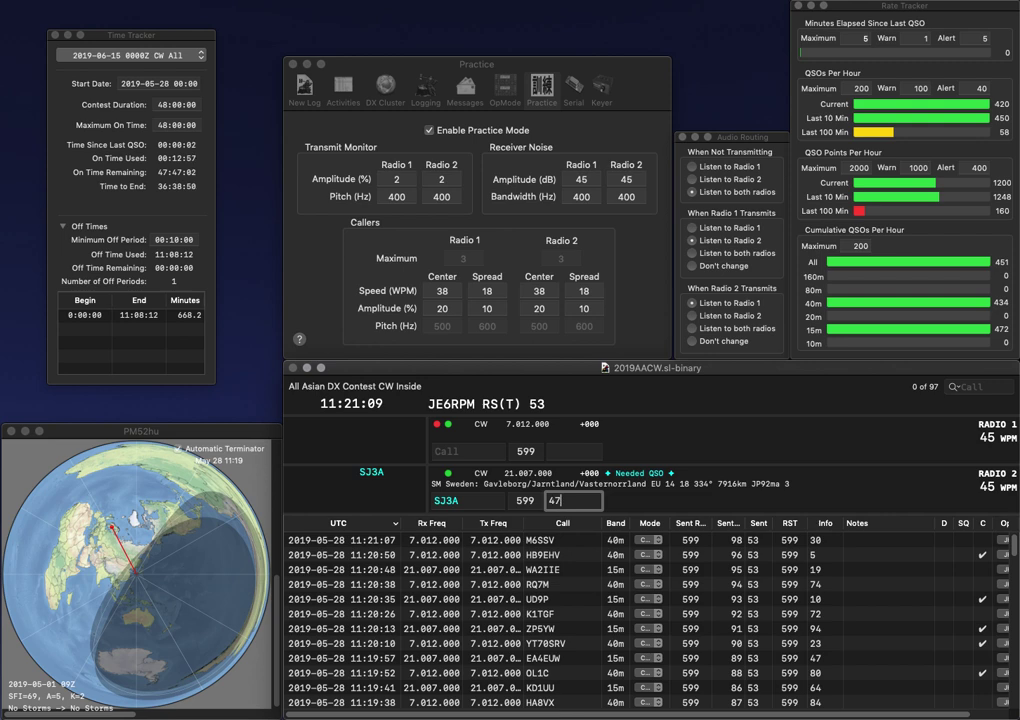
key("Return")
type("IV3BMV")
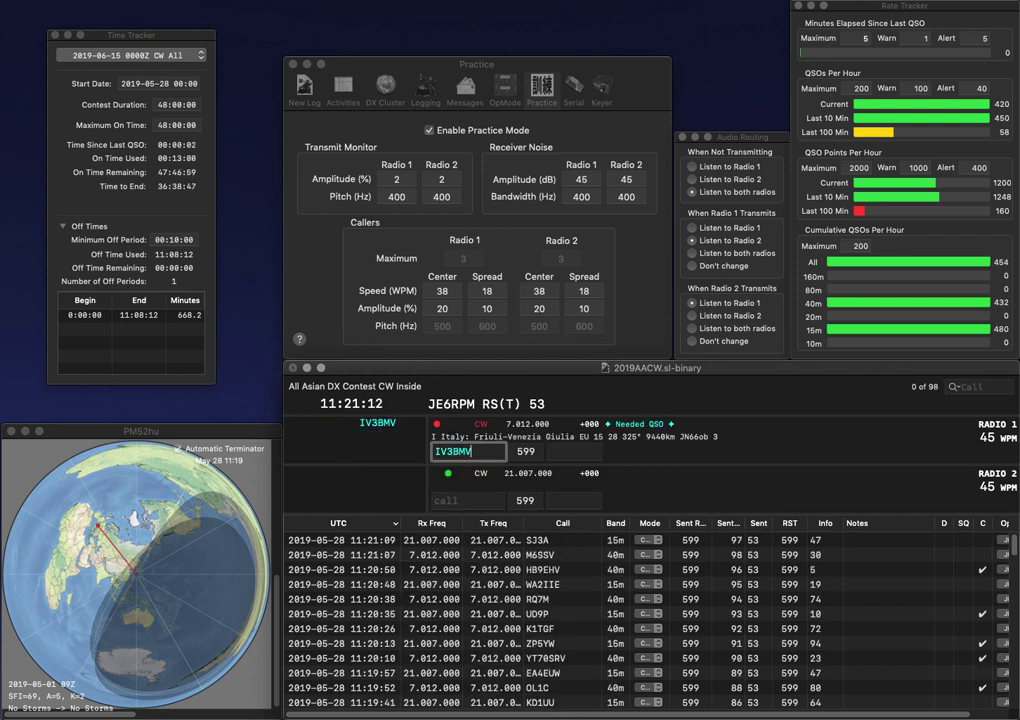
key("Return")
type("N7RN")
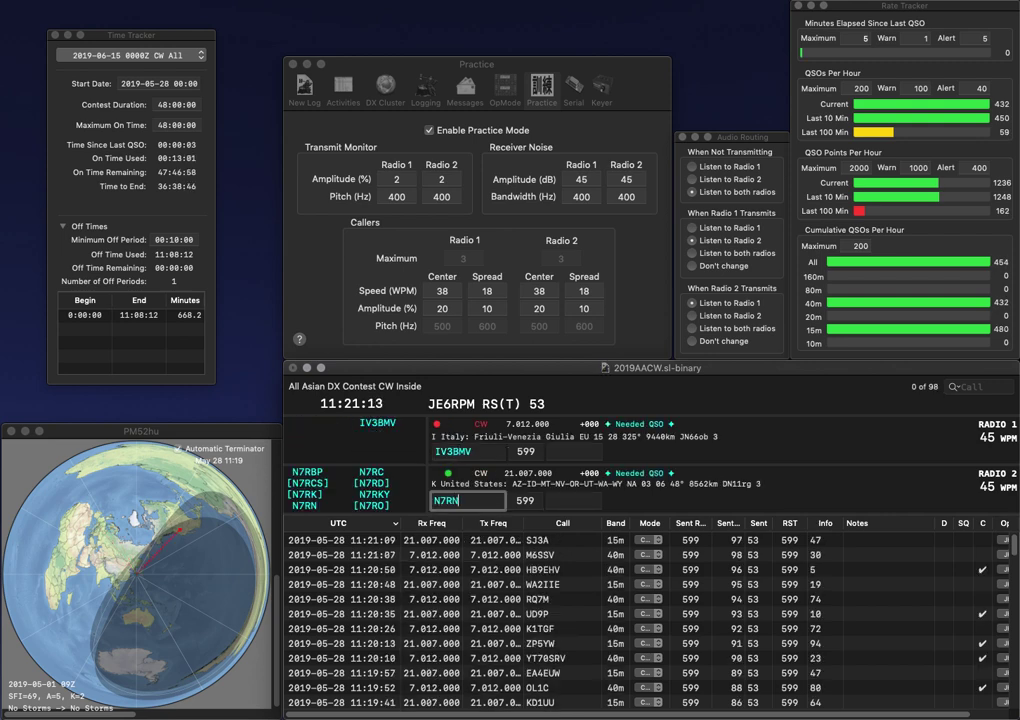
key("Return")
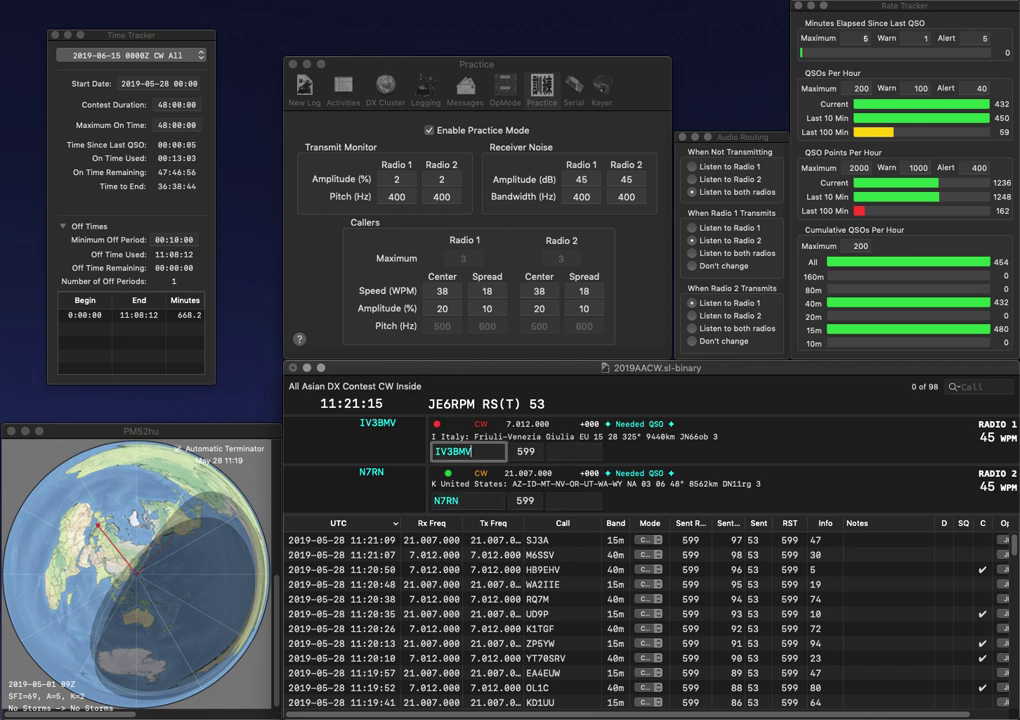
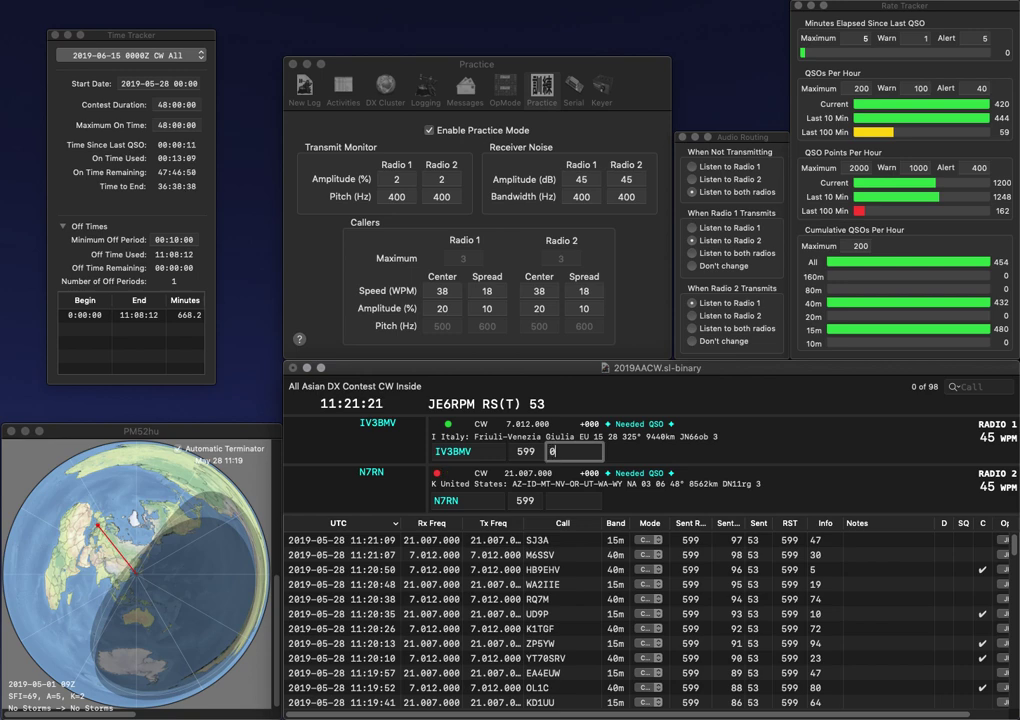
key("Return")
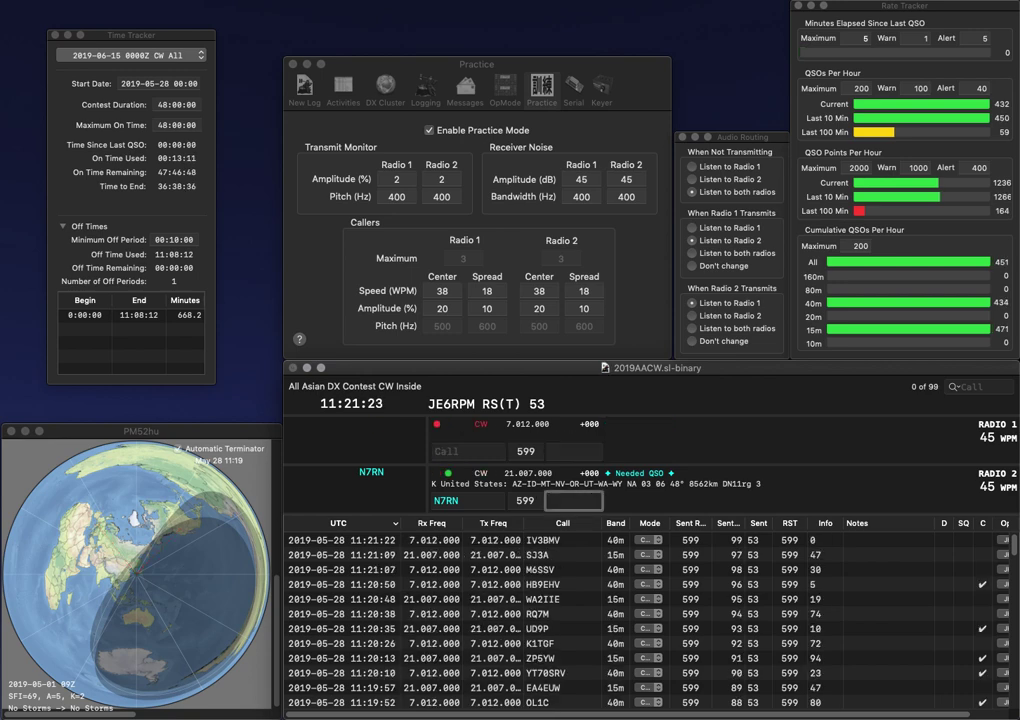
type("39")
key("Return")
key("Return")
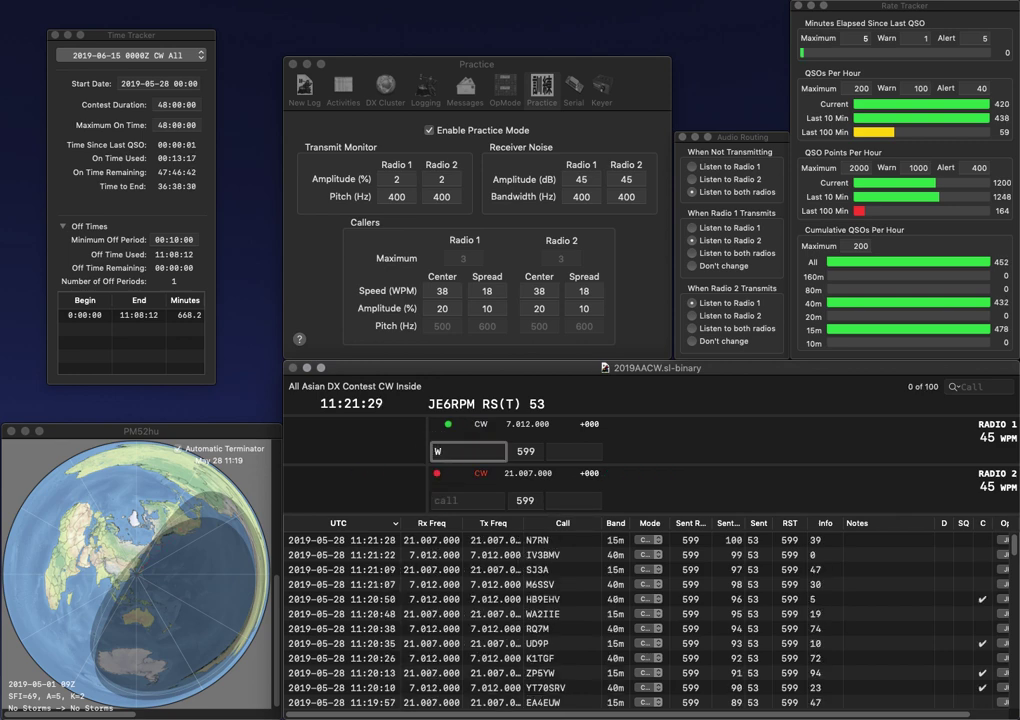
Step: Answer WA2FAX on Radio 1 and KO4W on Radio 2, sending each the exchange
type("A2FAX")
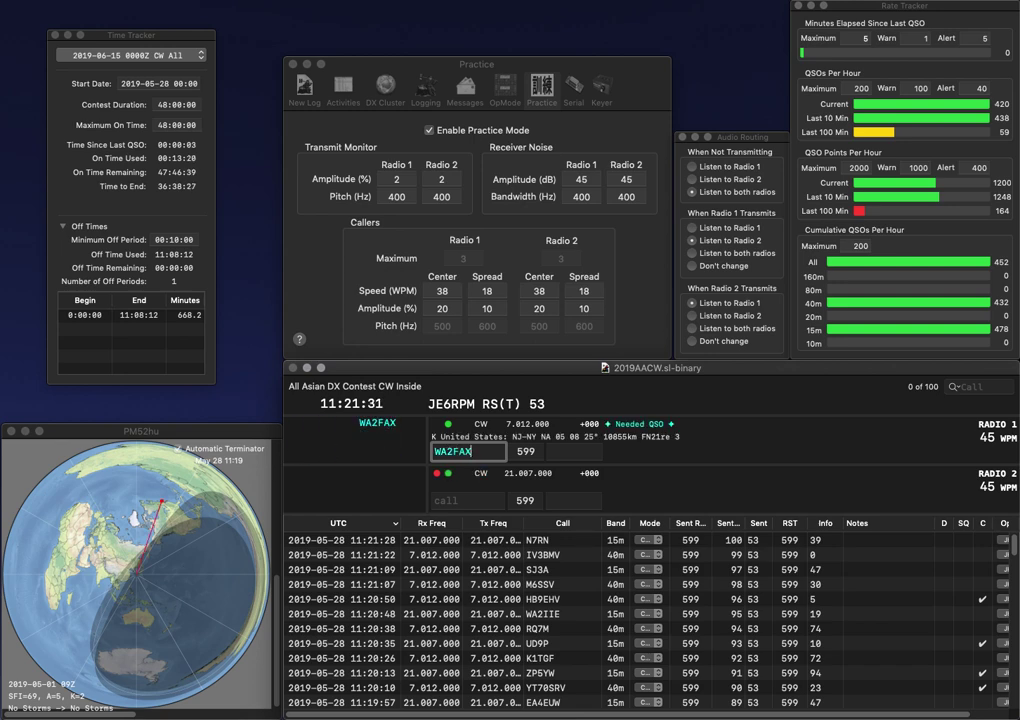
key("Down")
key("Return")
key("Up")
key("Return")
key("Down")
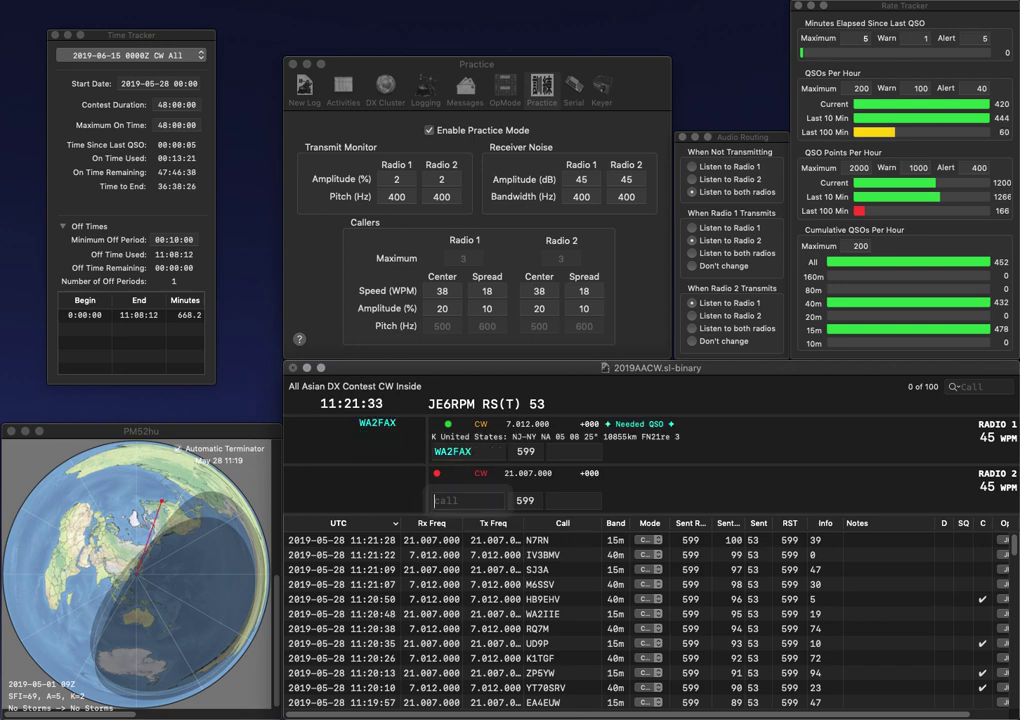
type("KO4W")
key("Return")
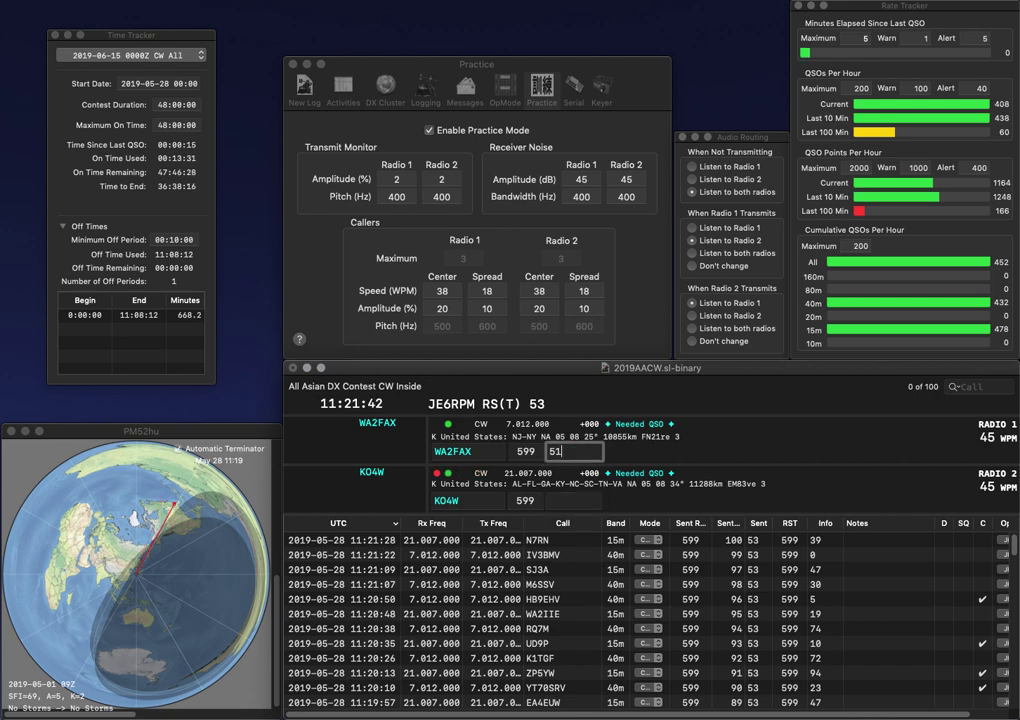
Step: Log WA2FAX on Radio 1 with received exchange 51 and KO4W on Radio 2 with 78
key("Return")
type("78")
key("Return")
type("W")
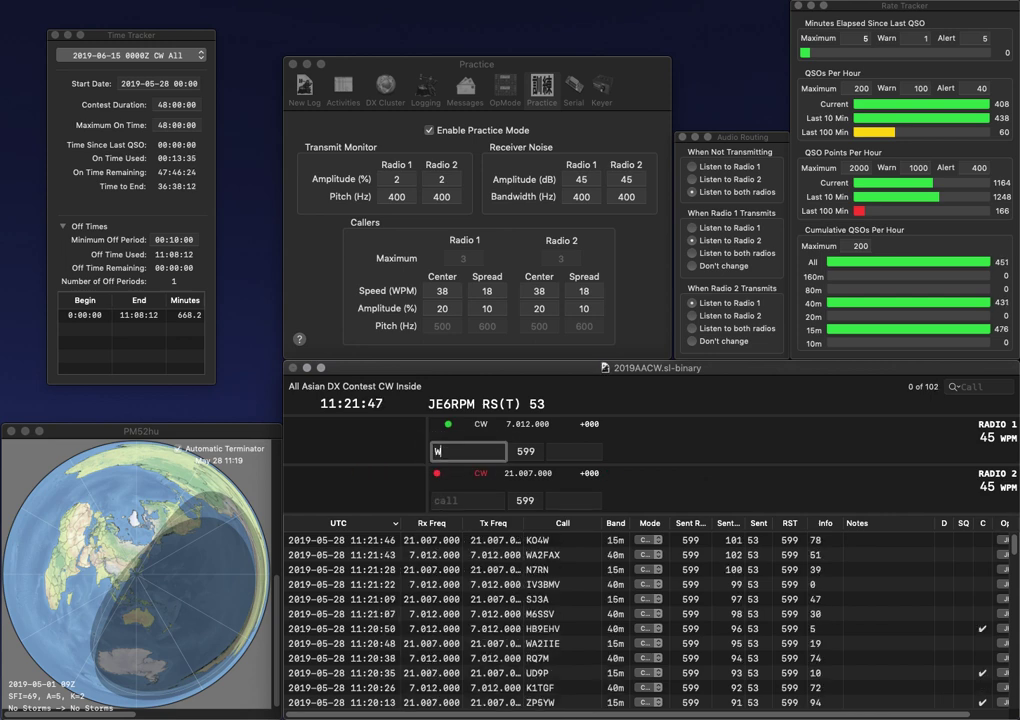
type("A9R")
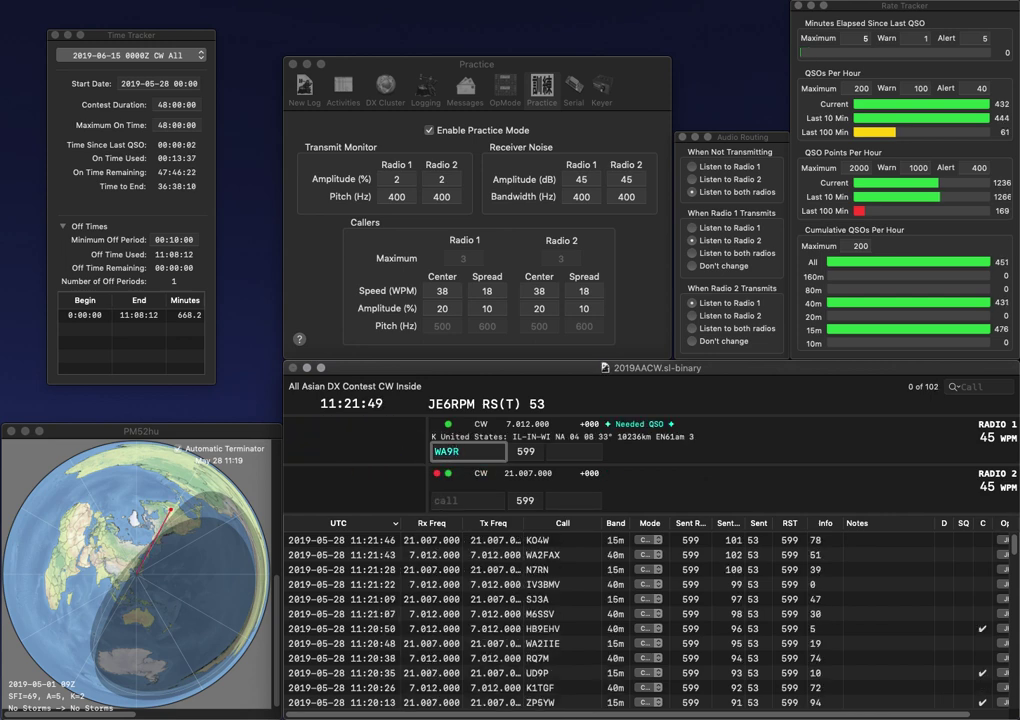
key("BackSpace")
key("grave")
type("JA1NRQ")
key("Return")
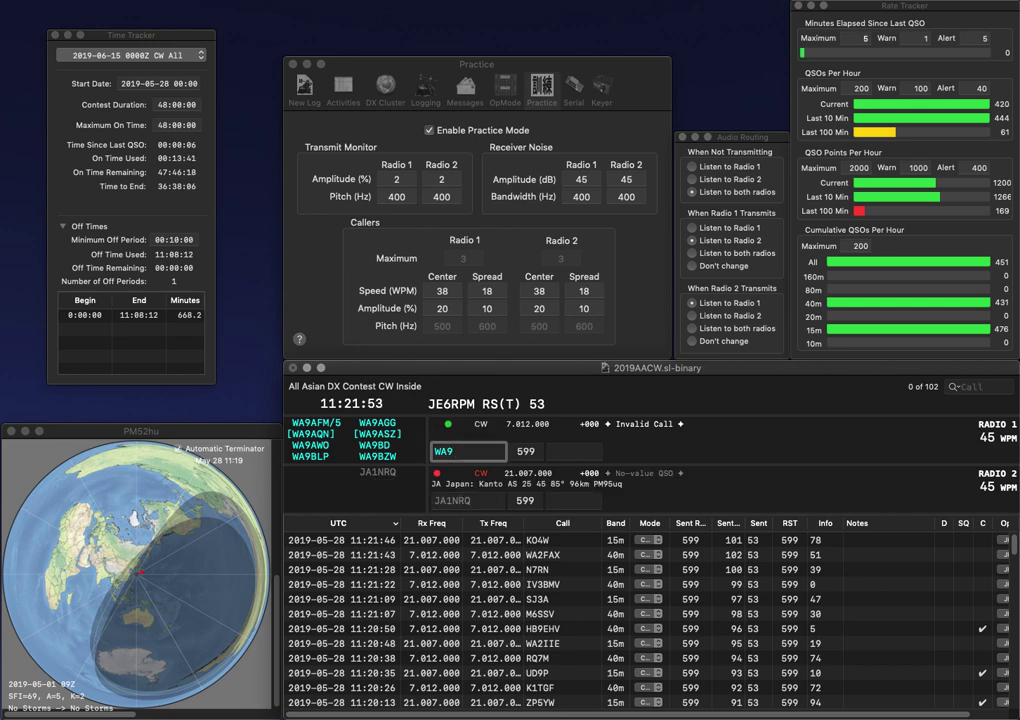
Step: Complete the Radio 1 call as WA9URF and send its exchange
type("UR")
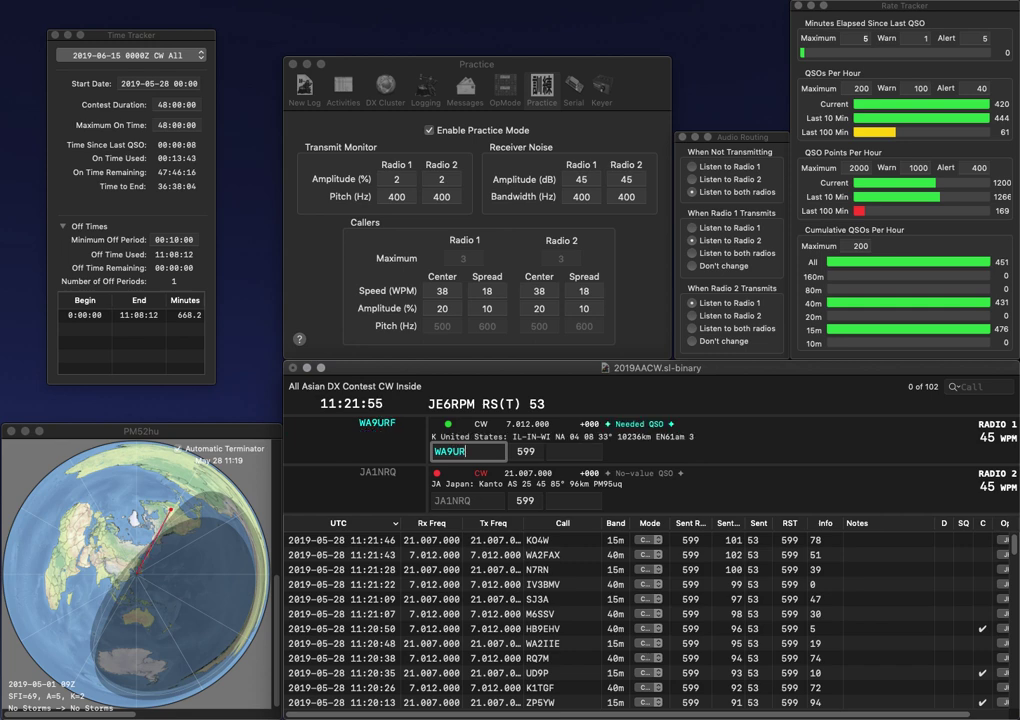
type("F")
key("Return")
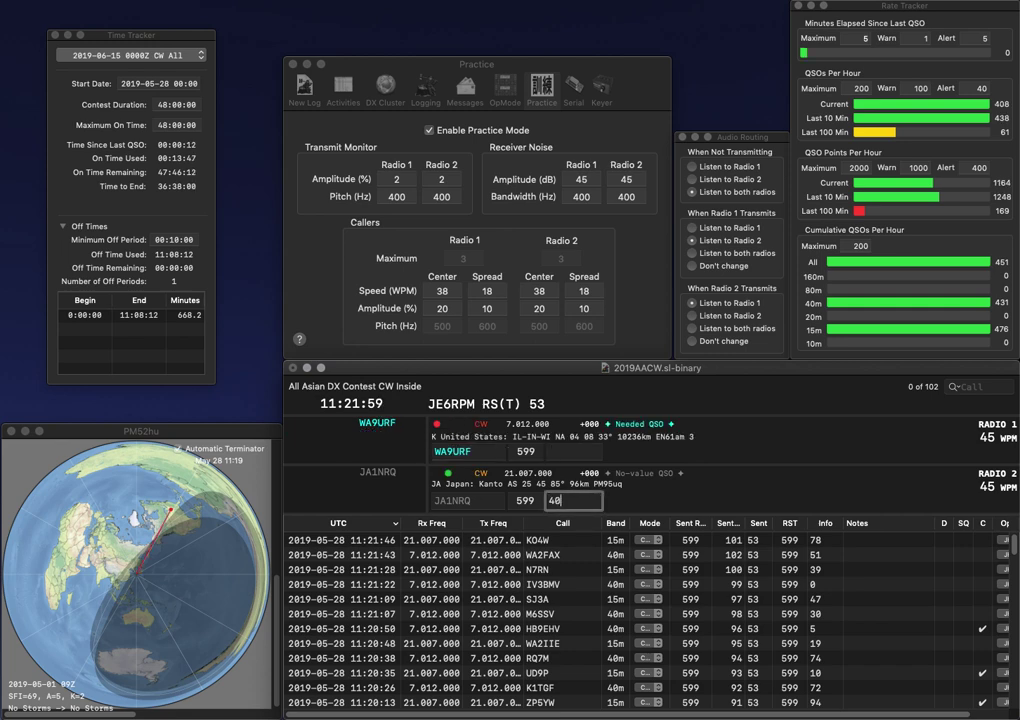
Step: Log JA1NRQ on Radio 2 with received exchange 40 and WA9URF on Radio 1 with 87
key("Return")
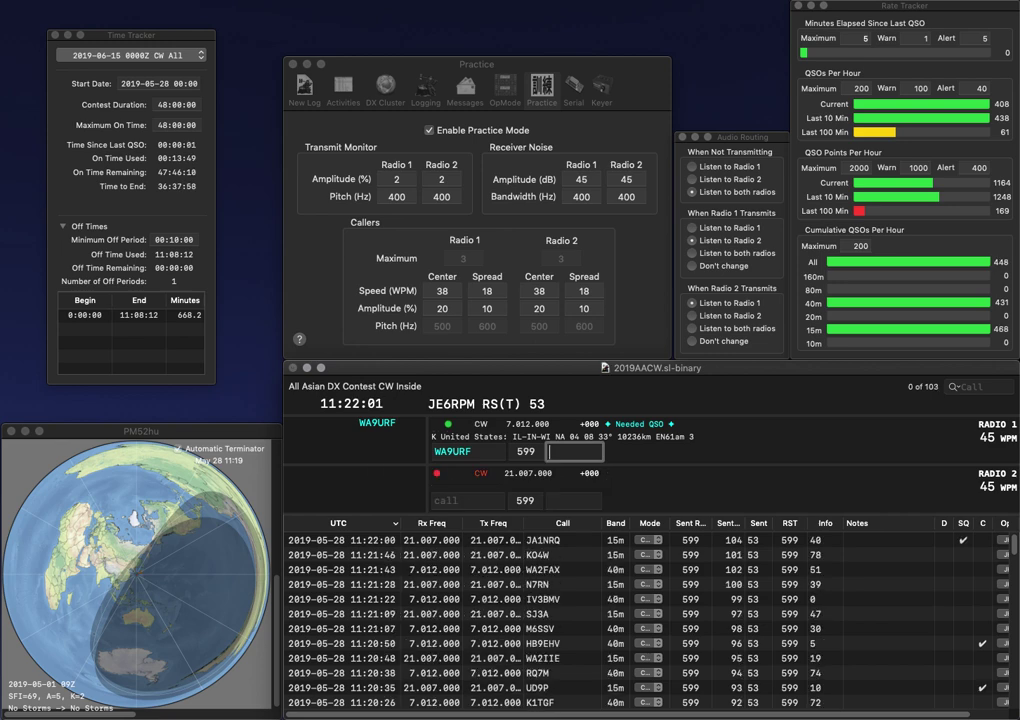
type("87")
key("Return")
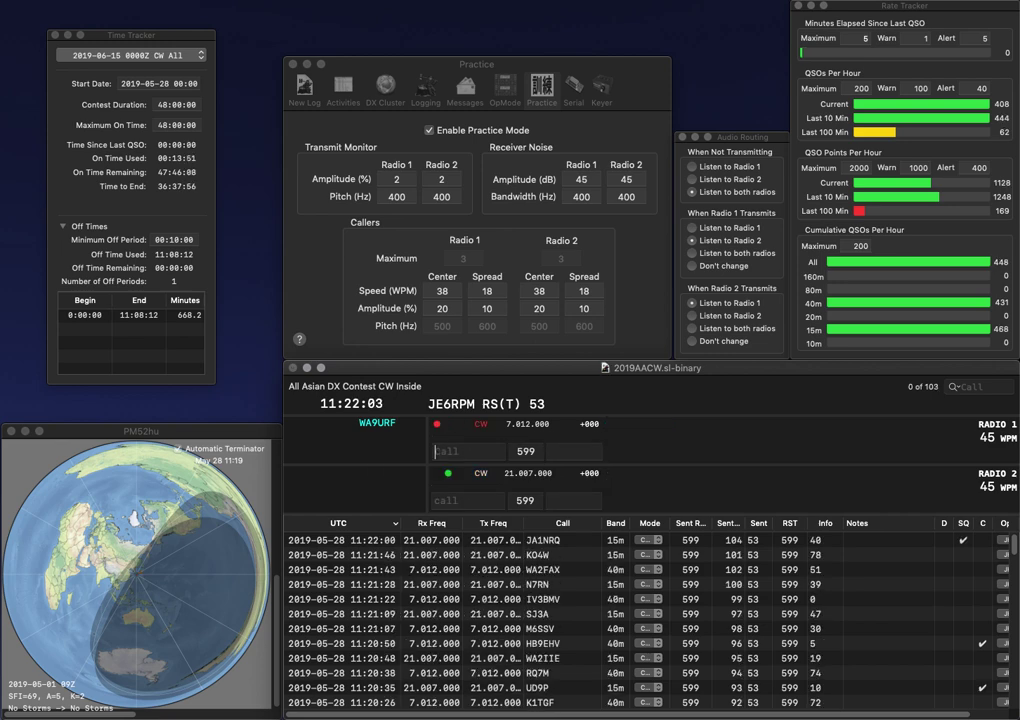
Step: Send the call D1EKC on Radio 2 and answer LZ5IL on Radio 1
type("D1EKC")
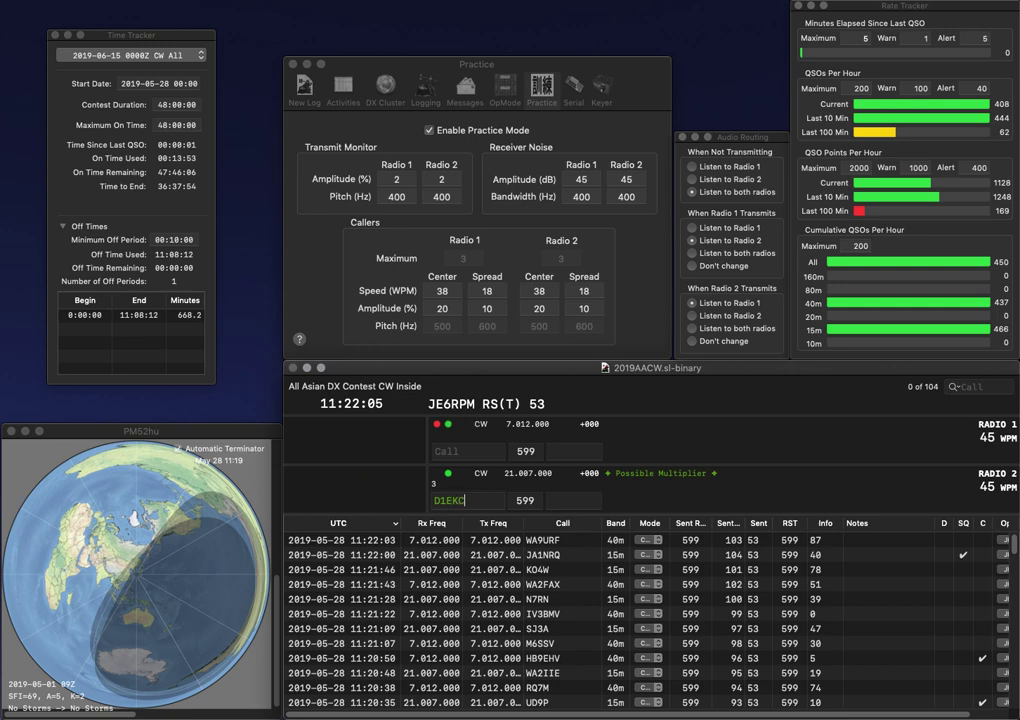
key("Return")
key("Down")
key("Return")
type("LZ5IL")
key("Return")
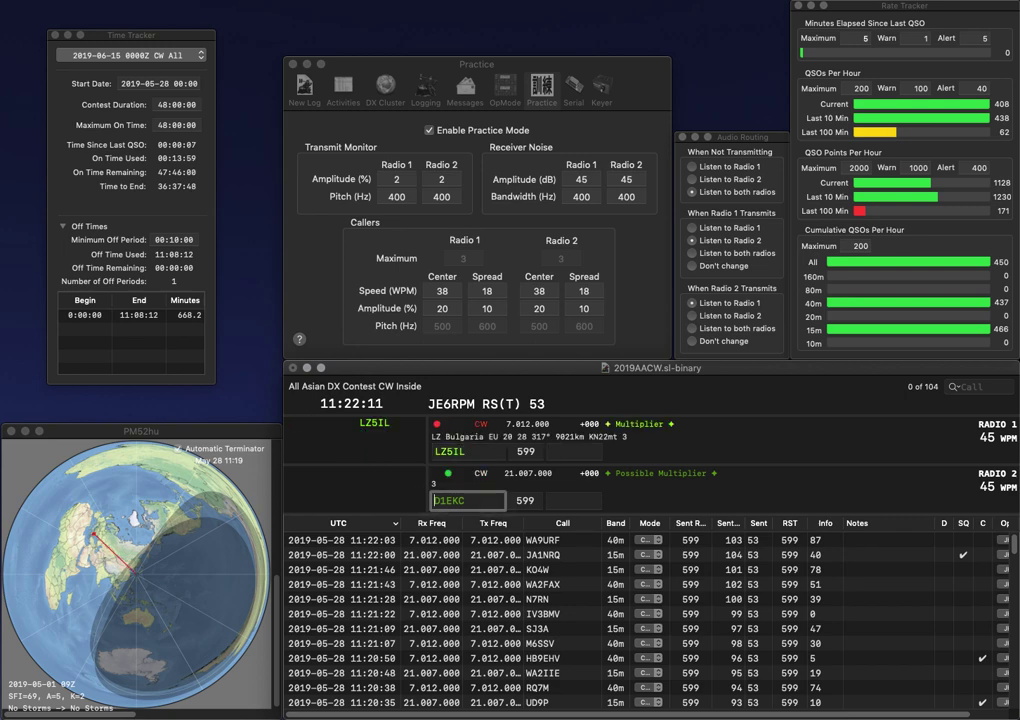
key("Delete")
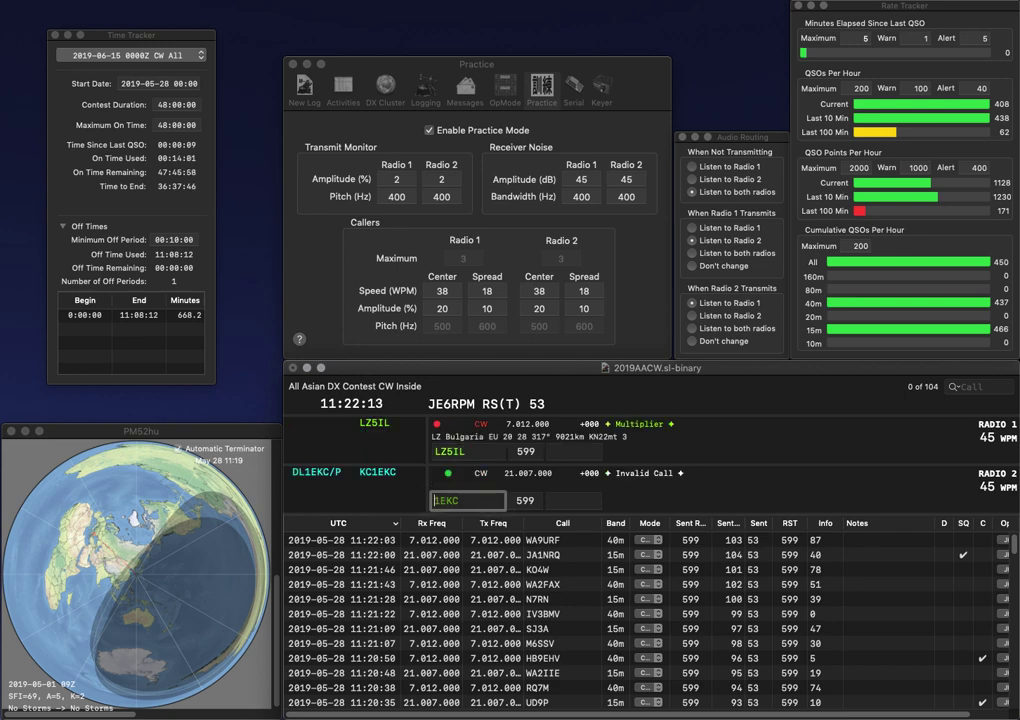
type("KC")
key("Return")
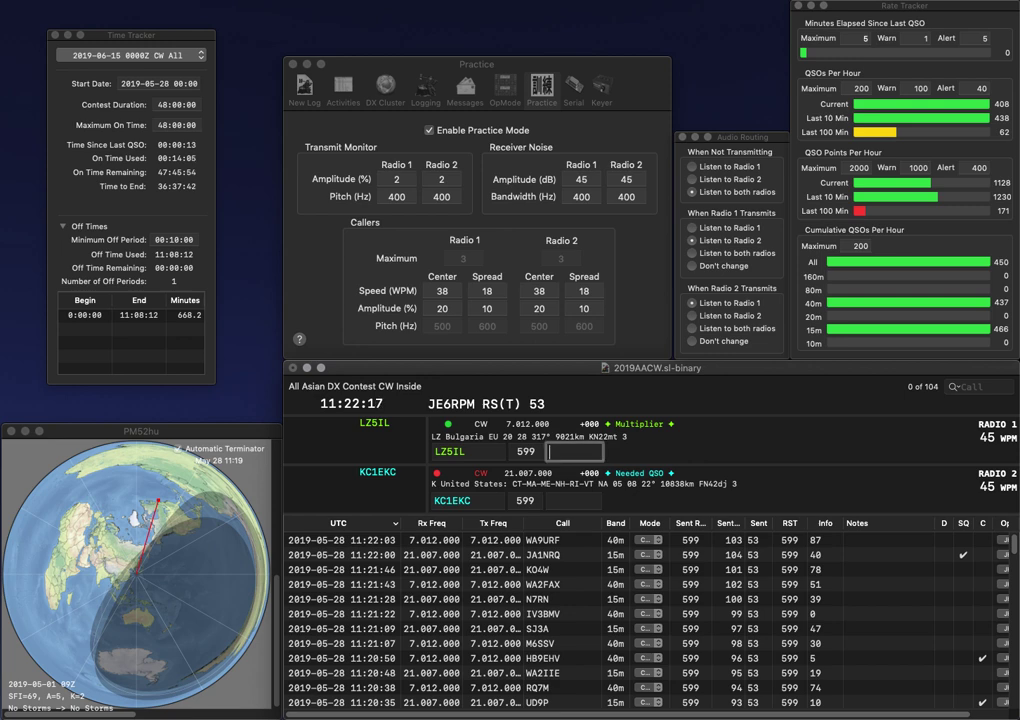
type("59")
key("Return")
type("97")
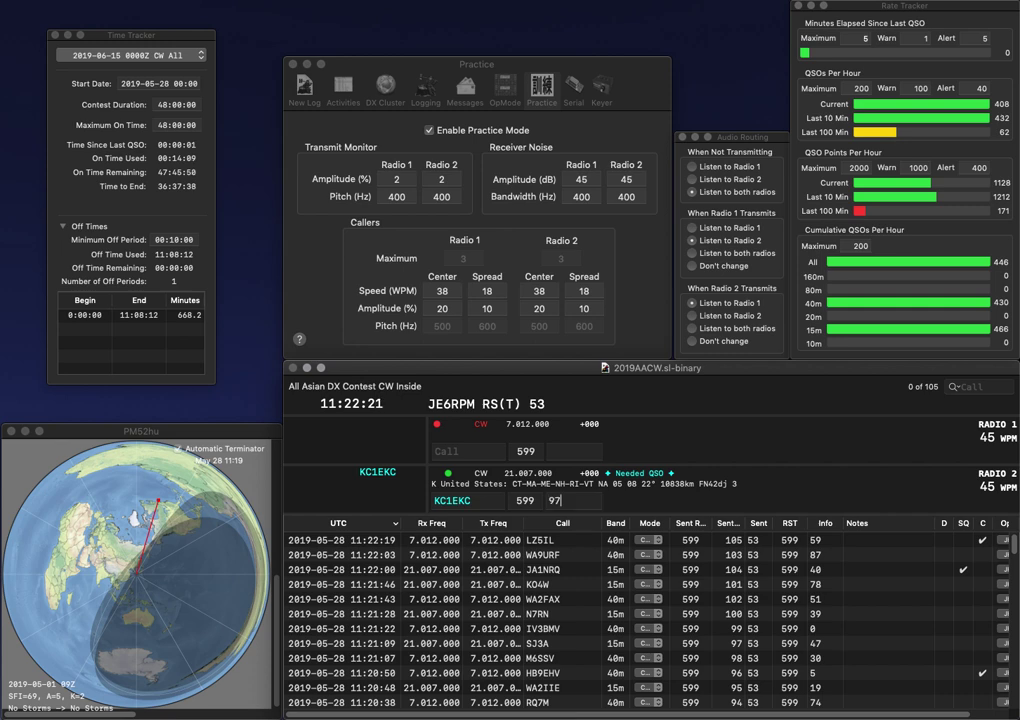
key("Return")
Step: Answer ZL1IF on Radio 1 and GB2GP on Radio 2, sending each the exchange
type("ZL1IF")
key("Return")
type("G6")
type("2GP")
key("Return")
Step: Log ZL1IF on Radio 1 with received exchange 67 and GB2GP on Radio 2 with 82
key("Tab")
type("67")
key("Return")
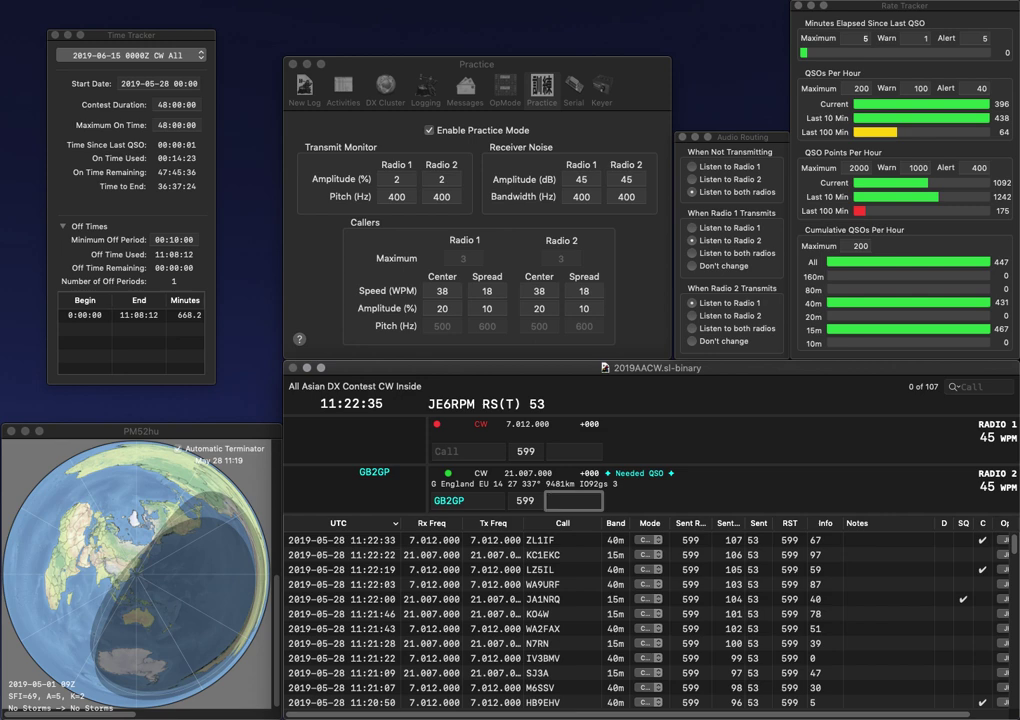
type("82")
key("Return")
Step: Answer EA1DF on Radio 2 and KC8YRK on Radio 1, starting from the partial call KC, sending each the exchange
type("KC")
key("Return")
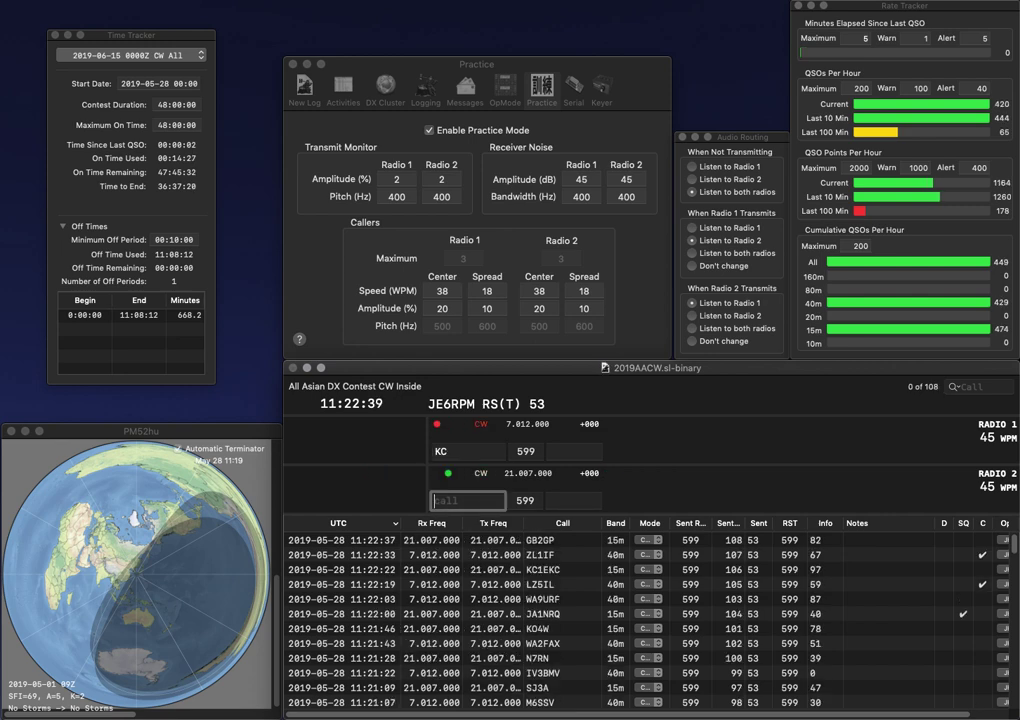
type("EA1DF")
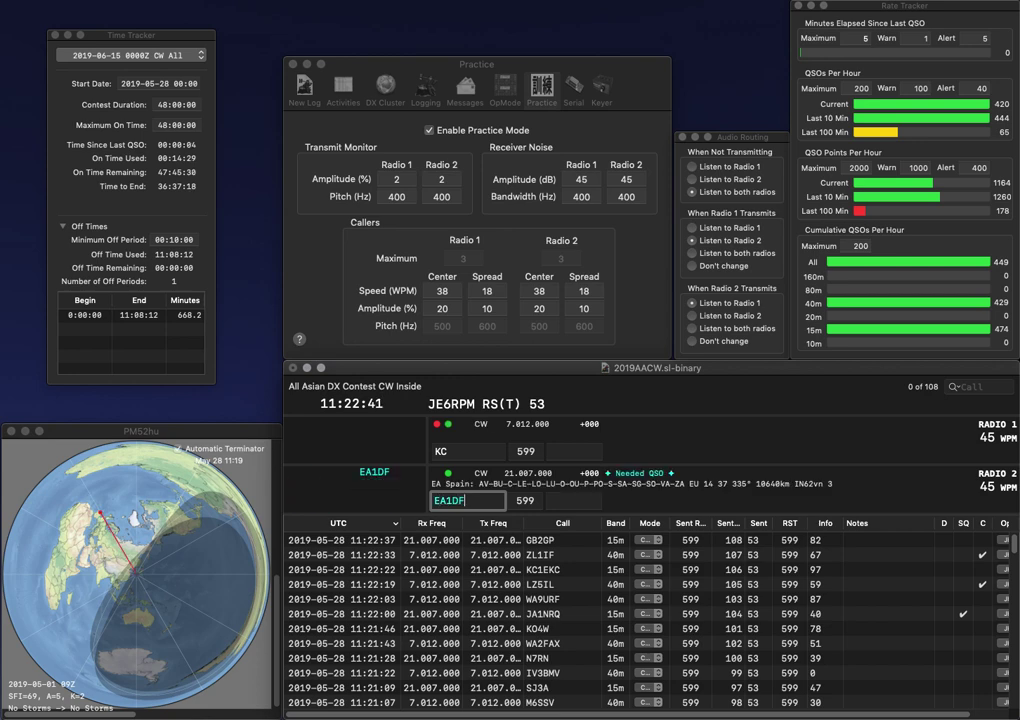
key("Return")
type("8")
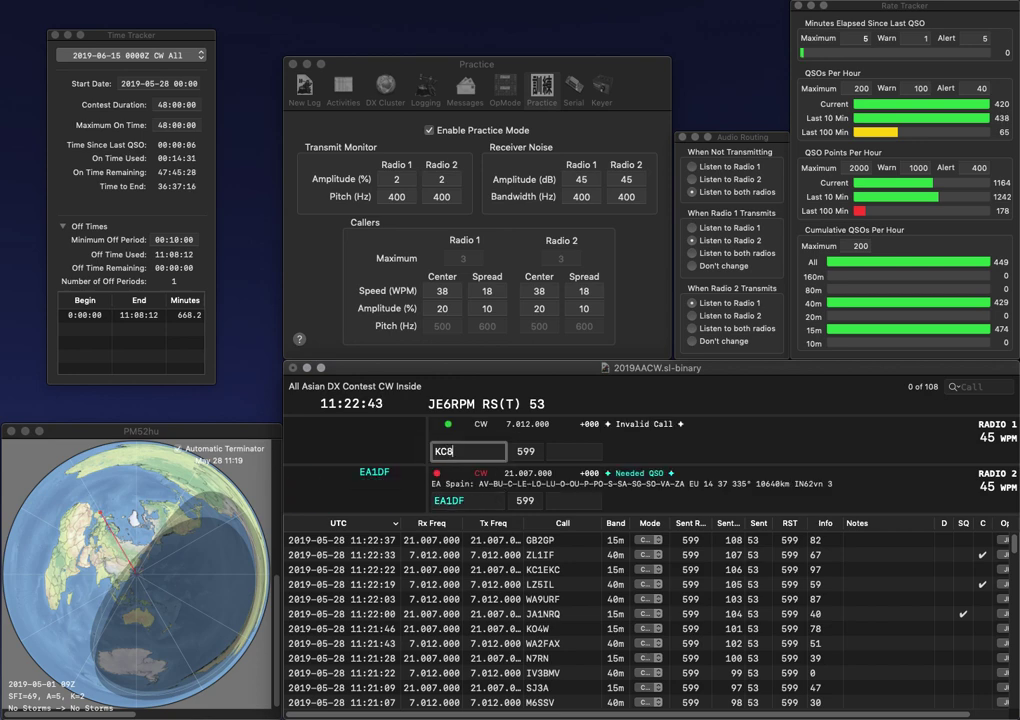
type("YRK")
key("Return")
Step: Log KC8YRK on Radio 1 with received exchange 82 and EA1DF on Radio 2 with 38
type("82")
key("Return")
type("38")
key("Return")
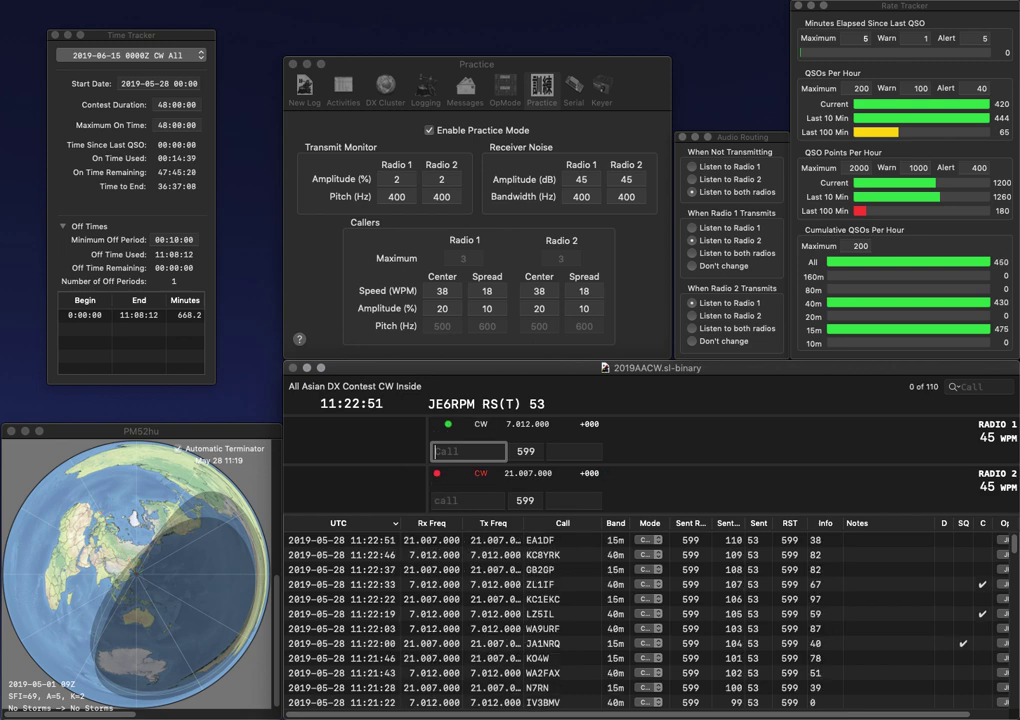
Step: Send the partial call KK on Radio 1 and answer PA7AM on Radio 2 with the exchange
type("OK")
key("BackSpace")
key("BackSpace")
type("KK")
key("Return")
type("WA")
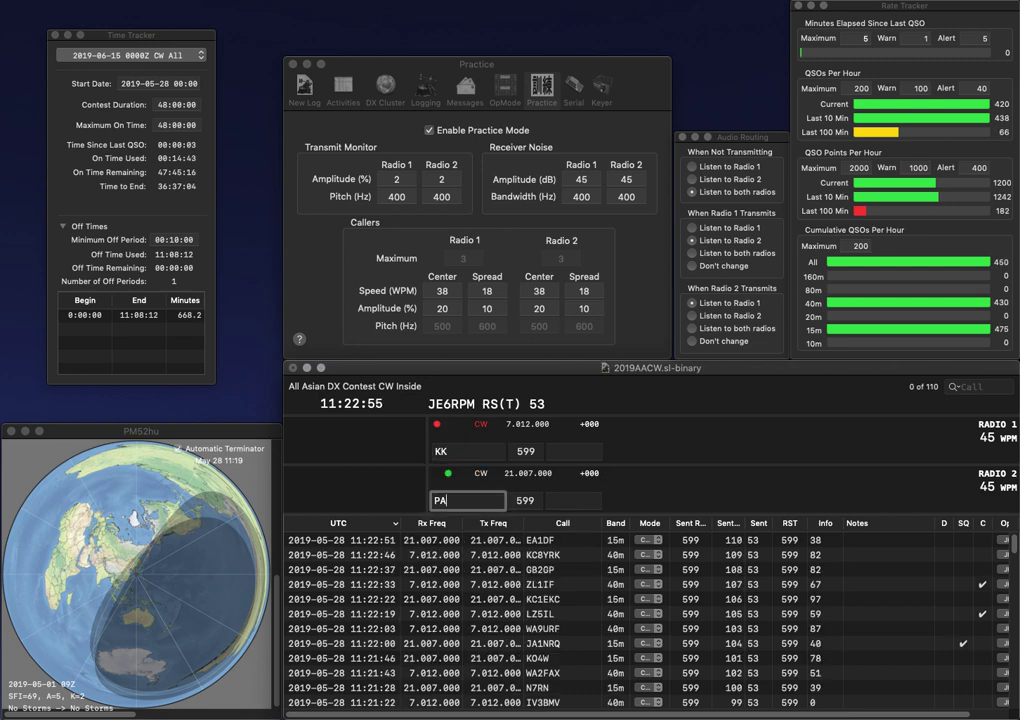
type("7AM")
key("Return")
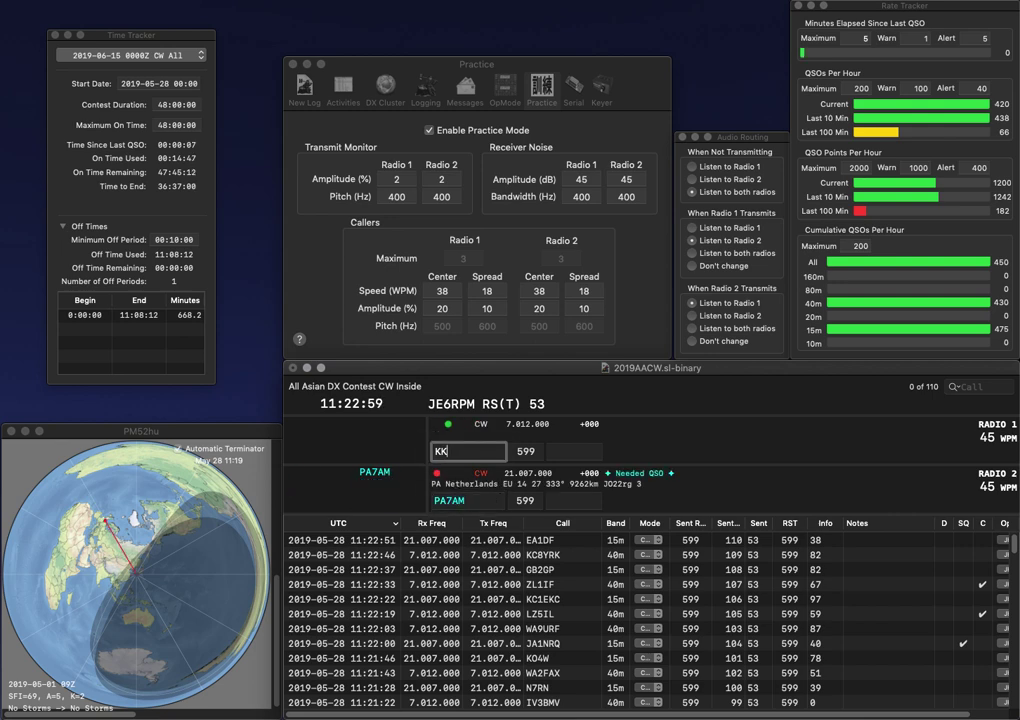
type("7K")
key("Return")
key("Tab")
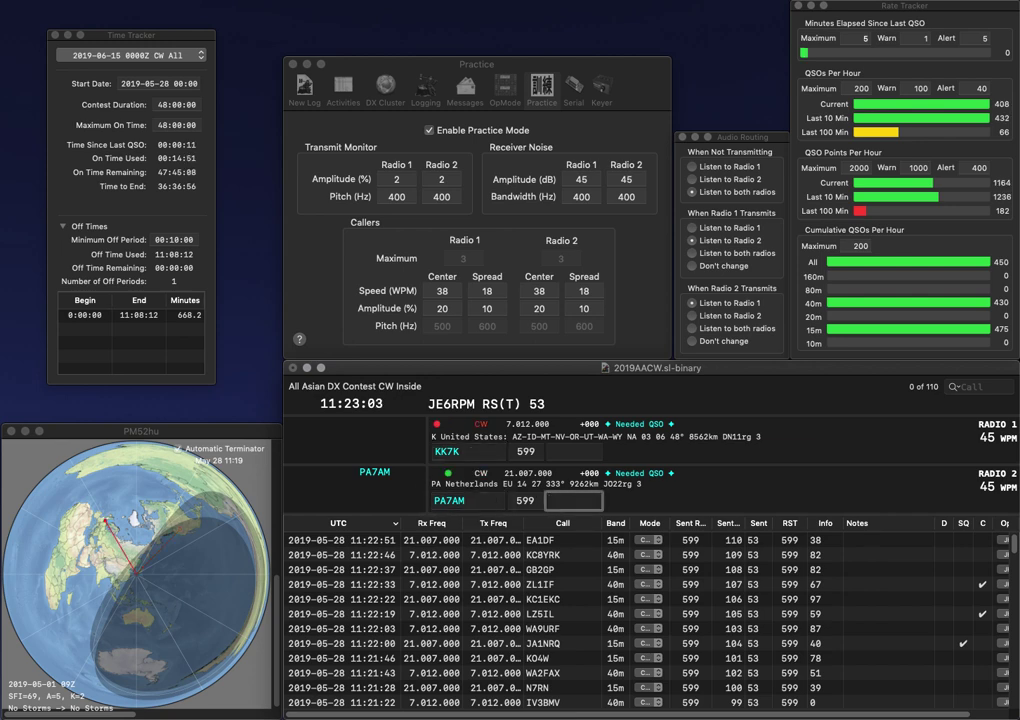
type("21")
key("Return")
Step: Transmit again on Radio 1, and answer ES5RR on Radio 2 with the exchange
type("x")
key("BackSpace")
key("Return")
type("ES5RR")
key("Return")
type("KX")
type("0B")
key("BackSpace")
key("BackSpace")
type("R")
key("BackSpace")
type("4")
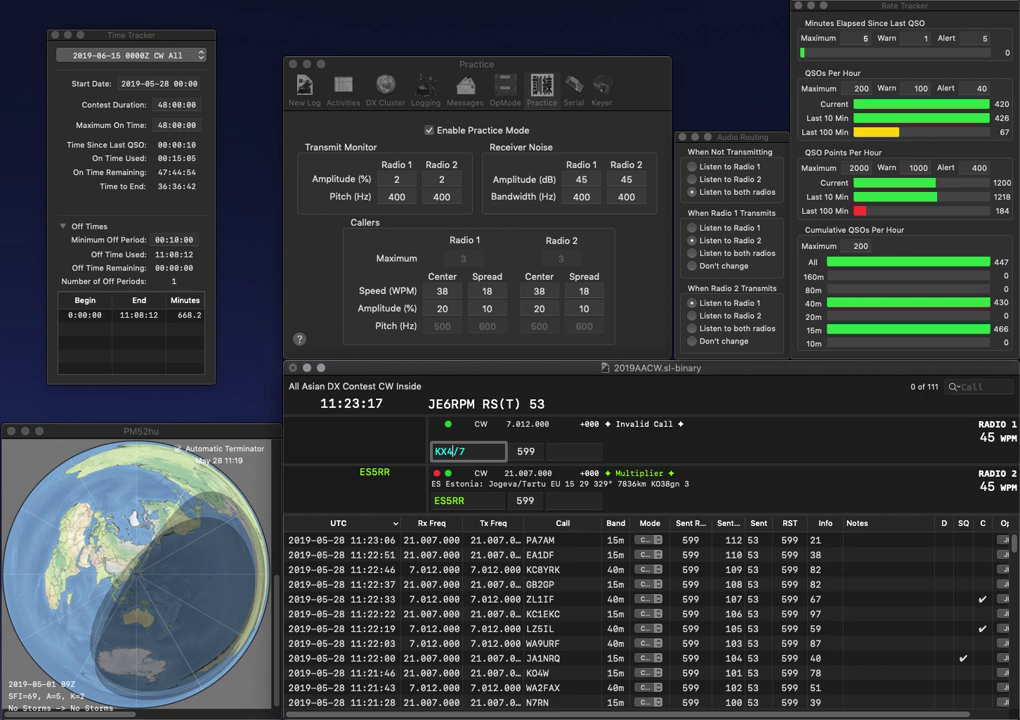
type("W")
key("Return")
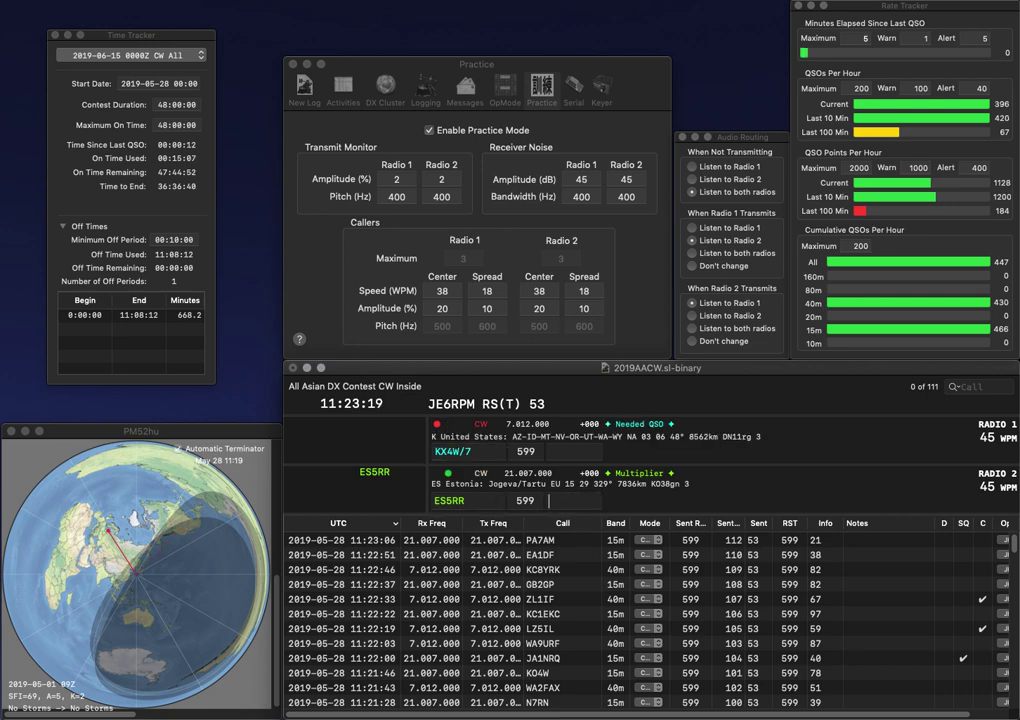
type("91")
left_click(457, 451)
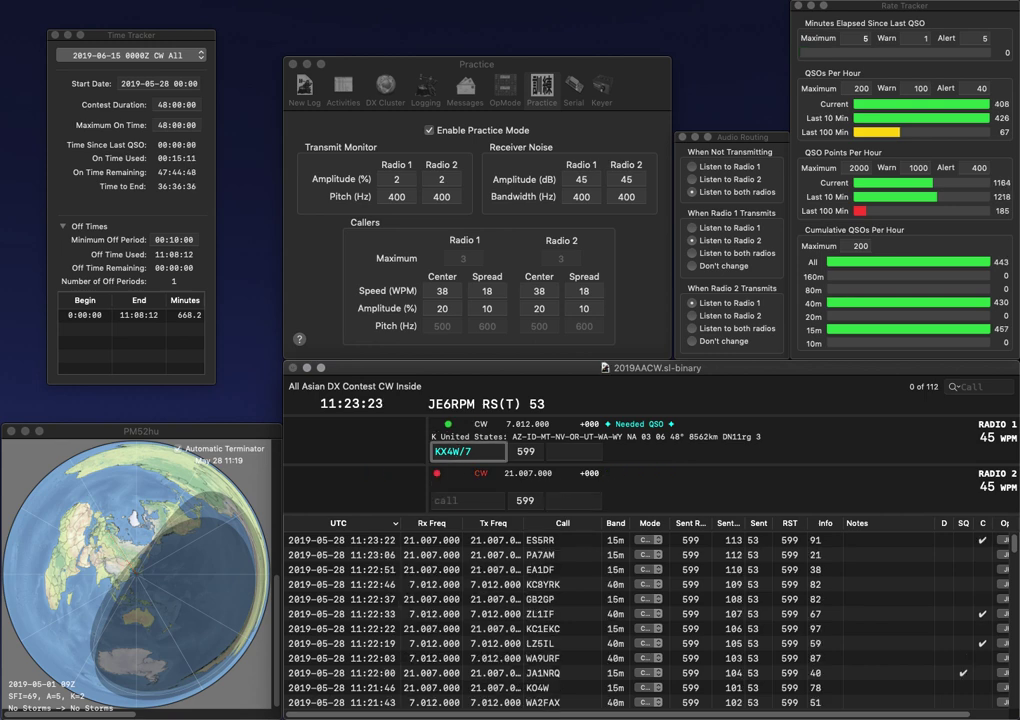
key("Return")
left_click(455, 451)
key("BackSpace")
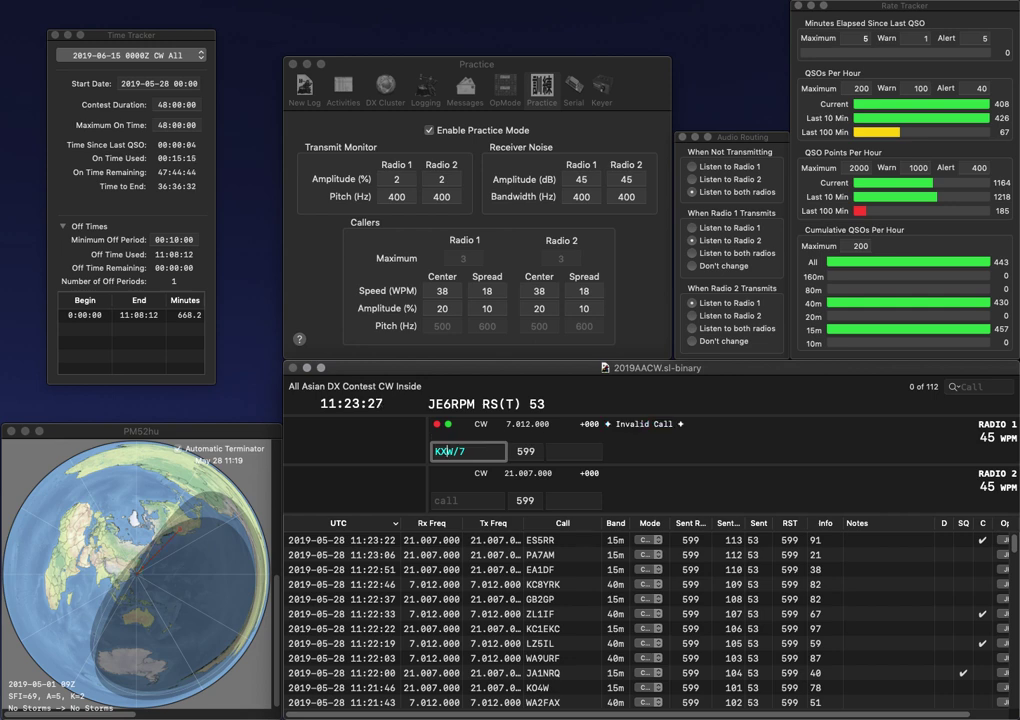
type("5")
Step: Answer I1WO on Radio 2 and log KX5W/7 on Radio 1 with received exchange 12
left_click(436, 500)
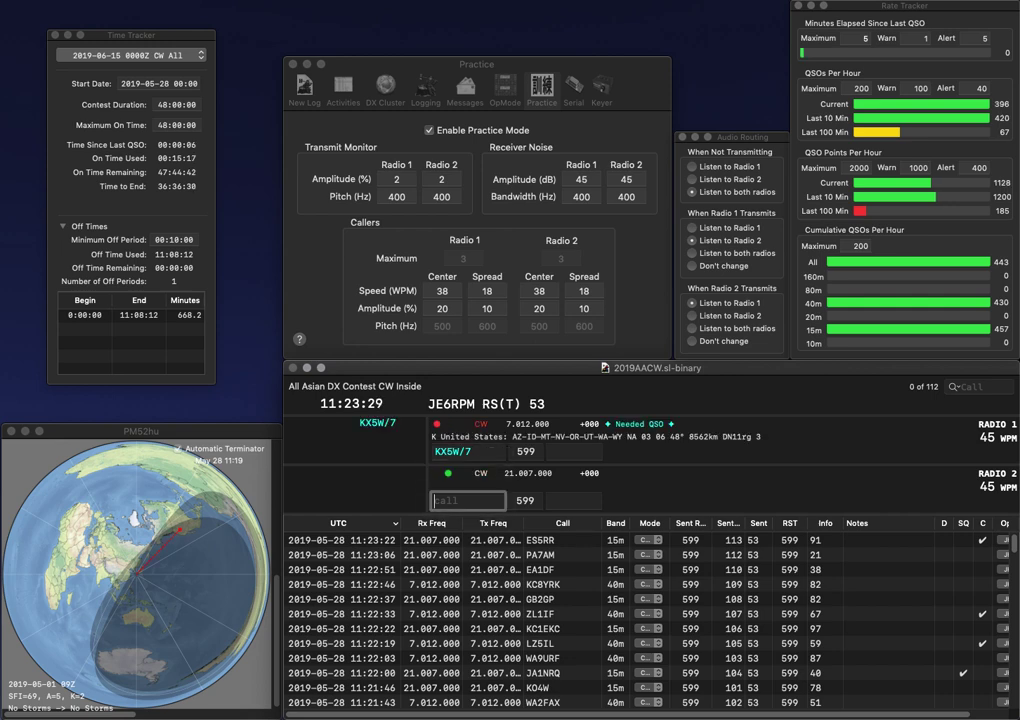
type("I1WO")
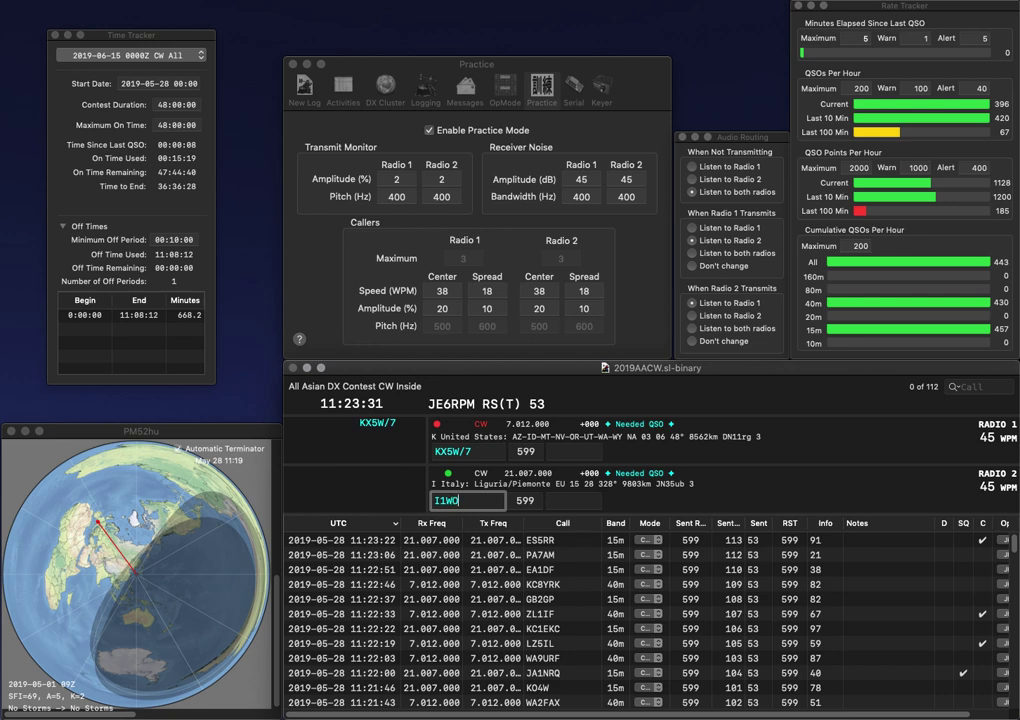
key("Return")
left_click(574, 451)
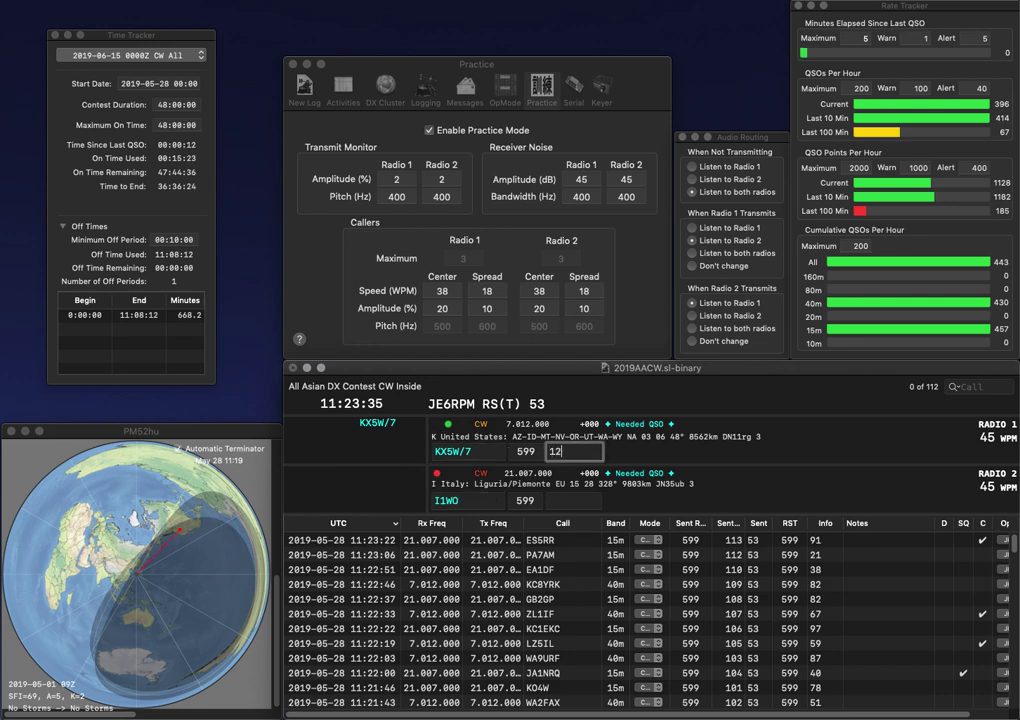
key("Return")
Step: Correct the Radio 2 call to I1WQR and send its exchange
key("BackSpace")
type("QR")
key("Return")
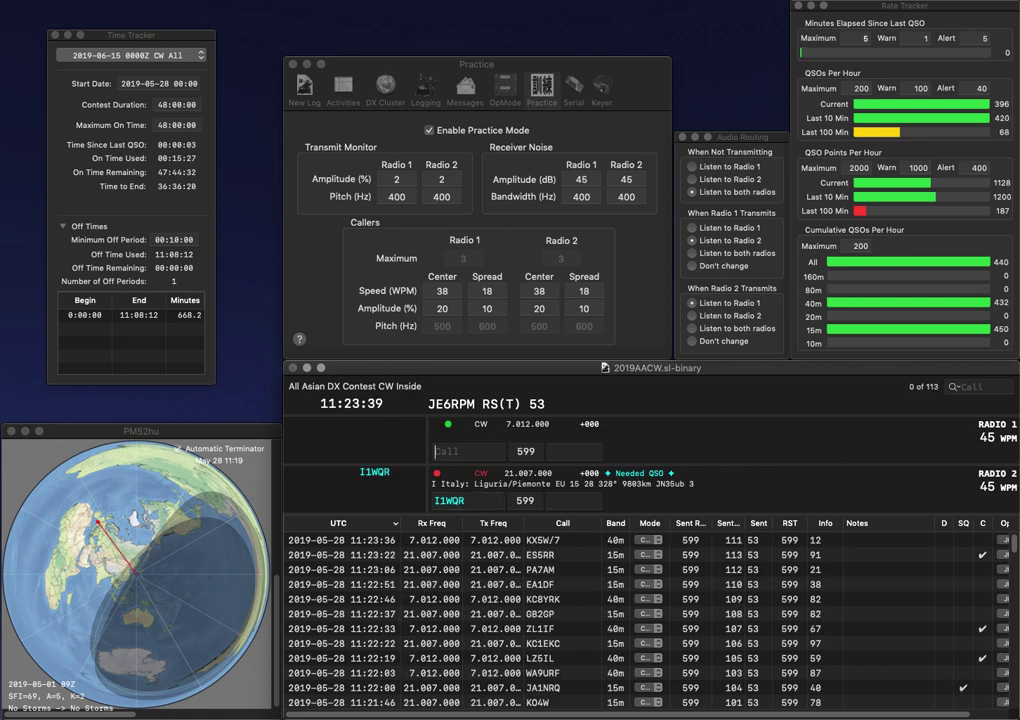
Step: Enter the partial call 2MD on Radio 1 and log I1WQR on Radio 2 with received exchange 73
type("2MD")
key("Tab")
key("Tab")
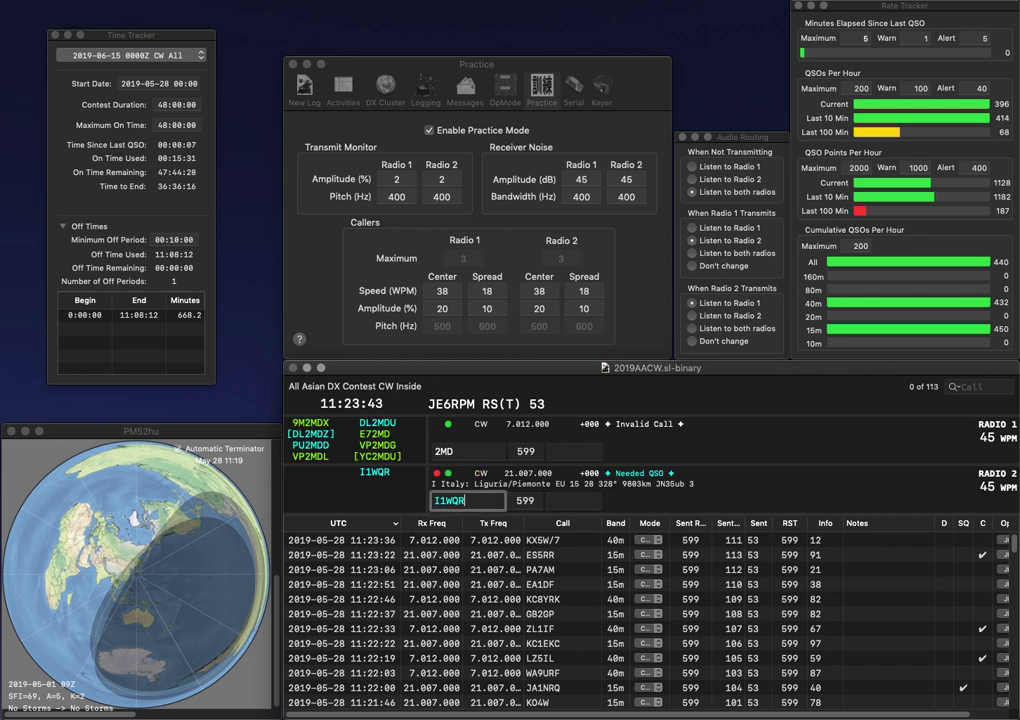
key("Tab")
type("73")
key("Return")
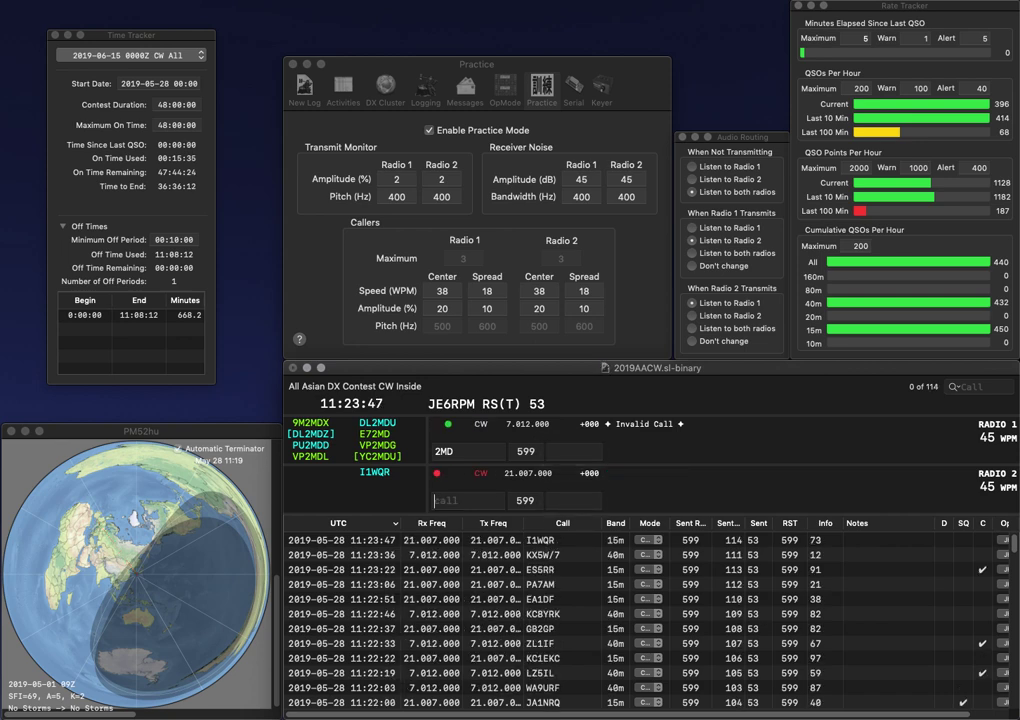
type("E7")
key("Return")
type("W5FOC")
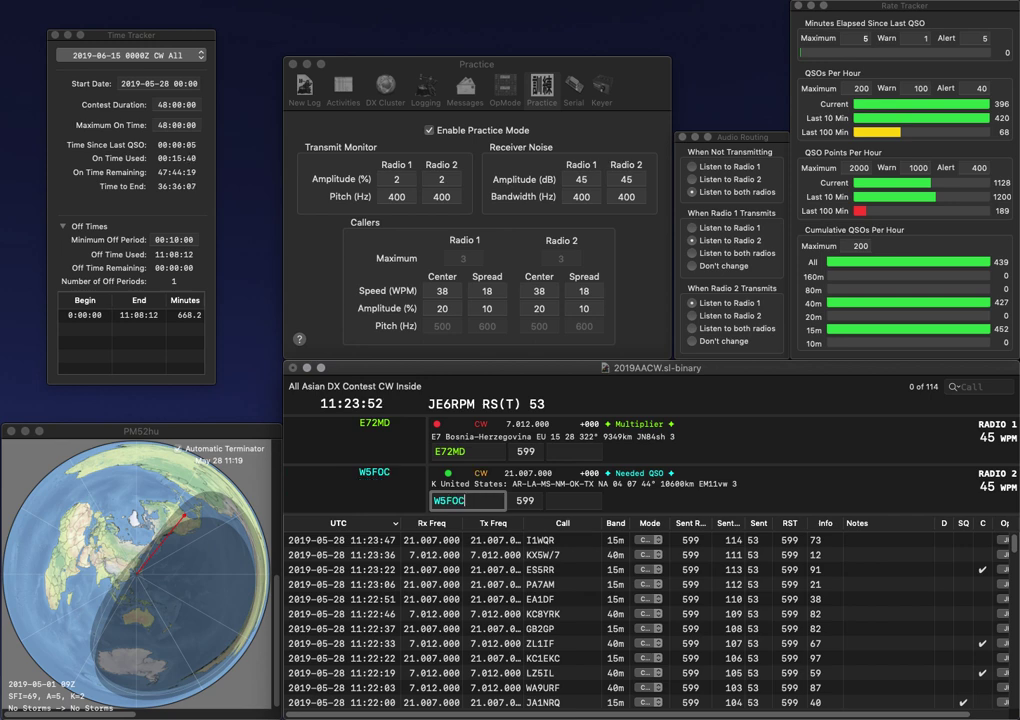
key("Return")
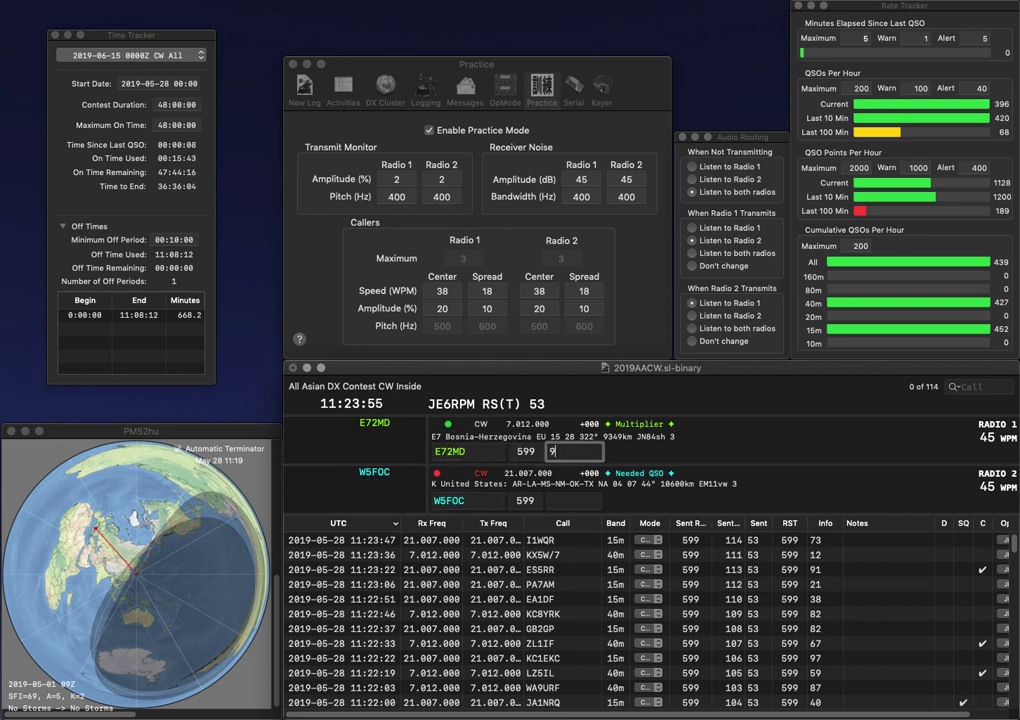
type("95")
key("Return")
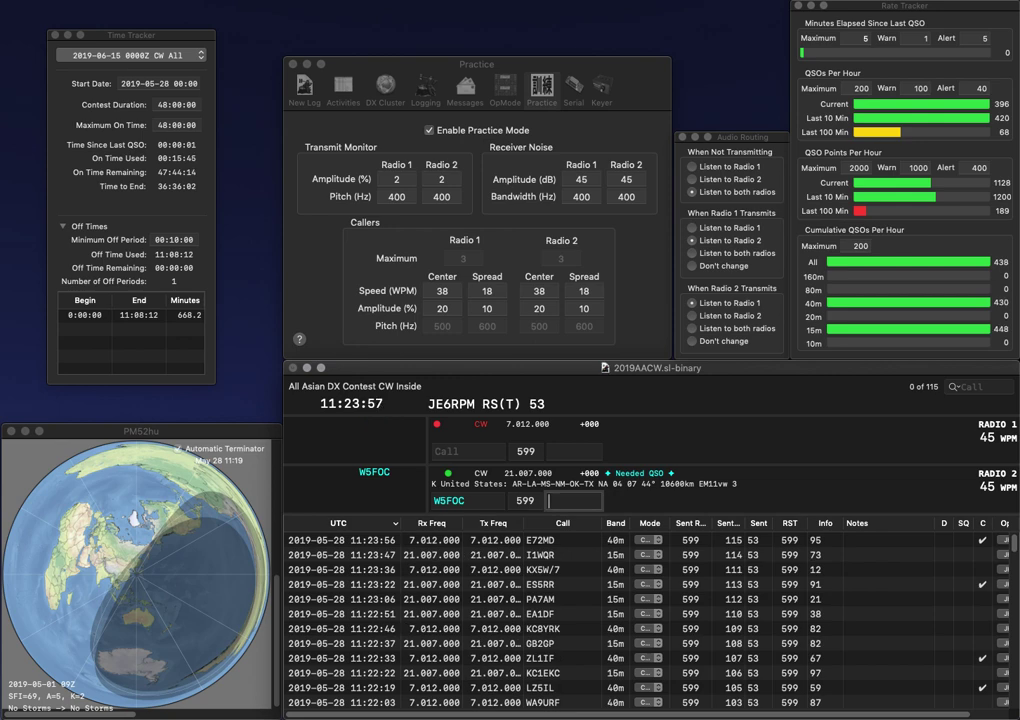
type("52")
key("Return")
Step: Answer KP4NRA on Radio 1 and R5FC on Radio 2, sending each the exchange
type("KP4NRA")
key("Return")
type("R5FC")
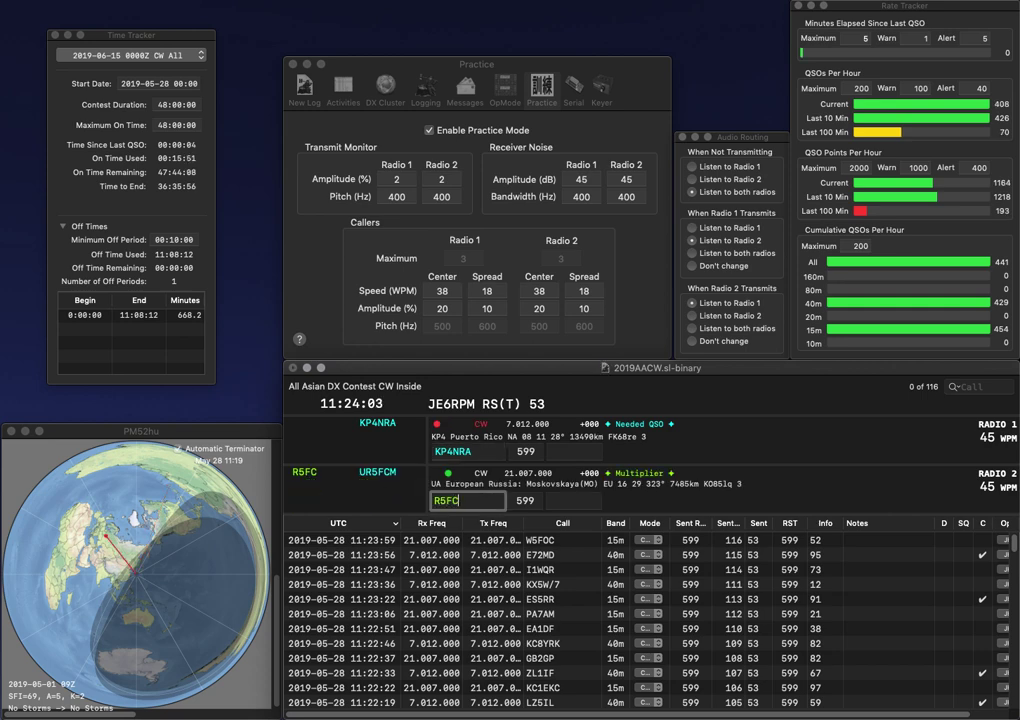
key("Return")
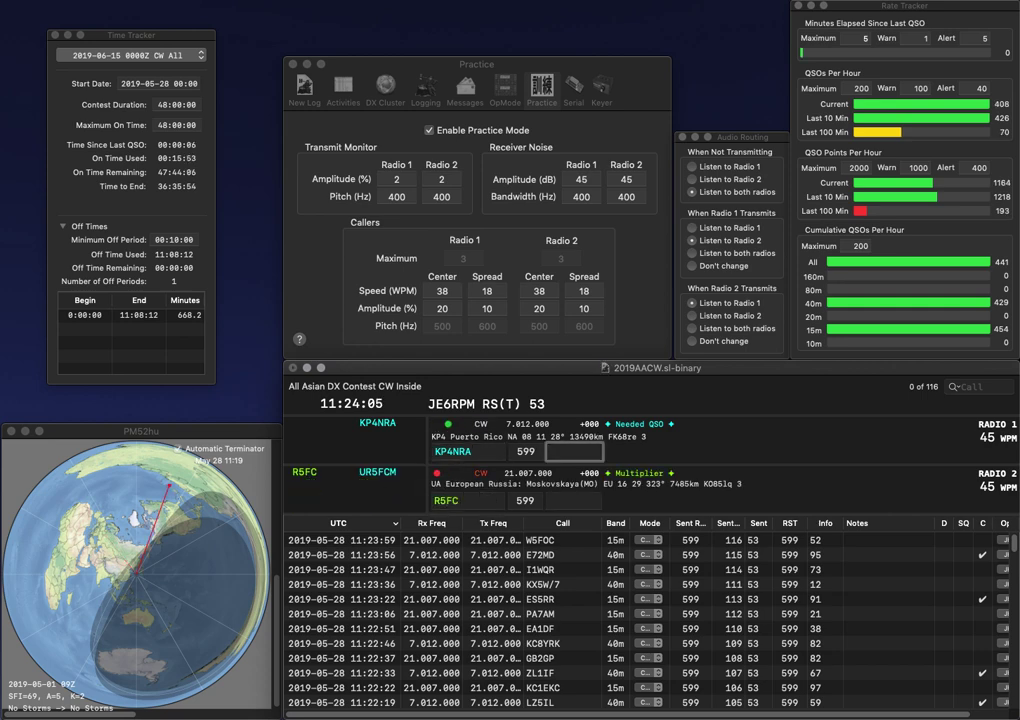
type("13")
key("Return")
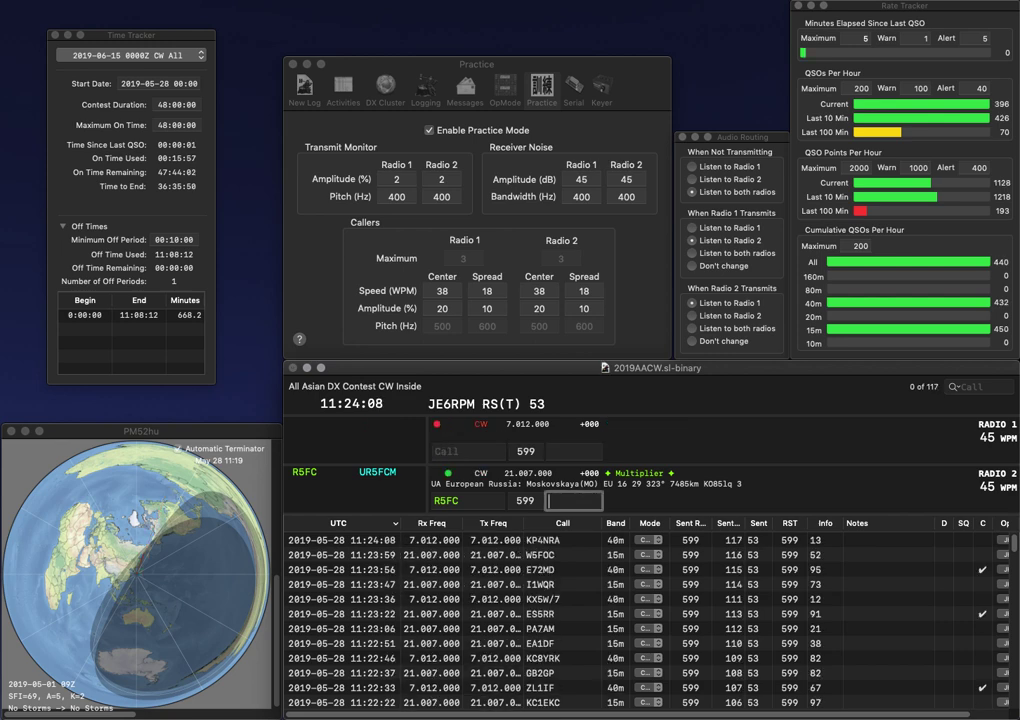
type("7")
key("Return")
type("K7JD")
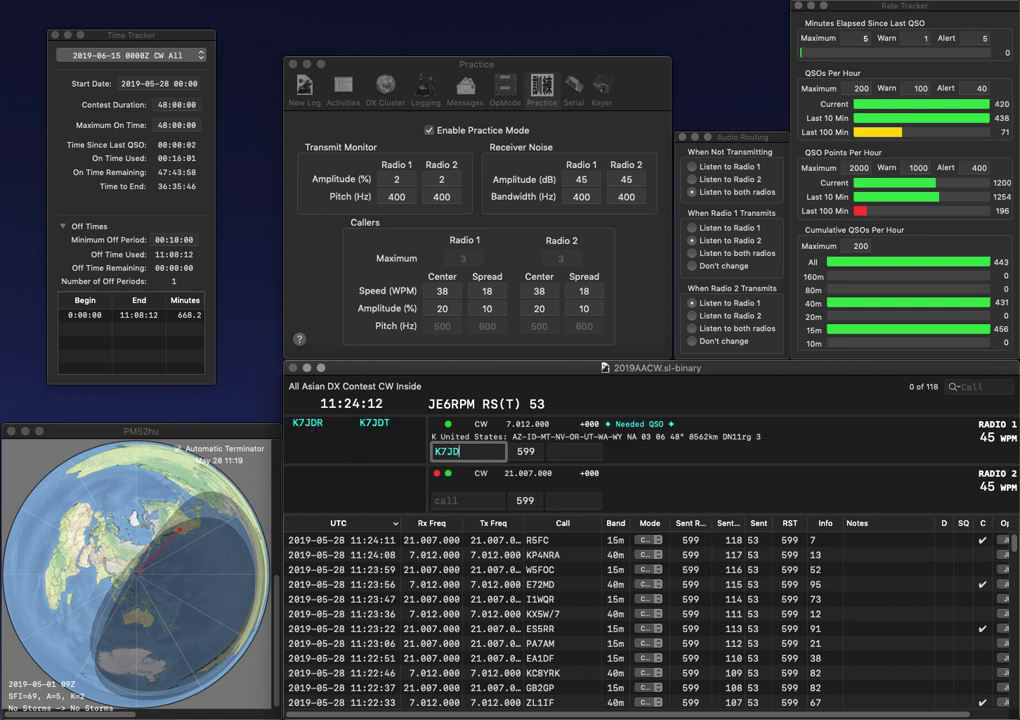
type("R")
key("Return")
type("4ZC")
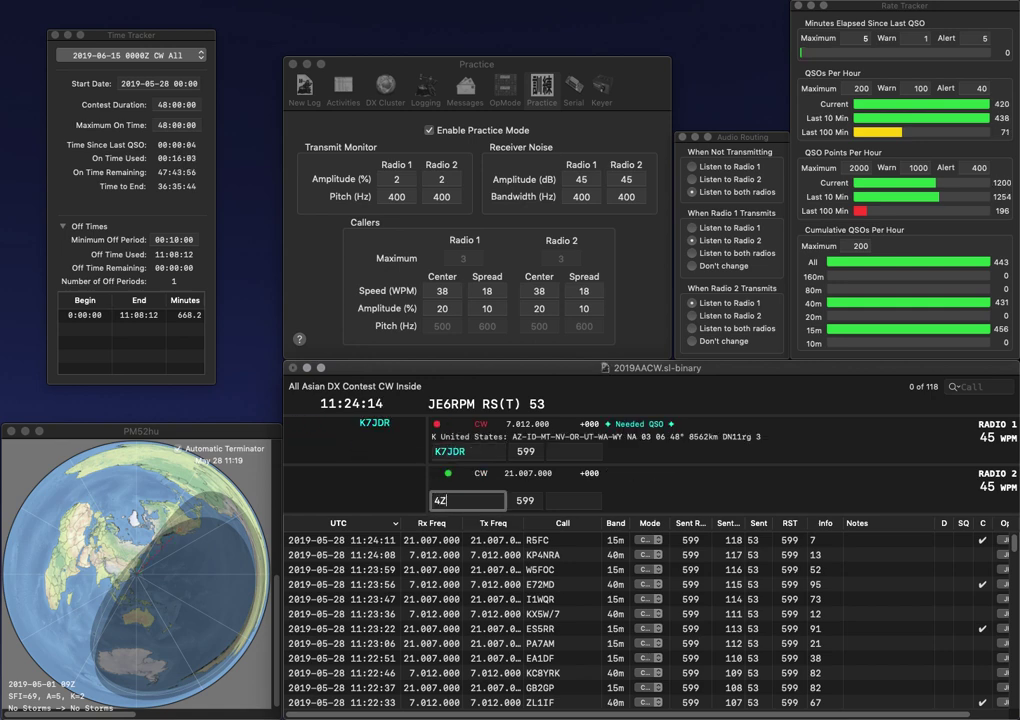
key("Left")
key("Left")
key("Left")
type("AB")
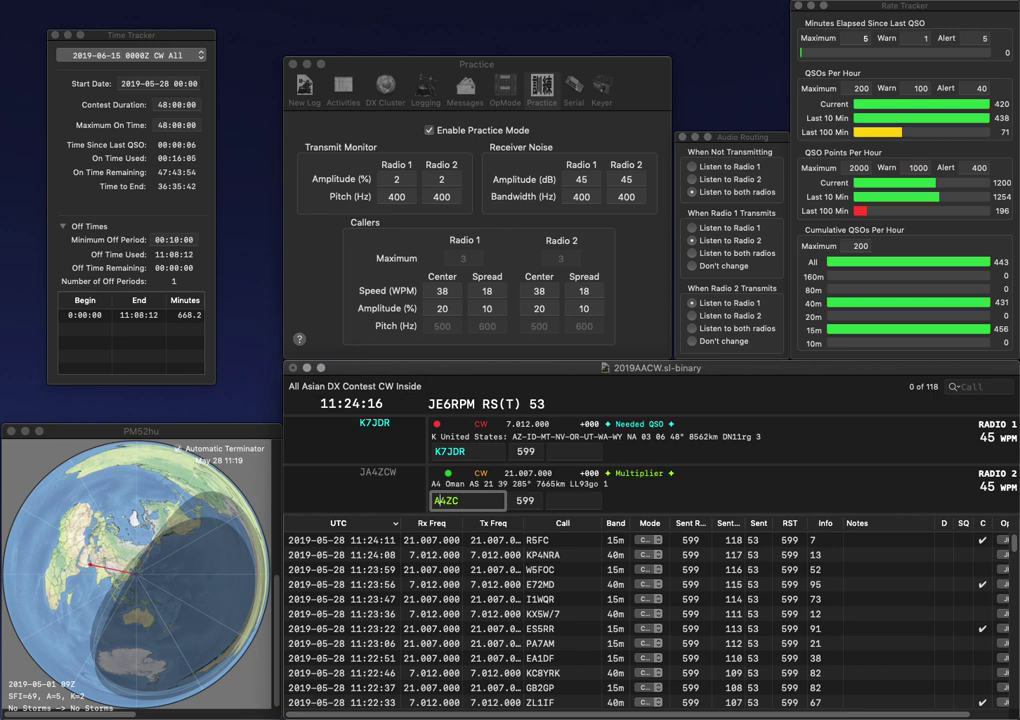
key("Return")
key("Return")
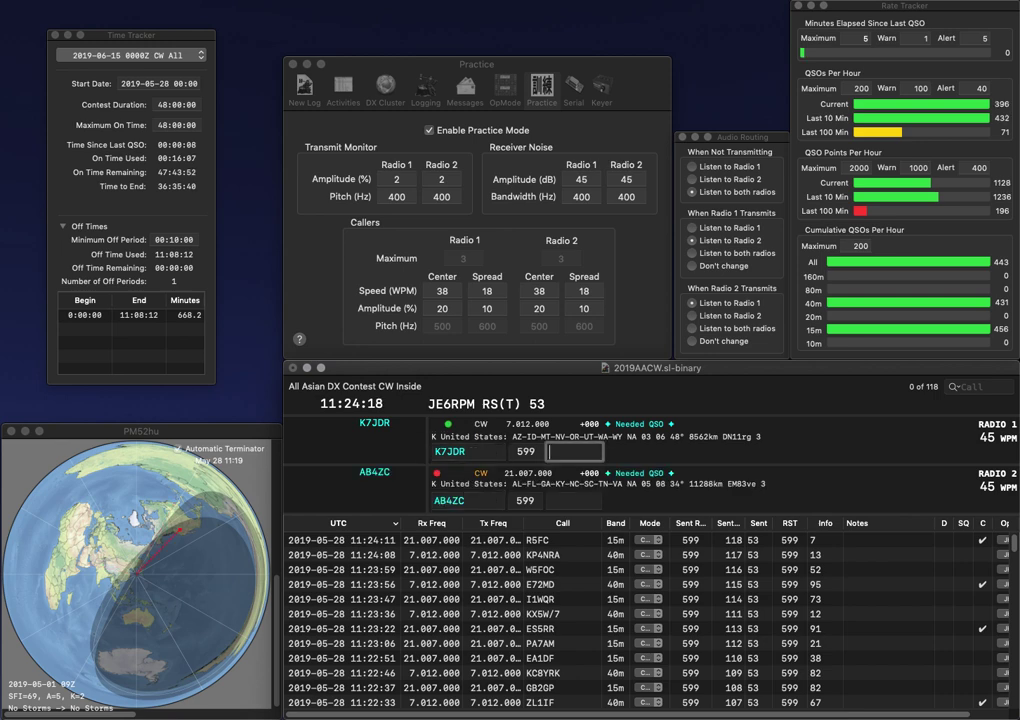
key("Tab")
key("Tab")
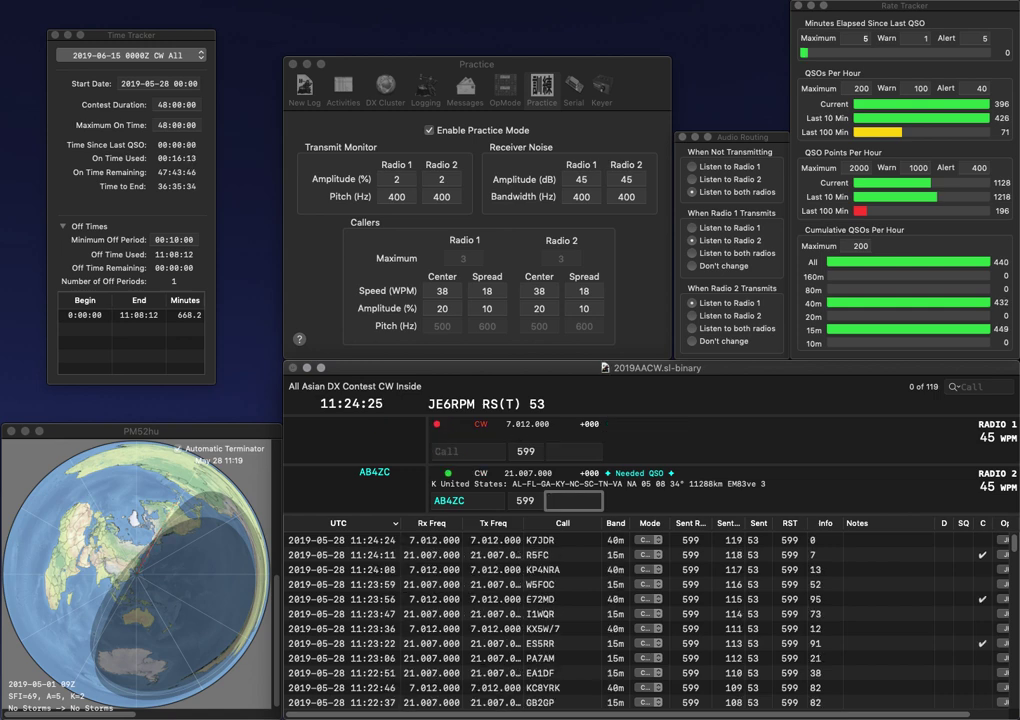
type("82")
key("Return")
Step: Answer VA3CWT on Radio 1 and K9GDF on Radio 2, sending each the exchange
type("VA3CWT")
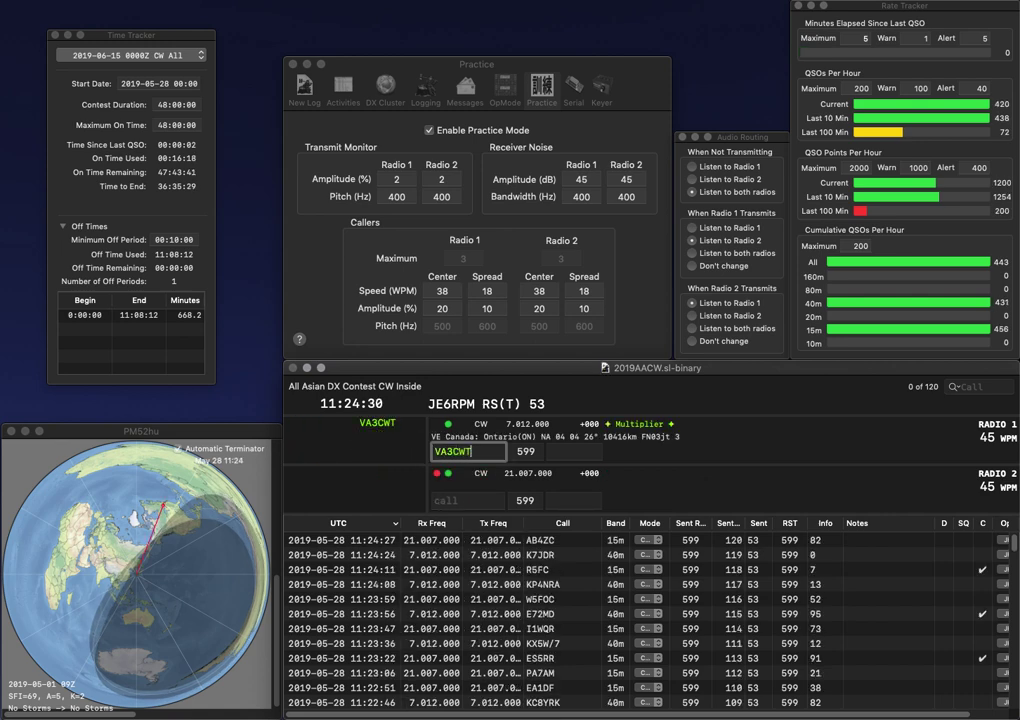
key("Return")
type("K9GDF")
key("Return")
key("Return")
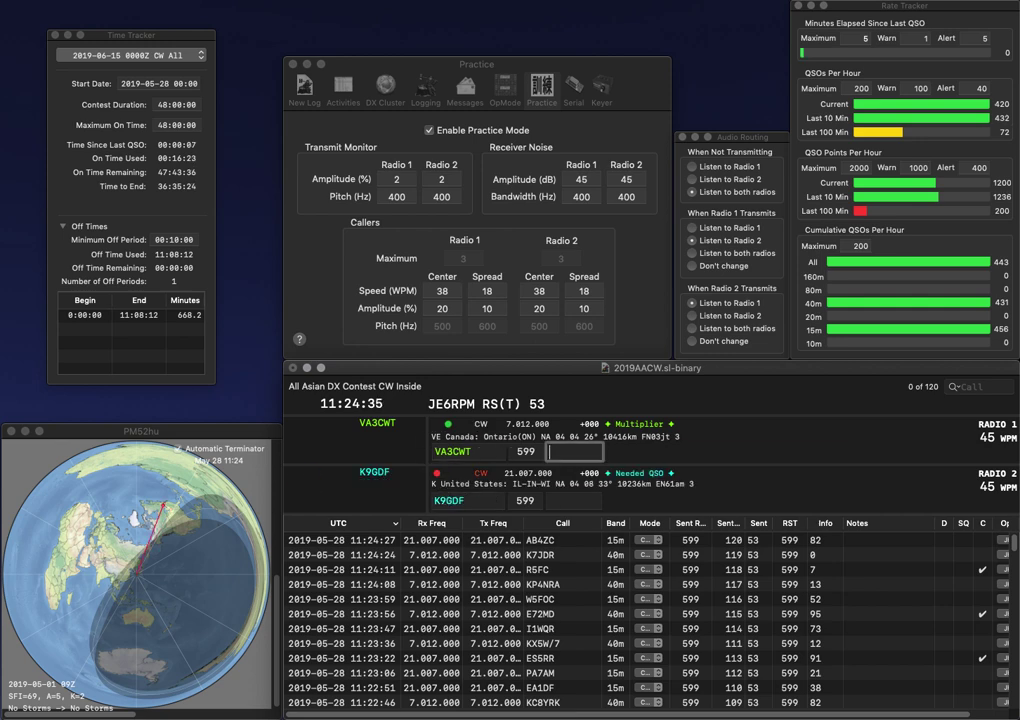
Step: Log VA3CWT on Radio 1 with received exchange 36 and K9GDF on Radio 2 with 41
key("Return")
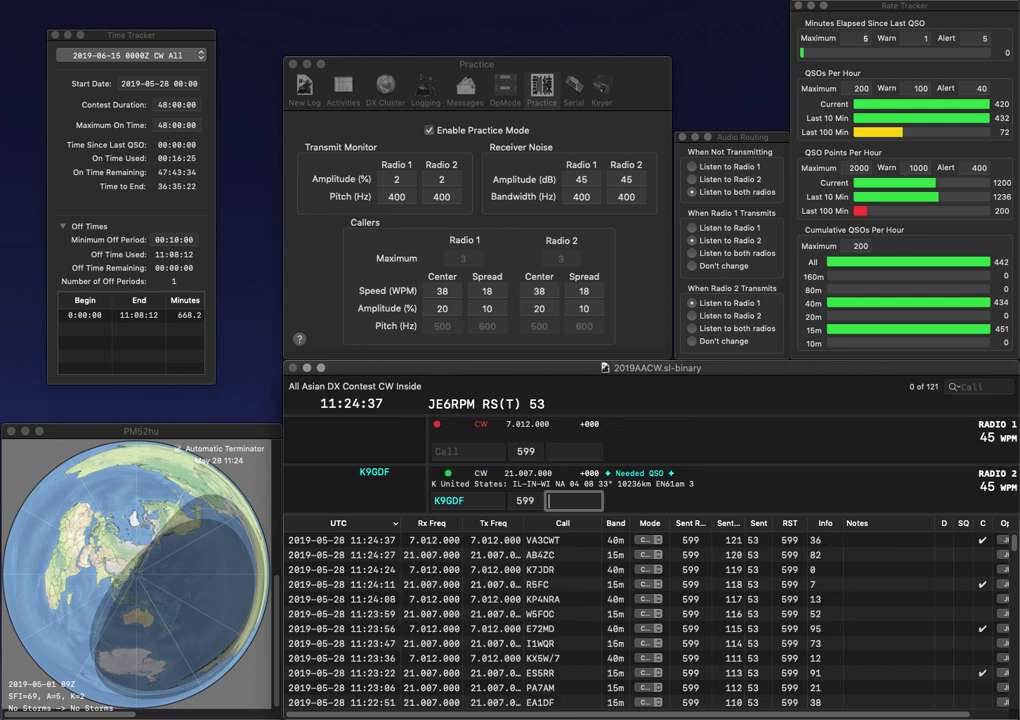
type("41")
key("Return")
Step: Send the partial call JH5 on Radio 1 and answer AA7TS on Radio 2 with the exchange
type("JH5")
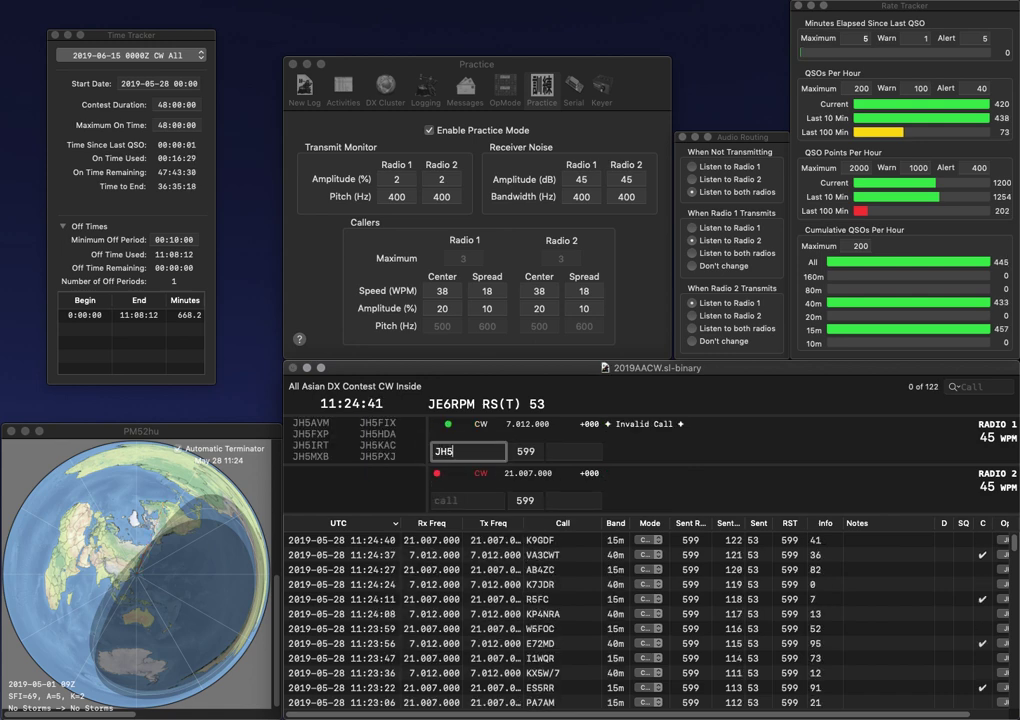
key("Return")
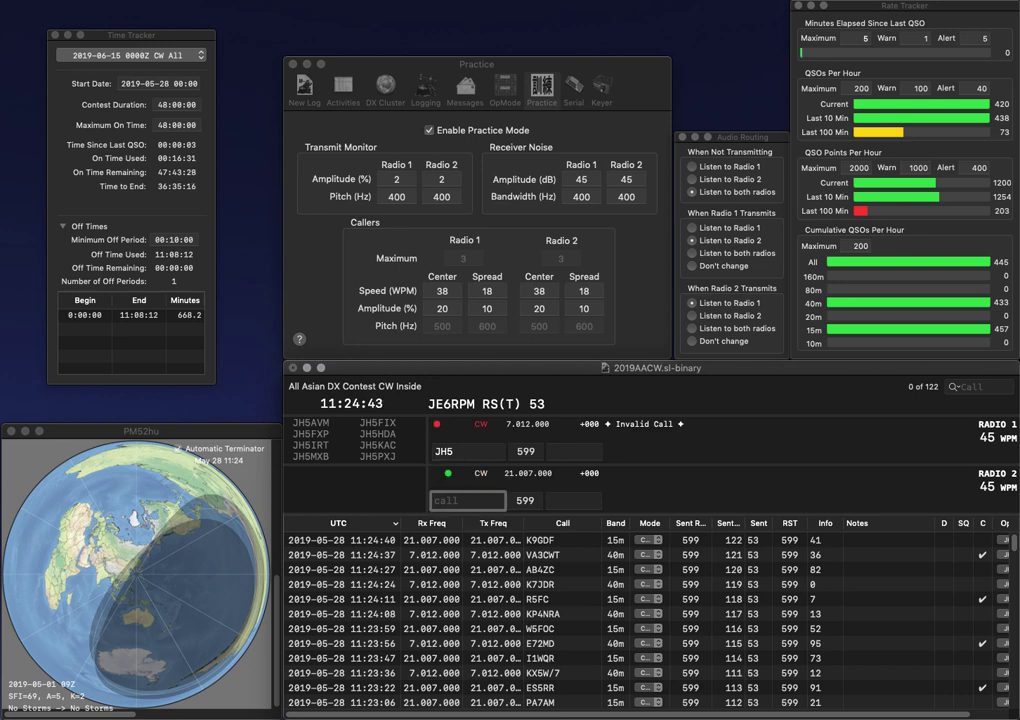
type("AA7TS")
key("Return")
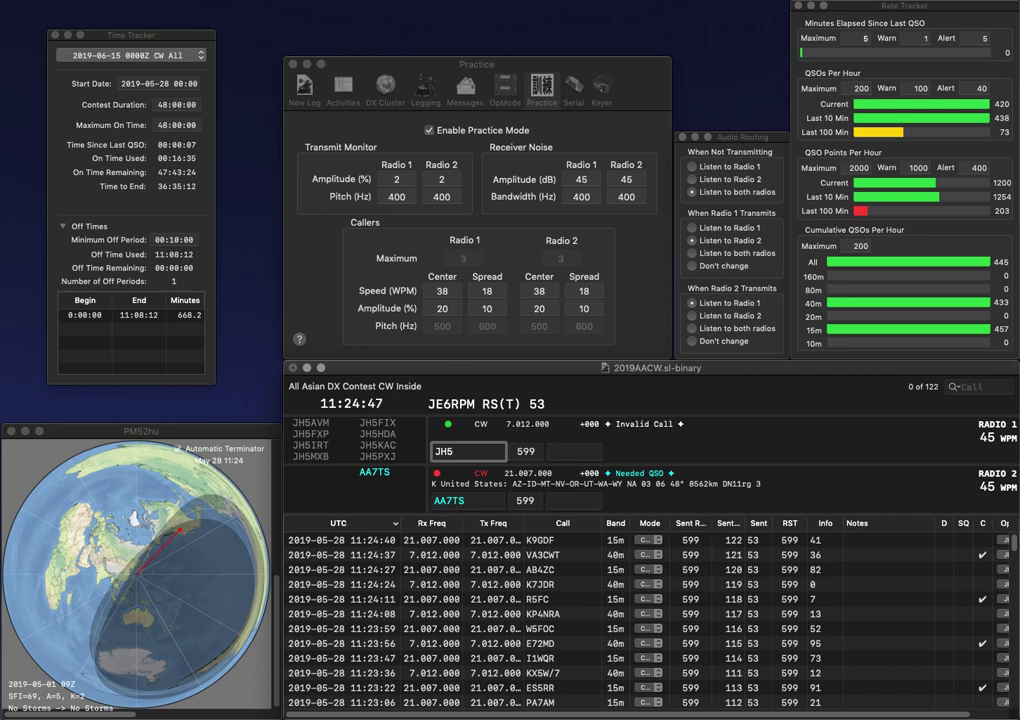
Step: Change the Radio 1 partial call to JH4P and send it
key("BackSpace")
type("4P")
key("BackSpace")
key("Return")
key("space")
key("Return")
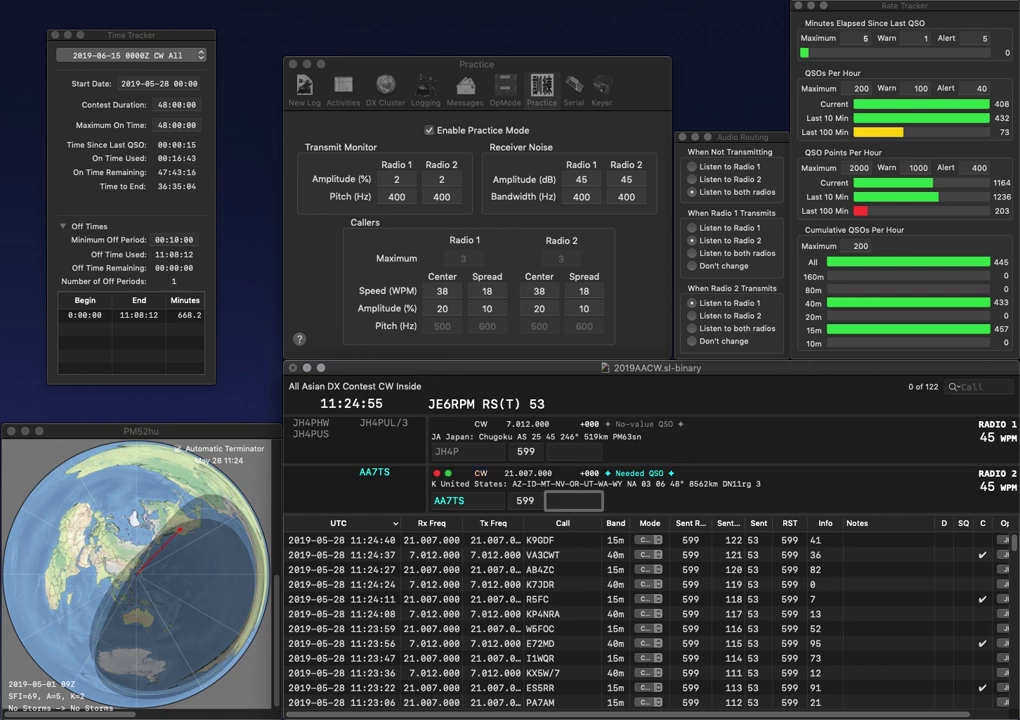
key("Up")
key("Return")
key("Down")
key("Return")
key("Up")
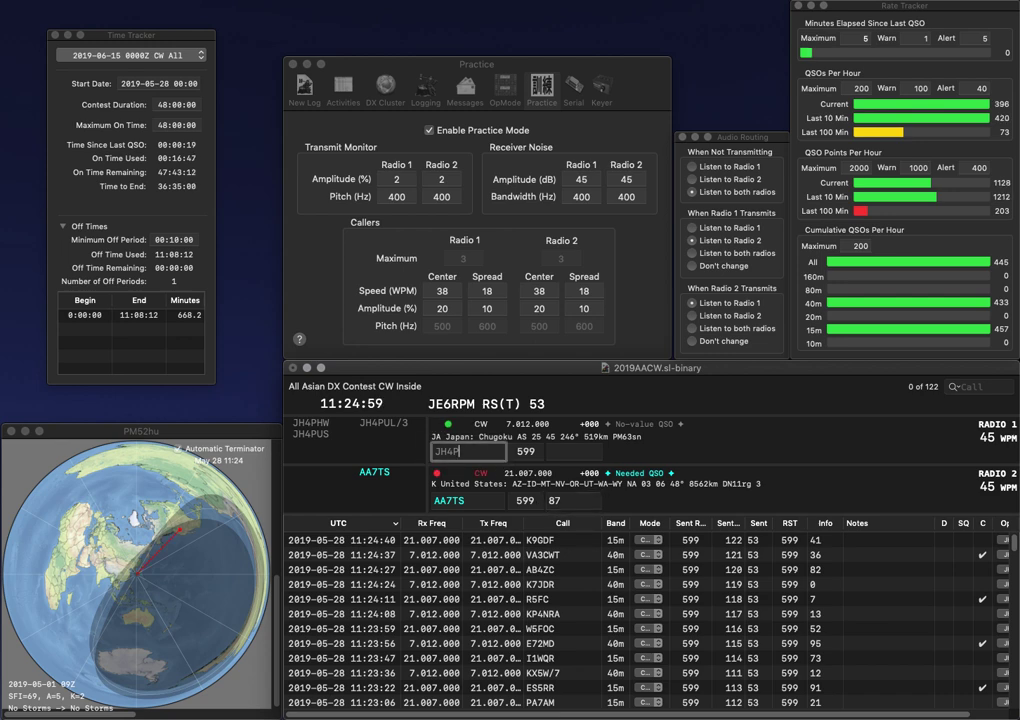
type("UL/3")
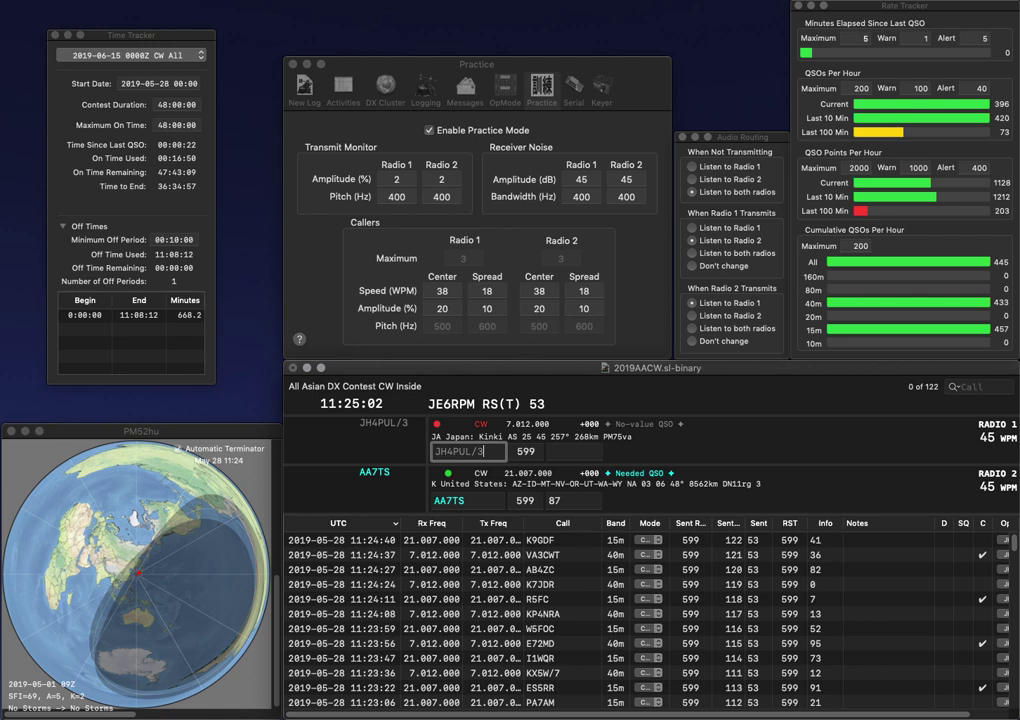
key("Return")
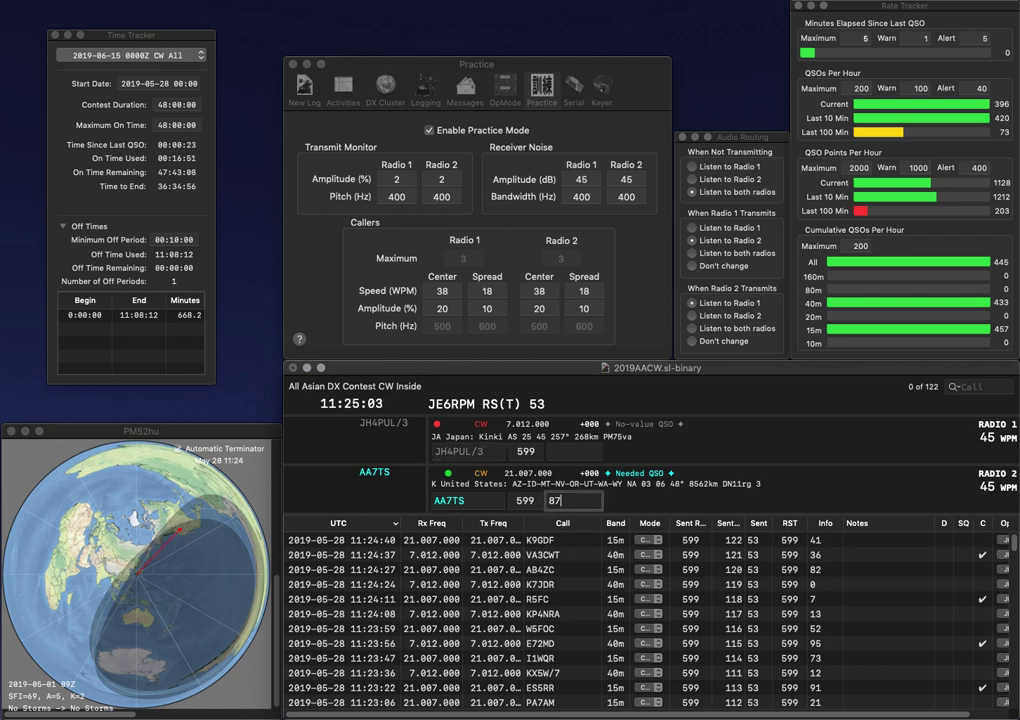
key("Return")
key("space")
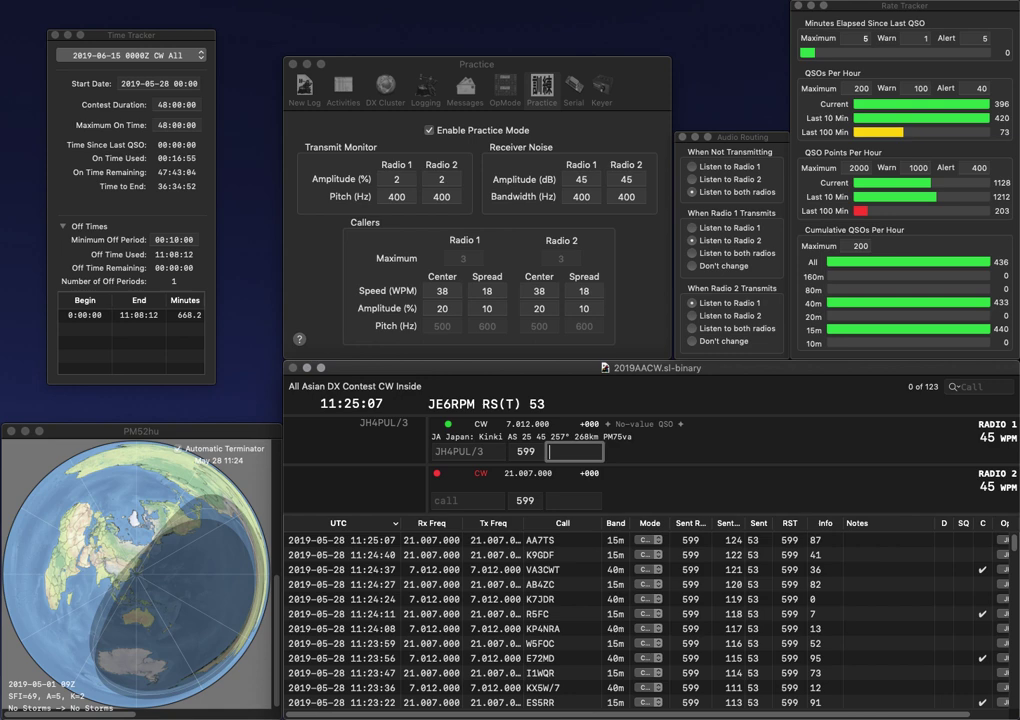
type("45")
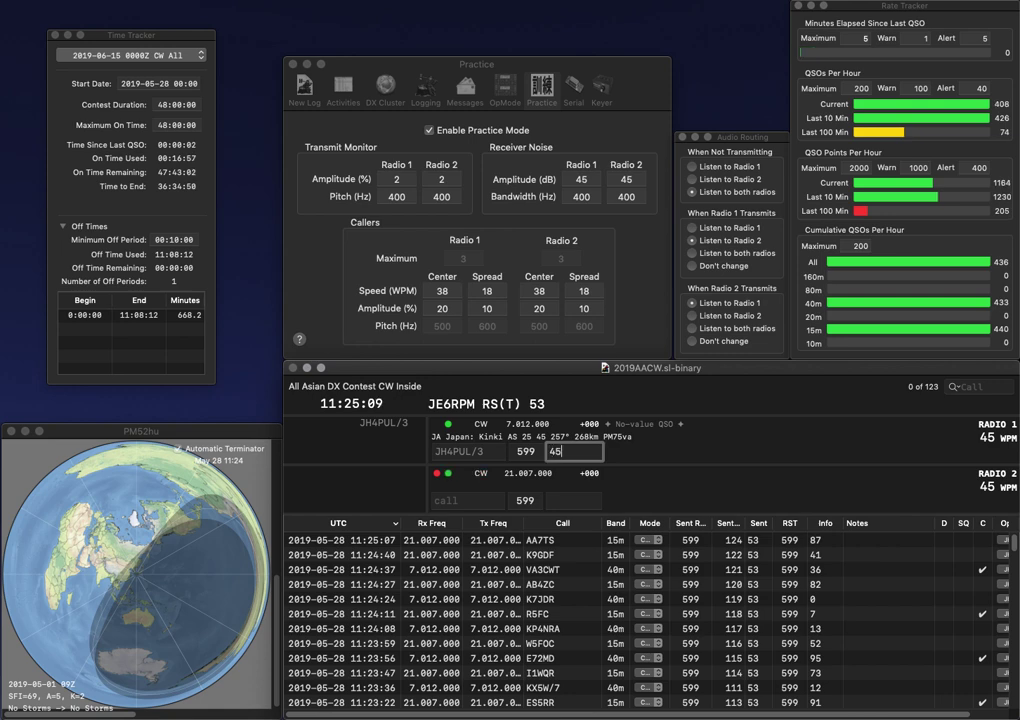
key("Return")
type("SM0")
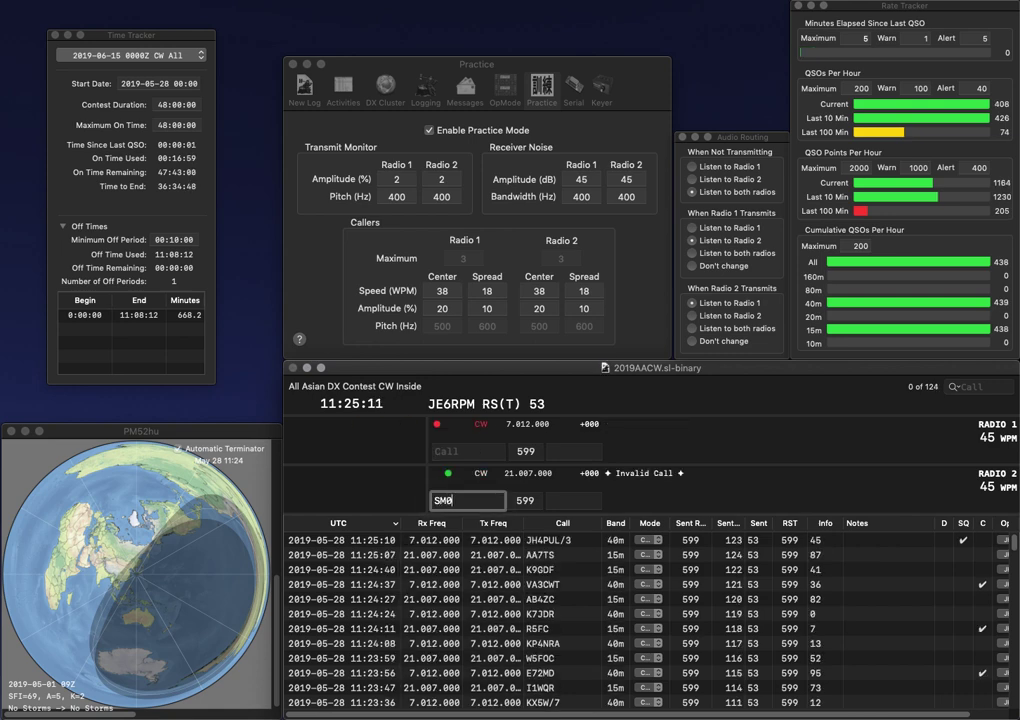
type("OEK")
key("Return")
type("SP9CUX")
key("space")
key("Return")
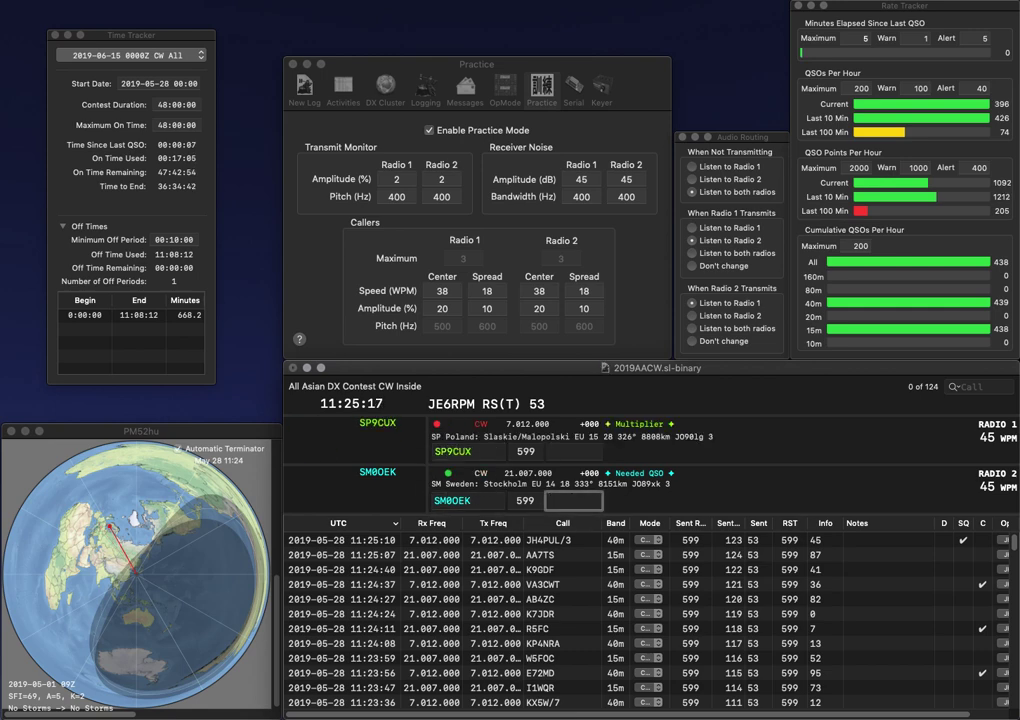
type("69")
key("Return")
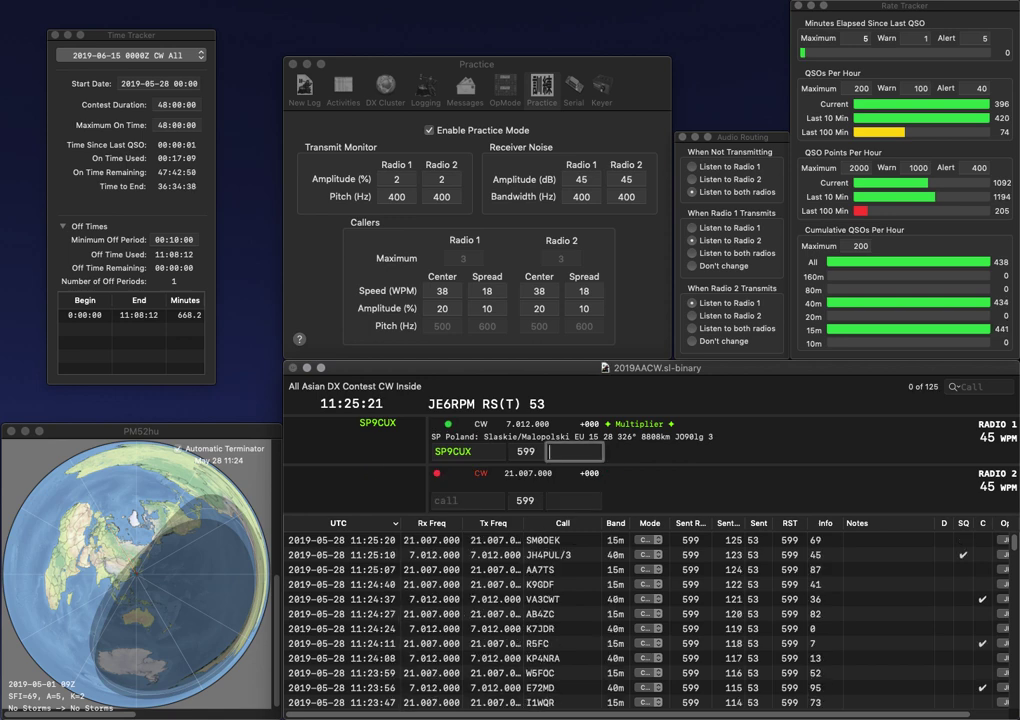
type("95")
key("Return")
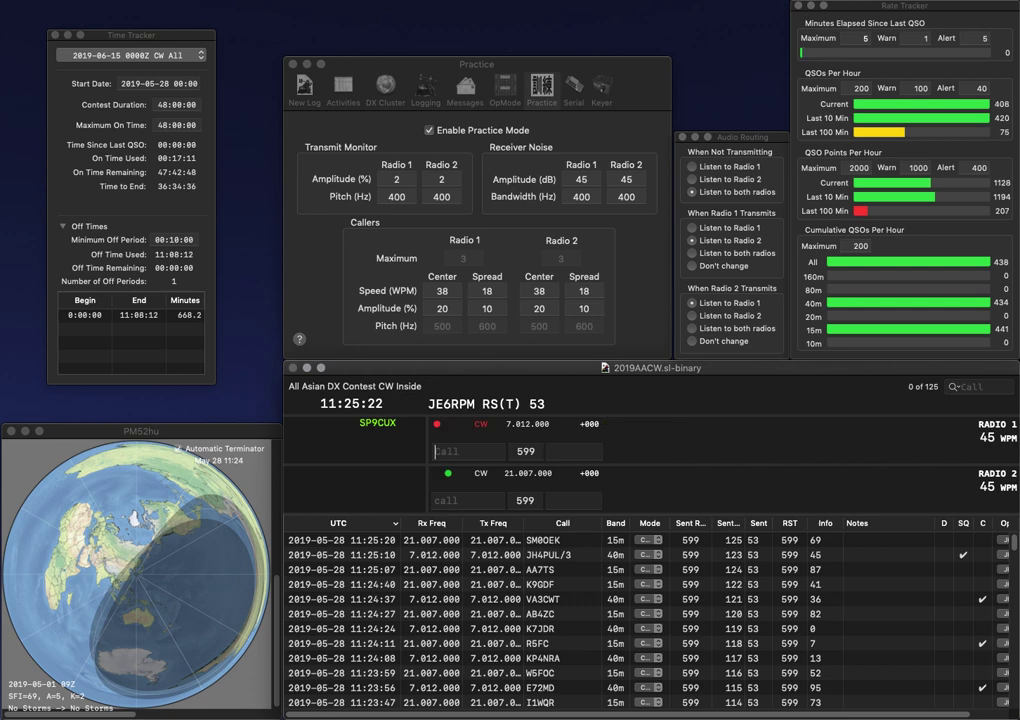
Step: Answer KC5RUO on Radio 2 and VK2FABJ on Radio 1, sending each the exchange
type("KC5RUO")
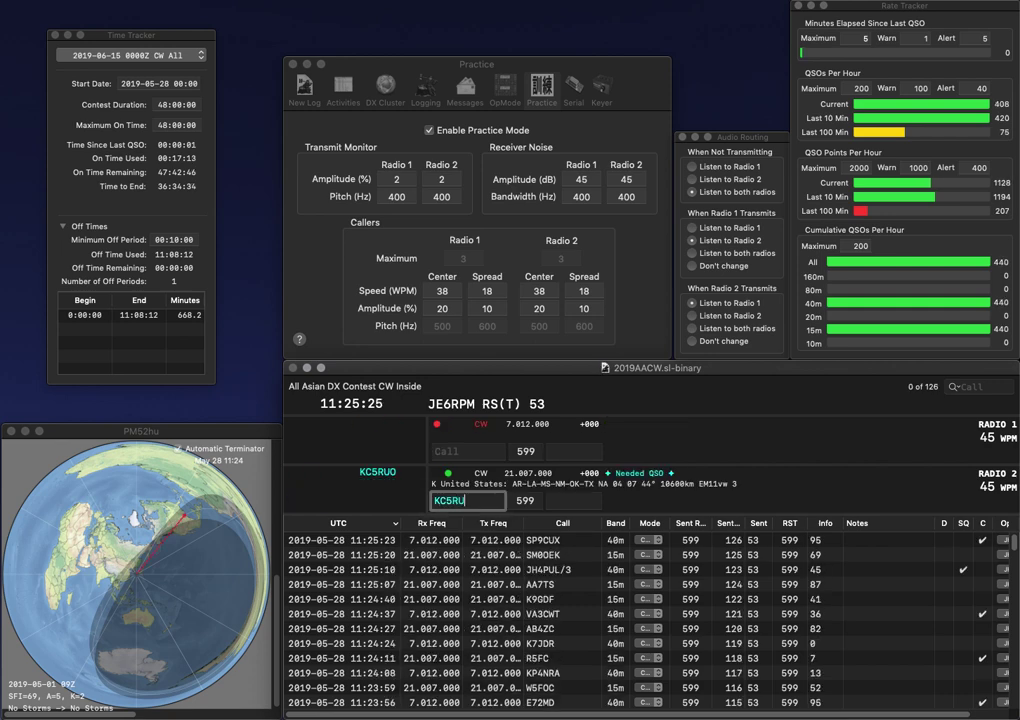
key("Return")
type("VK")
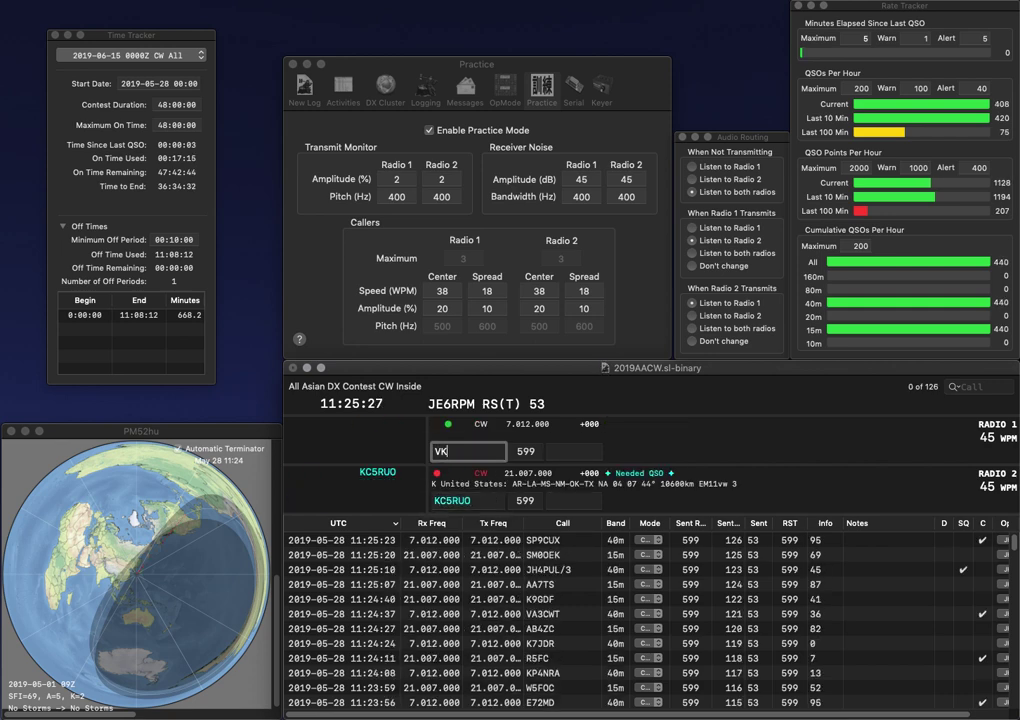
type("2FABJ")
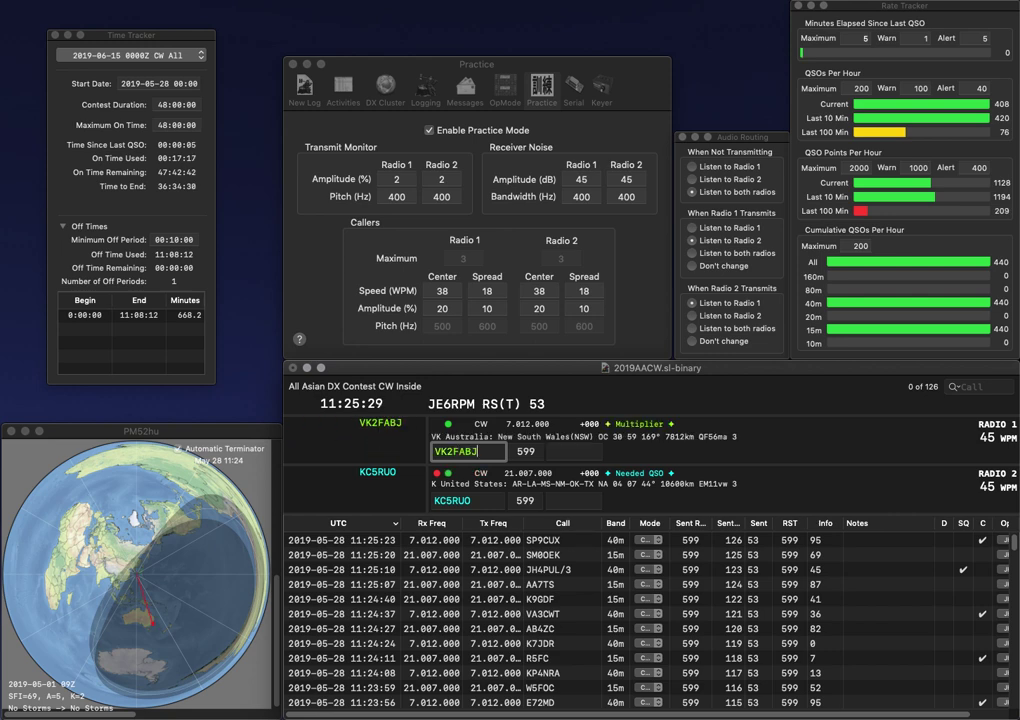
key("Return")
type("97")
key("Return")
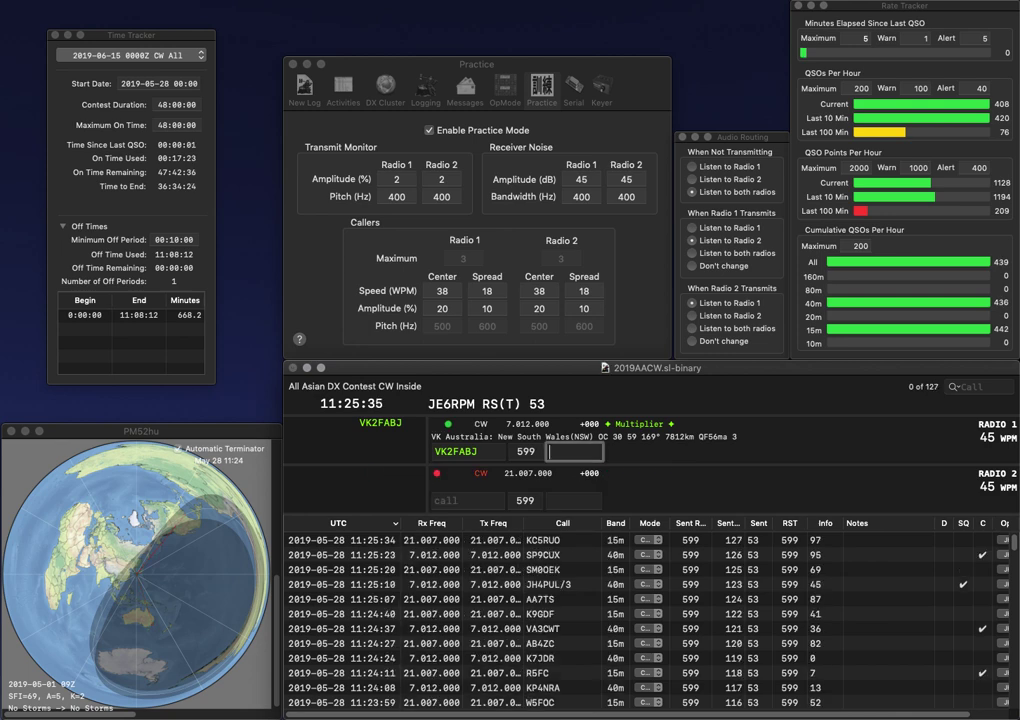
type("32")
key("Return")
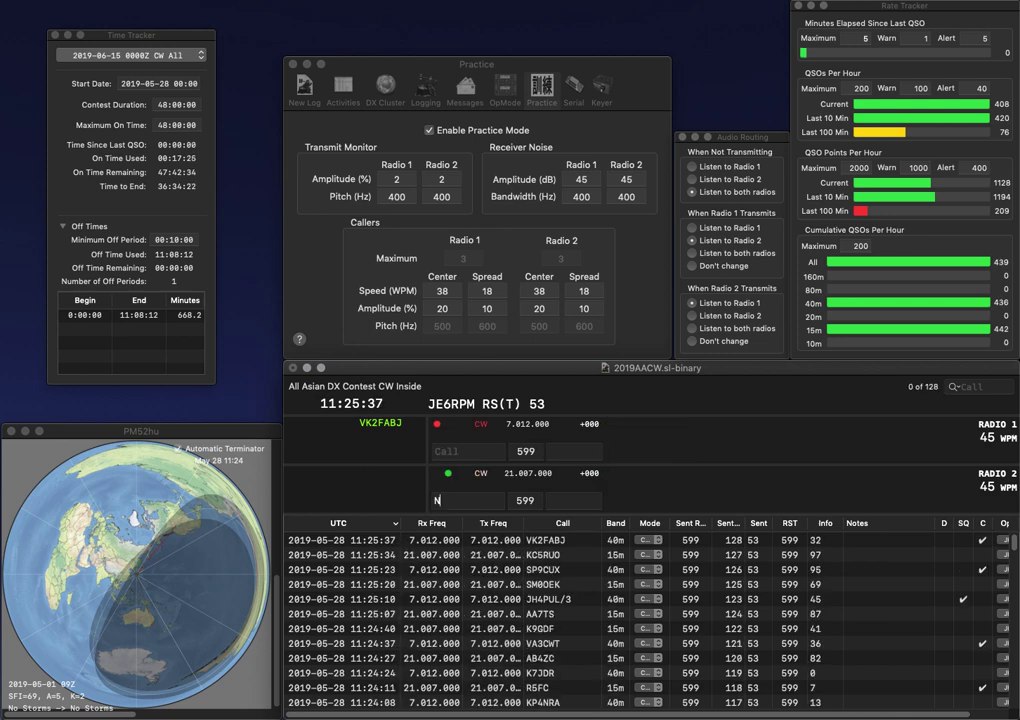
Step: Answer NG4Y on Radio 2 and AI6JZ on Radio 1, sending each the exchange
type("NG4")
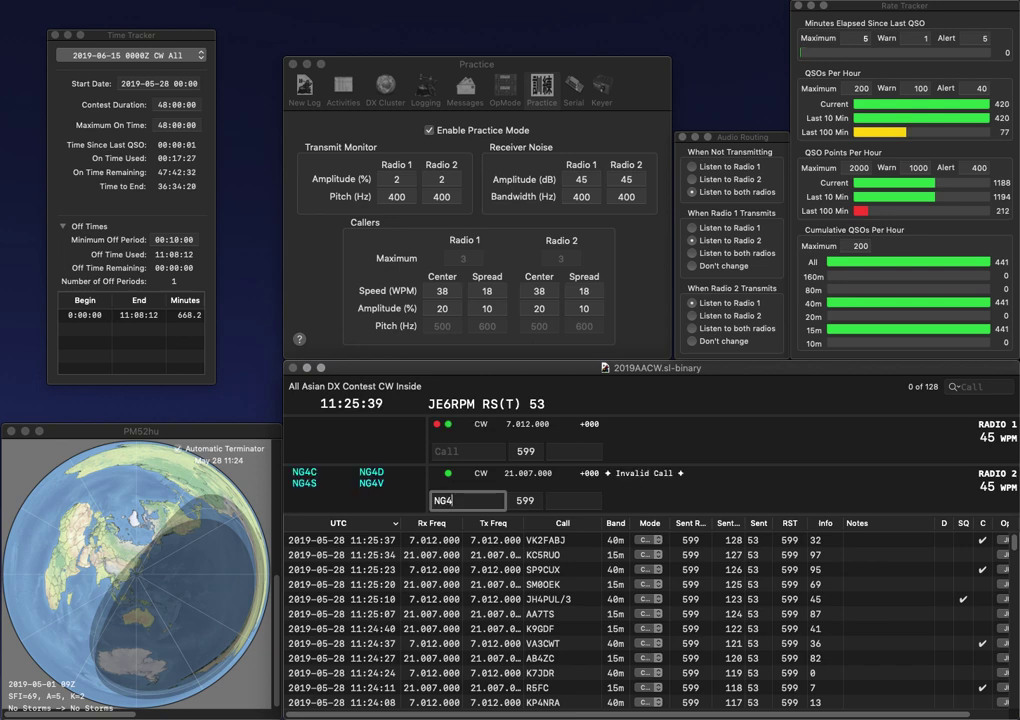
key("BackSpace")
type("5Y")
key("BackSpace")
key("BackSpace")
type("4Y")
key("Return")
type("AI6JZ")
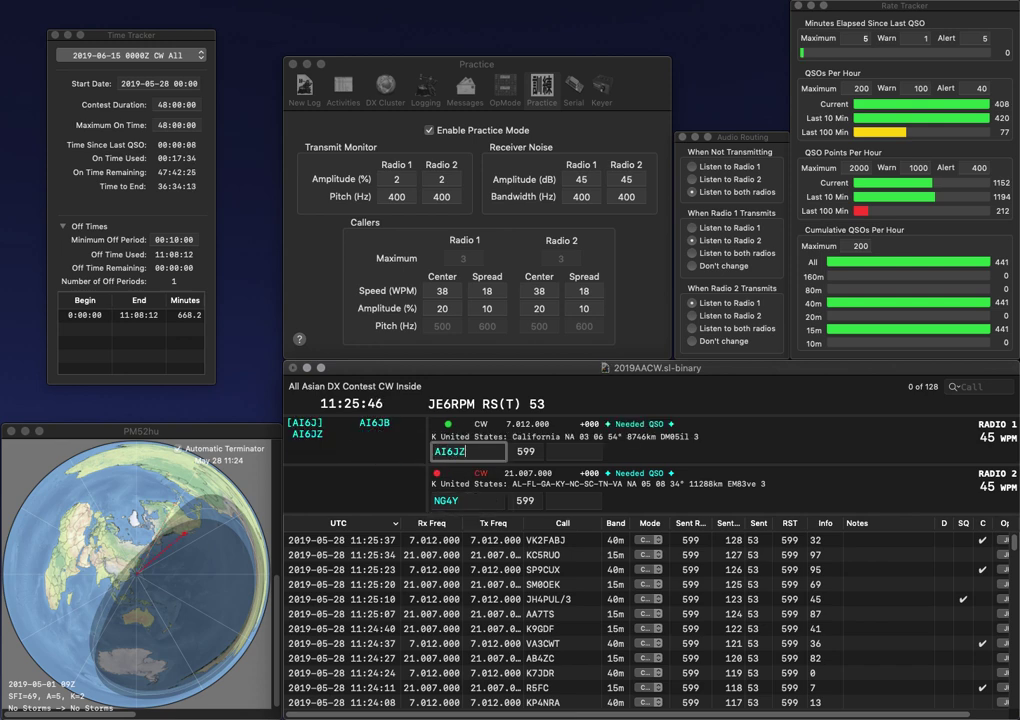
key("Return")
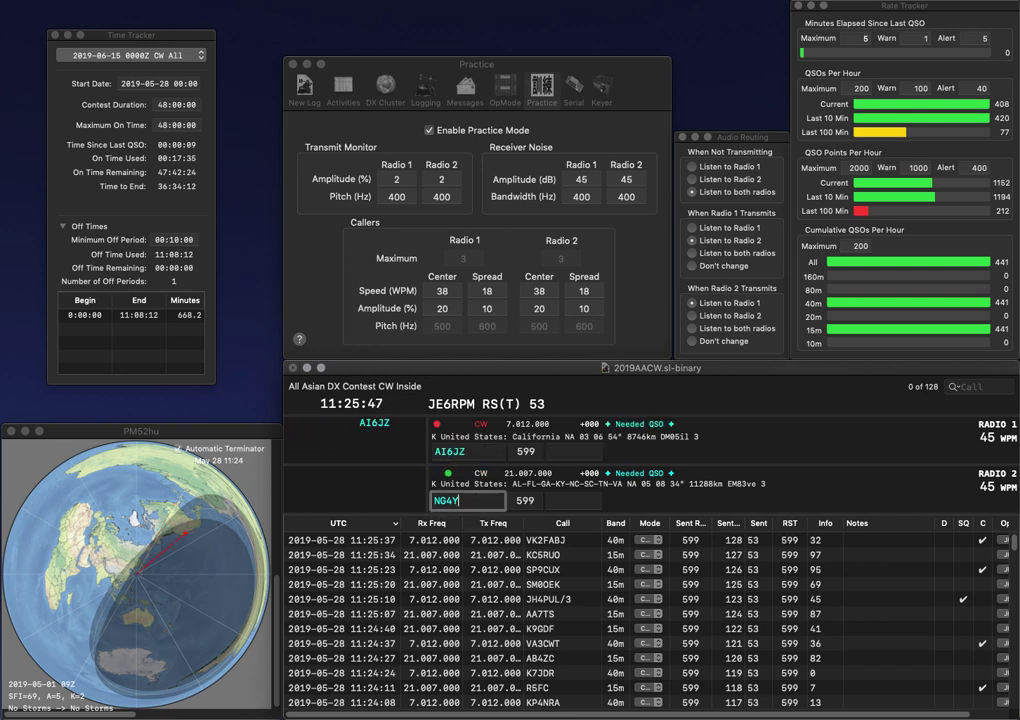
Step: Correct the Radio 2 call to NG3Y and send it
key("Left")
key("BackSpace")
type("3")
key("Return")
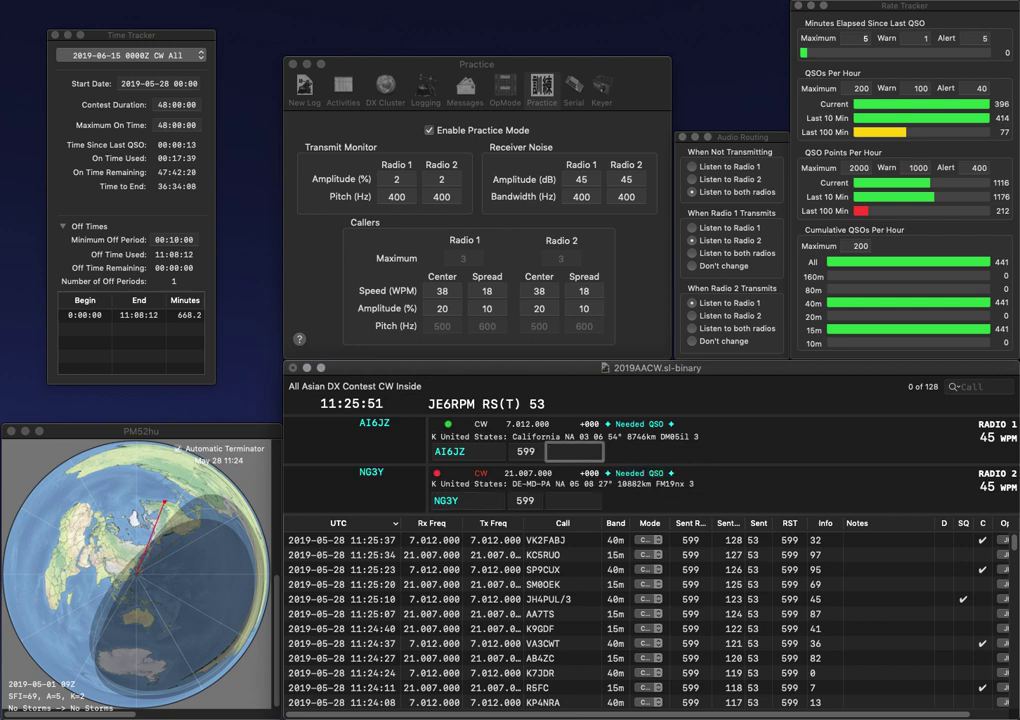
key("Return")
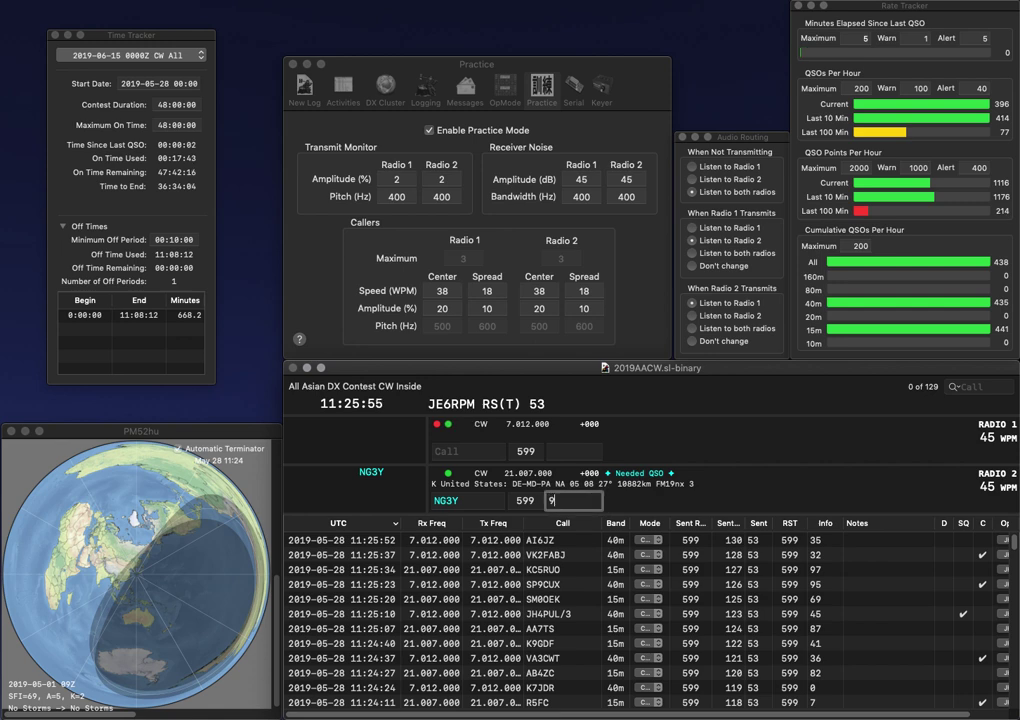
key("Return")
type("S")
key("Return")
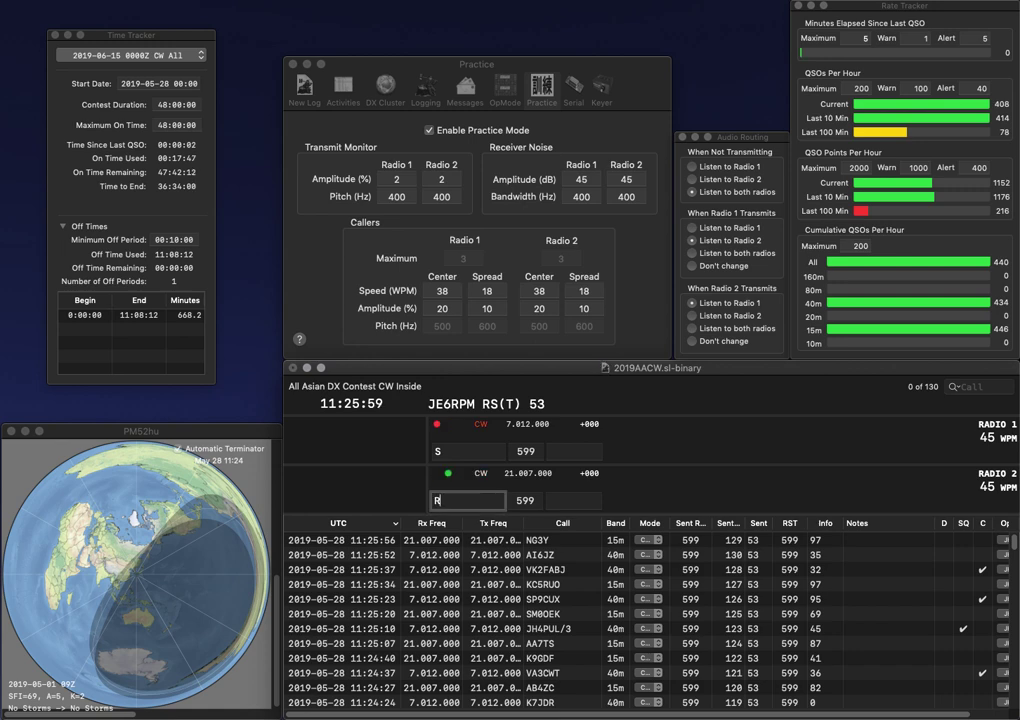
type("RV3YR")
key("Return")
Step: Replace the Radio 1 partial call with N9SS and send it, and log RV3YR on Radio 2 with received exchange 45
key("BackSpace")
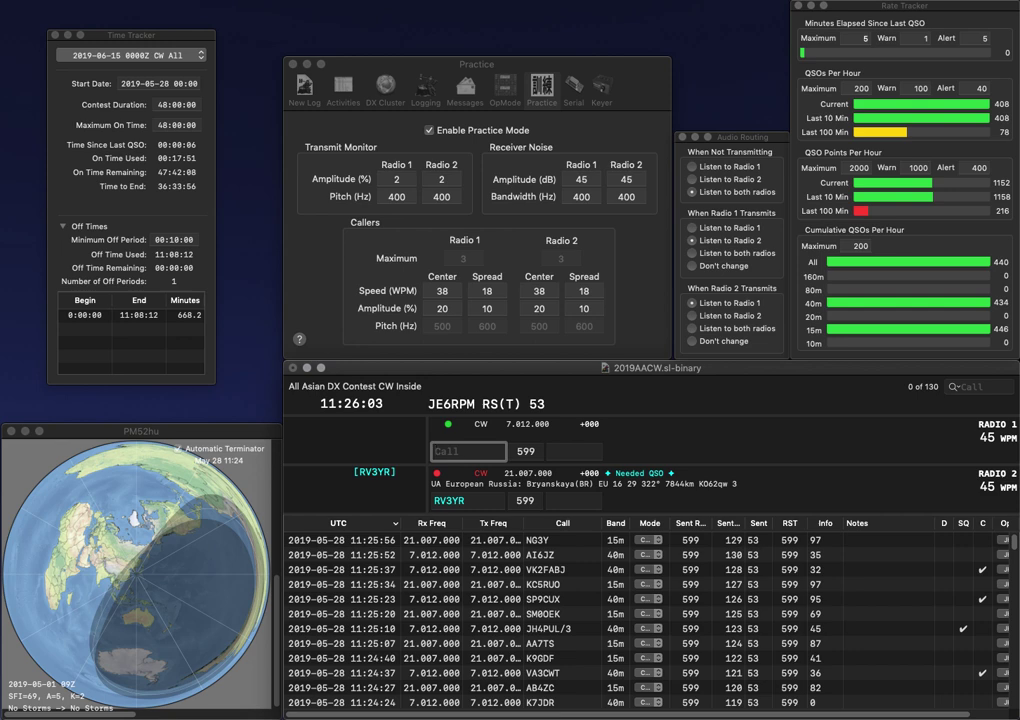
type("N9SS")
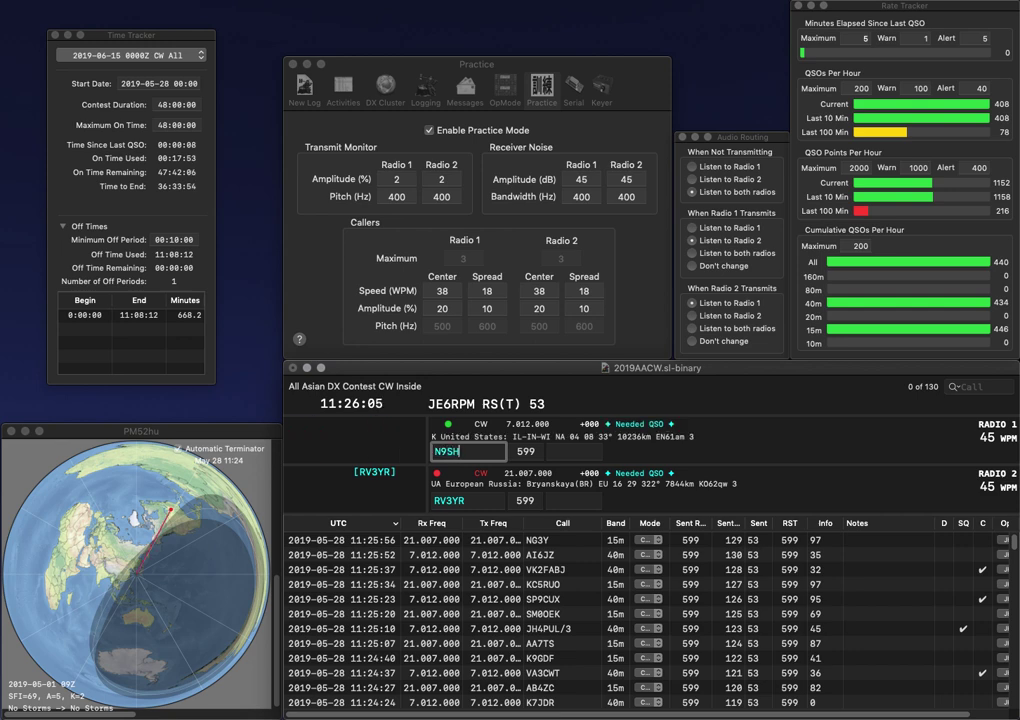
key("Return")
key("space")
type("4")
key("Return")
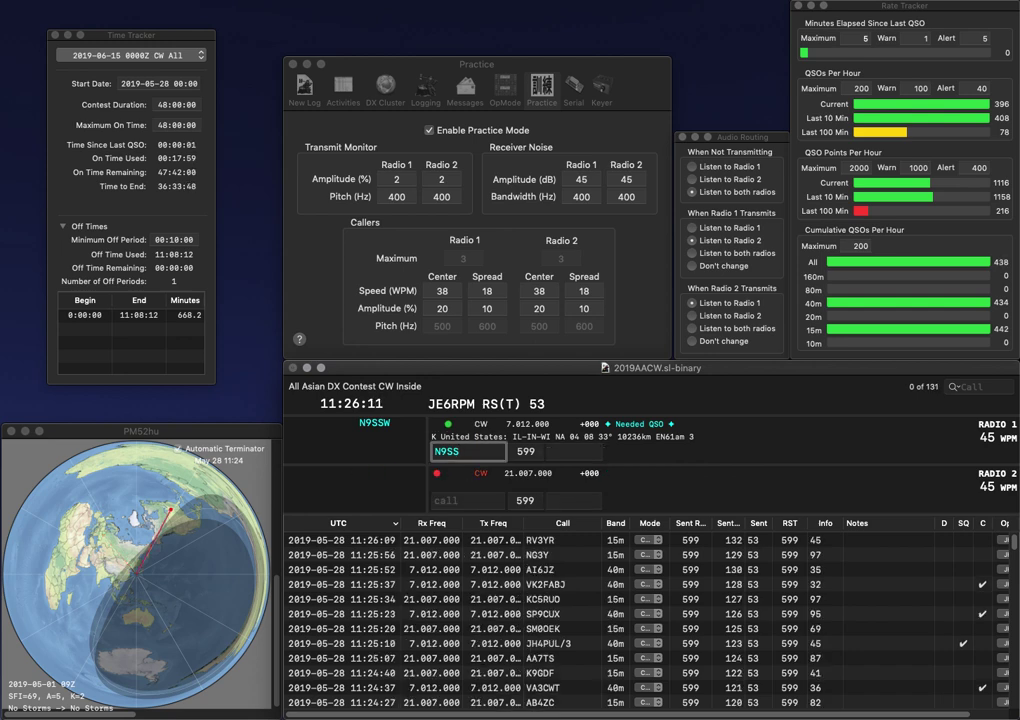
key("BackSpace")
key("BackSpace")
type("HH")
key("Return")
type("OK")
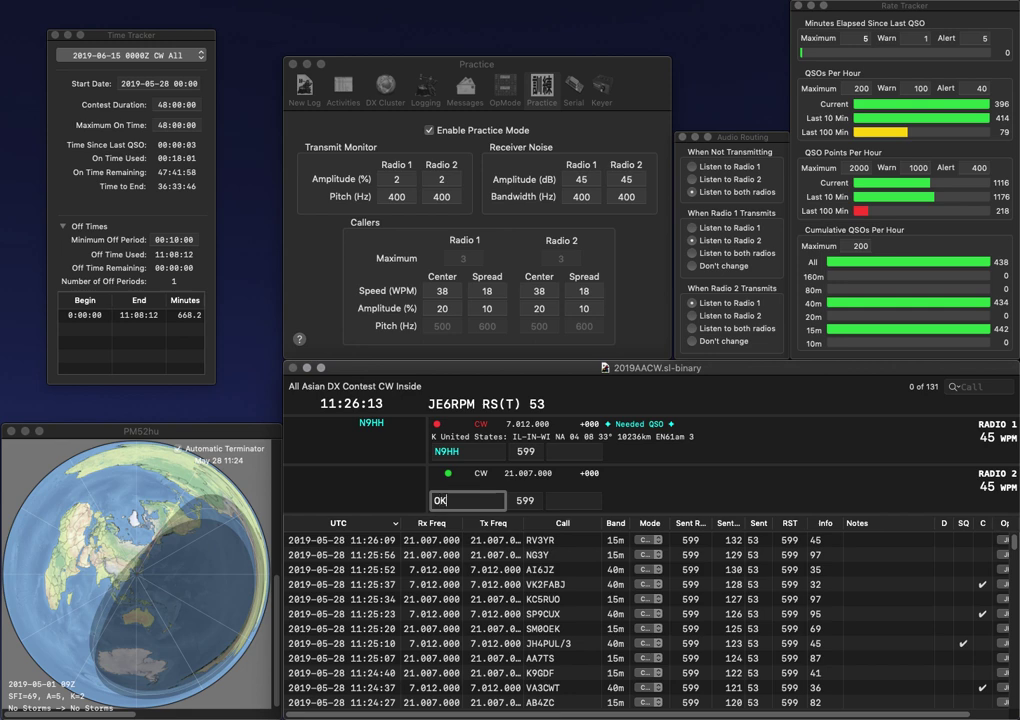
type("1CLW")
key("space")
key("Return")
key("space")
type("43")
key("Return")
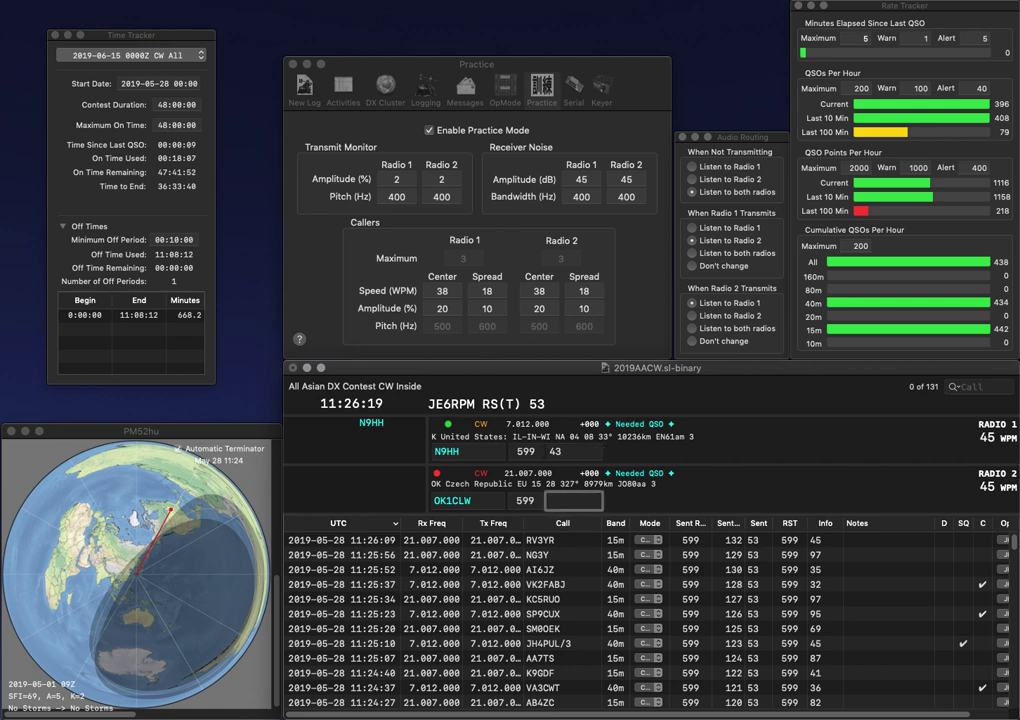
Step: Correct the Radio 2 call to OK2CLW and send it, and answer KE7X on Radio 1 with the exchange
key("space")
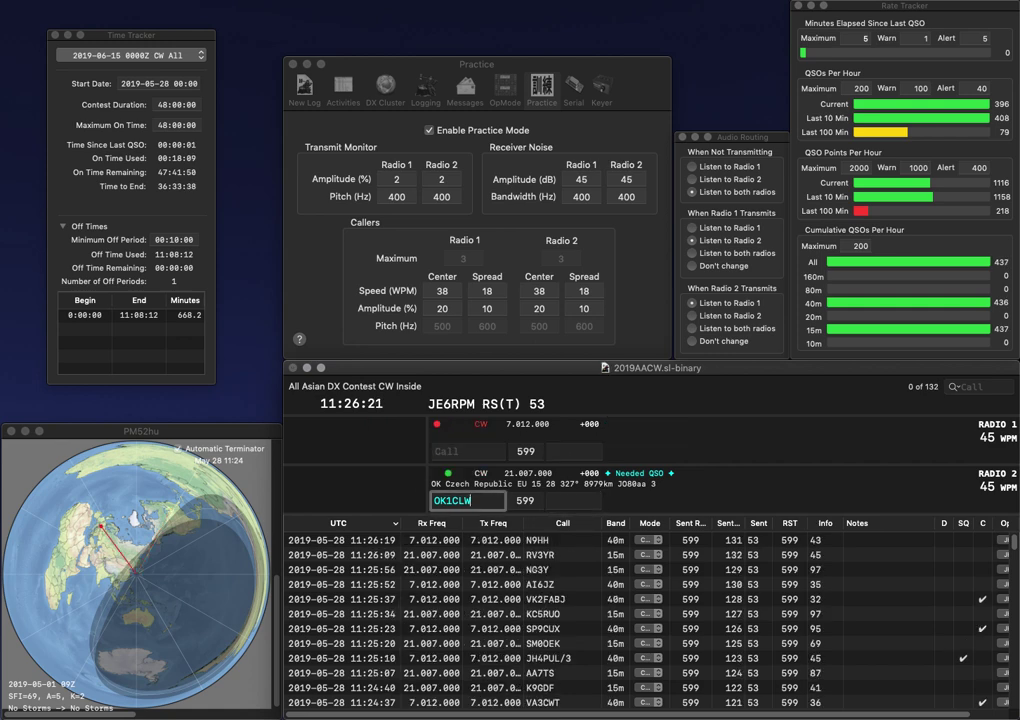
key("BackSpace")
type("2")
key("Return")
type("KE")
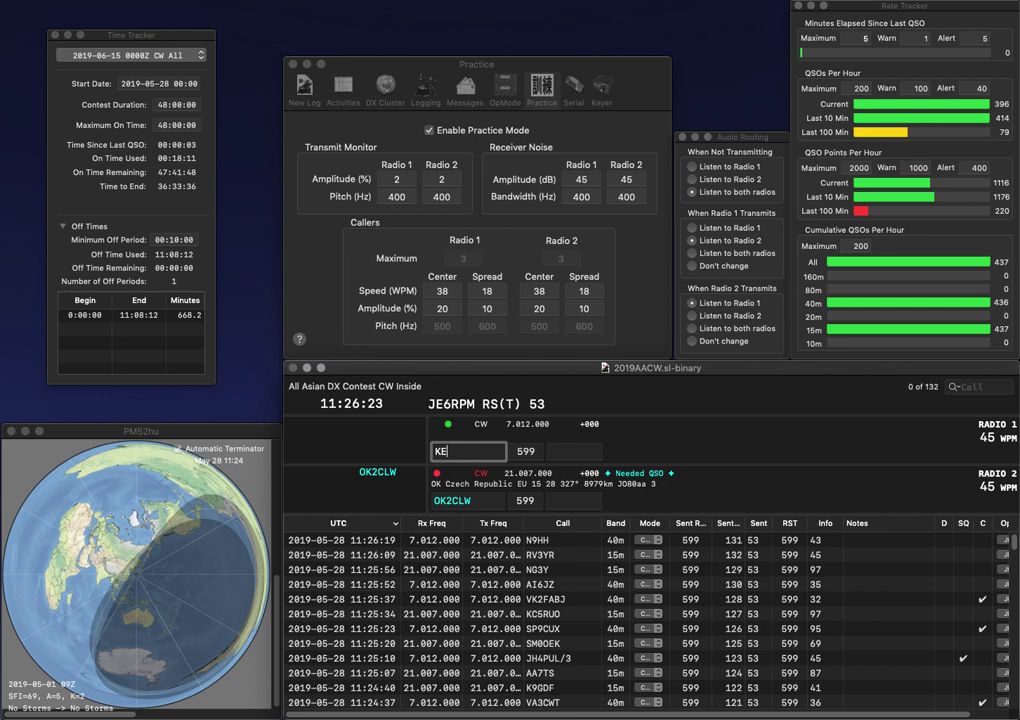
type("7X")
key("Return")
key("space")
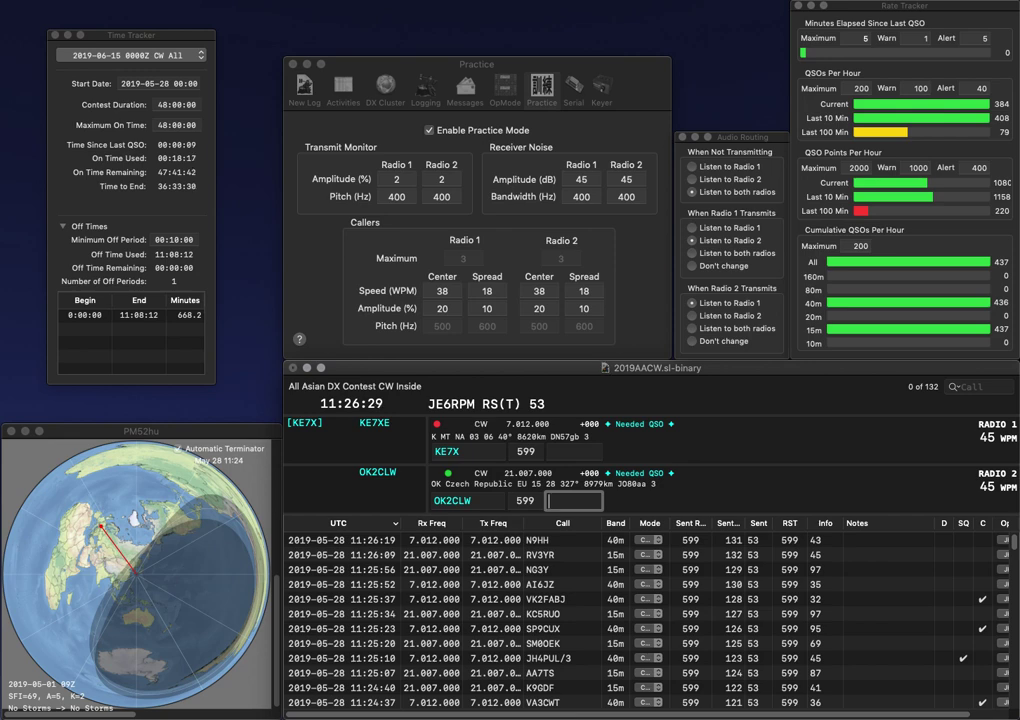
type("13")
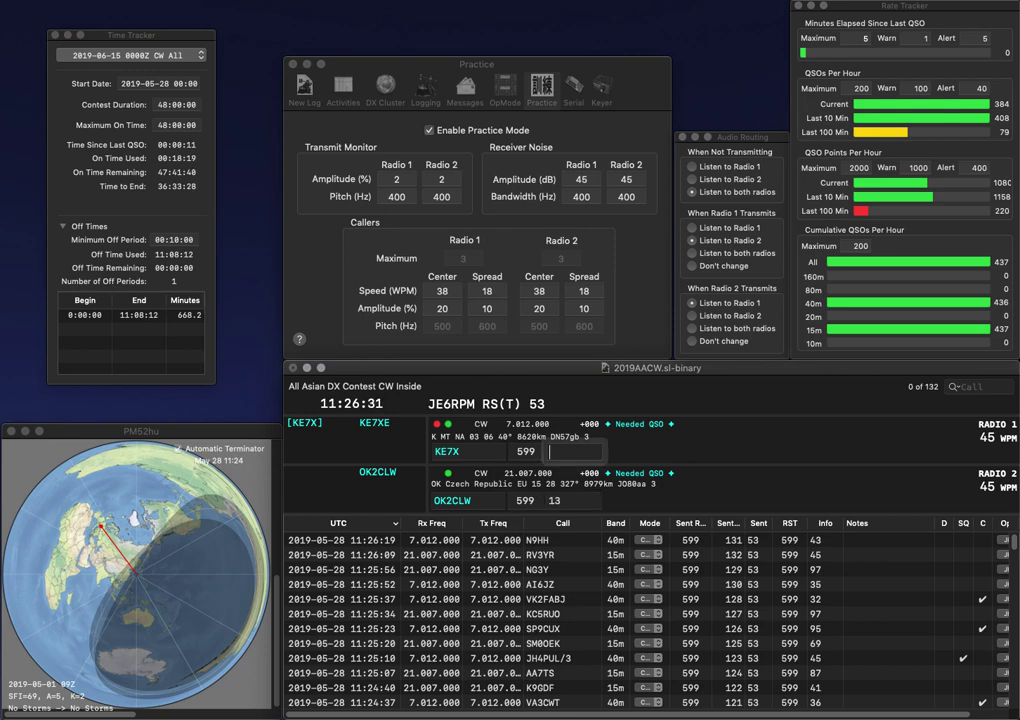
key("Return")
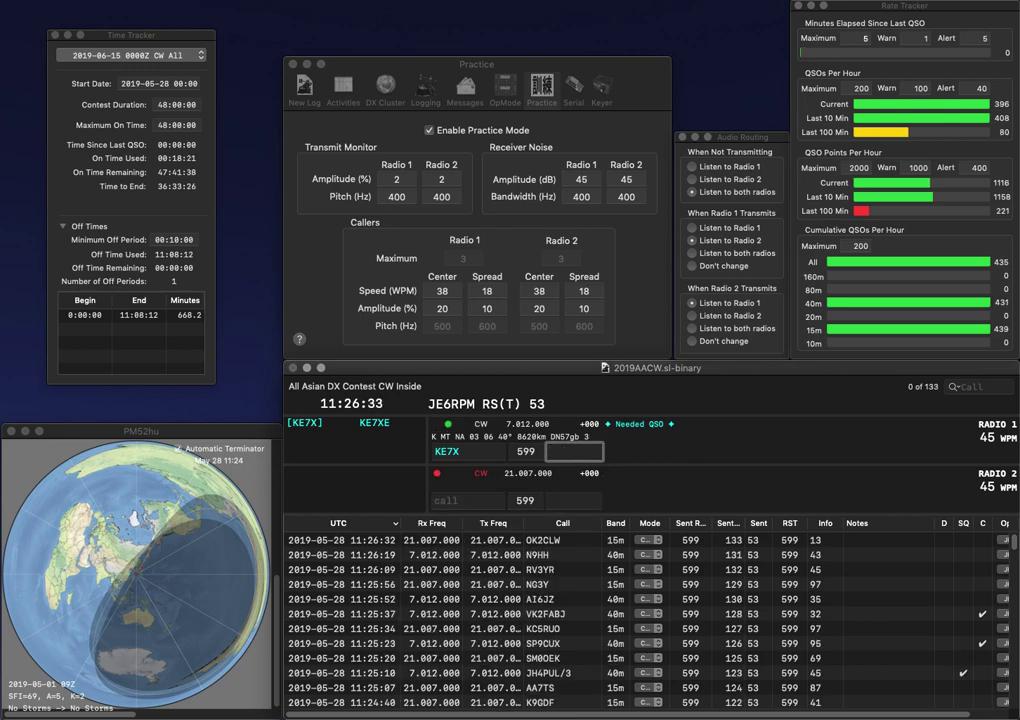
type("31")
key("Return")
type("DL2ZBO")
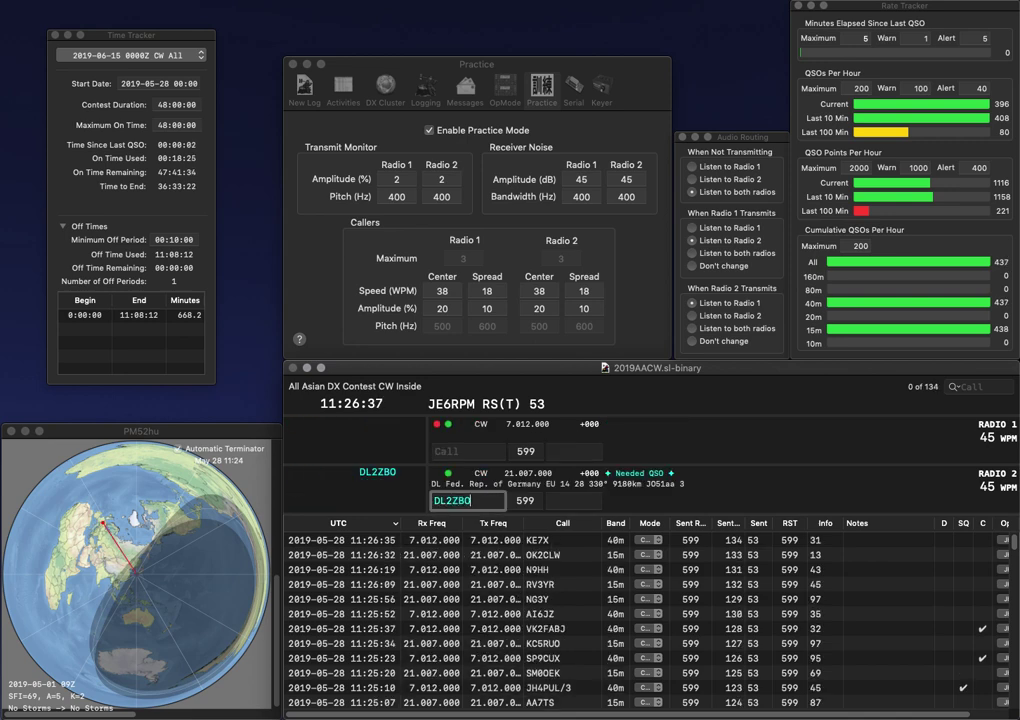
key("Return")
type("SHQ")
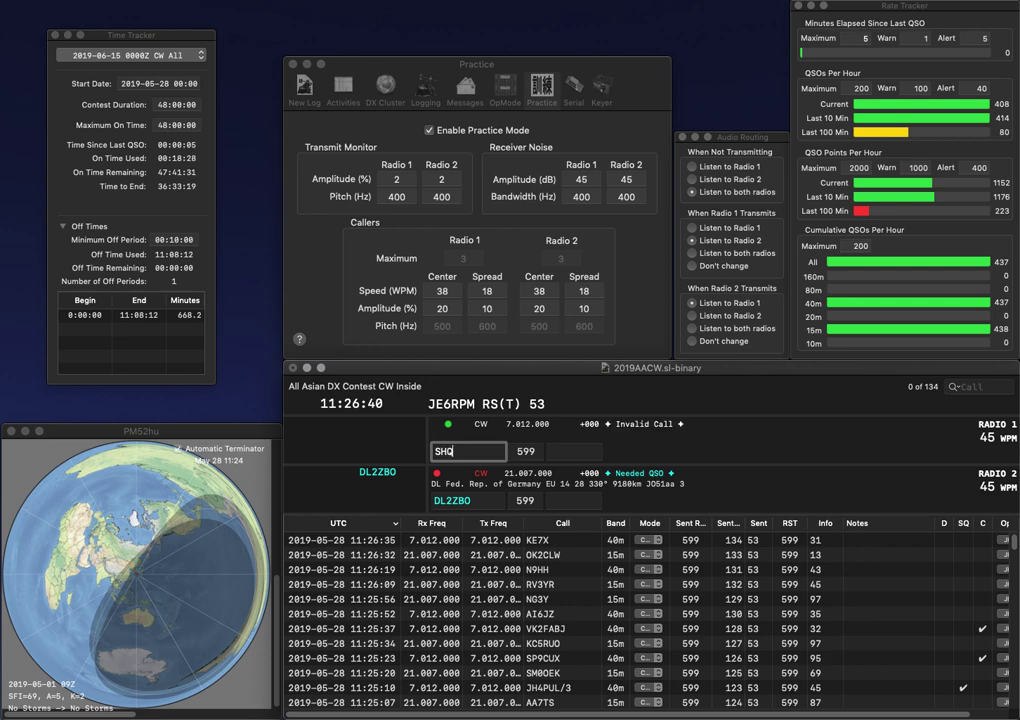
key("Home")
key("Delete")
key("Return")
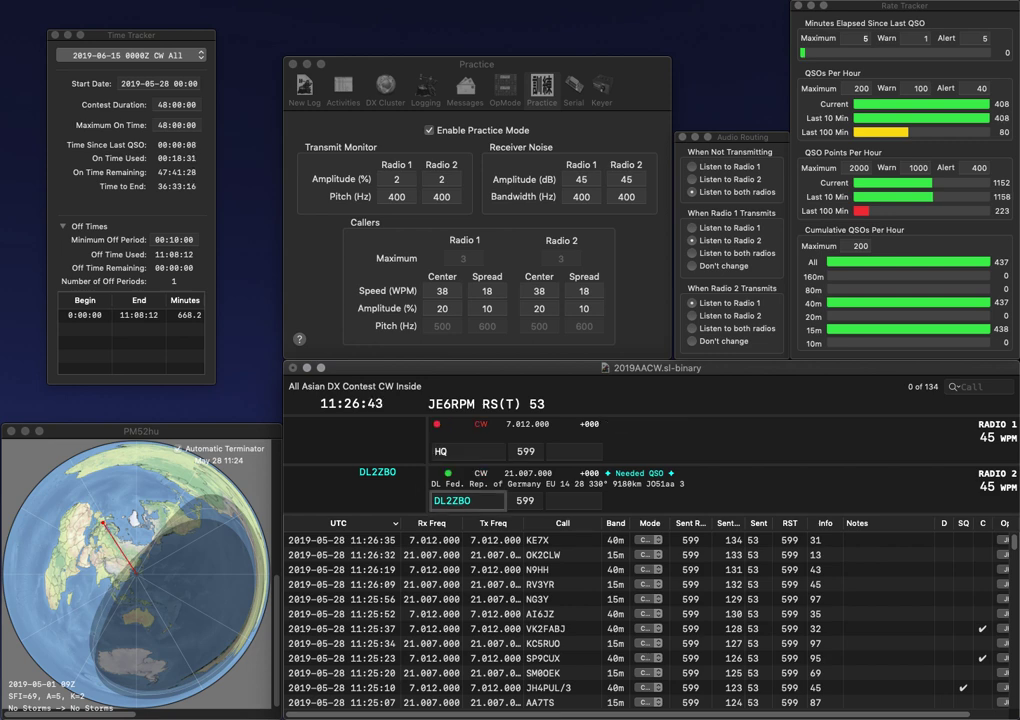
key("Tab")
type("1")
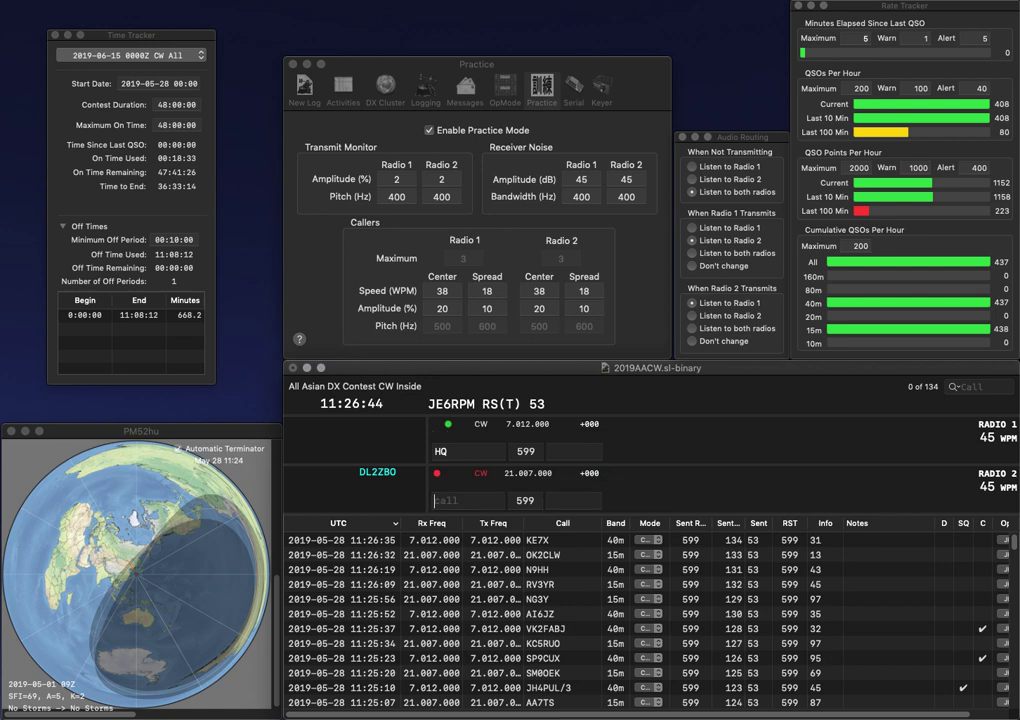
key("Return")
type("II1")
key("Return")
type("OK6O")
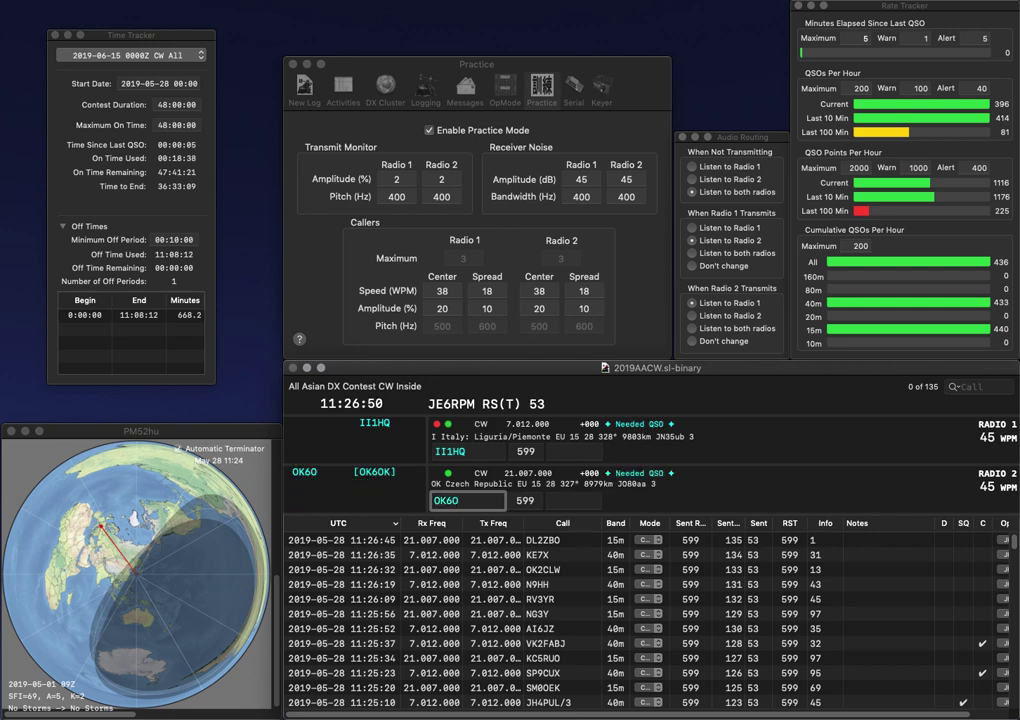
key("Return")
Step: Log II1HQ on Radio 1 with received exchange 98
key("space")
type("98")
key("Return")
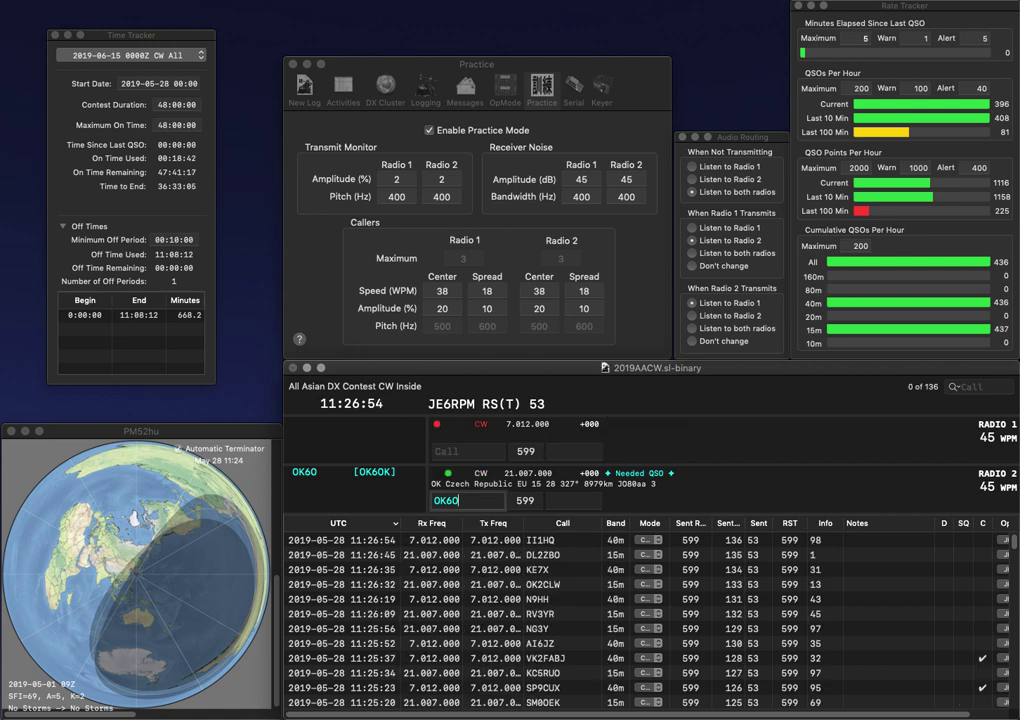
Step: Correct the Radio 2 call to OM6OU and send it, and send the partial call ET on Radio 1
key("Delete")
type("M")
key("Right")
key("Right")
type("U")
key("Return")
type("ET")
key("Return")
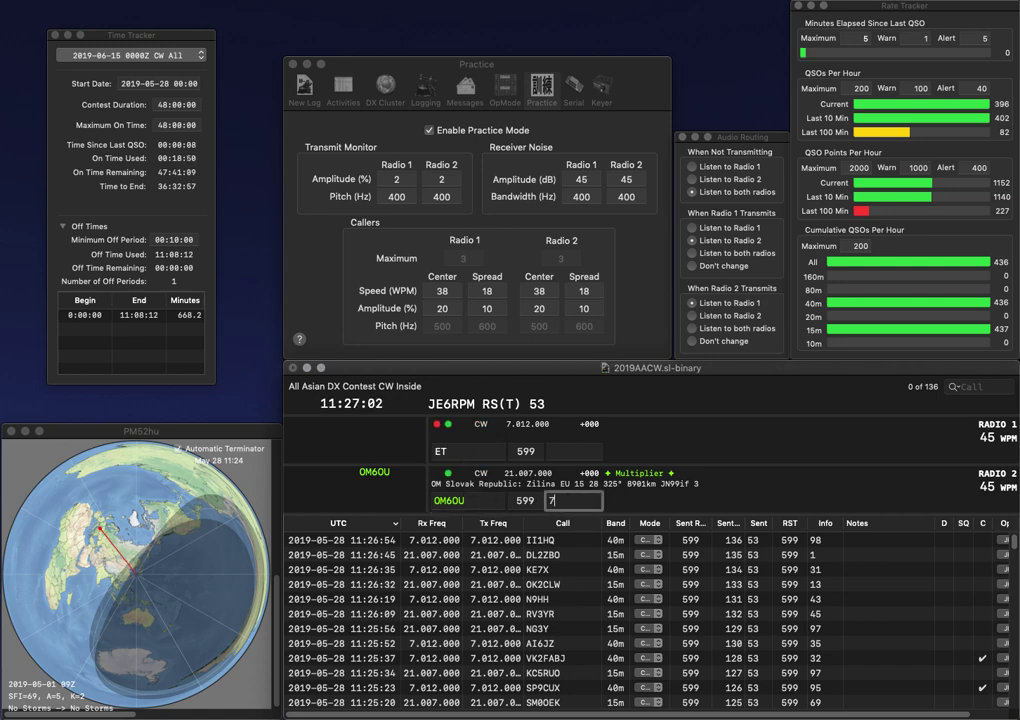
key("Return")
type("N6")
key("Return")
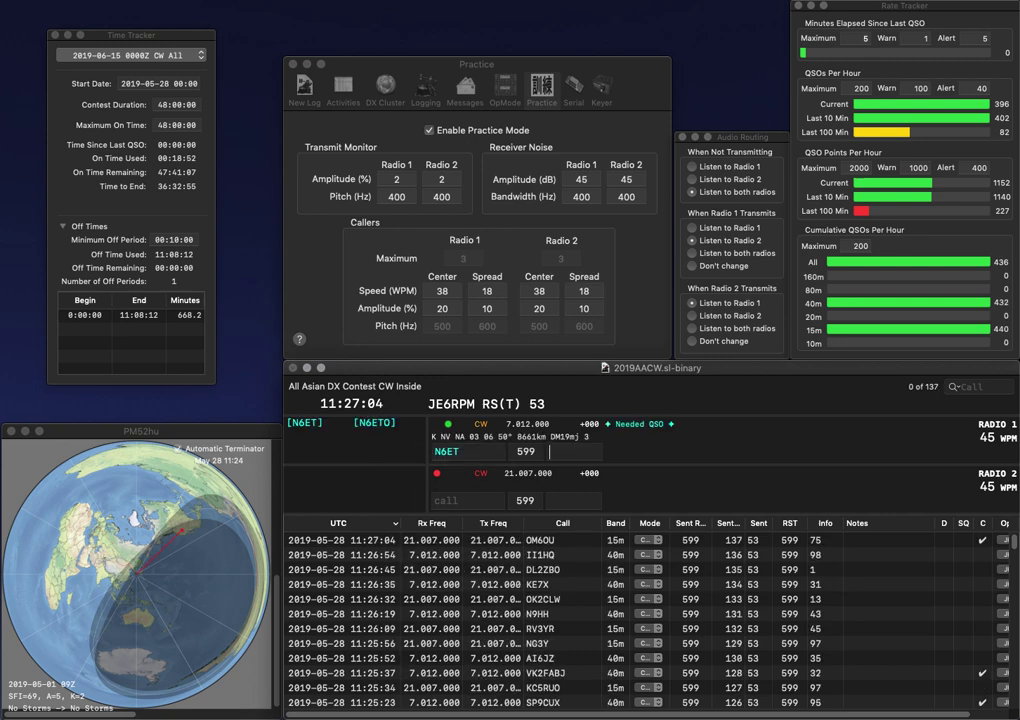
type("HG")
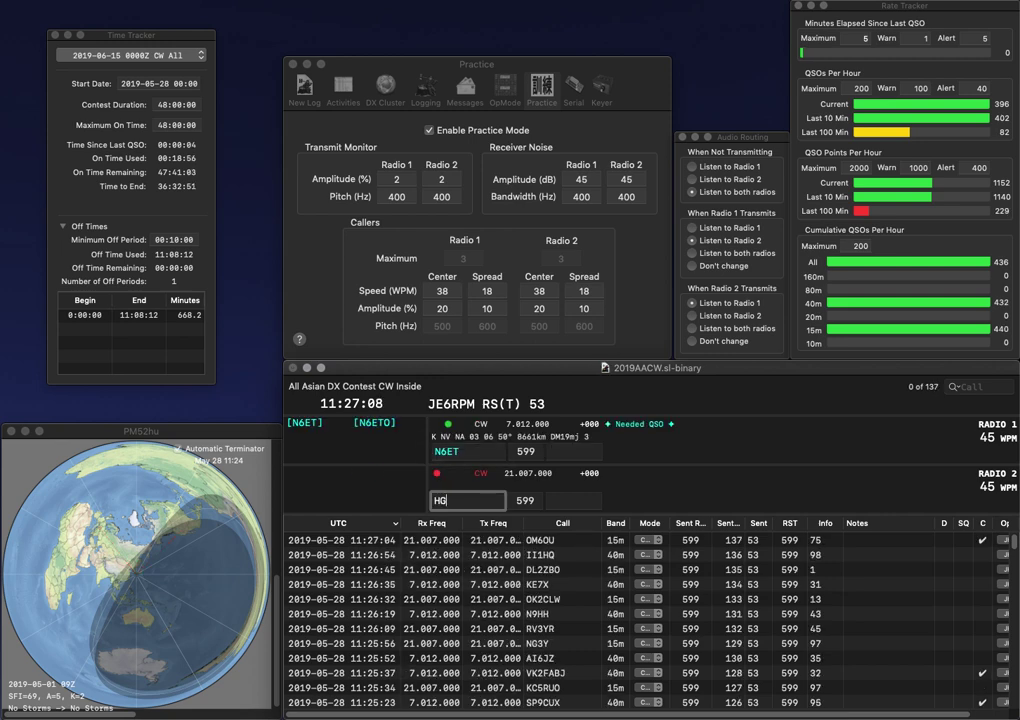
key("Return")
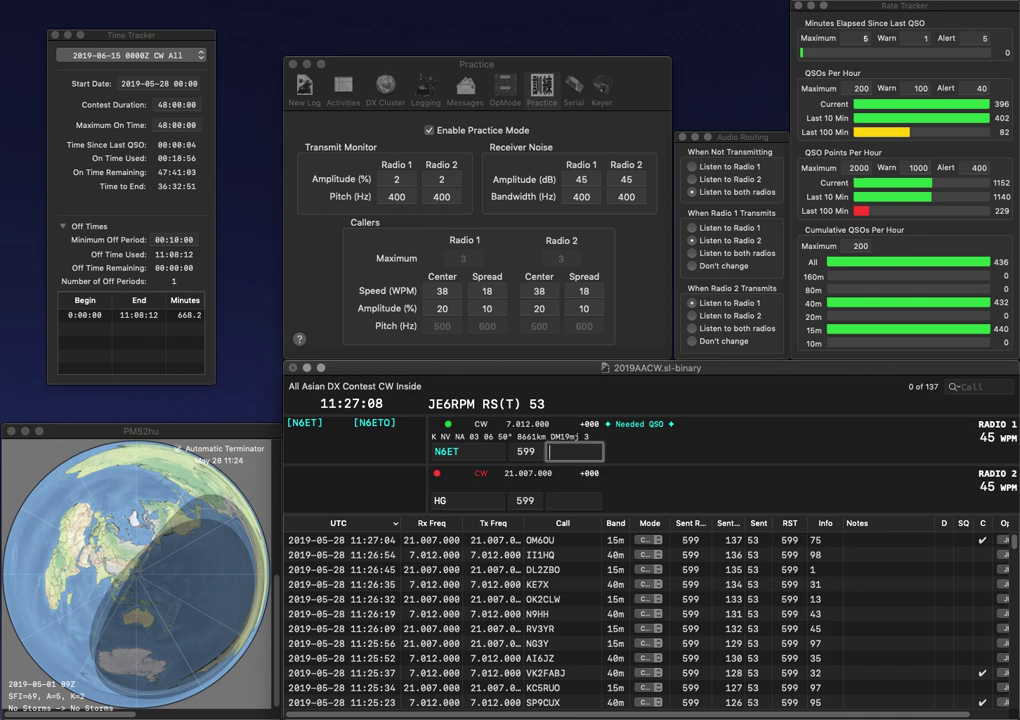
type("52")
key("Return")
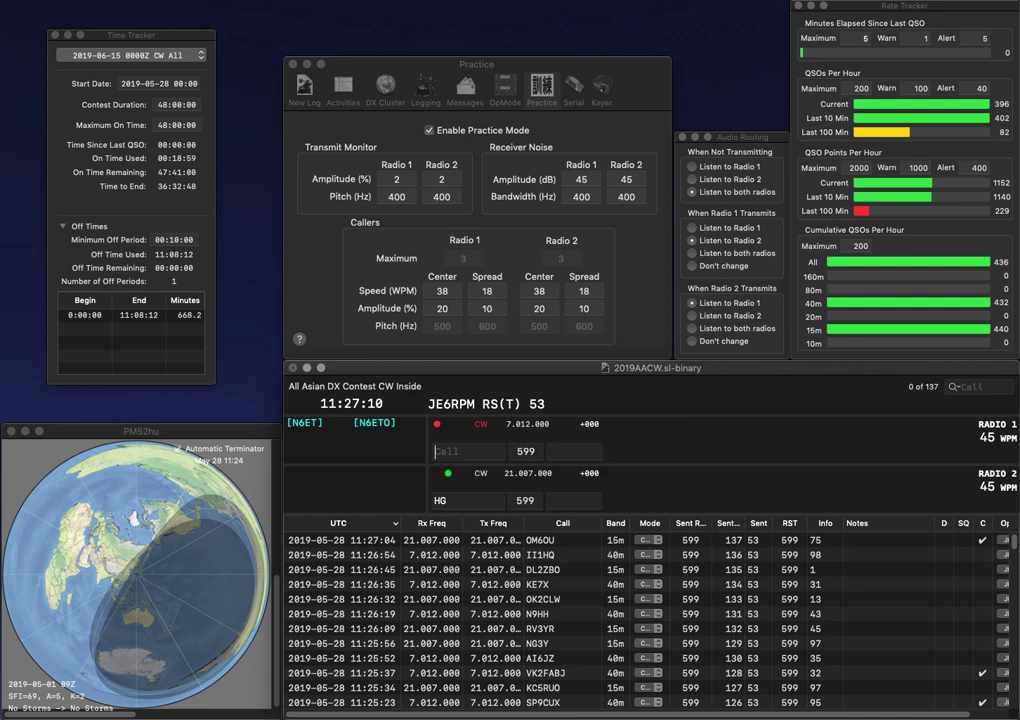
Step: Complete and send the Radio 2 call HG500A, and answer PA0O on Radio 1 with the exchange
type("500A")
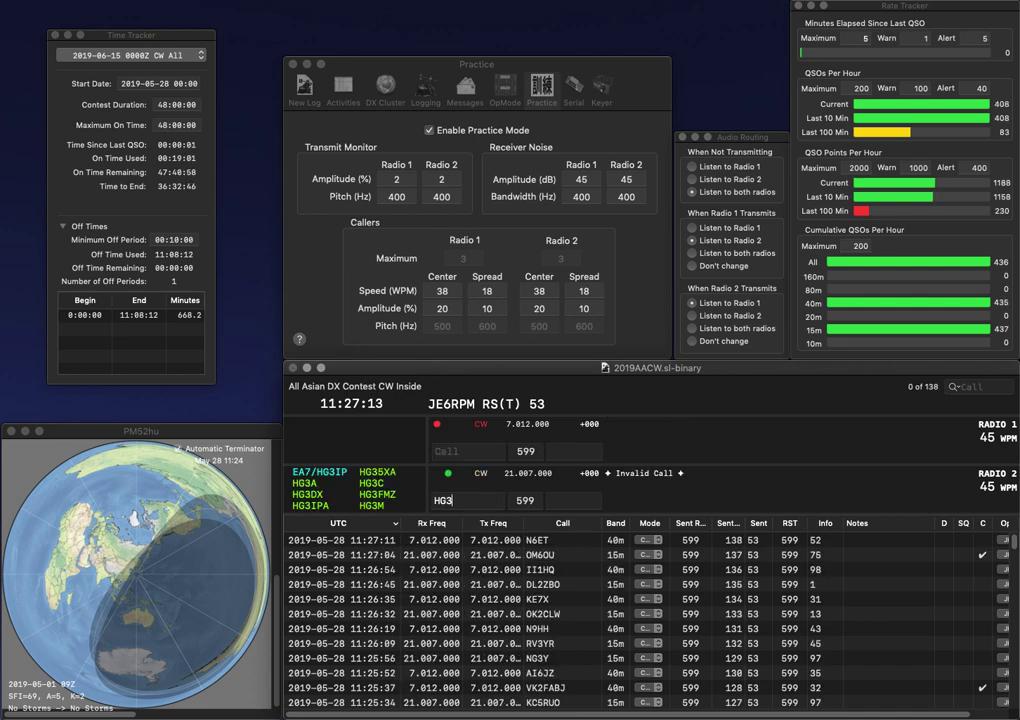
key("Return")
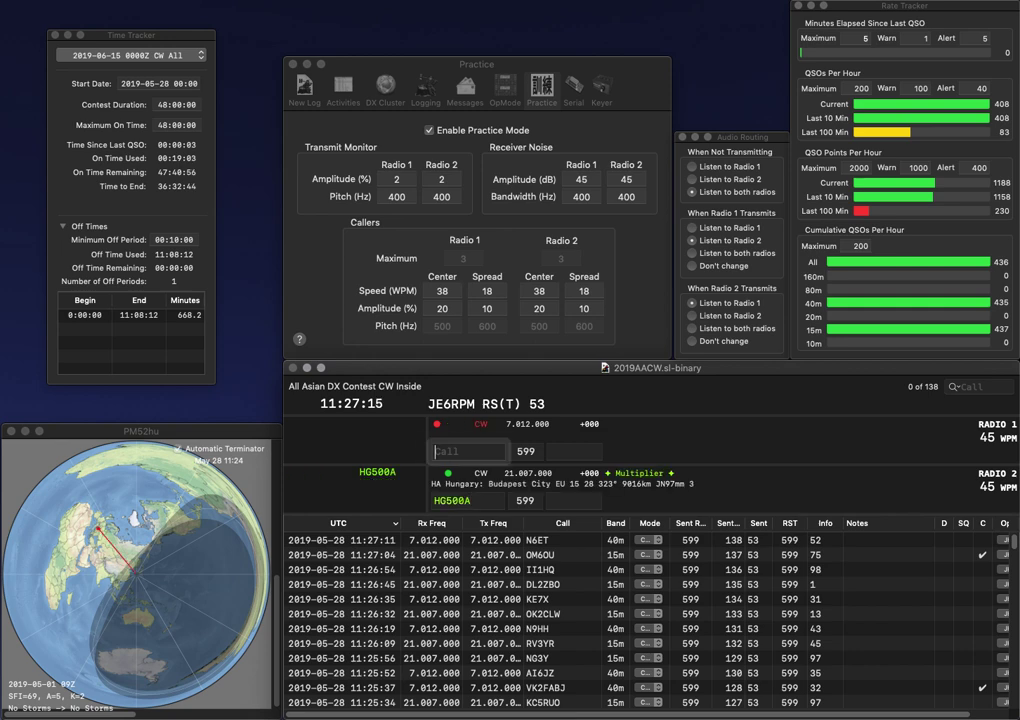
type("PA0O")
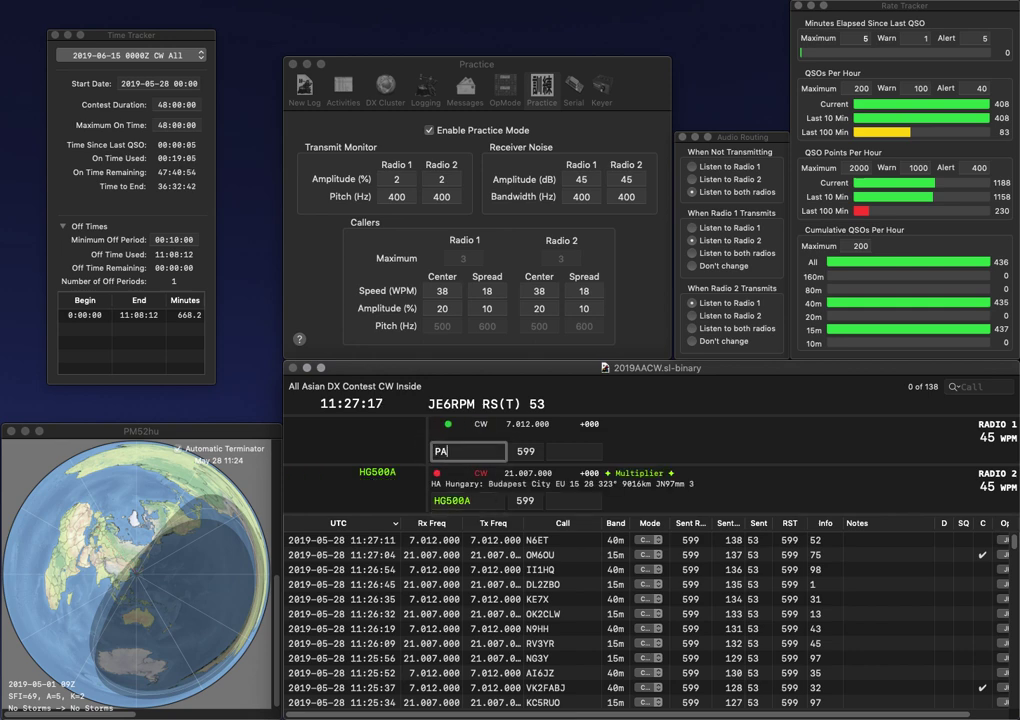
key("Return")
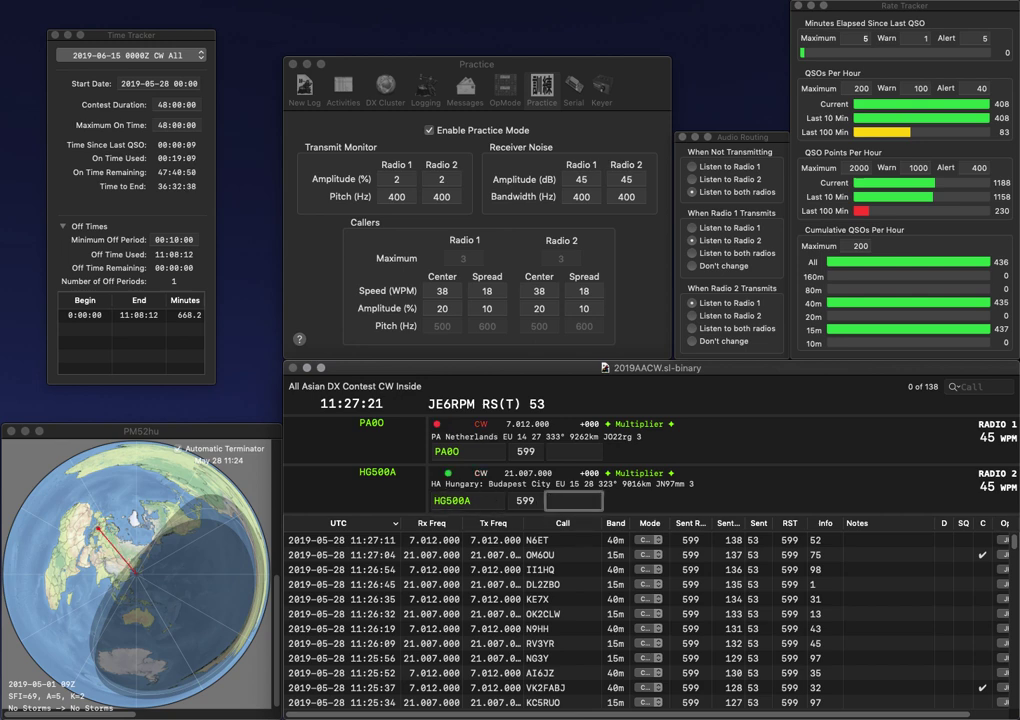
type("20")
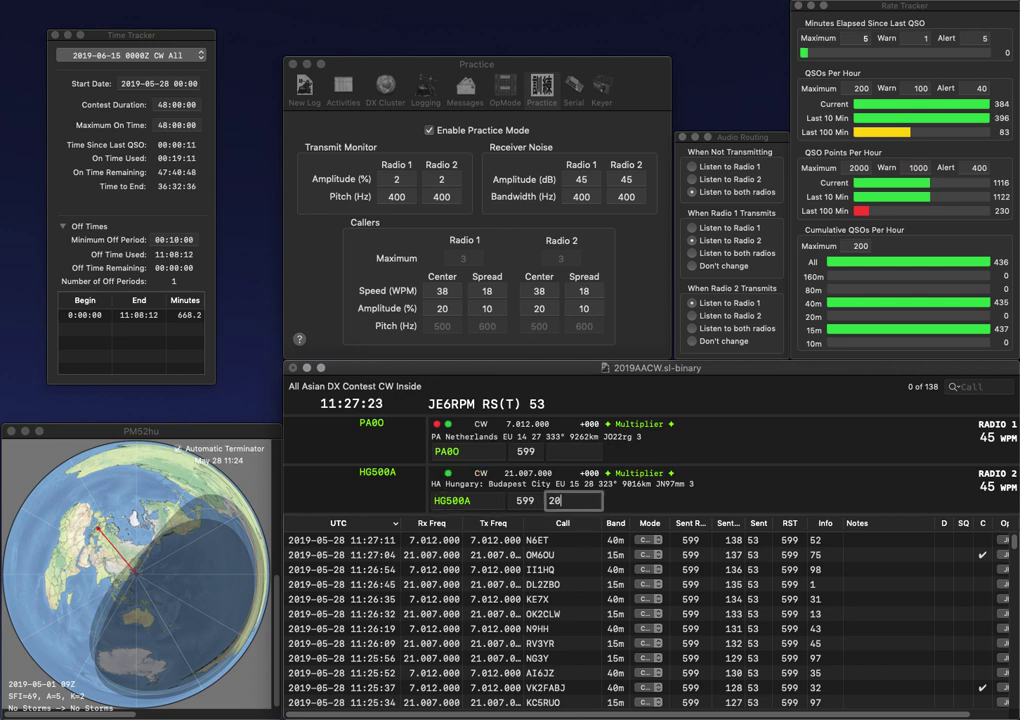
key("Return")
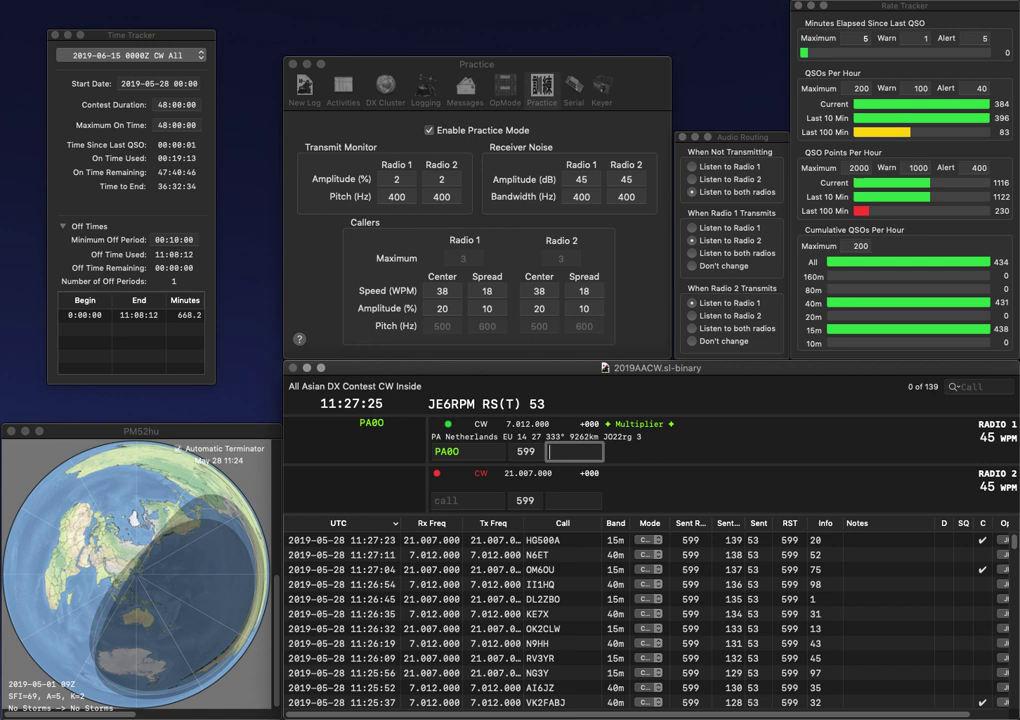
type("83")
key("Return")
Step: Send the partial call QA on Radio 2 and the partial call JR3K on Radio 1
type("Z")
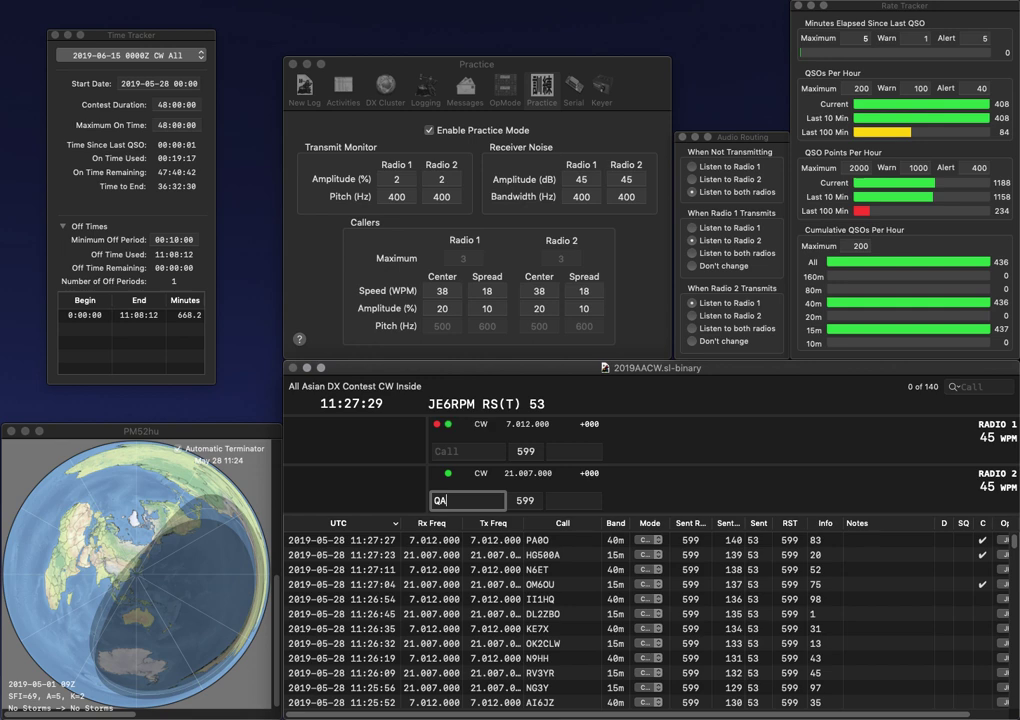
key("Return")
type("JR3K")
key("Return")
type("K7")
key("Up")
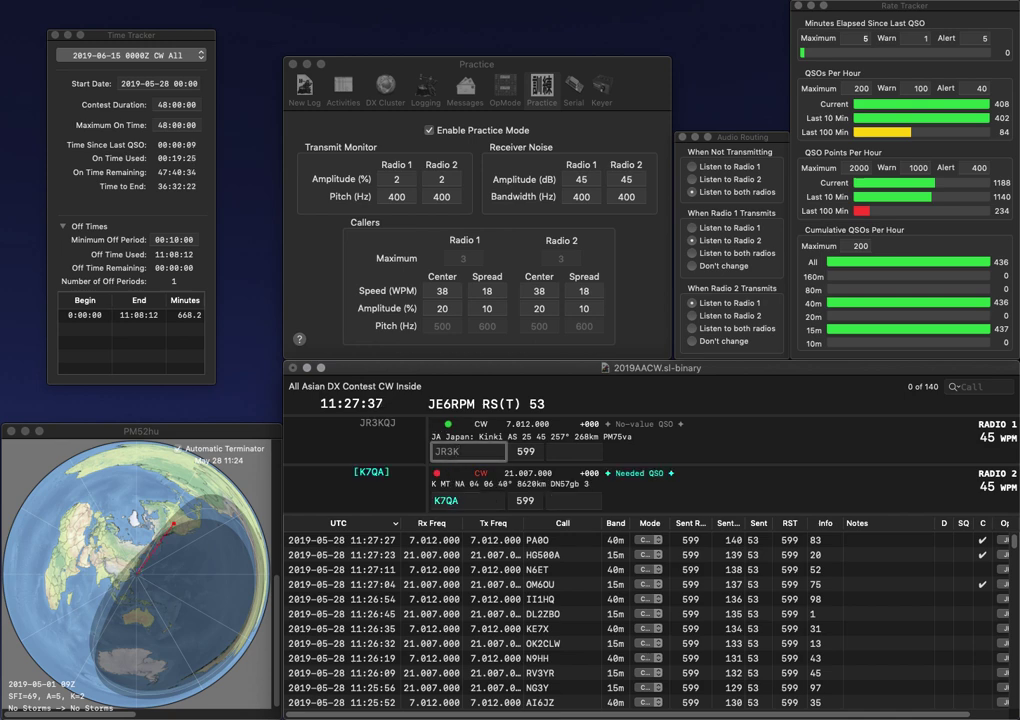
key("BackSpace")
key("BackSpace")
type("2")
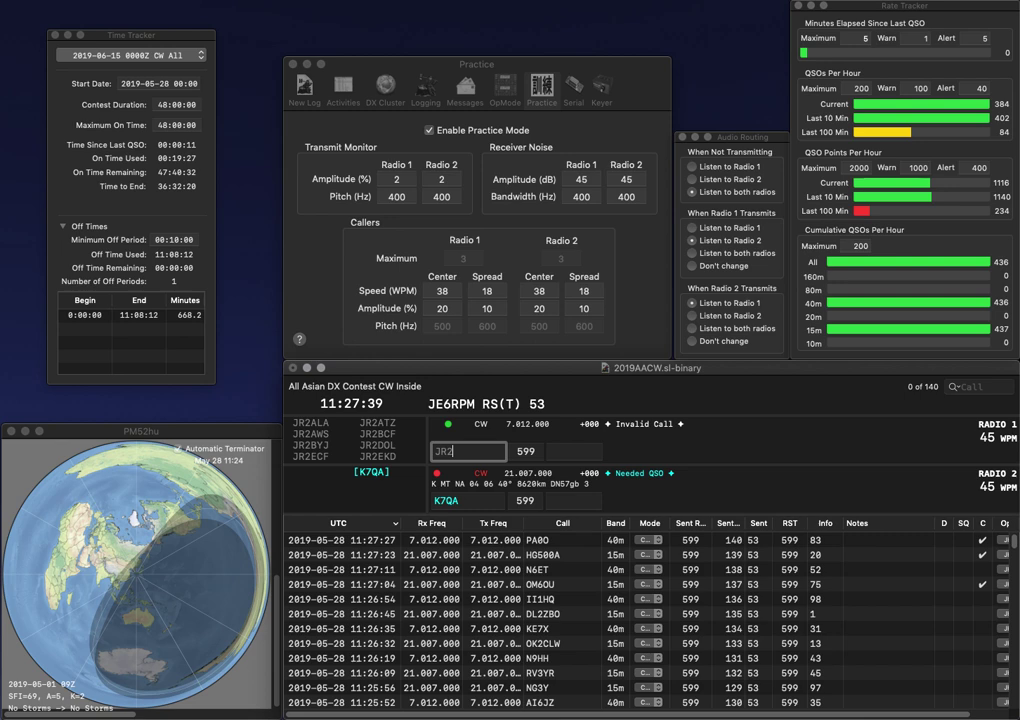
type("XWR")
key("Return")
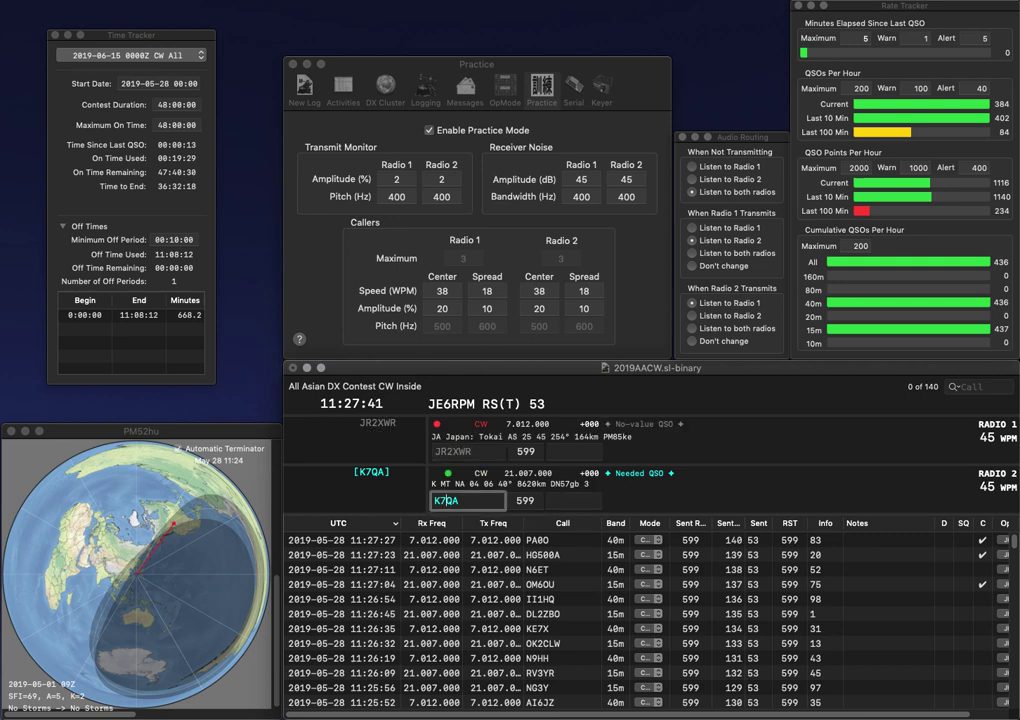
key("Return")
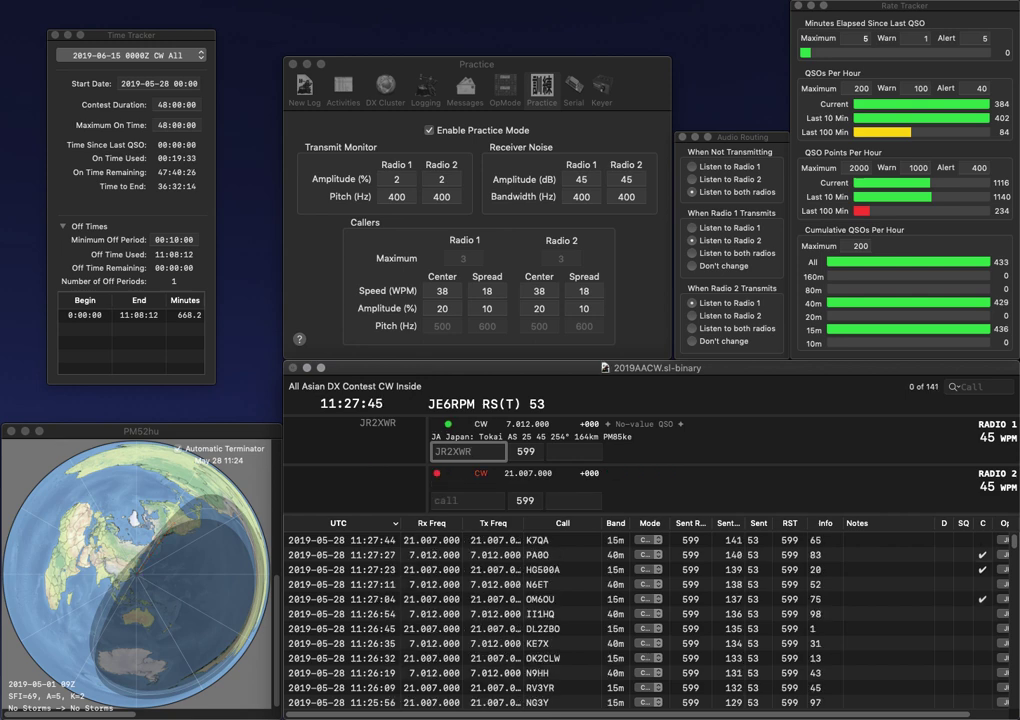
key("Tab")
type("54")
key("Return")
Step: Answer KB2KA on Radio 2 with the exchange and send the partial call KTQ on Radio 1
type("KB2")
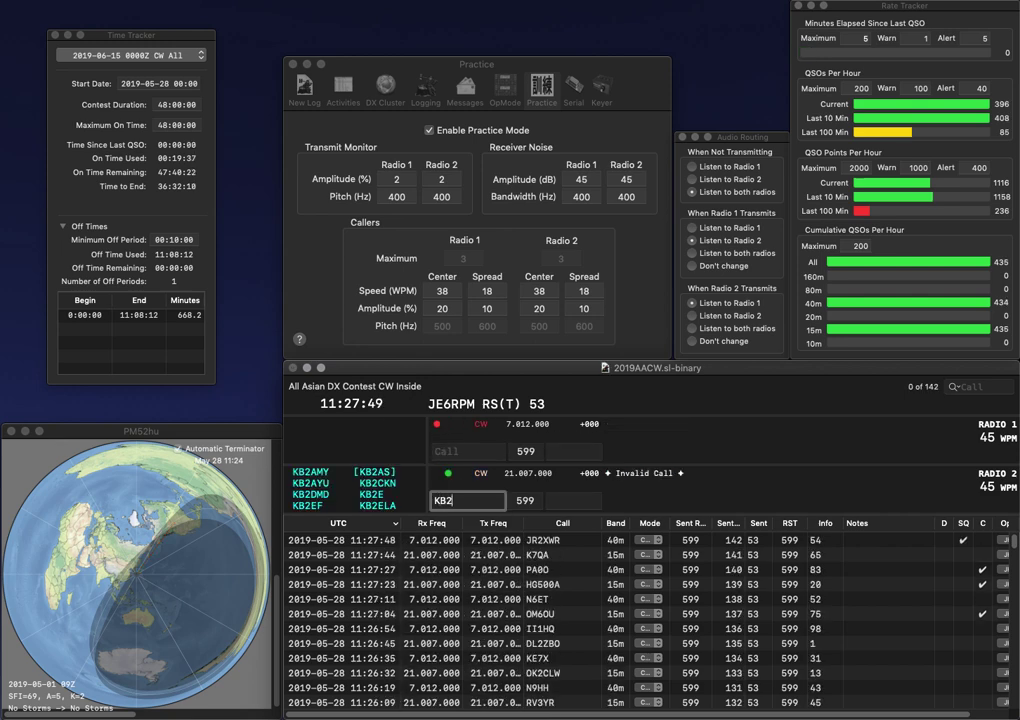
type("KA")
key("Return")
type("TQ")
key("Left")
key("Left")
type("K")
key("Return")
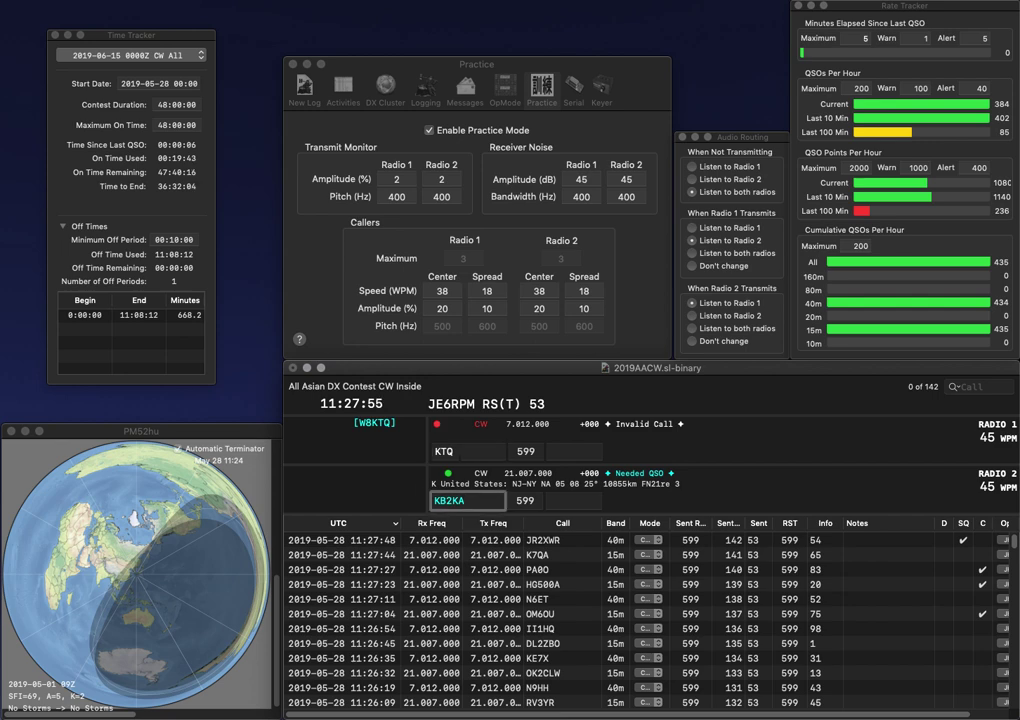
key("Delete")
type("D")
key("BackSpace")
type("RG")
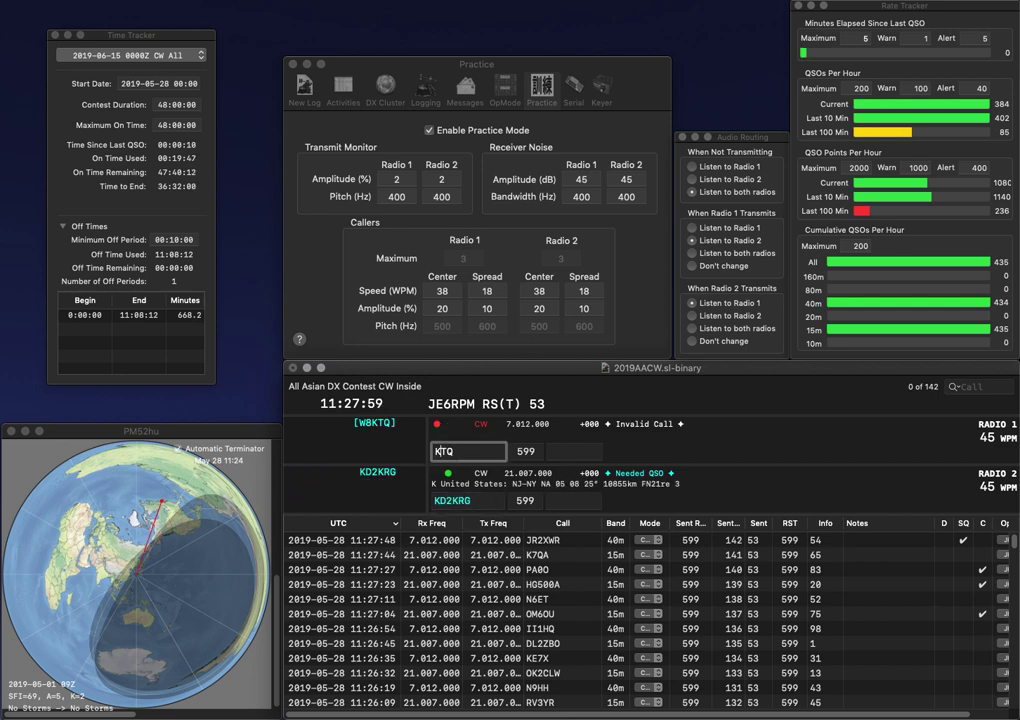
key("Return")
key("BackSpace")
type("R")
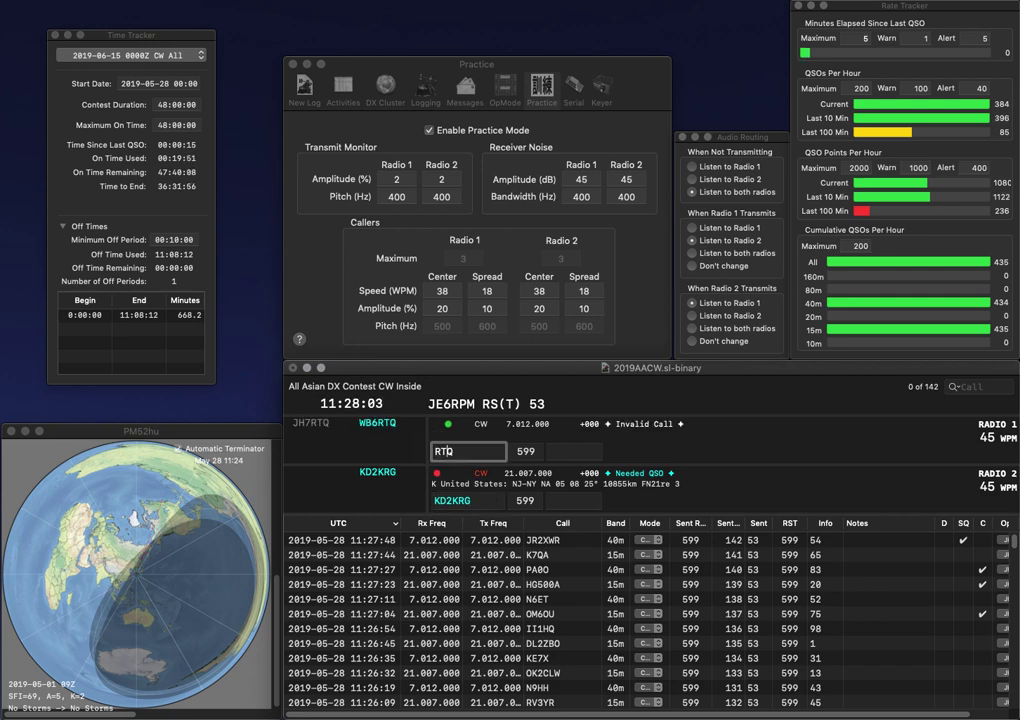
type("3")
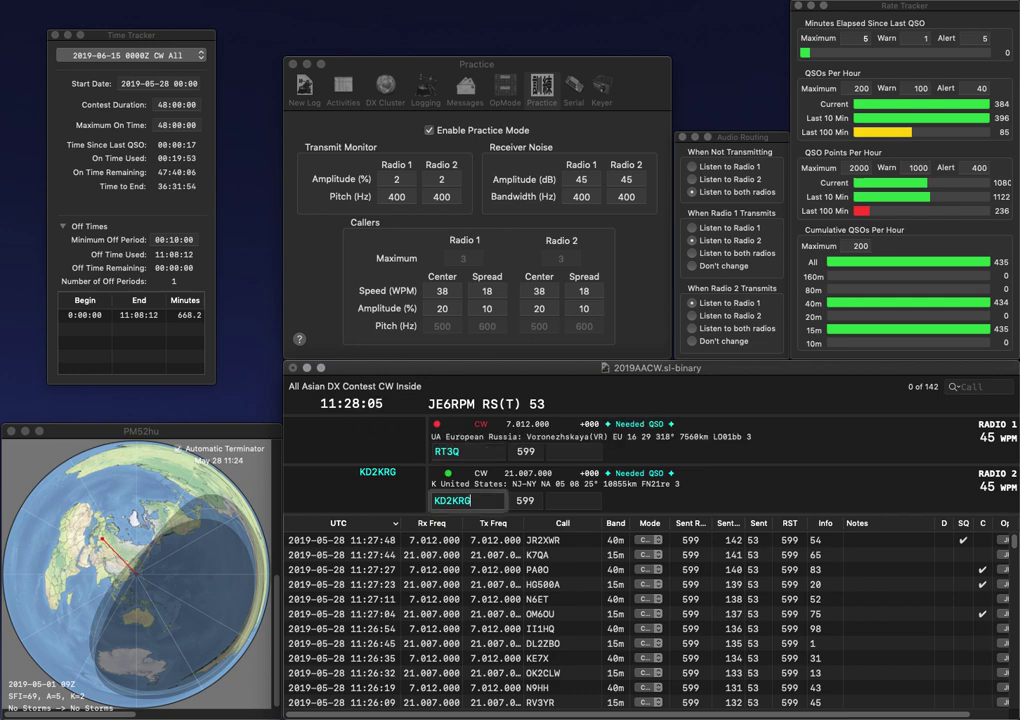
type("29")
key("Return")
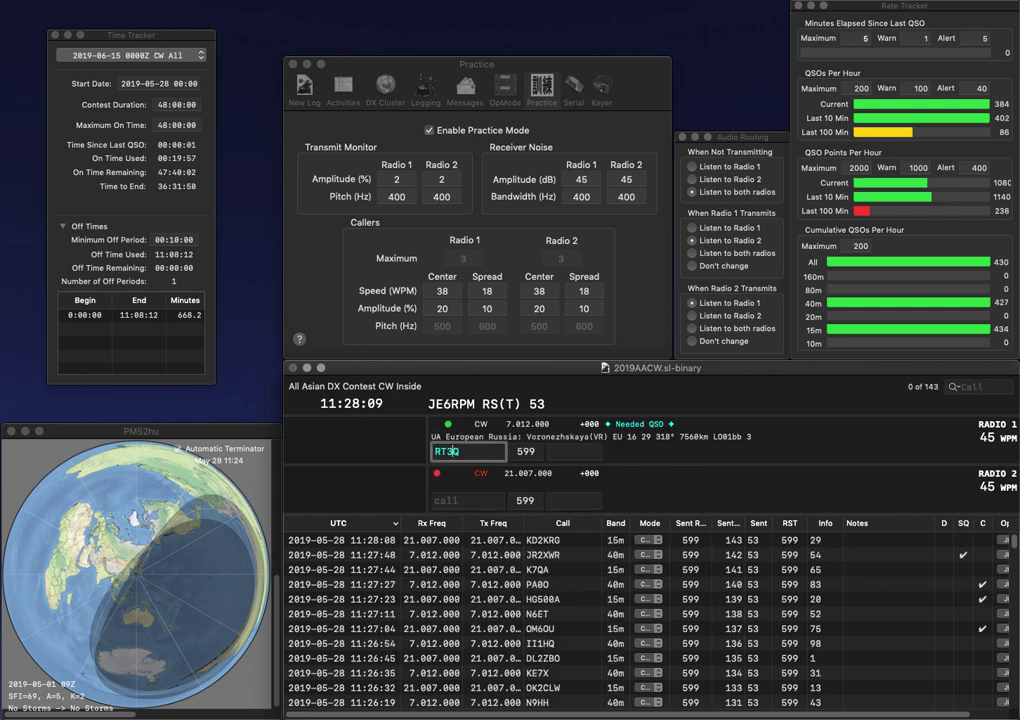
key("BackSpace")
key("BackSpace")
type("5Q")
key("Return")
type("JE1NV")
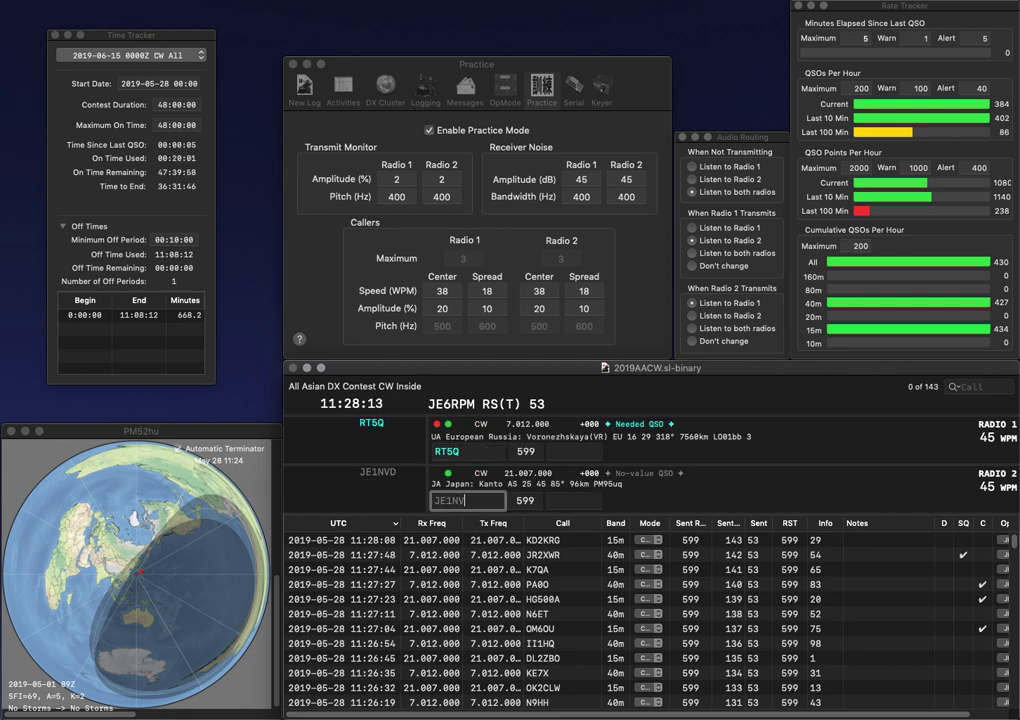
type("J")
key("Return")
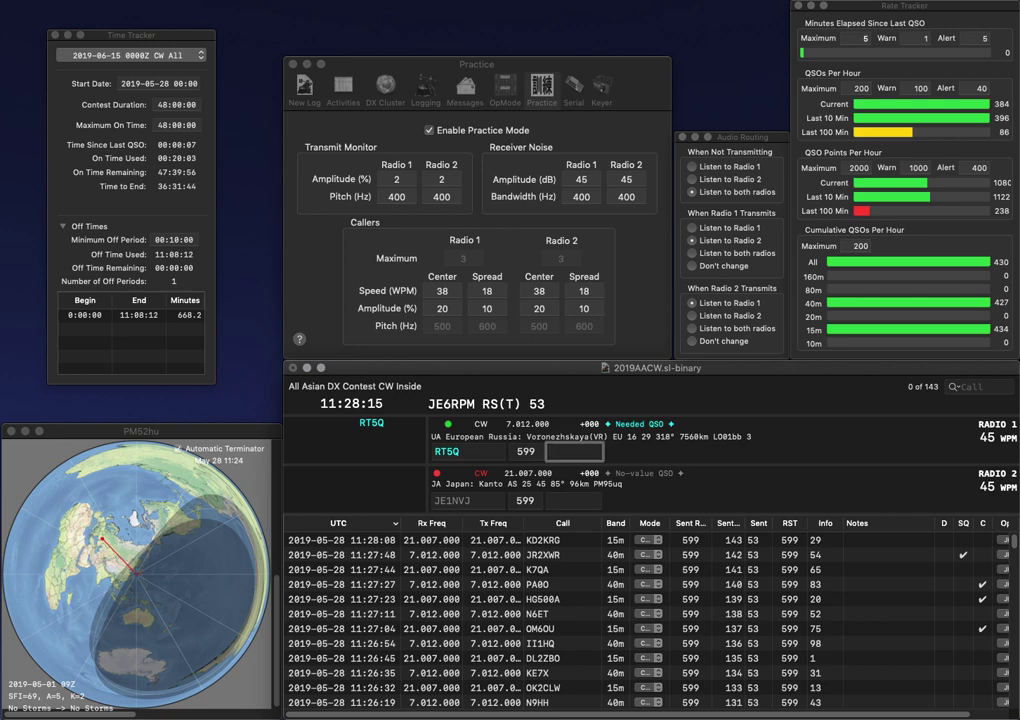
key("Return")
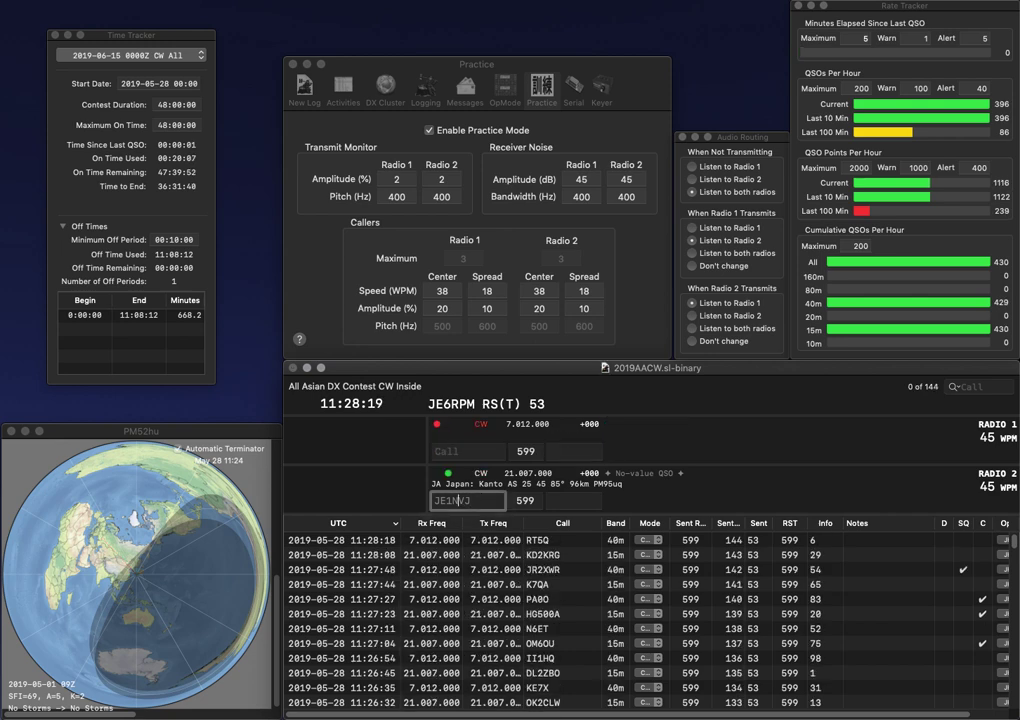
key("Left")
key("Left")
key("BackSpace")
type("D")
key("Return")
Step: Answer OK1WM on Radio 1 with the exchange
type("OK1WM")
left_click(457, 500)
key("space")
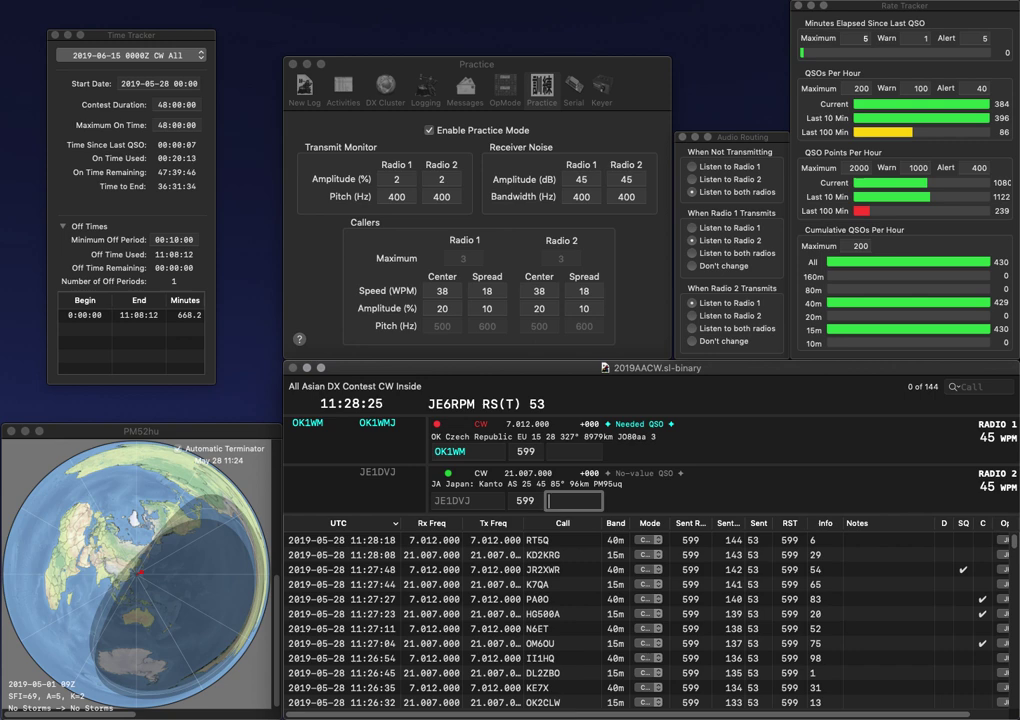
type("60")
key("Return")
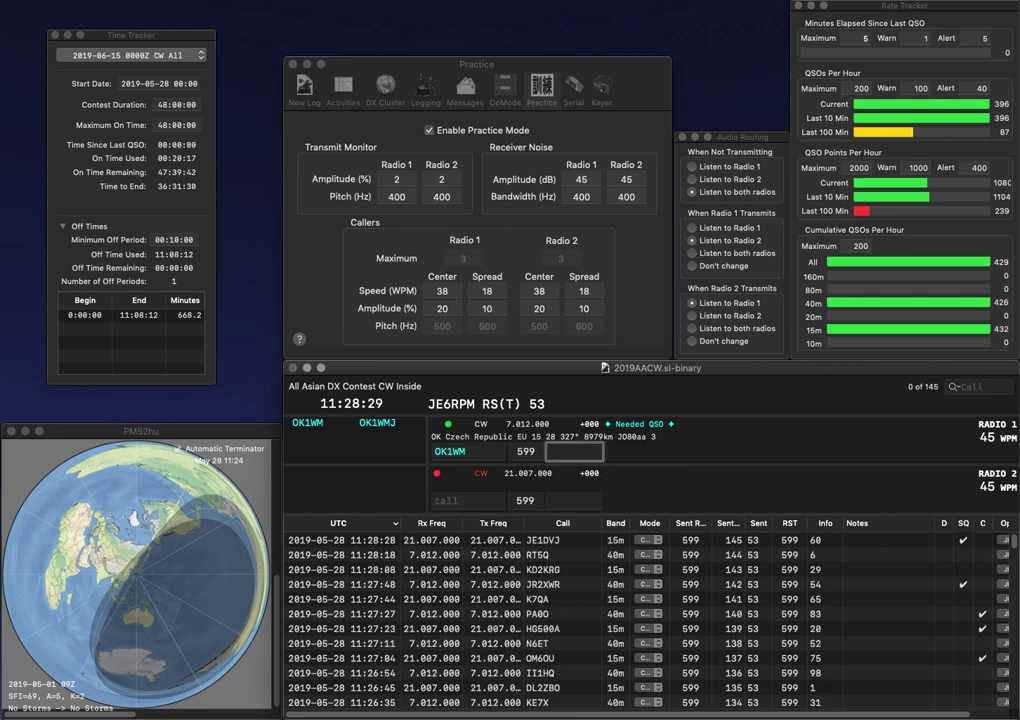
type("4")
key("Return")
Step: Answer KM4TDC on Radio 2 with the exchange and send the partial call ILCU on Radio 1
type("KM4T")
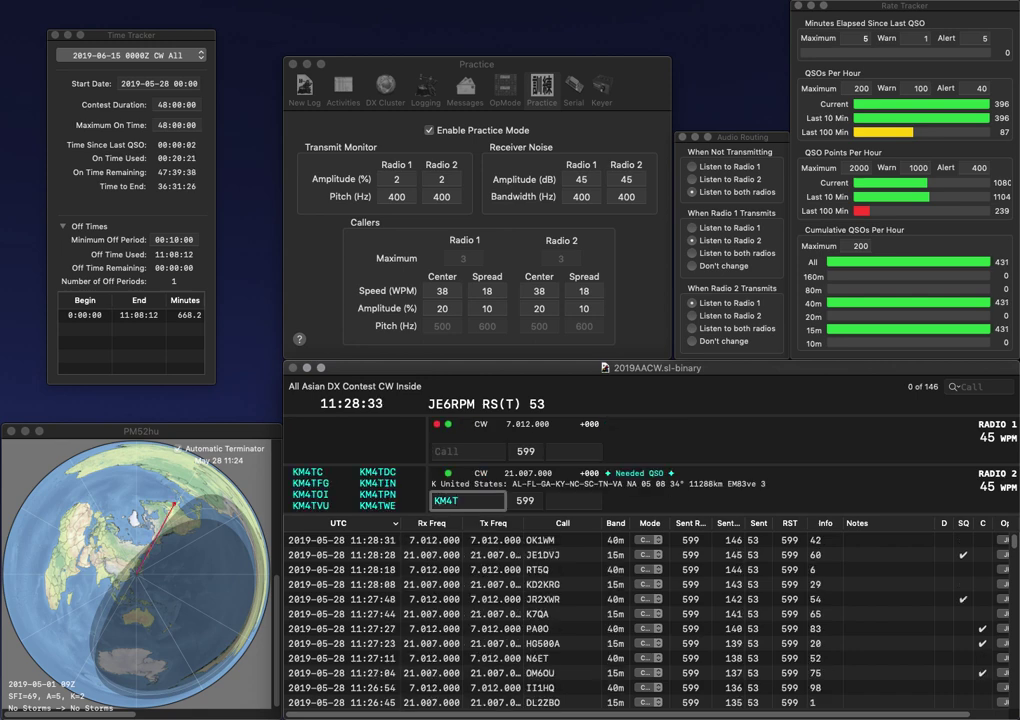
type("DC")
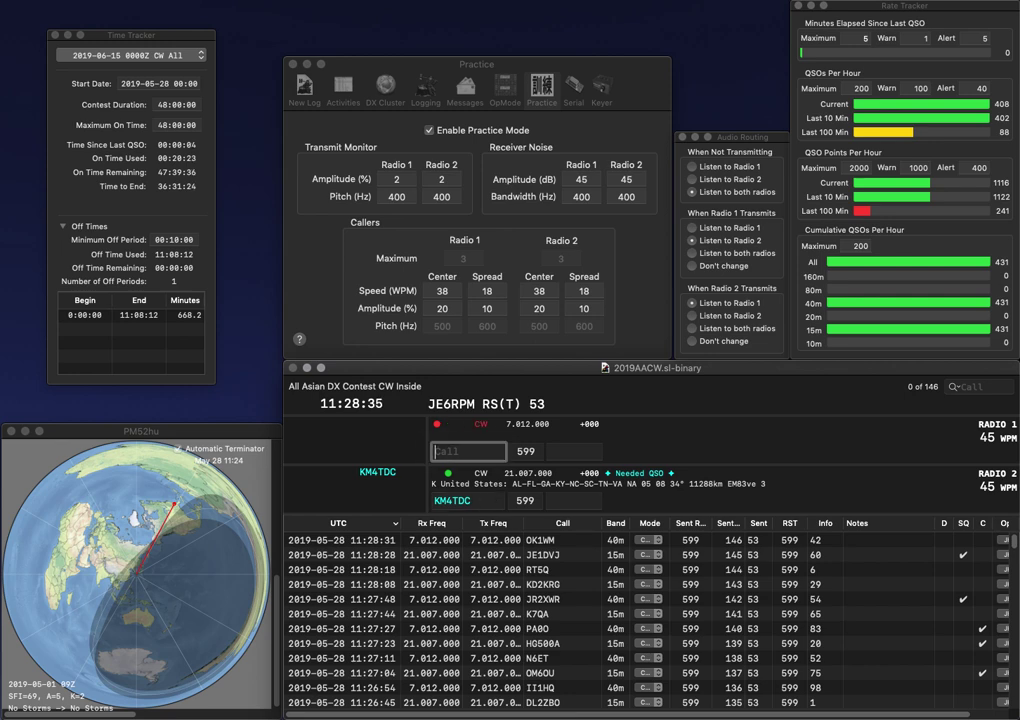
key("Return")
type("JLCU")
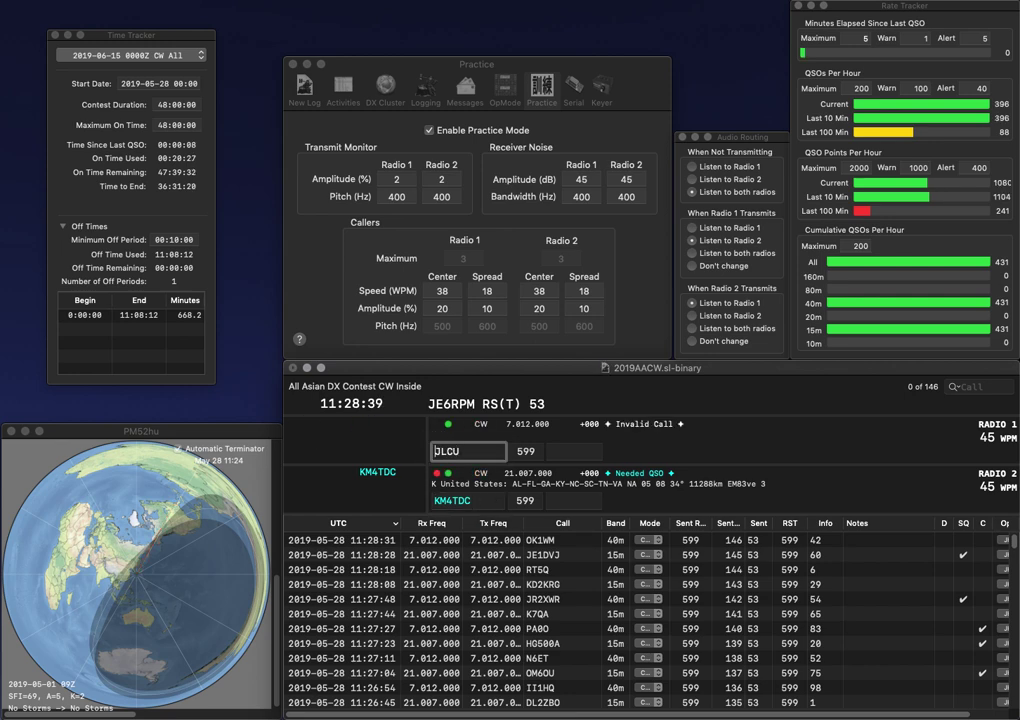
key("BackSpace")
key("Return")
key("space")
type("48")
key("Return")
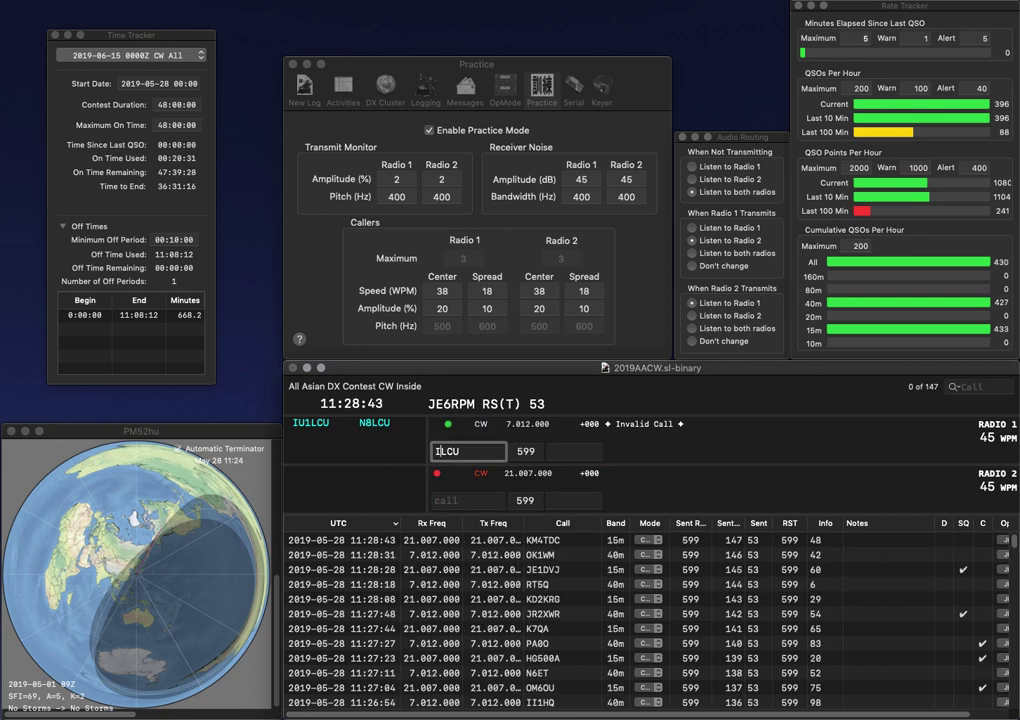
type("IU1")
key("Return")
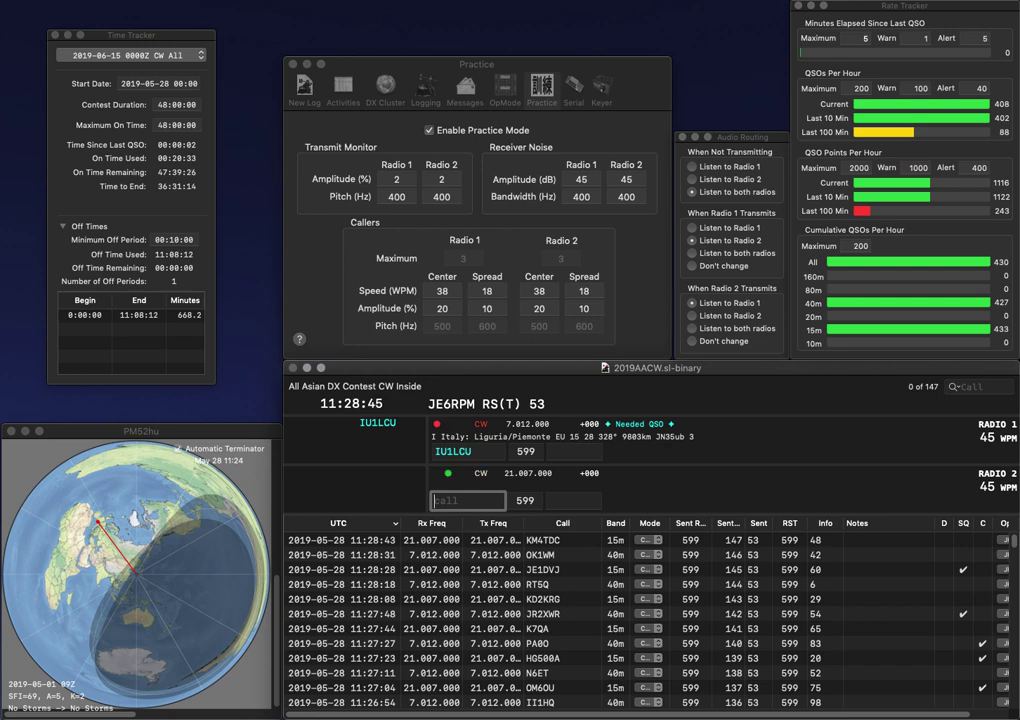
type("WA5")
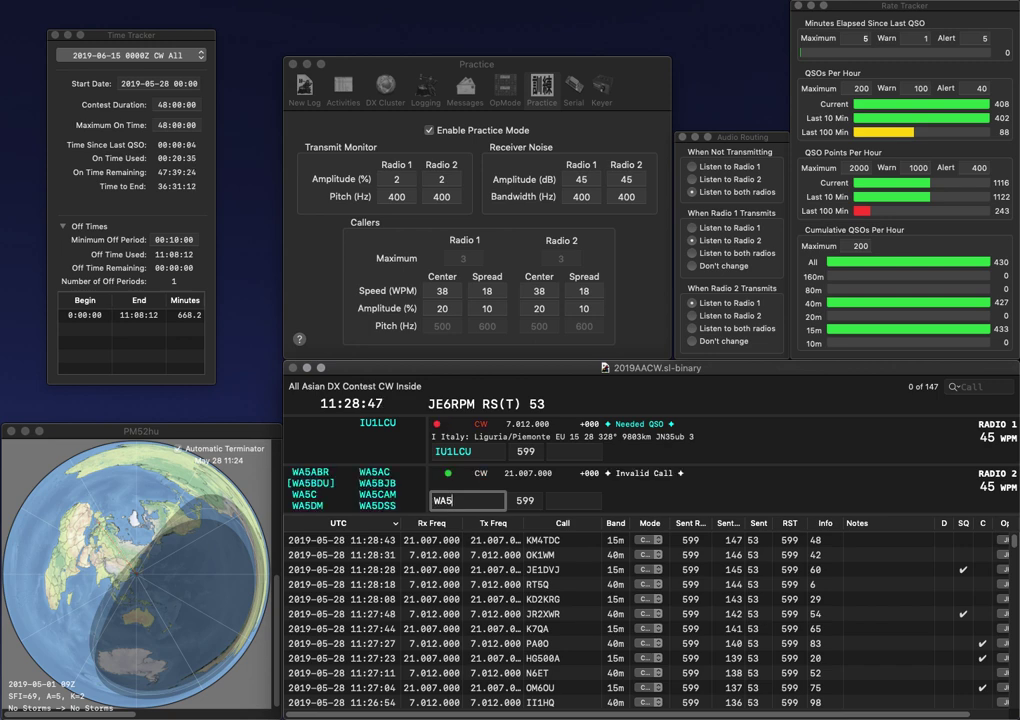
type("DXP")
key("Delete")
type("4")
key("Return")
type("9")
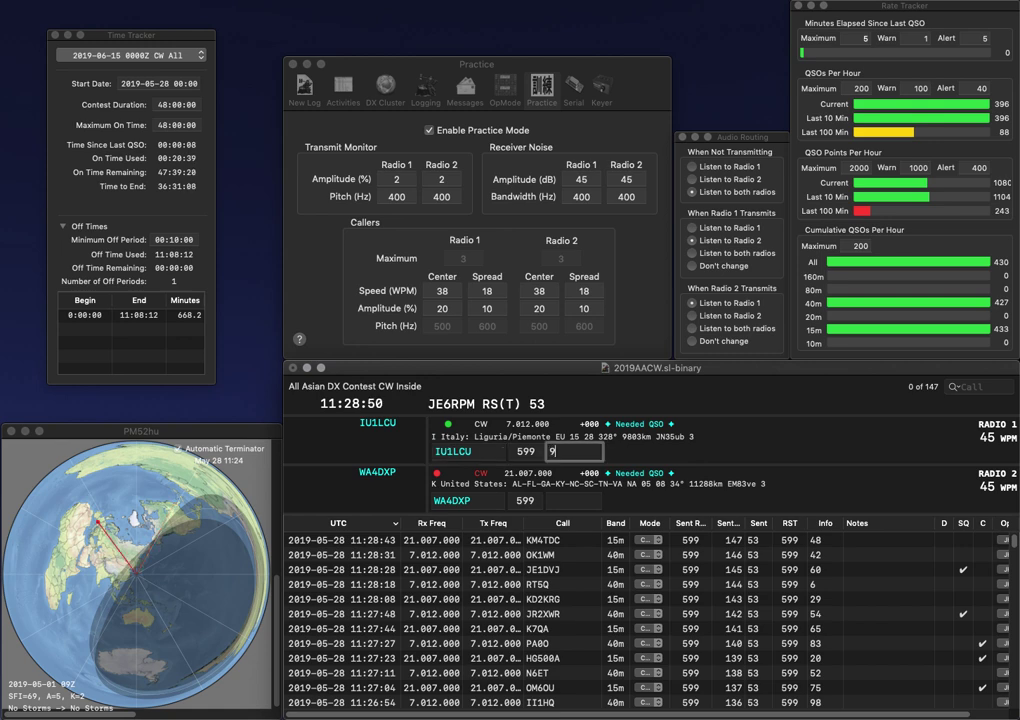
type("7")
key("Return")
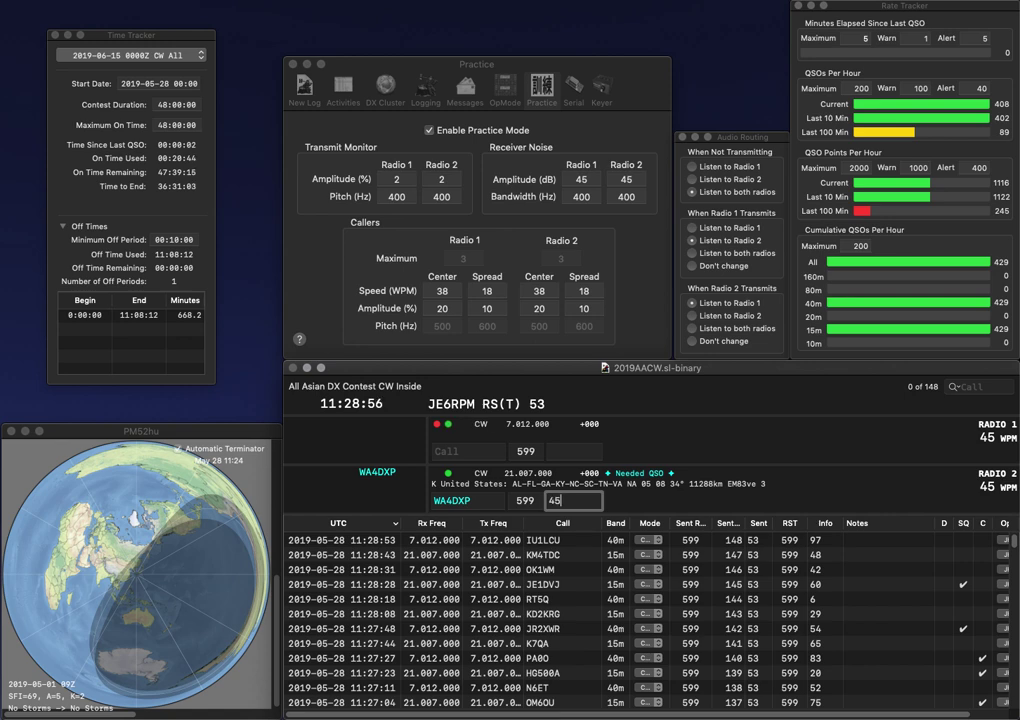
key("Return")
Step: Send the partial calls 9UX on Radio 1 and 9X on Radio 2
type("9UX")
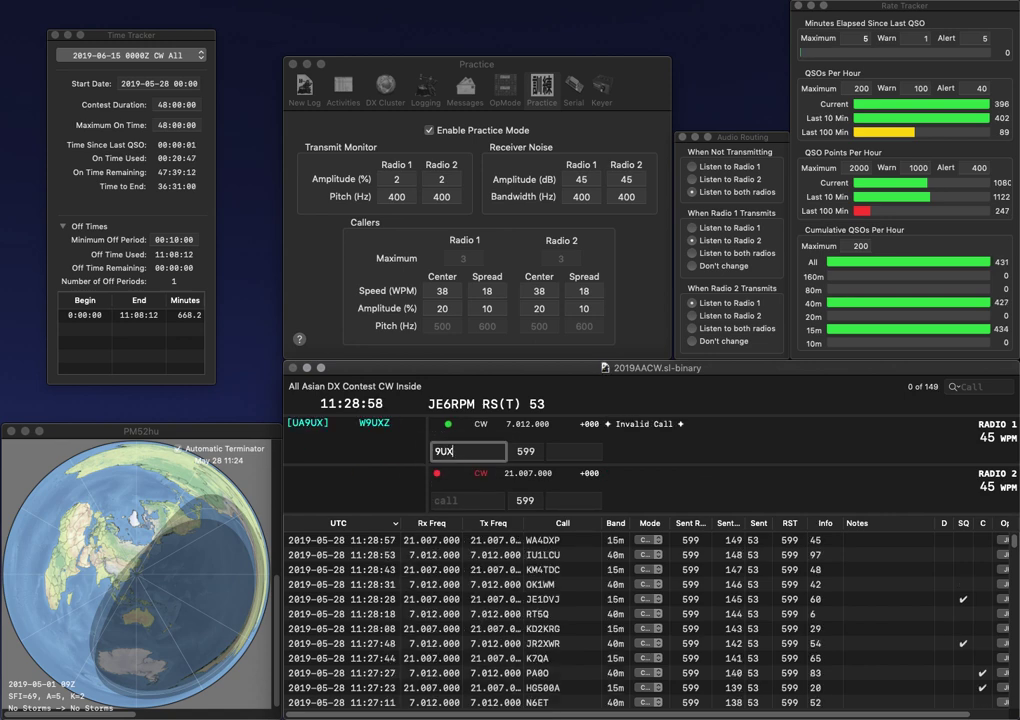
key("Return")
type("W")
key("BackSpace")
type("9X")
key("Return")
type("UA")
key("Return")
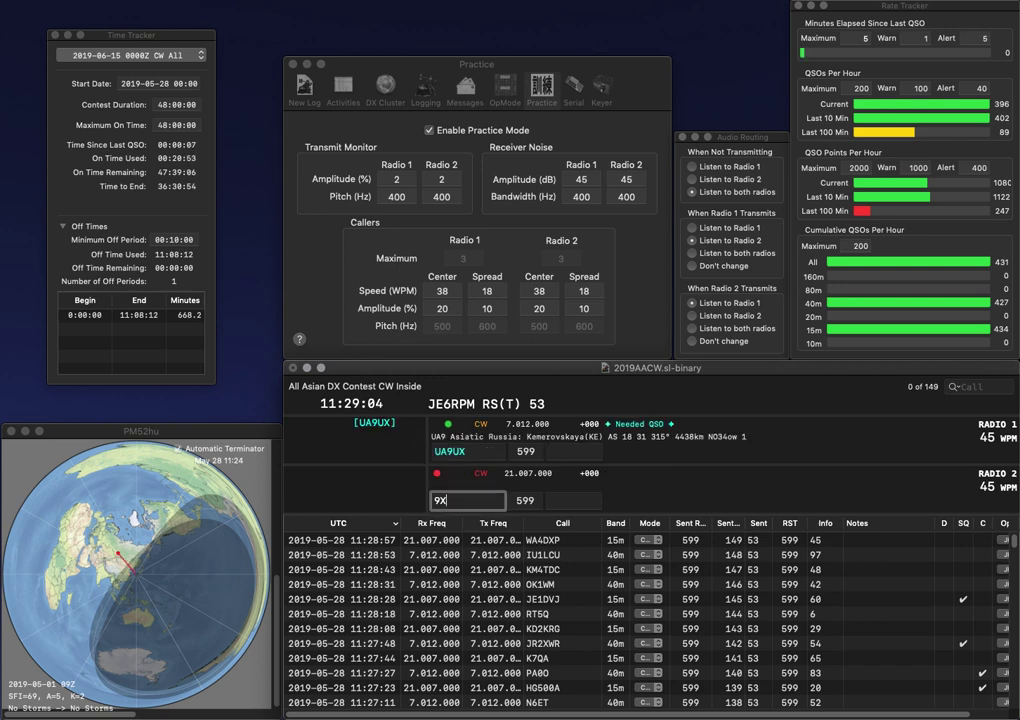
type("WJ")
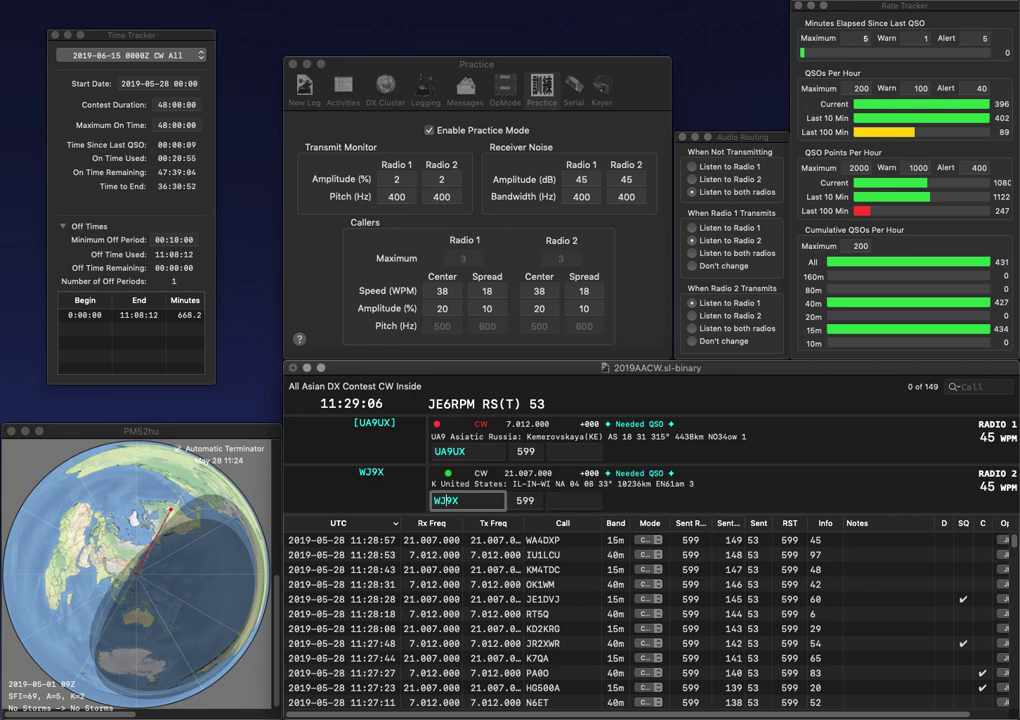
key("Return")
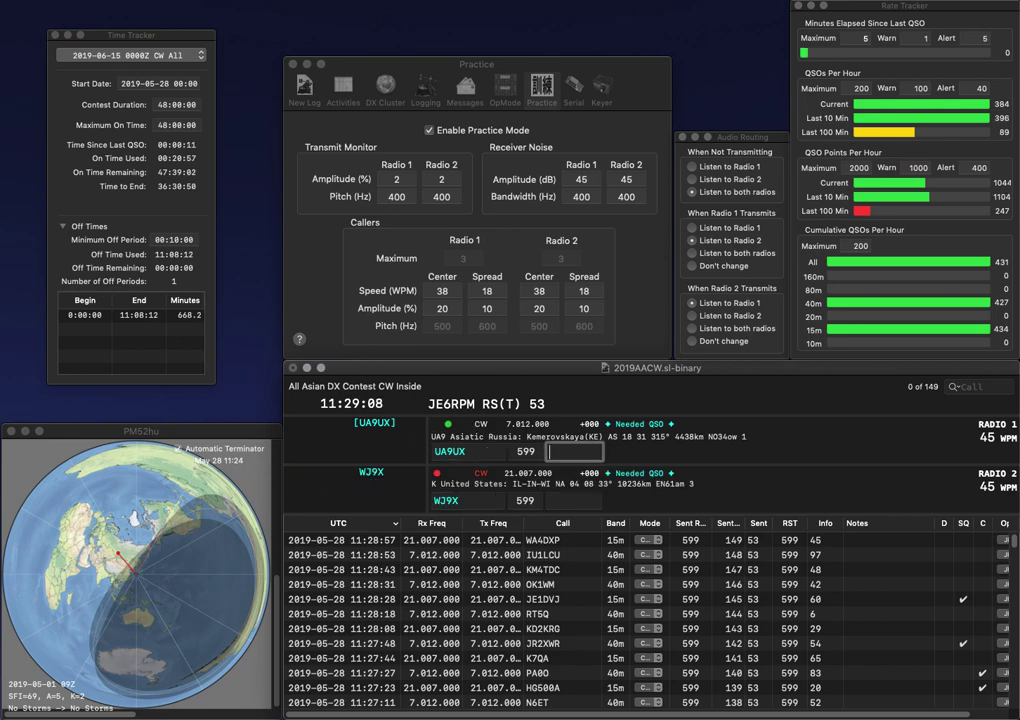
type("92")
key("Return")
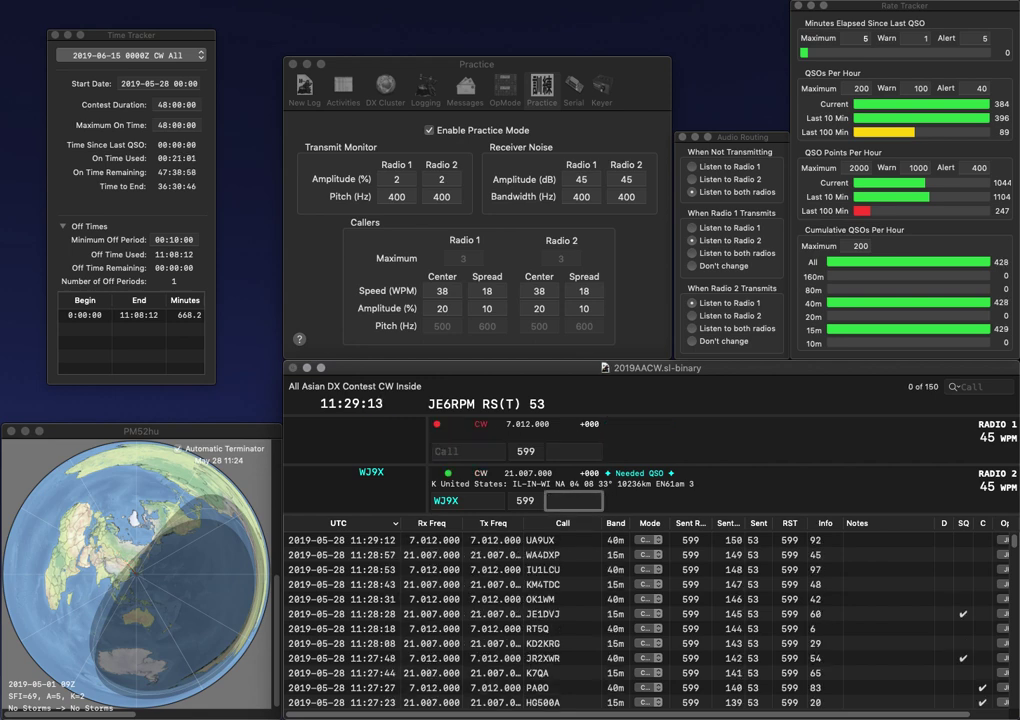
type("53")
key("Return")
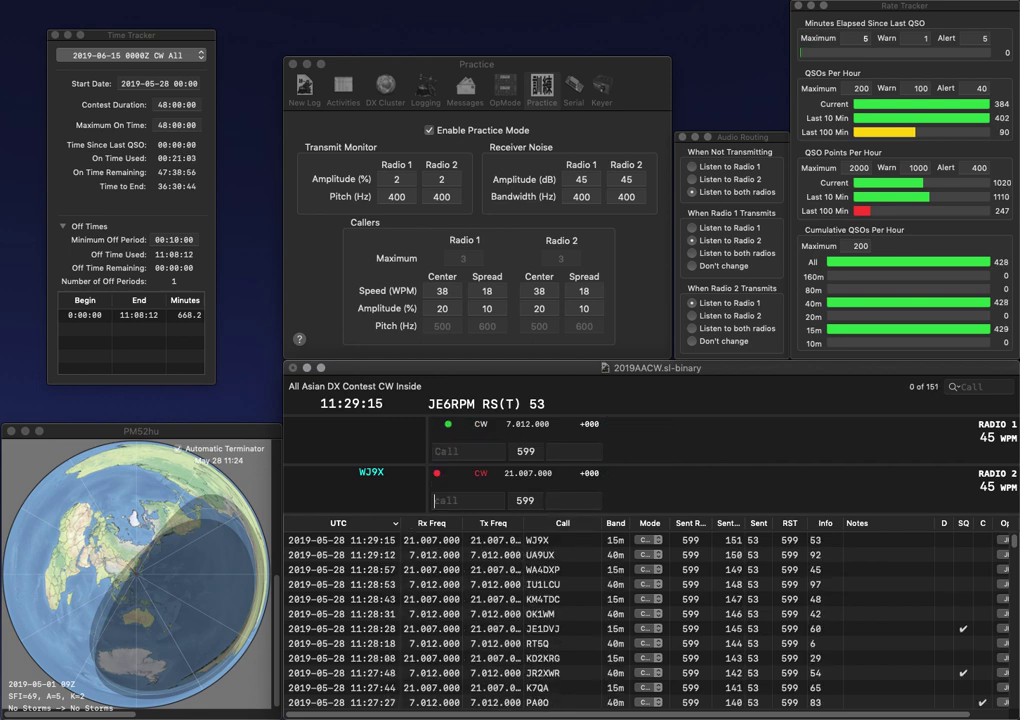
type("K6ZD")
key("Return")
type("KB3S")
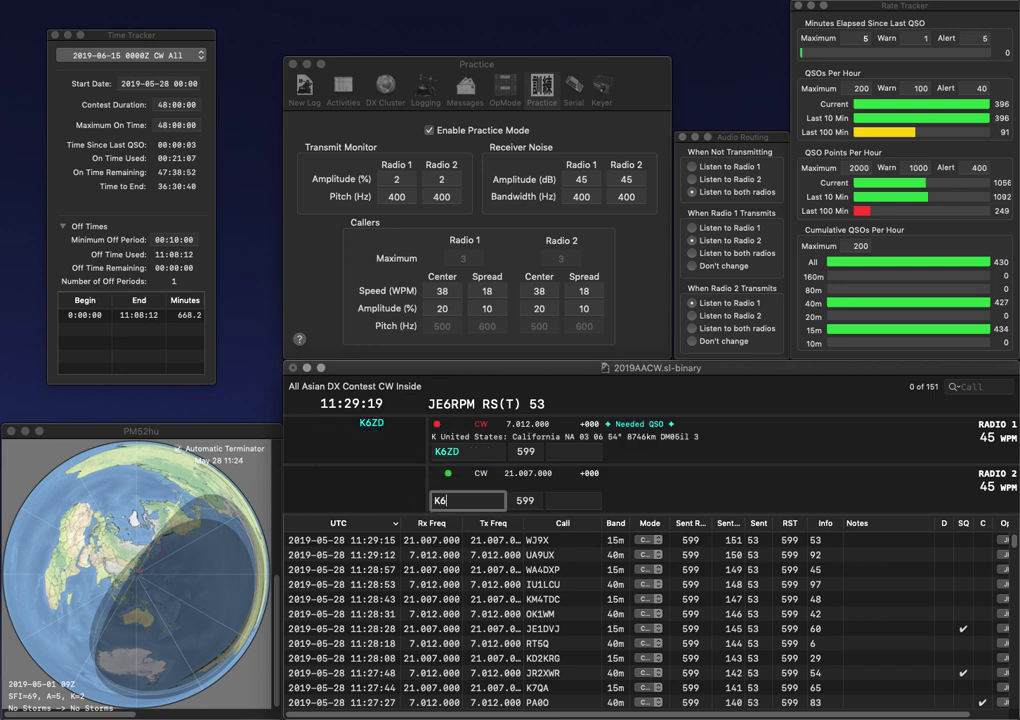
type("A")
key("Return")
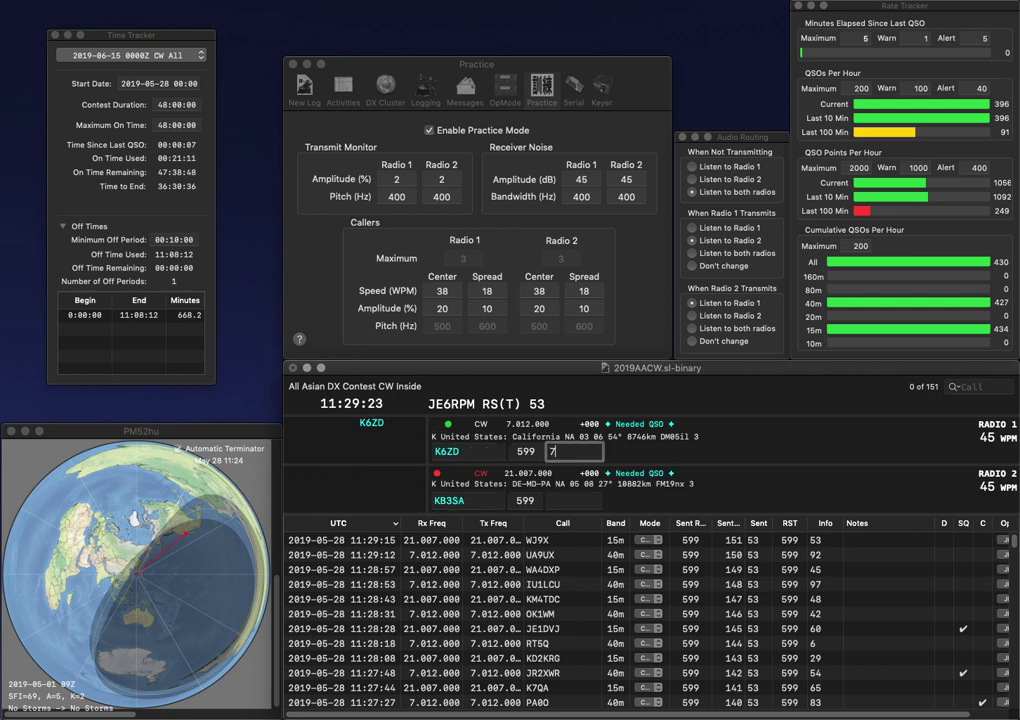
key("Return")
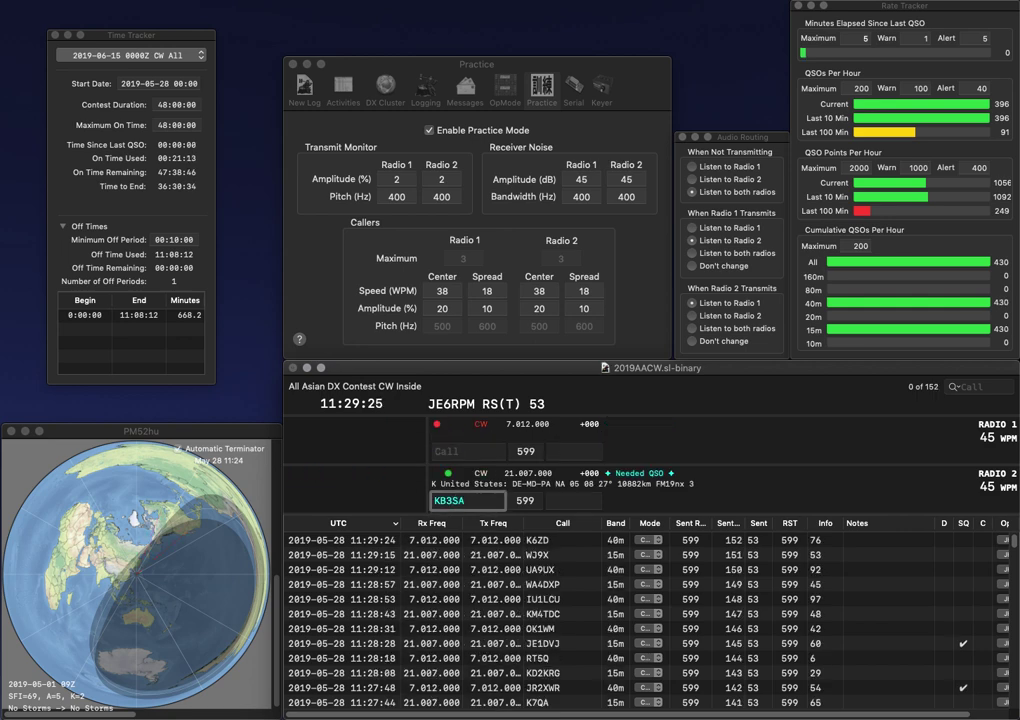
type("B")
key("Return")
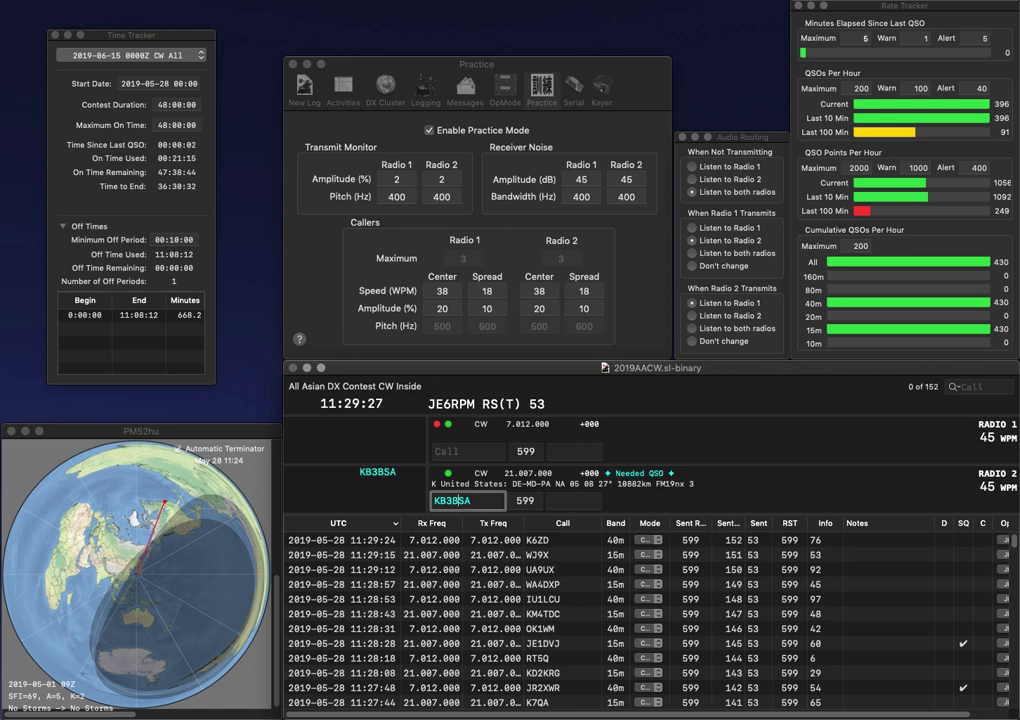
type("JE2C")
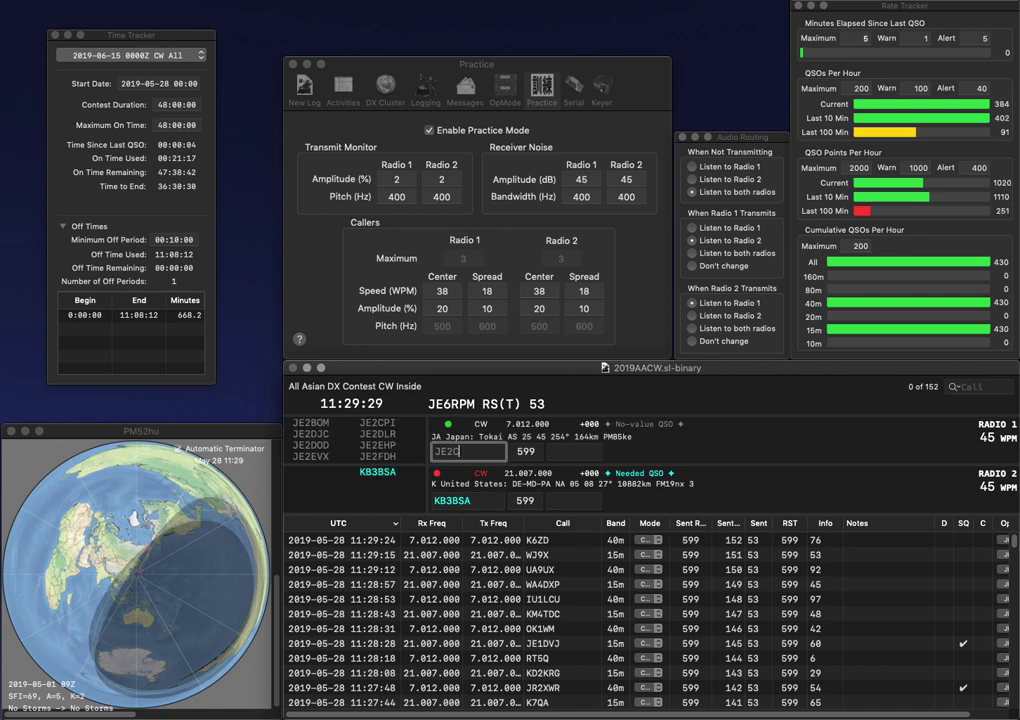
type("SM")
key("Delete")
key("Return")
type("B")
key("BackSpace")
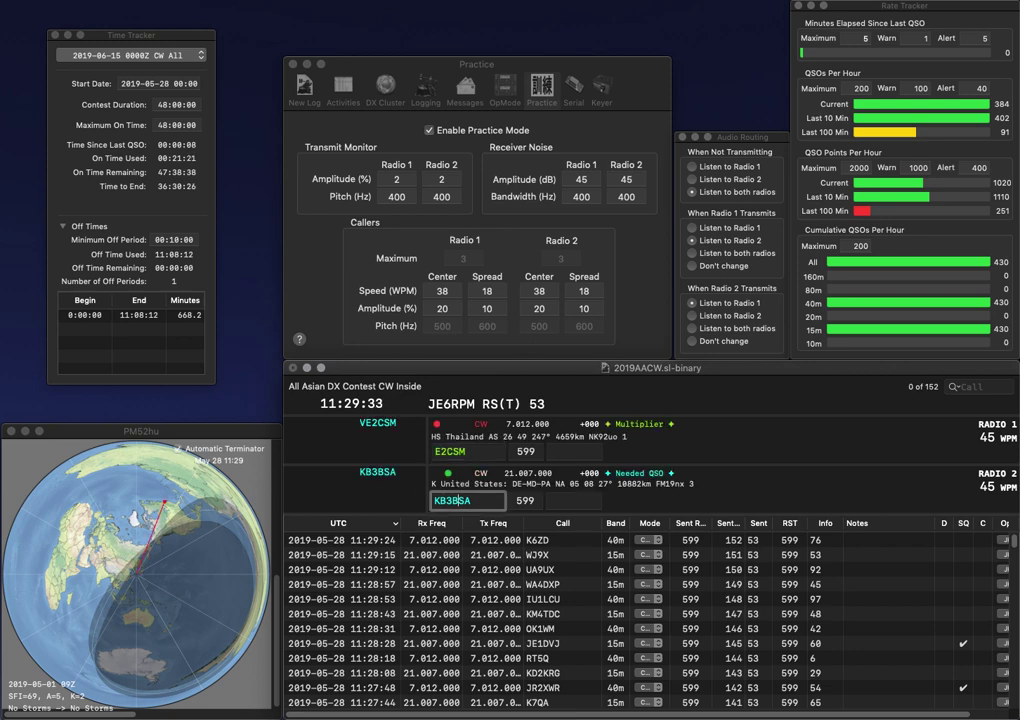
key("Tab")
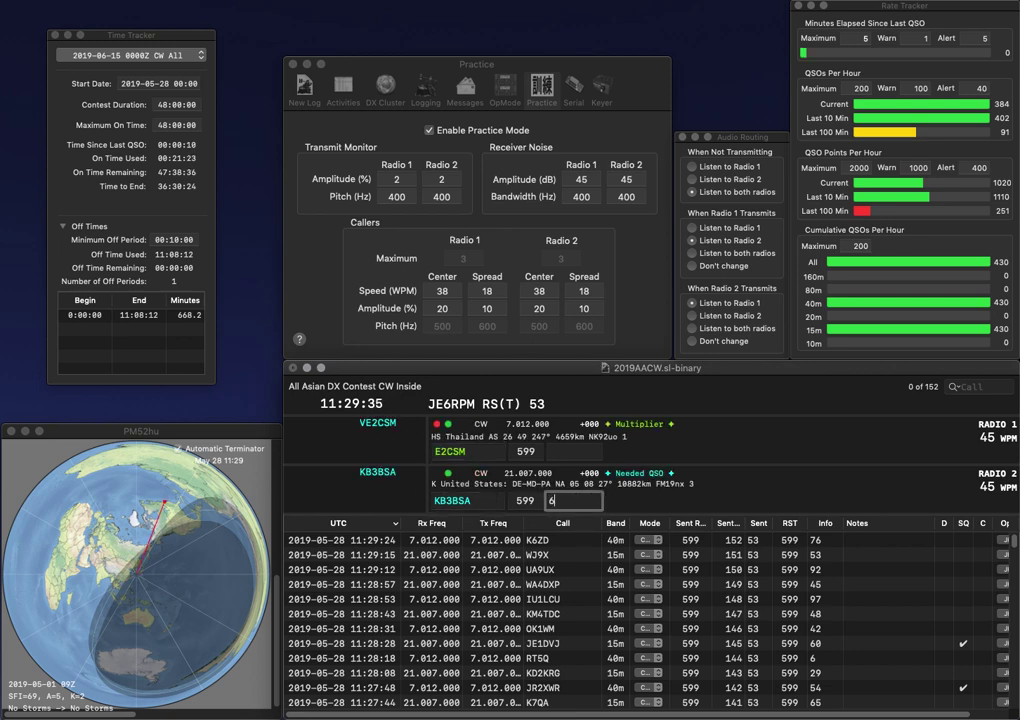
key("Return")
type("V")
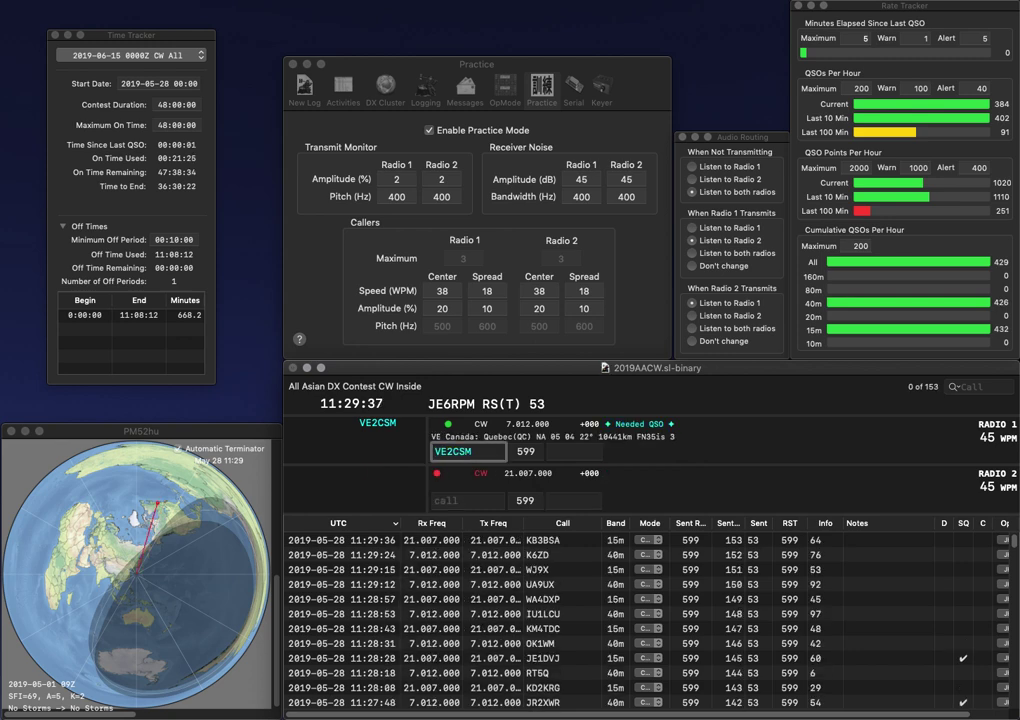
key("Return")
type("KJ4ADN")
key("Return")
key("Tab")
type("36")
key("Return")
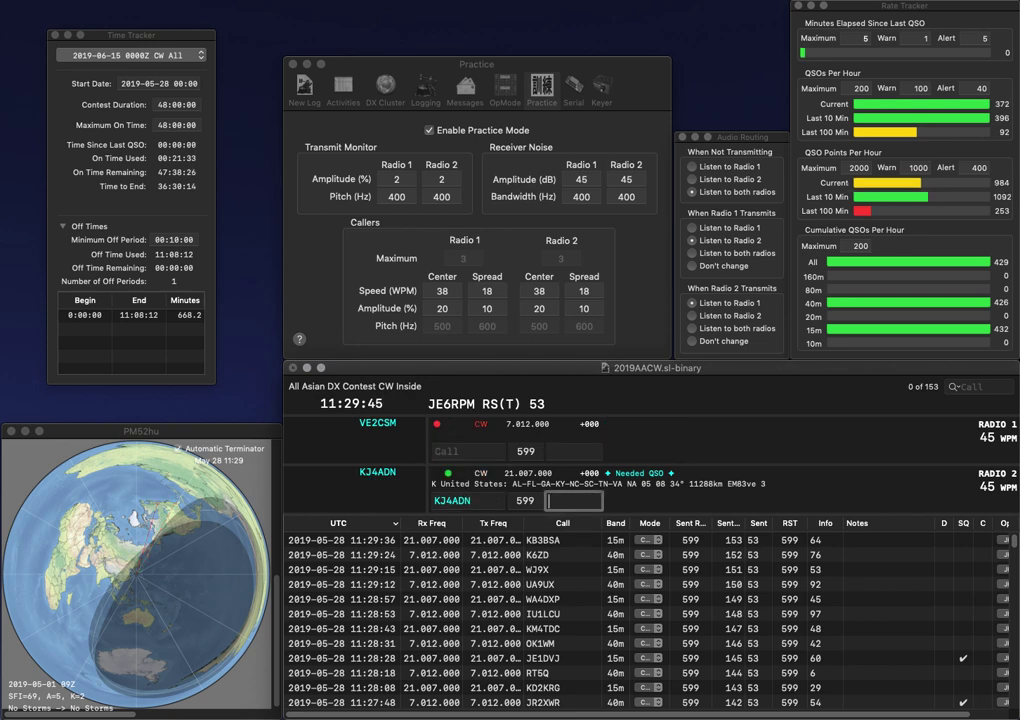
type("76")
key("Return")
type("JP")
key("Return")
type("N4SJJ")
key("backslash")
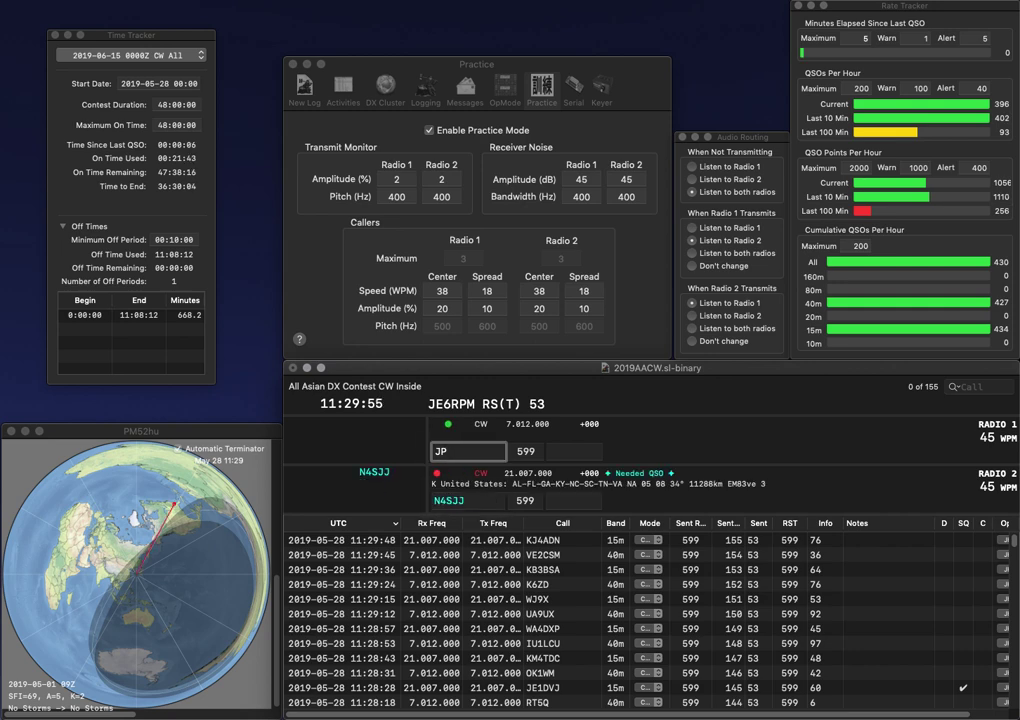
Step: Complete the Radio 1 call as JP3EXE and send the exchange
type("3")
key("BackSpace")
type("3EXE")
key("Return")
key("Tab")
type("2")
key("Return")
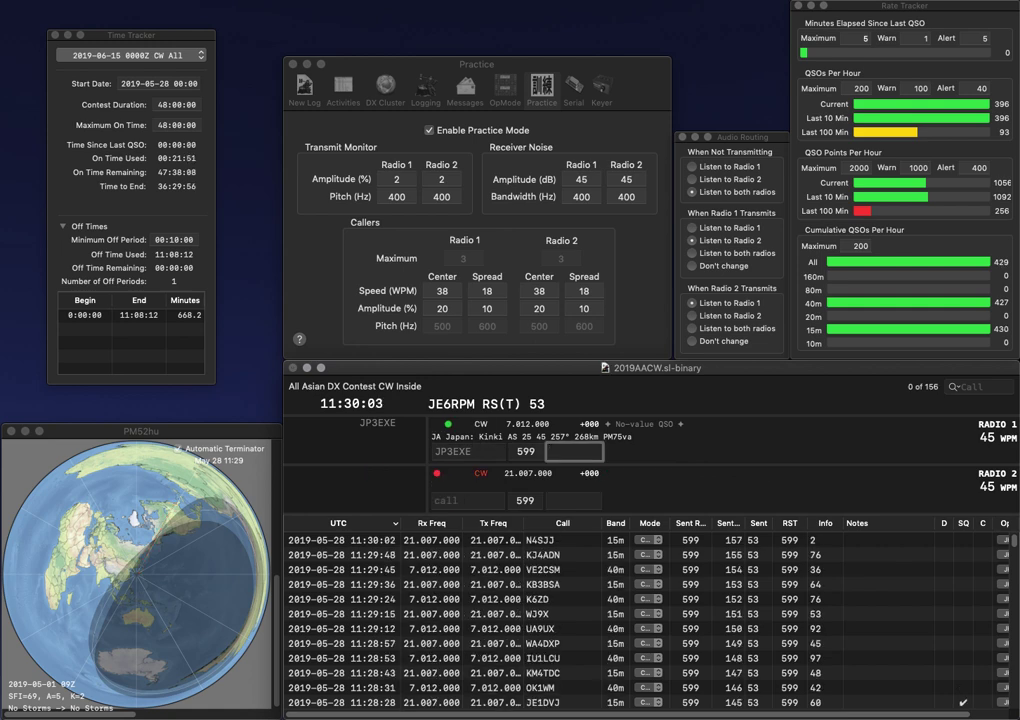
type("8")
key("Return")
type("PH7CEN")
key("Home")
key("Delete")
type("J")
key("Return")
type("1")
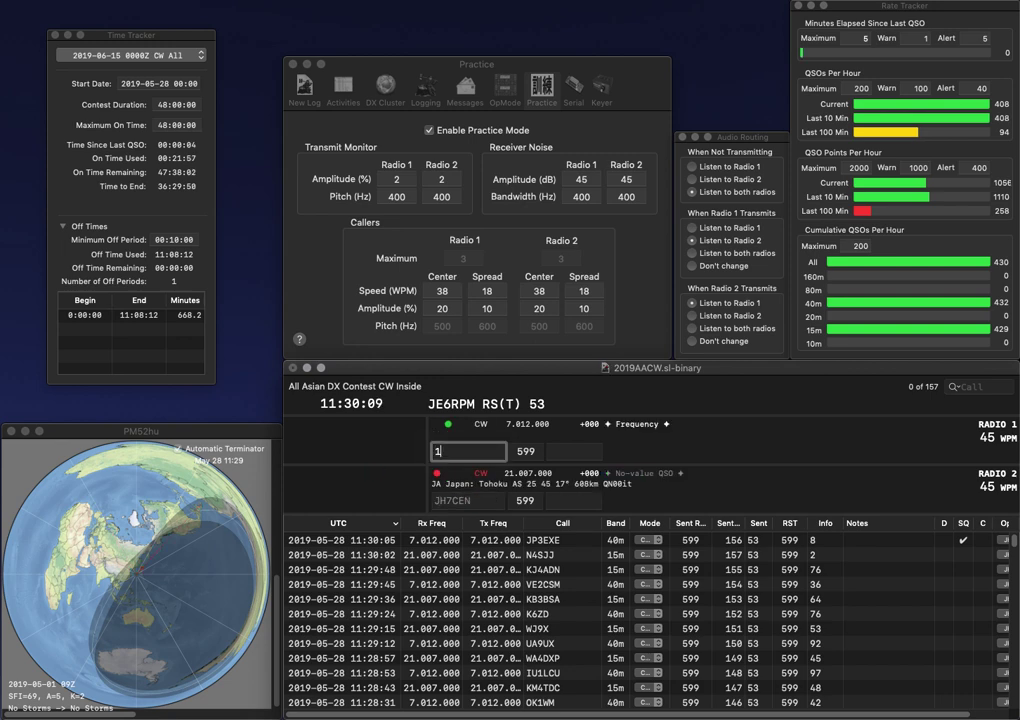
type("NZW")
key("Home")
type("JF")
key("Return")
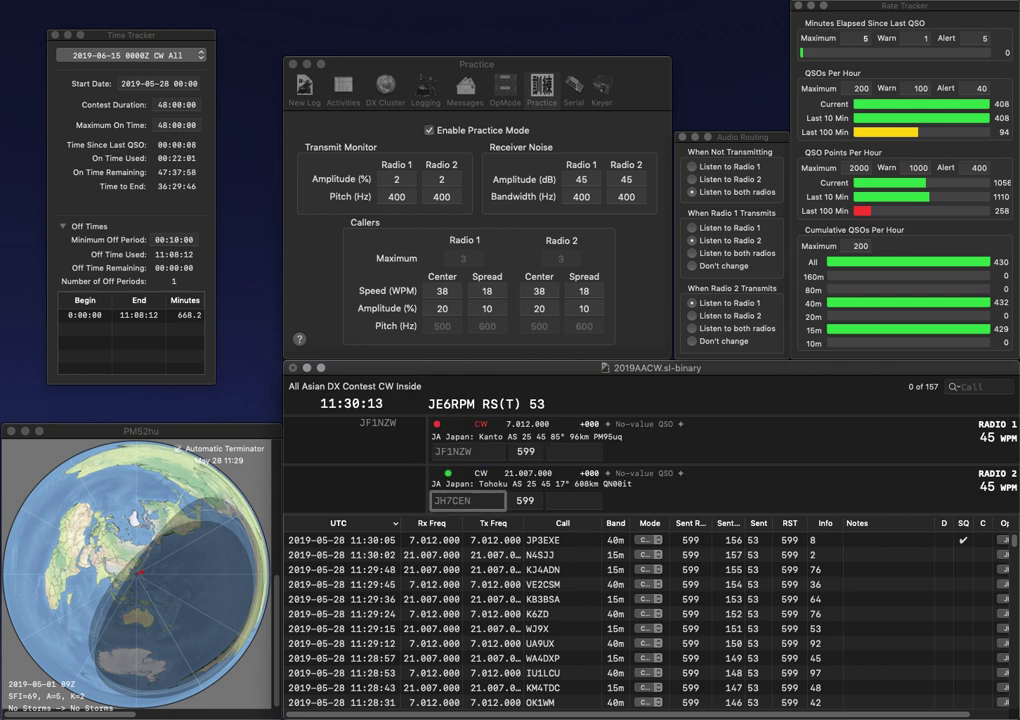
key("BackSpace")
type("9")
key("Return")
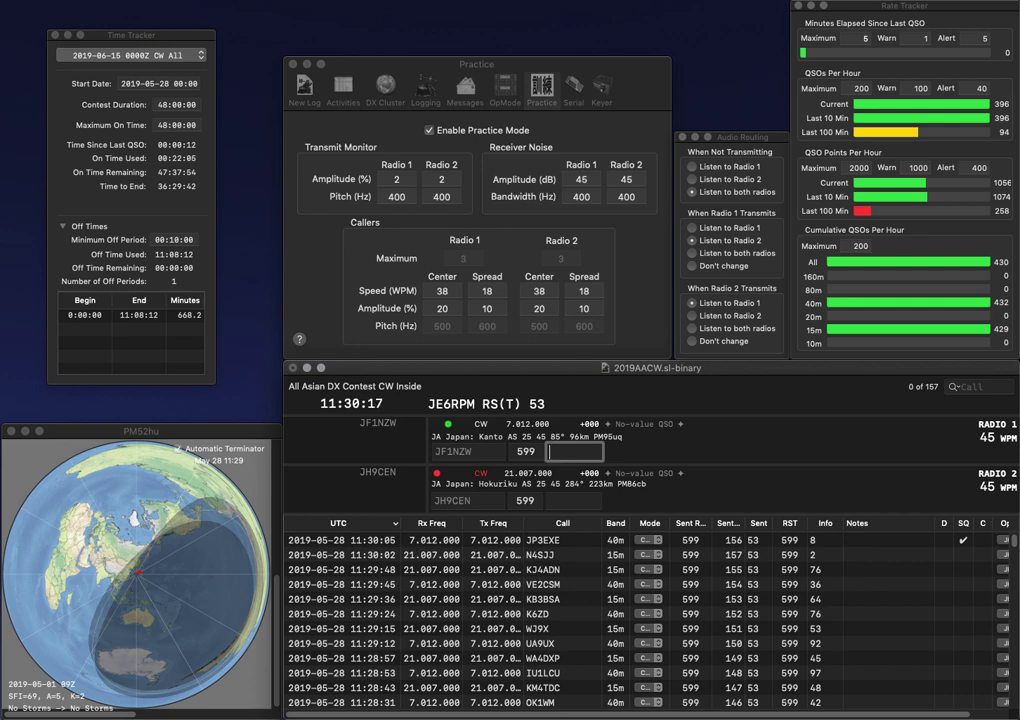
key("Return")
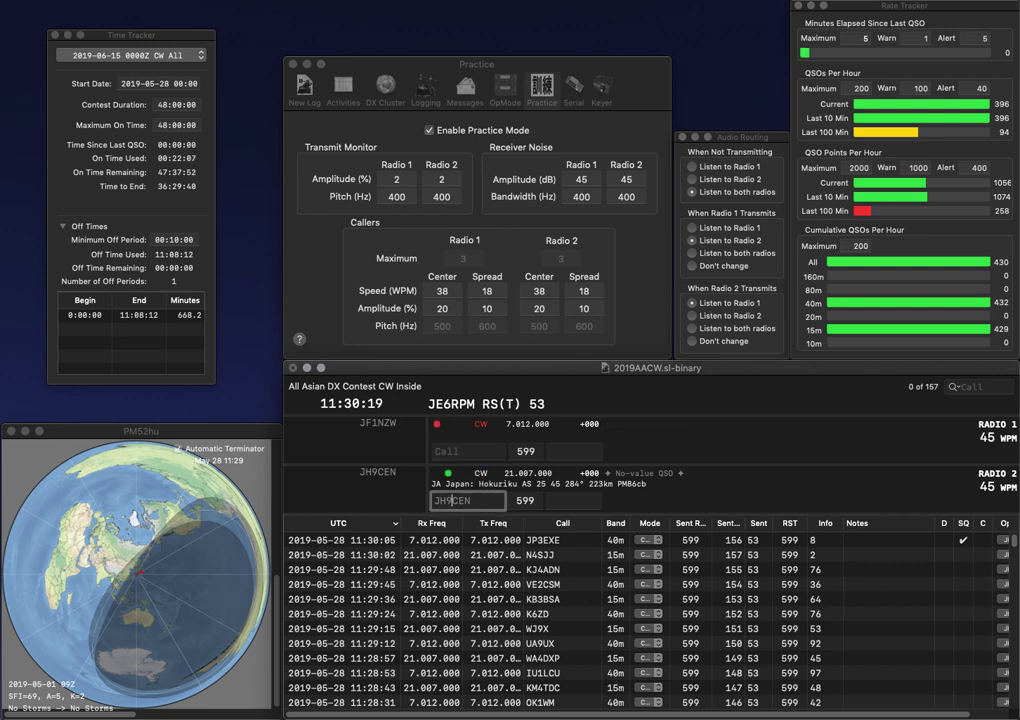
key("Tab")
type("32")
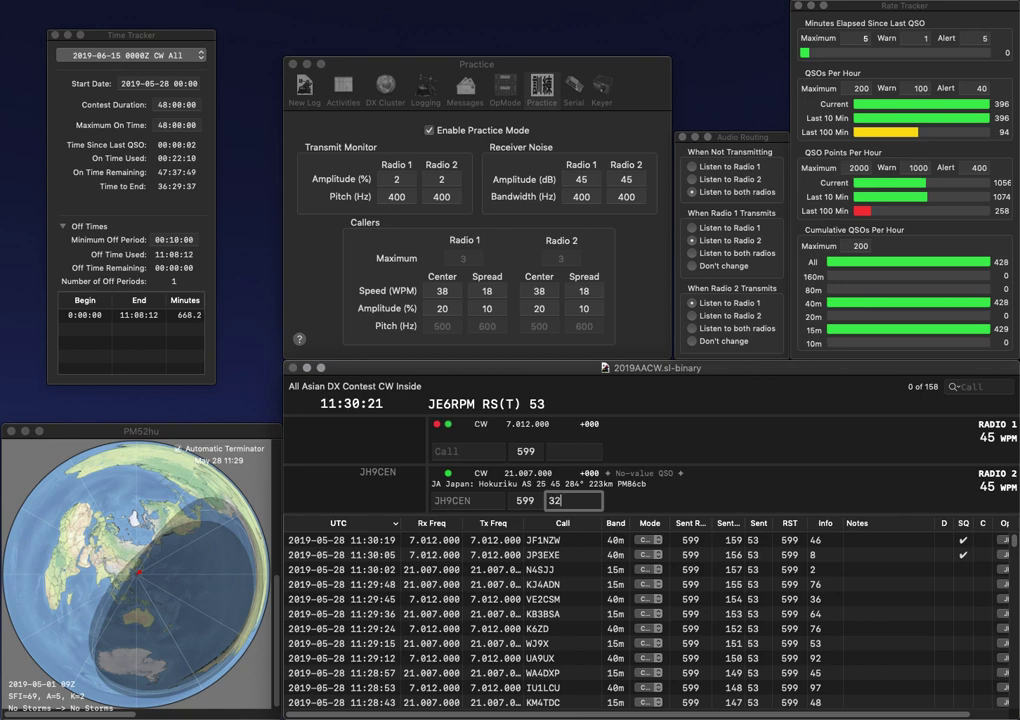
key("Return")
type("N")
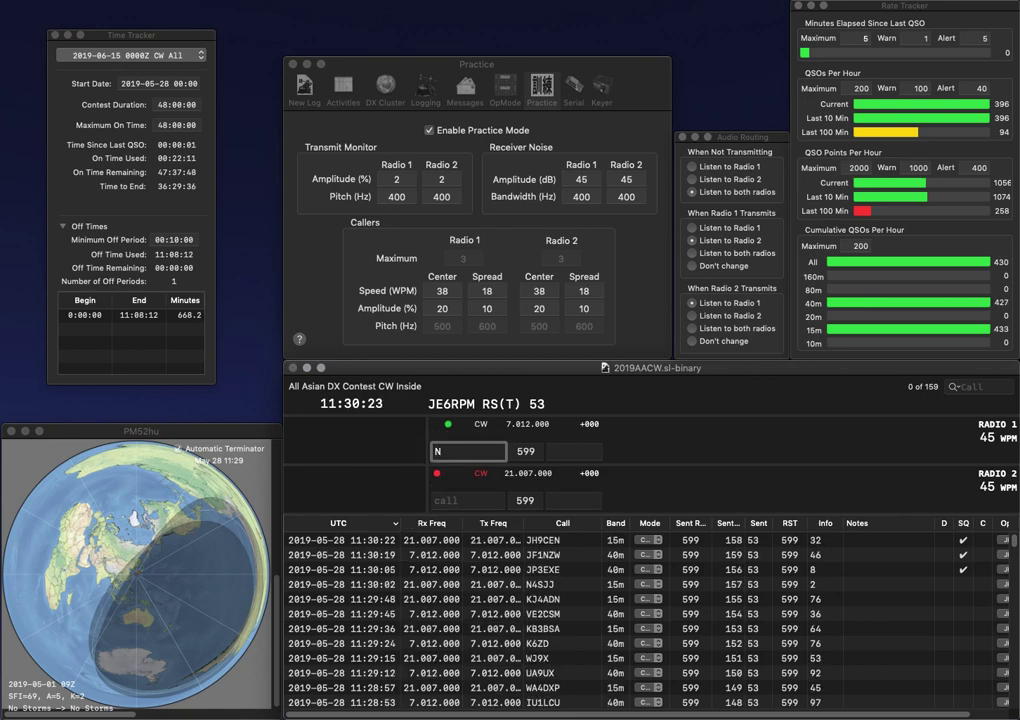
key("BackSpace")
type("YT0T")
key("Return")
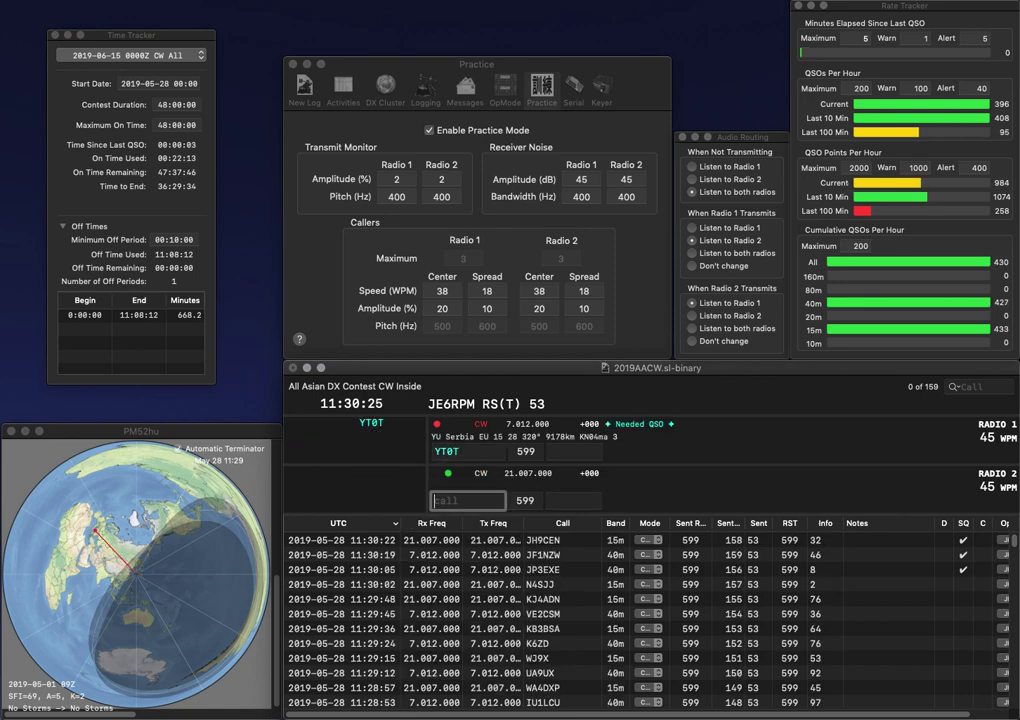
type("DL0GEL")
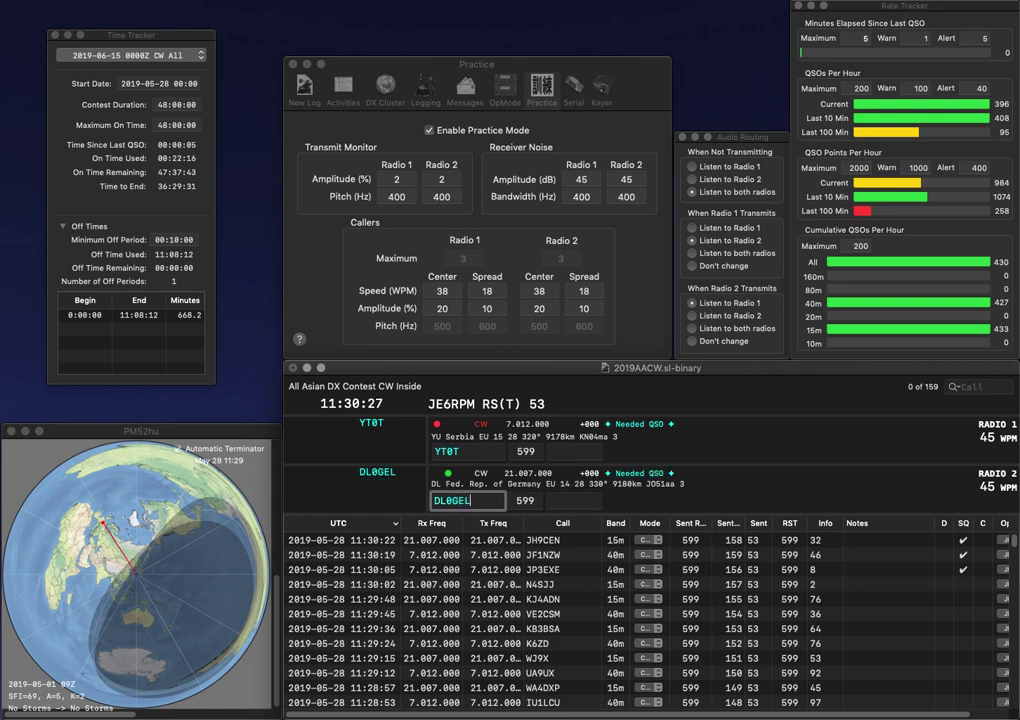
Step: Log YT0T on Radio 1 with received exchange 54 and DL0GEL on Radio 2 with 24
key("Return")
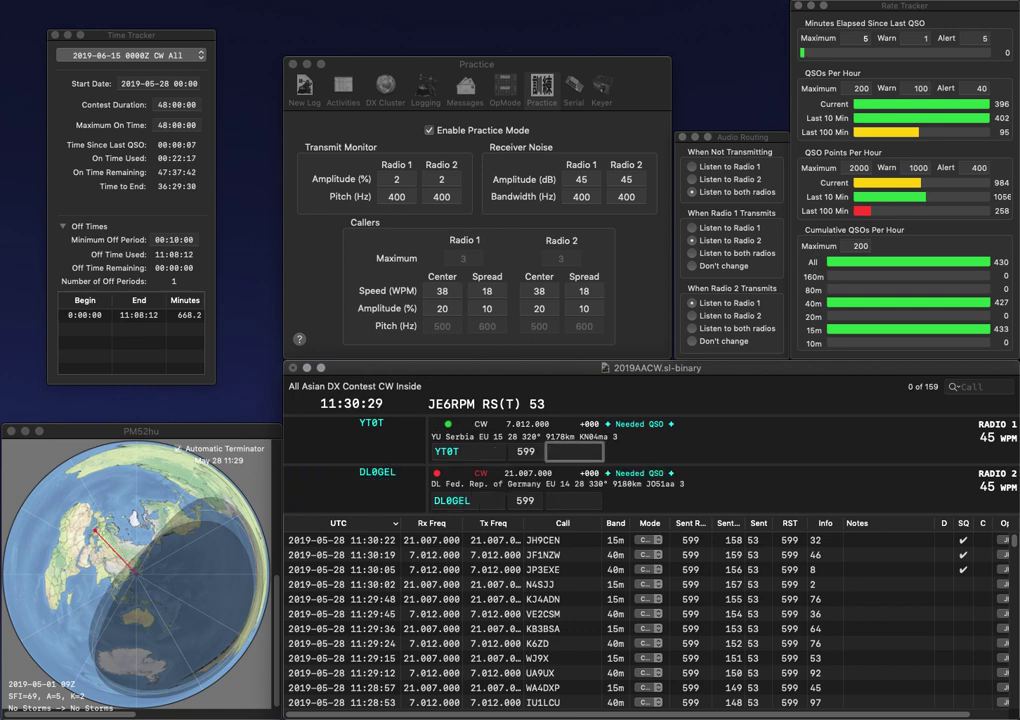
type("54")
key("Return")
type("24")
key("Return")
type("N4UFP")
key("Return")
type("VX")
key("Return")
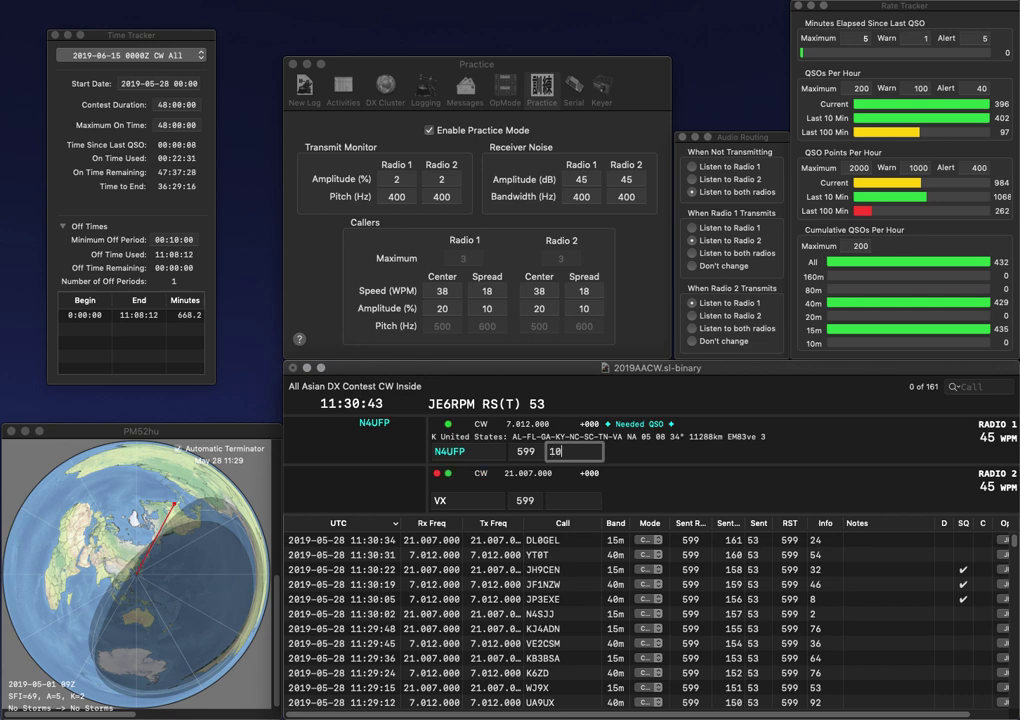
key("Return")
Step: Send N4CWZ as the corrected Radio 2 call and W2CS as the Radio 1 call
type("CWZ")
key("Home")
type("N4")
key("Return")
type("2CH")
key("Home")
type("W")
key("End")
key("BackSpace")
type("S")
key("Return")
Step: Log N4CWZ on Radio 2 with received exchange 15 and W2CS on Radio 1 with 23
key("space")
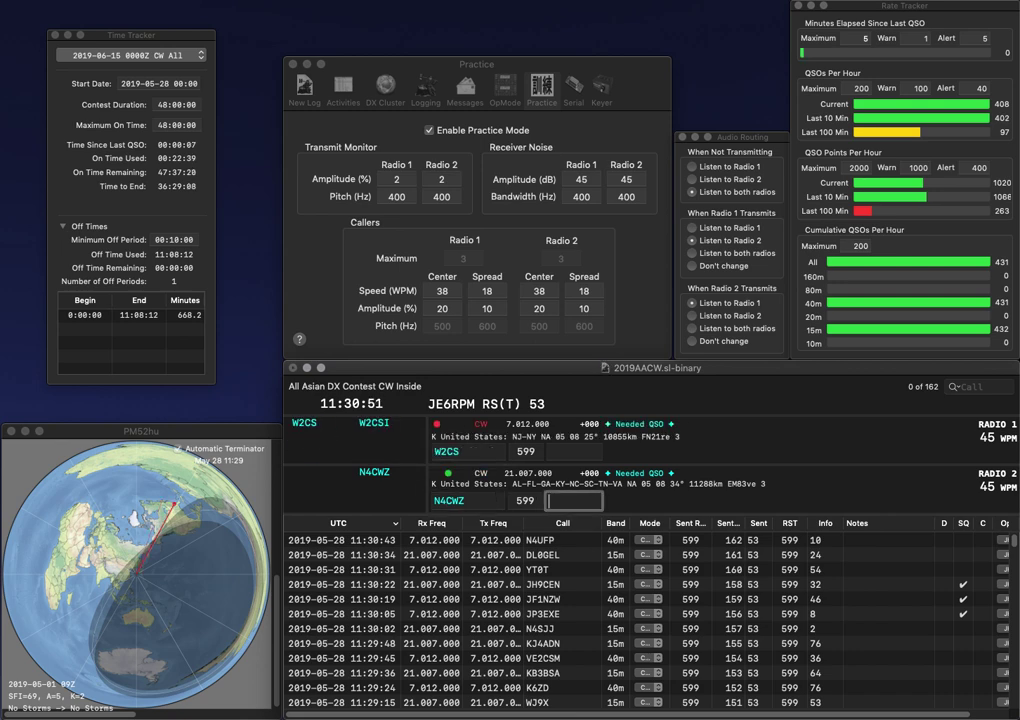
type("15")
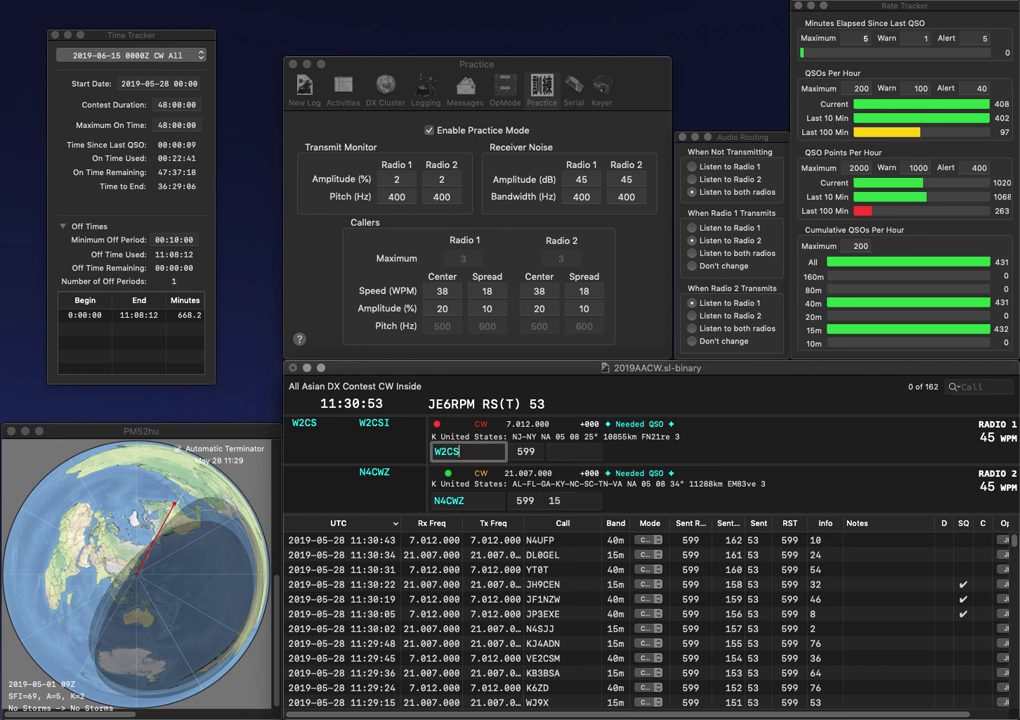
key("Return")
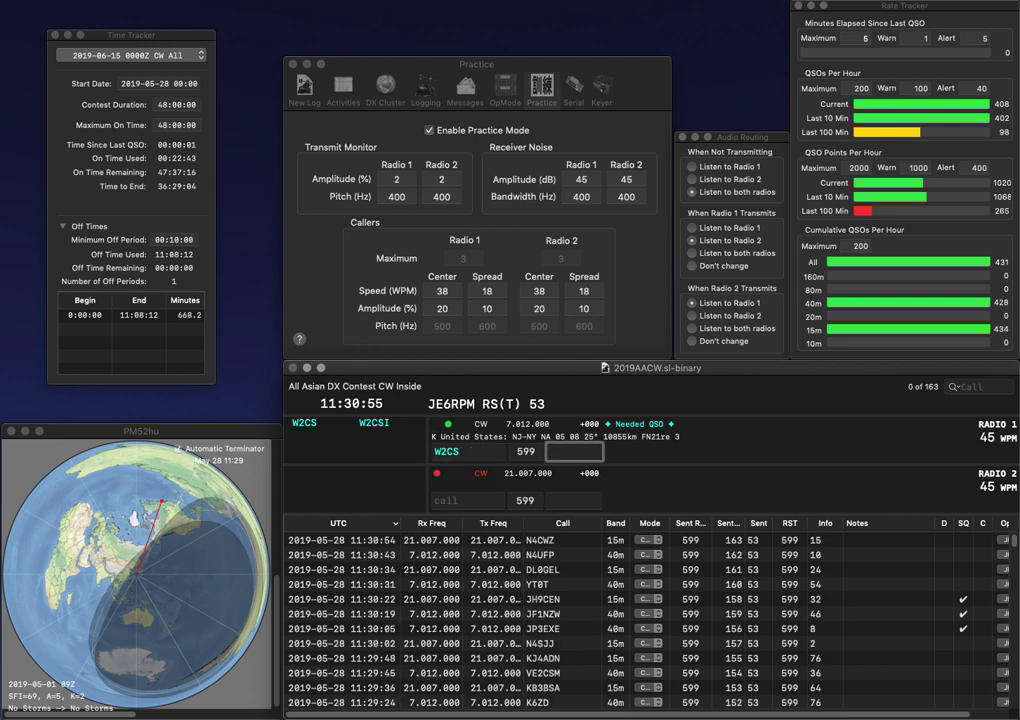
type("23")
key("Return")
type("H")
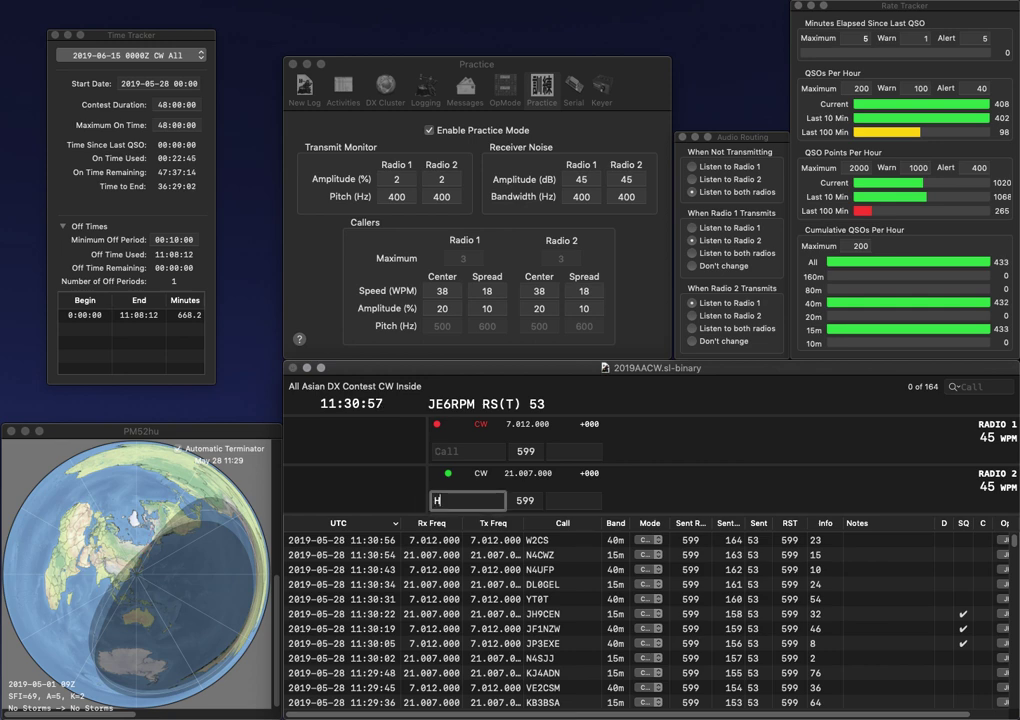
type("DL5")
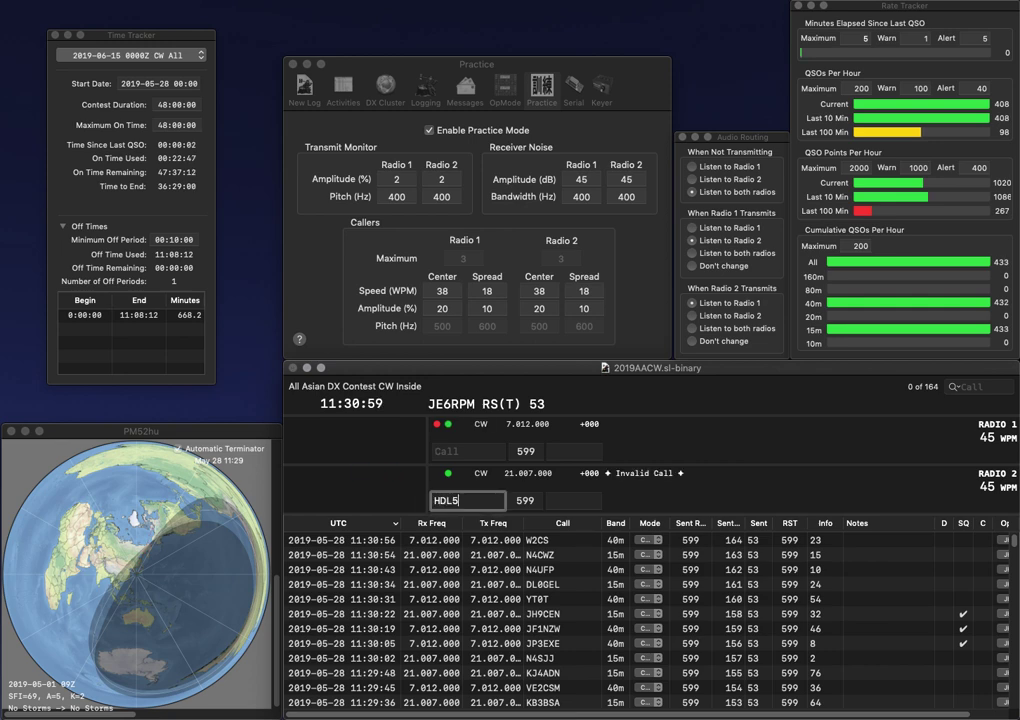
key("Delete")
key("Up")
key("Down")
key("Return")
type("OM8LA")
key("Return")
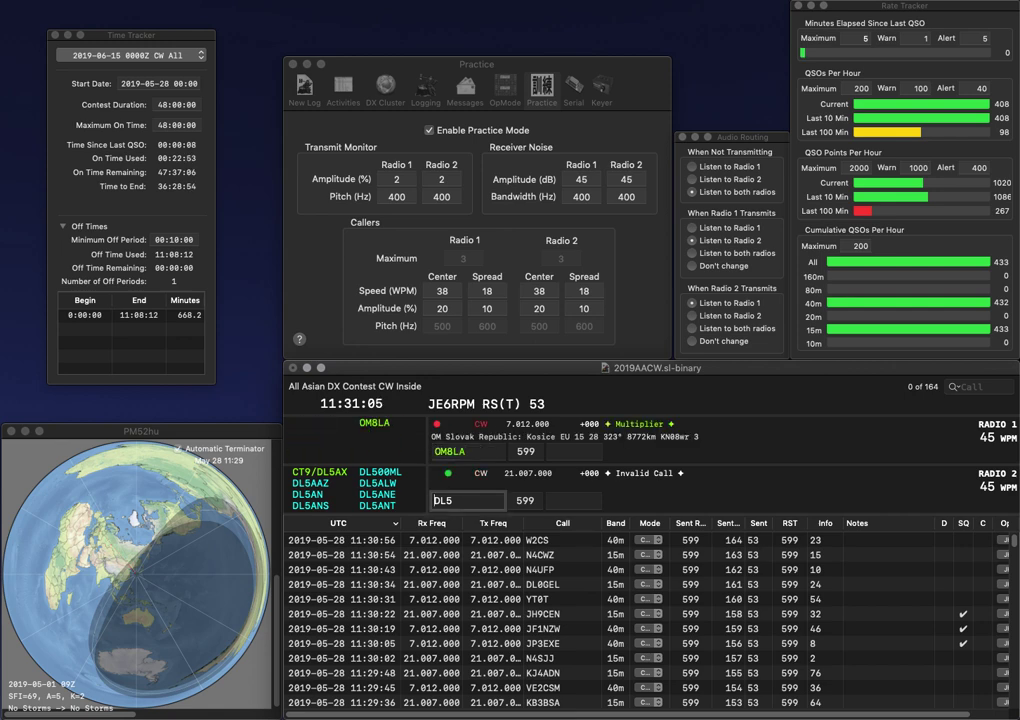
type("DL5NM")
key("Left")
key("Left")
key("Left")
key("Left")
key("BackSpace")
key("Right")
type("Z")
key("Return")
type("5")
key("Return")
key("Delete")
key("Delete")
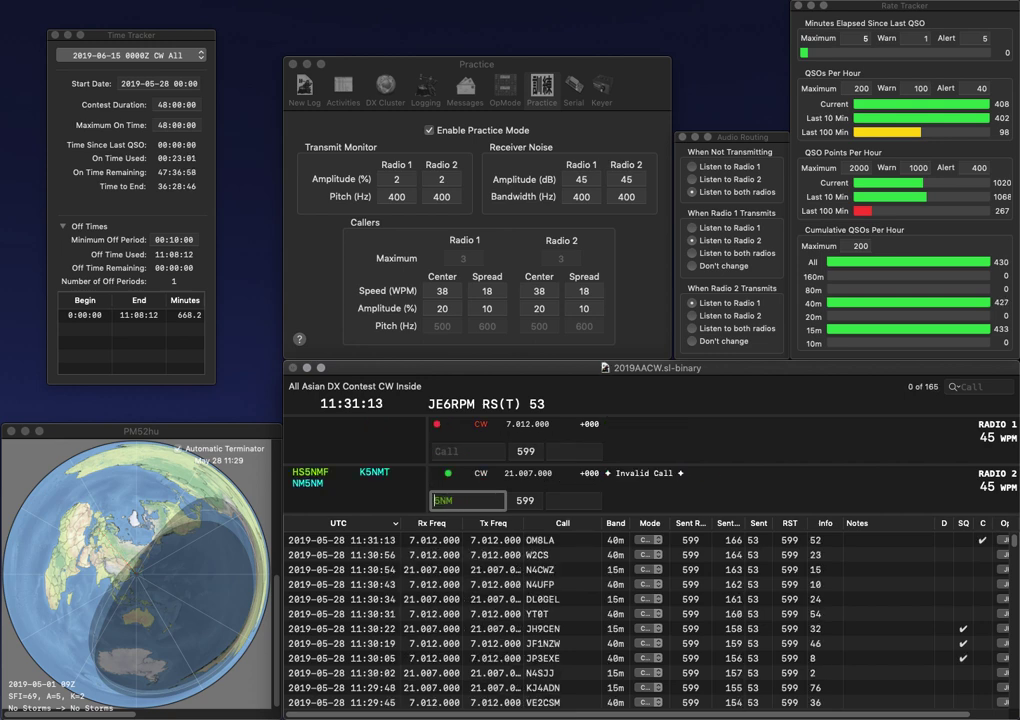
type("HB4/DL")
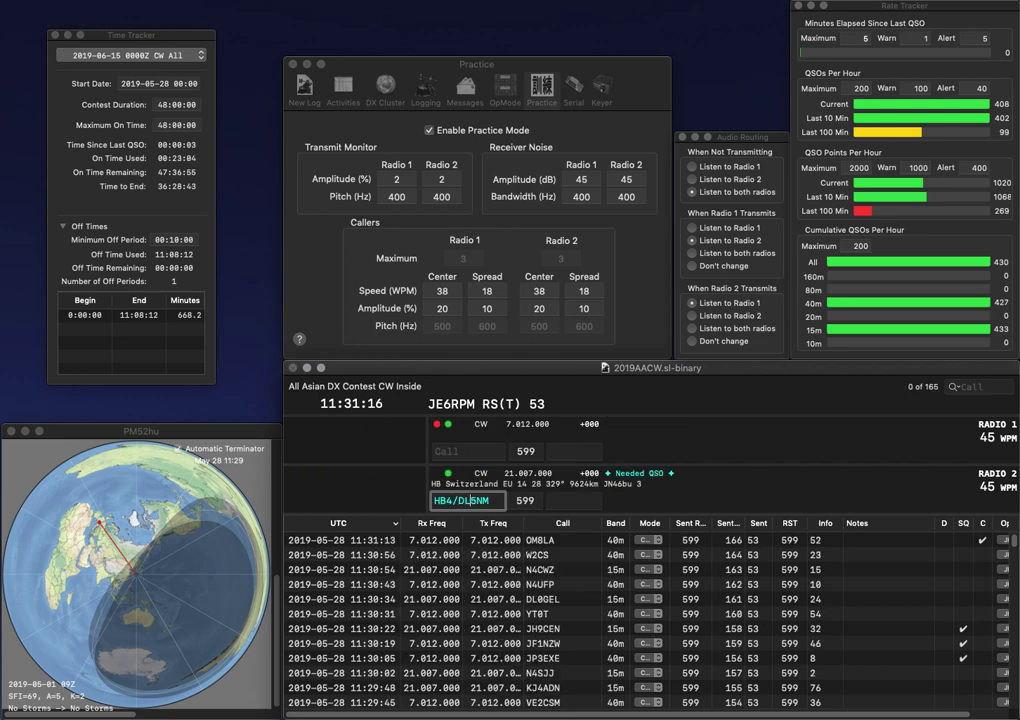
key("BackSpace")
type("LZ")
key("Up")
key("Down")
key("Return")
key("Up")
type("GW4DVB")
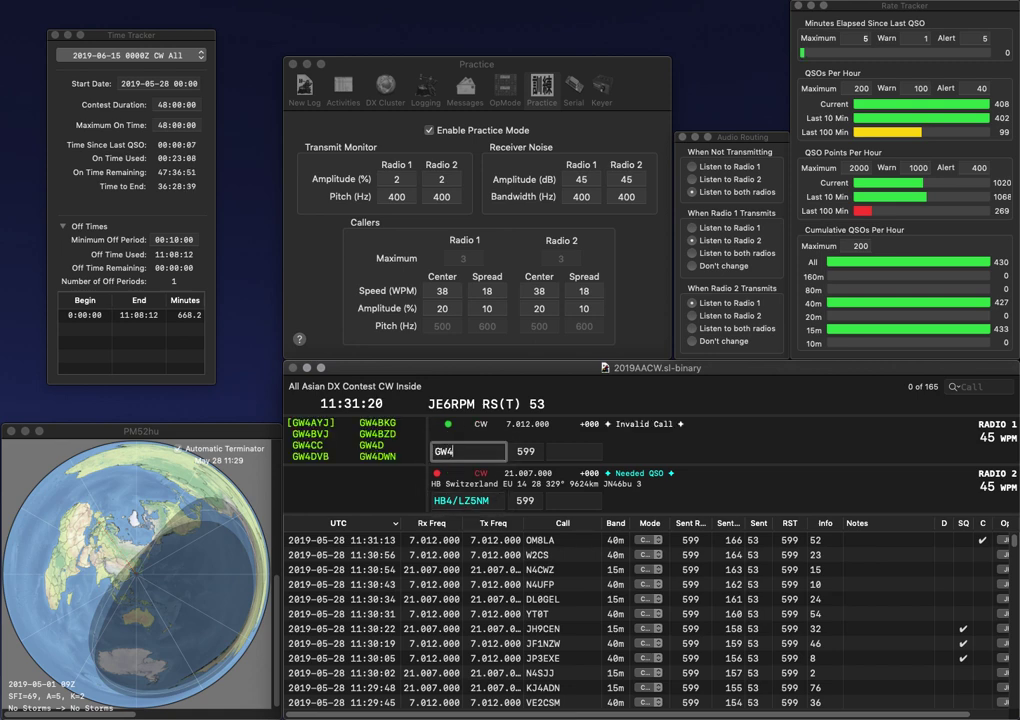
key("Return")
Step: Correct the country prefix of the Radio 2 call so that it reads 5Z4/LZ5NM
key("Down")
key("Left")
key("Left")
key("Left")
key("Left")
key("Left")
key("BackSpace")
type("5")
key("Right")
key("Right")
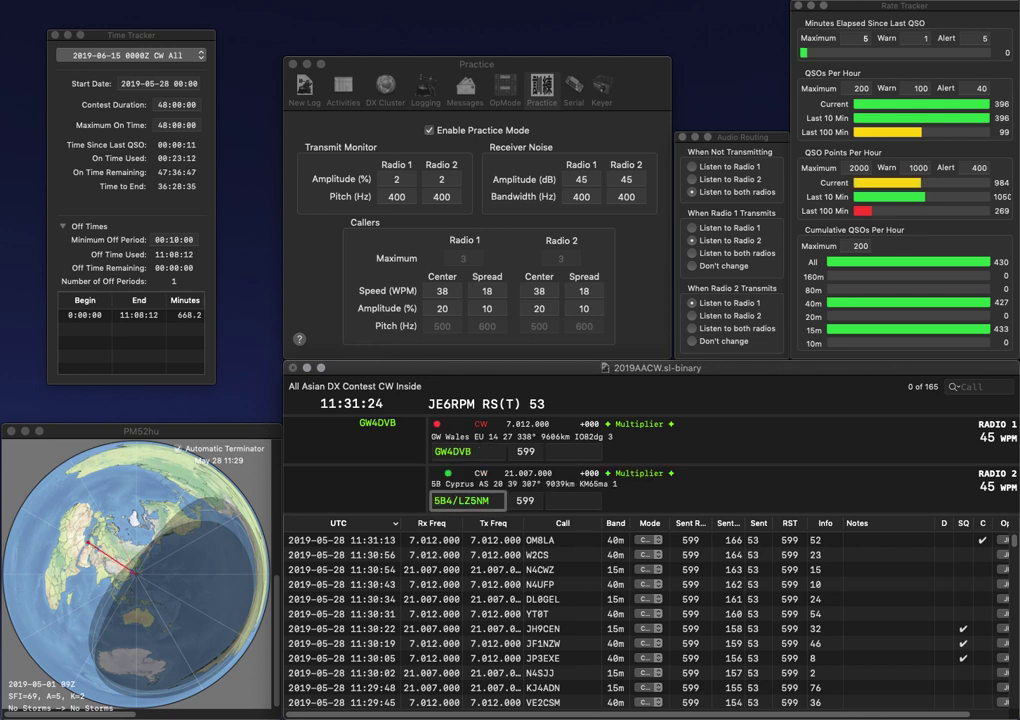
key("BackSpace")
type("Z")
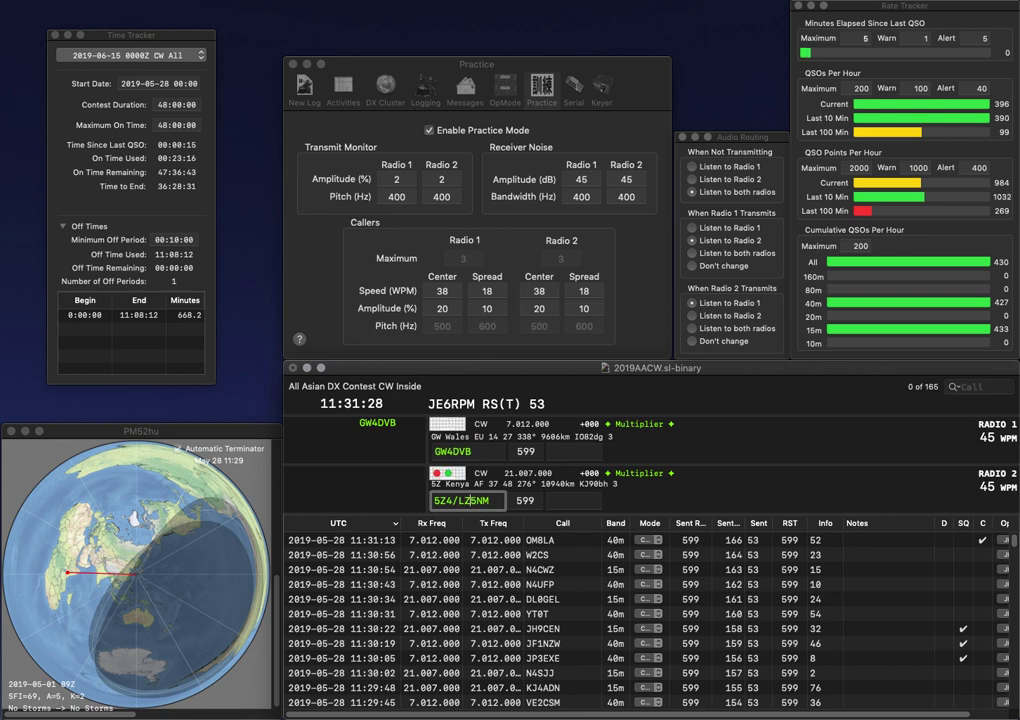
key("BackSpace")
key("BackSpace")
key("BackSpace")
key("Up")
key("Return")
key("Down")
key("Return")
key("Up")
key("space")
key("space")
type("17")
key("Return")
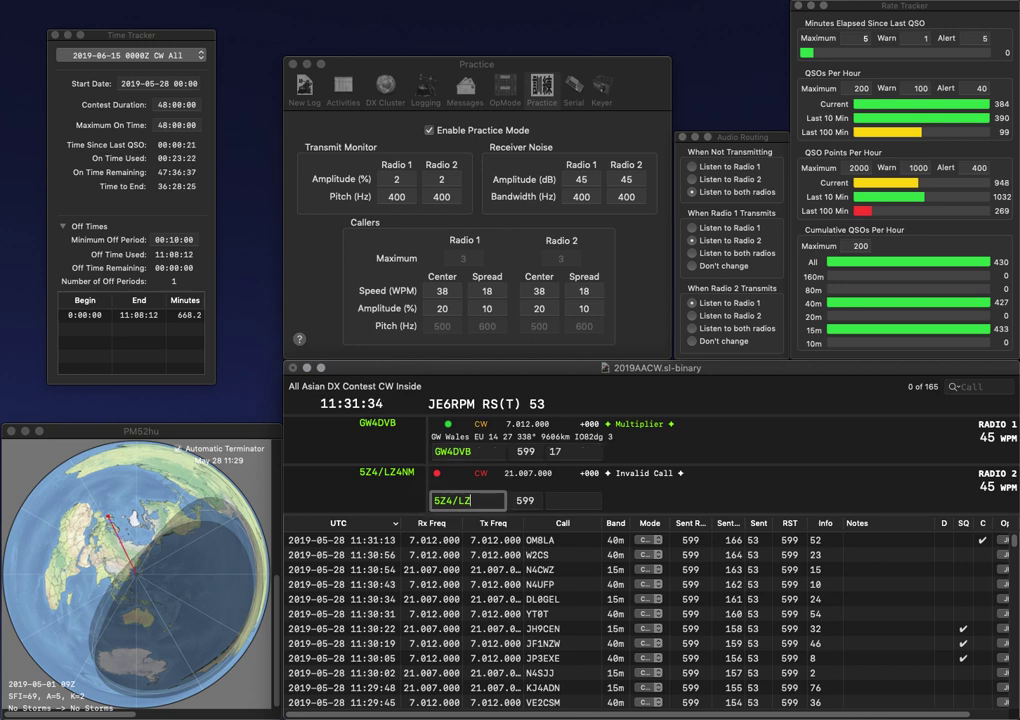
Step: Complete the Radio 2 call as 5Z4/LZ4NM and enter II7P as the Radio 1 call
type("4")
type("NM")
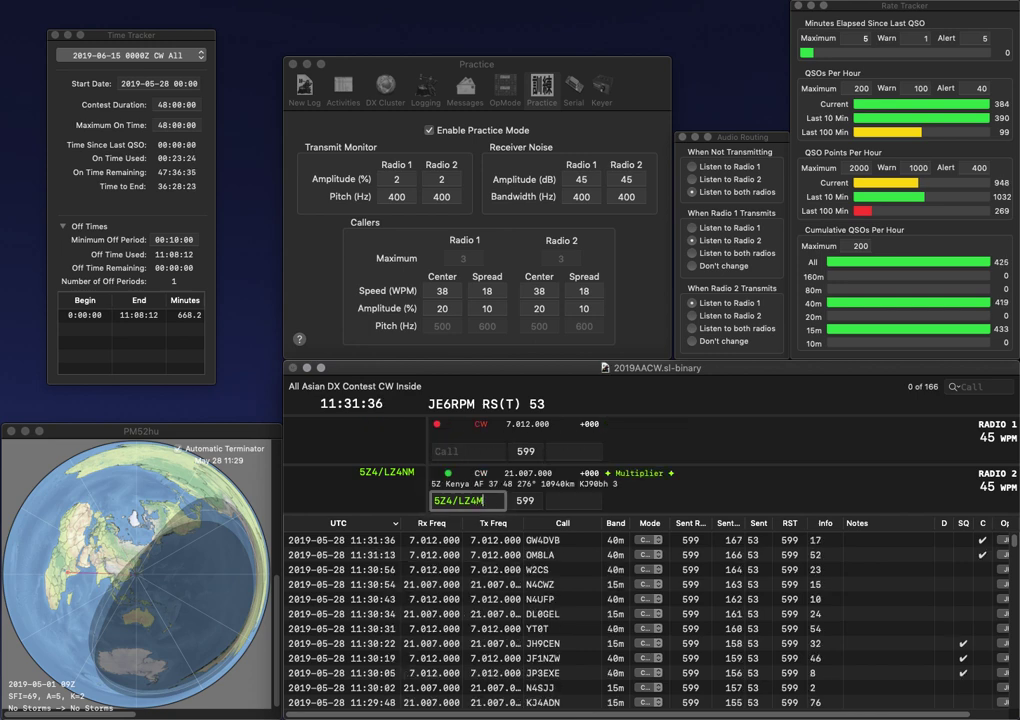
key("Up")
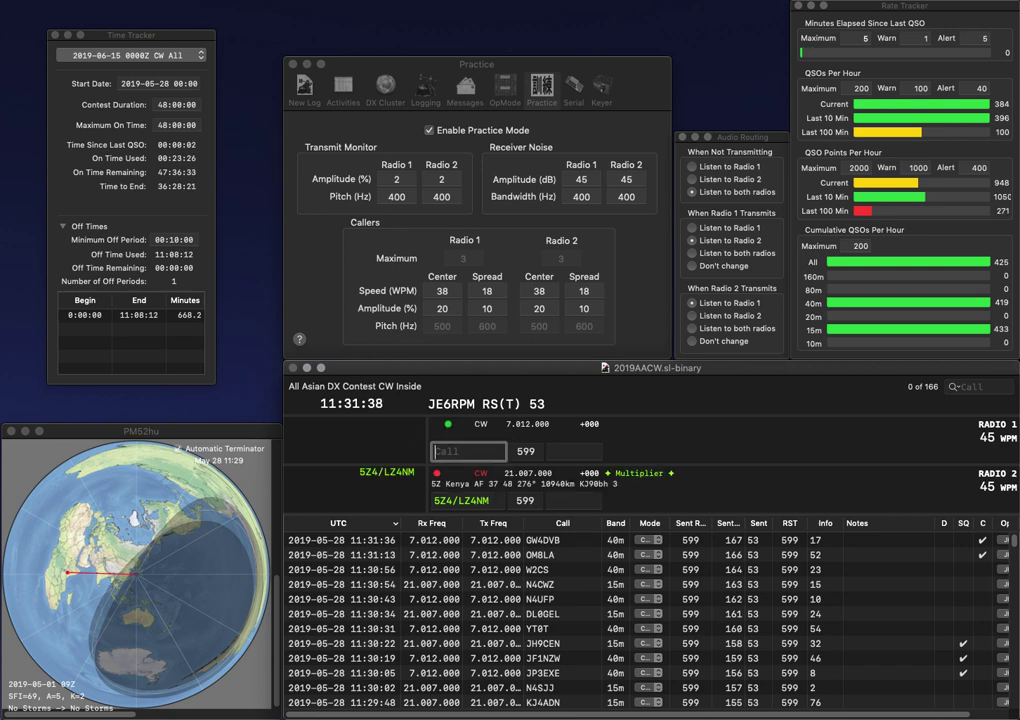
type("II7P")
key("space")
key("Return")
key("Down")
type("56")
key("Return")
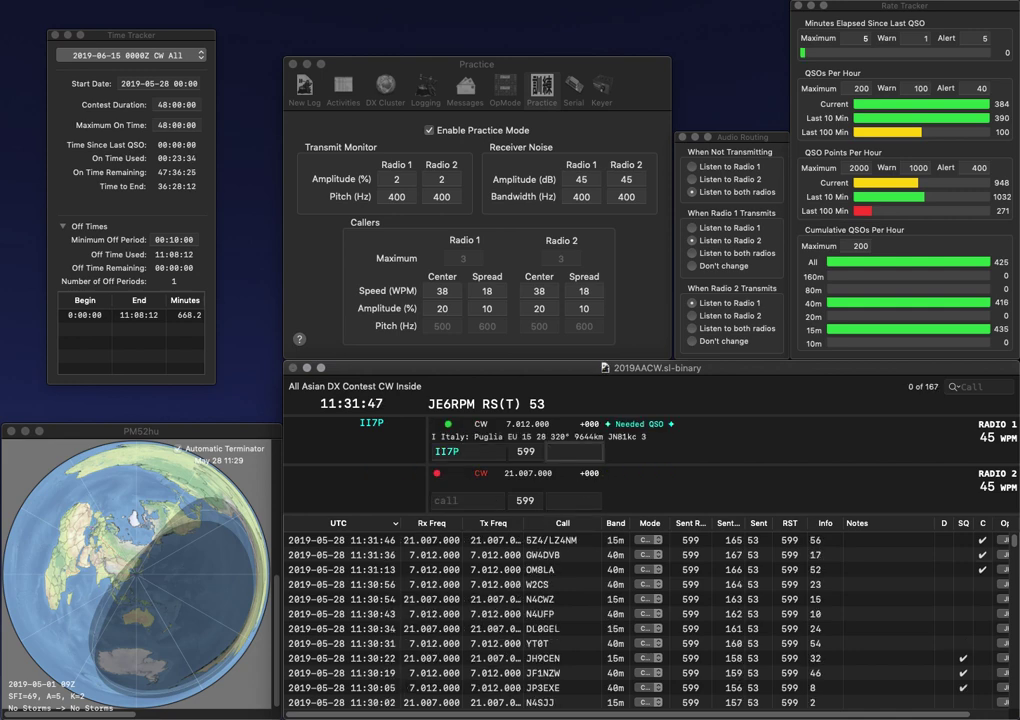
type("98")
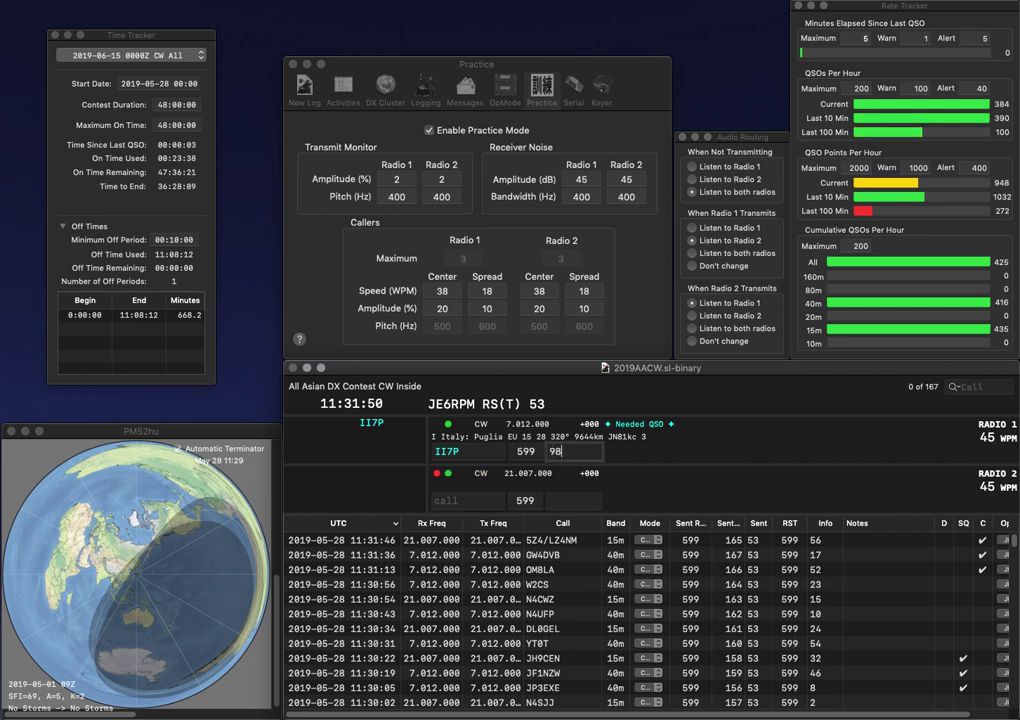
key("Return")
Step: Log W4LOS on Radio 2 with received exchange 37 and enter E72S as the Radio 1 call
type("4LOS")
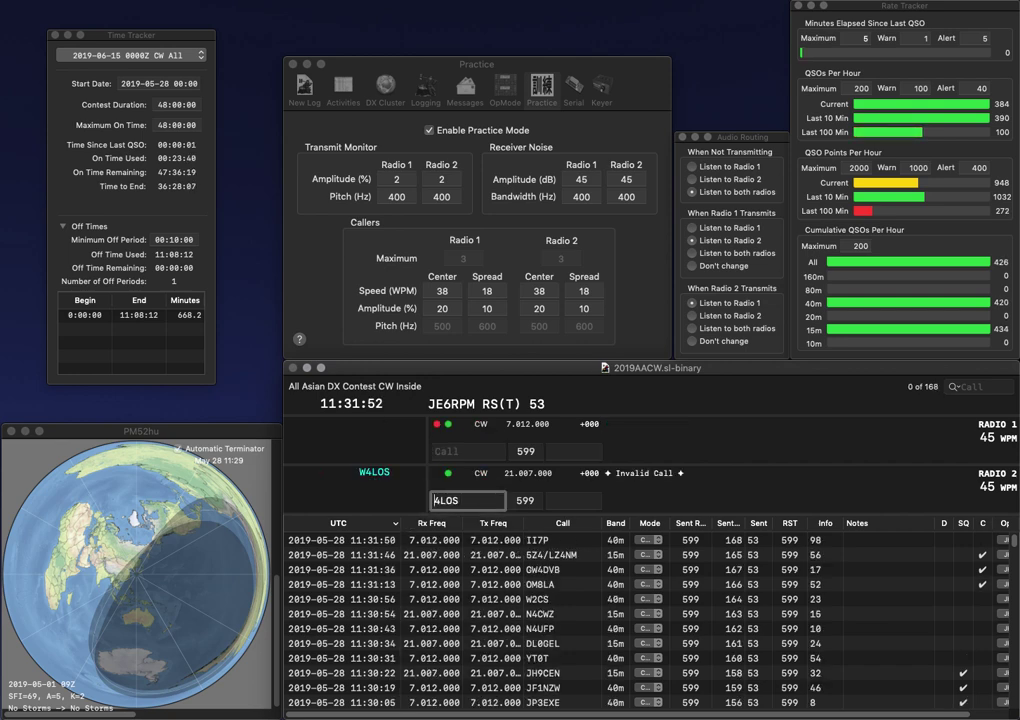
key("Return")
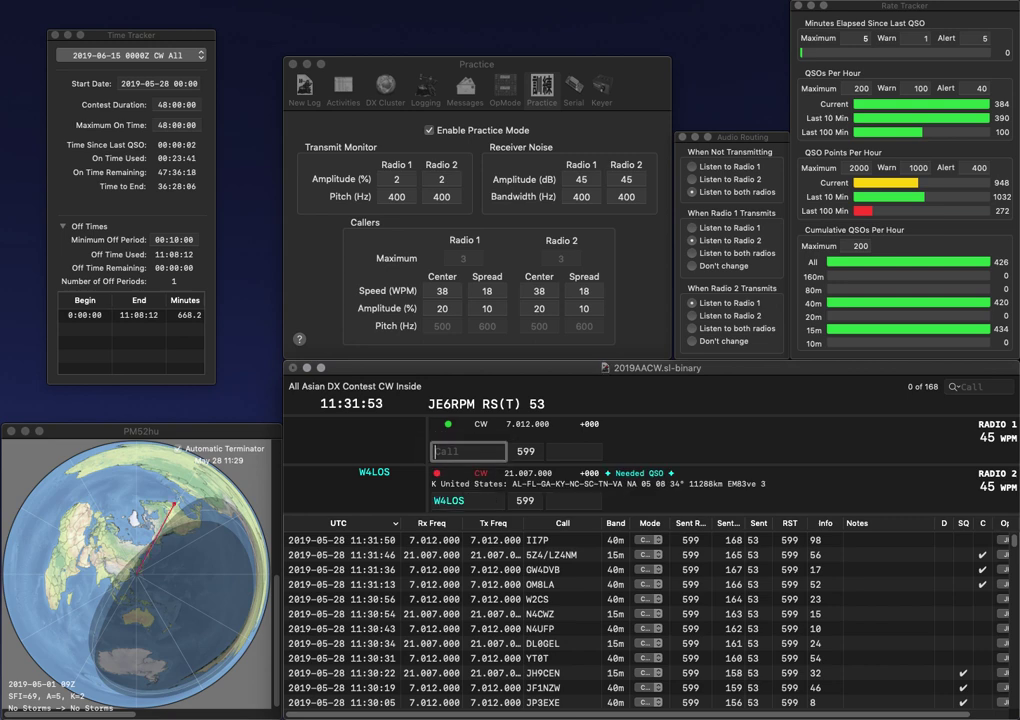
type("2S")
type("E7")
key("Return")
key("space")
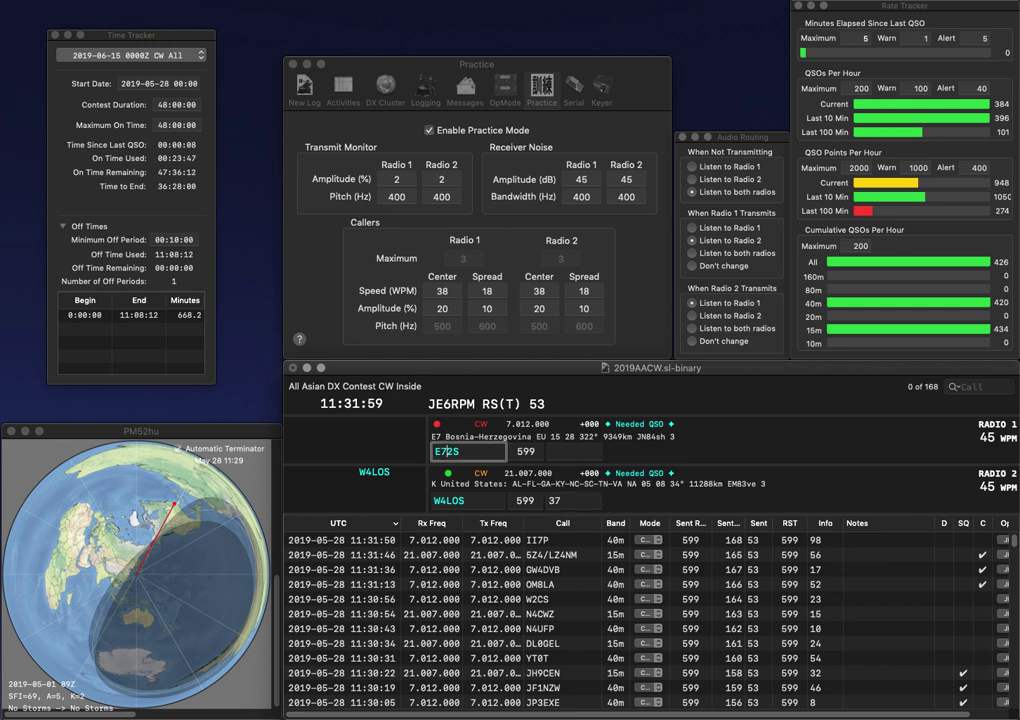
key("Return")
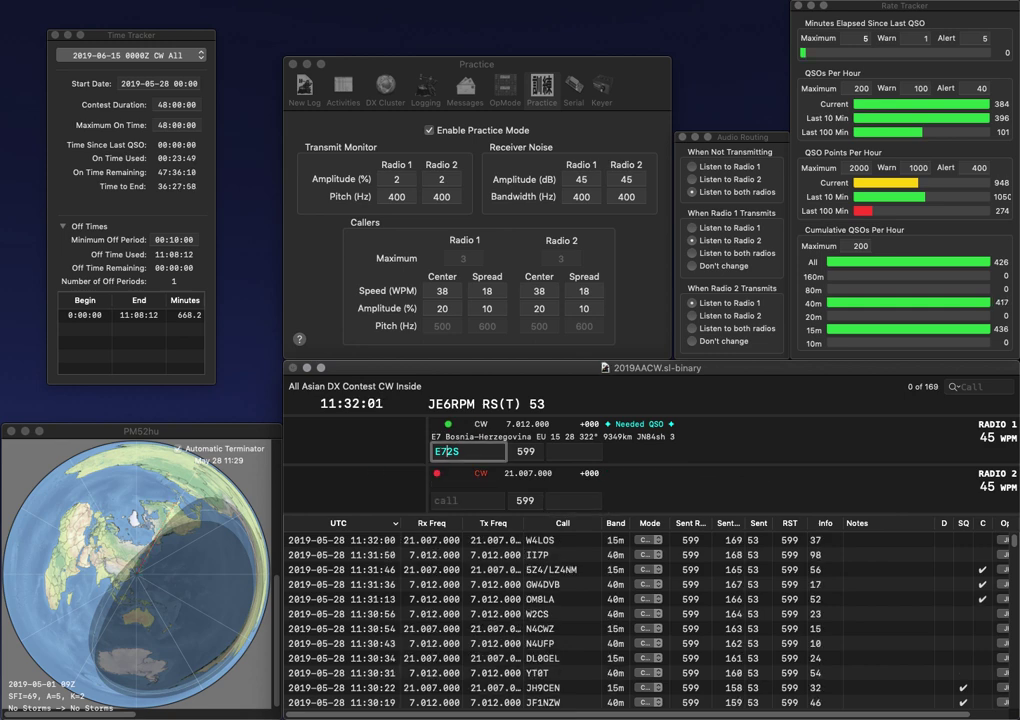
Step: Change the Radio 1 call to the partial call E73 and enter UY5MR on Radio 2
key("Delete")
key("Delete")
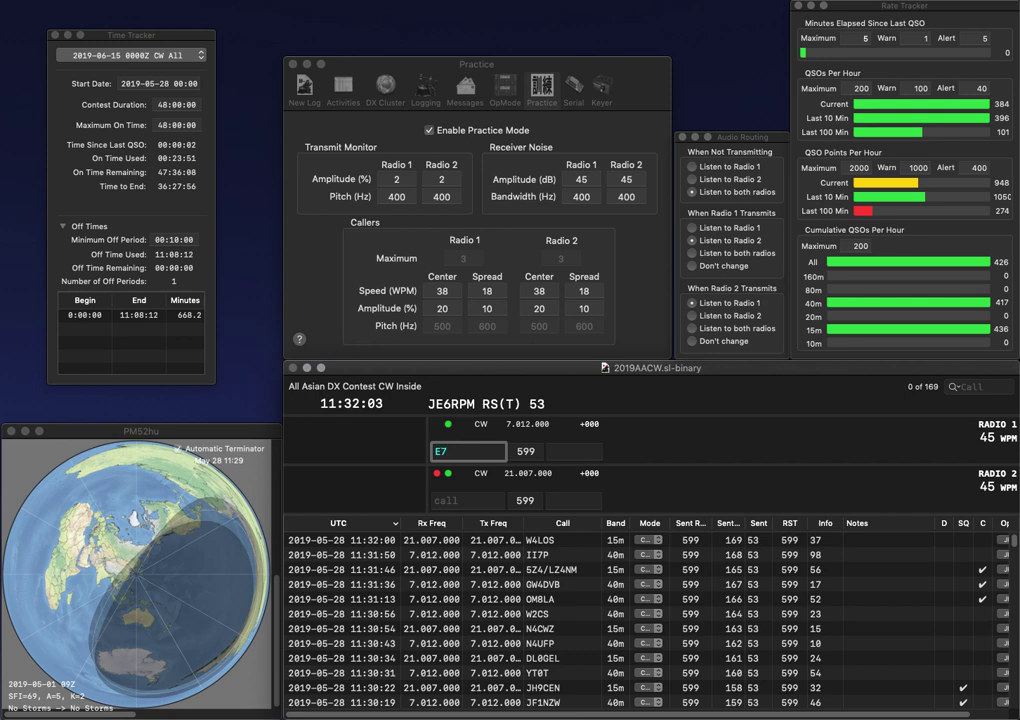
type("3")
key("Return")
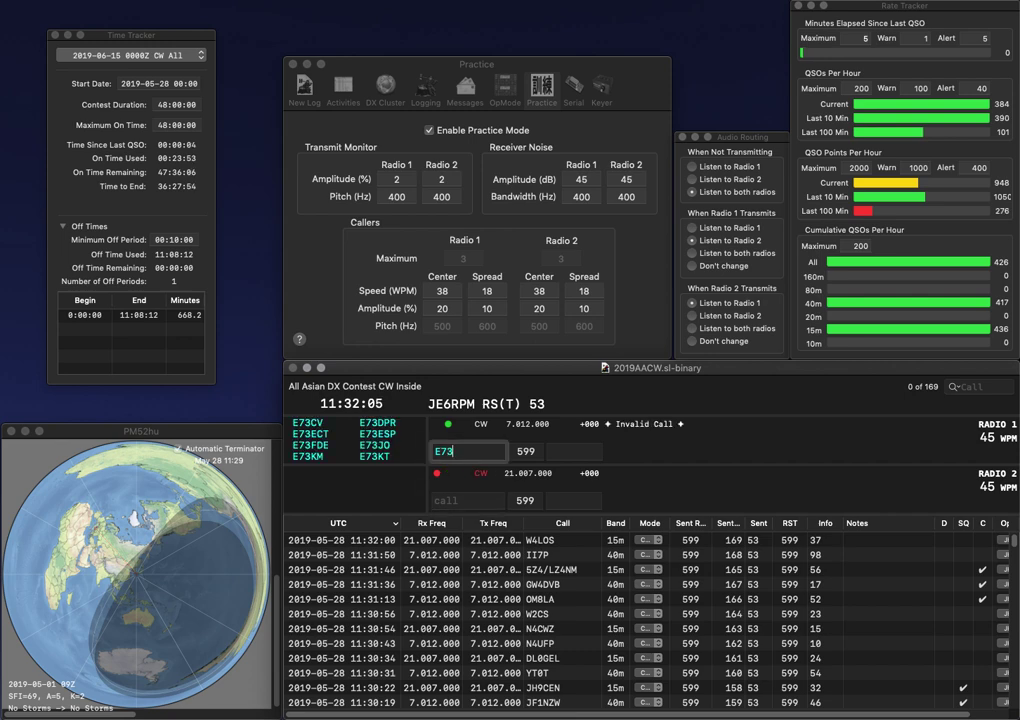
type("UY5MR")
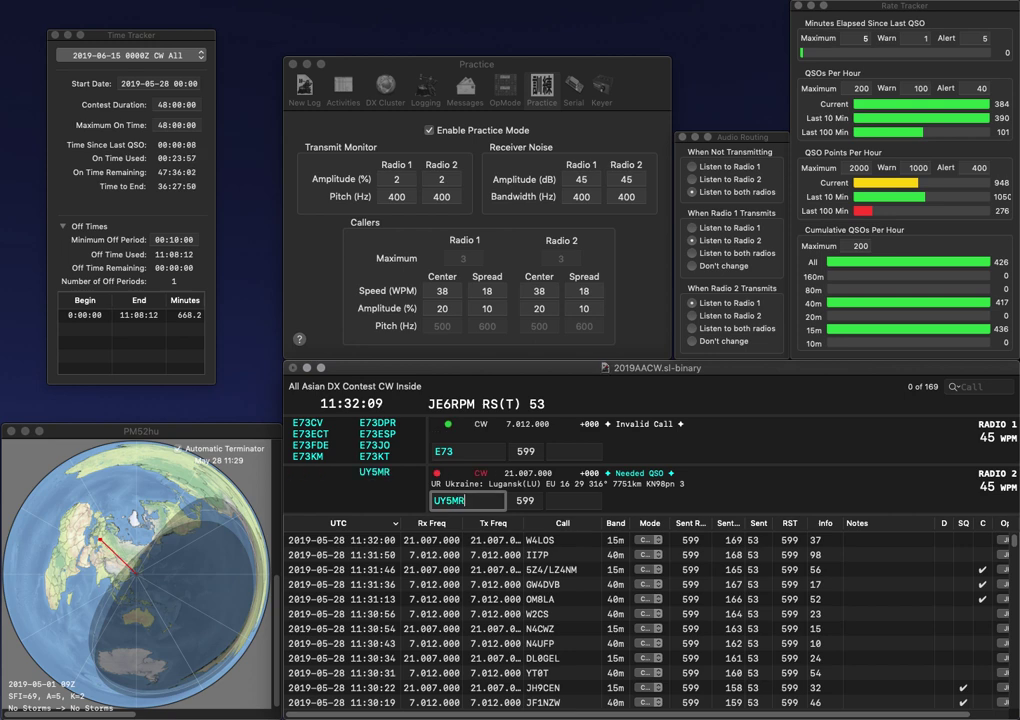
key("Return")
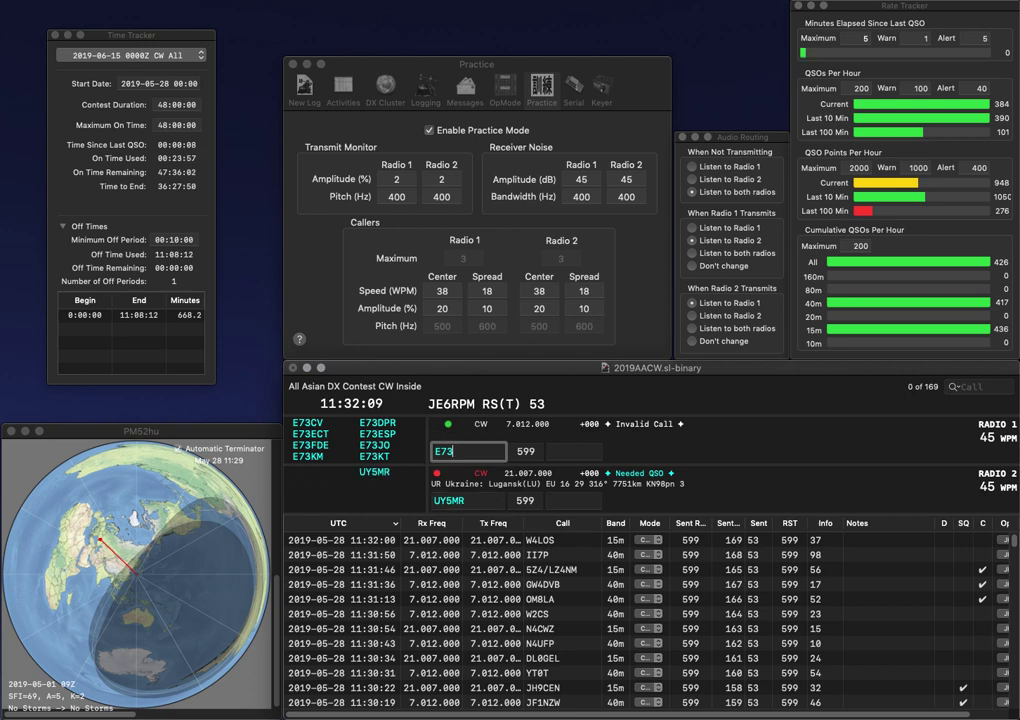
Step: Log the completed call E73SDM on Radio 1 with received exchange 44 and UY5MR on Radio 2 with 28
type("SD")
key("space")
type("44")
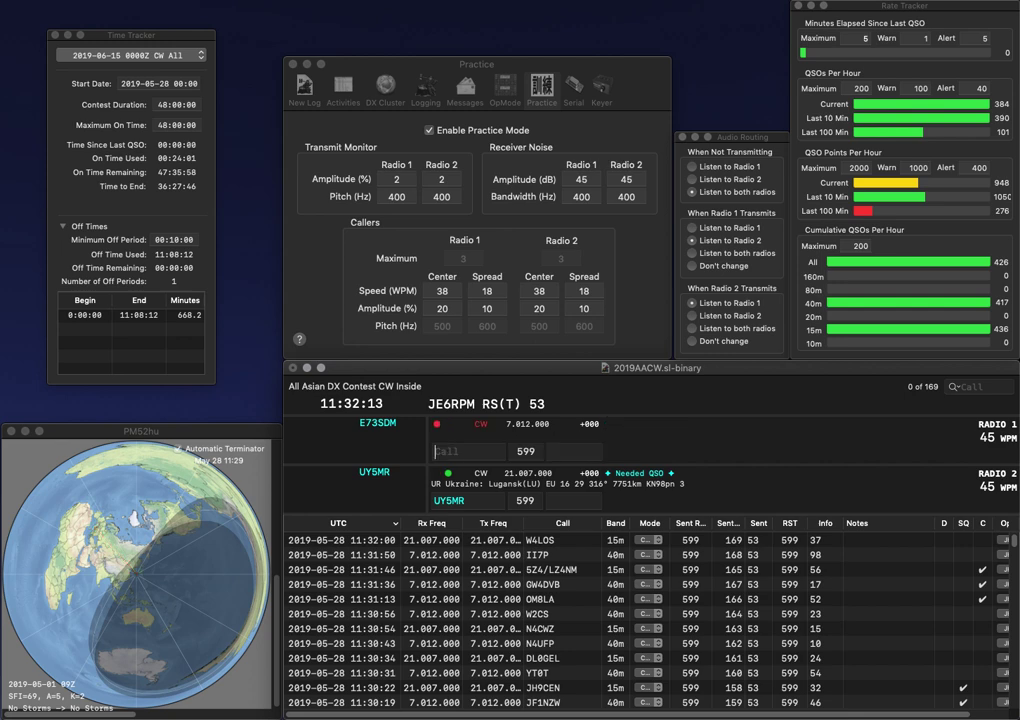
key("Return")
type("28")
key("Return")
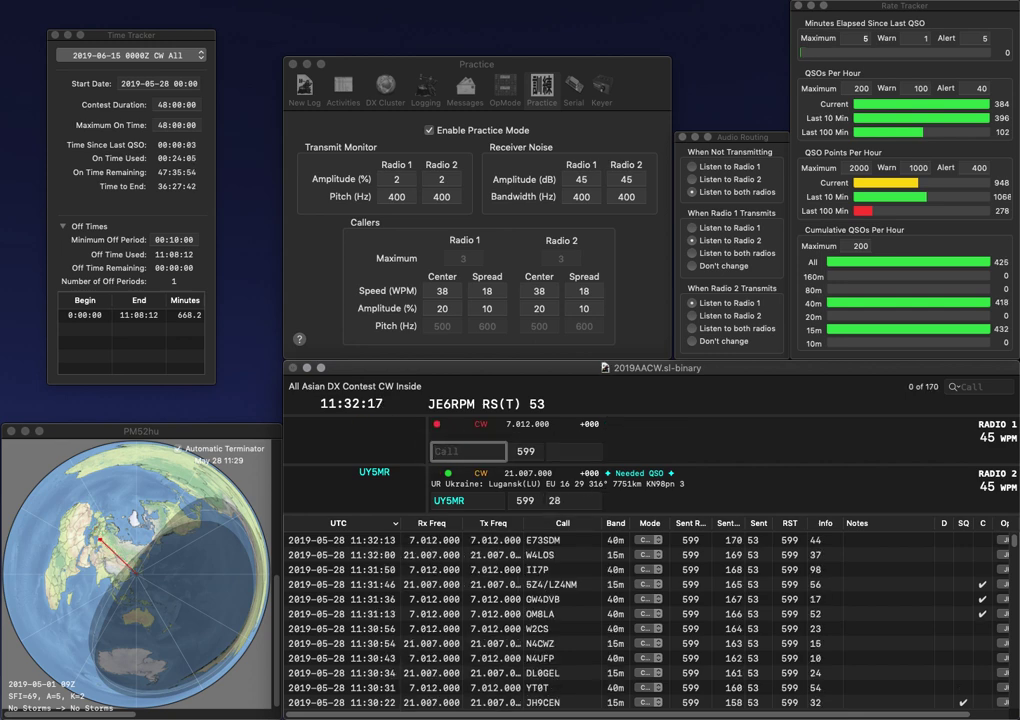
type("ED4ST")
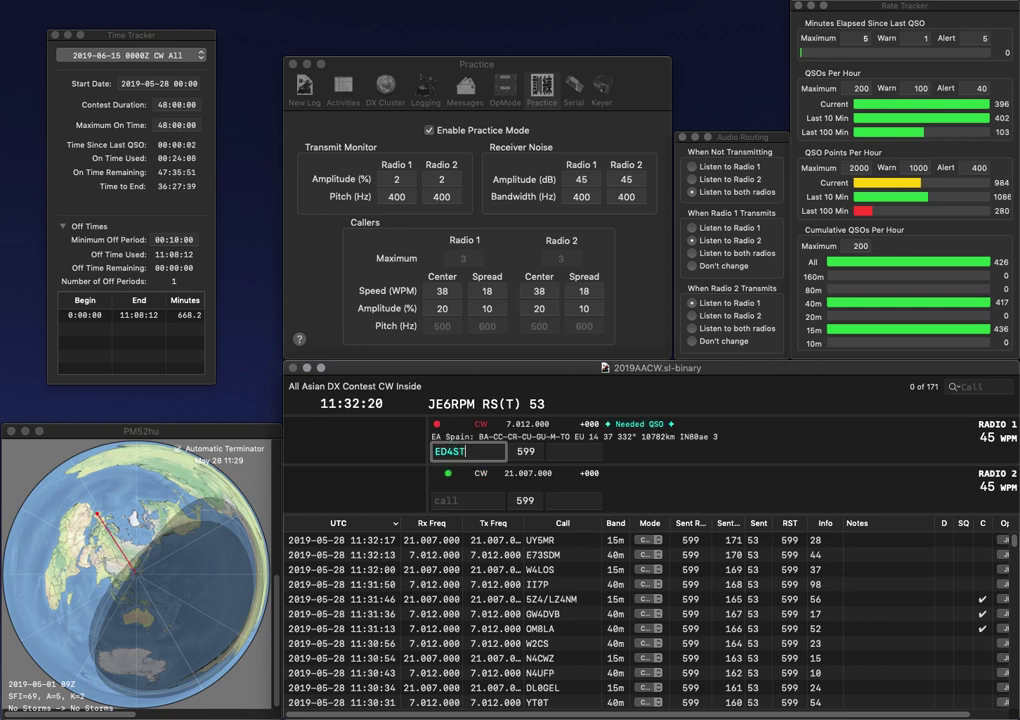
key("Return")
type("HA")
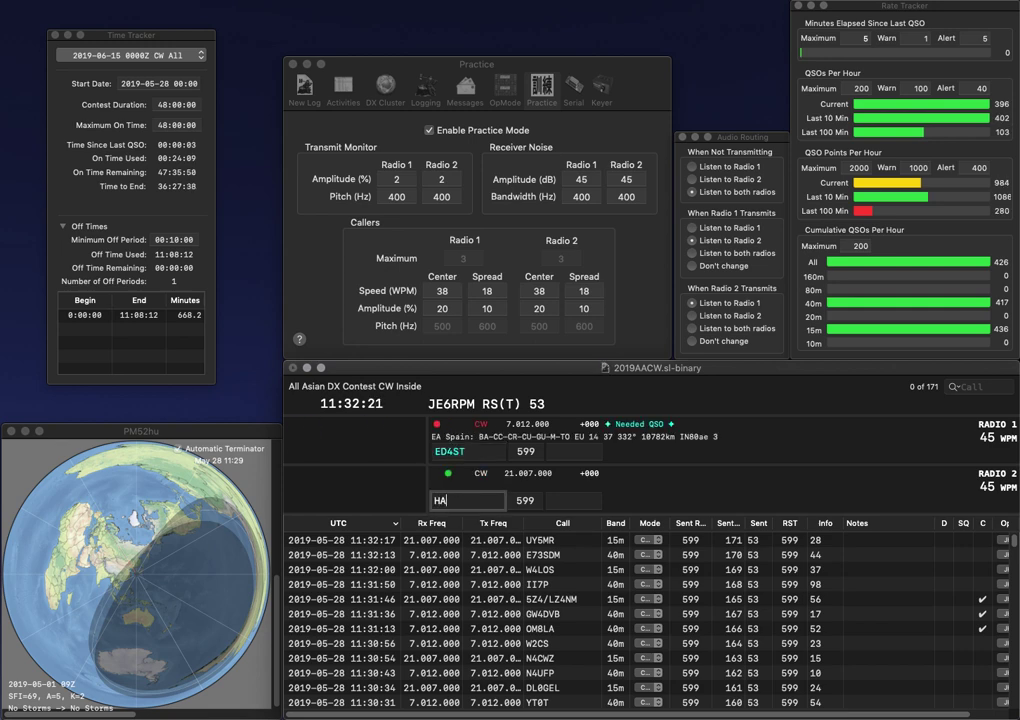
type("8MZ")
key("Return")
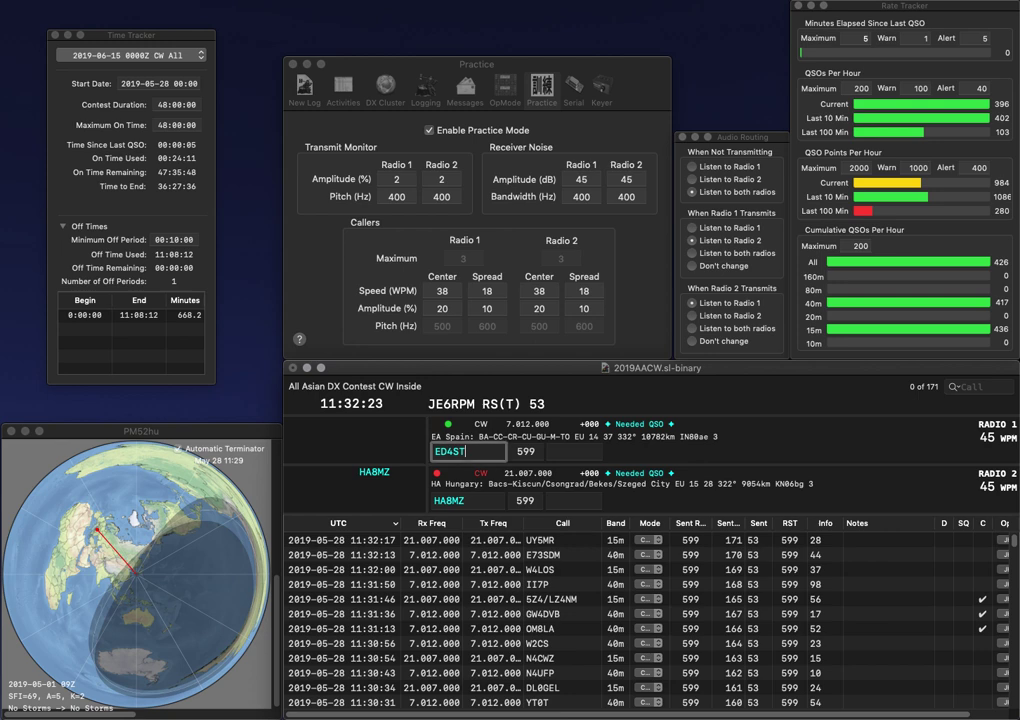
Step: Correct the Radio 1 call to ED3ST and log HA8MZ on Radio 2 with received exchange 86
type("ED3ST")
key("Return")
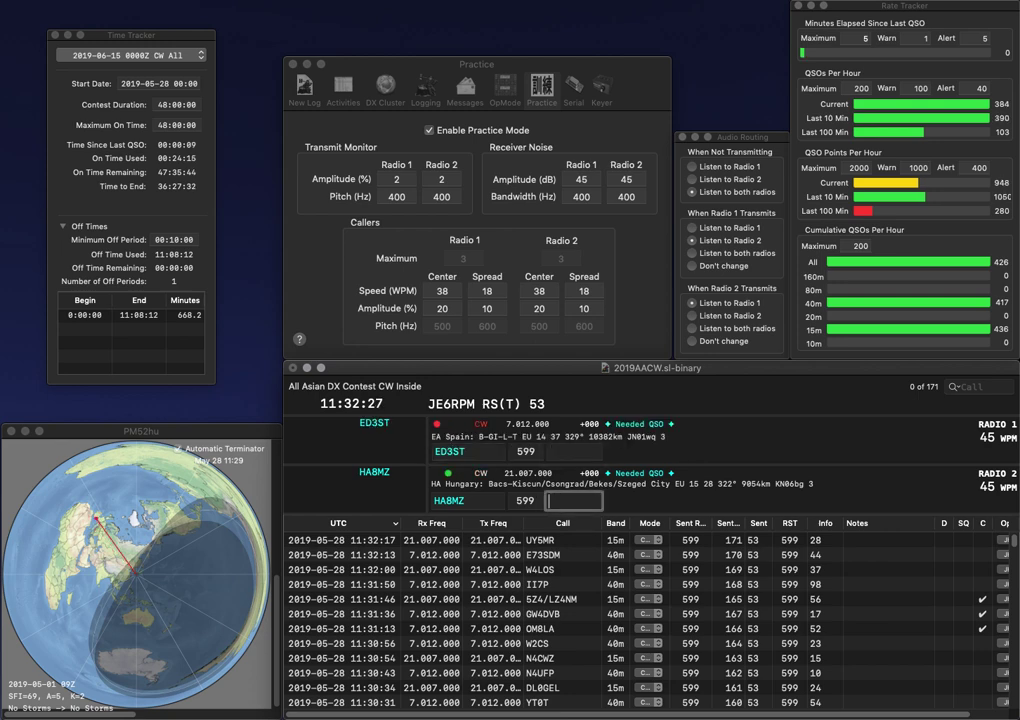
type("86")
key("Return")
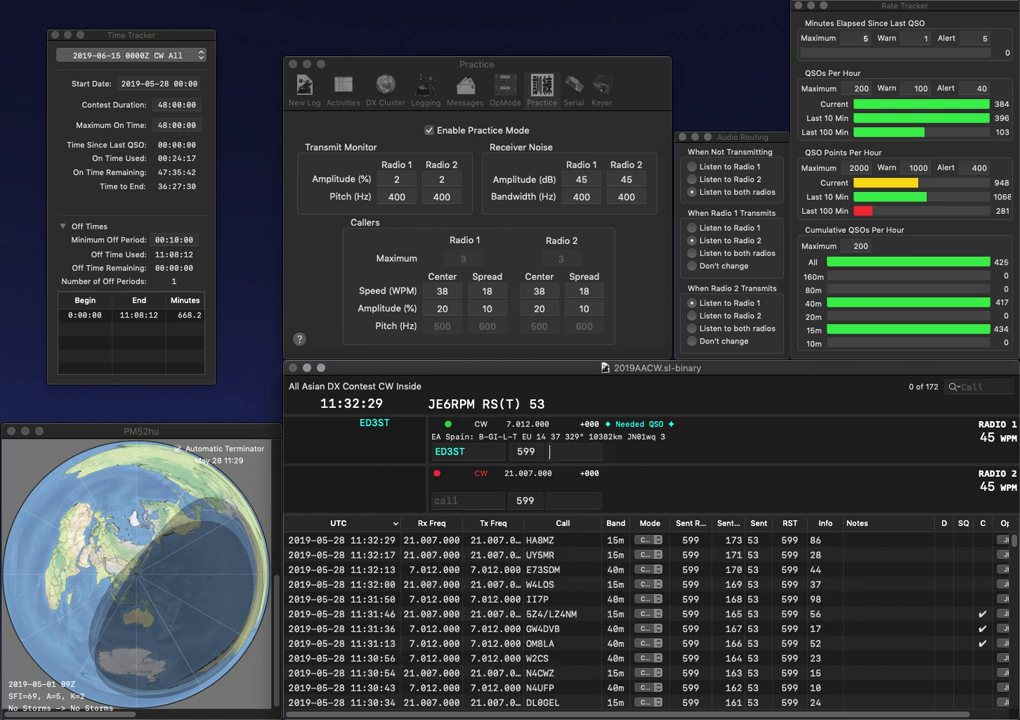
Step: Log ED3ST on Radio 1 with received exchange 19
type("1")
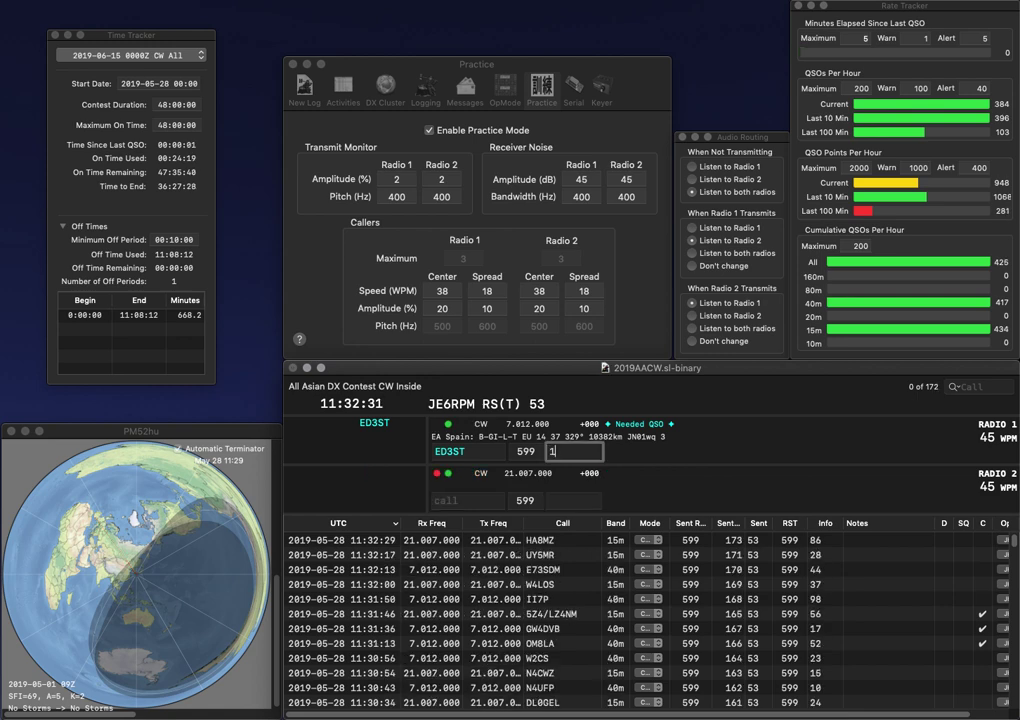
type("9")
key("Return")
Step: Send 9A3GSV as the Radio 2 call and S52M as the Radio 1 call
type("9A")
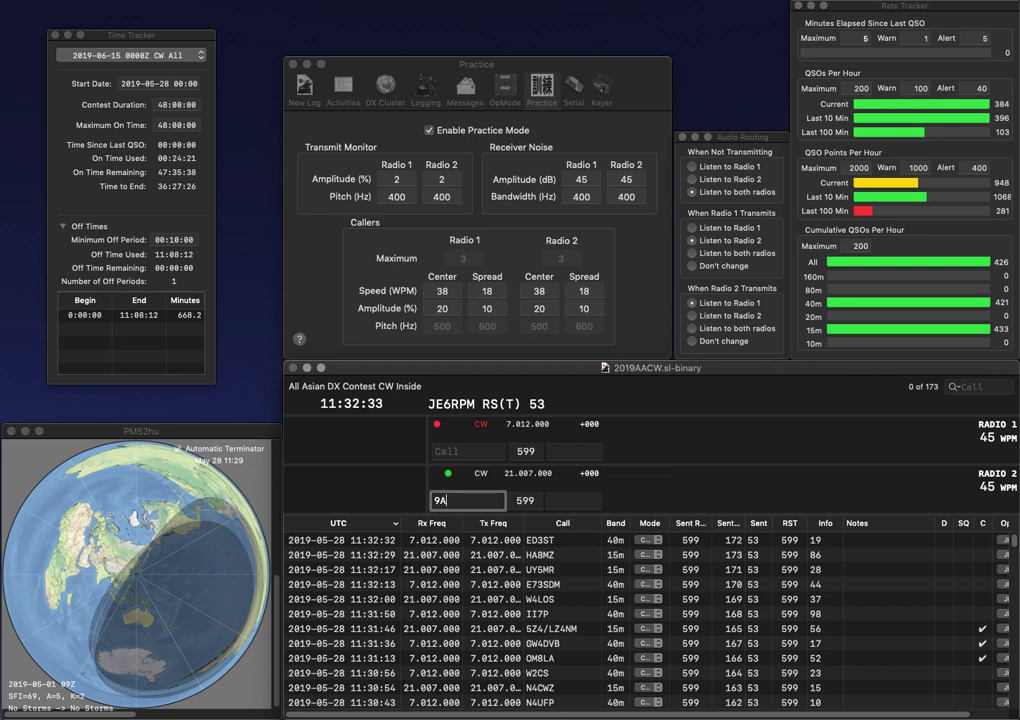
type("3GSV")
key("Return")
type("S52M")
key("Return")
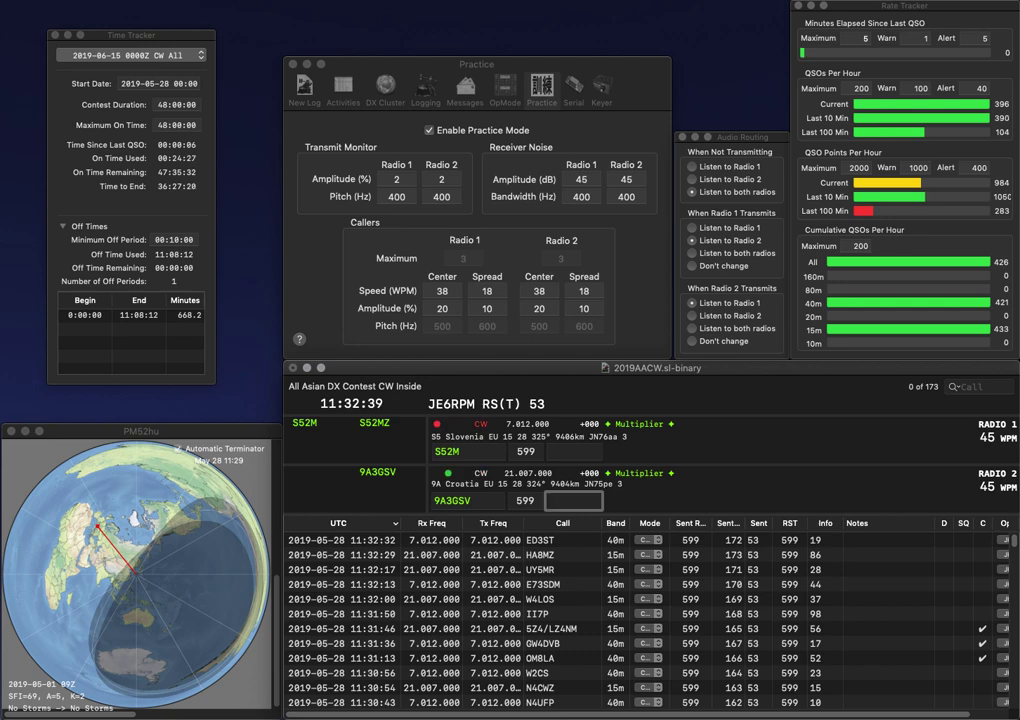
type("79")
key("Return")
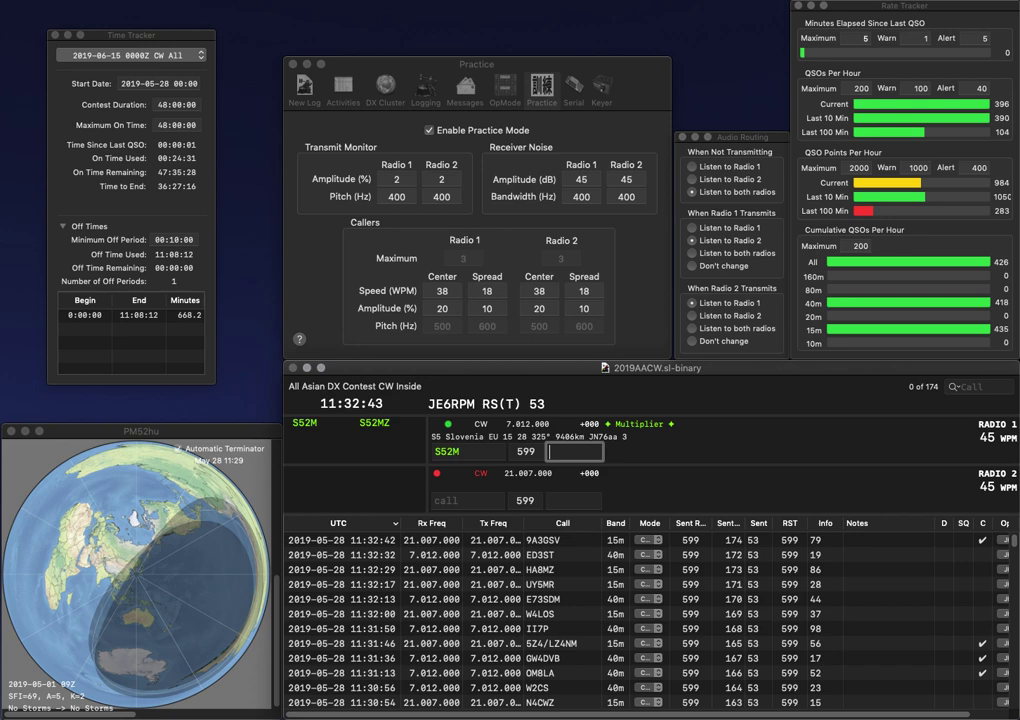
type("29")
key("Return")
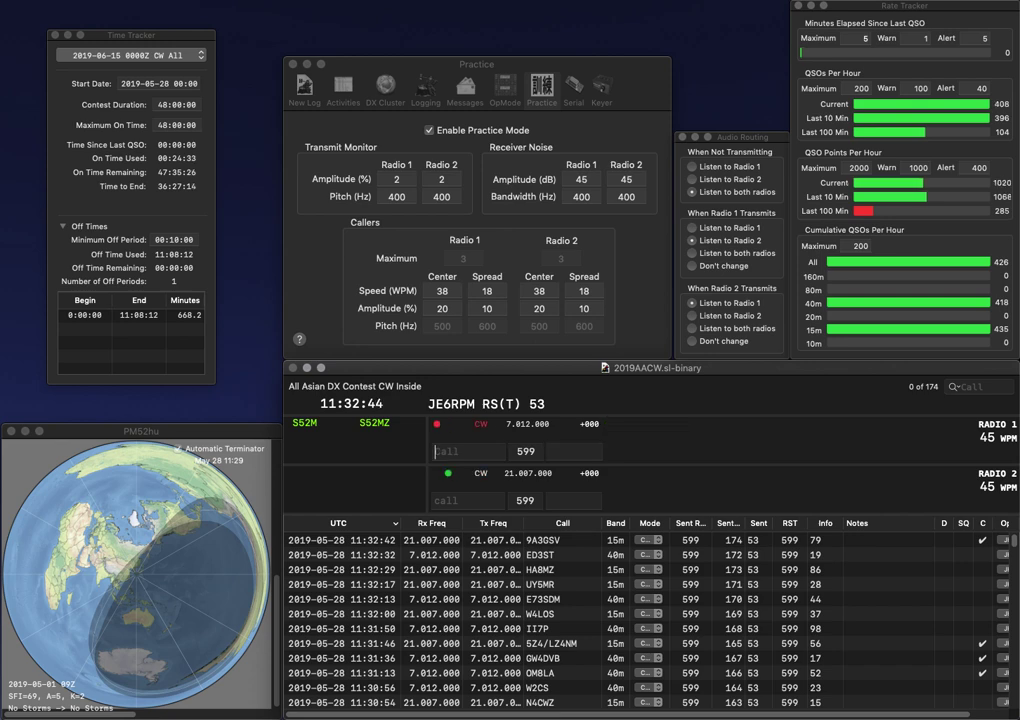
type("E0LYF")
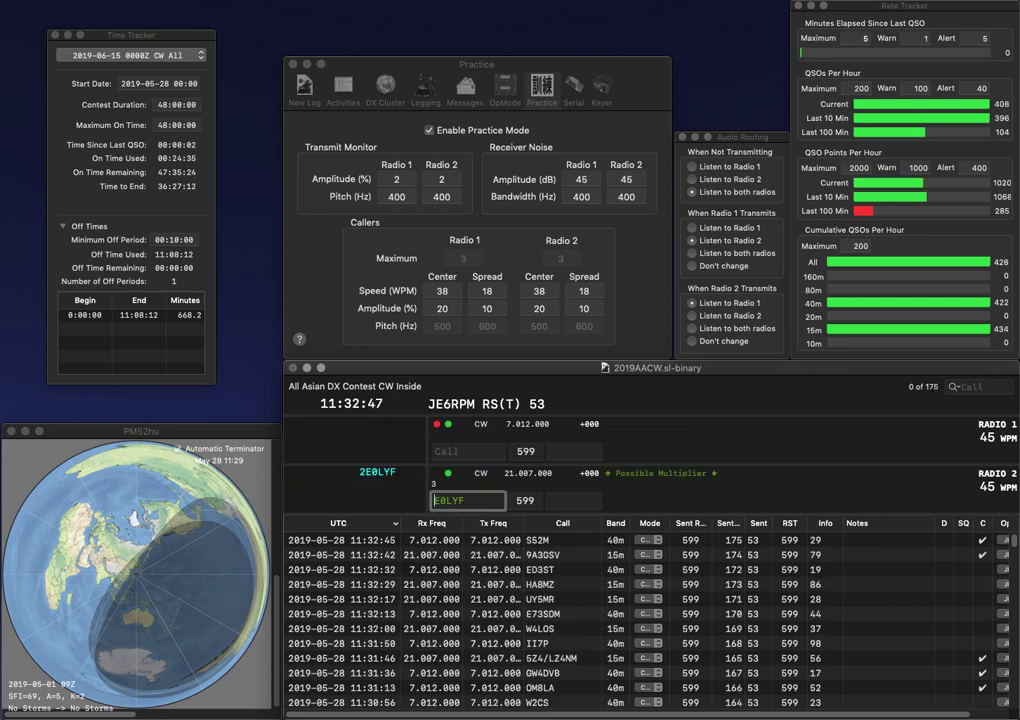
key("super+Left")
type("2")
key("Return")
left_click(468, 451)
type("7")
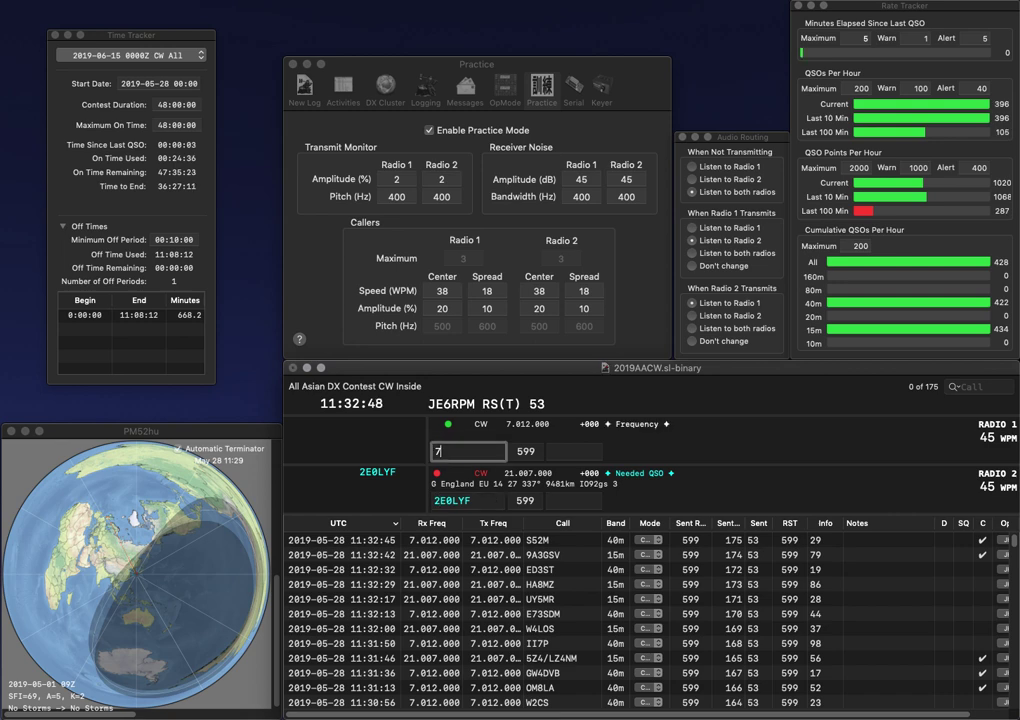
type("IKJ")
key("Home")
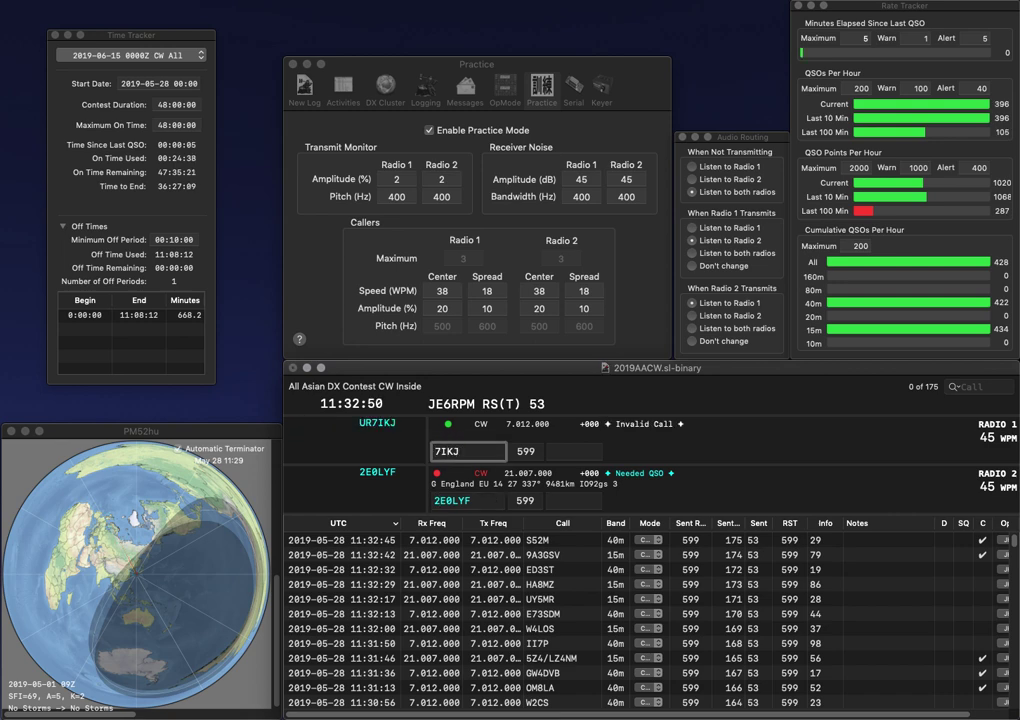
type("UR")
key("Return")
key("space")
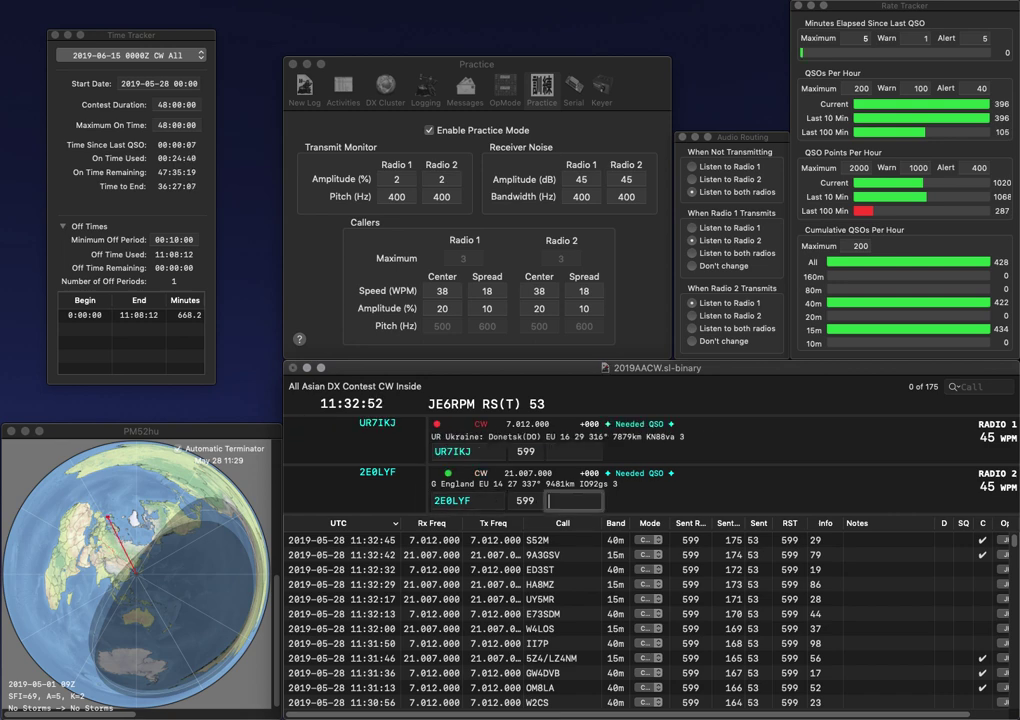
Step: Log 2E0LYF on Radio 2 with received exchange 48 and UR7IKJ on Radio 1 with 18
type("48")
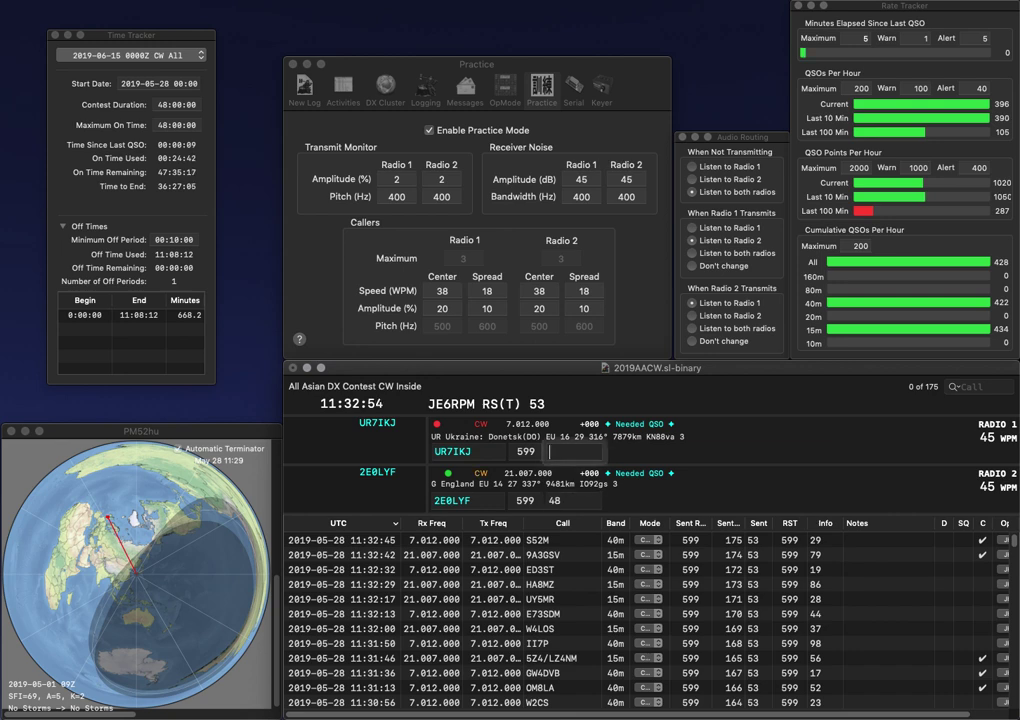
key("Return")
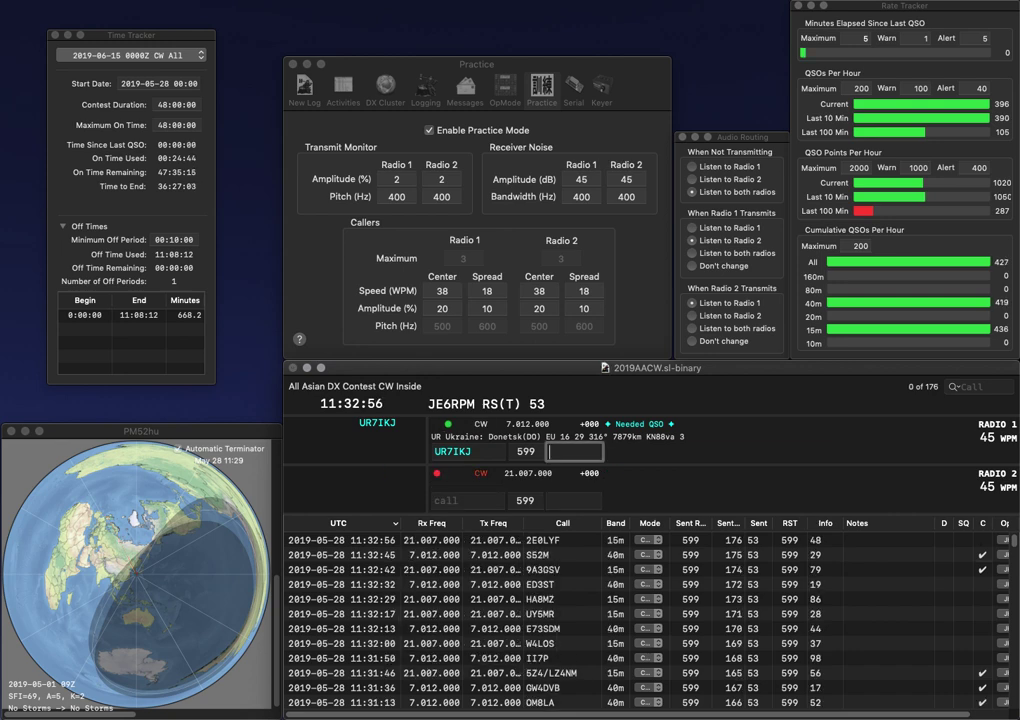
type("18")
key("Return")
Step: Enter the partial call SP6UV on Radio 2 and the partial call K6D on Radio 1
type("N")
type("UV")
key("Home")
key("Delete")
key("Delete")
type("L")
key("Up")
key("Down")
type("SP6")
key("Up")
left_click(452, 500)
key("Delete")
key("Tab")
type("K6D")
left_click(452, 500)
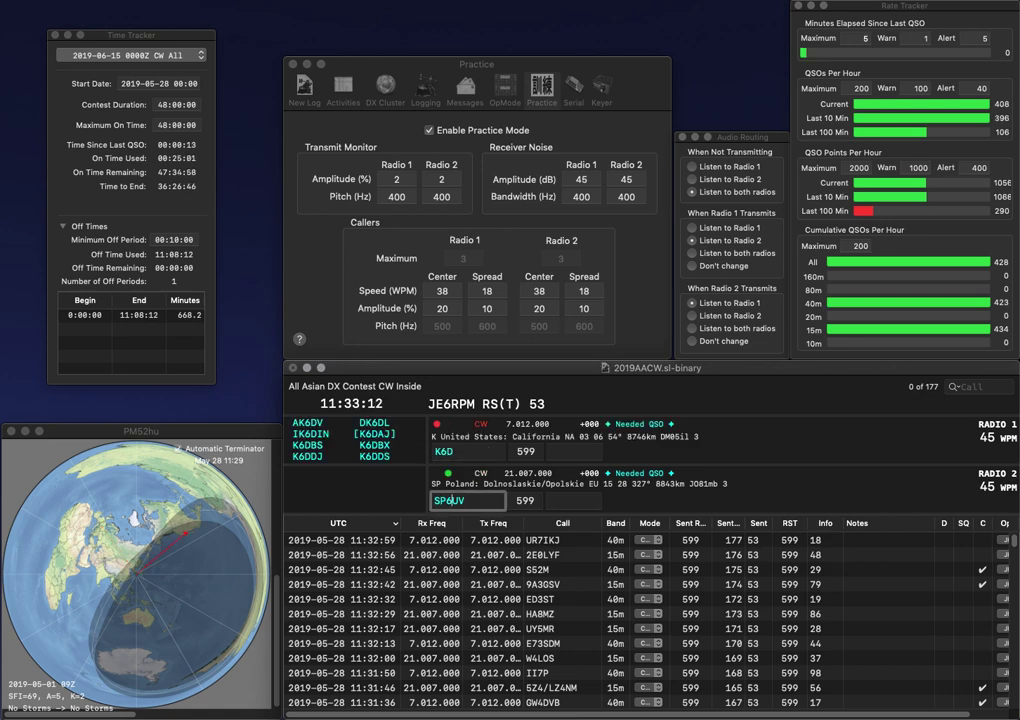
type("L")
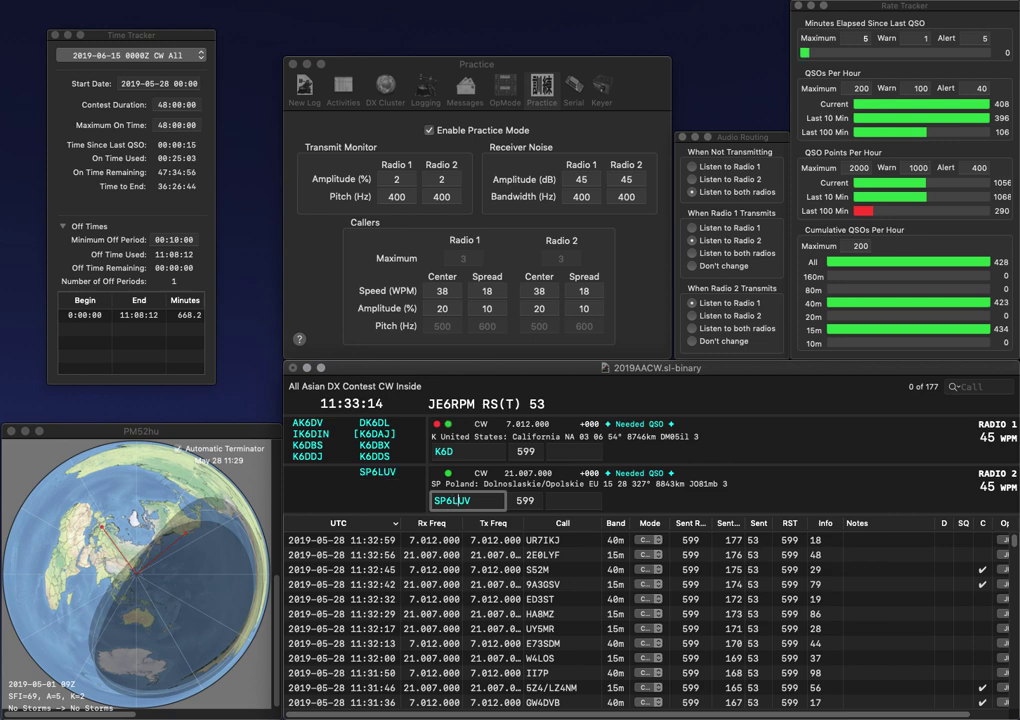
key("Tab")
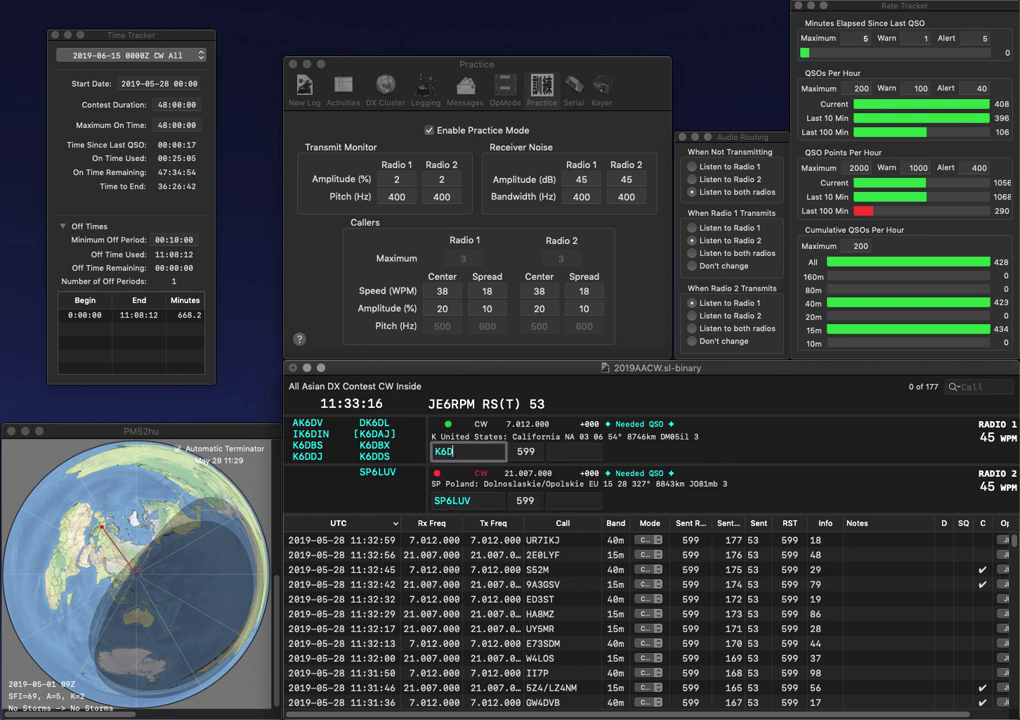
type("SB")
key("Tab")
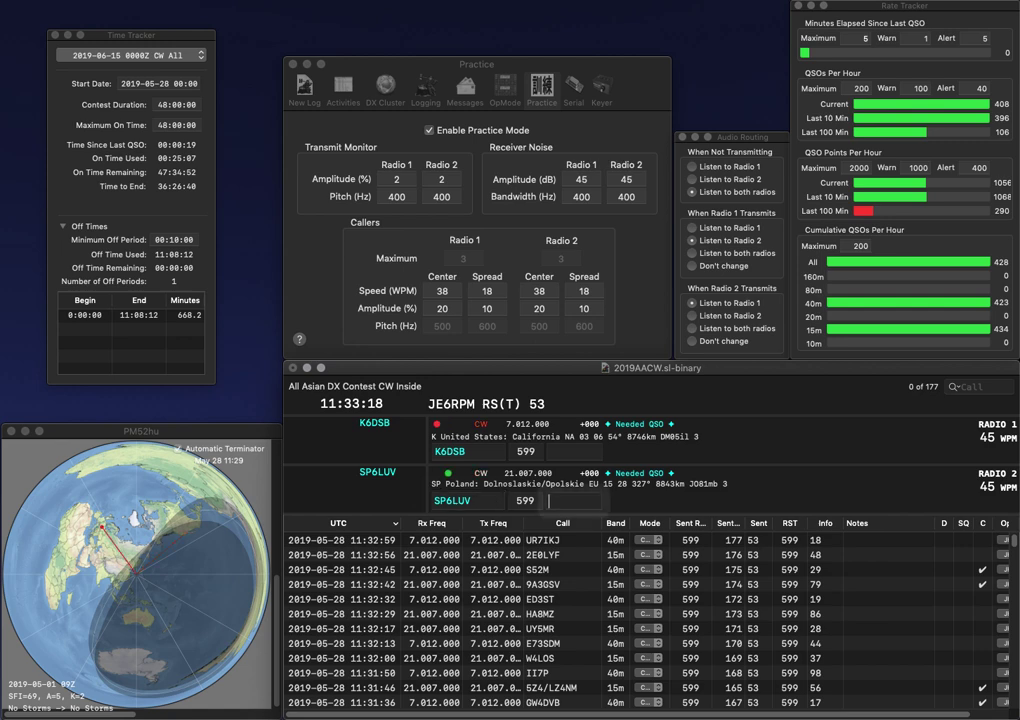
type("20")
key("Return")
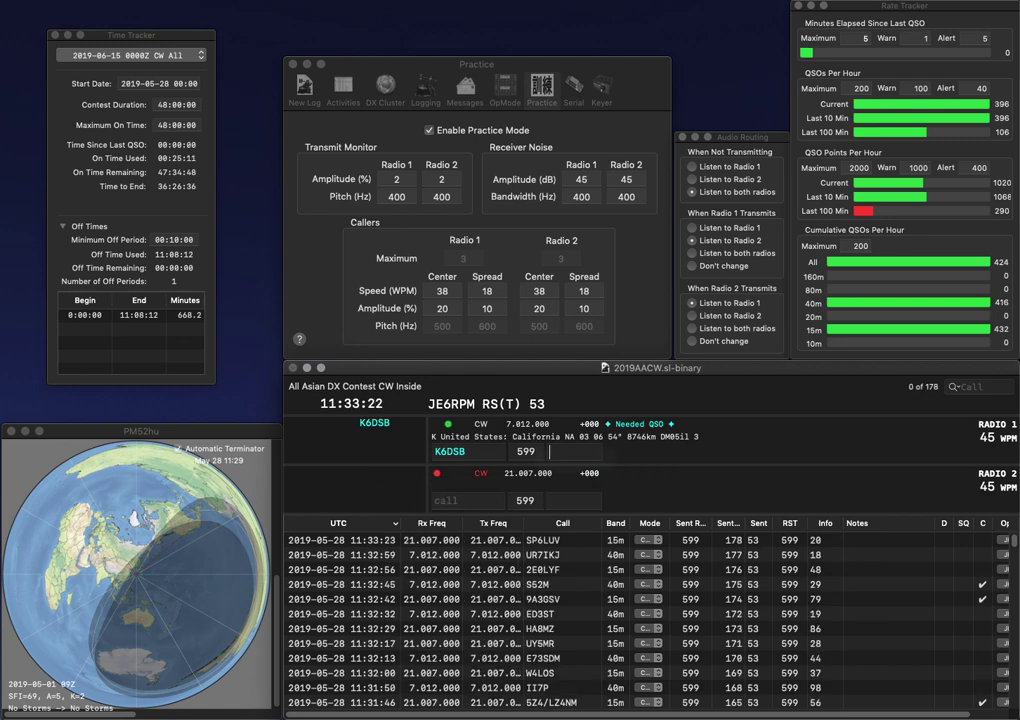
type("8")
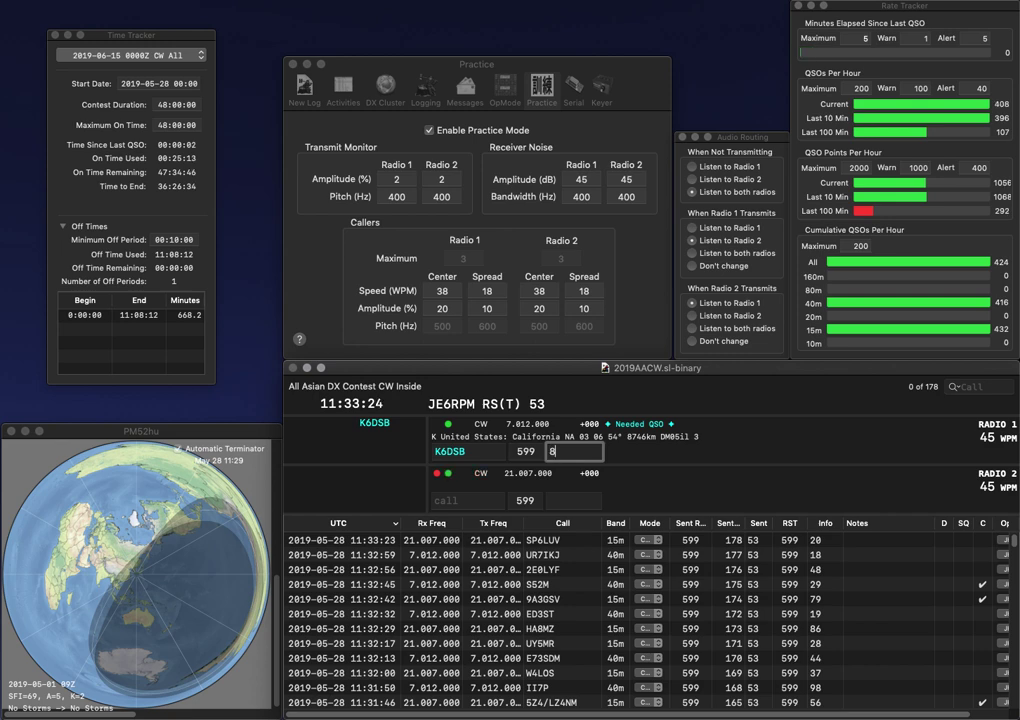
type("7")
key("Return")
type("LA")
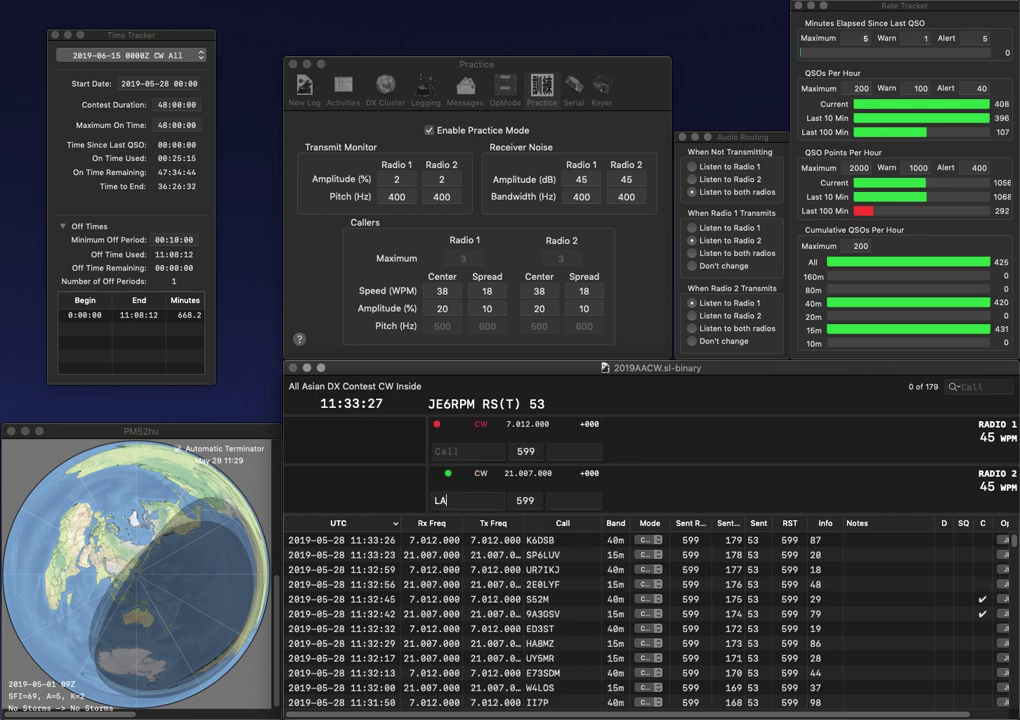
type("DK5")
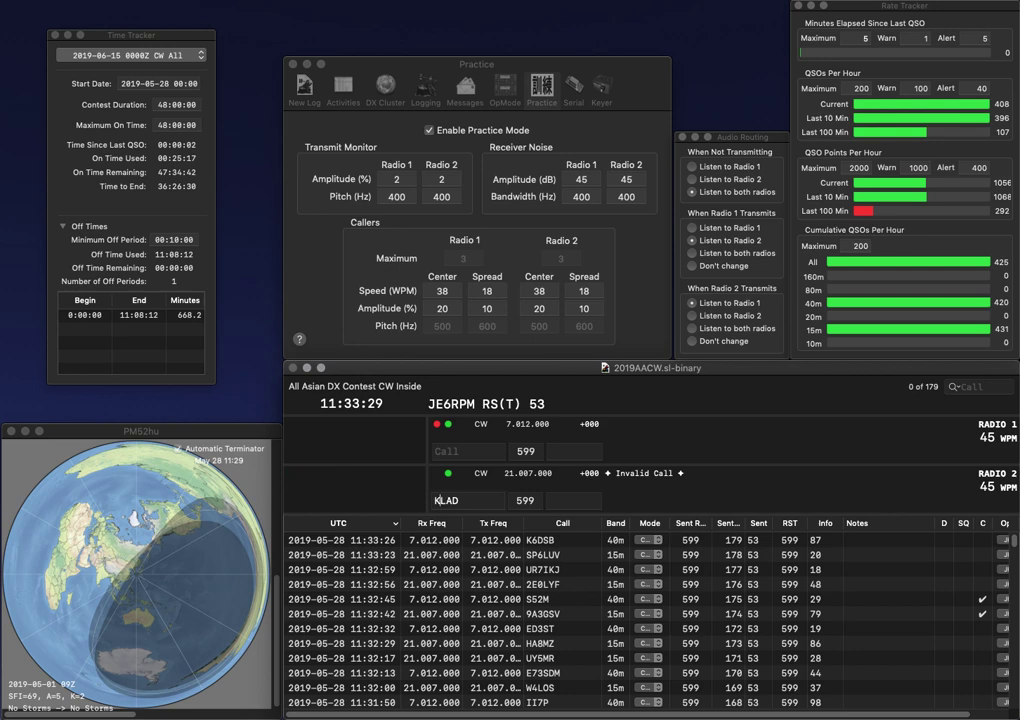
key("Return")
type("U0")
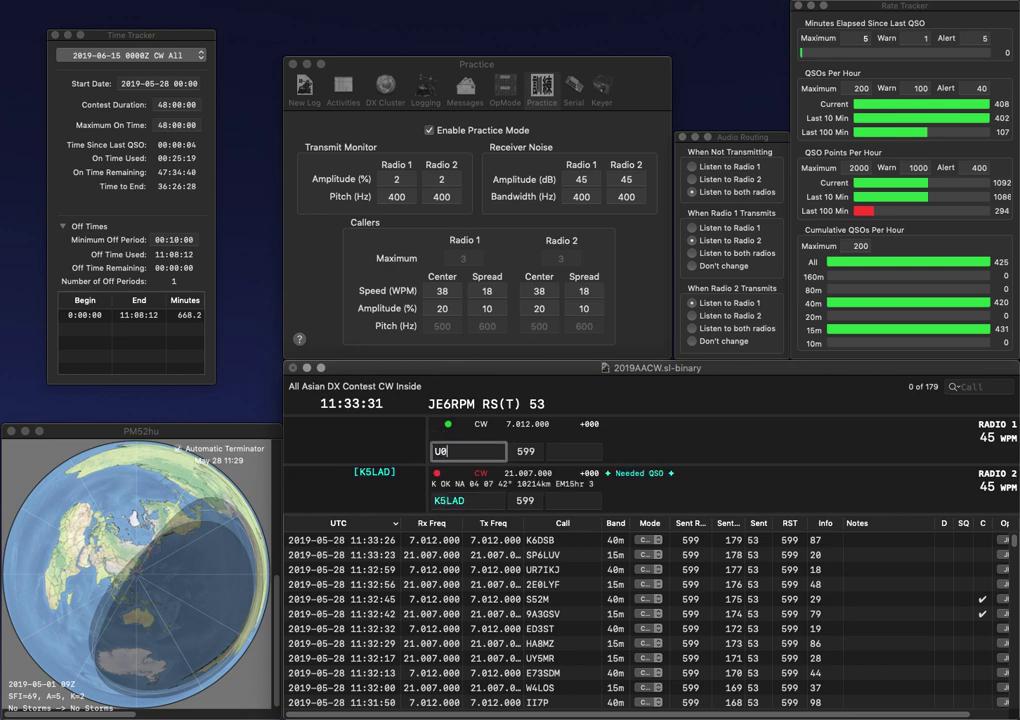
type("MA")
key("Home")
key("Delete")
key("Delete")
key("End")
type("Y")
key("Return")
key("space")
type("83")
key("Return")
Step: Complete the Radio 1 call as 4U29MAY and send it
key("Home")
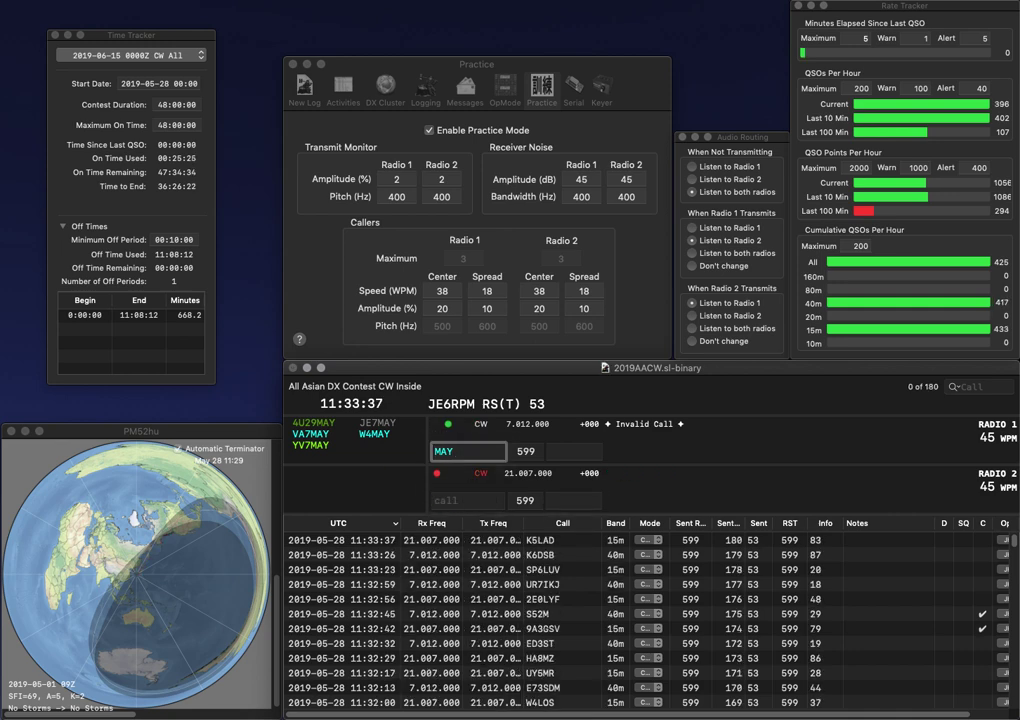
type("4U29")
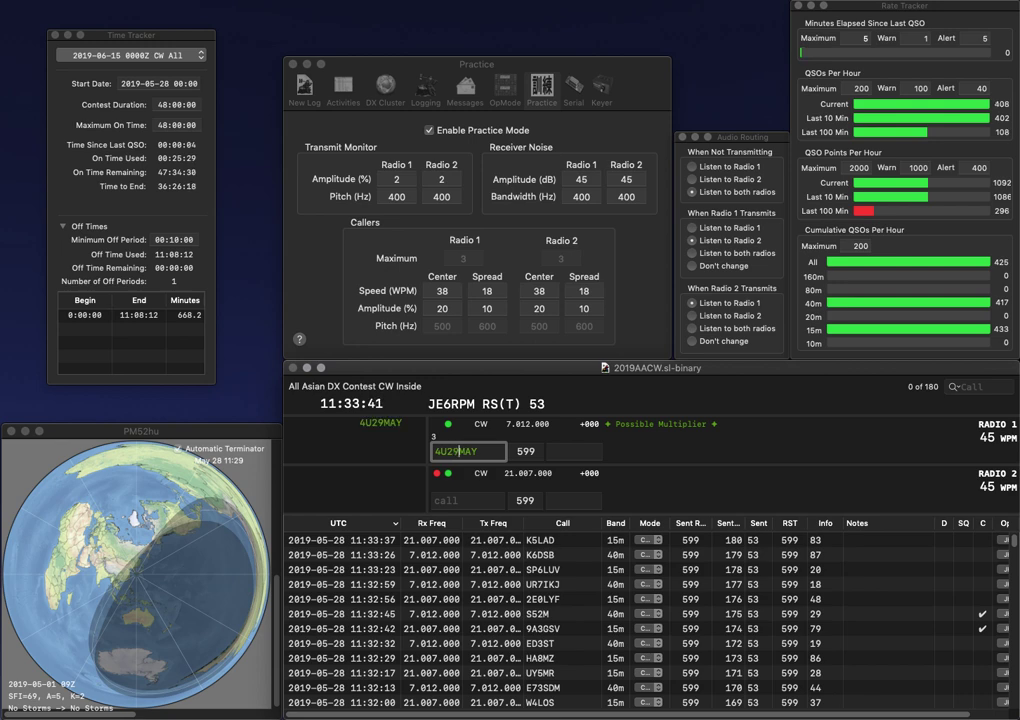
key("Down")
key("Up")
key("Return")
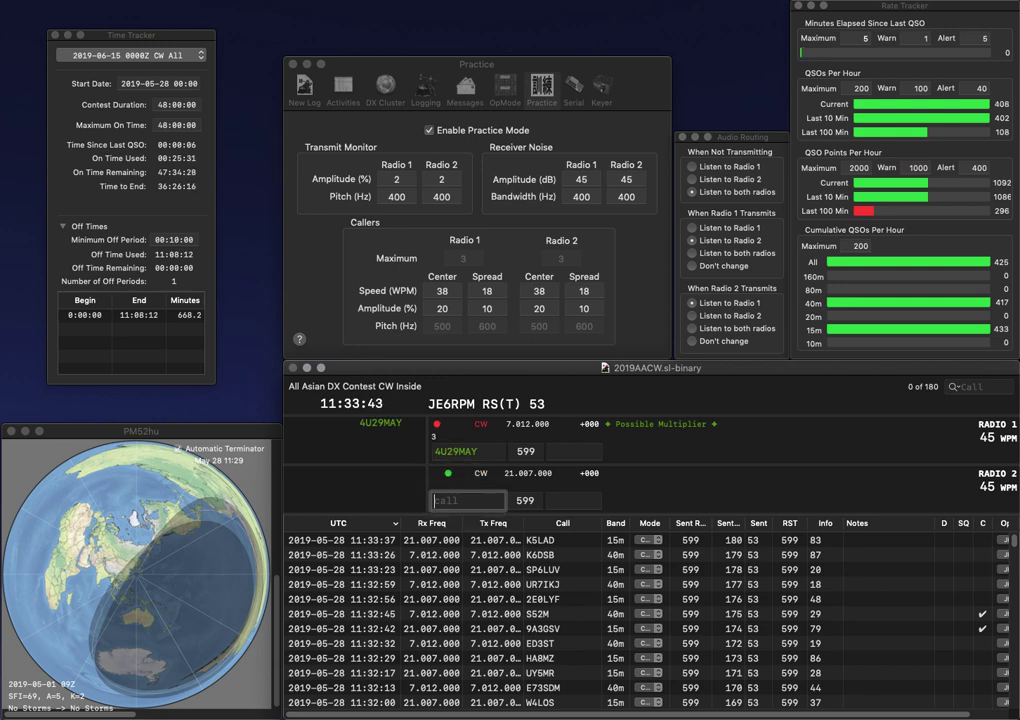
Step: Enter the partial call TMX on Radio 2 and log 4U29MAY on Radio 1 with received exchange 33
type("TMX")
key("Tab")
key("Tab")
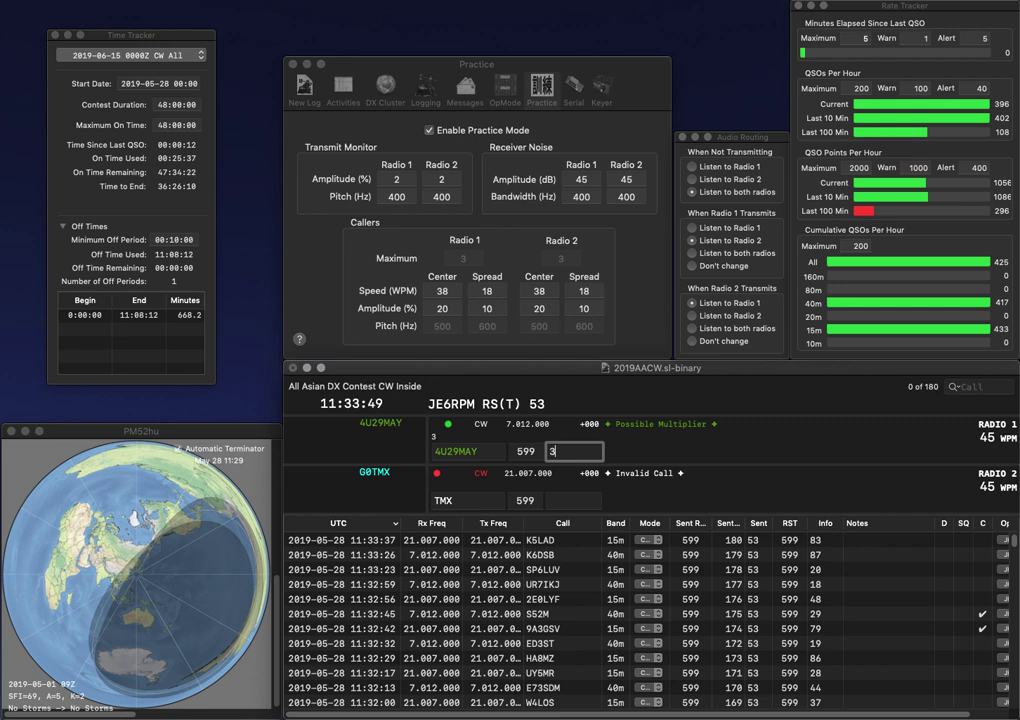
key("Return")
Step: Correct the Radio 2 call to TM5X and send it
key("Left")
type("5")
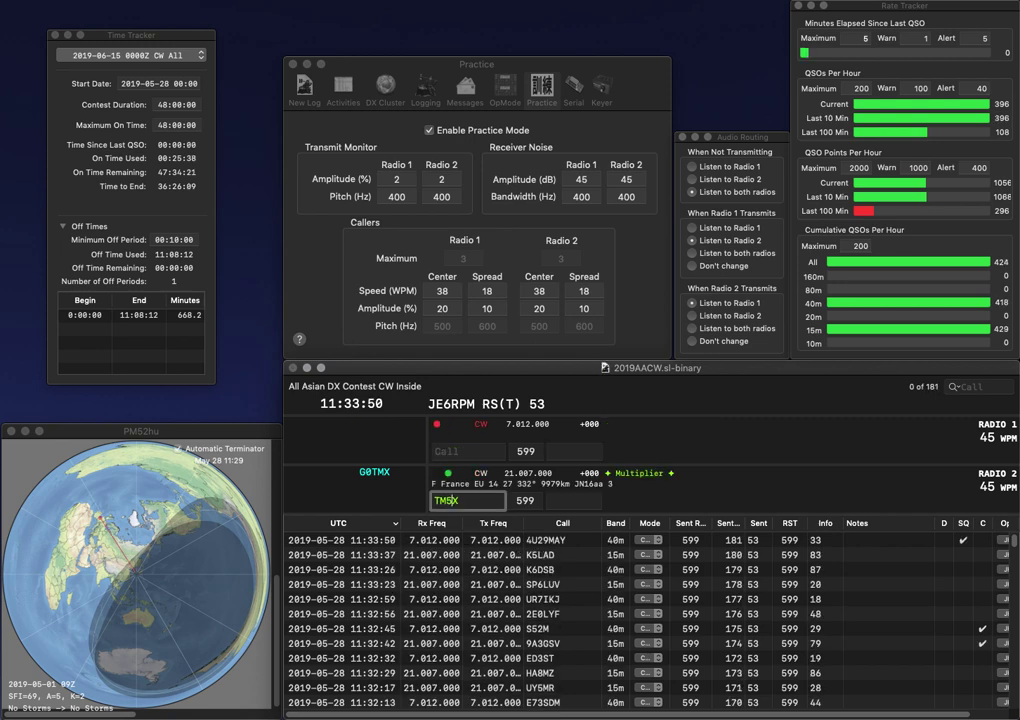
key("Return")
Step: Enter DK8R on Radio 1 and log TM5X on Radio 2 with received exchange 22
type("DK8")
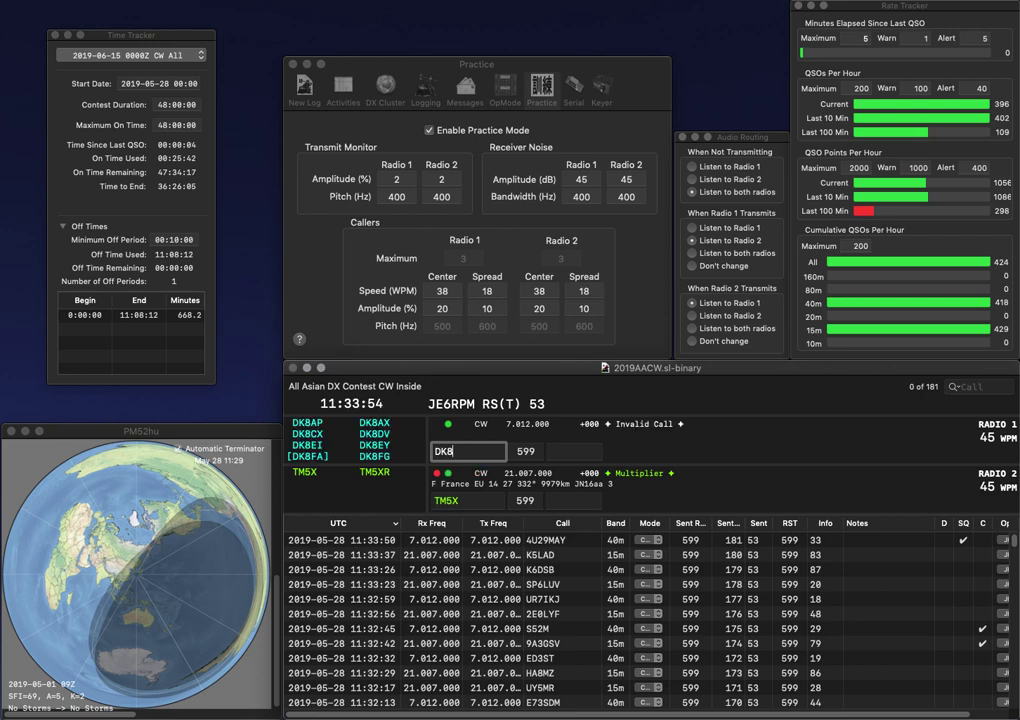
type("R")
key("Return")
type("22")
key("Return")
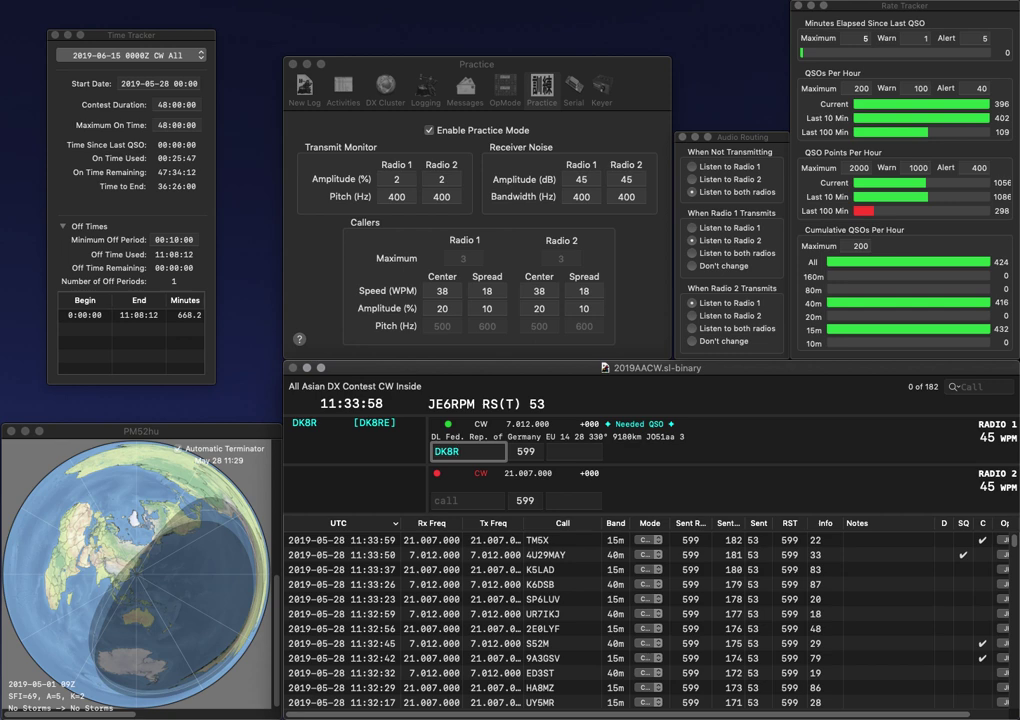
Step: Log DK8R on Radio 1 with received exchange 10
key("space")
type("1")
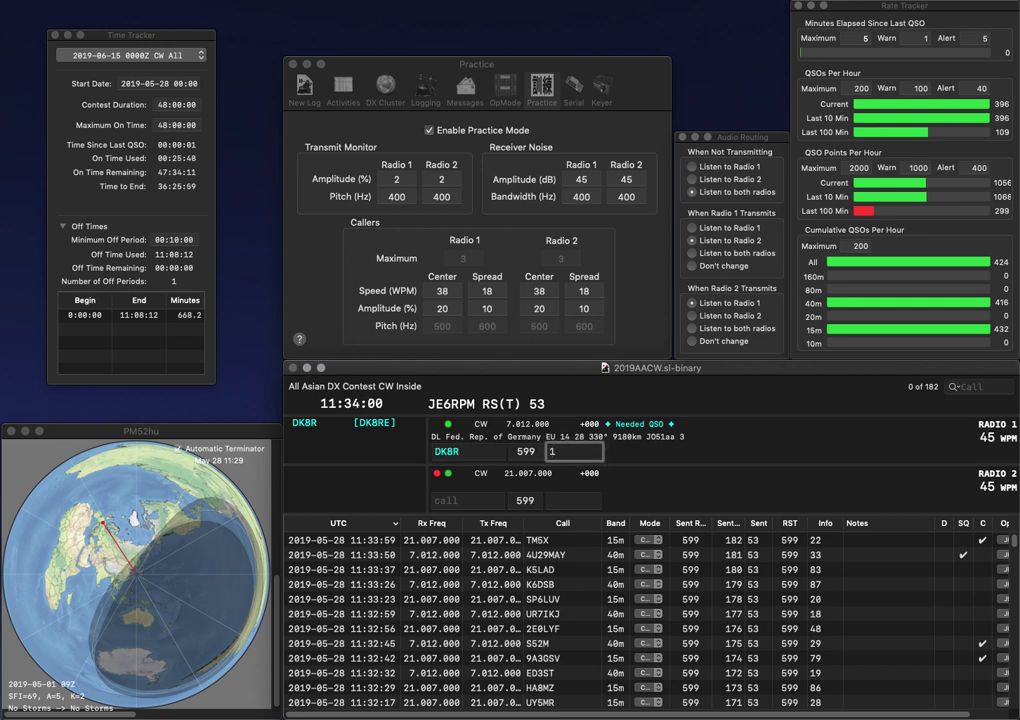
type("0")
key("Return")
type("QHA")
key("Left")
key("Left")
key("Left")
type("IZ")
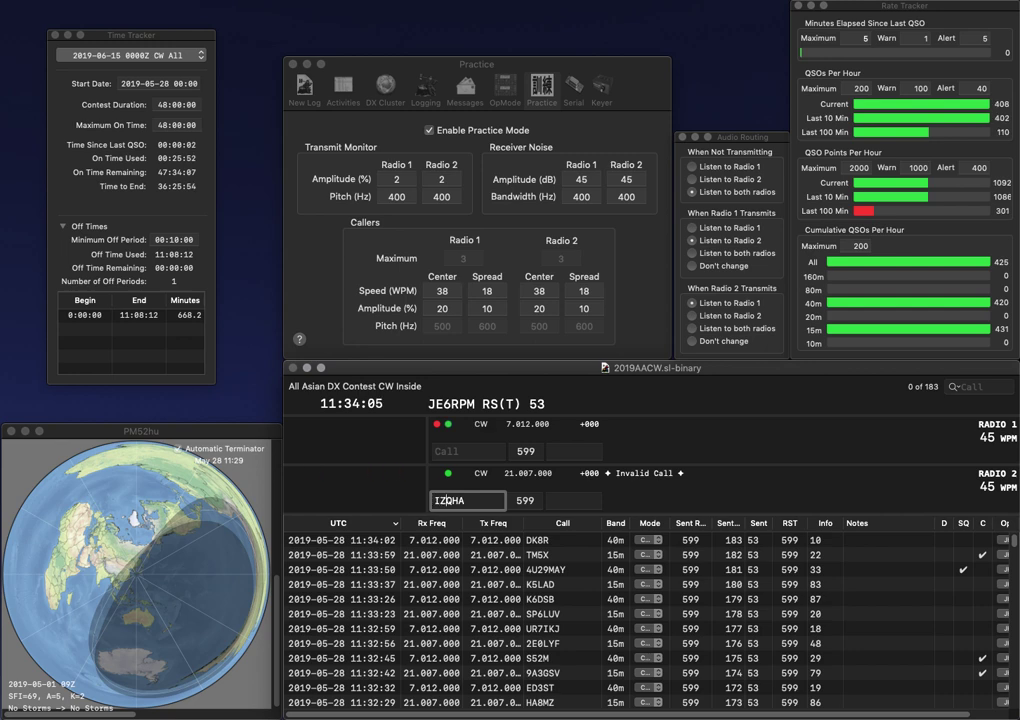
type("3")
key("Return")
Step: Enter and send the call IZ7XUQ on Radio 1
type("7XUQ")
key("Left")
key("Left")
key("Left")
key("Left")
type("IZ")
key("Down")
key("space")
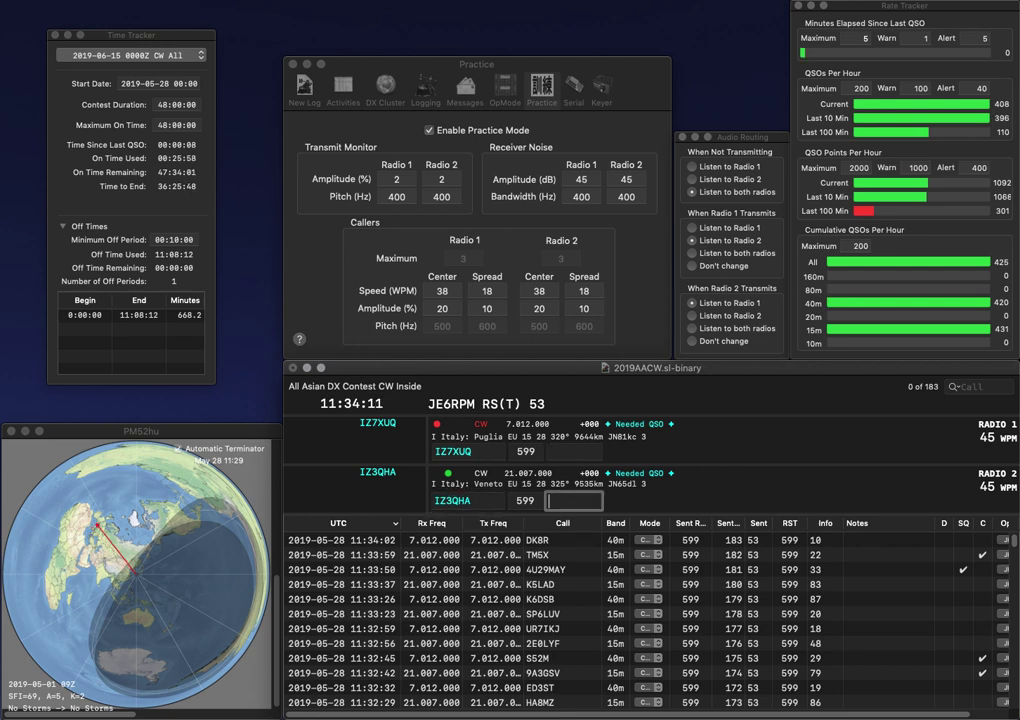
key("Return")
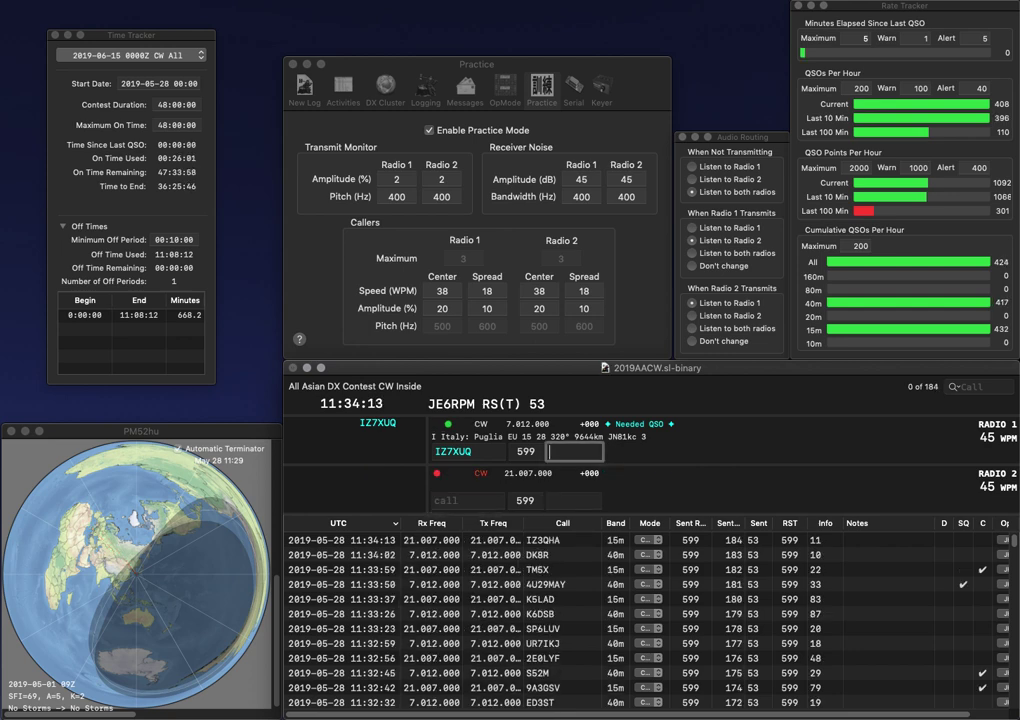
type("6")
key("Return")
type("LE")
key("BackSpace")
key("BackSpace")
type("K8")
key("Return")
type("VE4")
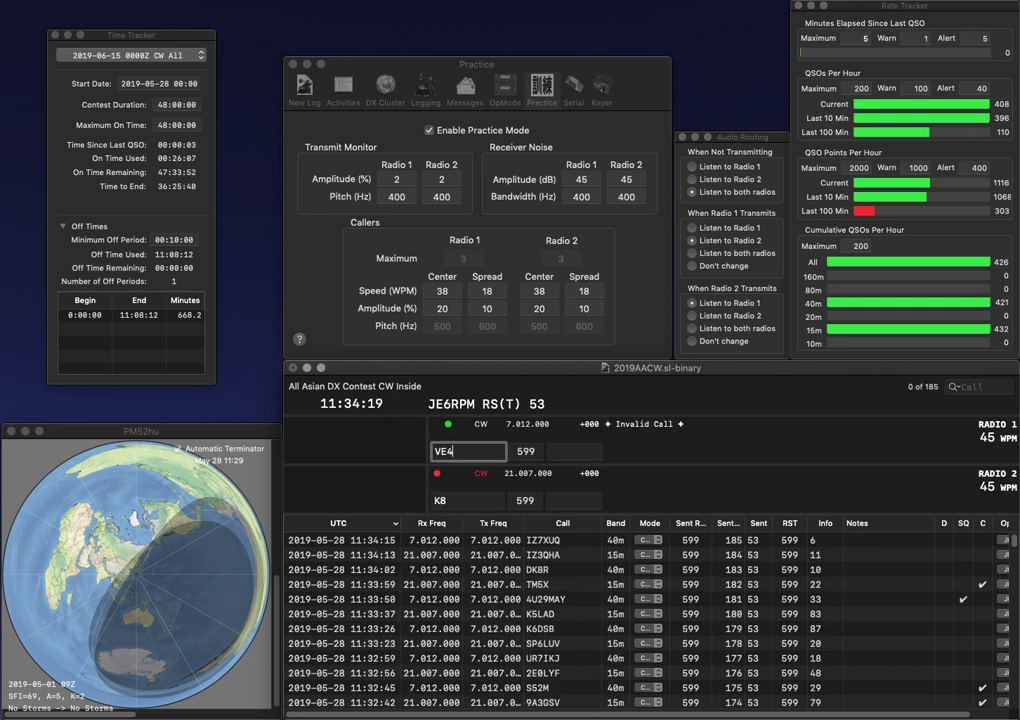
type("VZ")
key("Return")
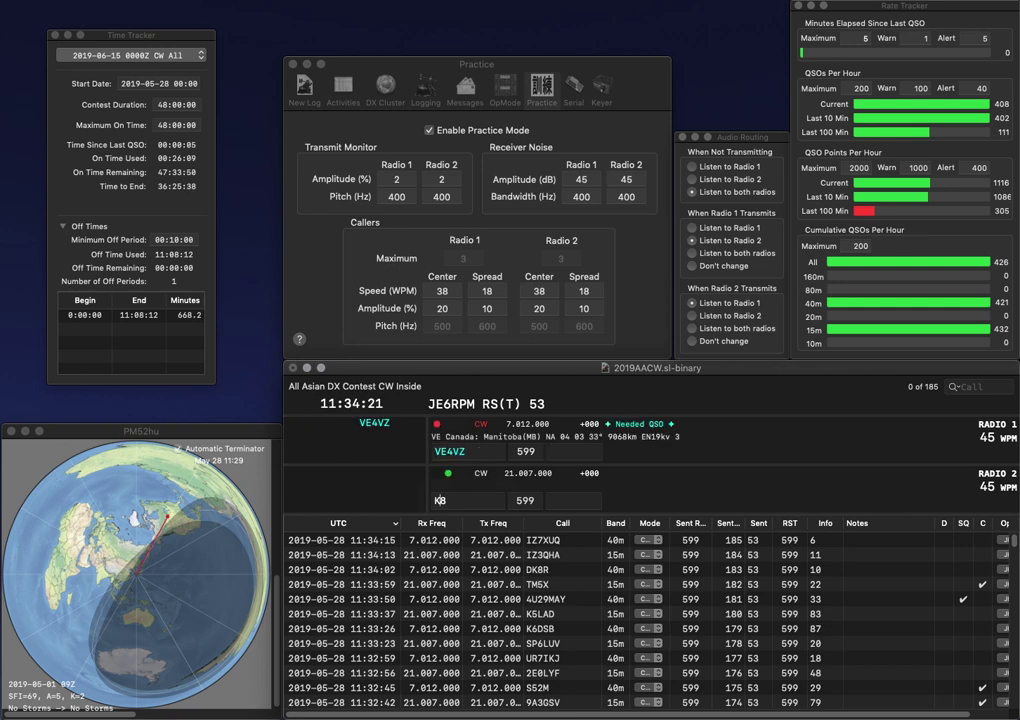
Step: Complete the Radio 2 call as K0ODF and send it
key("grave")
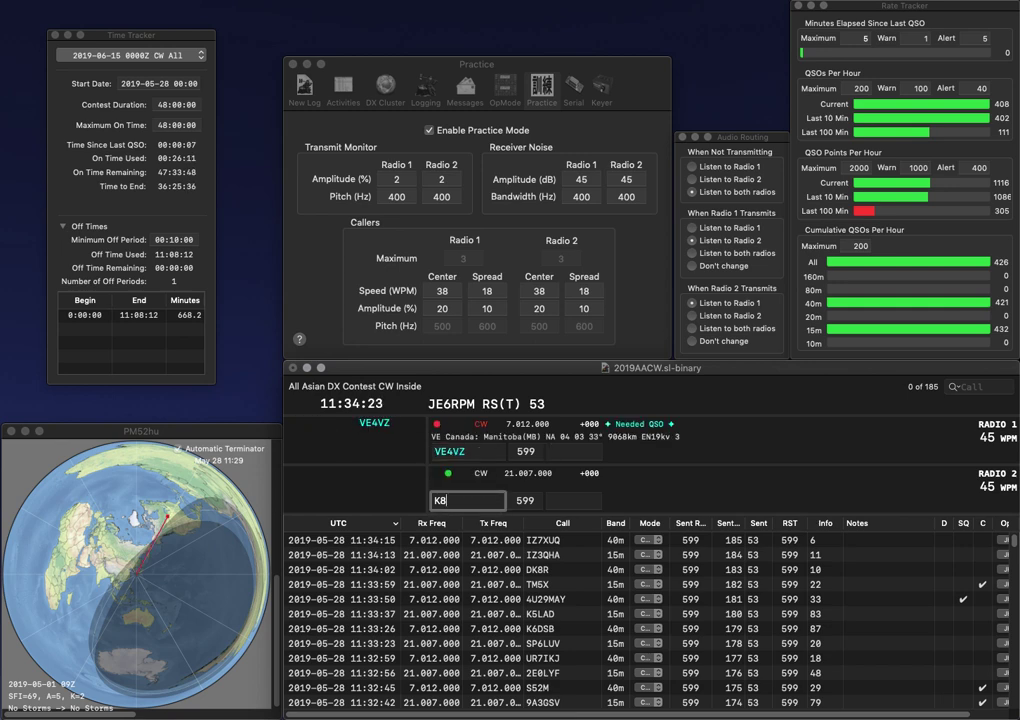
type("ODF")
key("Return")
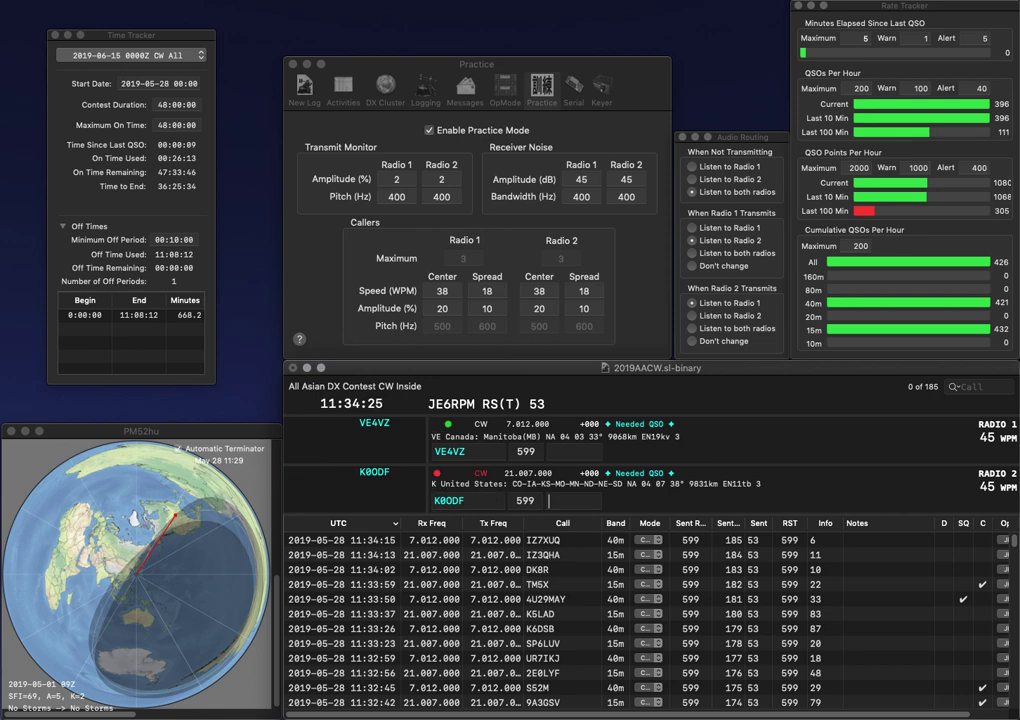
Step: Log VE4VZ on Radio 1 with received exchange 94 and K0ODF on Radio 2 with 82
type("94")
key("Return")
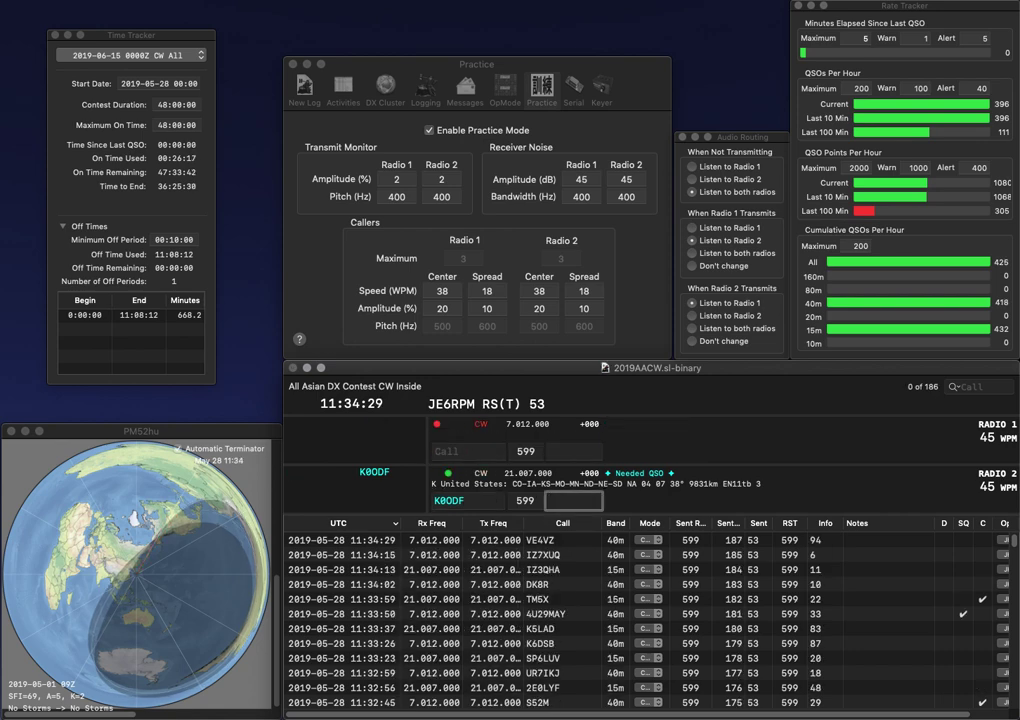
type("82")
key("Return")
Step: Send the call PJ2DX on Radio 1 and the call RA6YJ on Radio 2
type("PJ2DX")
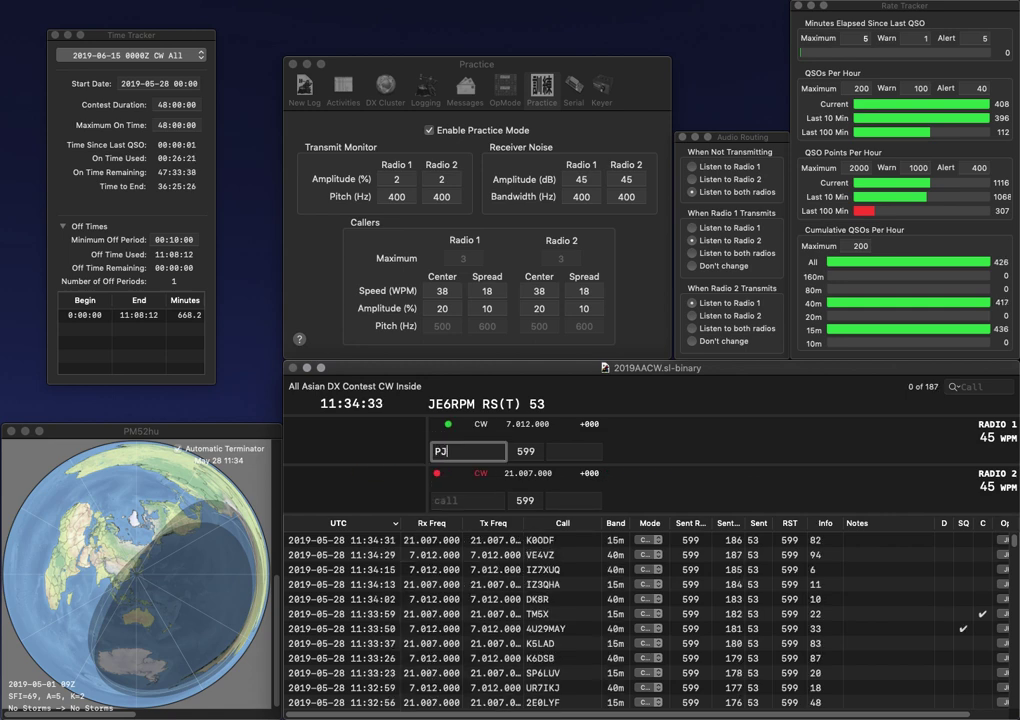
key("Return")
type("6YJ")
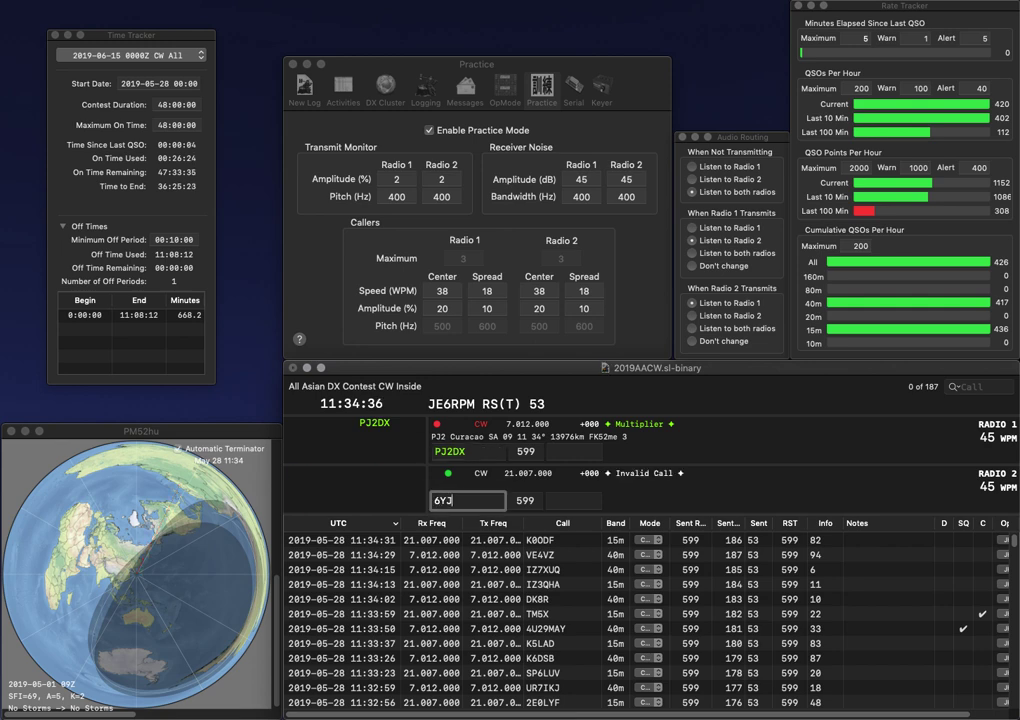
left_click(434, 500)
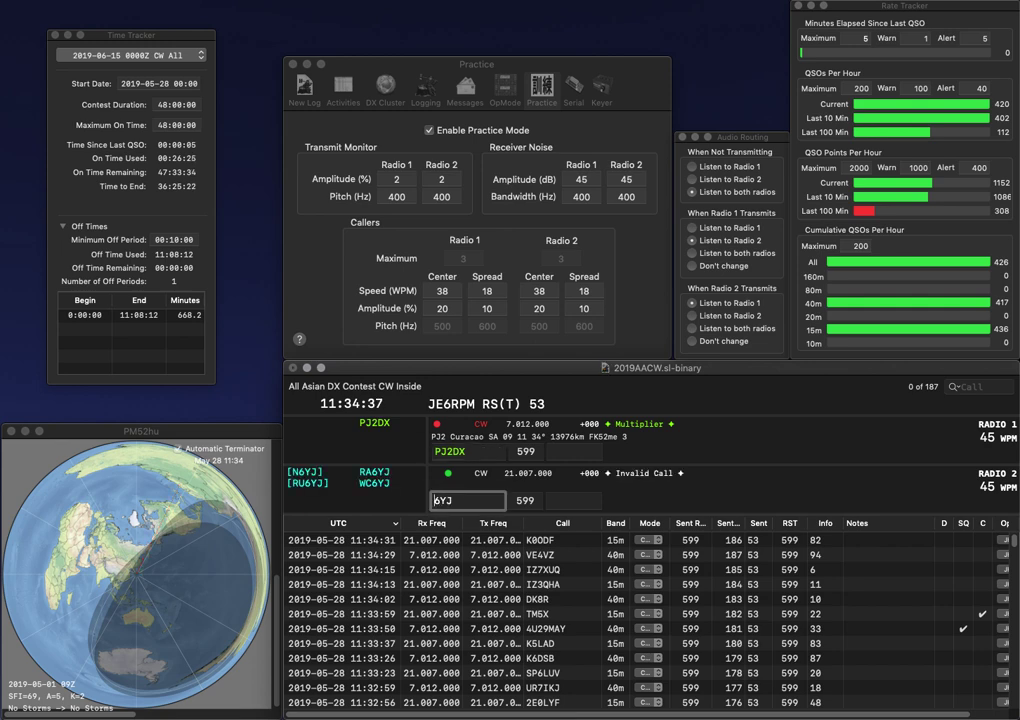
type("RA")
key("Return")
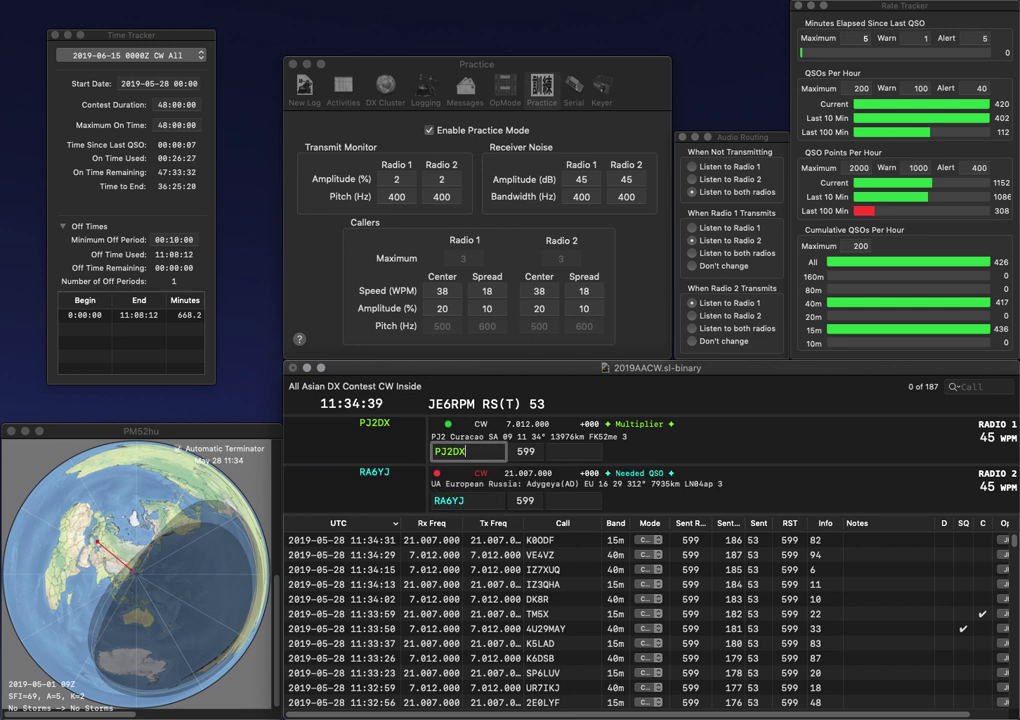
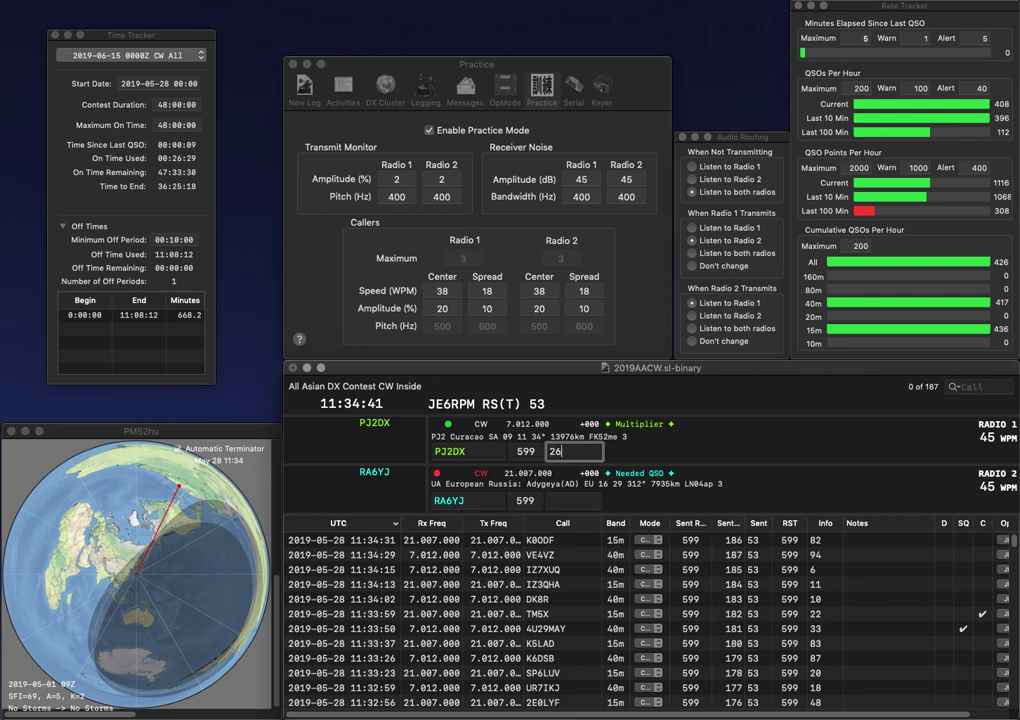
Step: Log PJ2DX on Radio 1 with received exchange 26 and RA6YJ on Radio 2 with 67
key("Return")
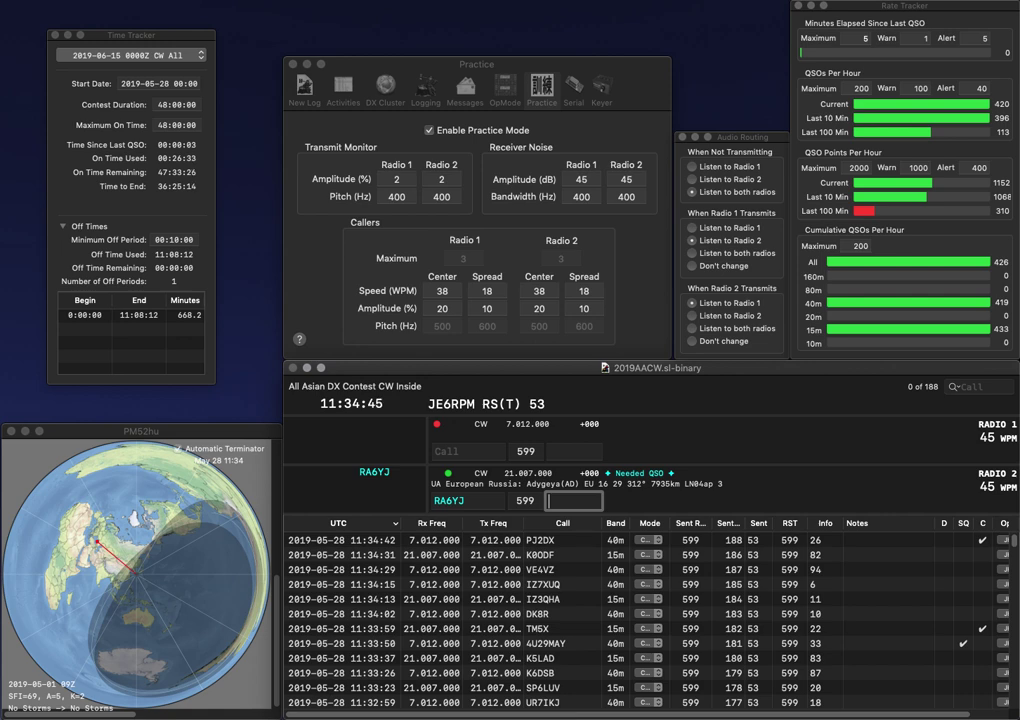
type("67")
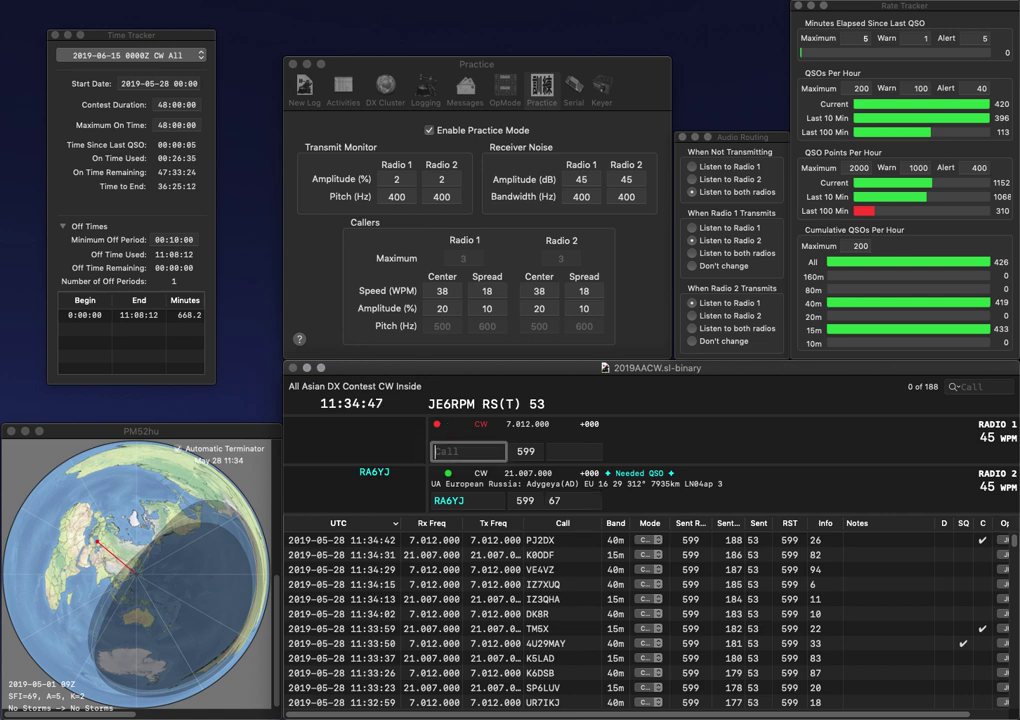
key("Return")
Step: Send the call DD8BS on Radio 1 and the partial call 7D on Radio 2
type("DBBS")
key("Return")
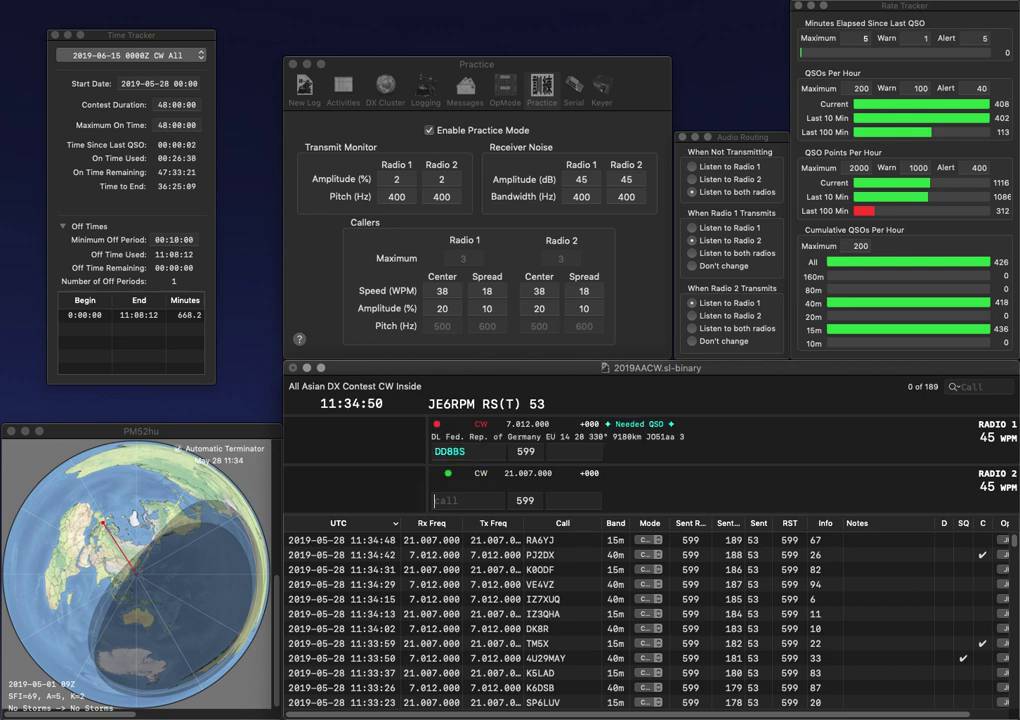
type("7D")
key("Return")
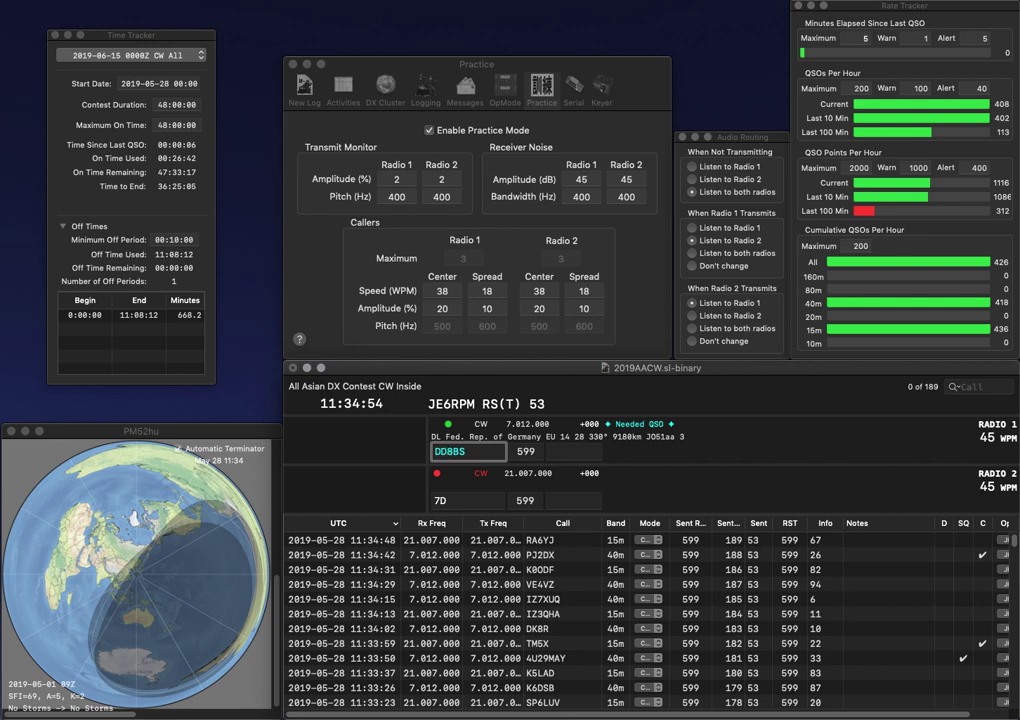
key("BackSpace")
type("9")
key("Return")
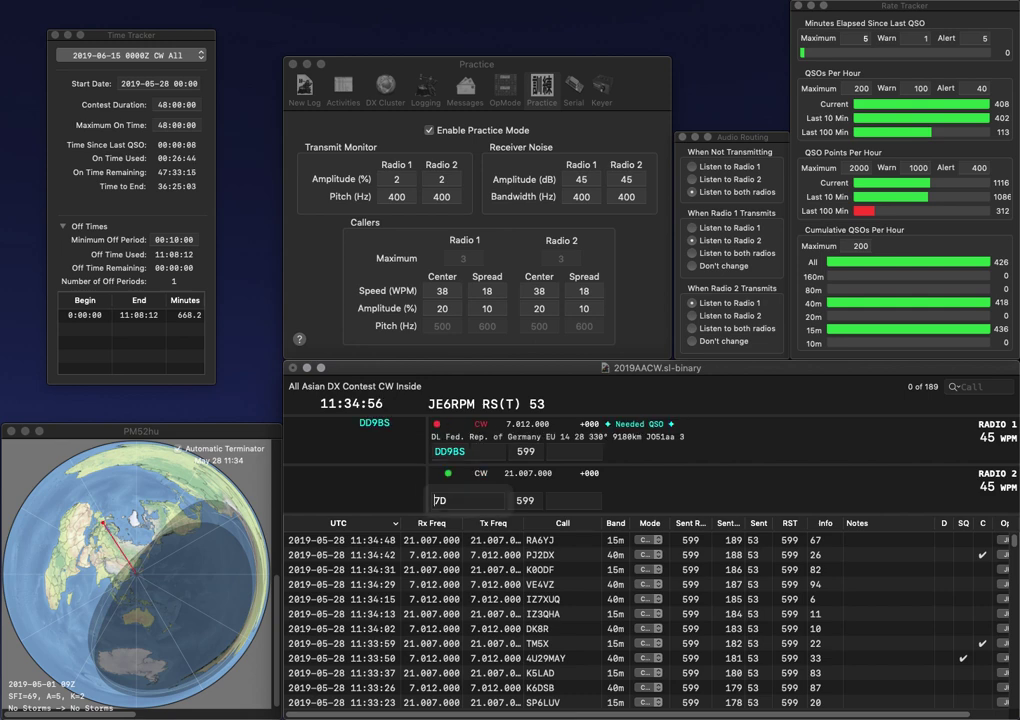
type("LZ")
key("Return")
key("space")
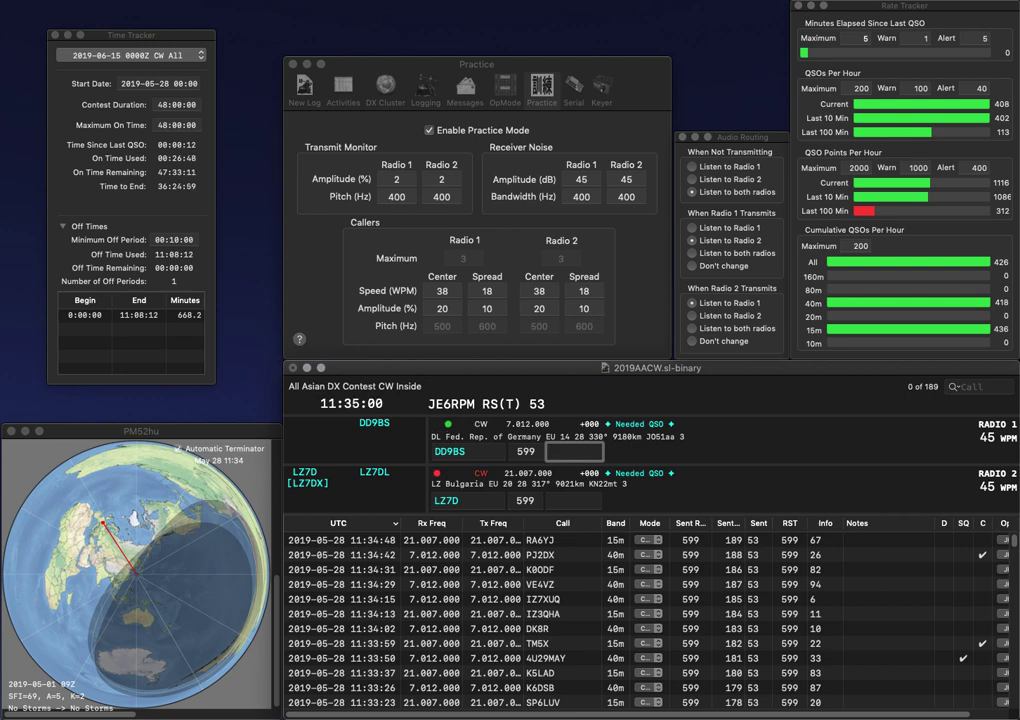
type("97")
key("Return")
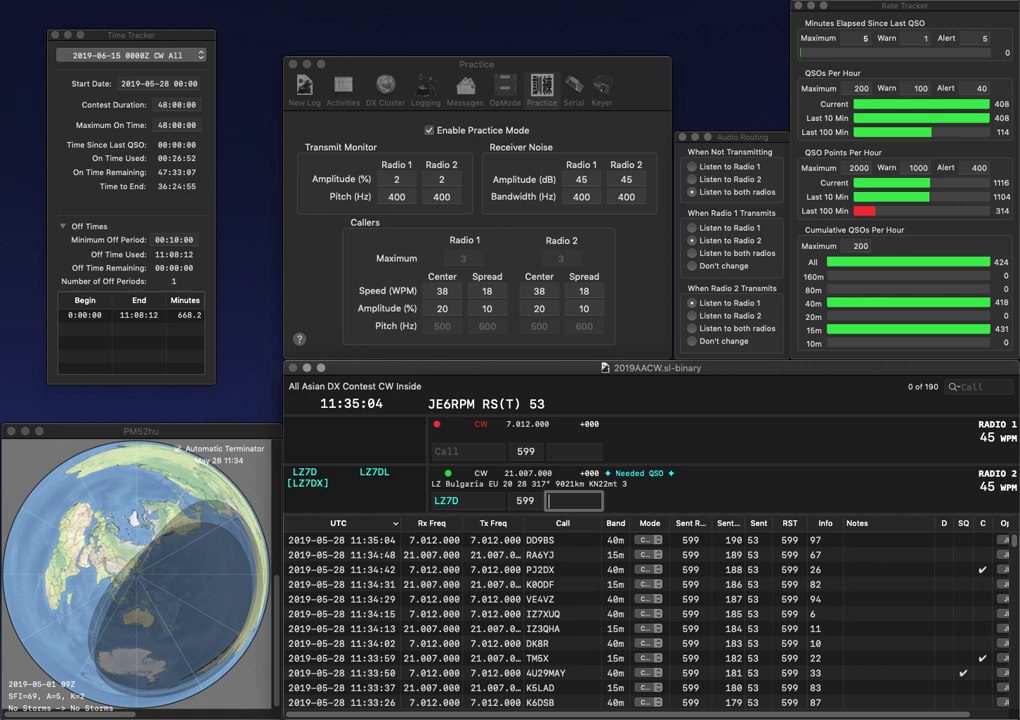
type("16")
key("Return")
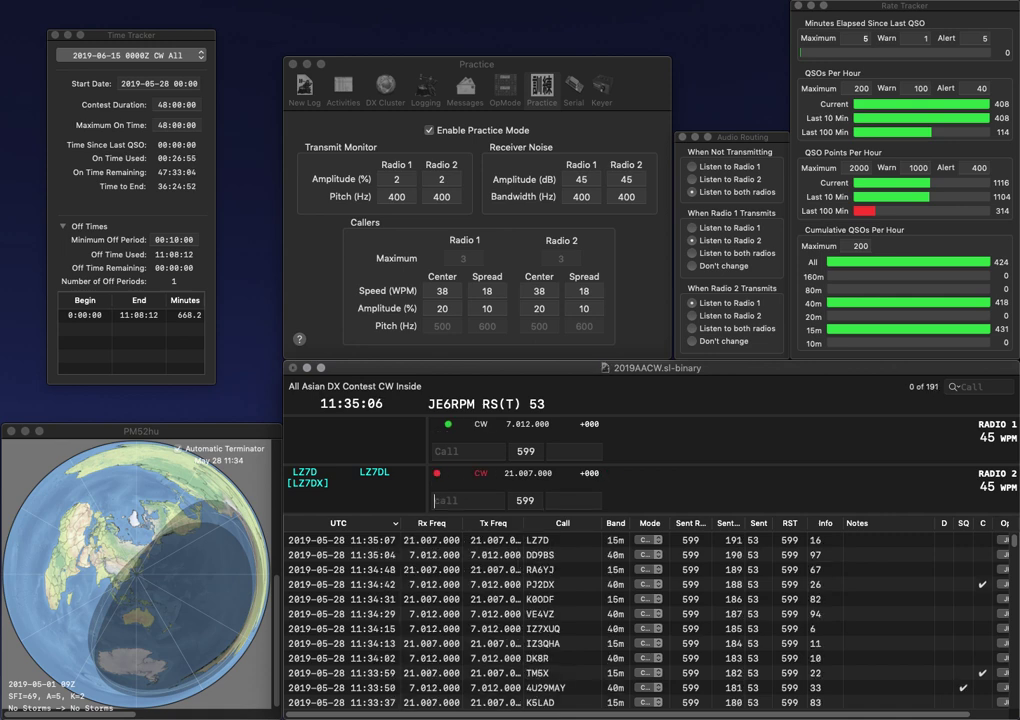
Step: Send the call KD0QJY on Radio 1 and the call SV5RM on Radio 2
type("KD0QJY")
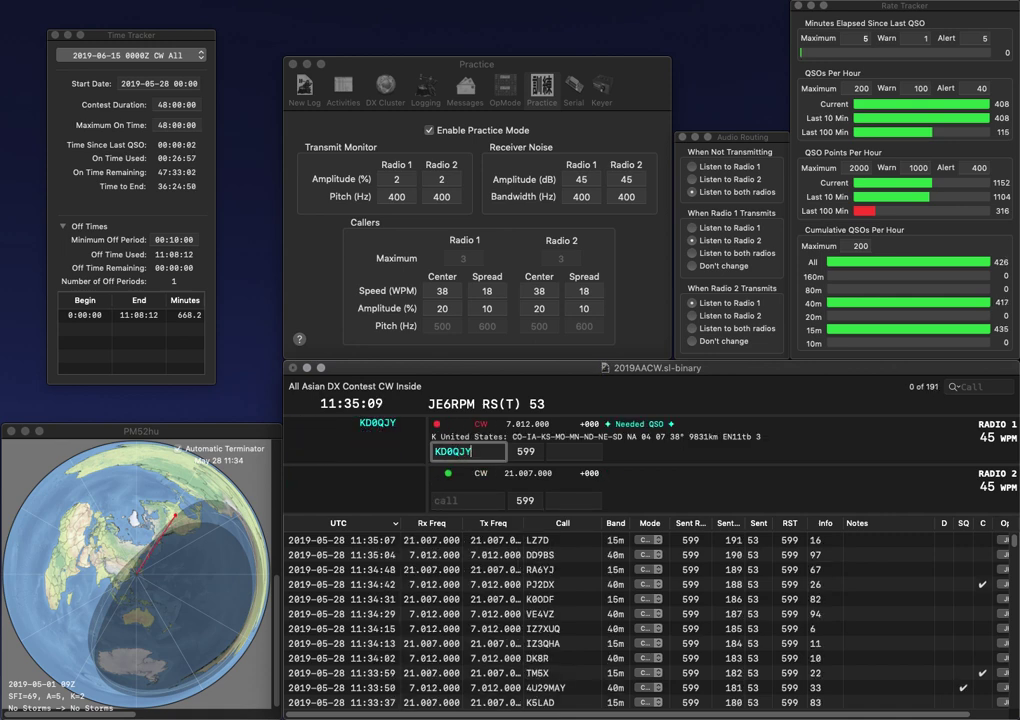
key("Return")
type("SV4")
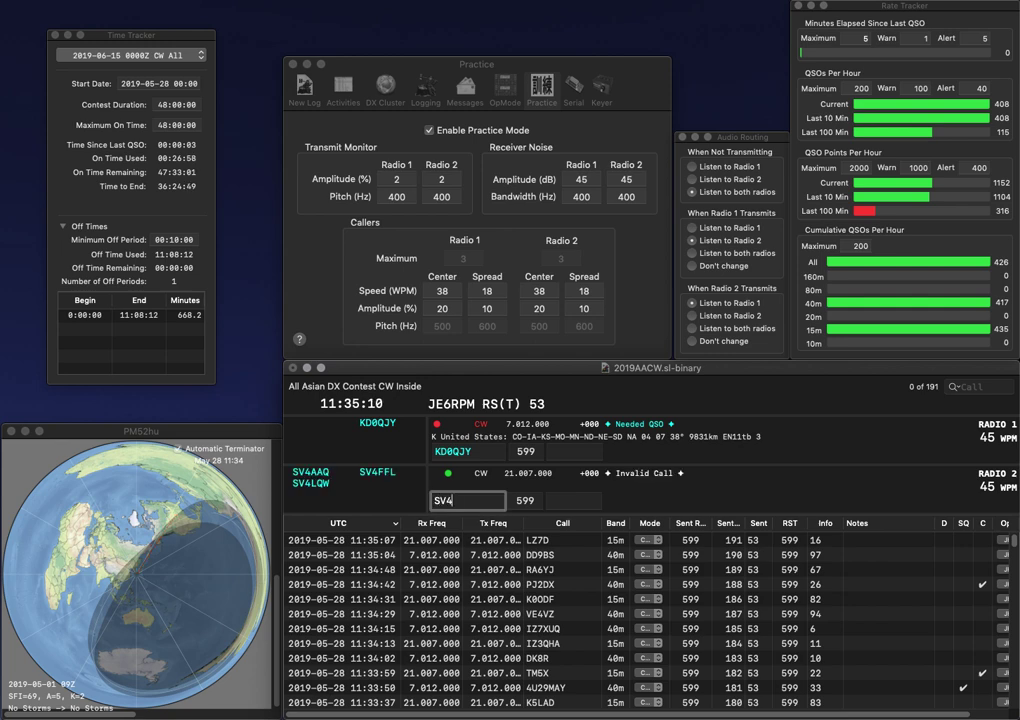
key("BackSpace")
type("5RM")
key("Return")
key("Tab")
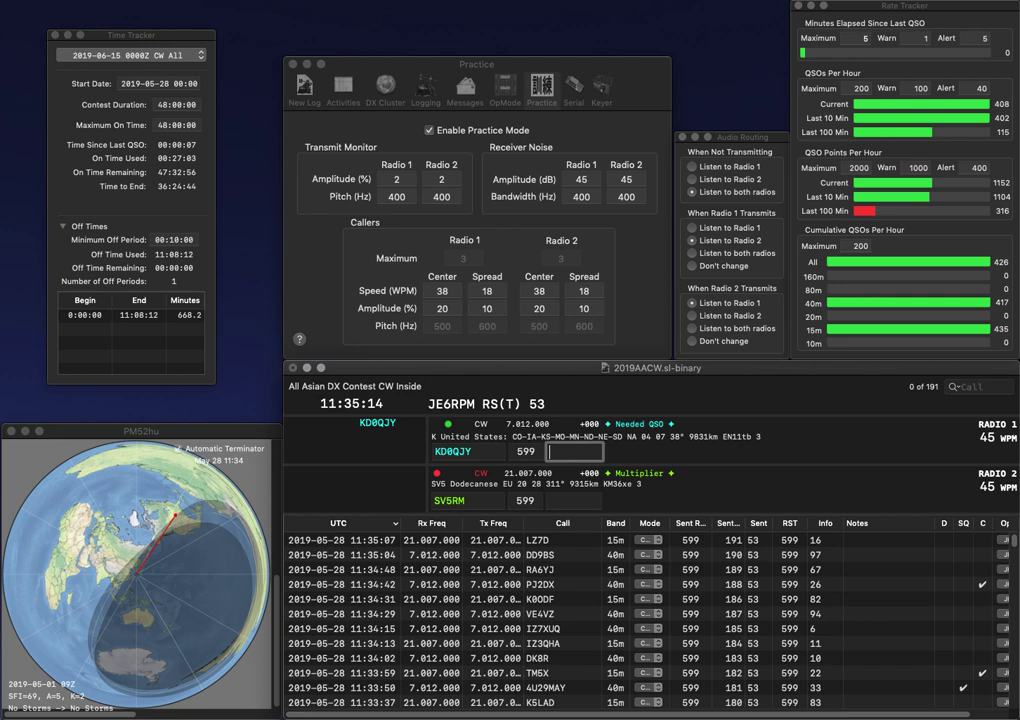
type("9")
key("Return")
key("Tab")
key("Left")
key("Left")
key("BackSpace")
type("3")
key("Return")
type("N9RB")
key("Return")
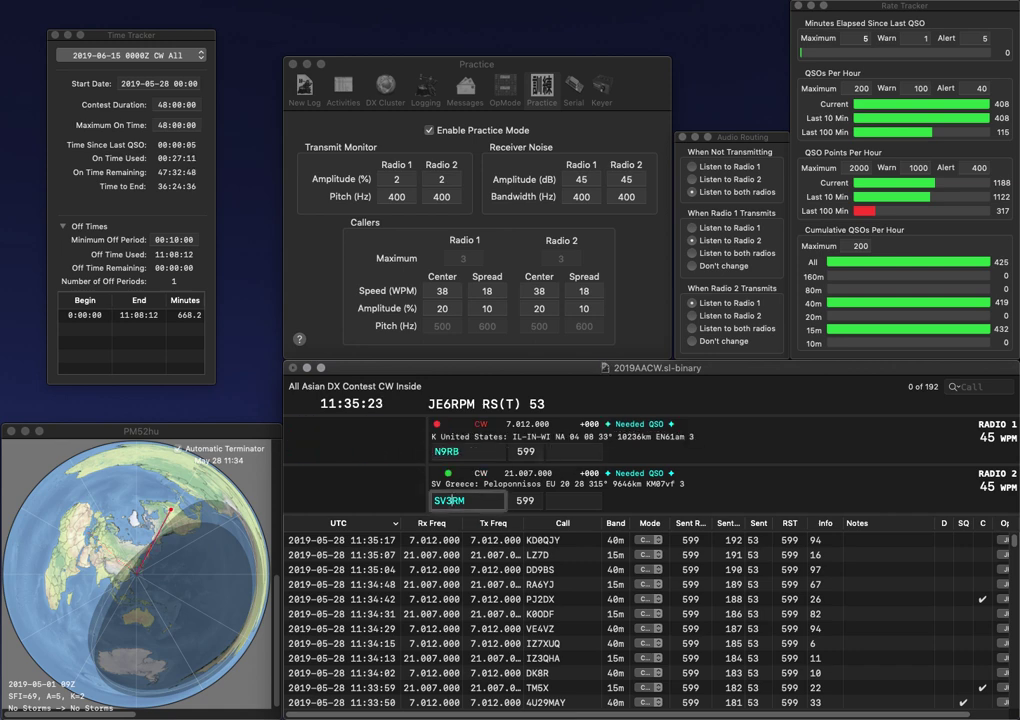
key("Left")
key("BackSpace")
type("5")
key("Return")
key("Tab")
key("Right")
key("Right")
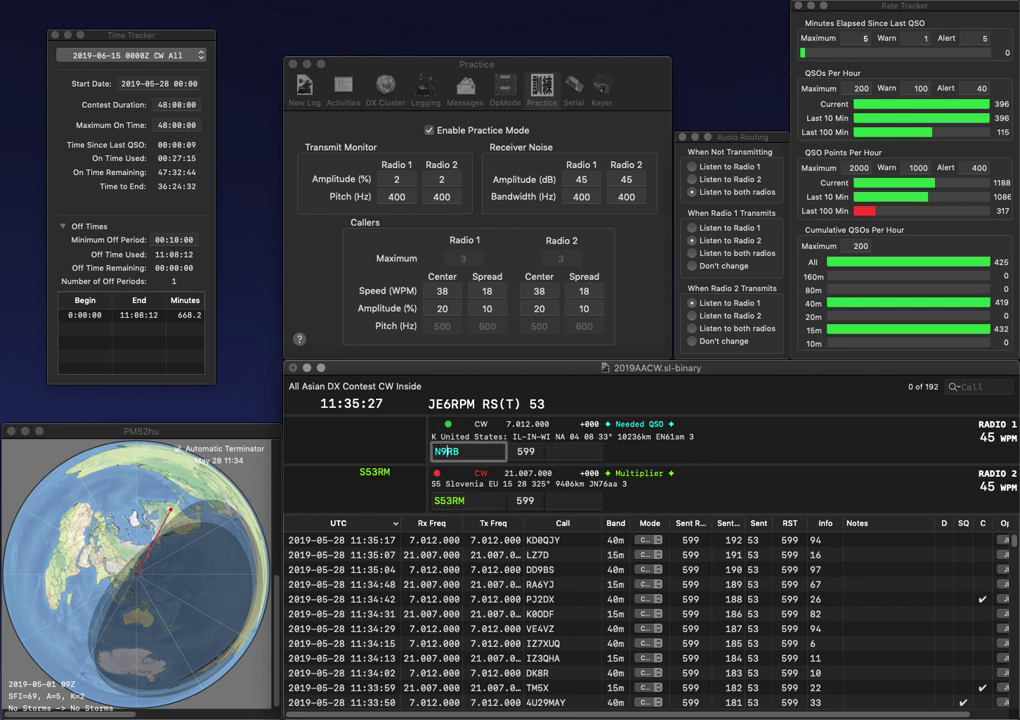
key("BackSpace")
type("D")
key("Return")
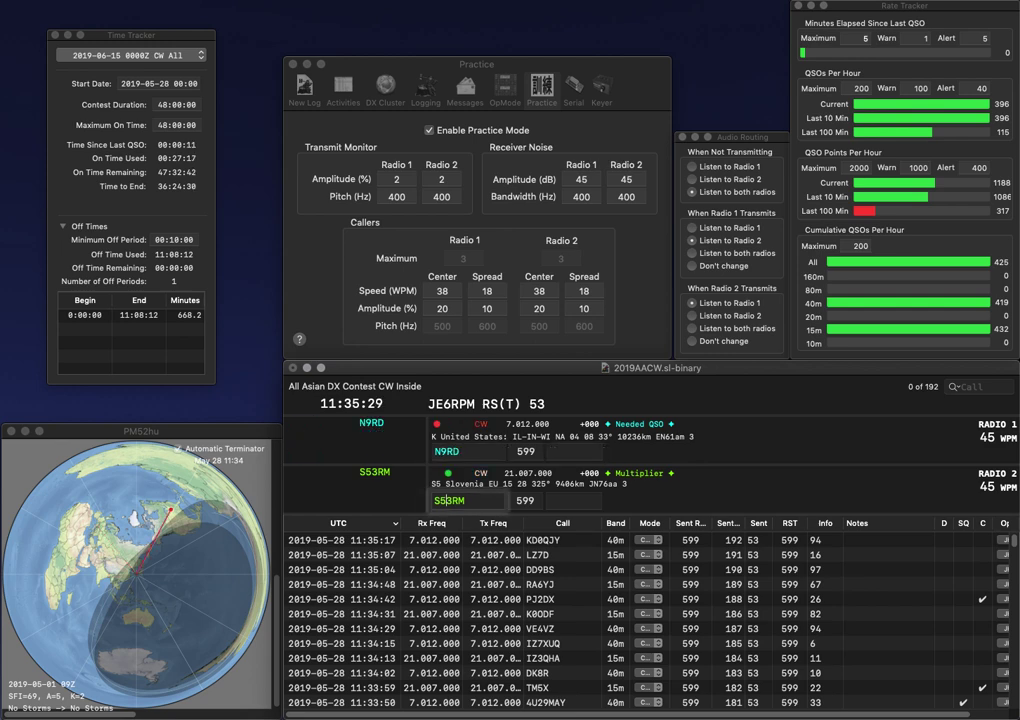
type("67")
key("Return")
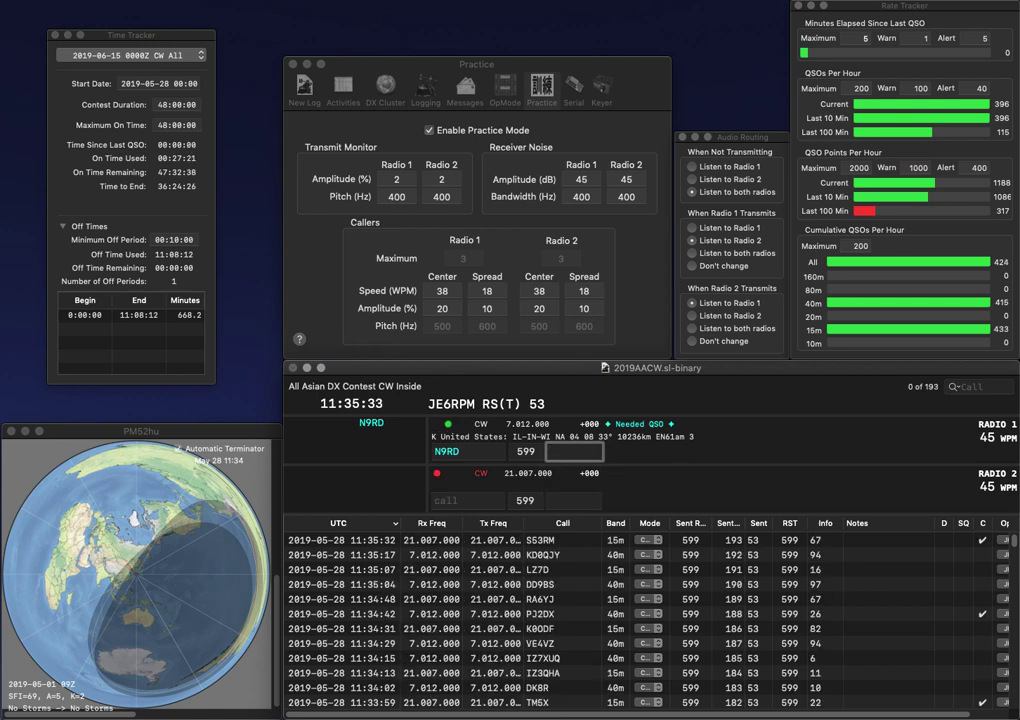
type("63")
key("Return")
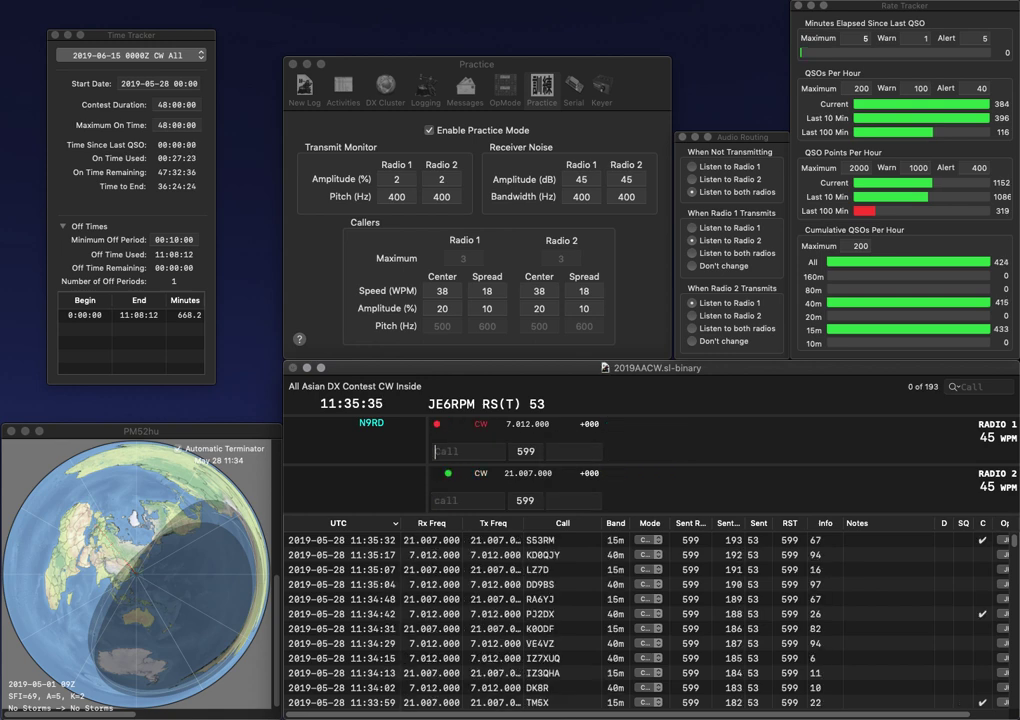
type("S")
key("BackSpace")
type("IW0AEN")
key("Return")
type("DL")
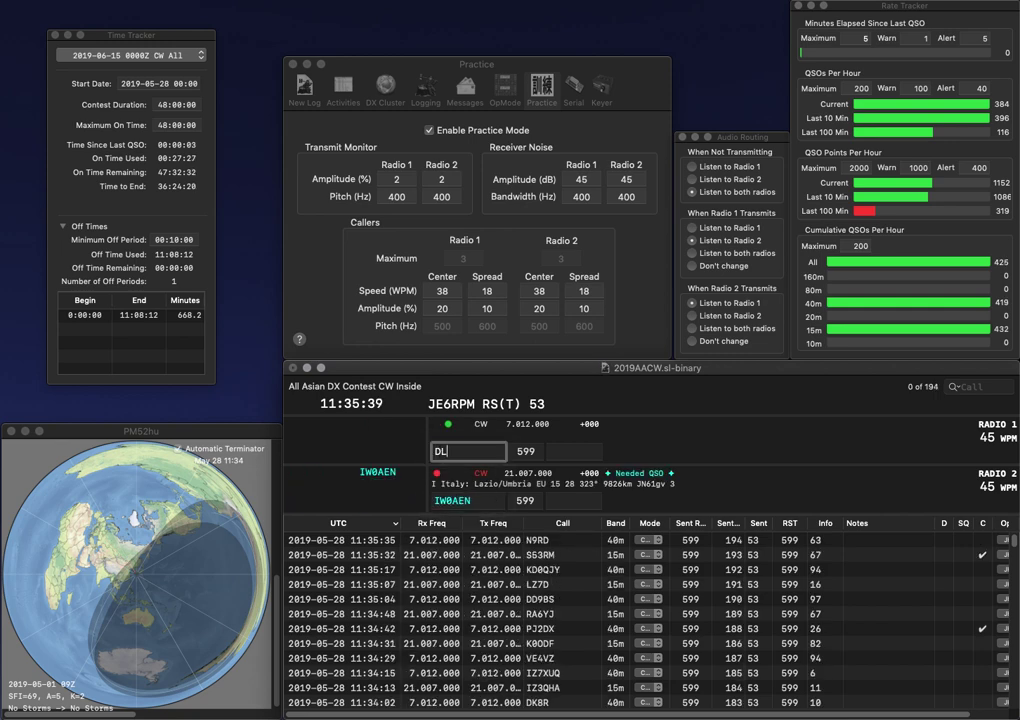
key("Down")
key("space")
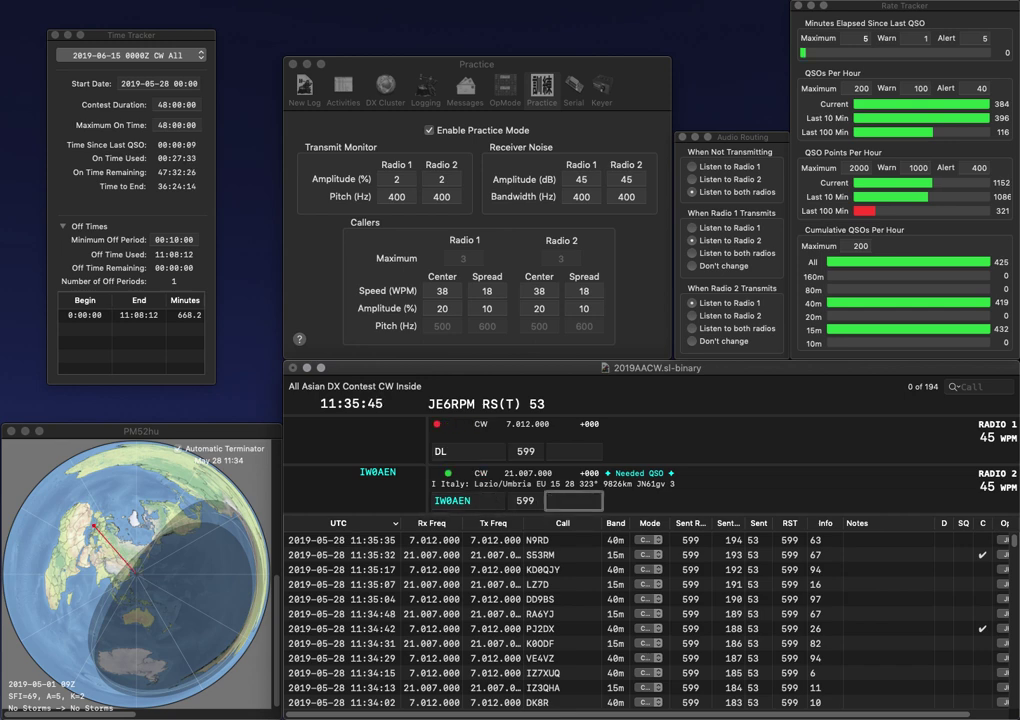
type("0")
key("Return")
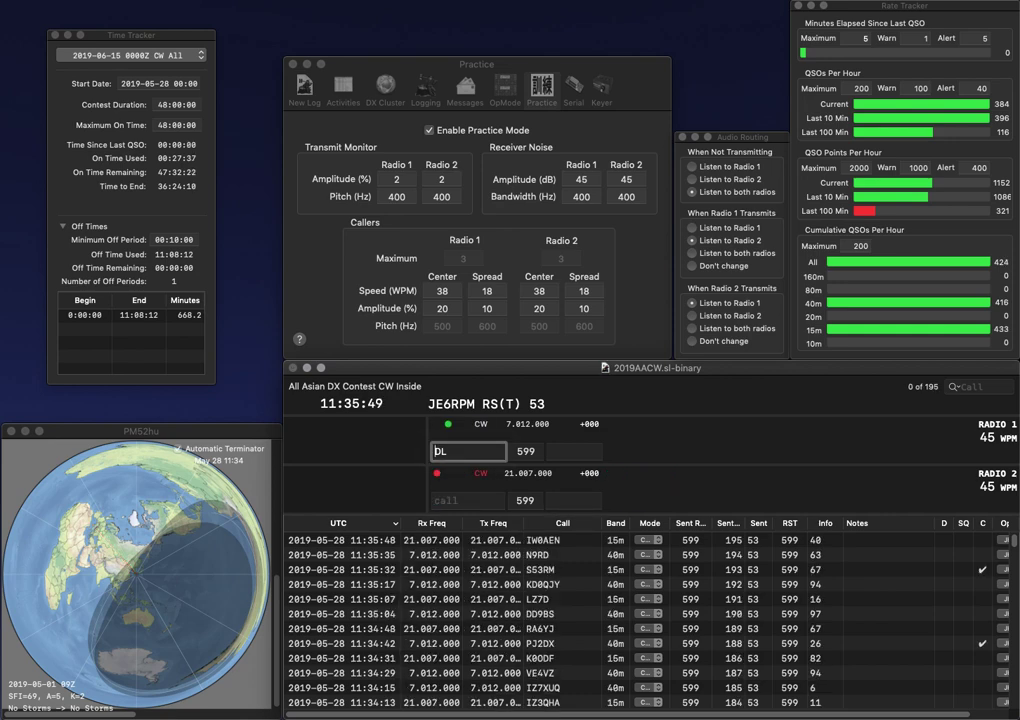
type("5MBW")
key("Return")
Step: Enter and send the call SN9A on Radio 2
type("SN9")
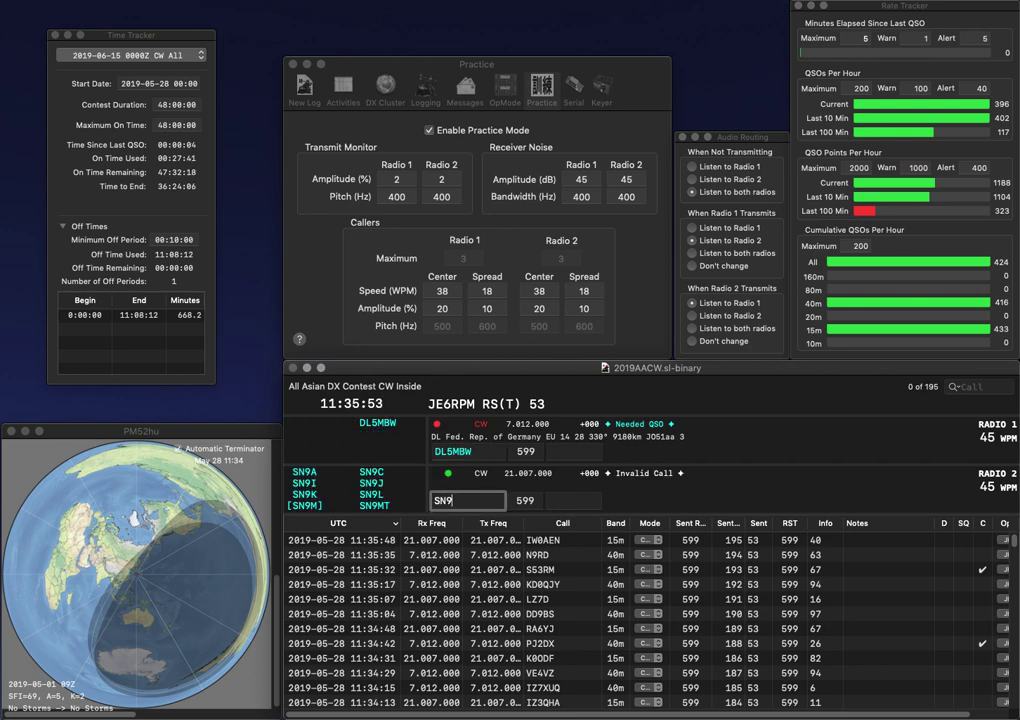
type("A")
key("Return")
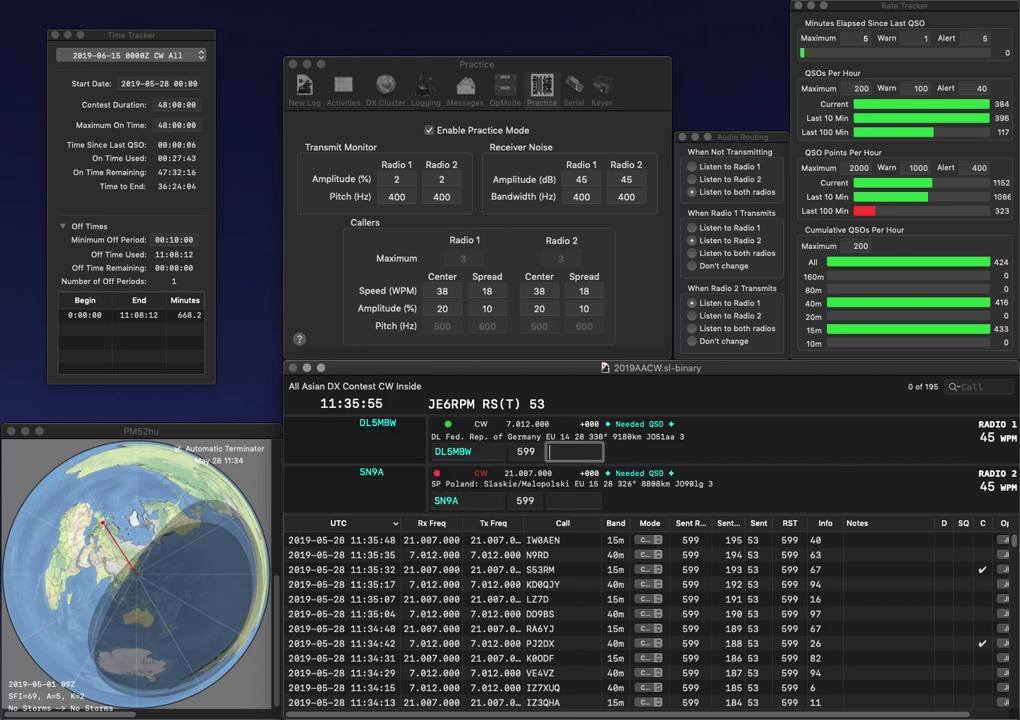
Step: Log DL5MBW on Radio 1 with received exchange 76 and SN9A on Radio 2 with 42
type("76")
key("Return")
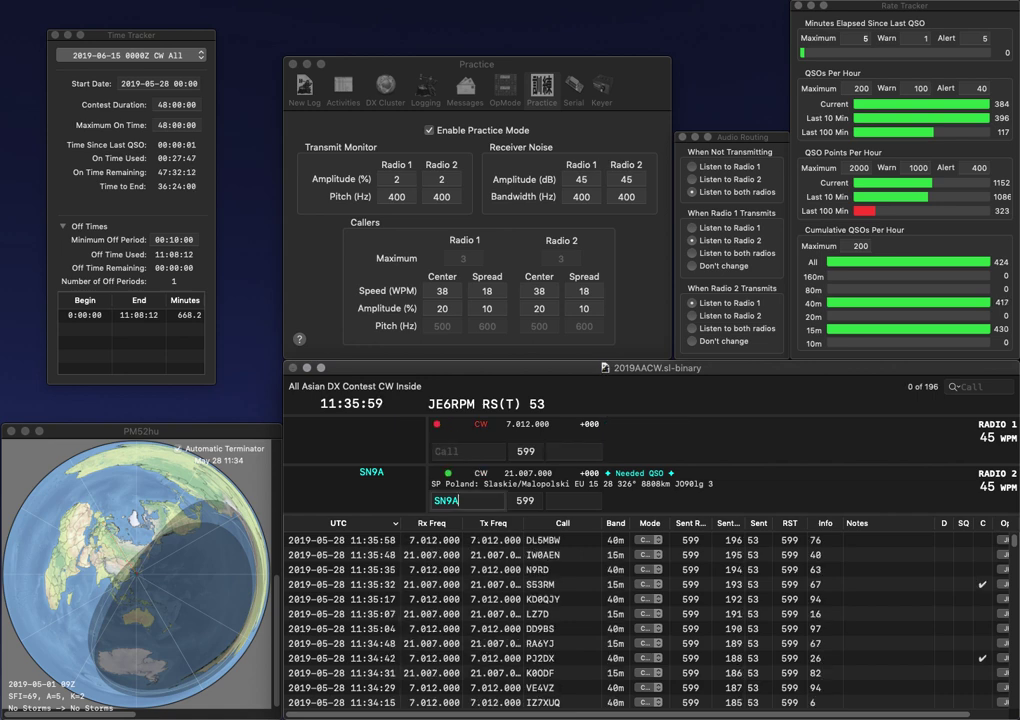
key("Return")
type("42")
key("Return")
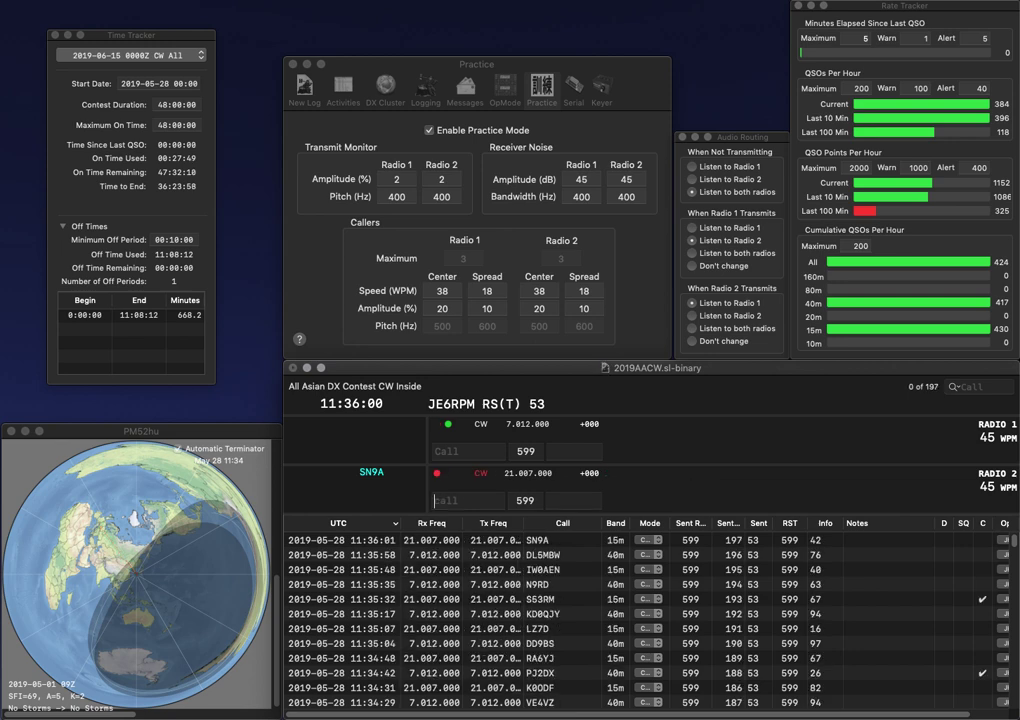
type("M0IHT")
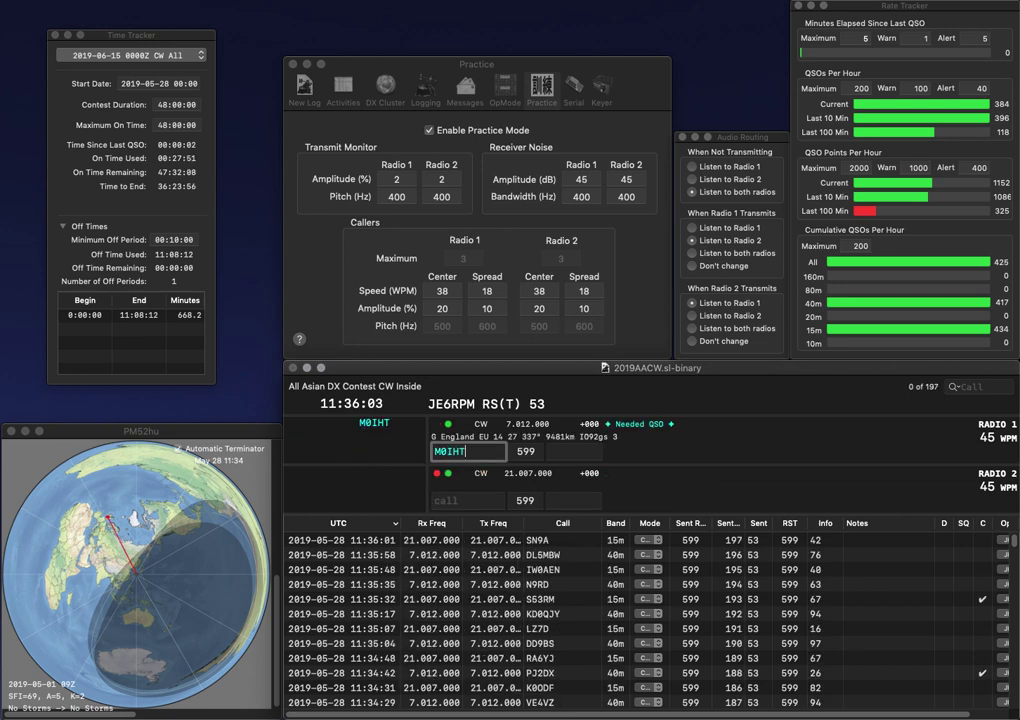
key("Return")
type("K5WP")
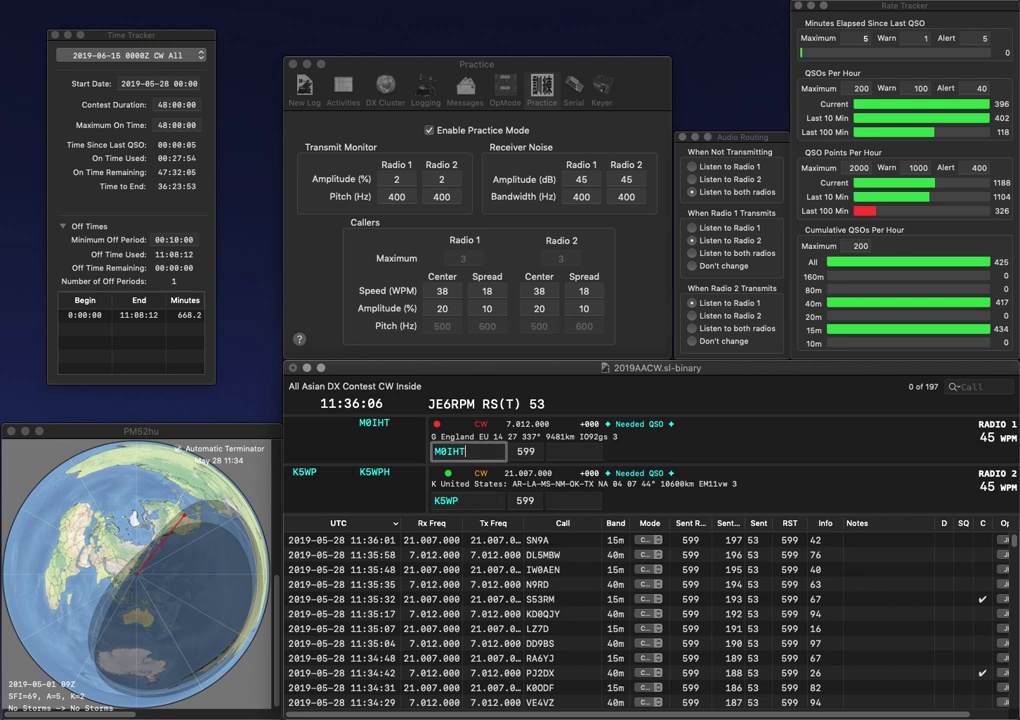
key("Return")
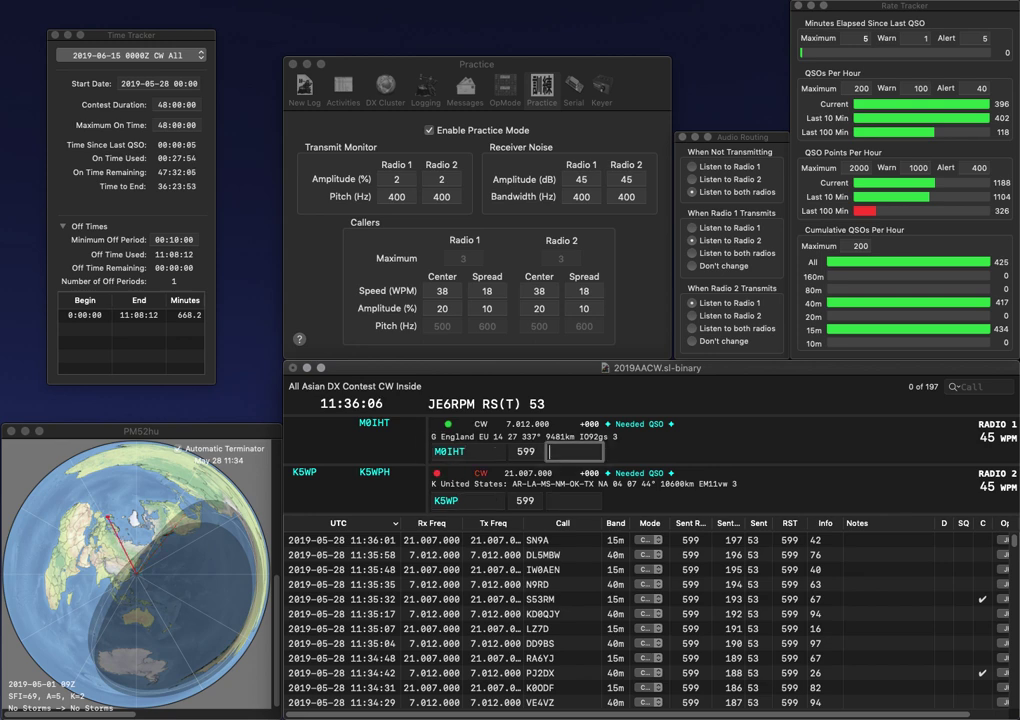
type("22")
key("Return")
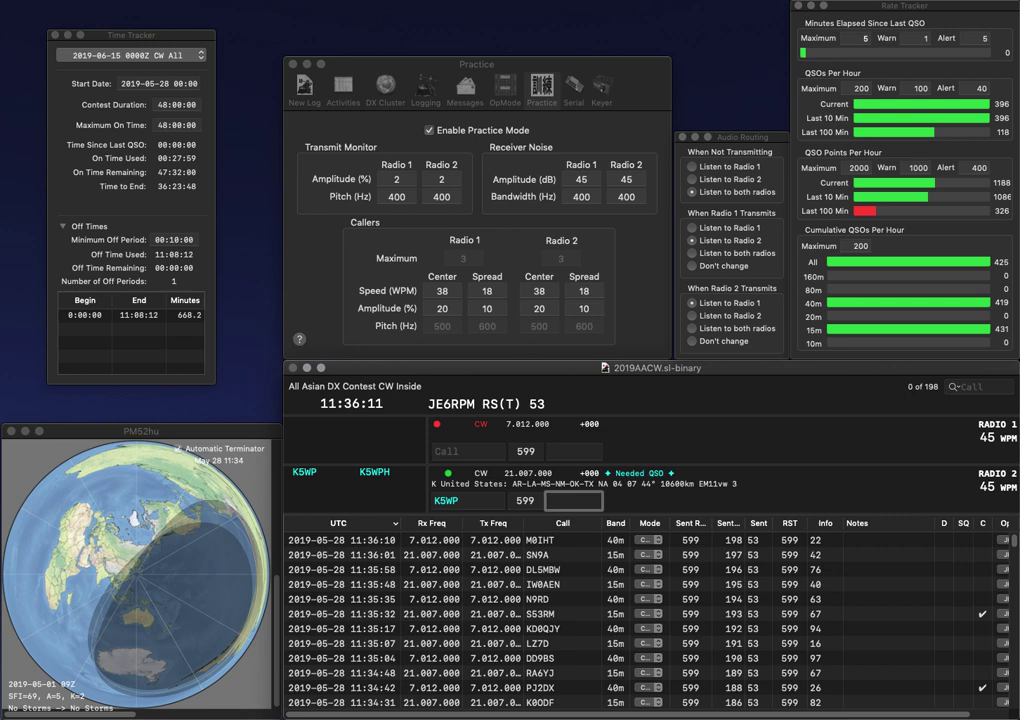
type("10")
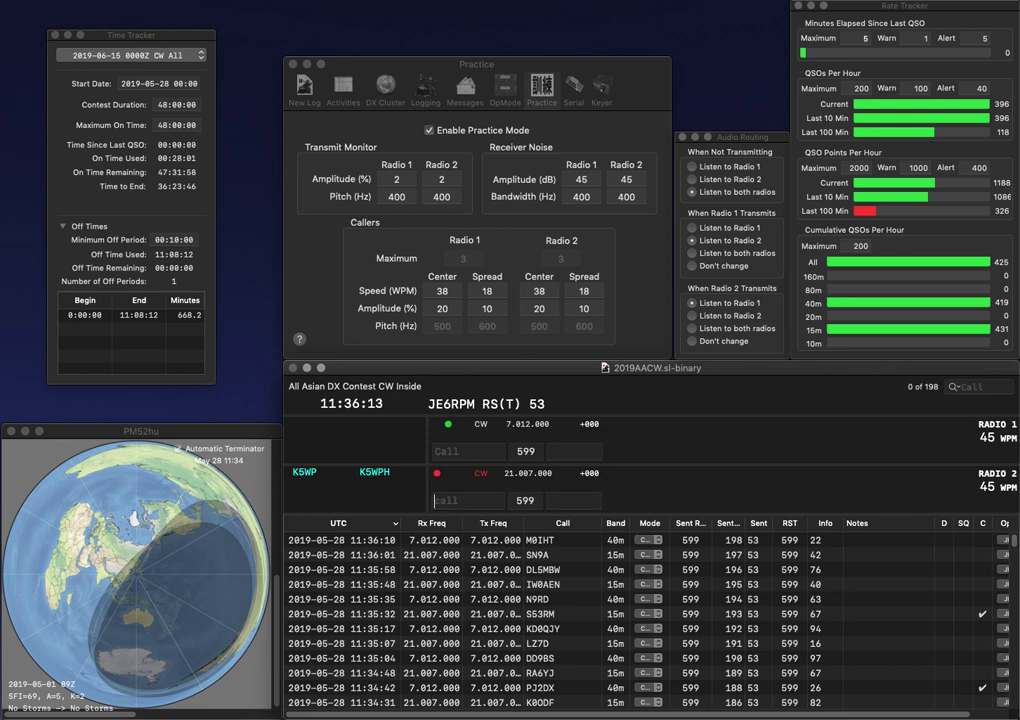
key("Return")
Step: Send the call VK2YX on Radio 1 and the call W0TF on Radio 2
type("VK2YX")
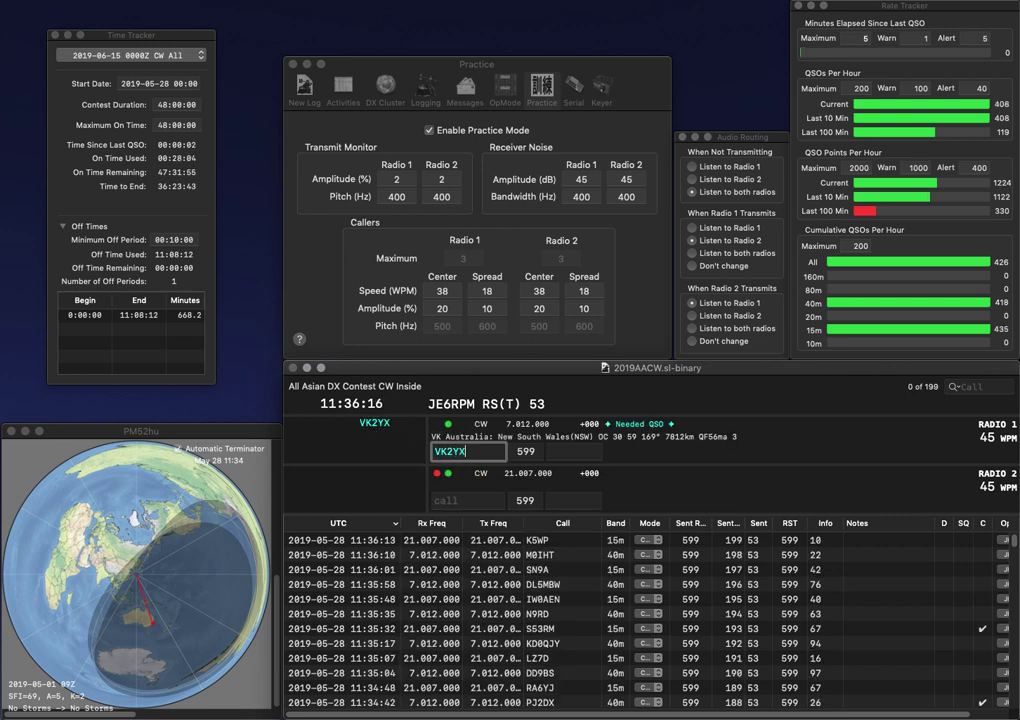
key("Return")
type("W0")
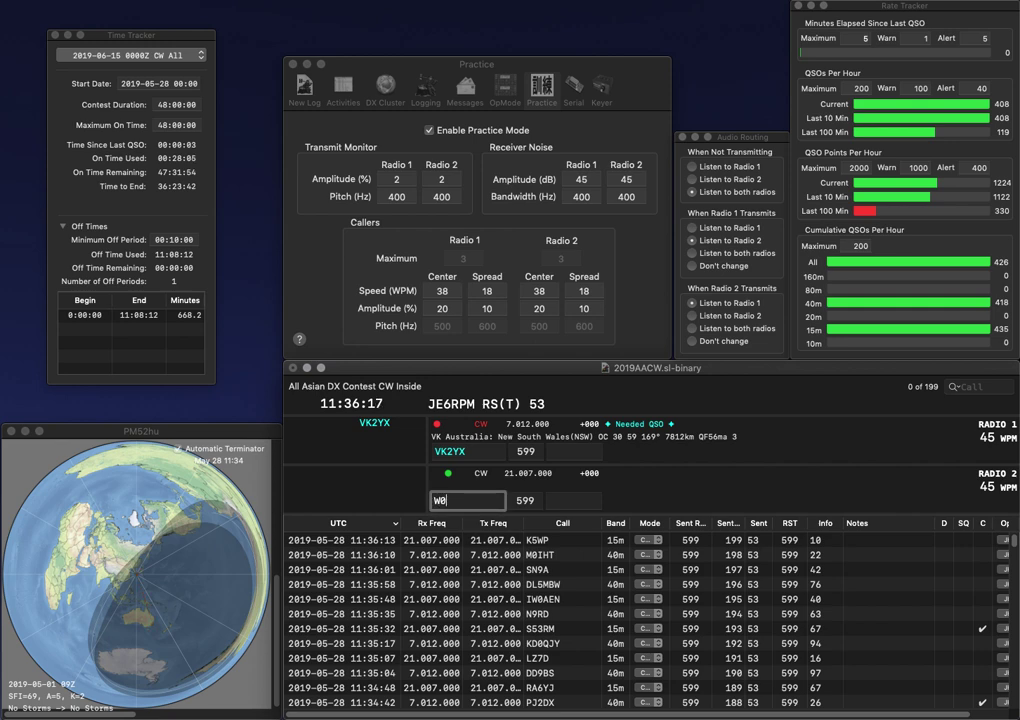
type("TF")
key("Return")
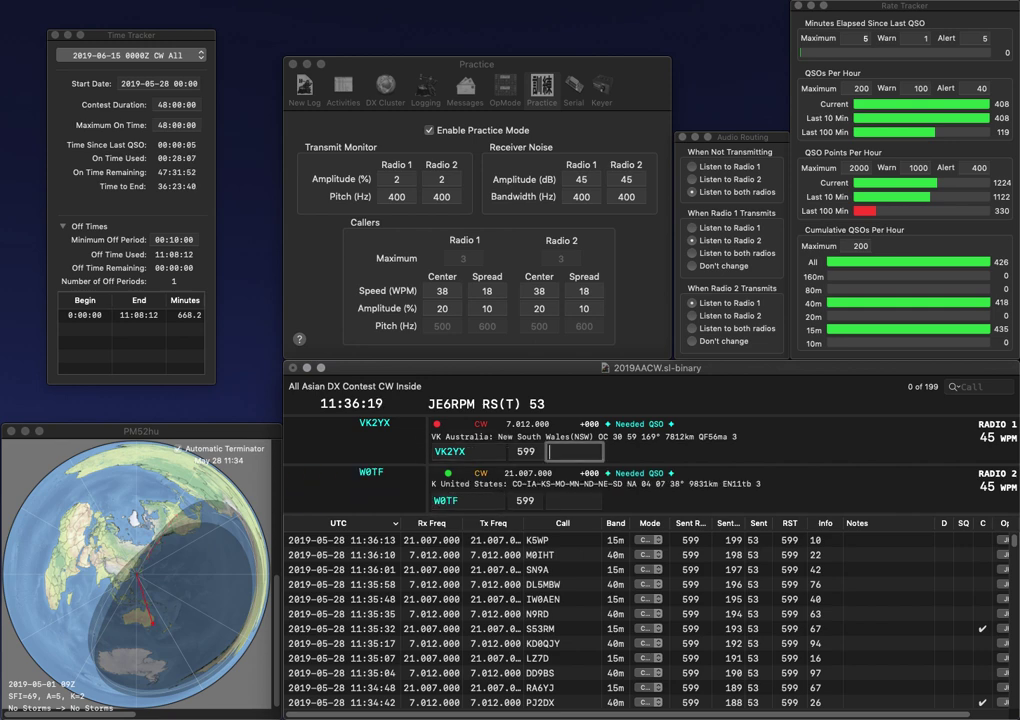
type("28")
key("Return")
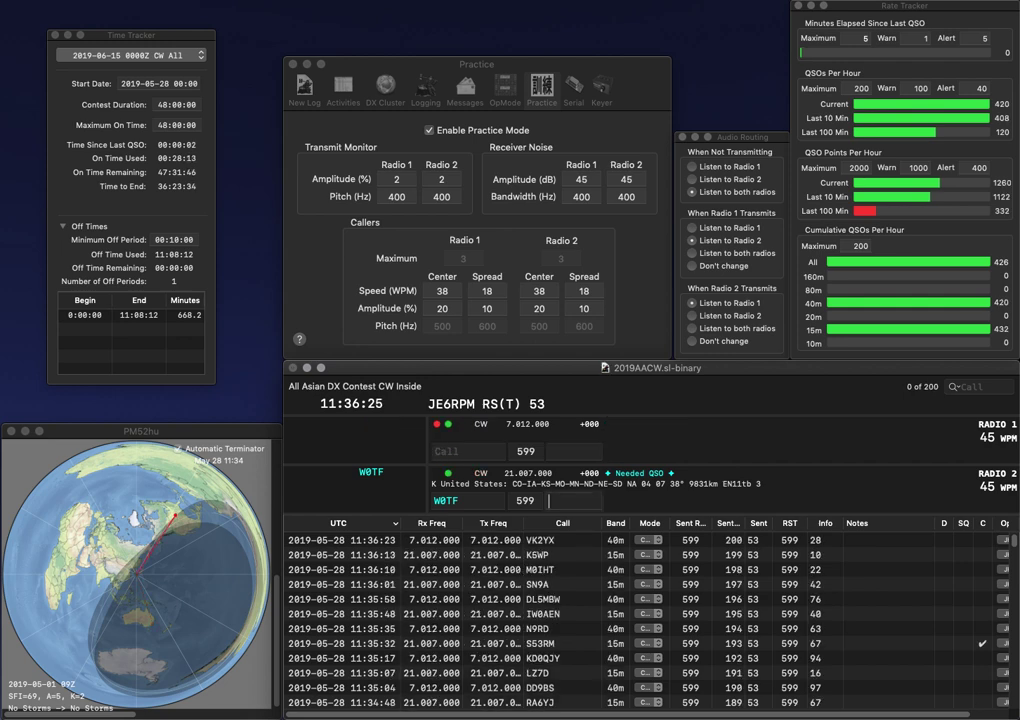
key("Return")
type("TD")
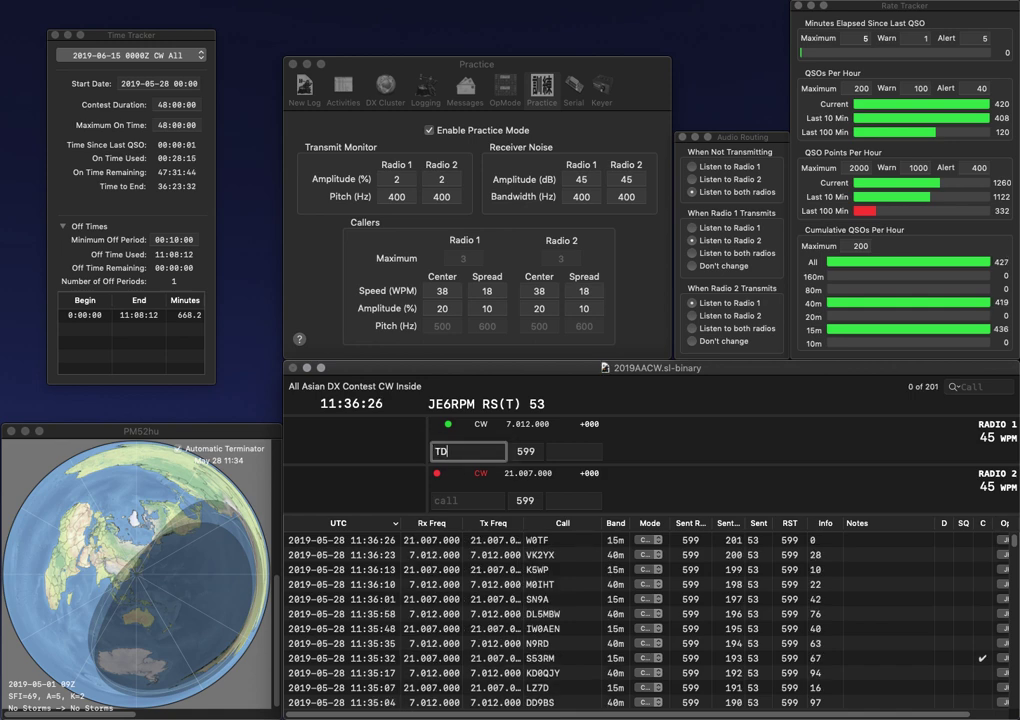
type("H")
key("Home")
type("G3")
key("Return")
type("W3XOX")
key("space")
key("Return")
key("space")
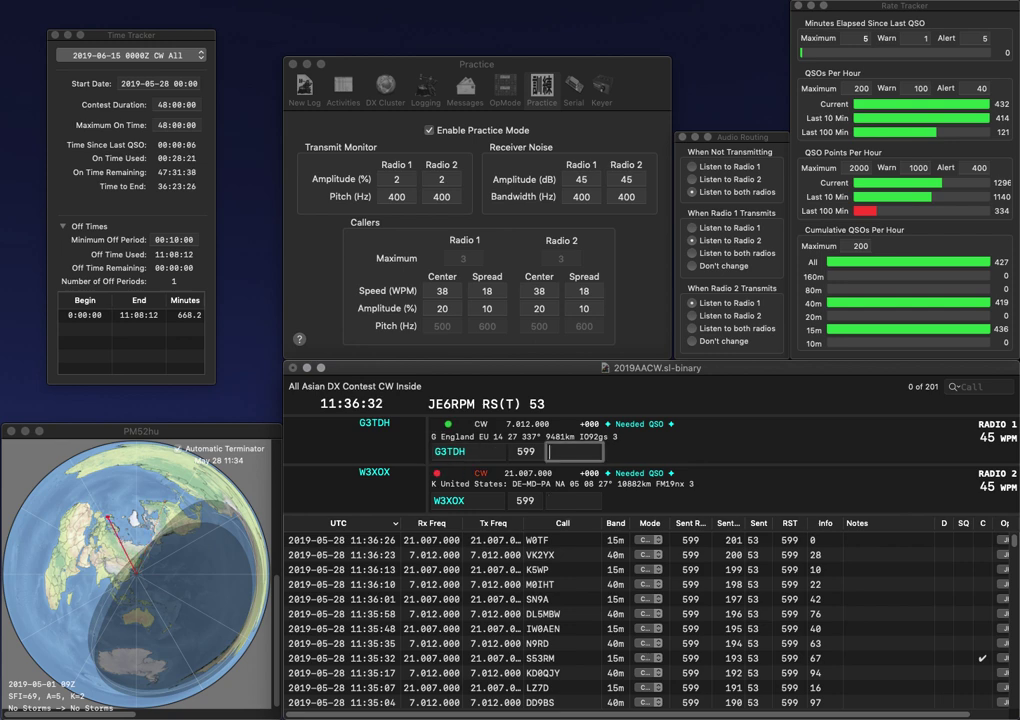
type("30")
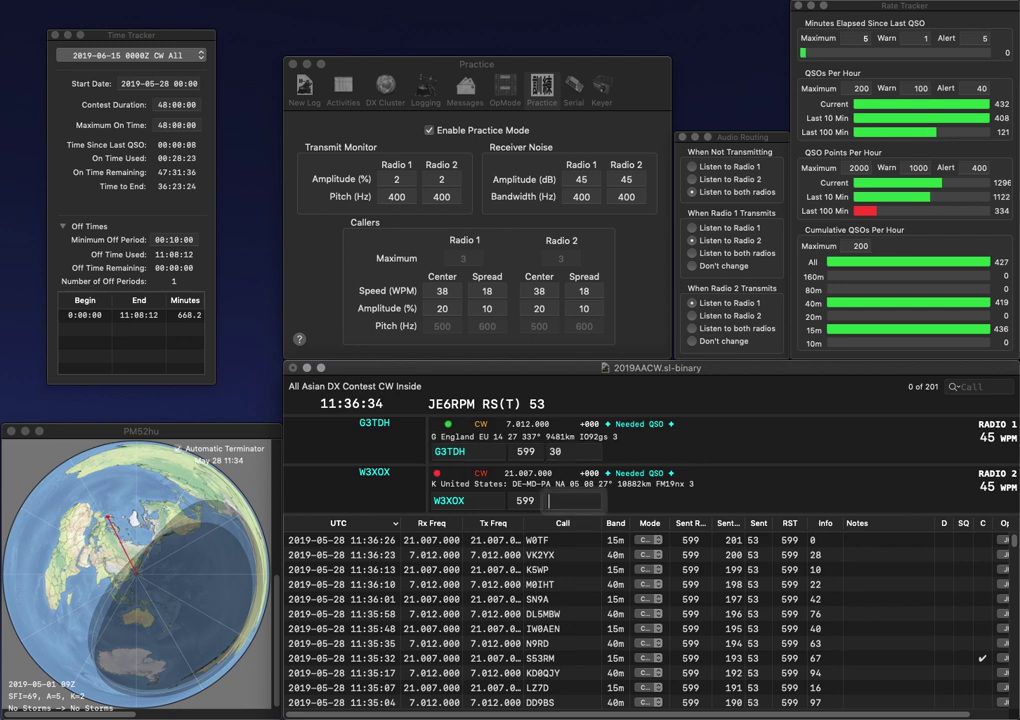
key("Return")
type("22")
key("Return")
type("KN")
key("BackSpace")
key("BackSpace")
type("CN2F")
key("Return")
type("1VKU")
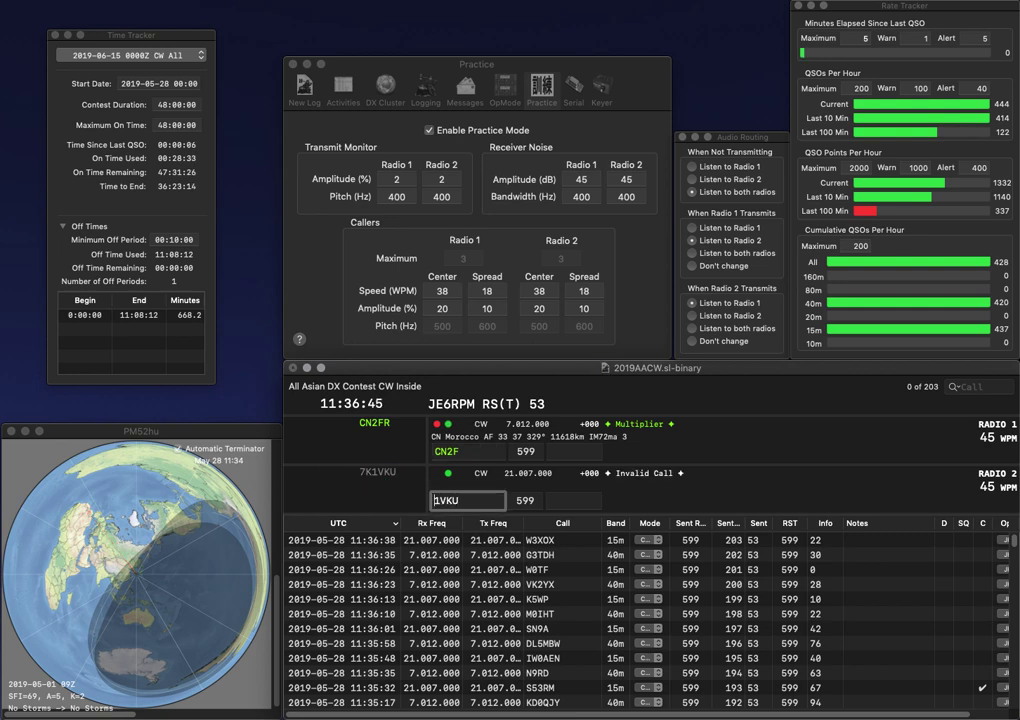
key("Return")
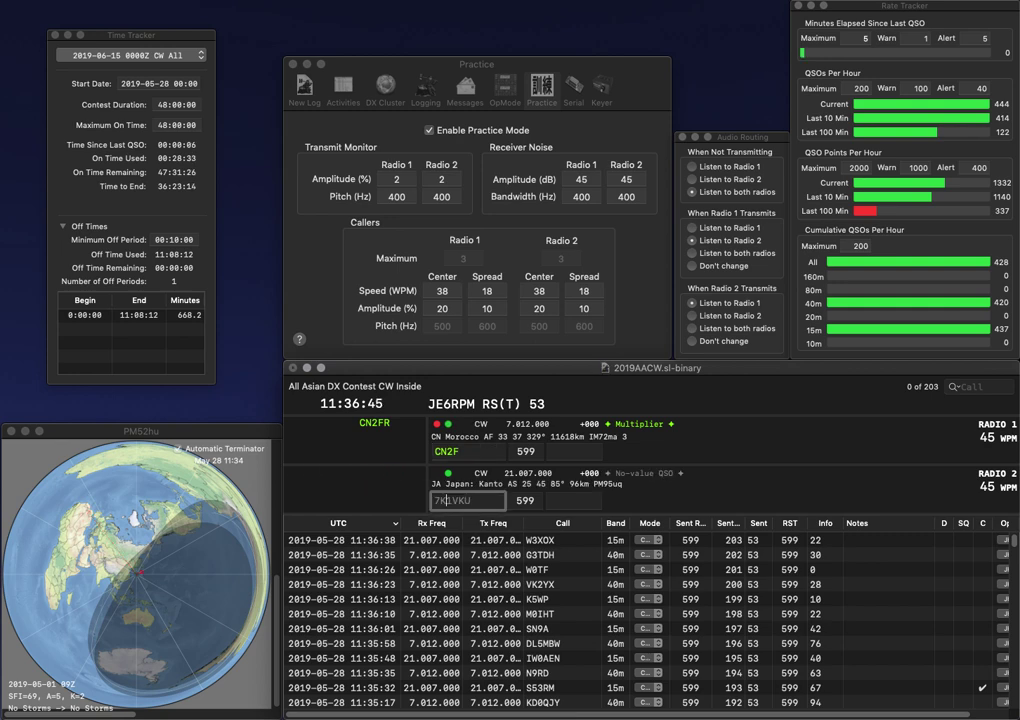
Step: Correct the Radio 1 call to CN2R and send it again
key("BackSpace")
type("R")
key("Return")
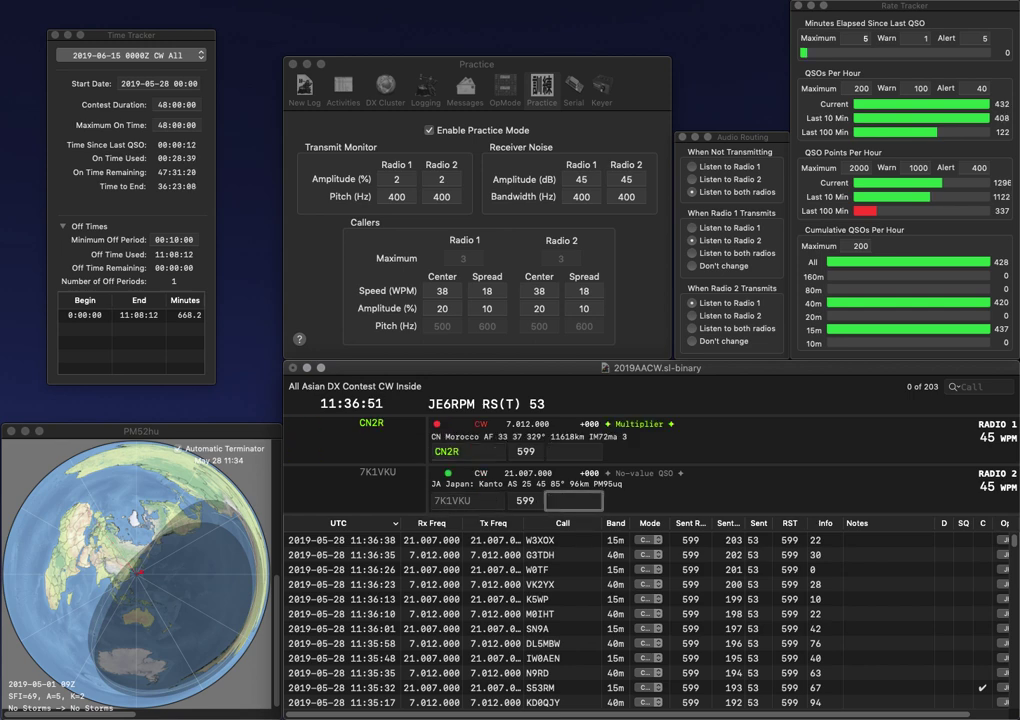
key("Return")
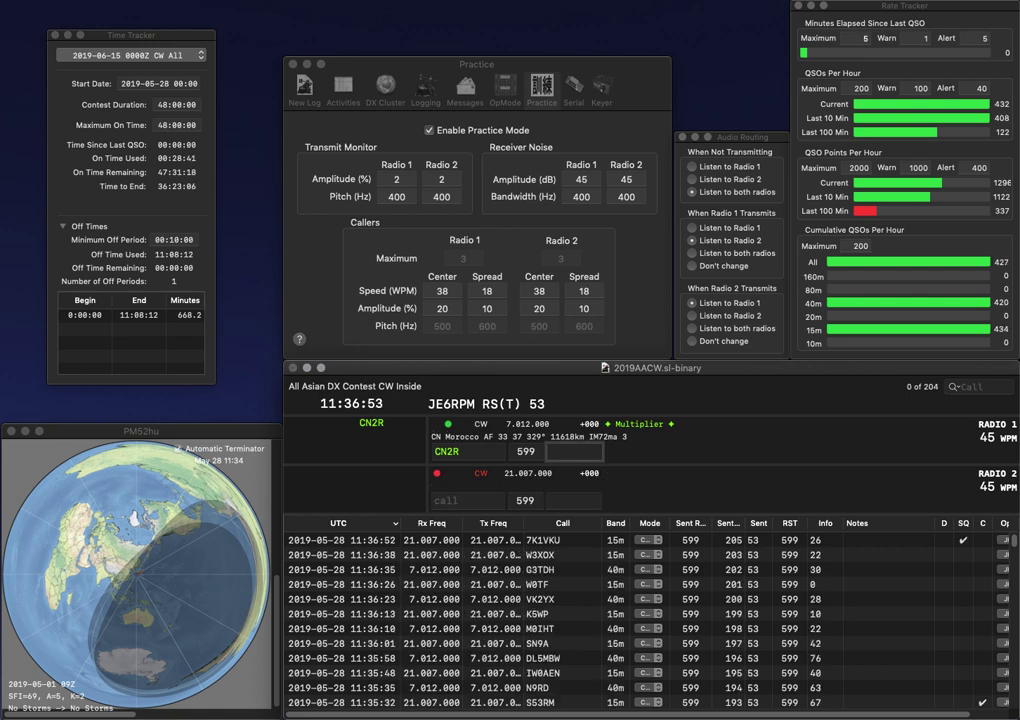
type("91")
key("Return")
type("K1IL")
key("Return")
type("N9OJC")
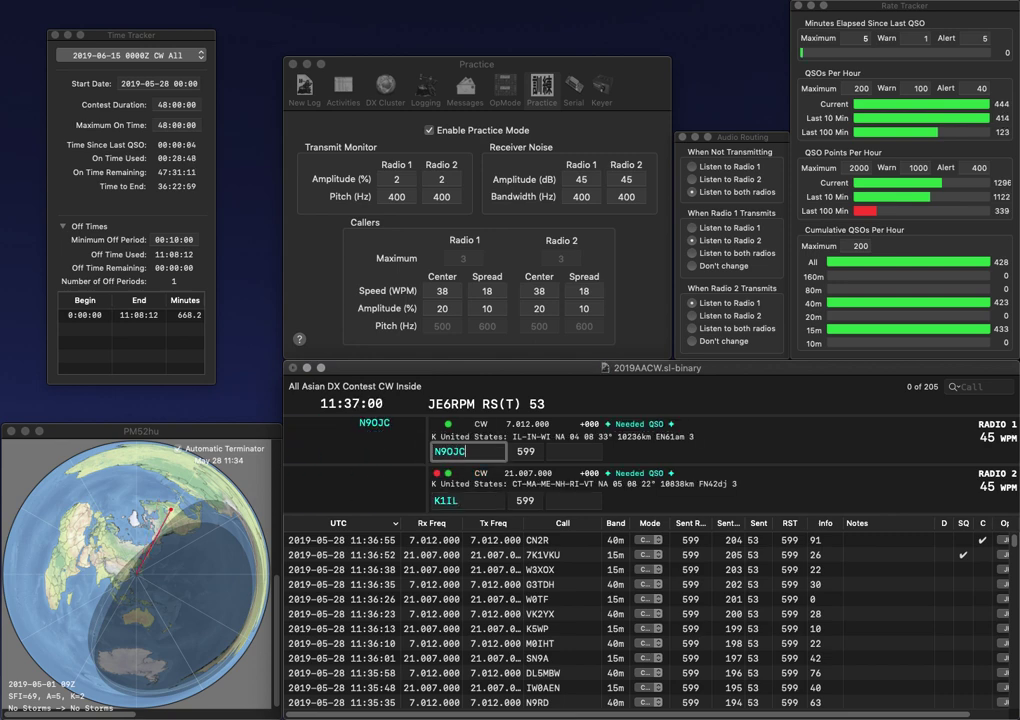
key("Return")
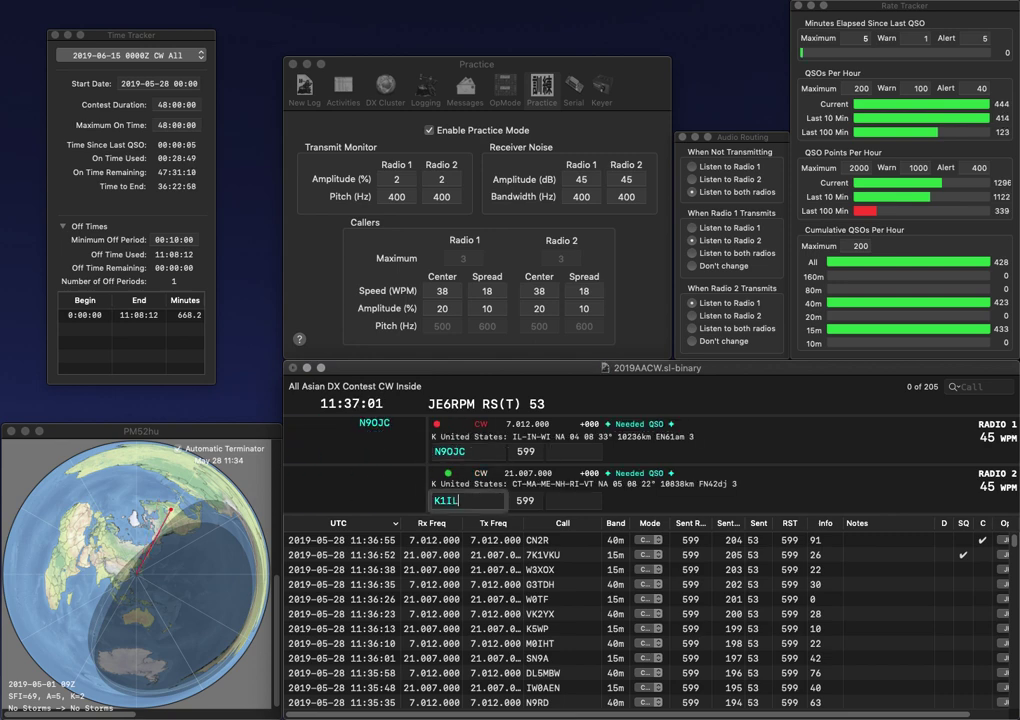
Step: Change the Radio 2 call to K1IED and send it again
key("BackSpace")
type("ED")
key("Return")
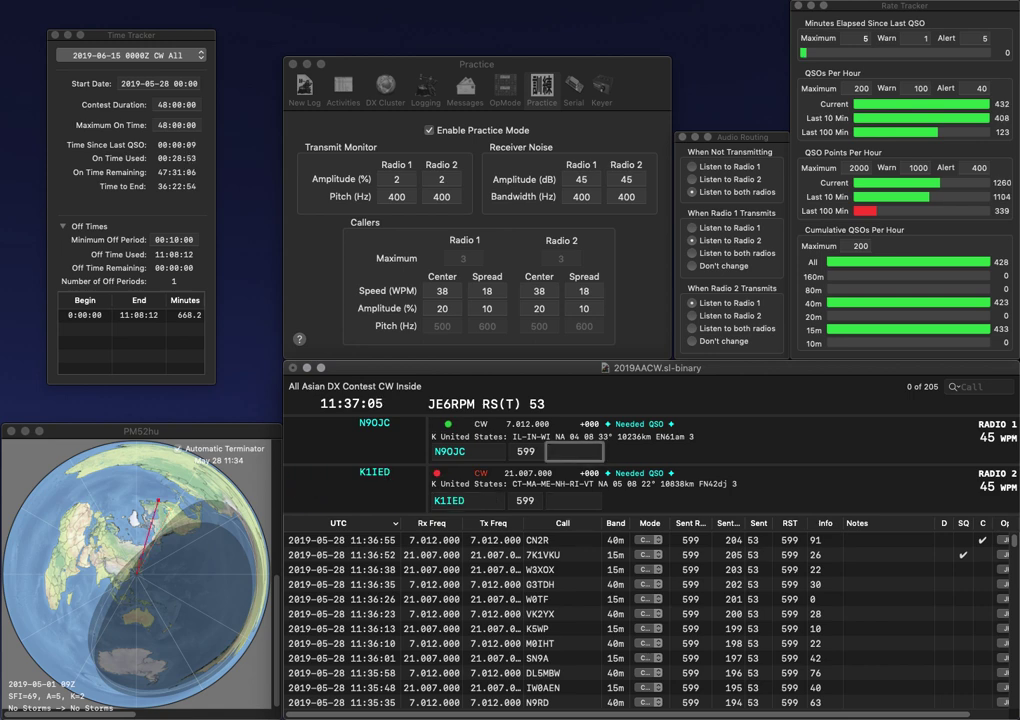
type("39")
key("Return")
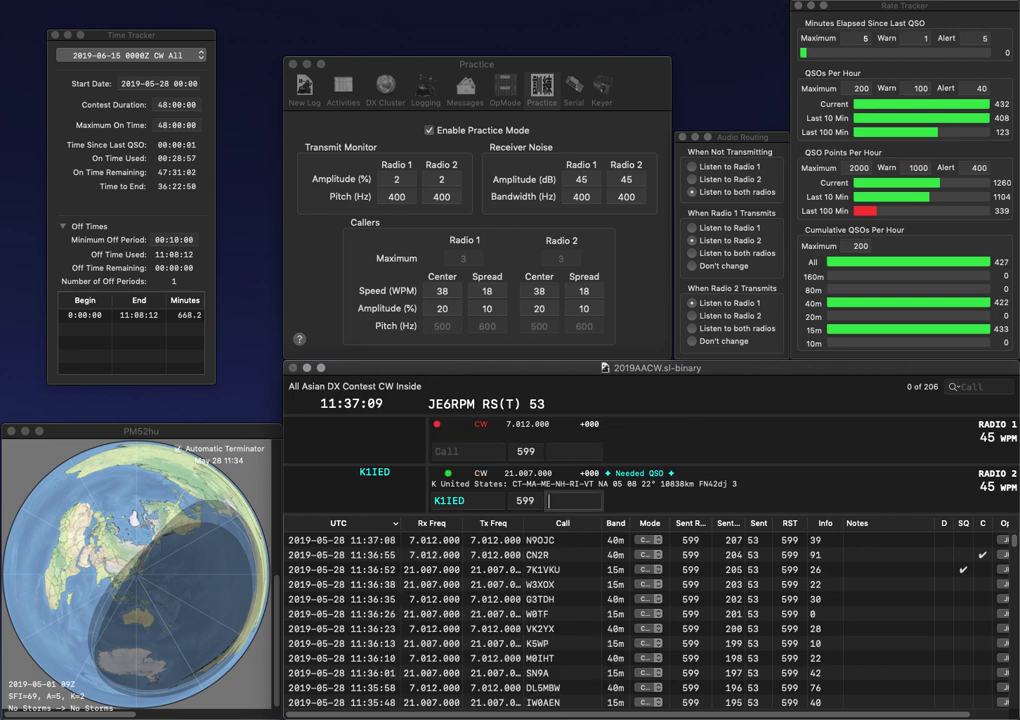
left_click(465, 500)
key("BackSpace")
type("B")
key("Return")
type("6W")
key("Return")
key("space")
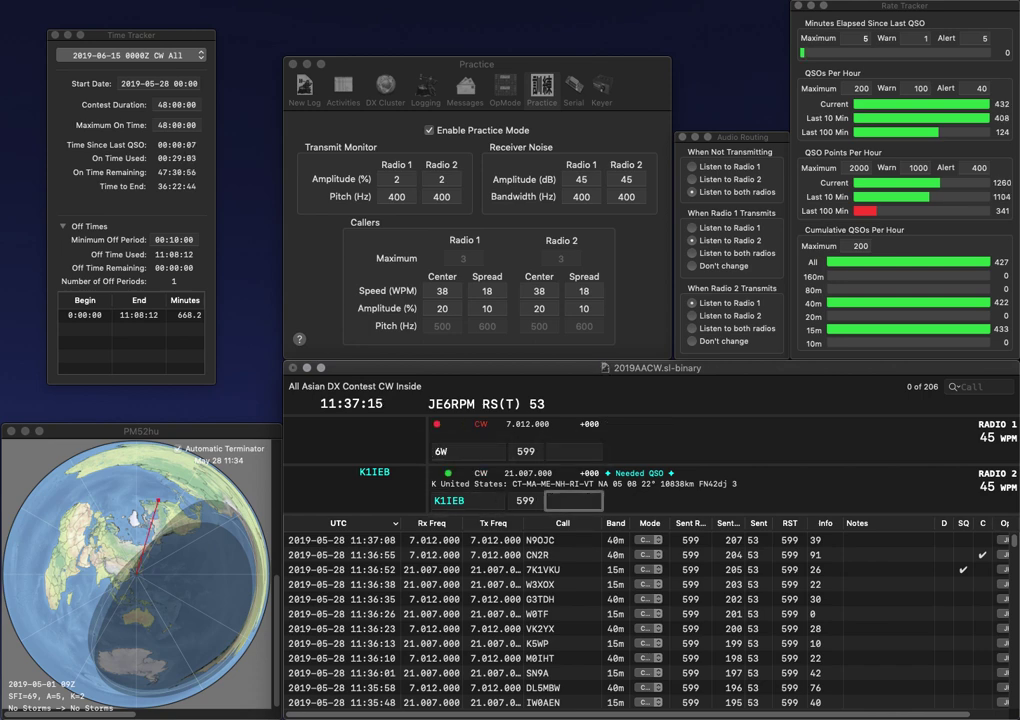
type("16")
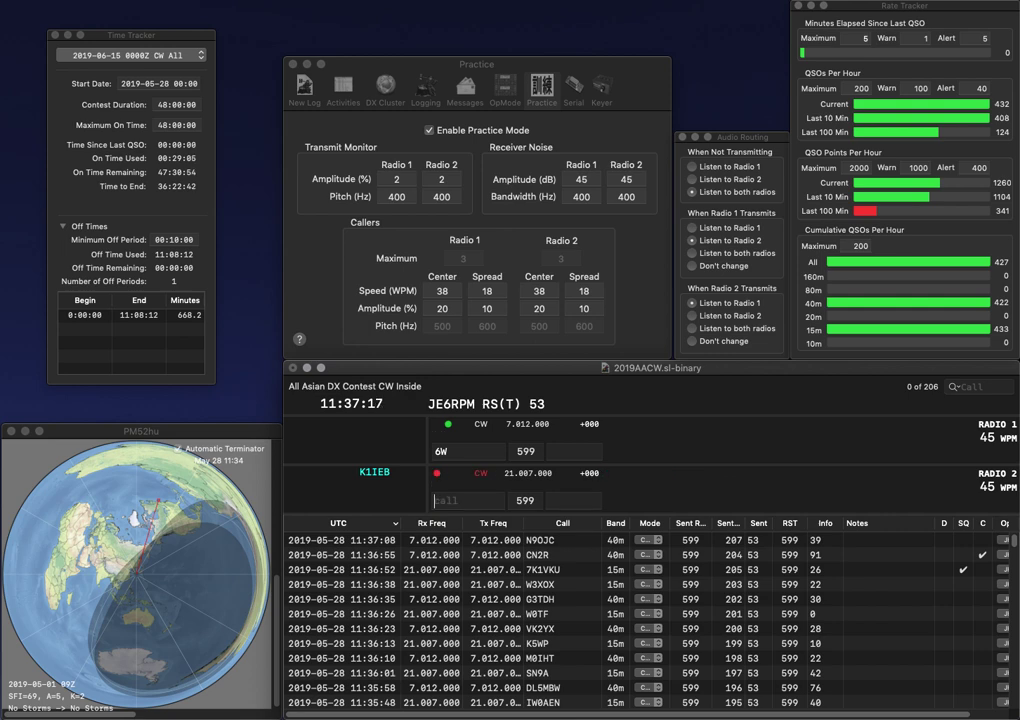
key("Return")
type("KU")
key("Return")
key("space")
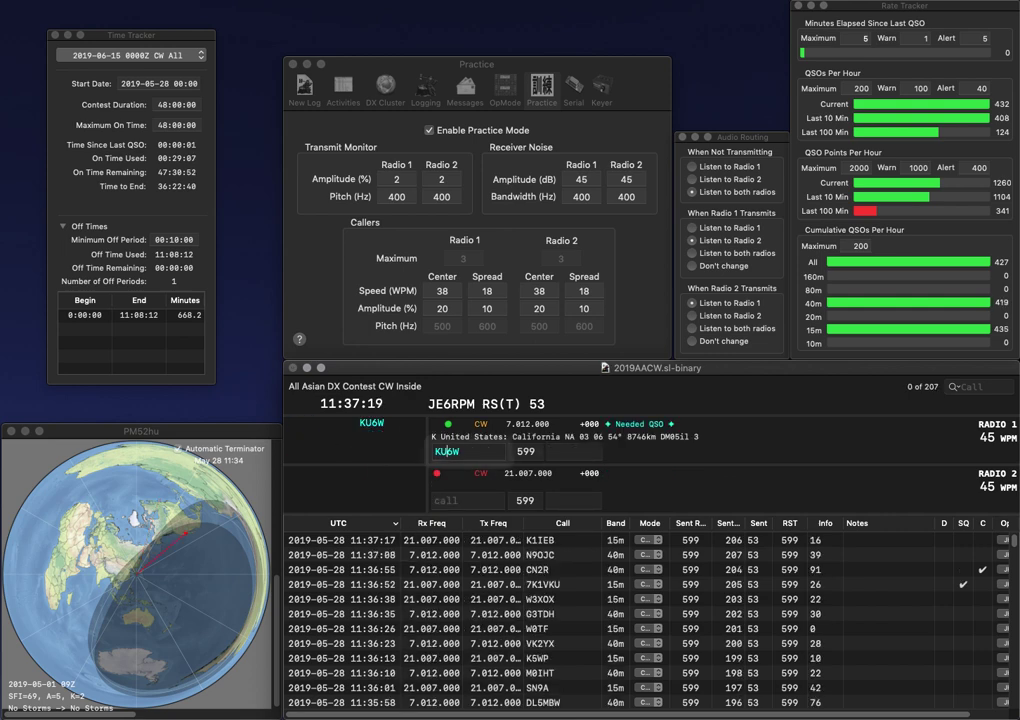
key("BackSpace")
type("F")
key("Return")
type("YO6LB")
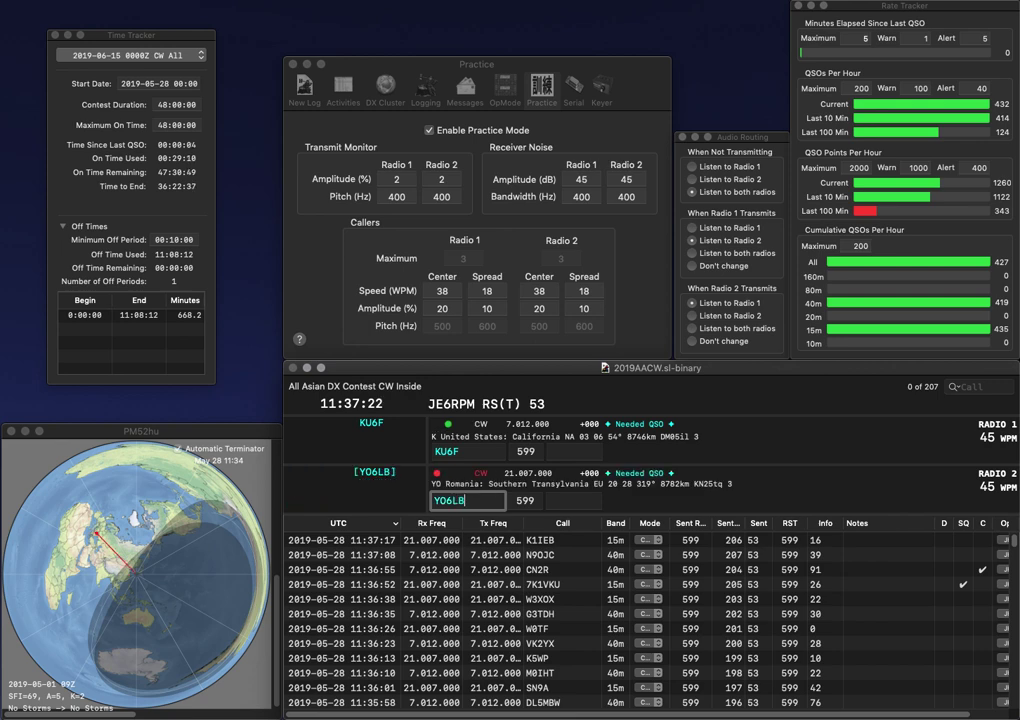
key("Return")
key("space")
Step: Log KU6F on Radio 1 with received exchange 74 and YO6LB on Radio 2 with 10
type("7")
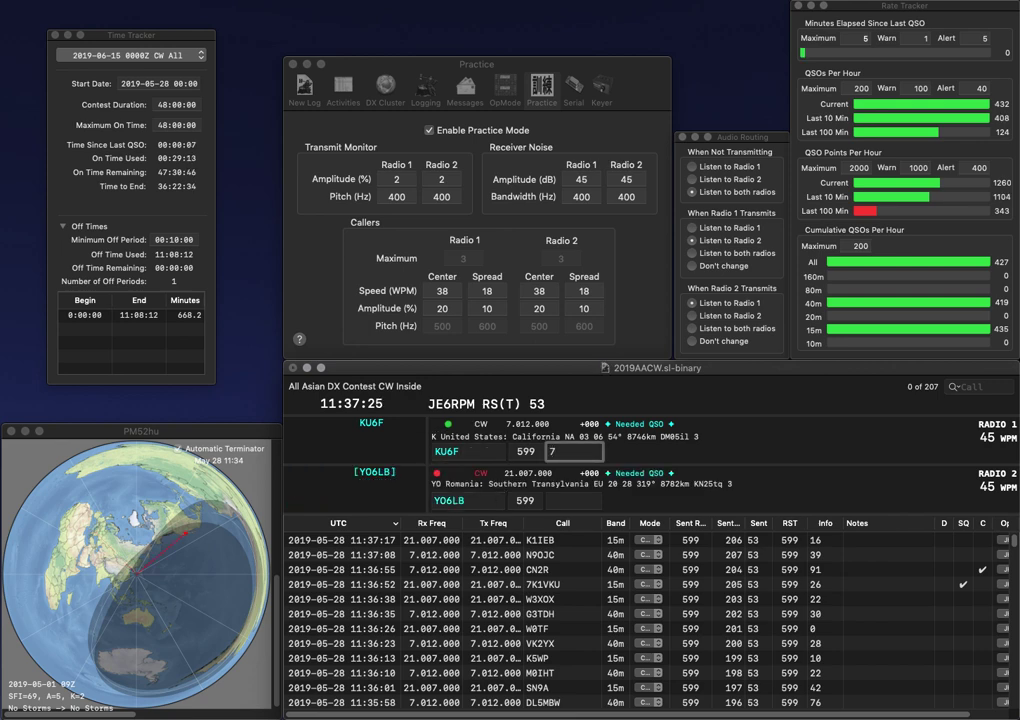
type("4")
key("Return")
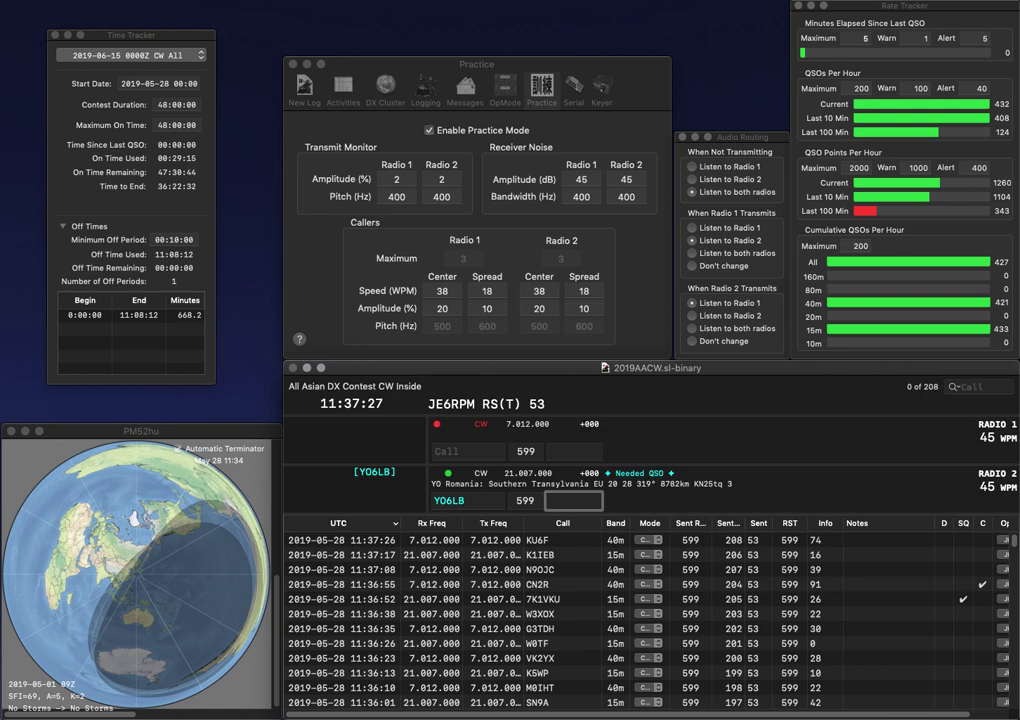
type("10")
key("Return")
type("MPW")
key("Return")
type("KN4EQA")
key("Return")
key("Delete")
type("JP")
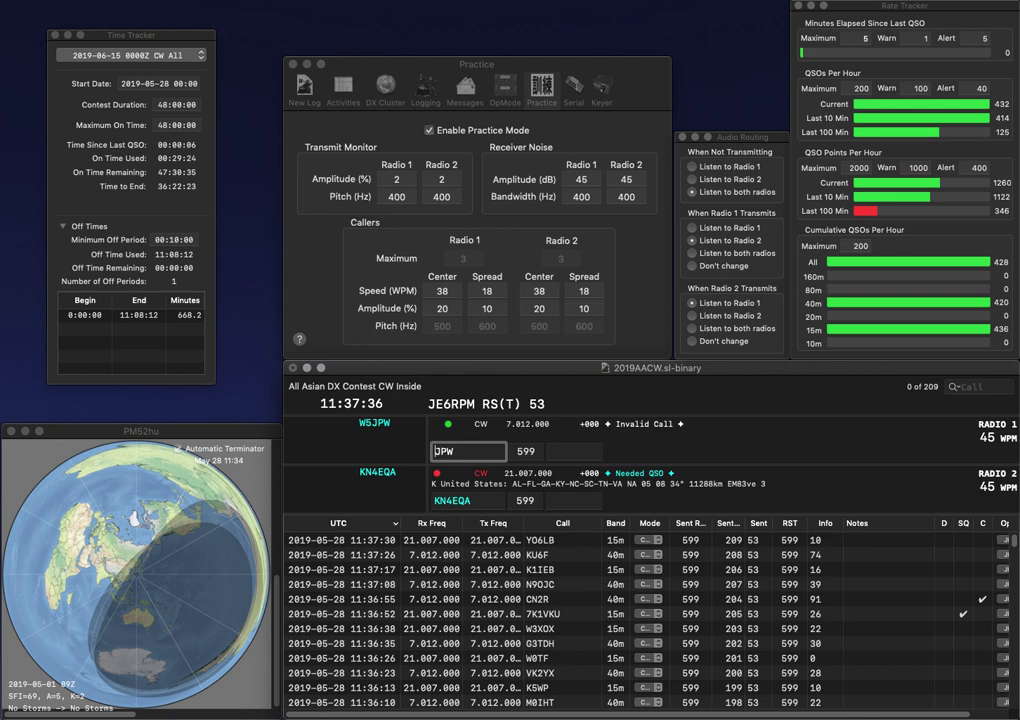
type("W")
key("space")
type("5")
key("space")
key("space")
type("3")
key("BackSpace")
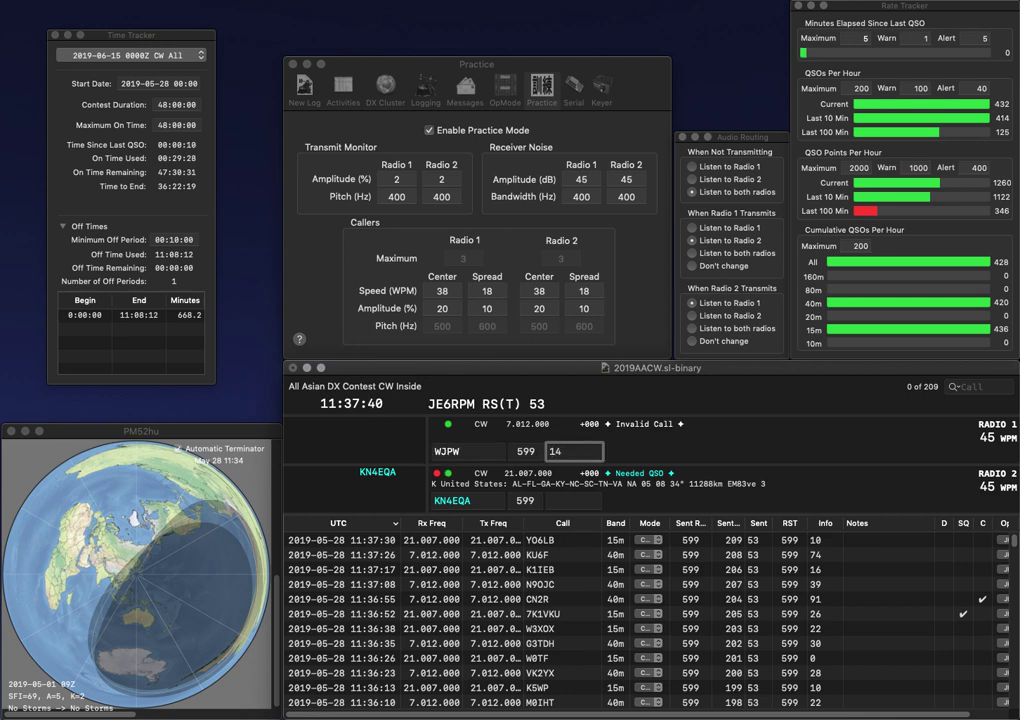
key("space")
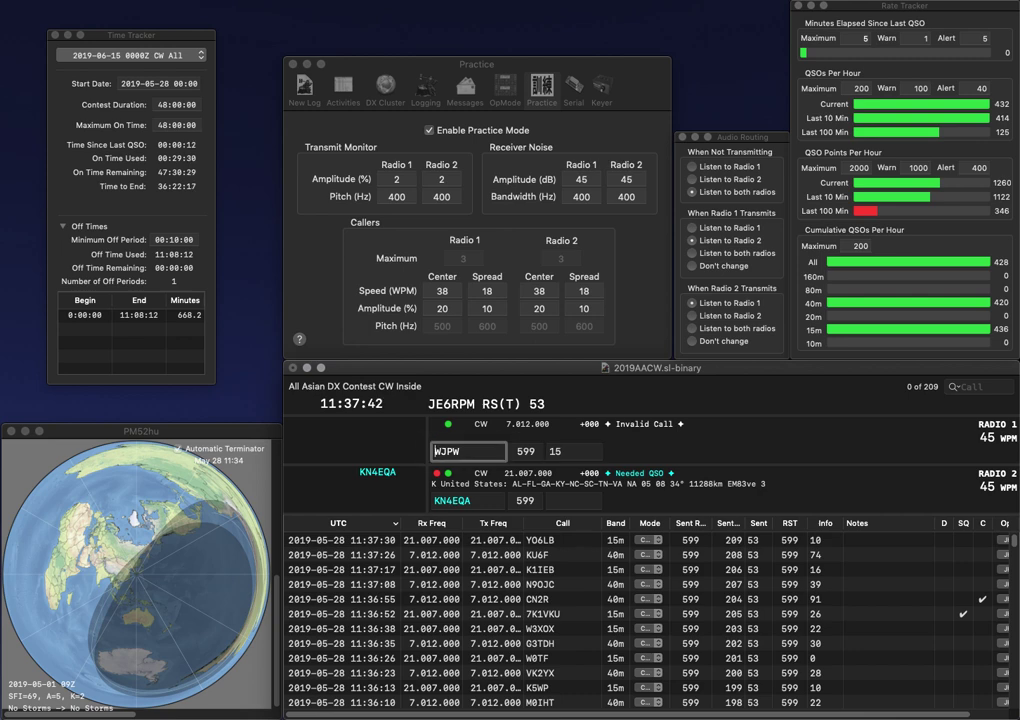
type("5")
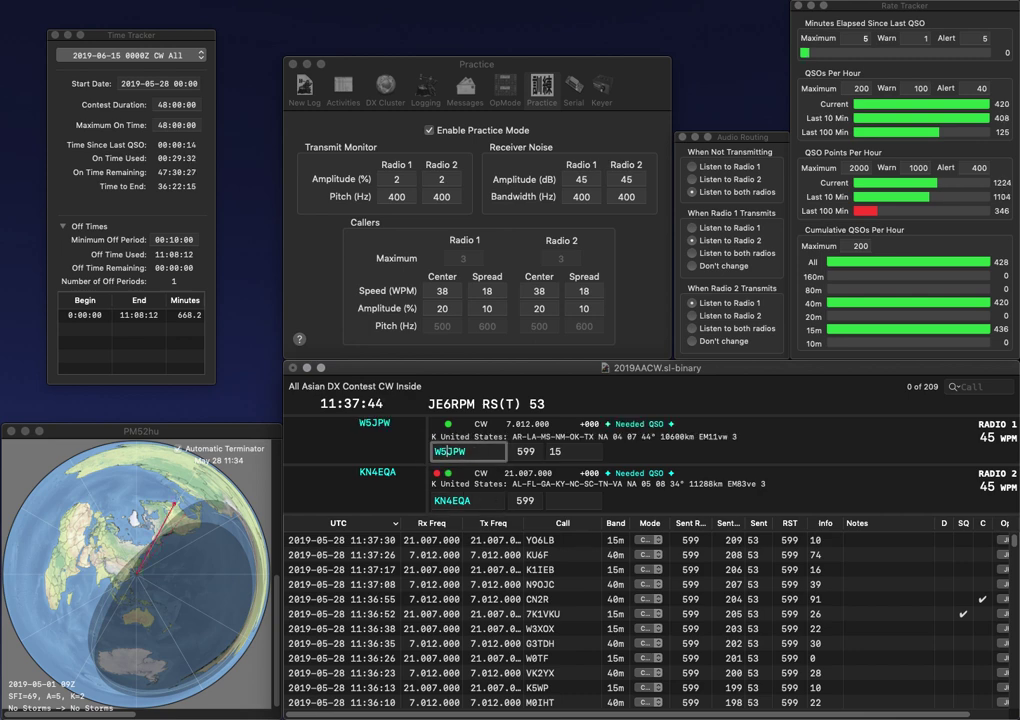
key("Return")
key("space")
type("7")
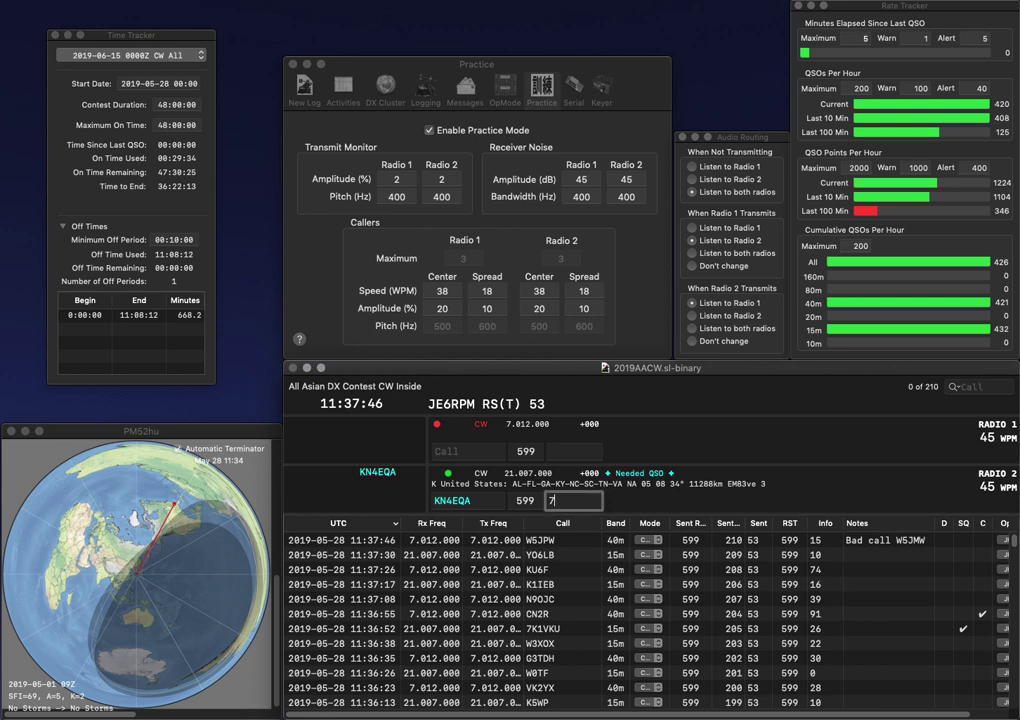
type("9")
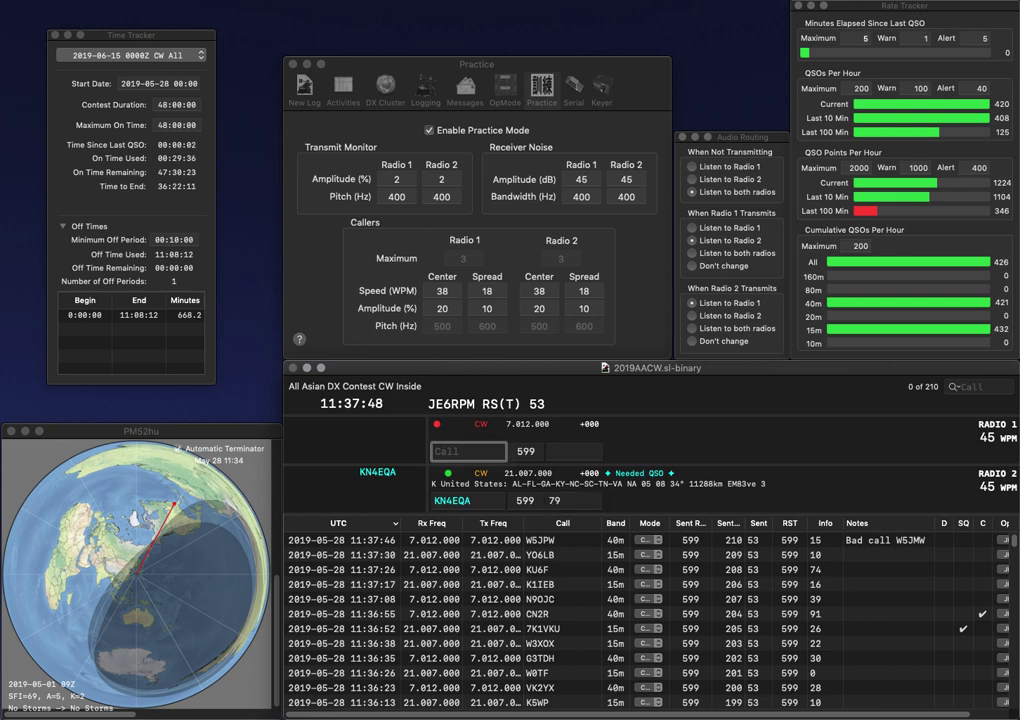
key("Return")
Step: Send the call K7SJ on Radio 1 and the call M9E on Radio 2
type("K7SJ")
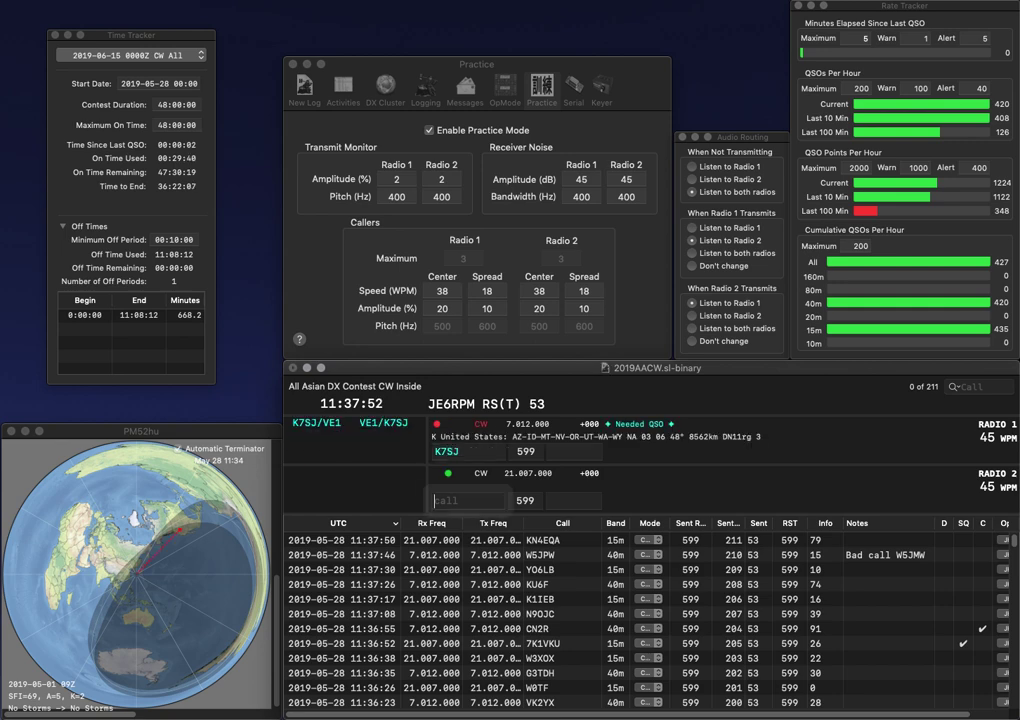
key("Return")
type("9E")
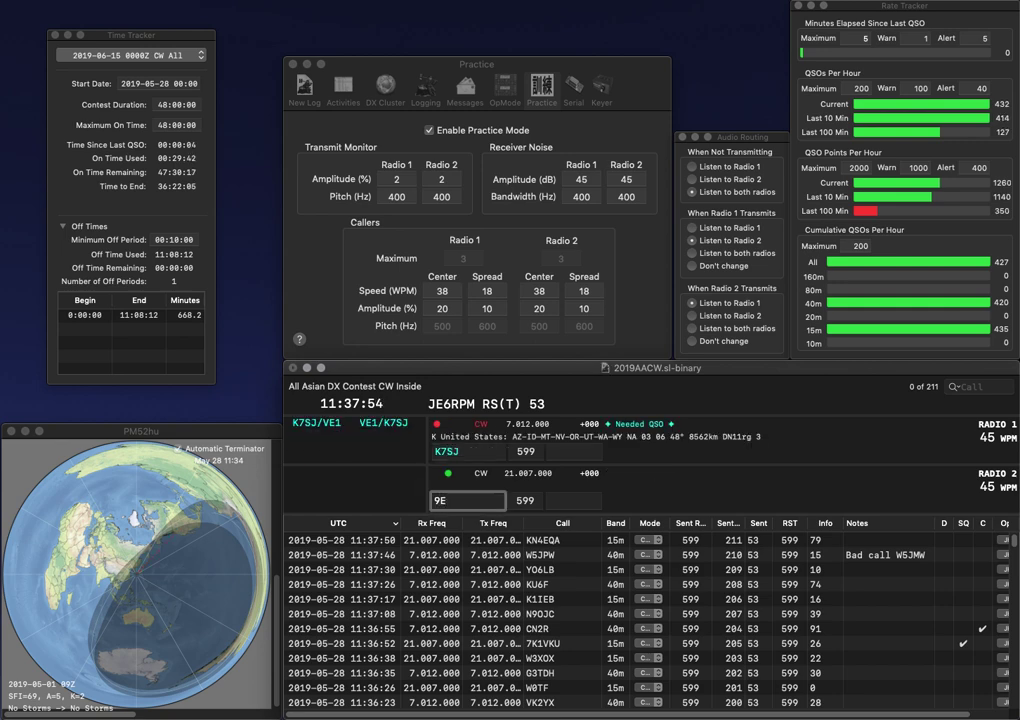
key("Home")
type("M")
key("Return")
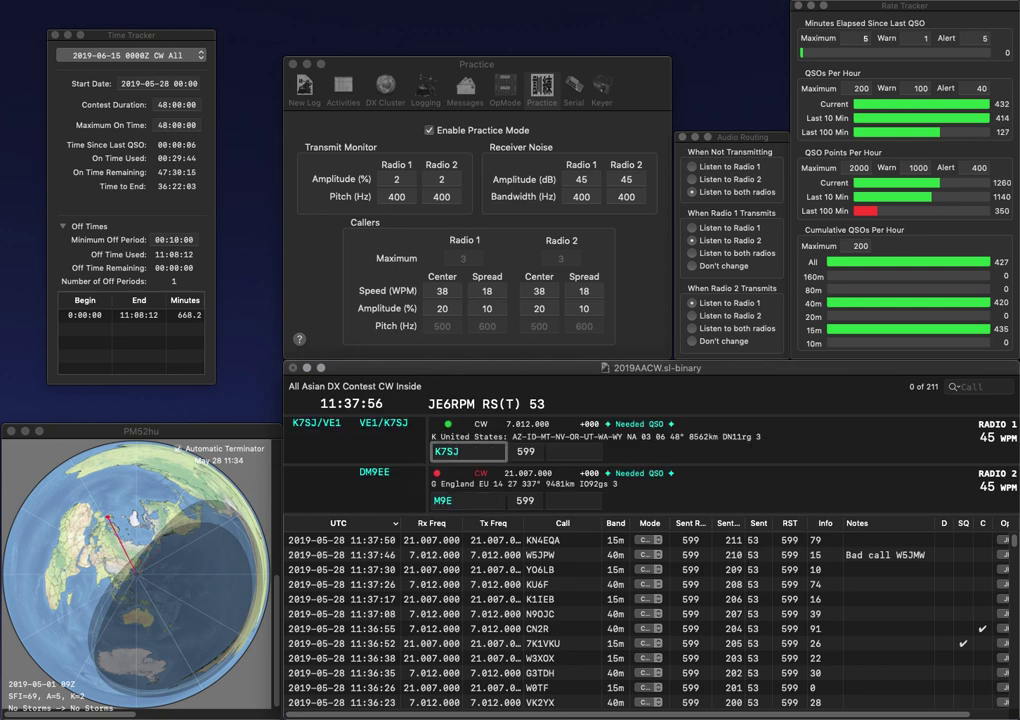
key("Delete")
type("H")
key("Right")
type("E")
key("Return")
Step: Change the Radio 2 call to M9IHT and send it again
key("Right")
key("Right")
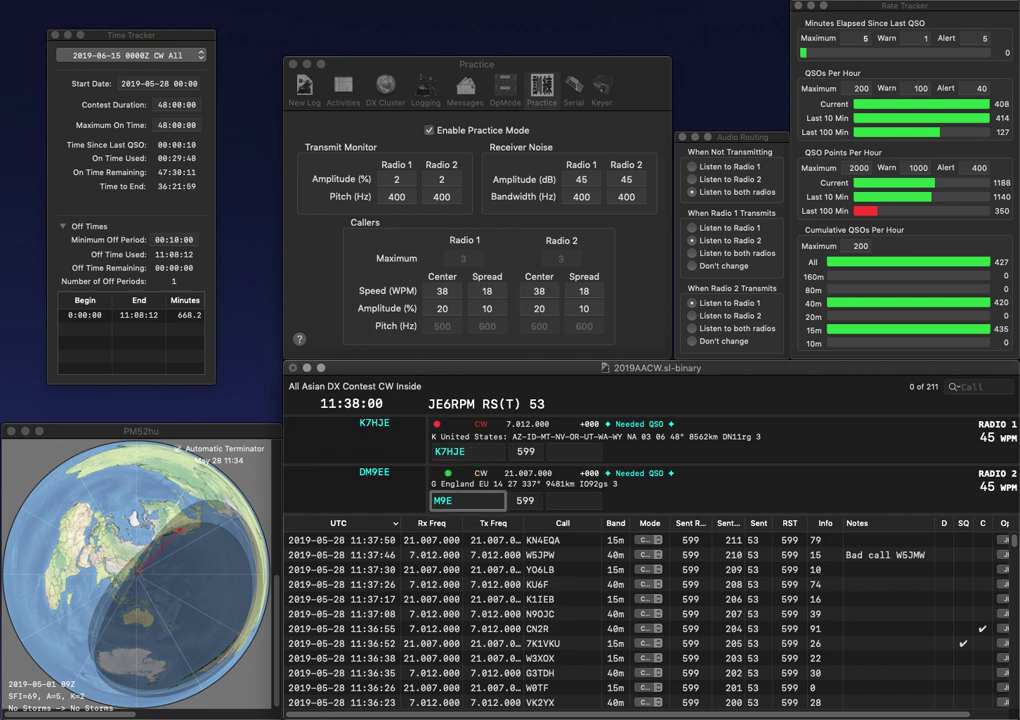
key("BackSpace")
type("IT")
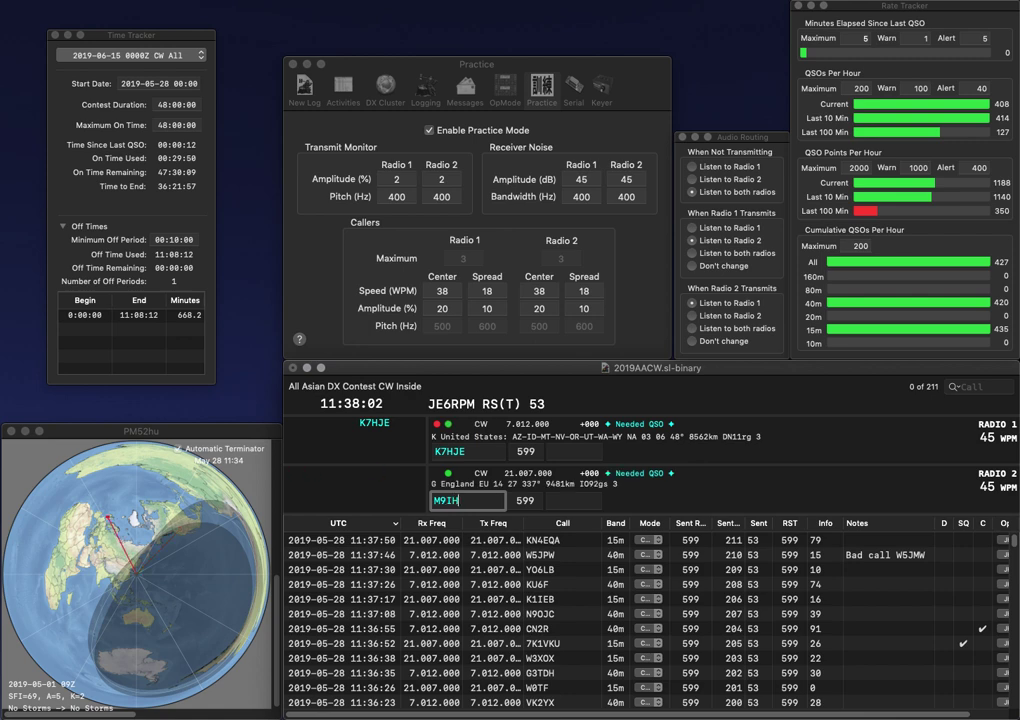
type("HT")
key("Return")
type("33")
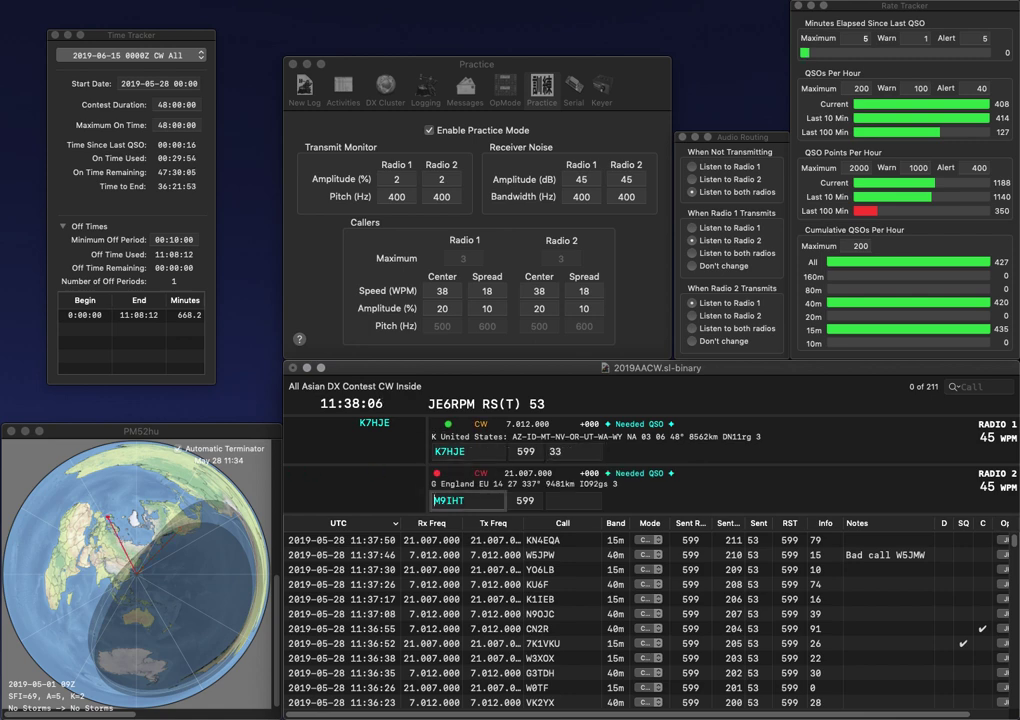
key("Return")
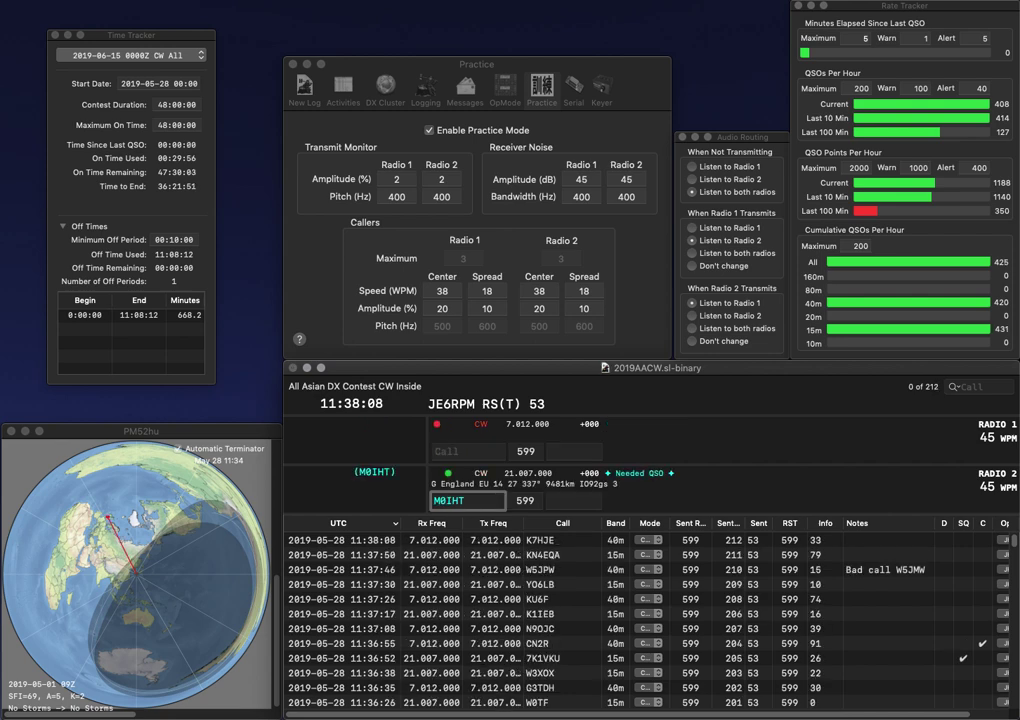
key("Return")
type("K")
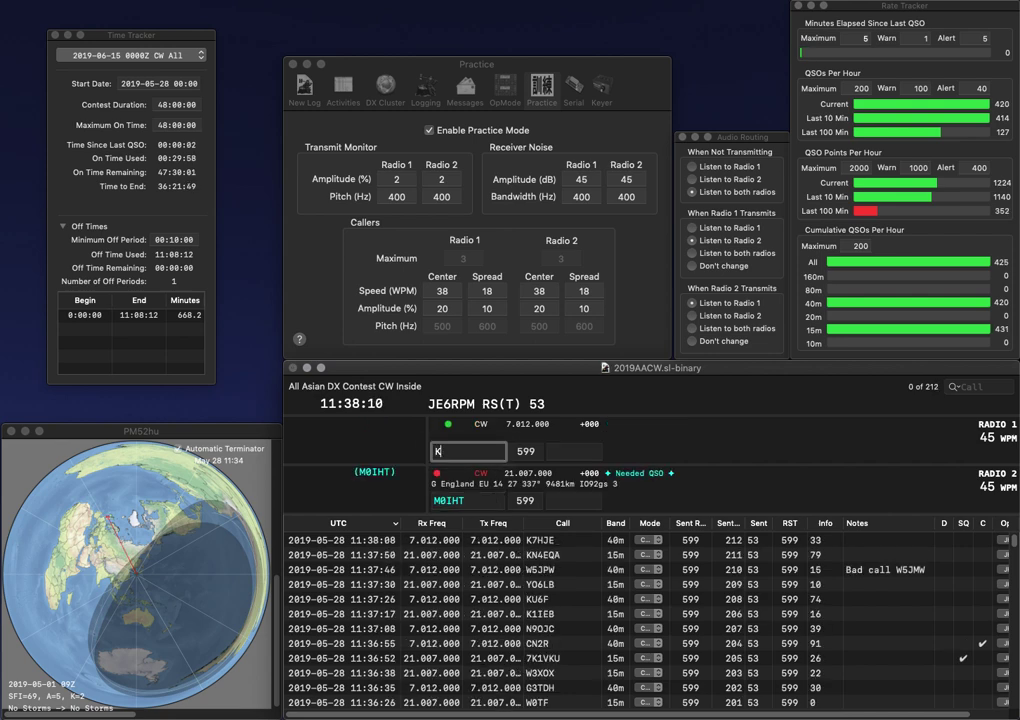
type("8ZT")
key("Return")
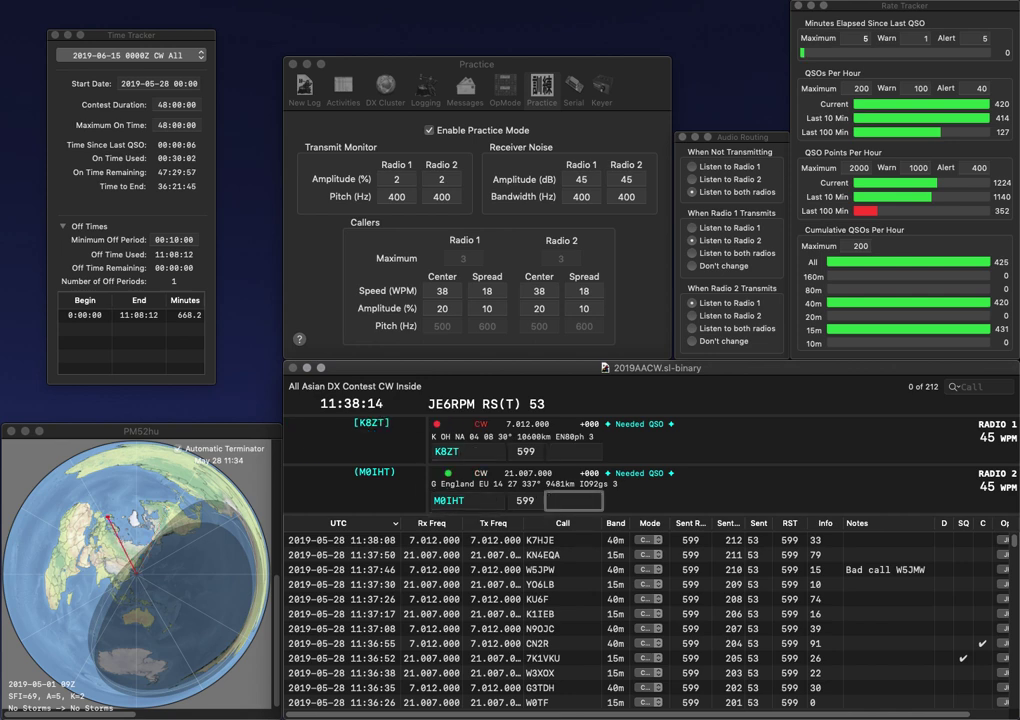
Step: Log M0IHT on Radio 2 with received exchange 34 and K8ZT on Radio 1 with received exchange 82
type("53")
key("Return")
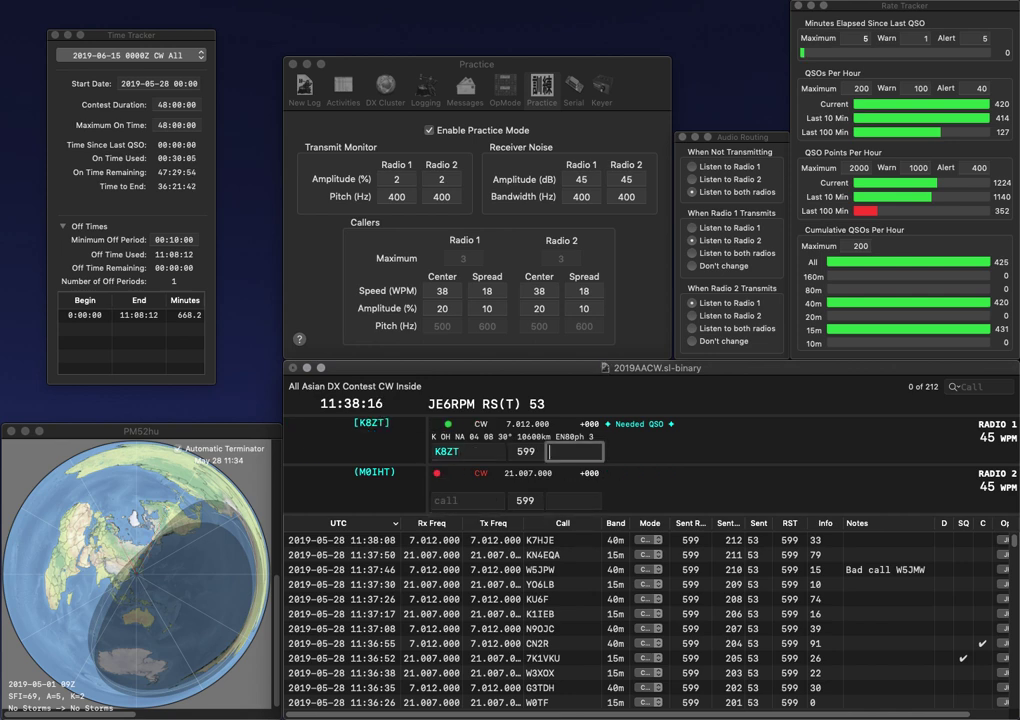
type("82")
key("Return")
type("G4")
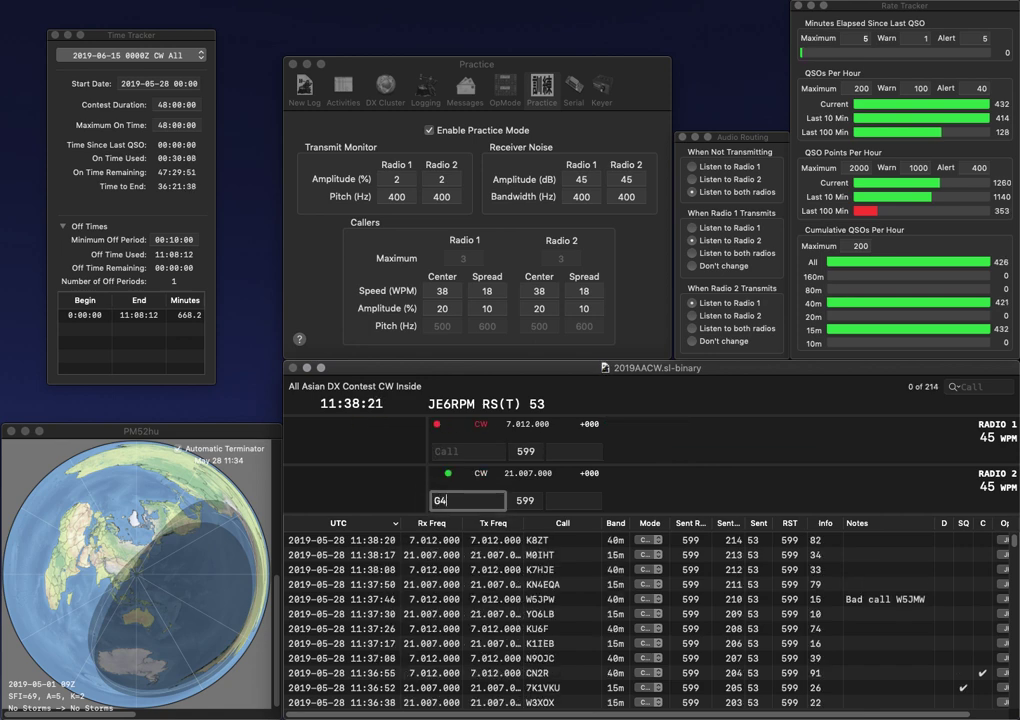
type("VPH")
key("Right")
key("Delete")
type("3")
key("Return")
type("3C/CU")
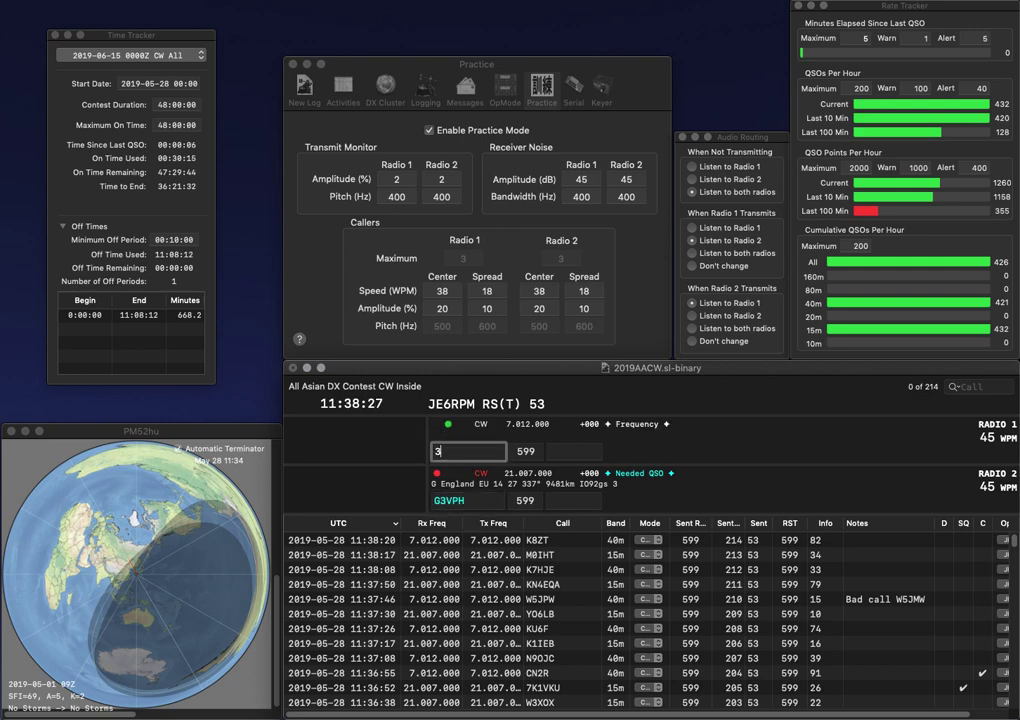
type("M")
key("BackSpace")
key("BackSpace")
type("CUM")
key("super+Left")
type("W")
key("Return")
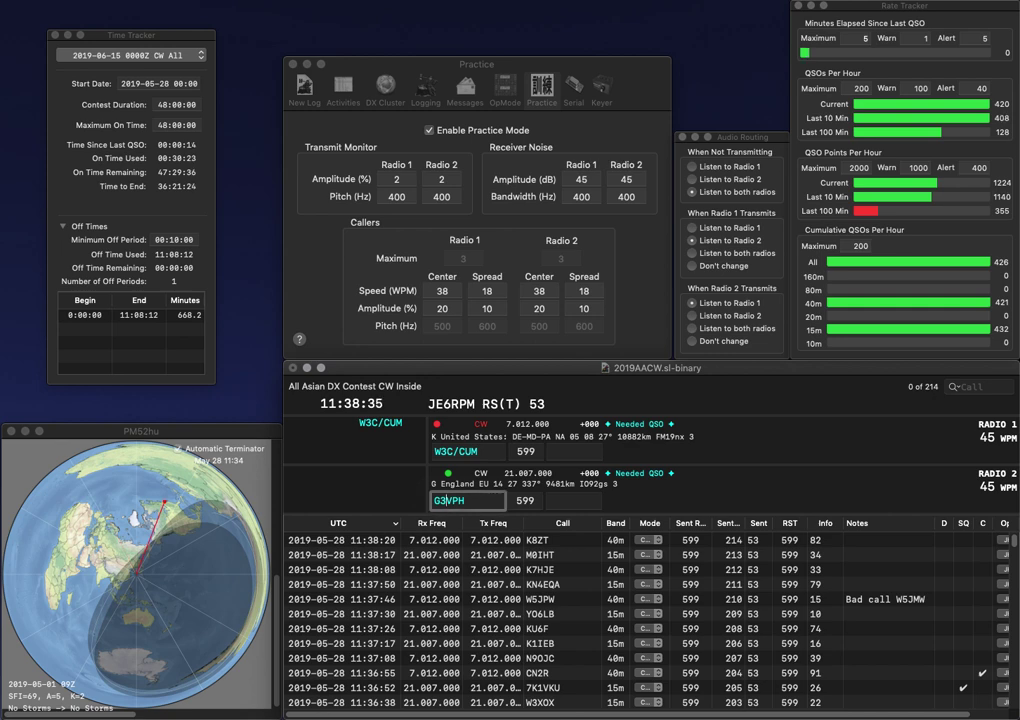
Step: Log W3C/CUM on Radio 1 with received exchange 52
key("Return")
key("space")
type("52")
key("Return")
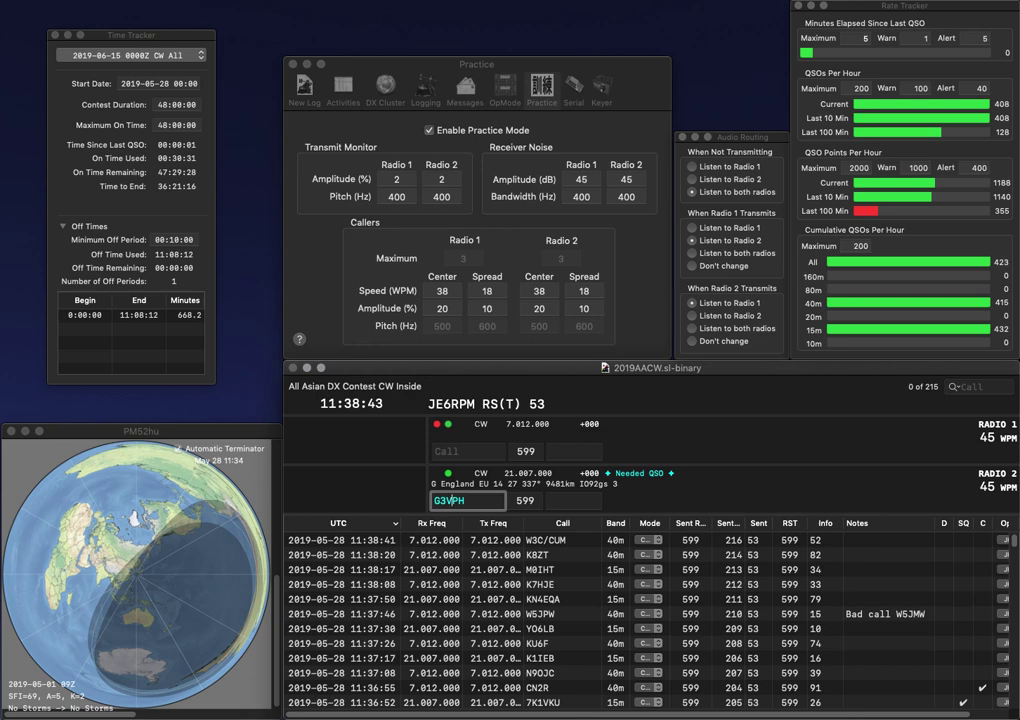
key("BackSpace")
type("S")
key("Return")
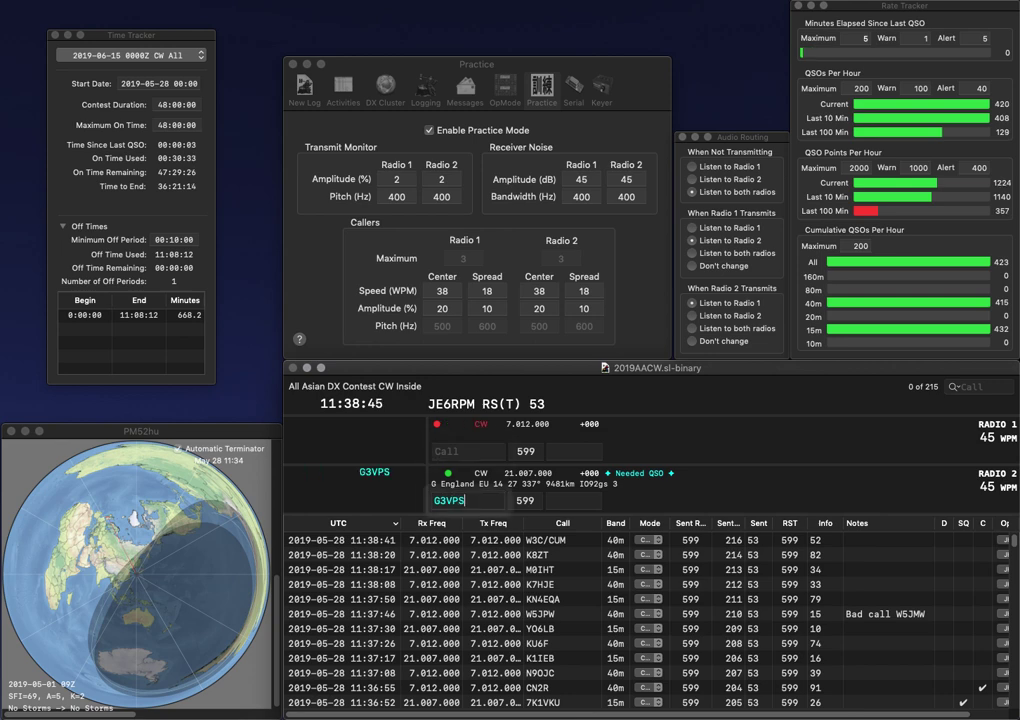
type("8")
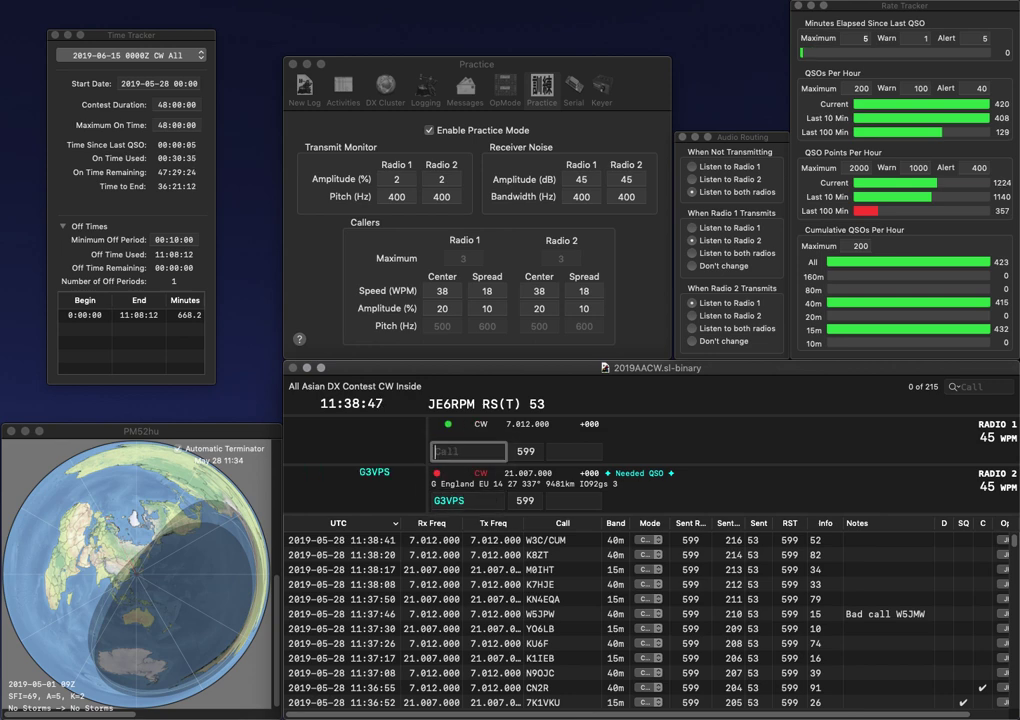
type("Y")
key("Left")
key("Left")
type("AC")
key("Return")
key("space")
type("32")
key("Return")
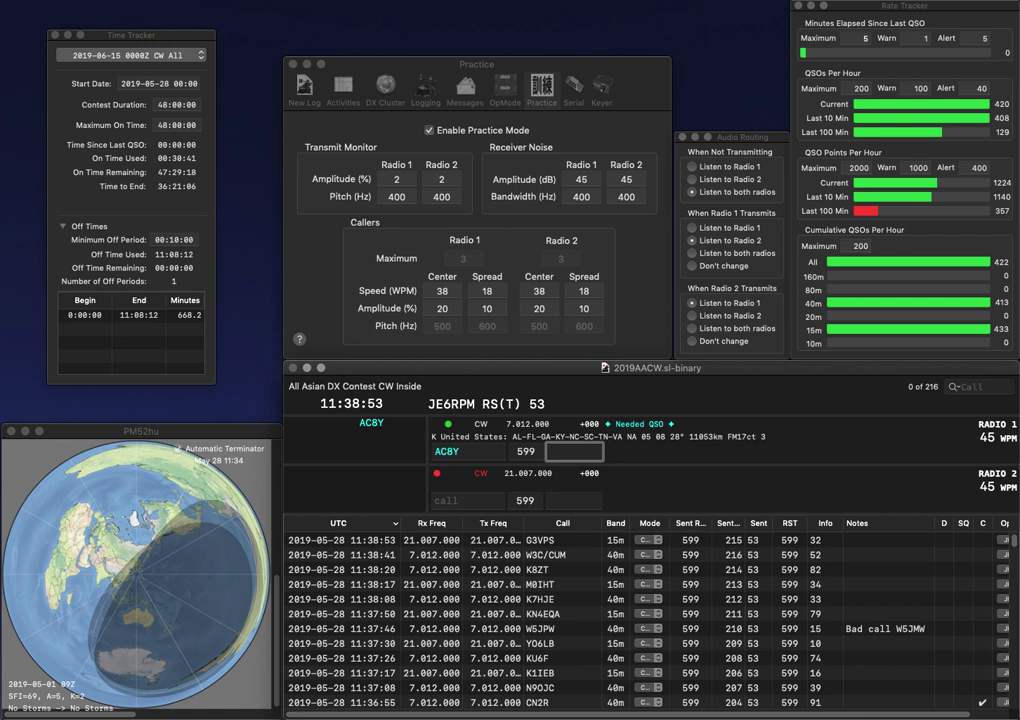
type("11")
key("Return")
type("WA1QZX")
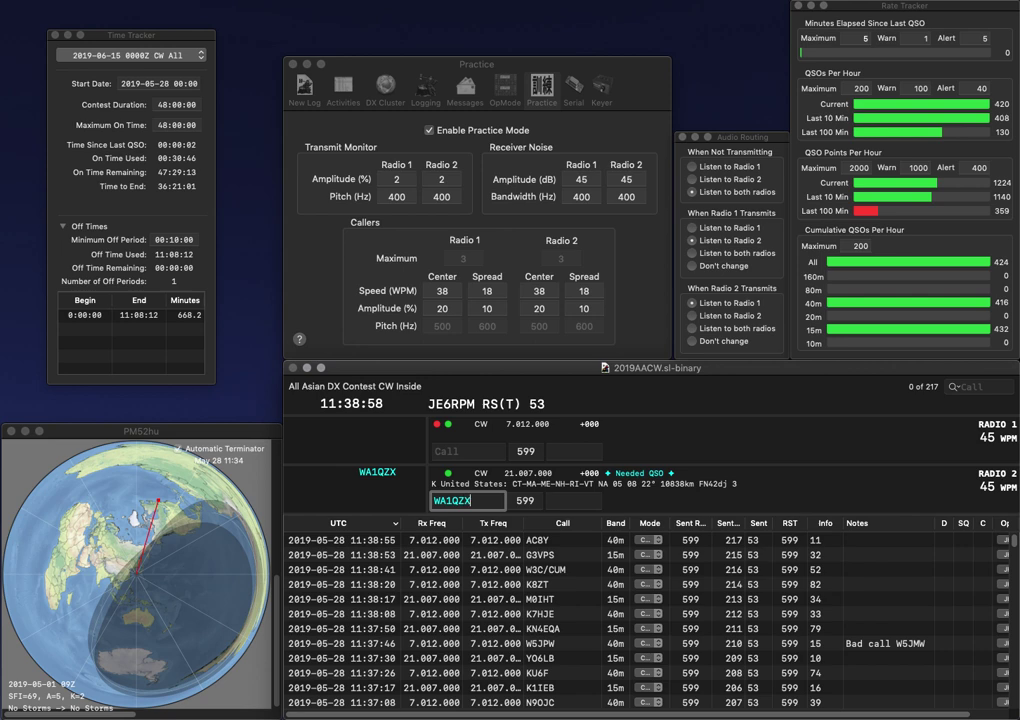
key("Return")
type("P")
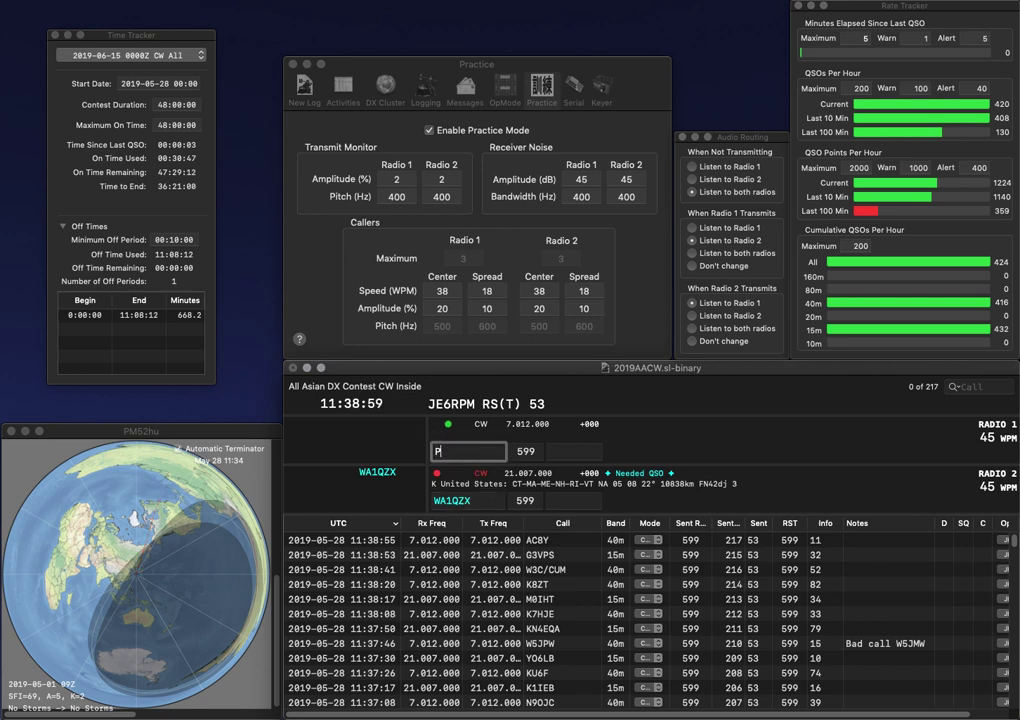
type("Y2OKB")
key("Return")
key("space")
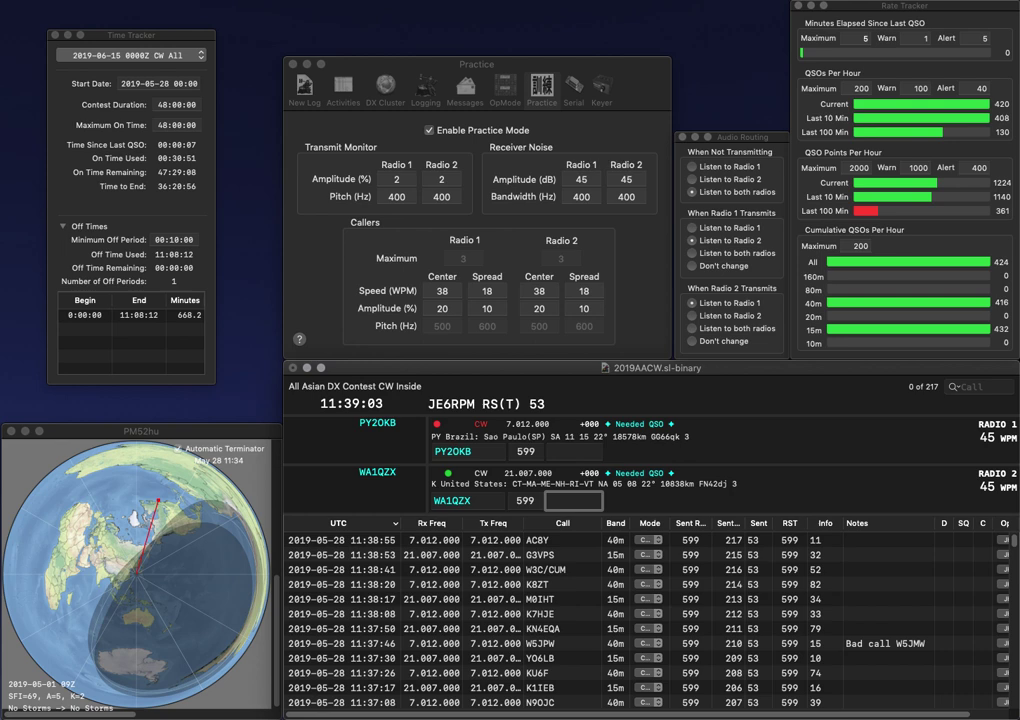
type("37:")
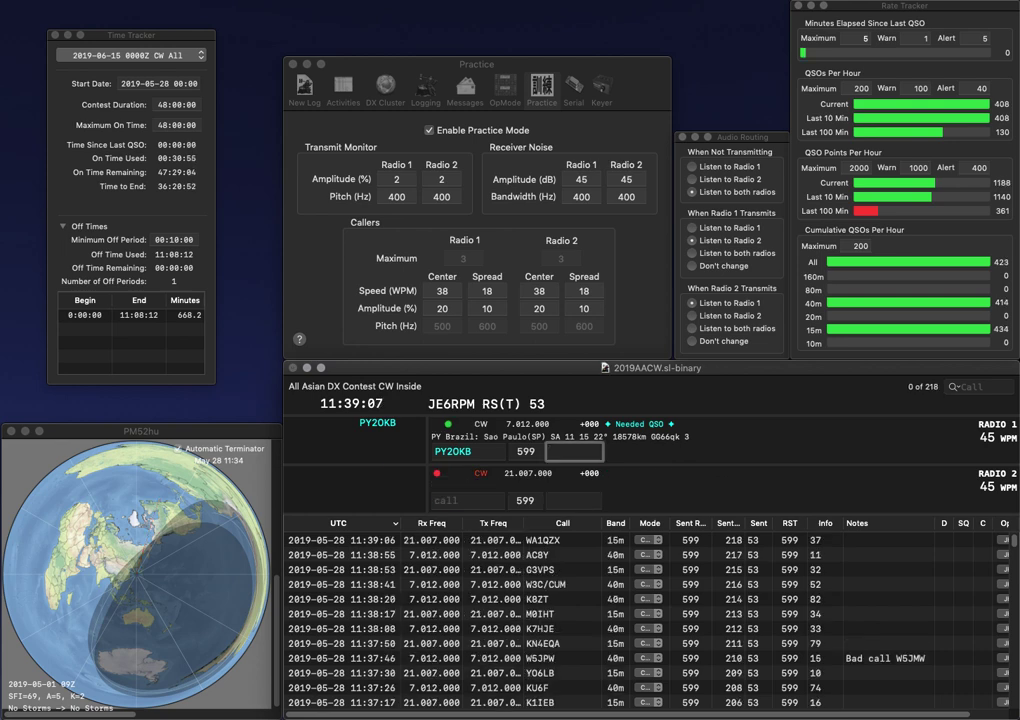
type("58")
key("Return")
Step: Send the partial call SRO on Radio 2 and the call KE0IS on Radio 1
type("SRO")
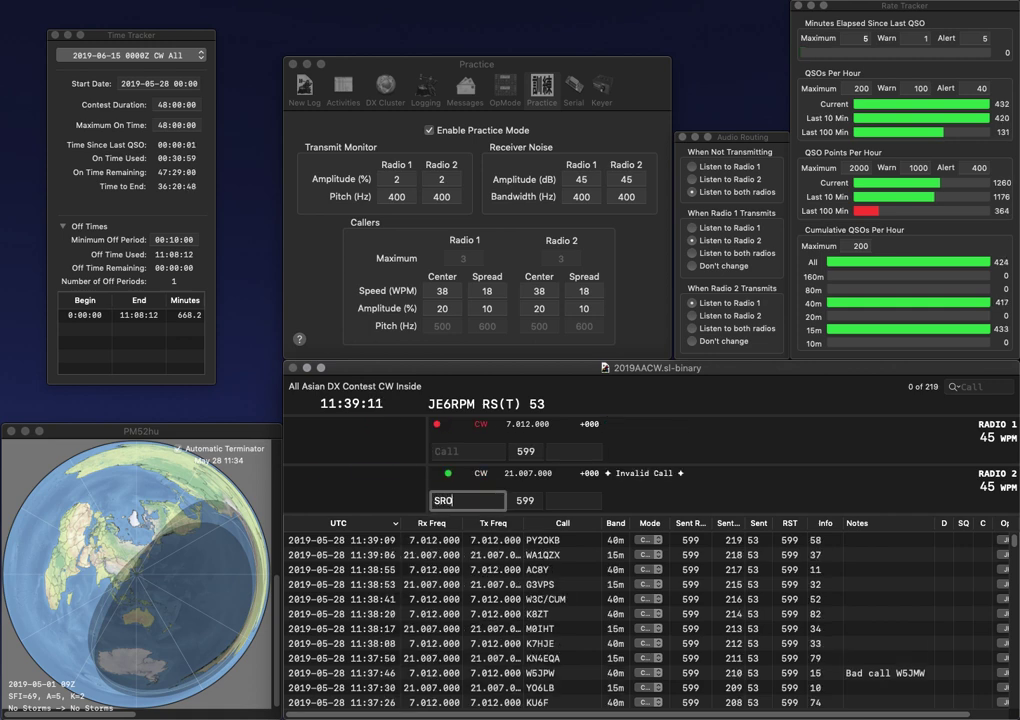
key("Return")
type("KE0IS")
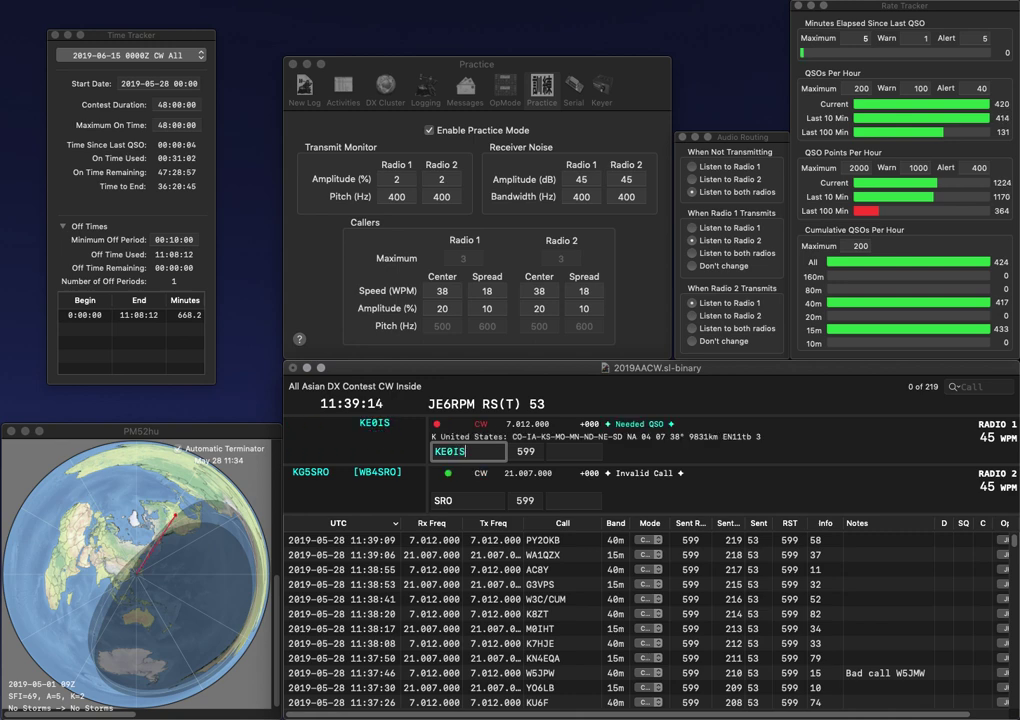
key("Return")
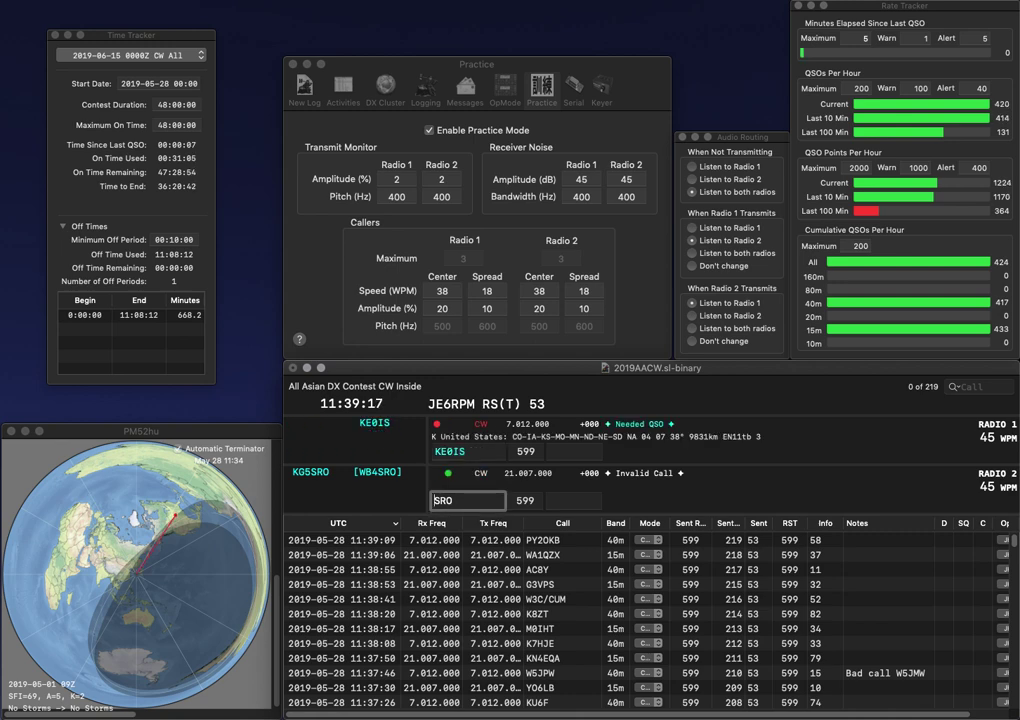
Step: Correct the partial call on Radio 2 to HRO and send it again
key("Delete")
type("H")
key("Return")
Step: Log KE0IS on Radio 1 with received exchange 80
key("space")
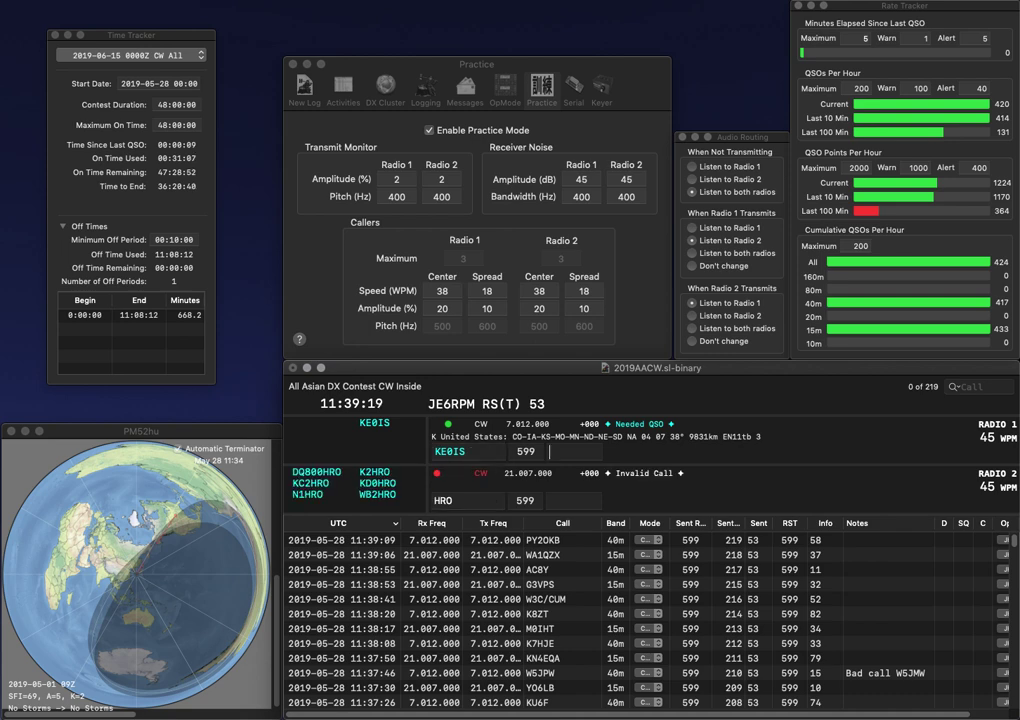
type("80")
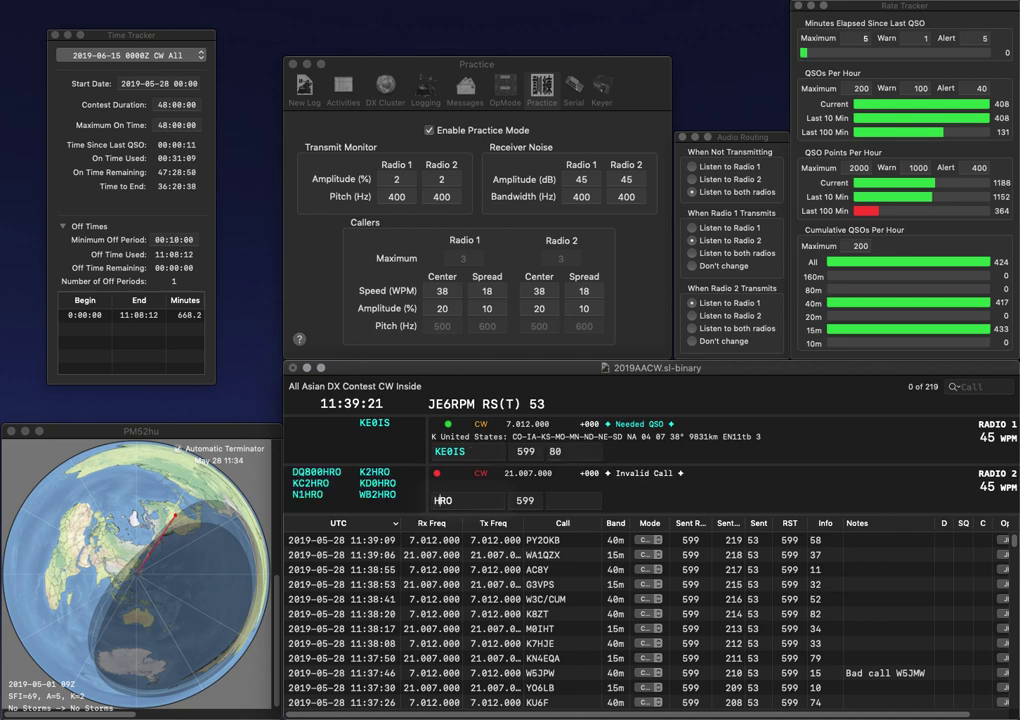
key("Return")
key("Home")
key("Delete")
type("F4")
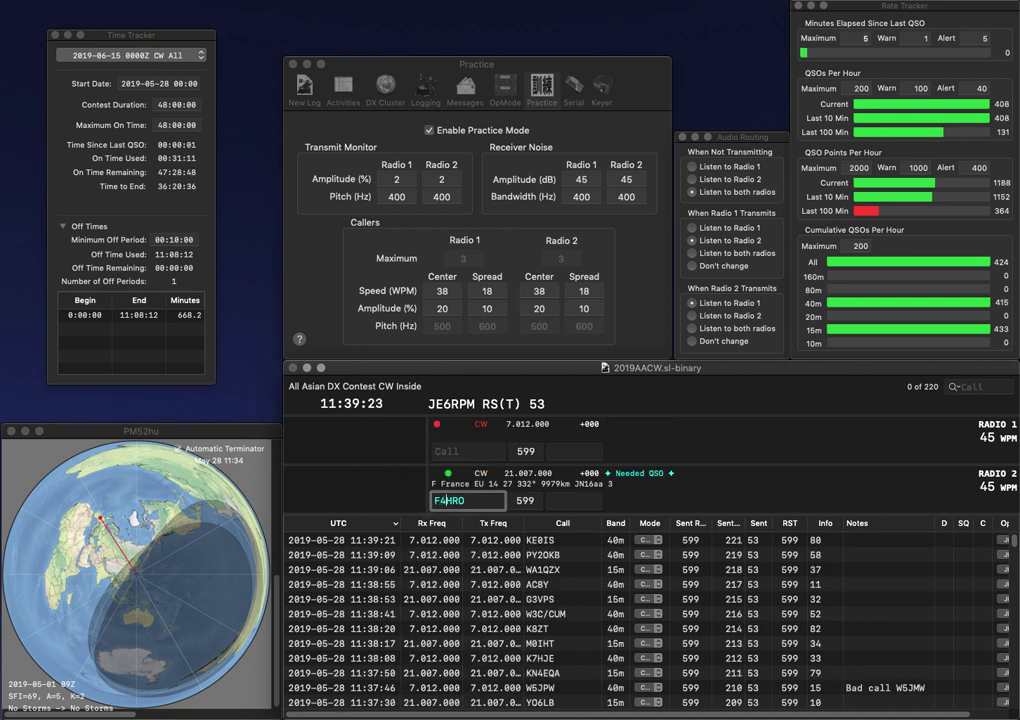
key("Return")
type("W5PD")
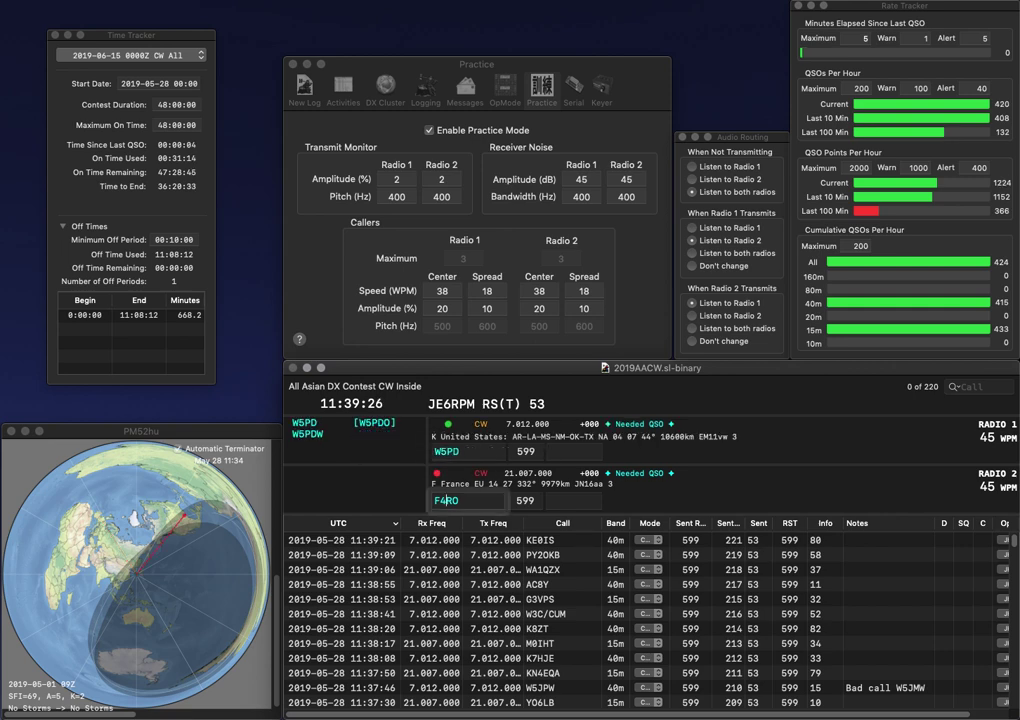
left_click(436, 500)
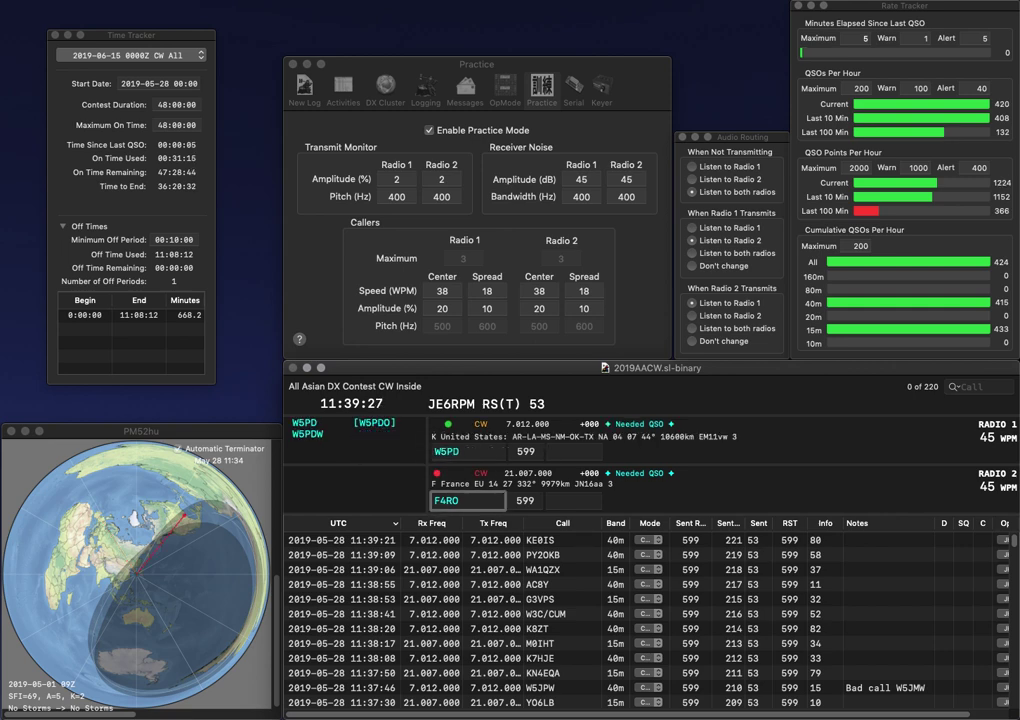
type("F")
key("Delete")
type("L")
key("Return")
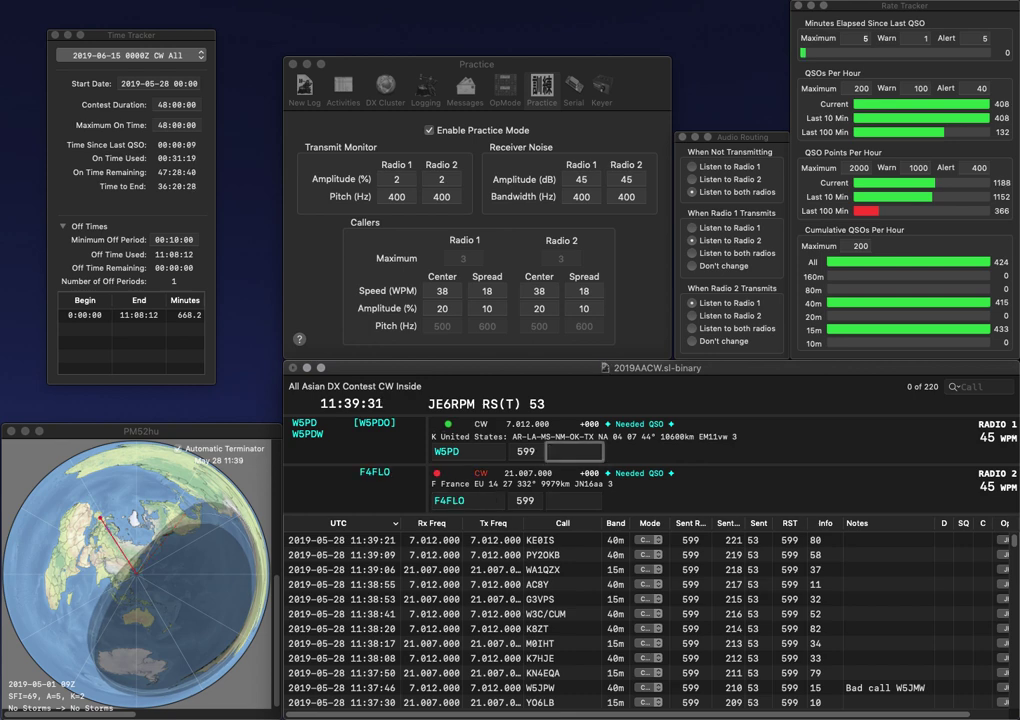
type("64")
key("Return")
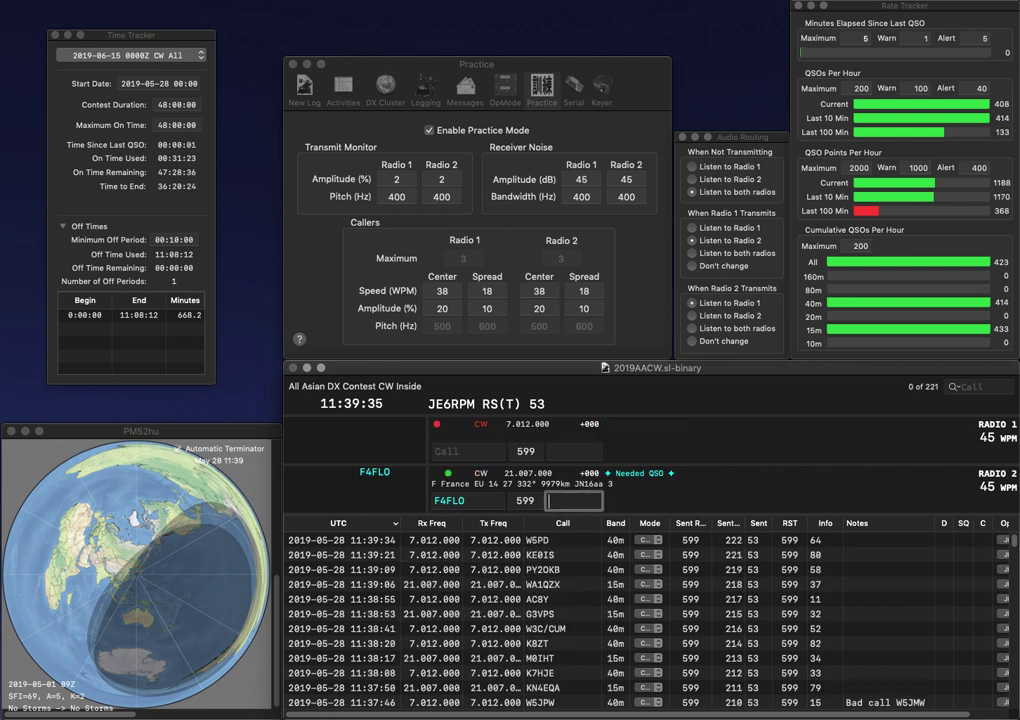
type("72")
key("Return")
type("UT0")
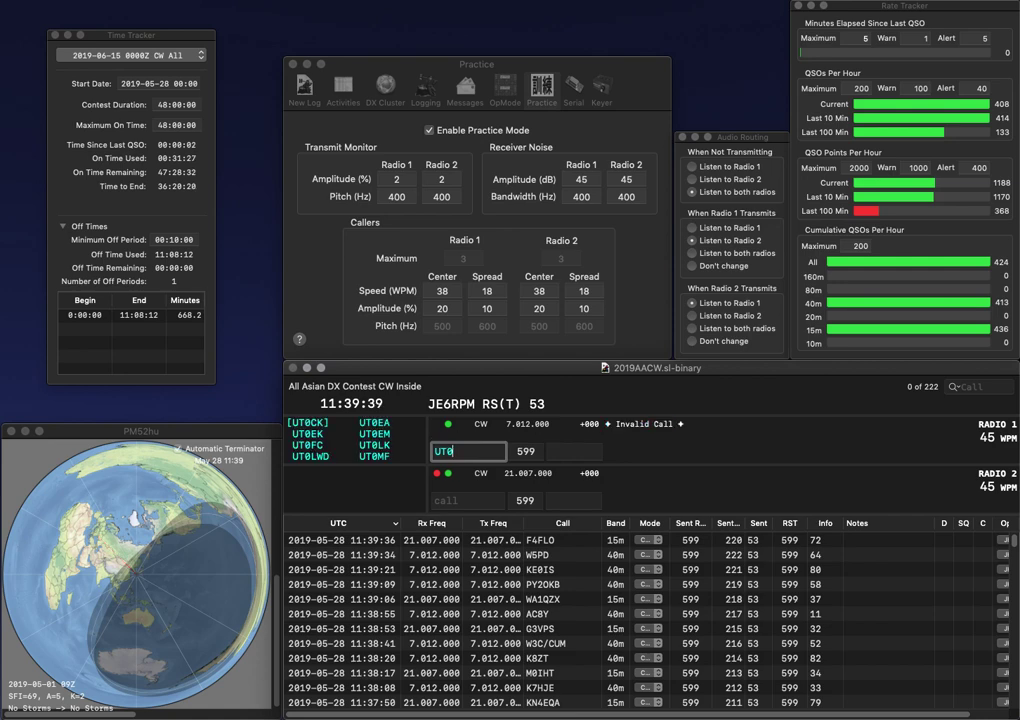
type("NN")
key("Return")
type("P")
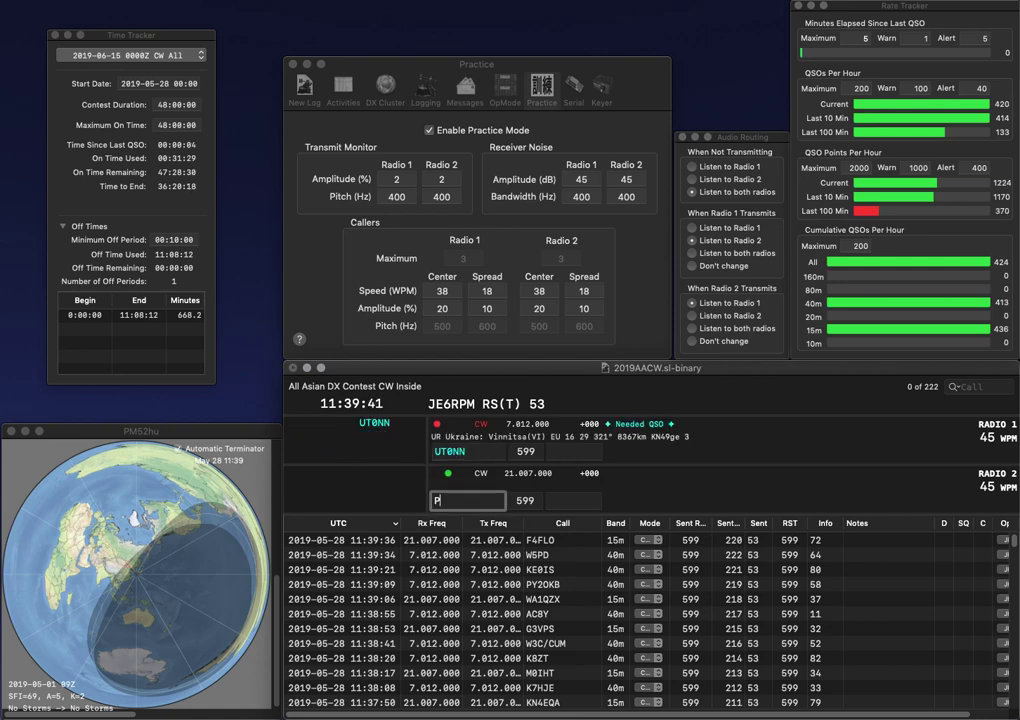
type("W")
key("Return")
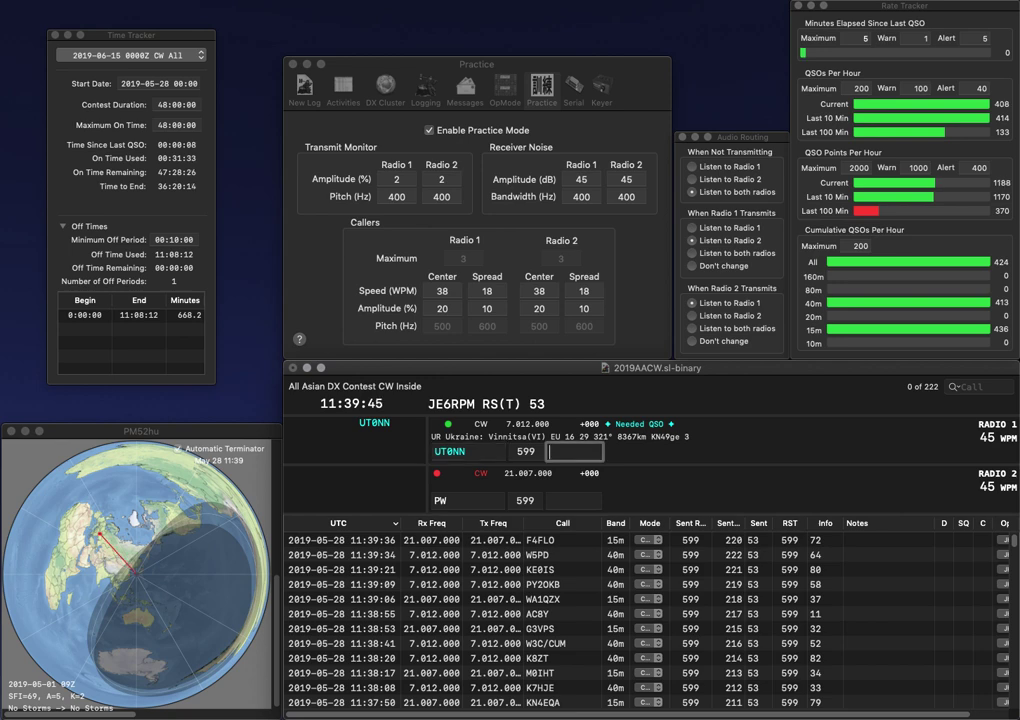
Step: Log UT0NN on Radio 1 with received exchange 15, and complete the Radio 2 call as US7PW and send it
type("15")
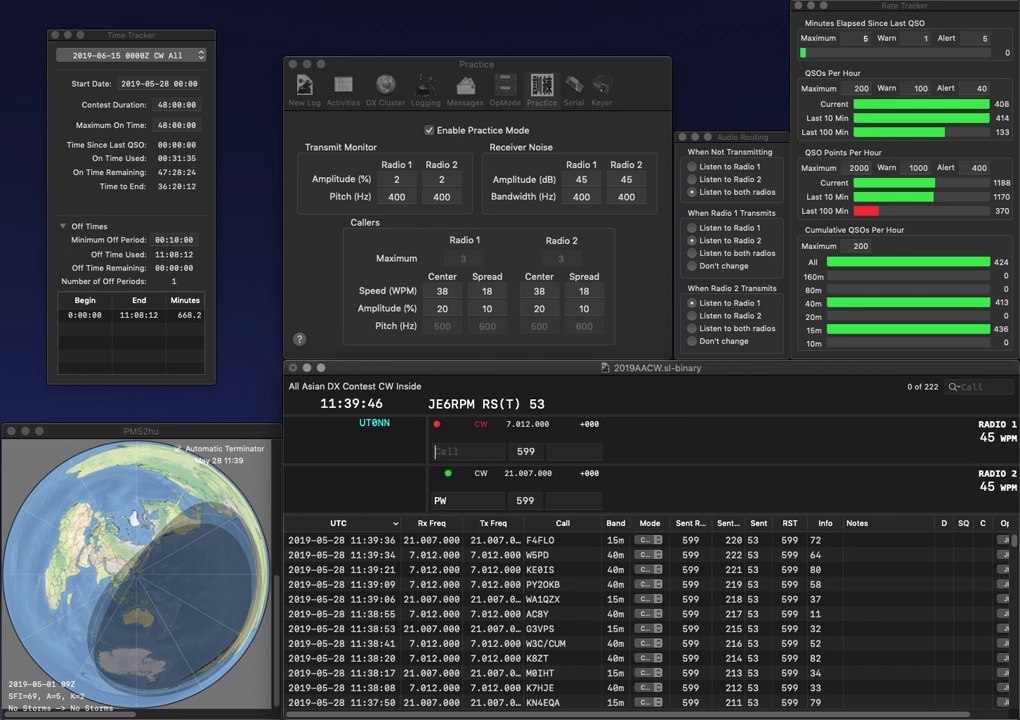
key("Return")
type("7")
key("Left")
type("US")
key("Return")
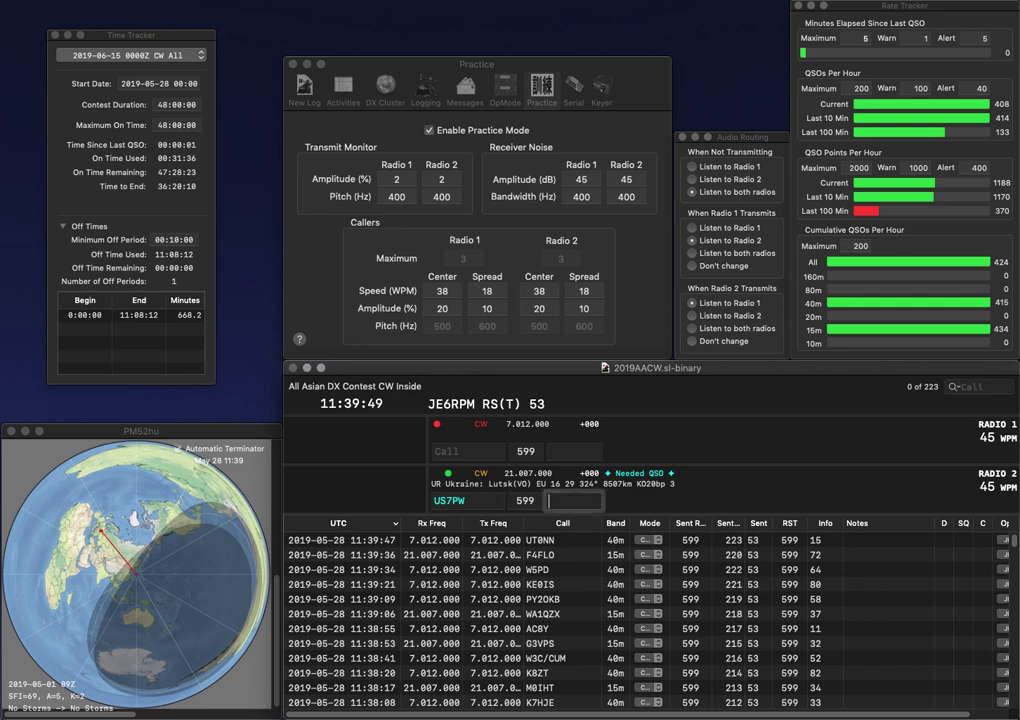
Step: Enter the call W4PDX on Radio 1 and send it
type("W4")
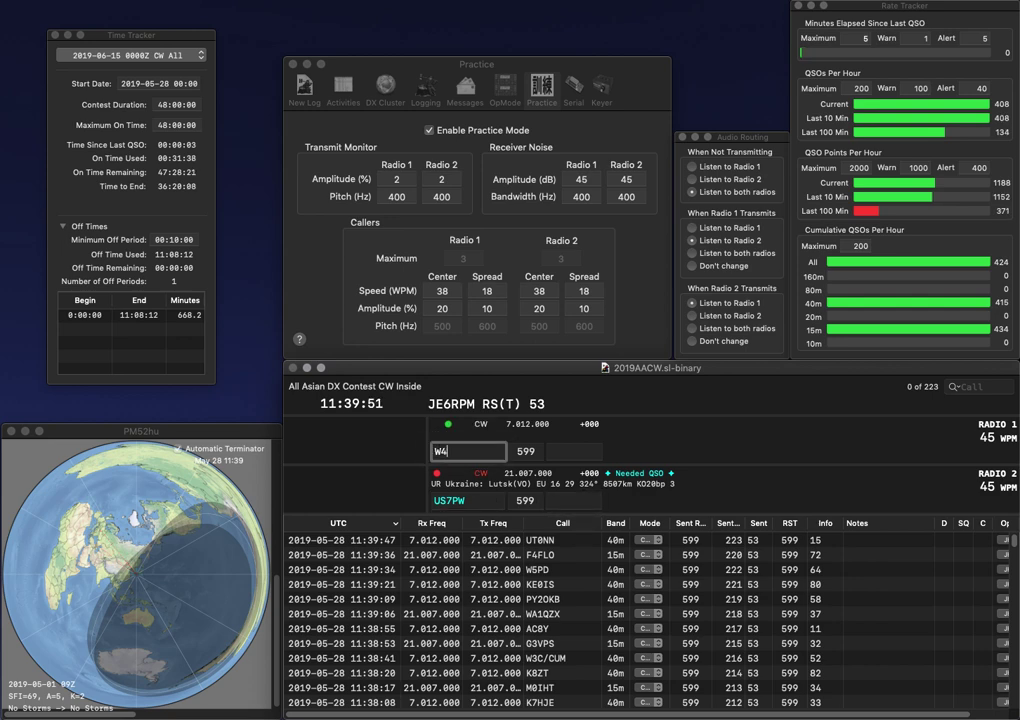
type("PDX")
key("Return")
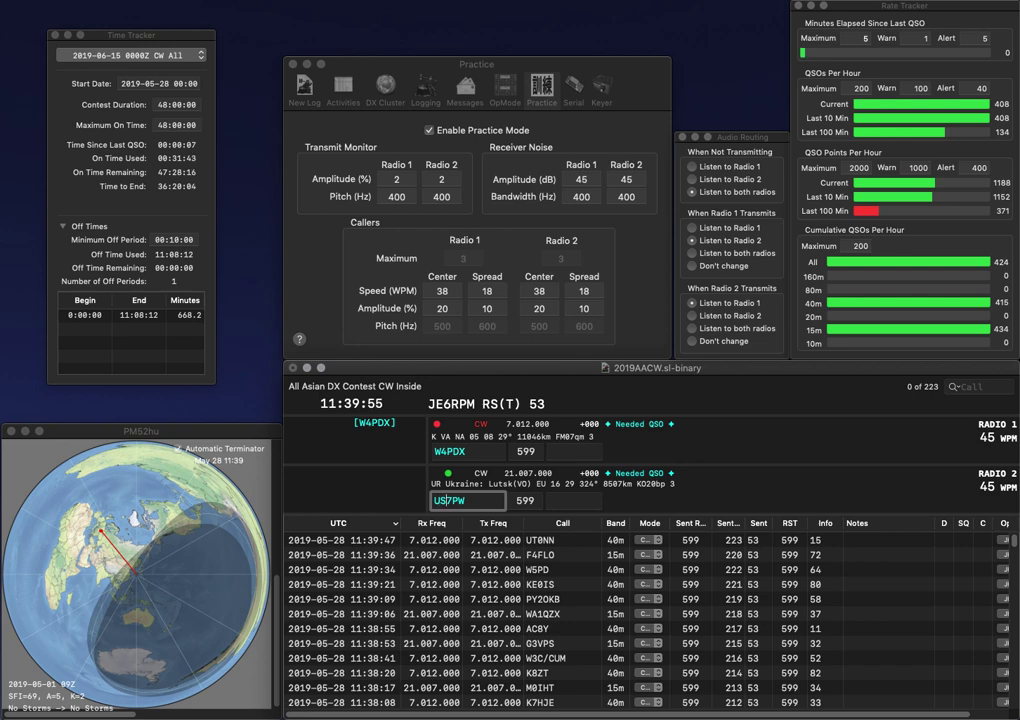
key("BackSpace")
key("BackSpace")
type("WW")
key("Return")
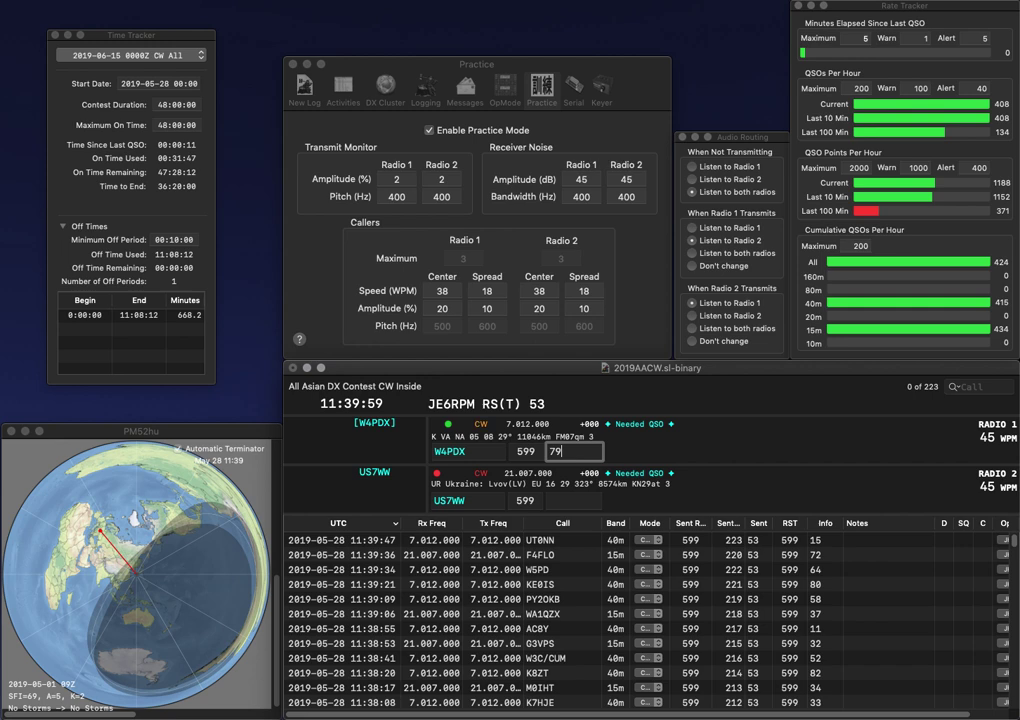
type("79")
key("Return")
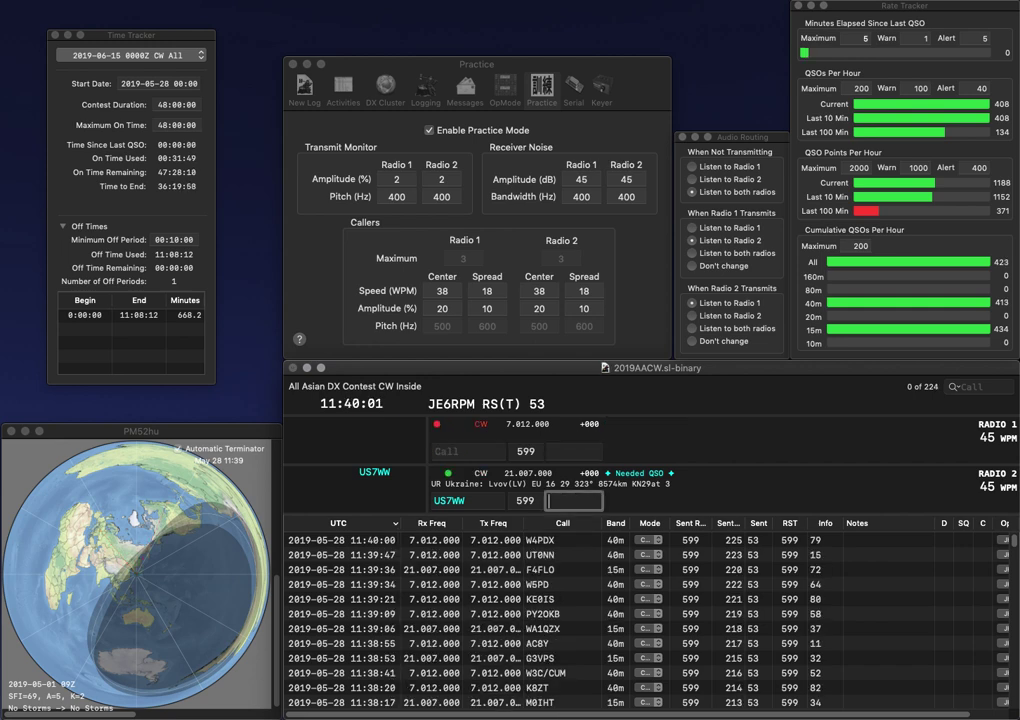
type("0")
key("Return")
type("K")
key("BackSpace")
type("9A6IND")
key("Return")
type("JA9")
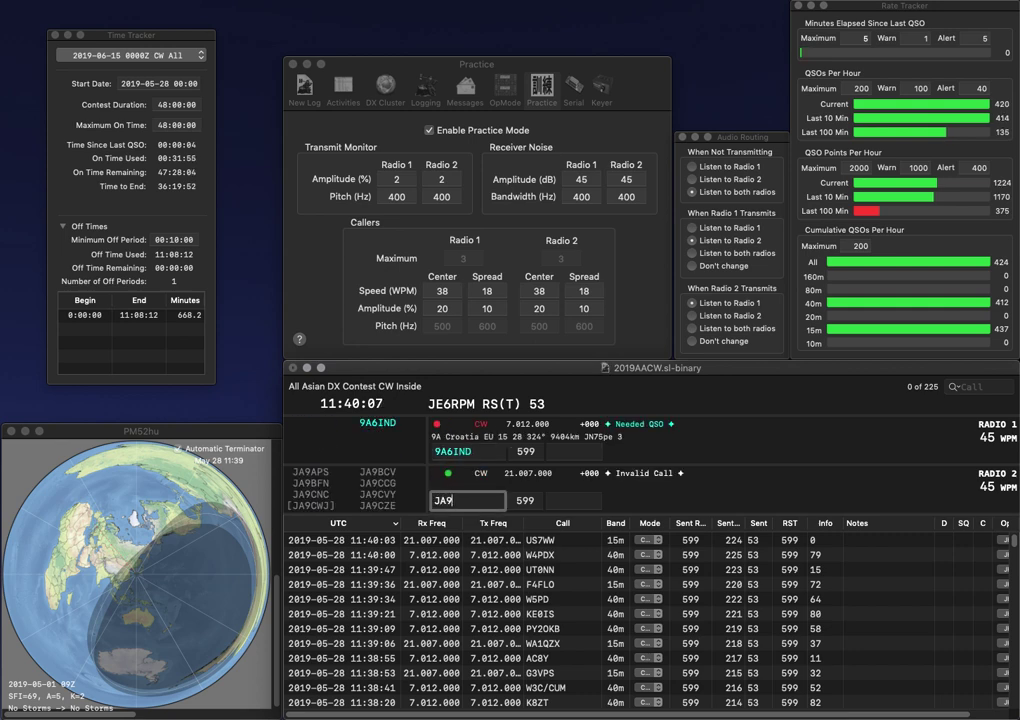
type("FAI")
key("Return")
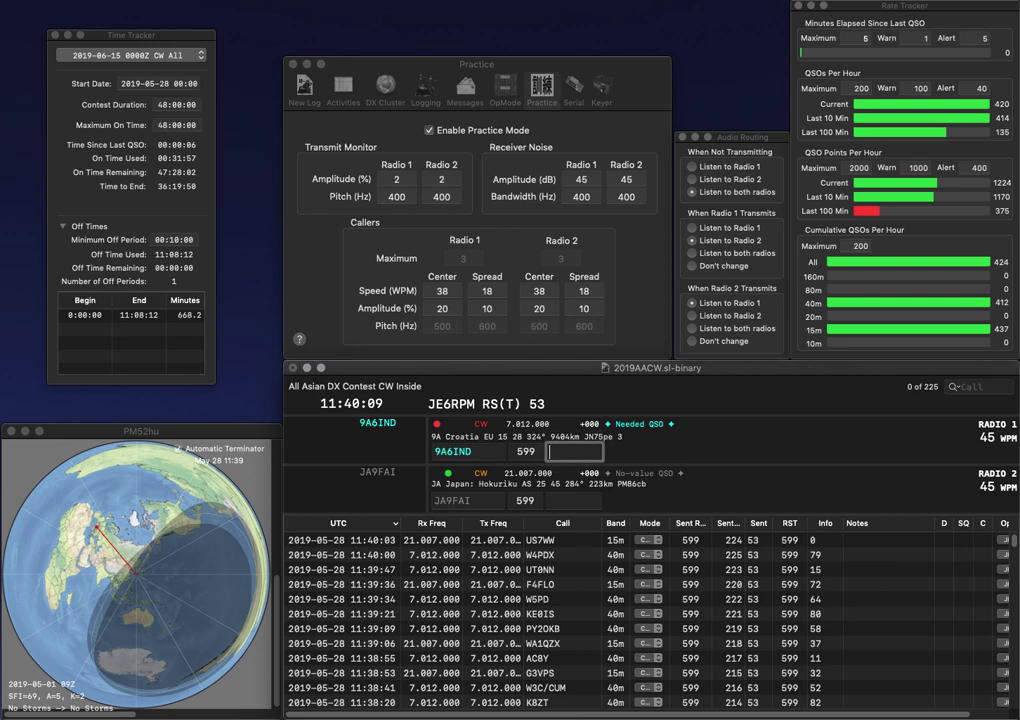
type("4")
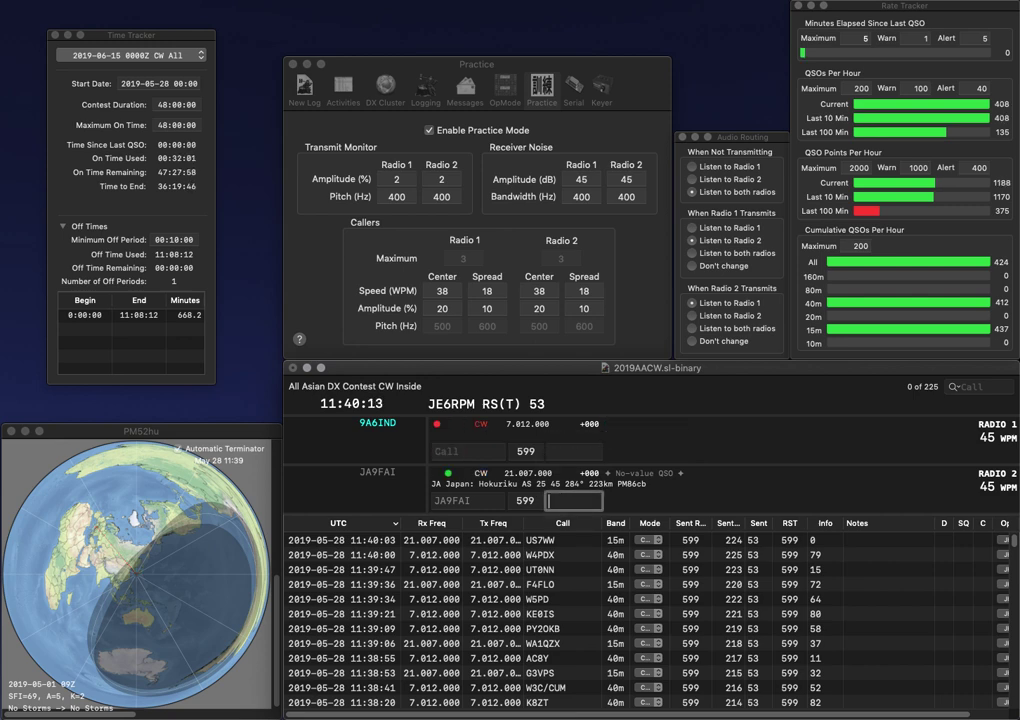
key("Return")
Step: Log JA9FAI on Radio 2 with received exchange 88, and send the partial call PG on Radio 1
type("88")
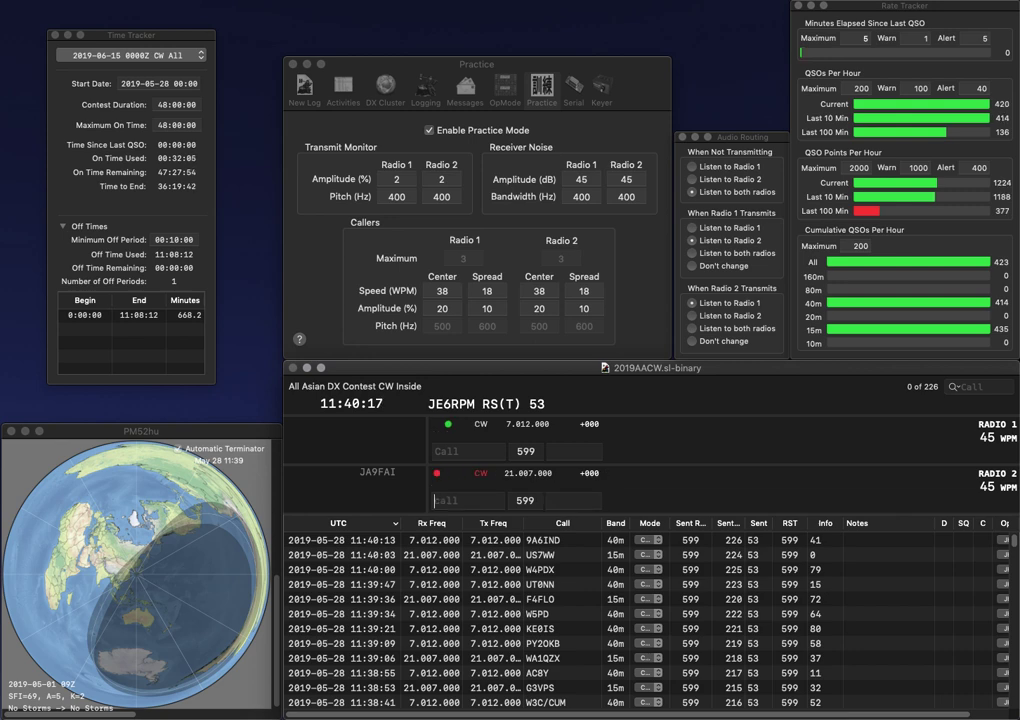
key("Return")
key("Return")
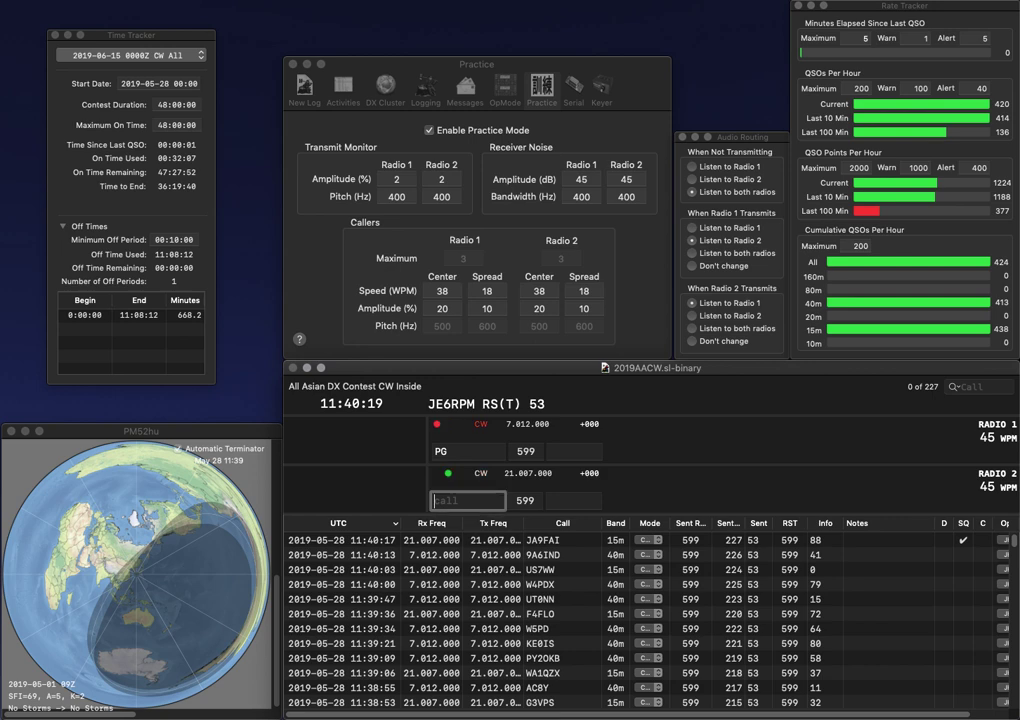
Step: Send the partial call MXL on Radio 2, and complete the Radio 1 call as AC9PG and send it
type("MXL")
key("Return")
key("Return")
key("Return")
type("AC9")
key("backslash")
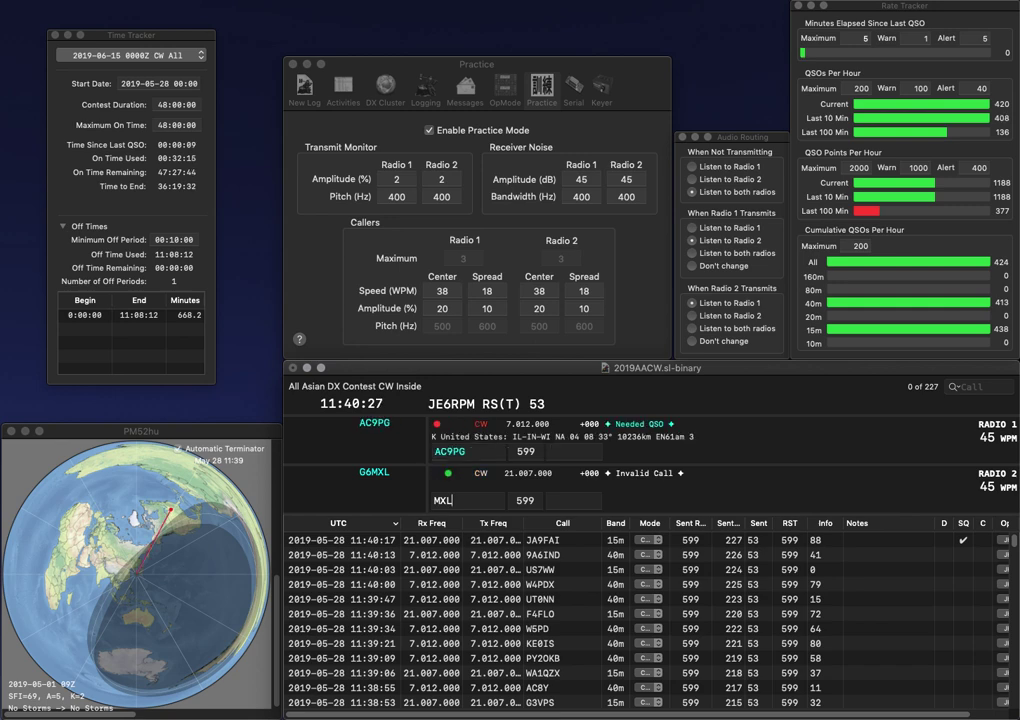
Step: Complete the Radio 2 call as G6MXL and send it, and log AC9PG on Radio 1 with received exchange 89
type("G6")
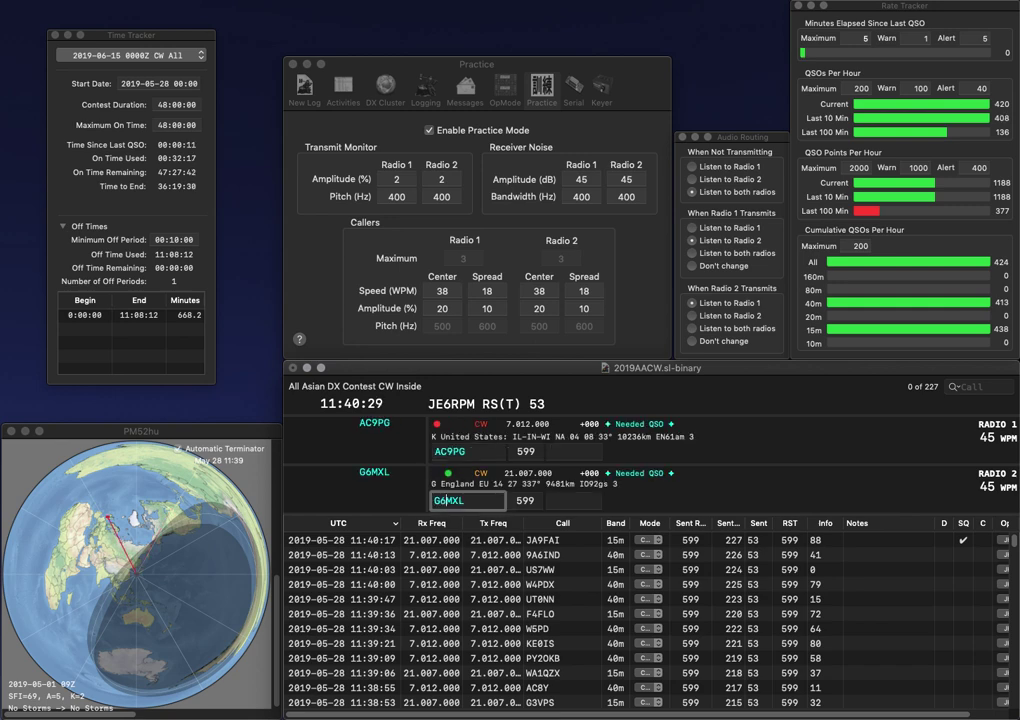
key("backslash")
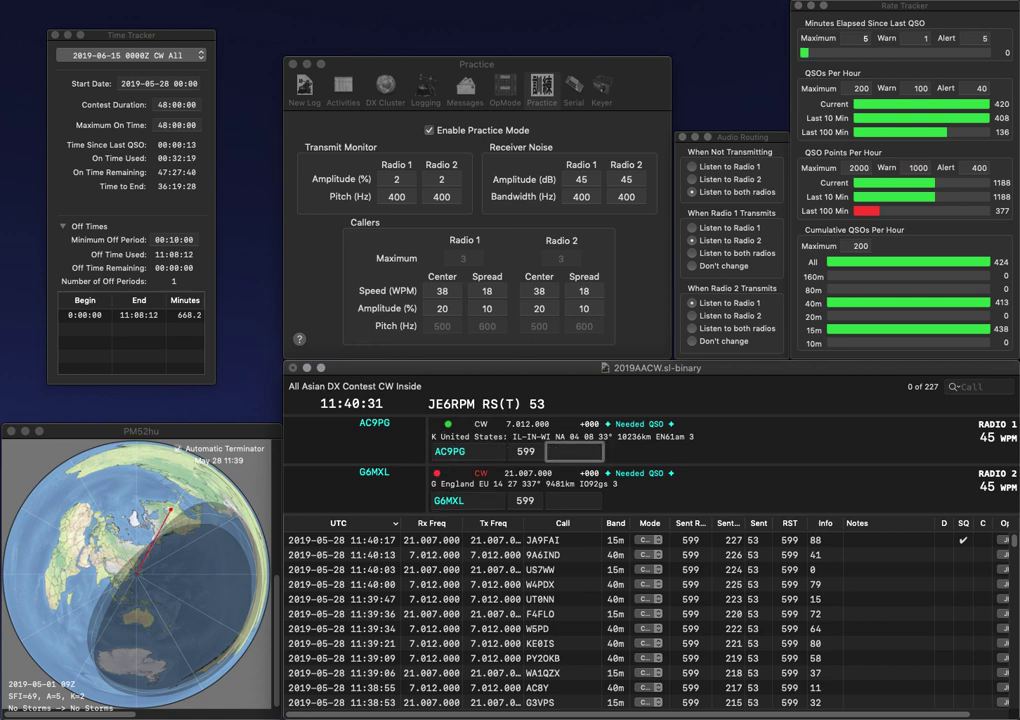
type("89")
key("Return")
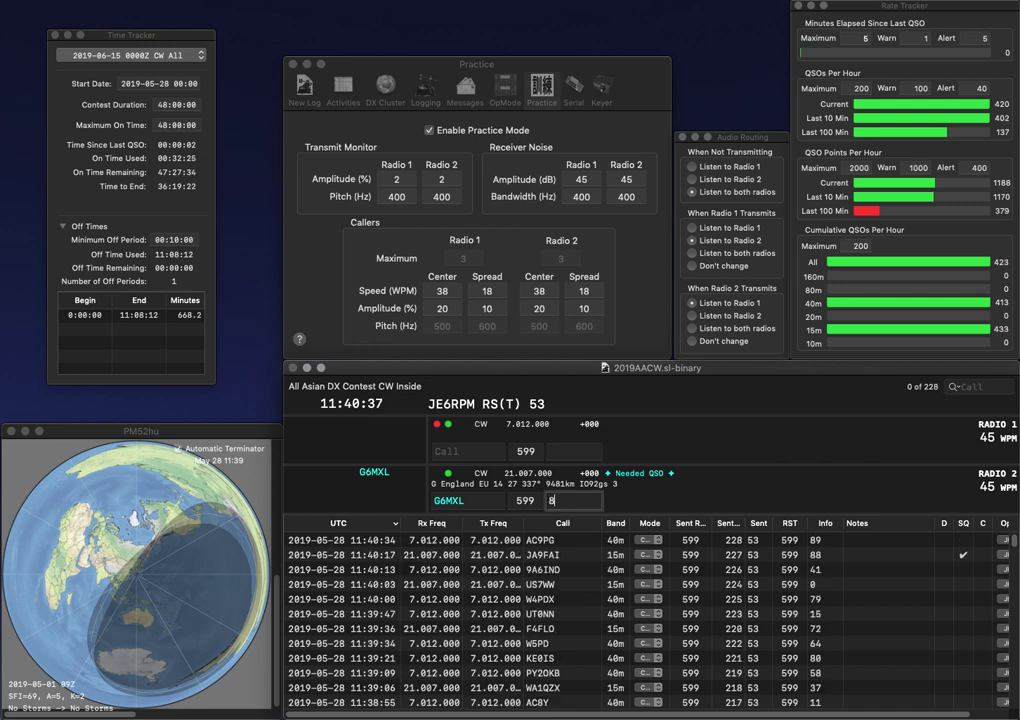
type("6")
key("Return")
type("K2FI")
key("Return")
type("K")
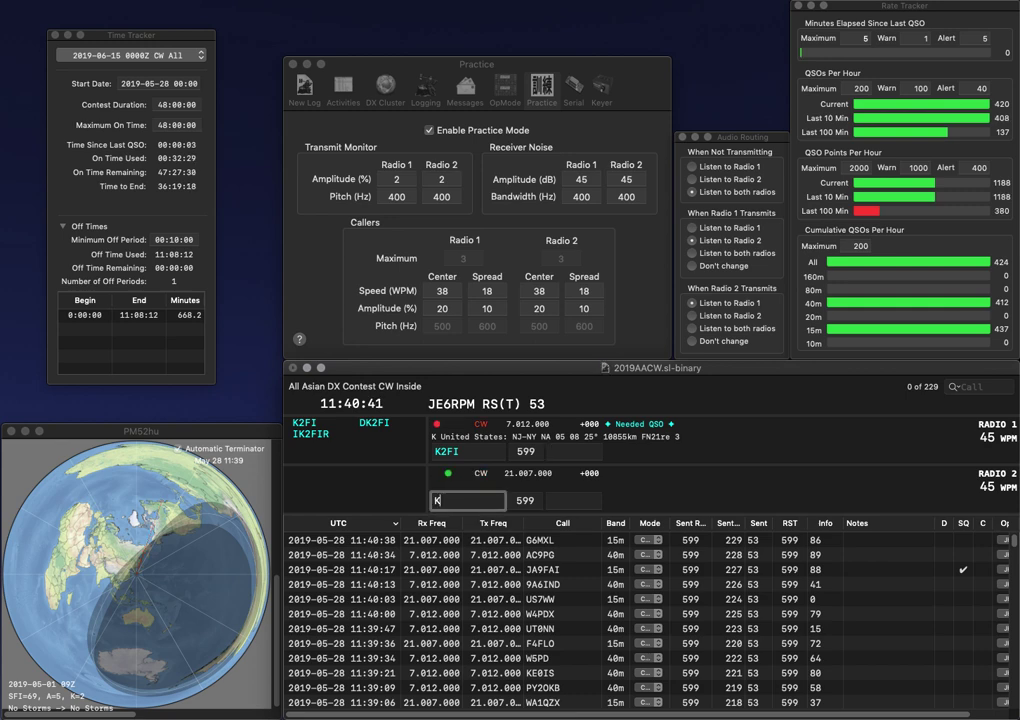
type("9EGS")
key("Return")
type("53")
key("Return")
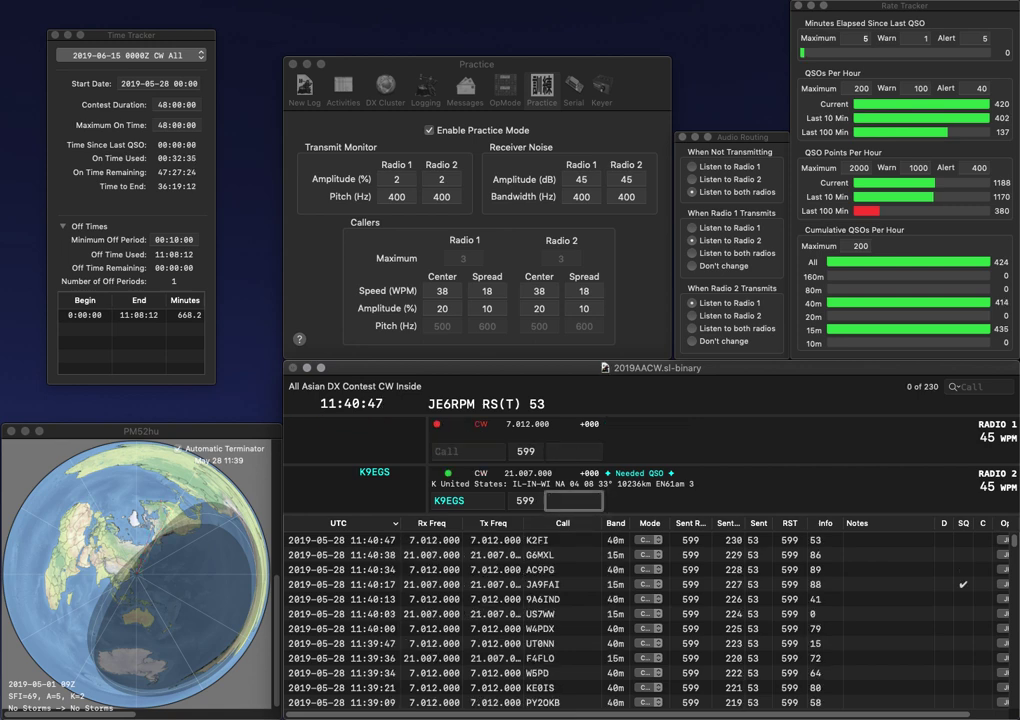
type("59")
key("Return")
type("DL3BZ")
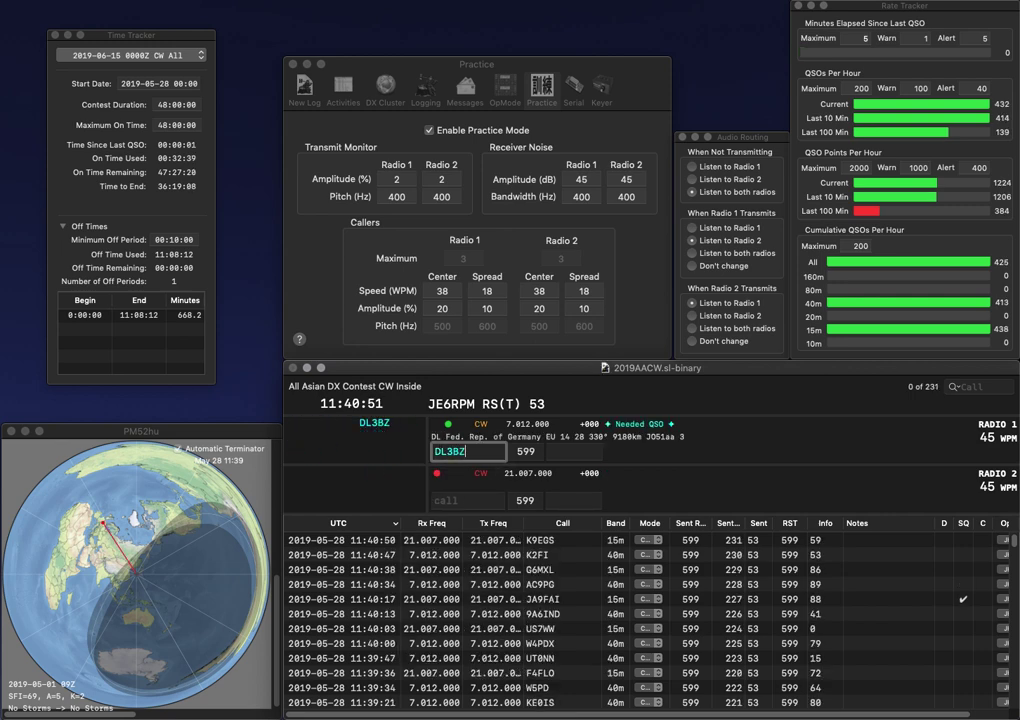
key("Return")
type("PY2TLB")
key("BackSpace")
type("D")
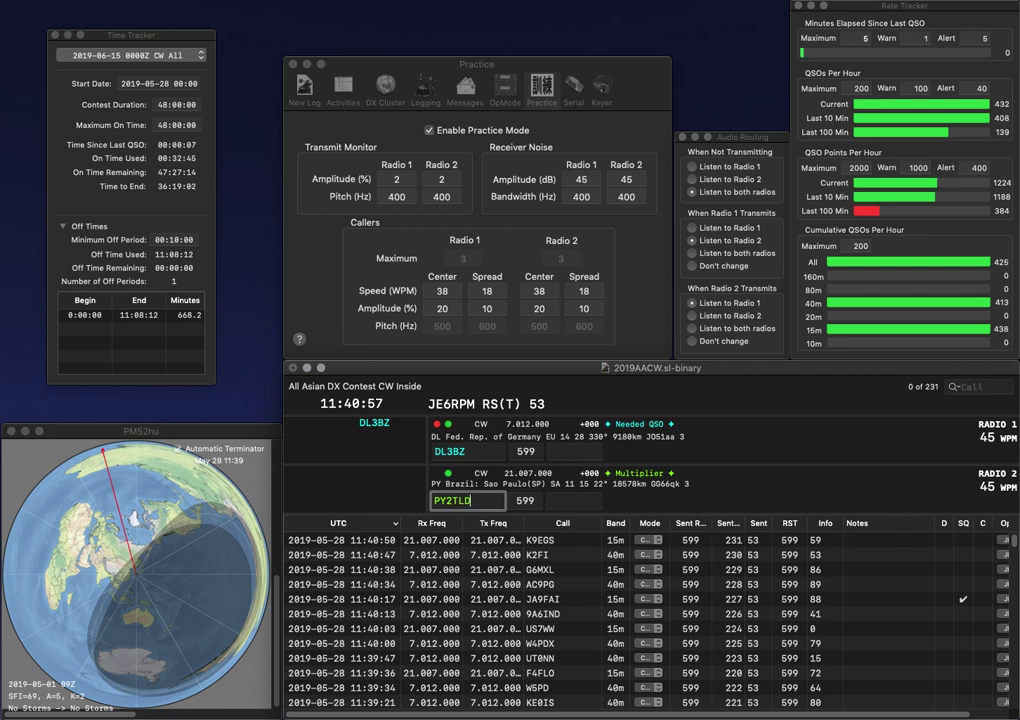
key("Up")
key("Down")
key("Return")
key("Return")
key("BackSpace")
type("B")
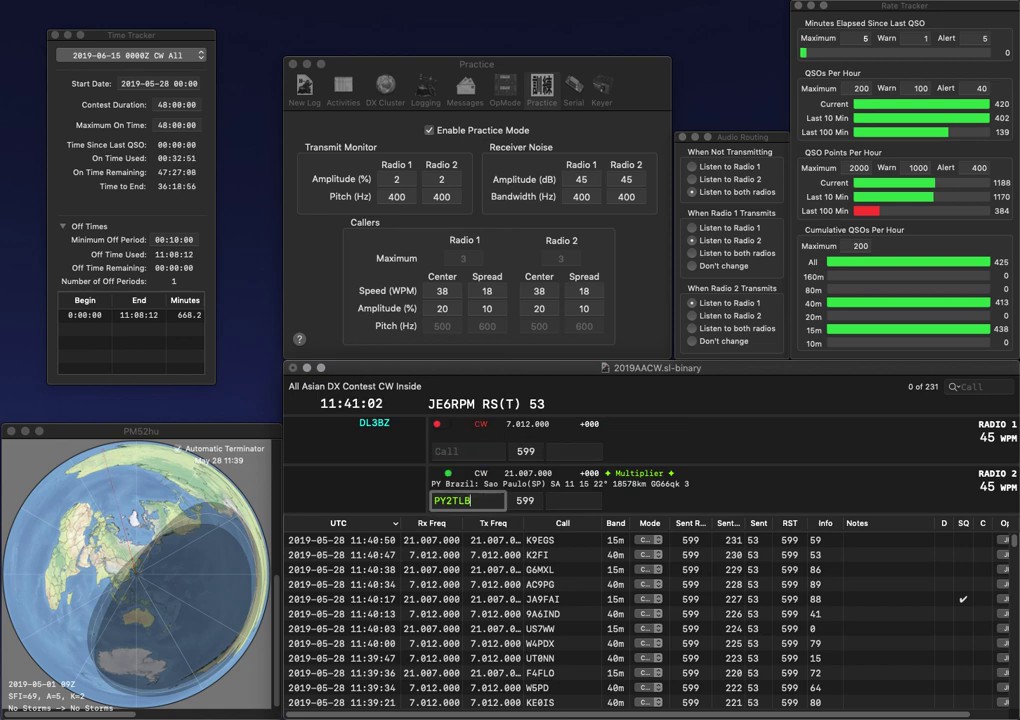
key("Left")
key("Left")
key("Left")
key("BackSpace")
type("3")
key("BackSpace")
type("2TR")
key("Return")
type("8F")
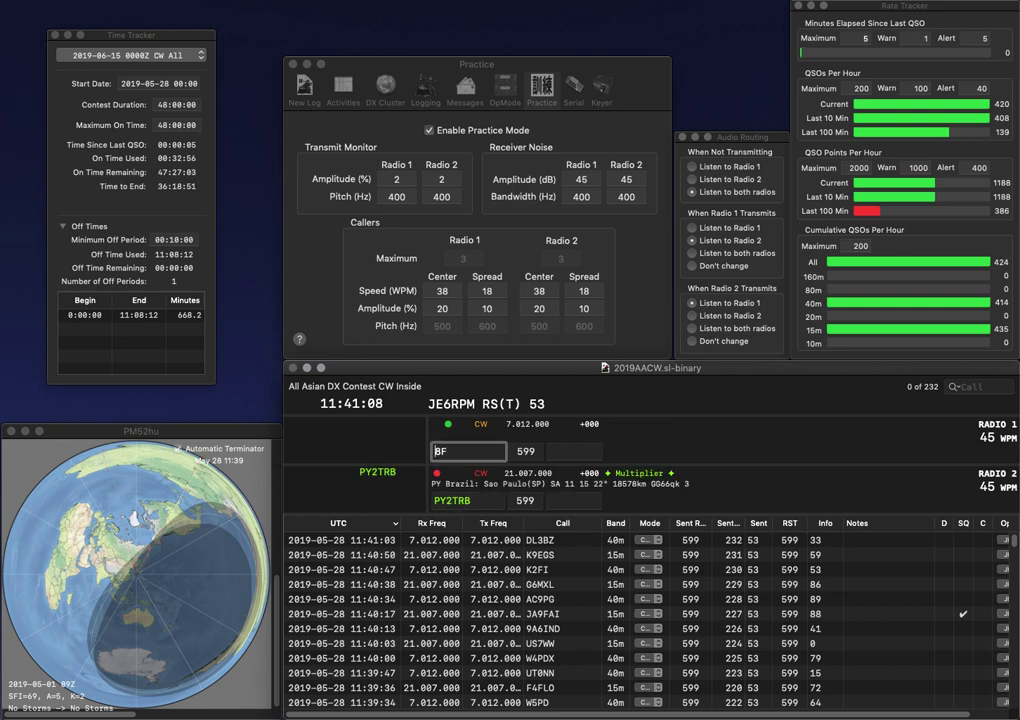
key("Down")
key("space")
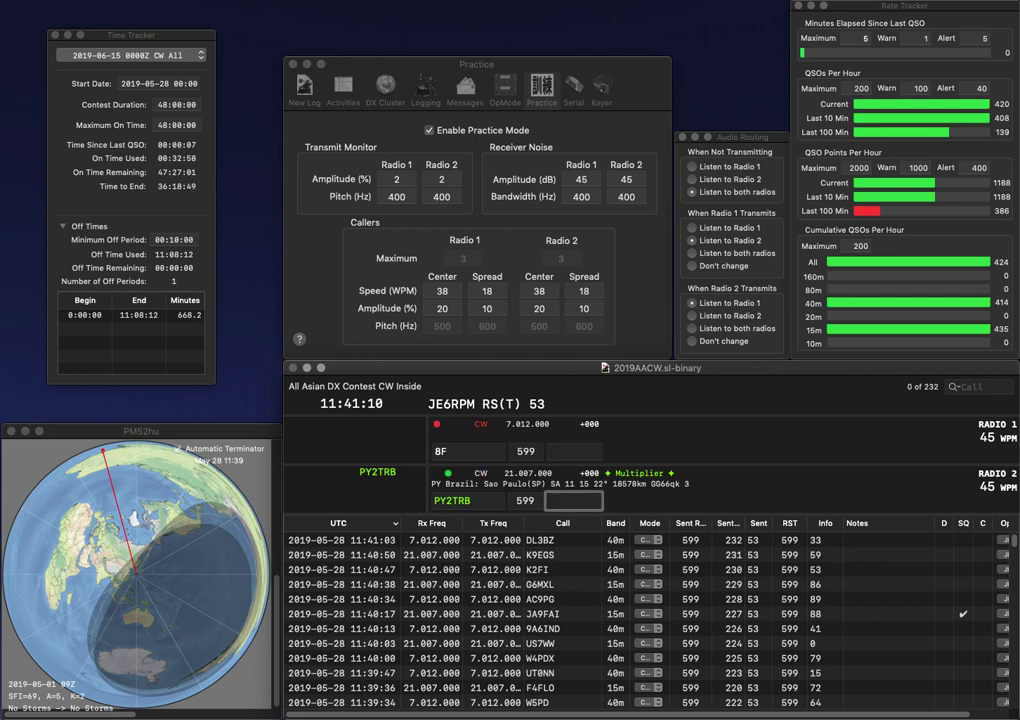
type("0")
key("Return")
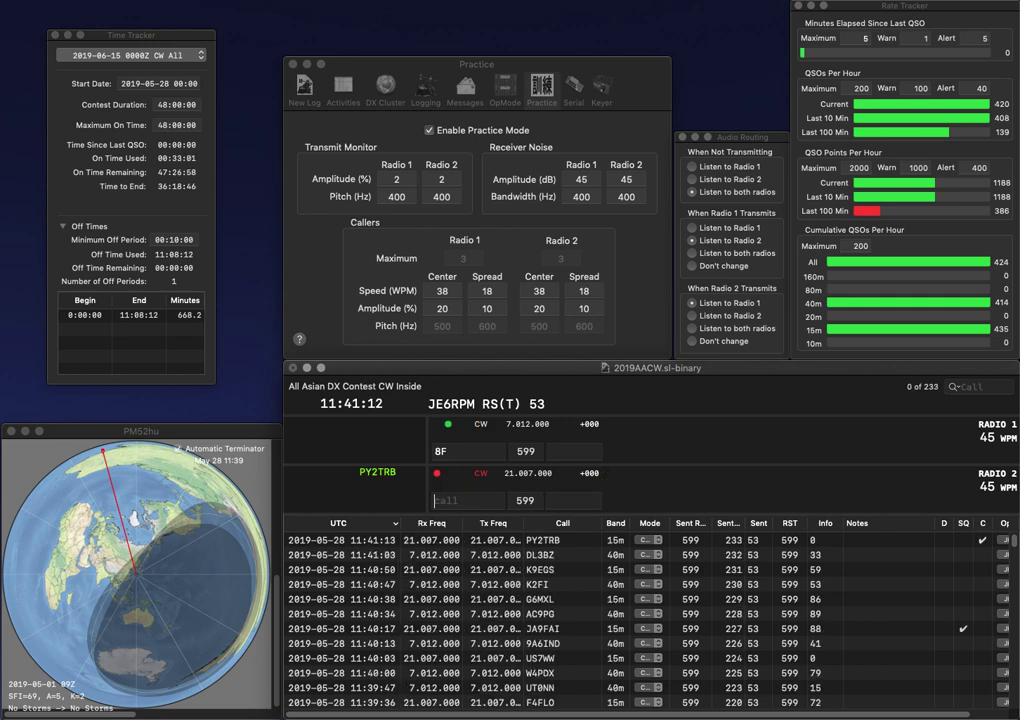
Step: Complete the Radio 1 call as EF8F and send it, and send the call W5JE on Radio 2
type("EF")
key("Return")
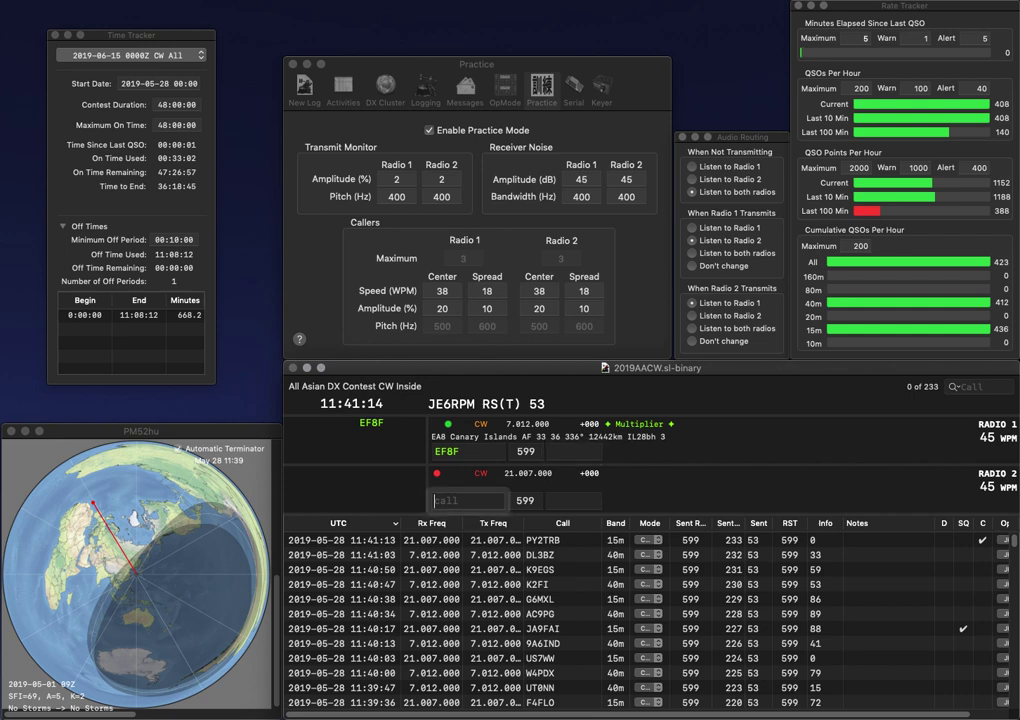
type("W5JE")
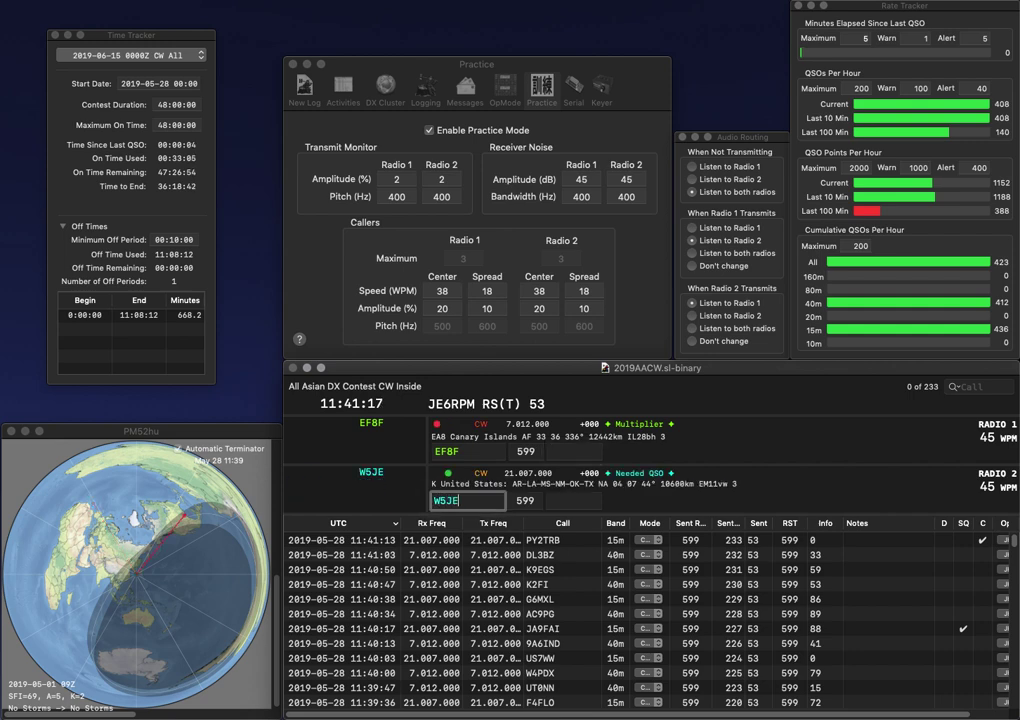
key("Return")
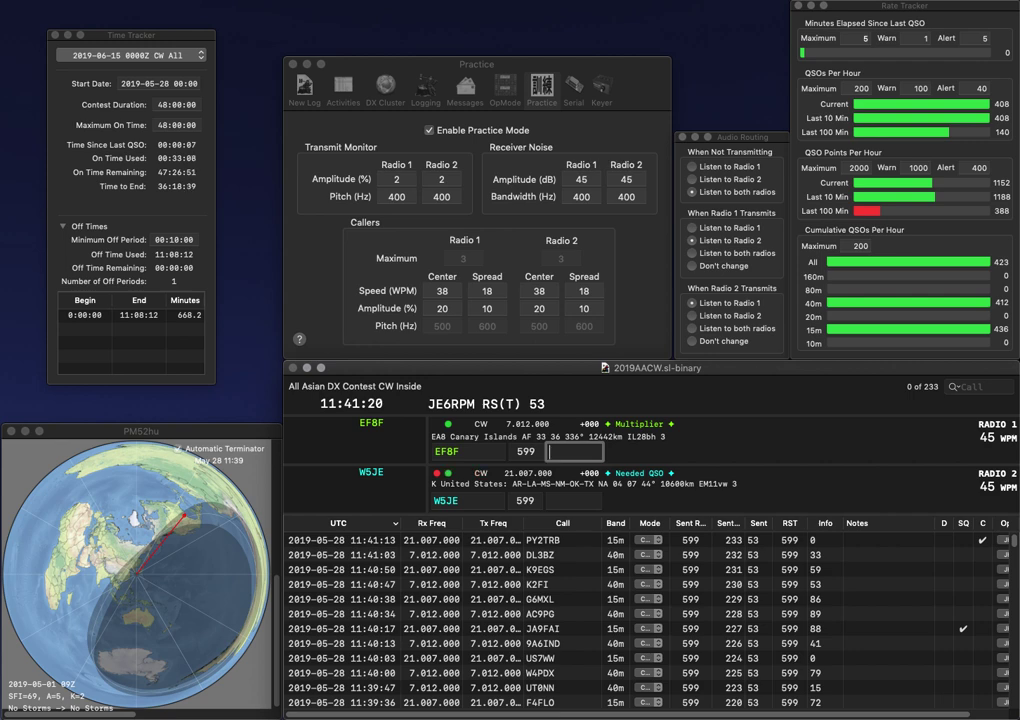
type("78")
key("Return")
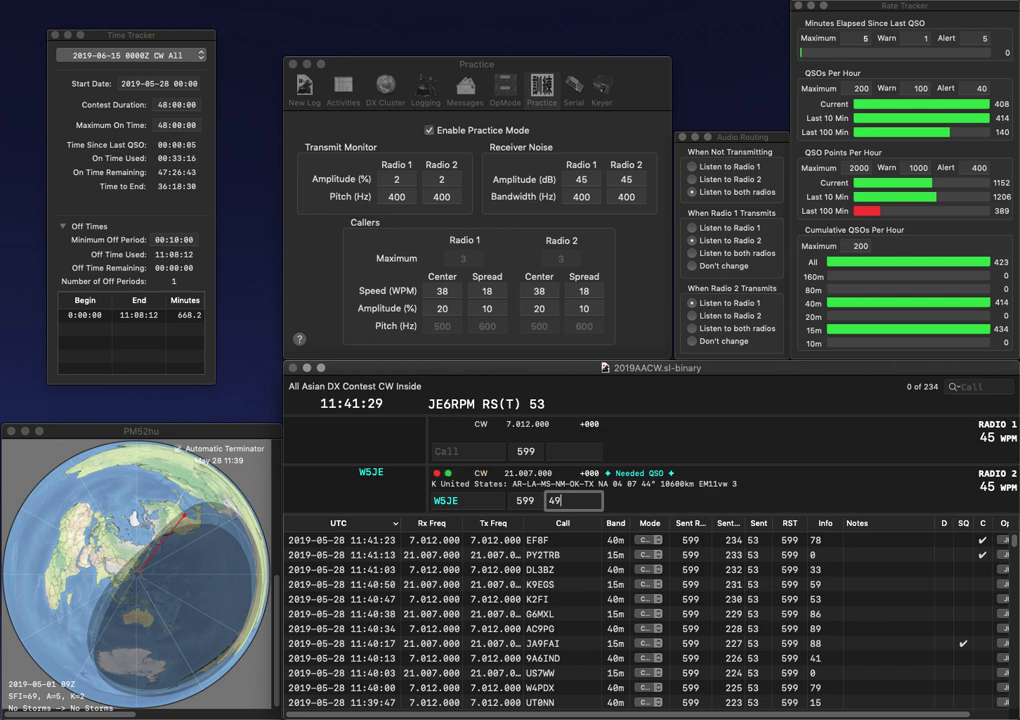
key("Return")
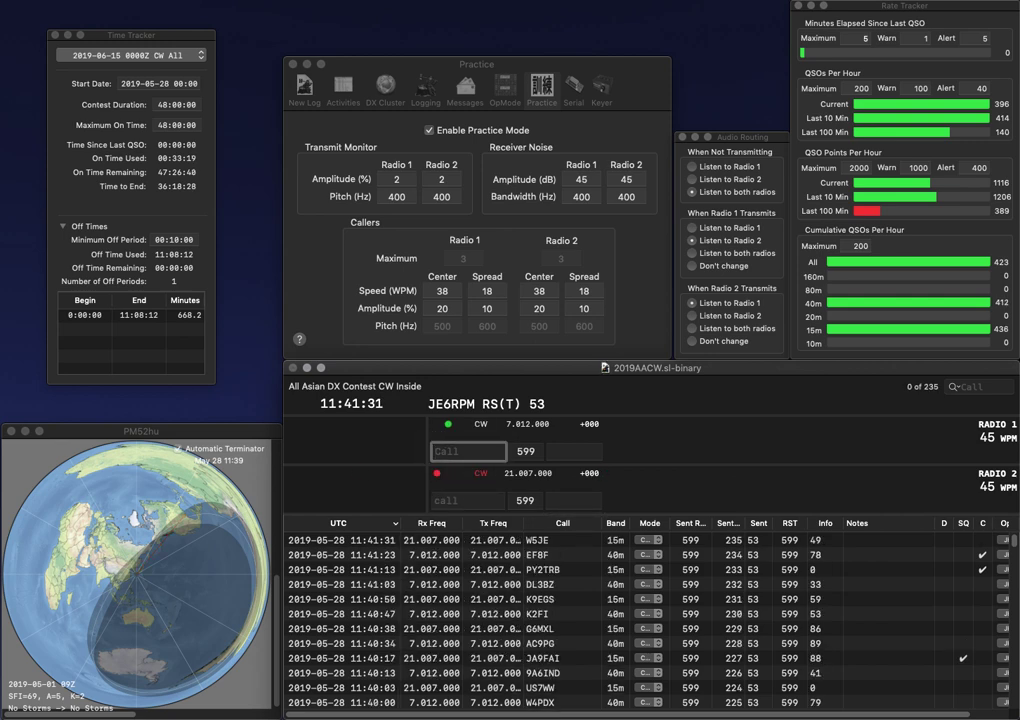
type("G4JU")
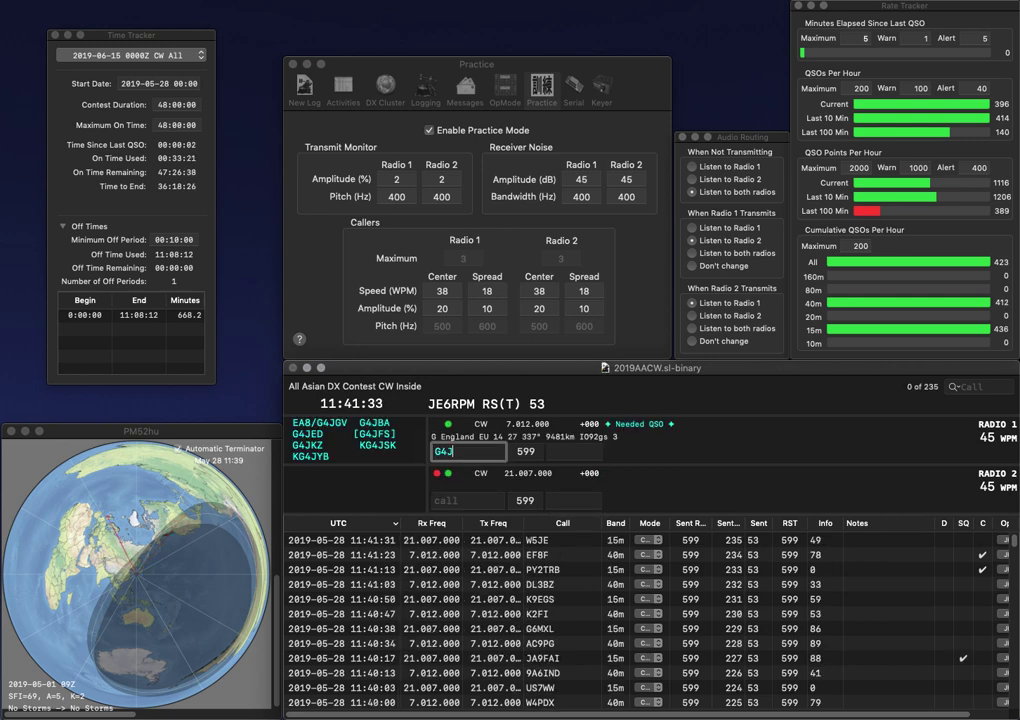
key("super+Left")
key("Right")
key("Right")
key("BackSpace")
type("3")
key("Return")
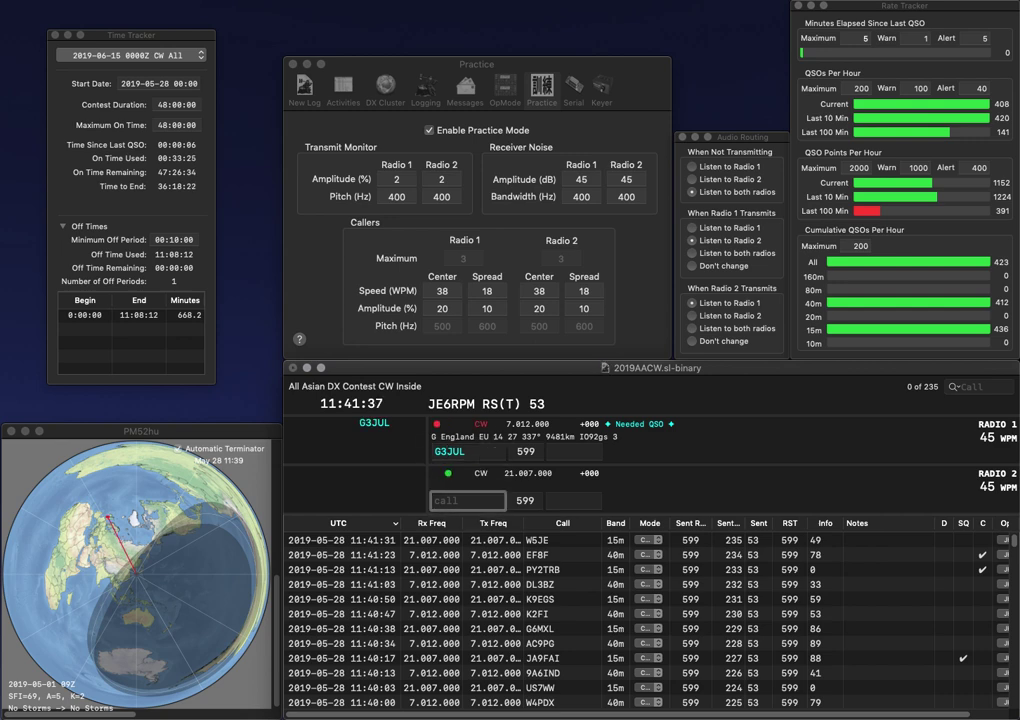
type("KD2NO")
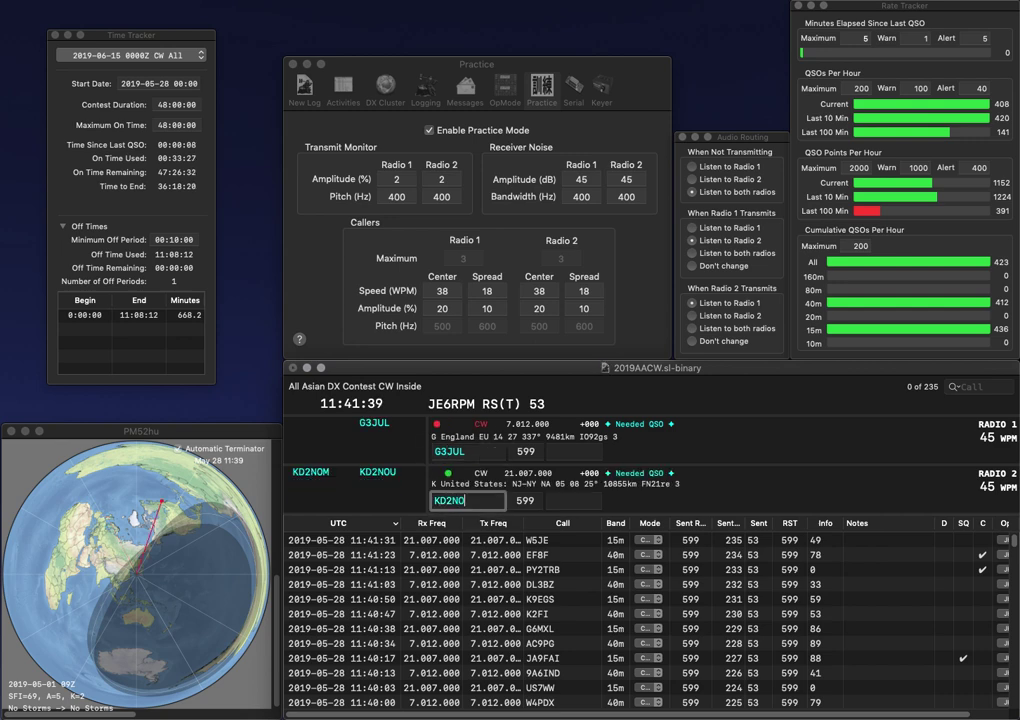
type("U")
key("Return")
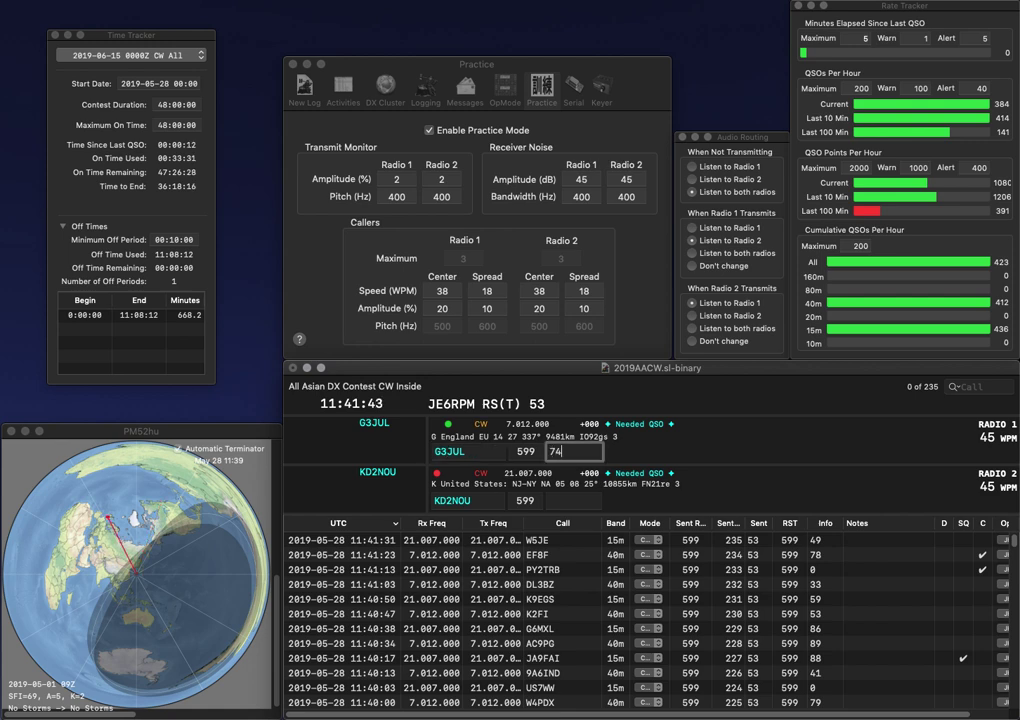
key("Return")
type("43")
key("Return")
type("05")
type("C")
key("Return")
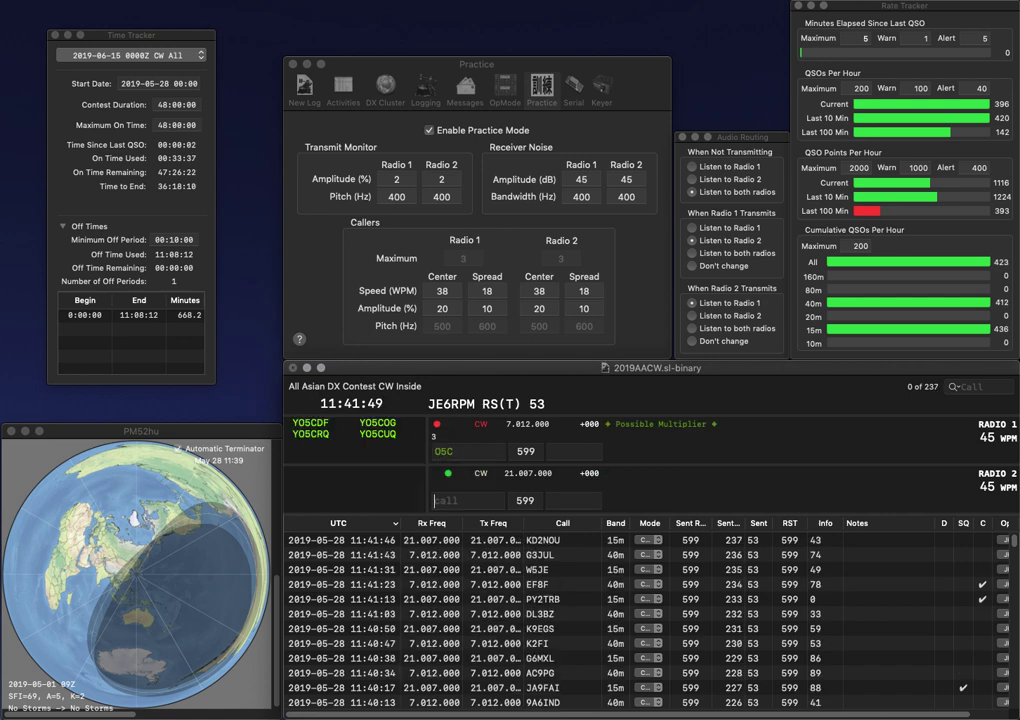
Step: Send the call VE3FRG on Radio 2, and change the Radio 1 partial call to DO5
type("VE3FRG")
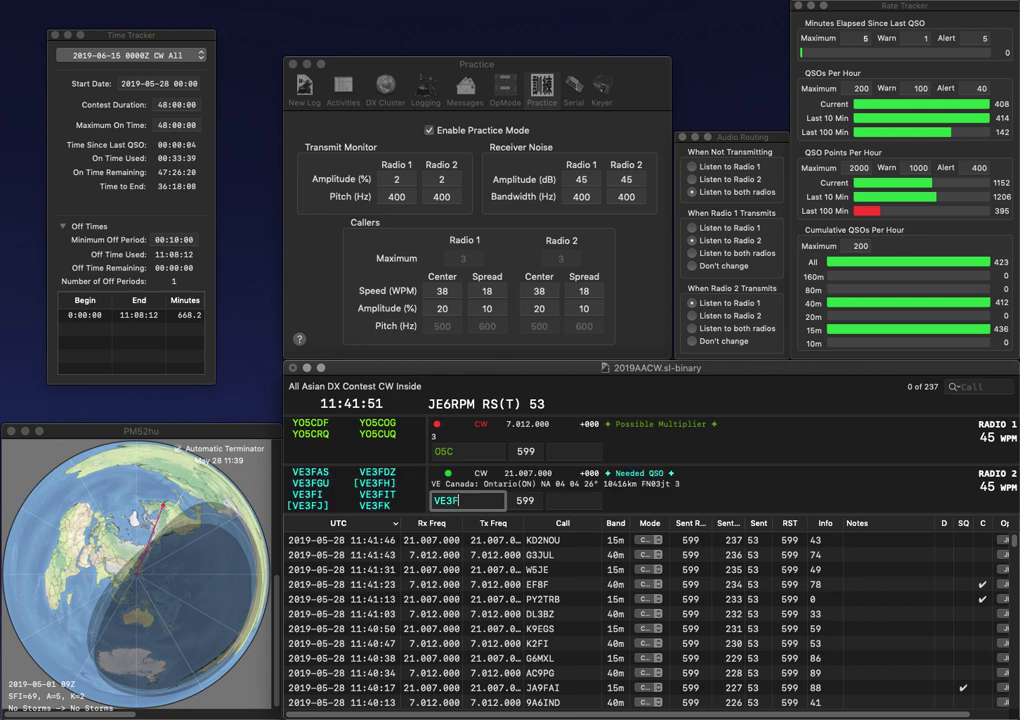
type("D")
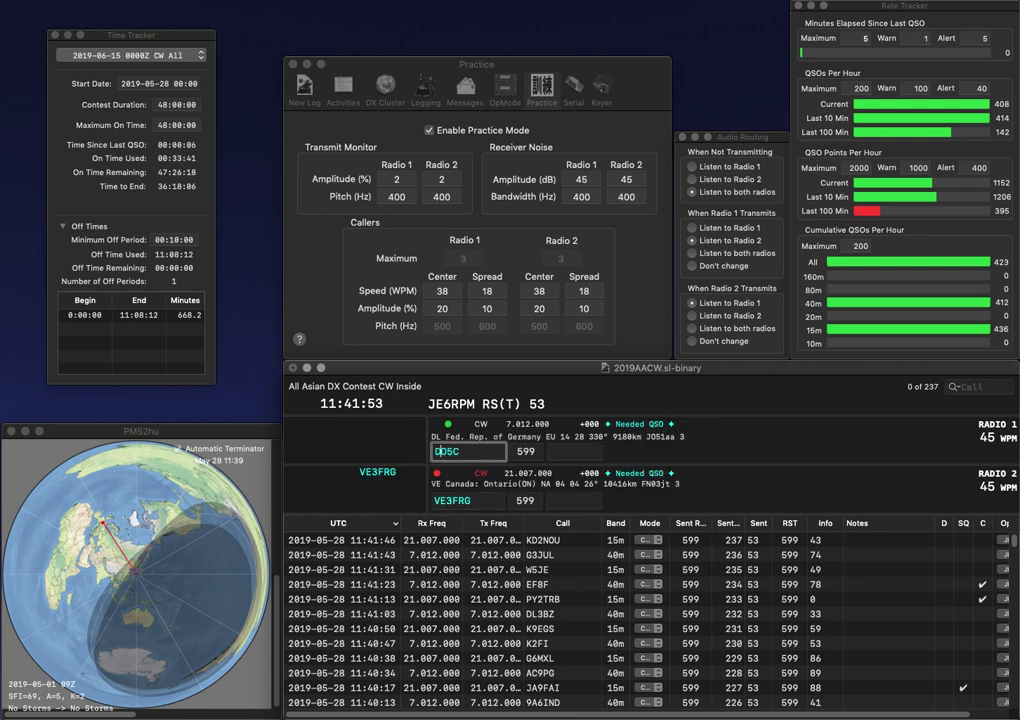
key("BackSpace")
key("grave")
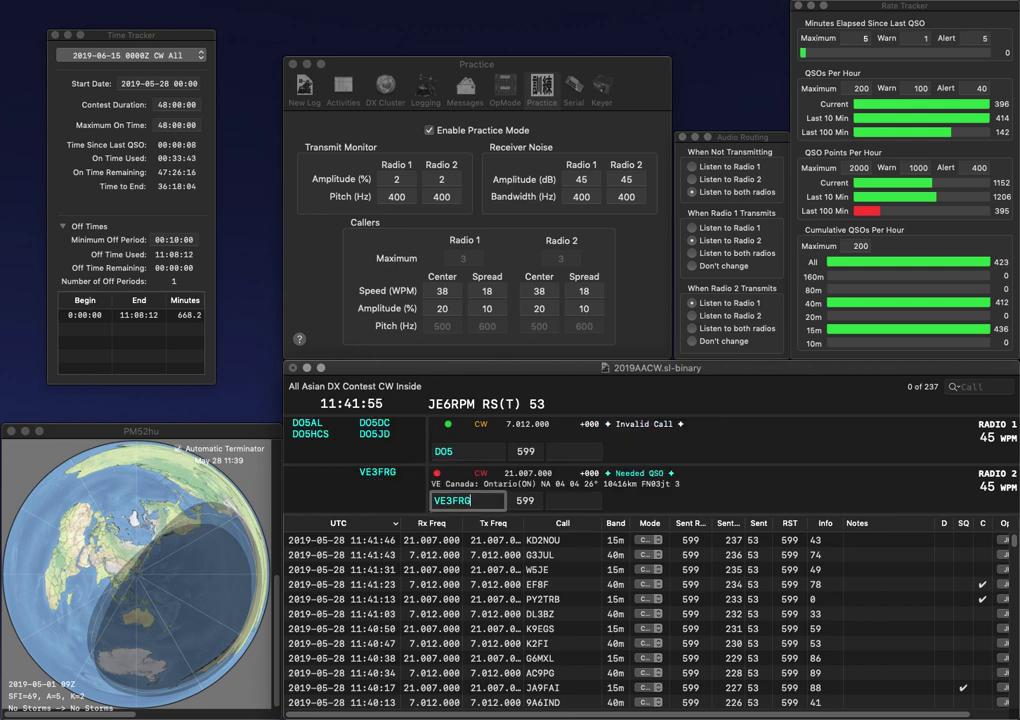
key("space")
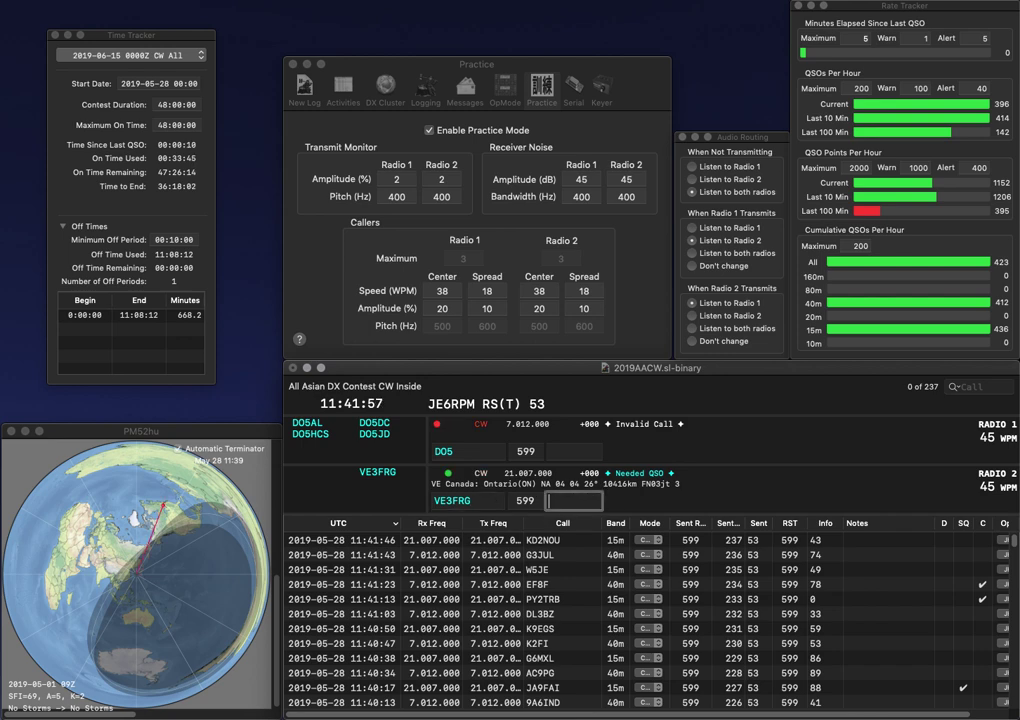
key("Return")
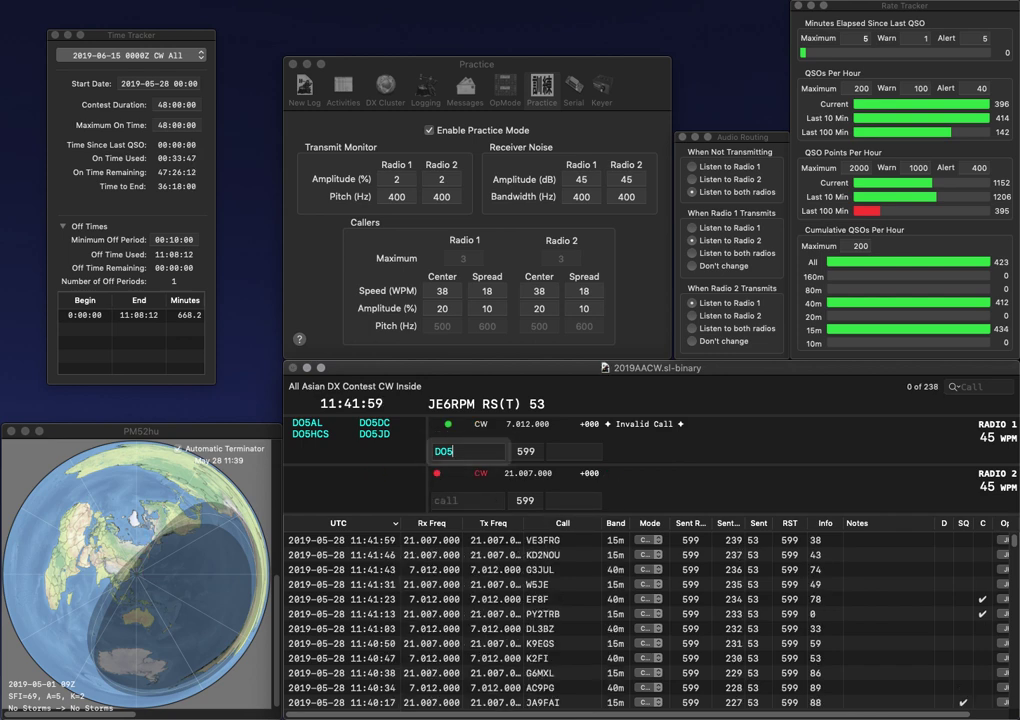
type("DC")
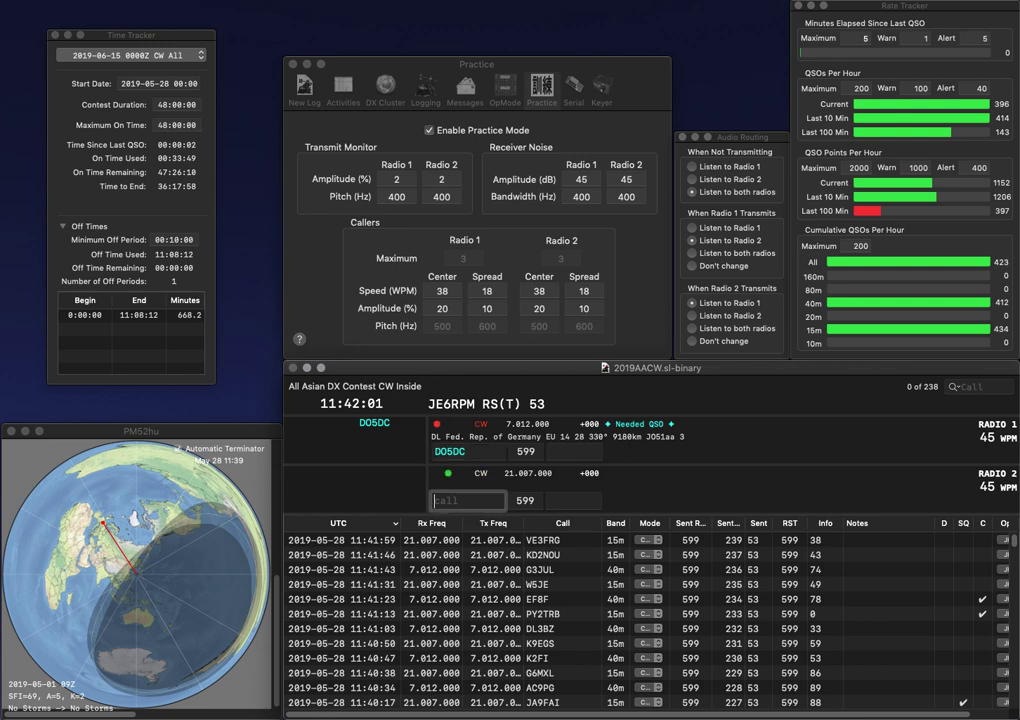
key("grave")
type("DL9ZP")
key("grave")
key("space")
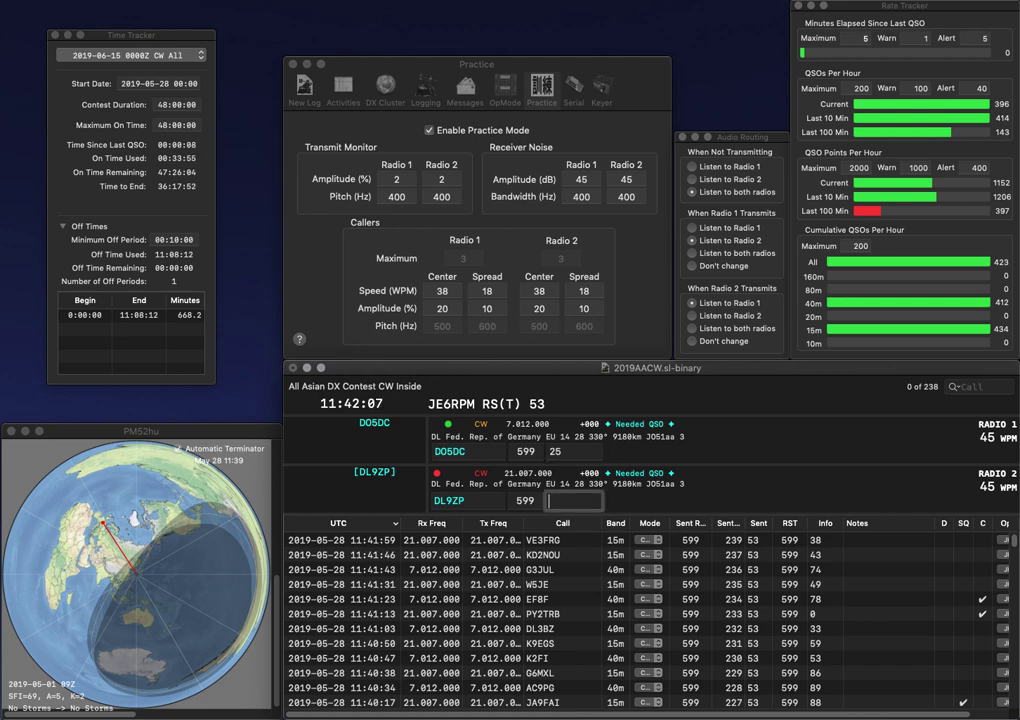
key("Return")
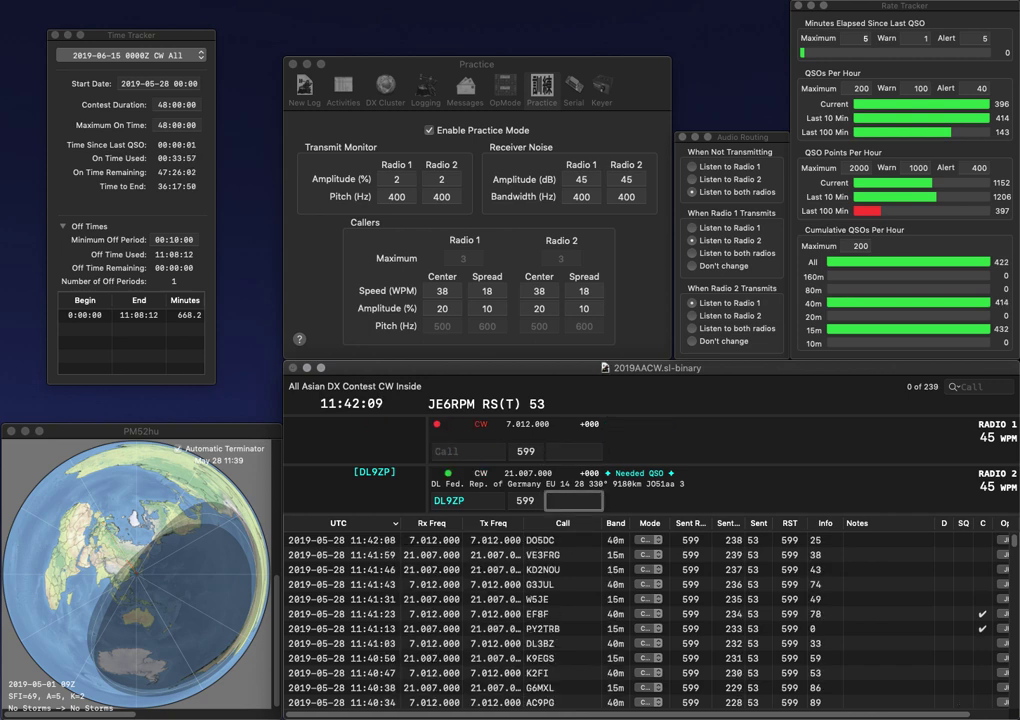
type("44")
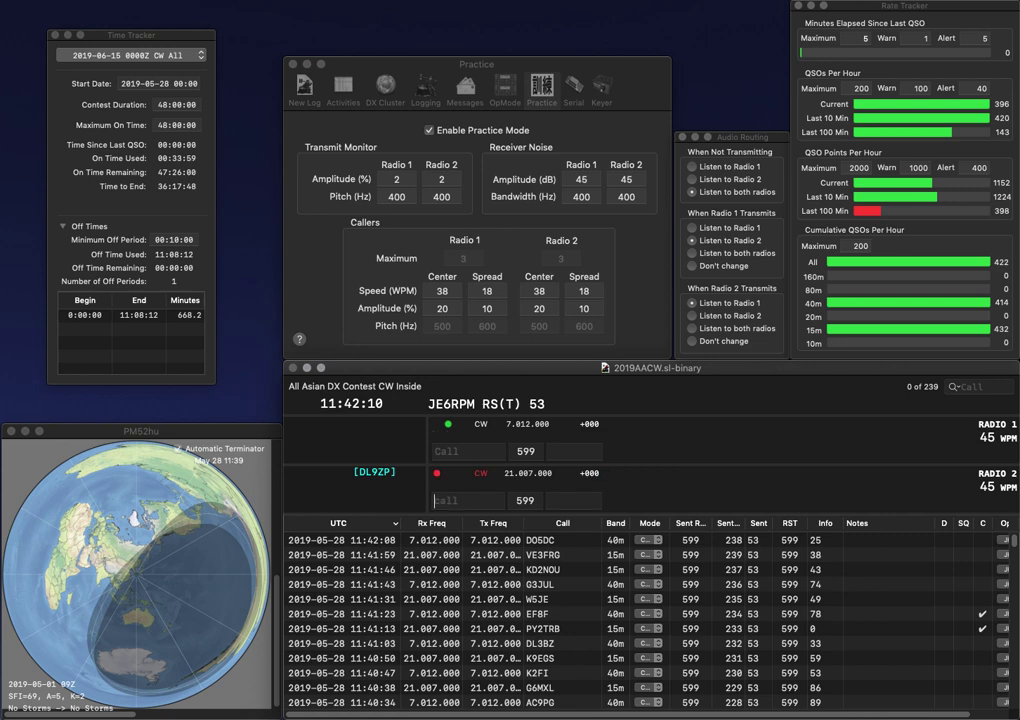
key("Return")
type("W3W")
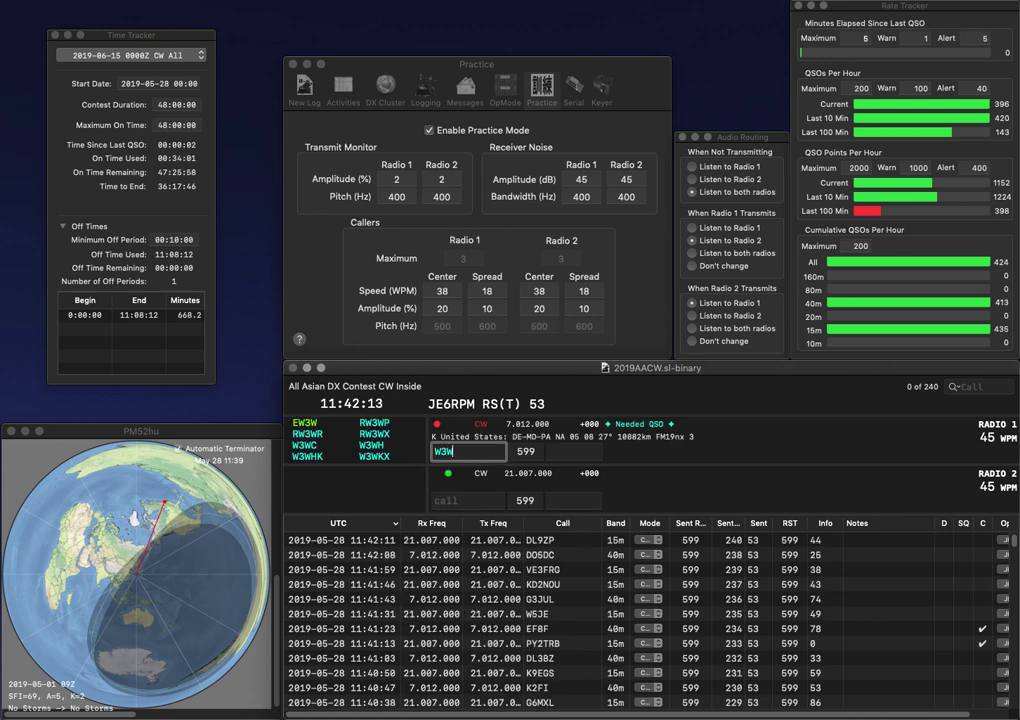
key("Return")
type("I2R")
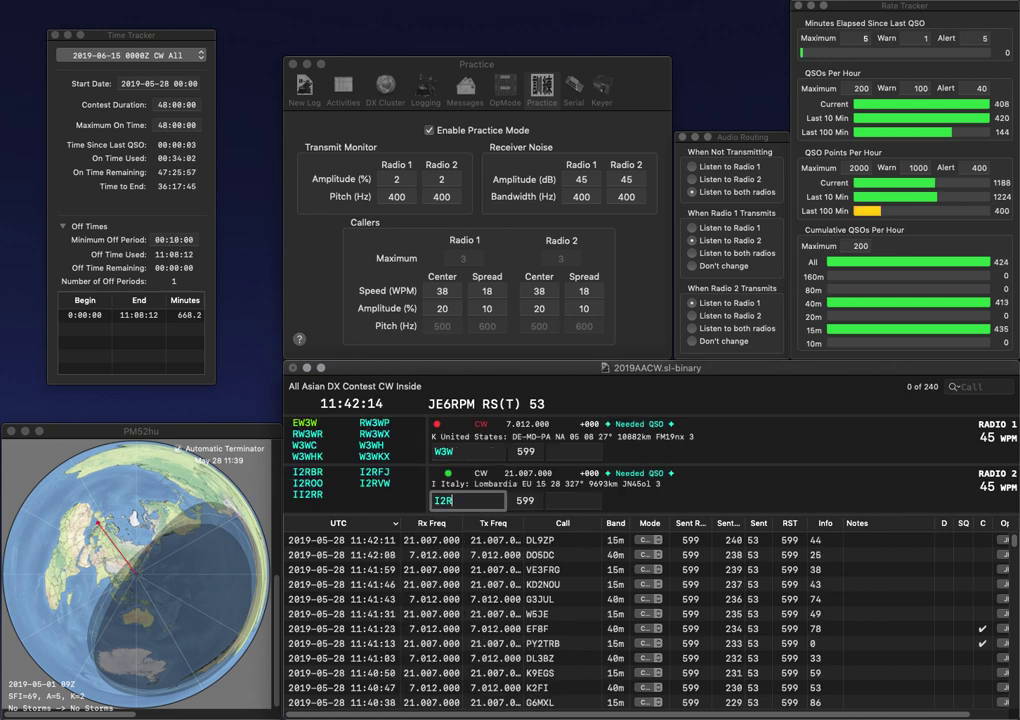
type("BR")
key("Return")
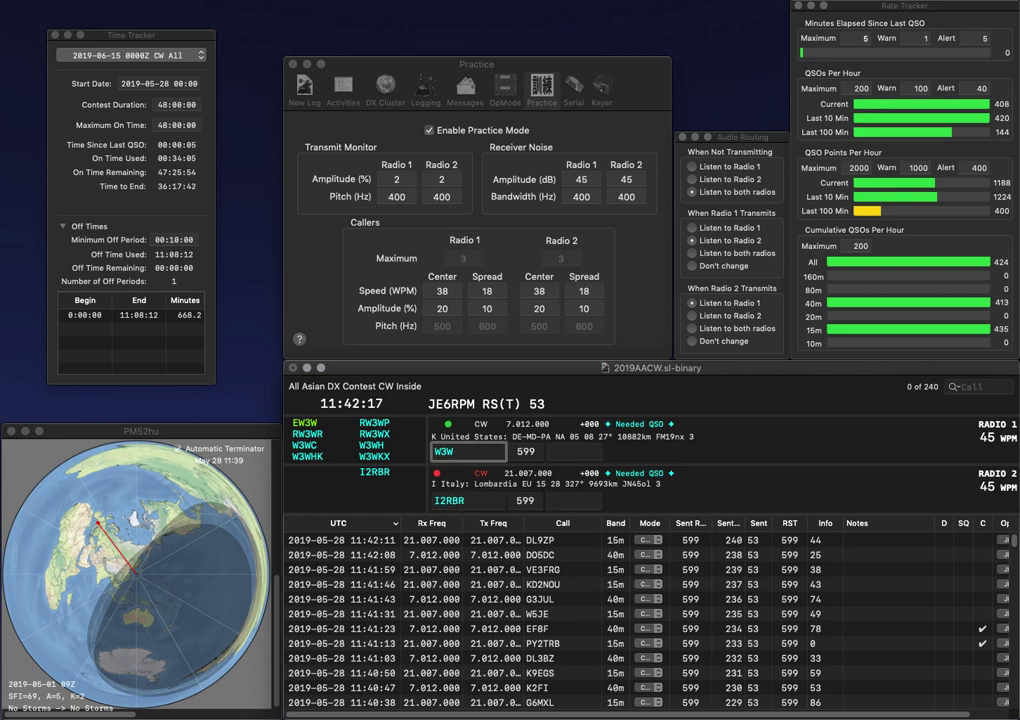
key("BackSpace")
key("BackSpace")
type("1JGM")
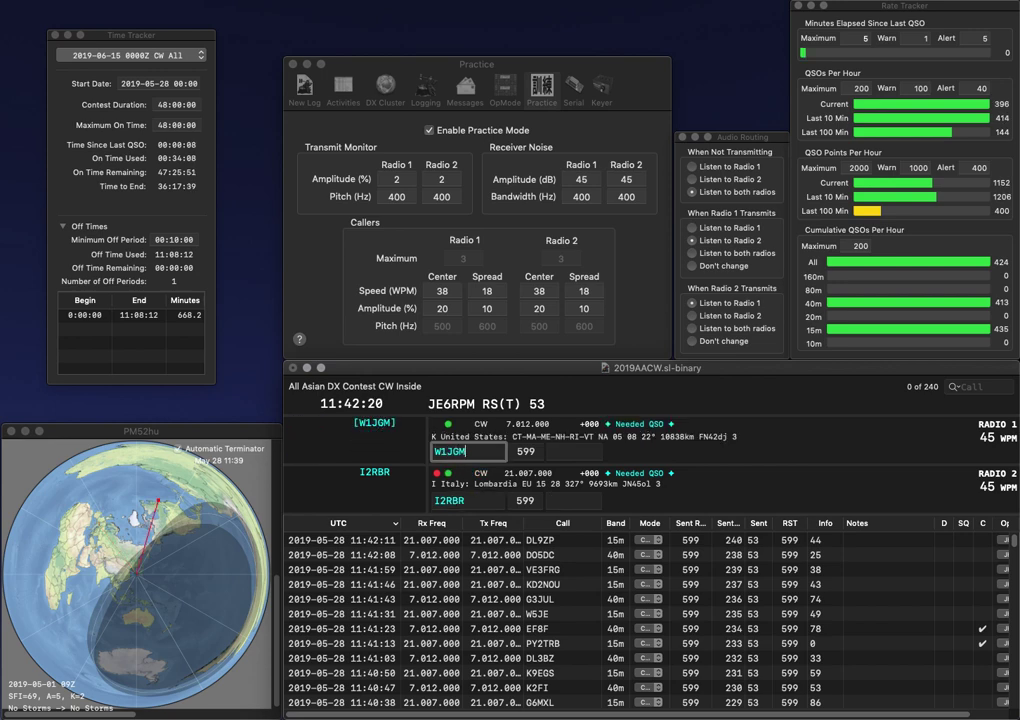
key("Return")
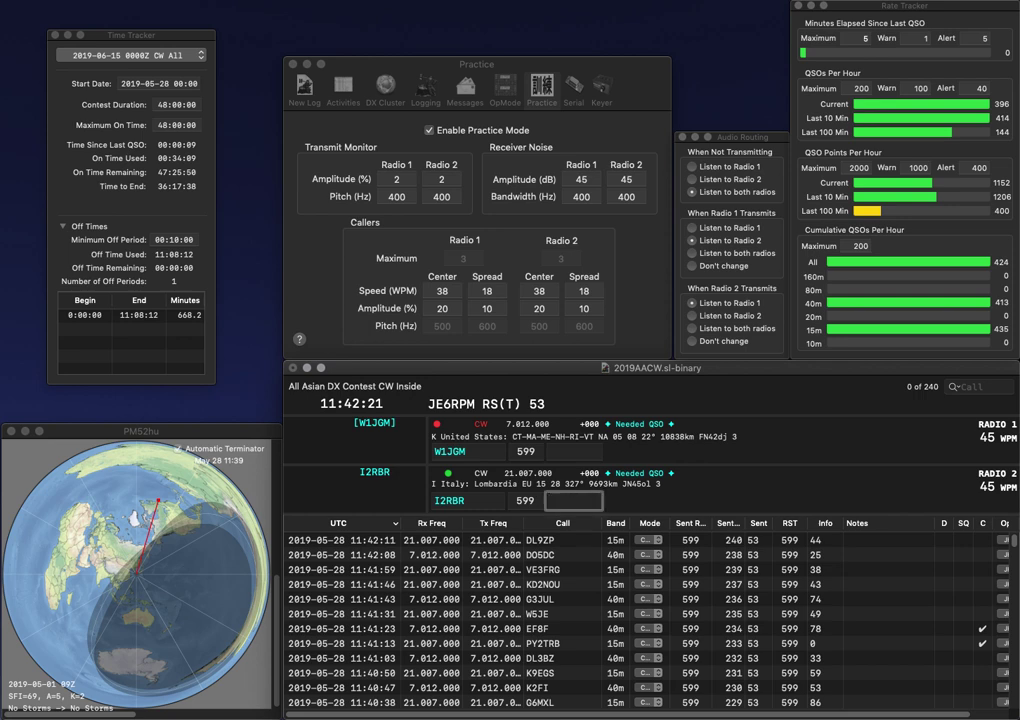
key("Return")
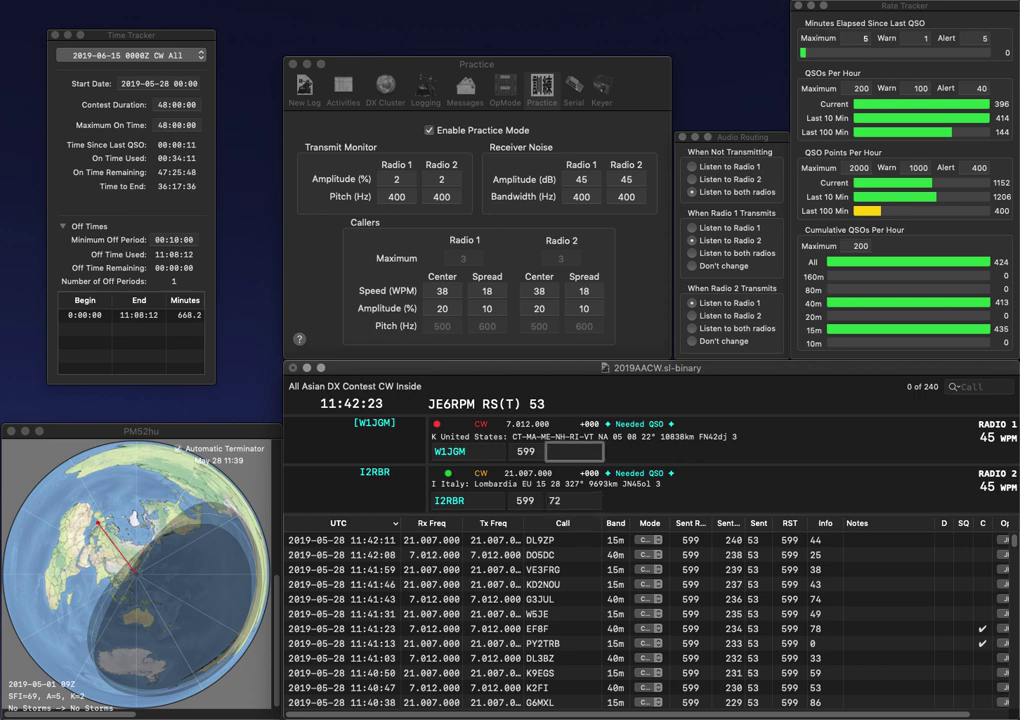
type("J")
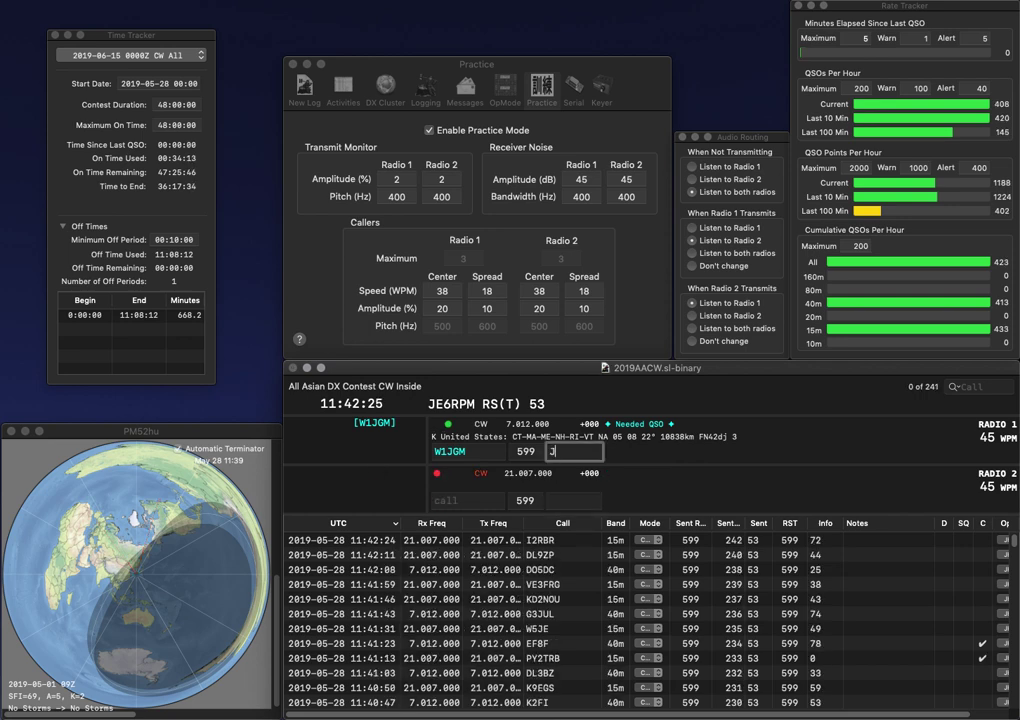
type("43")
key("Return")
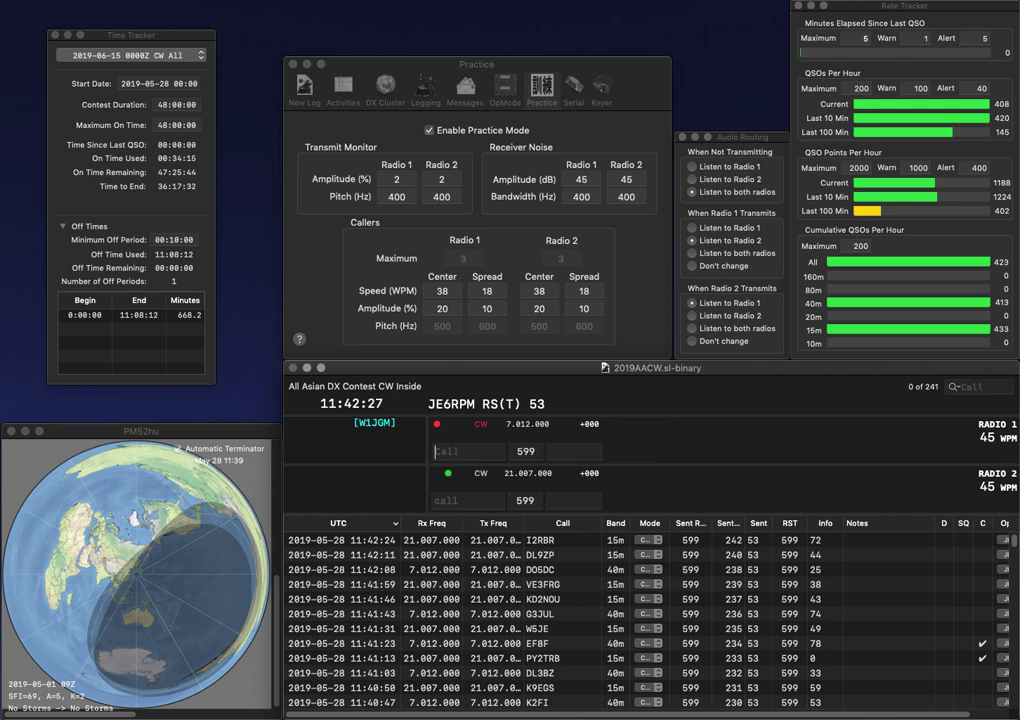
Step: Enter the call JR0DZH on Radio 2 and send it
type("JR0")
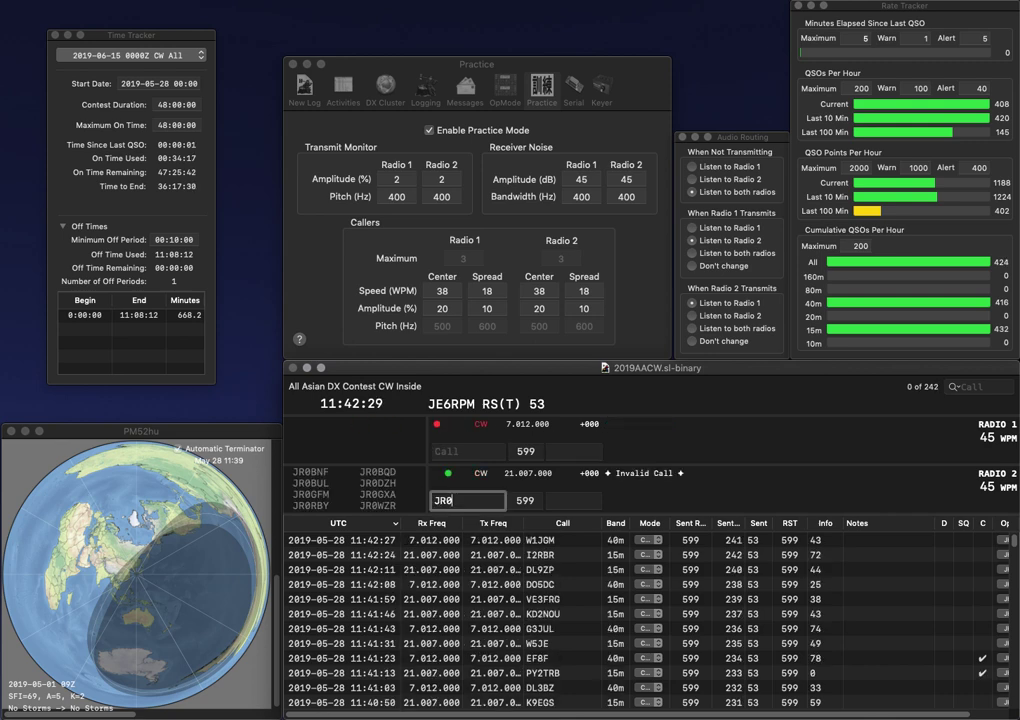
type("DZH")
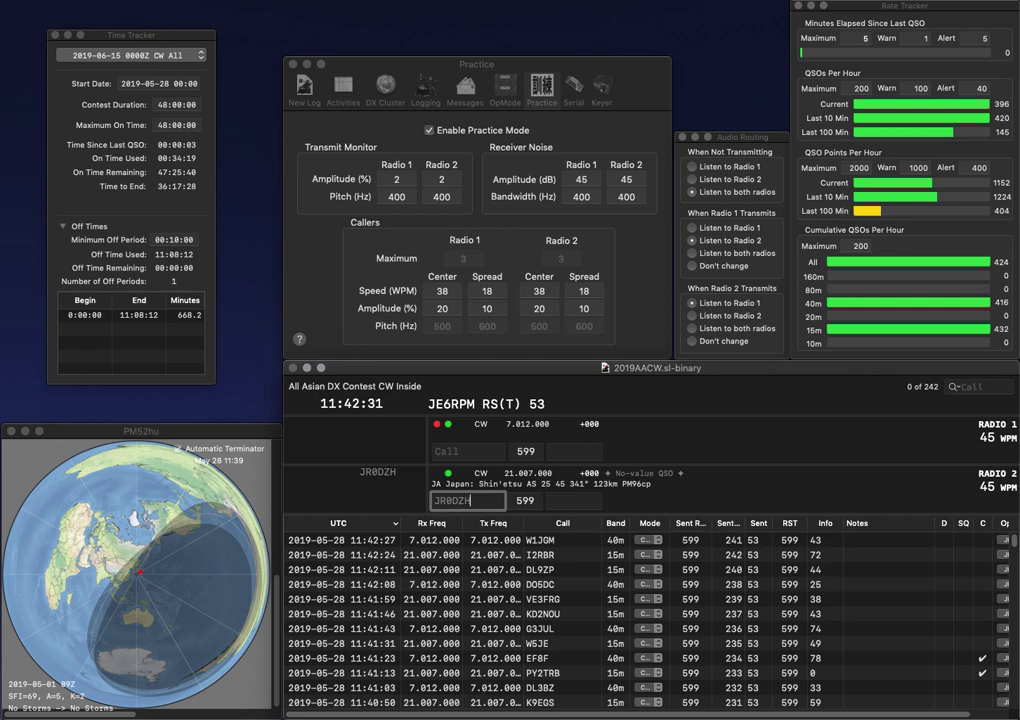
key("Return")
type("SYV")
left_click(435, 451)
type("DS1")
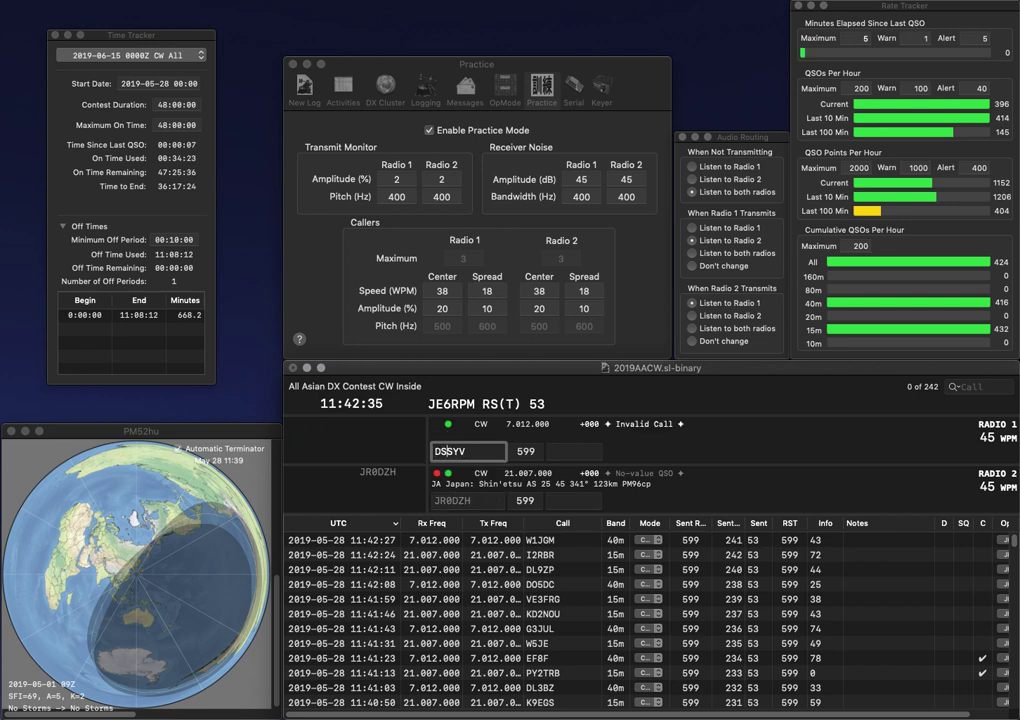
key("Return")
key("Tab")
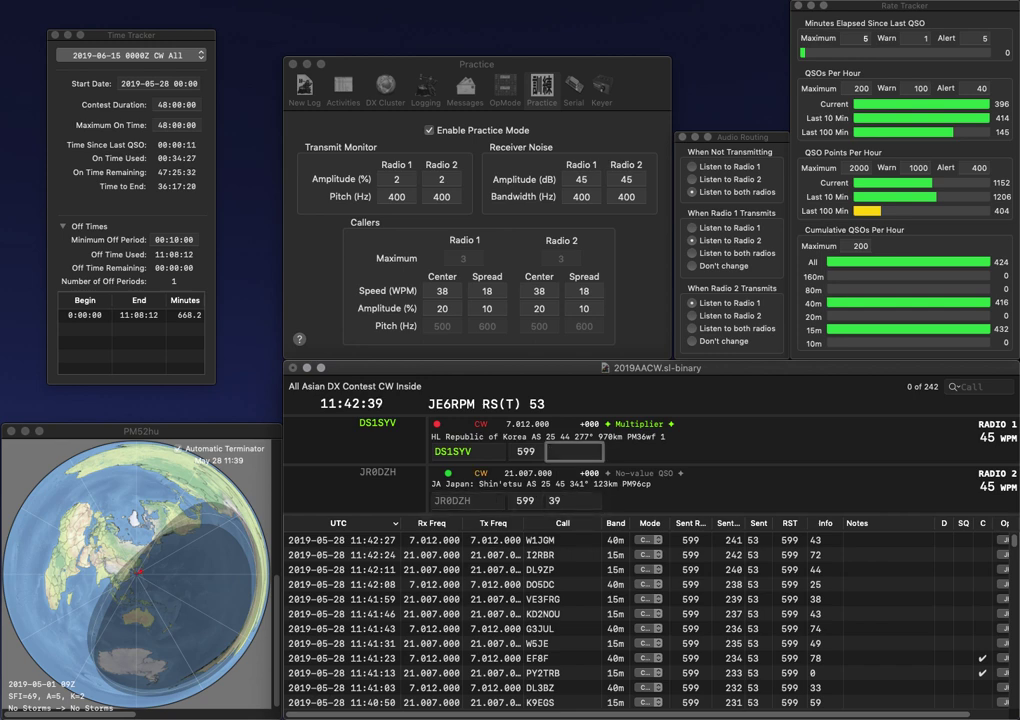
Step: Log JR0DZH on Radio 2 with received exchange 39, and DS1SYV on Radio 1 with received exchange 75
key("Return")
type("75")
key("Return")
type("W2GGZ")
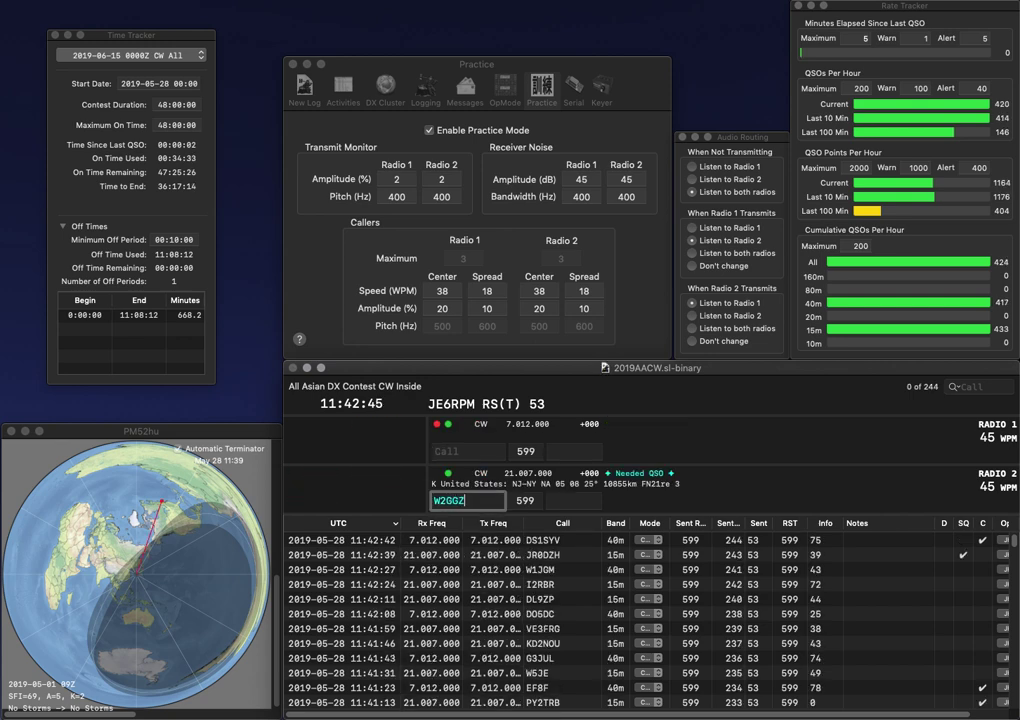
key("BackSpace")
key("BackSpace")
type("ZB")
key("Up")
key("Return")
key("Return")
type("K1UA")
key("Return")
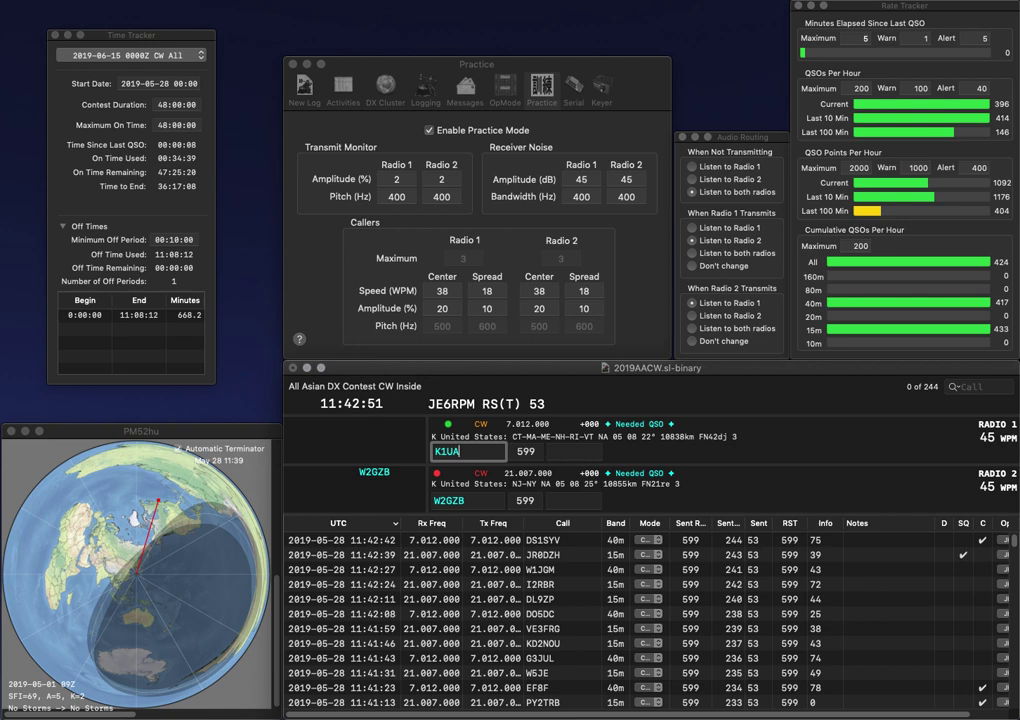
key("Down")
key("space")
type("15")
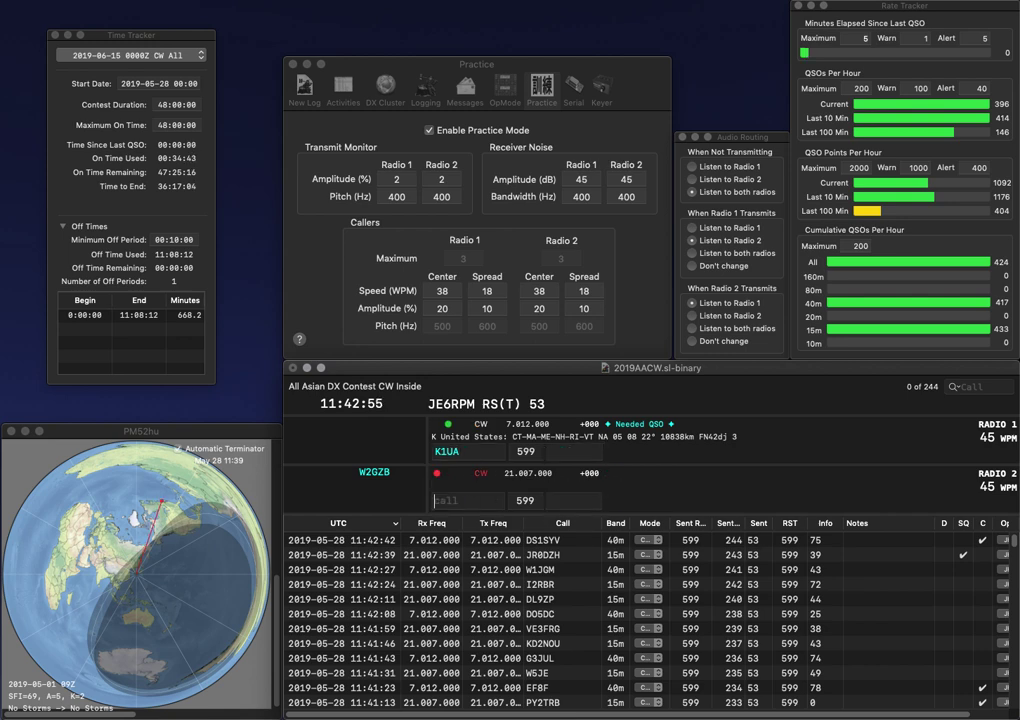
key("Return")
Step: Correct the Radio 1 call to K1UU and send it
key("BackSpace")
type("W")
type("U")
key("BackSpace")
key("BackSpace")
type("U")
key("Return")
key("Down")
type("DJ9YL")
key("Return")
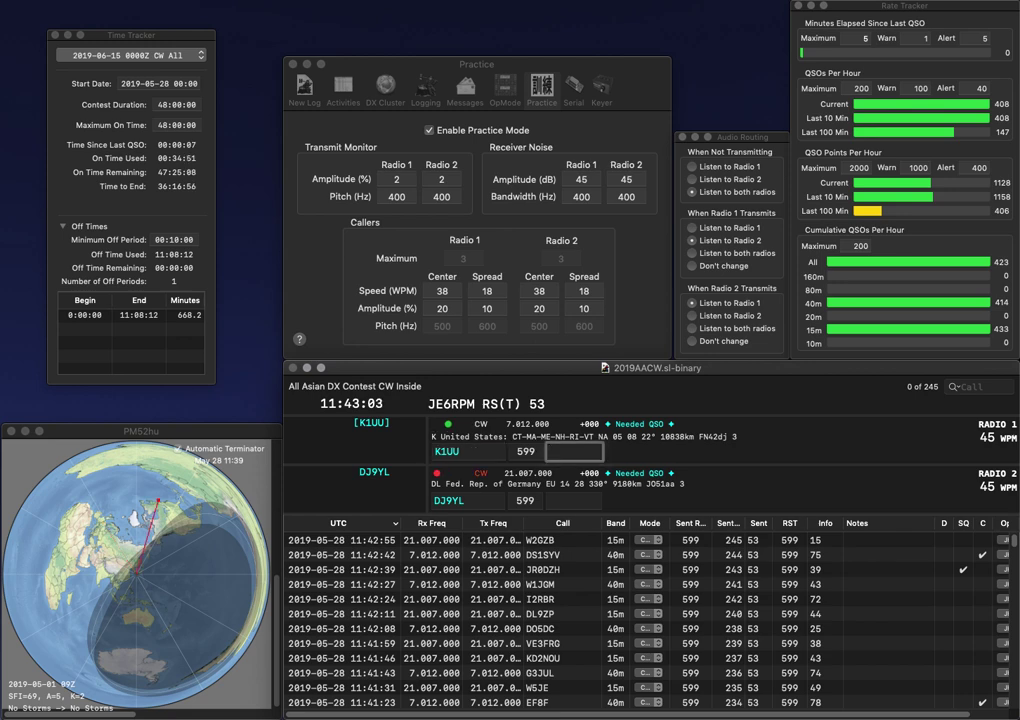
Step: Log K1UU on Radio 1 with received exchange 10, and DJ9YL on Radio 2 with received exchange 0
type("10")
key("Return")
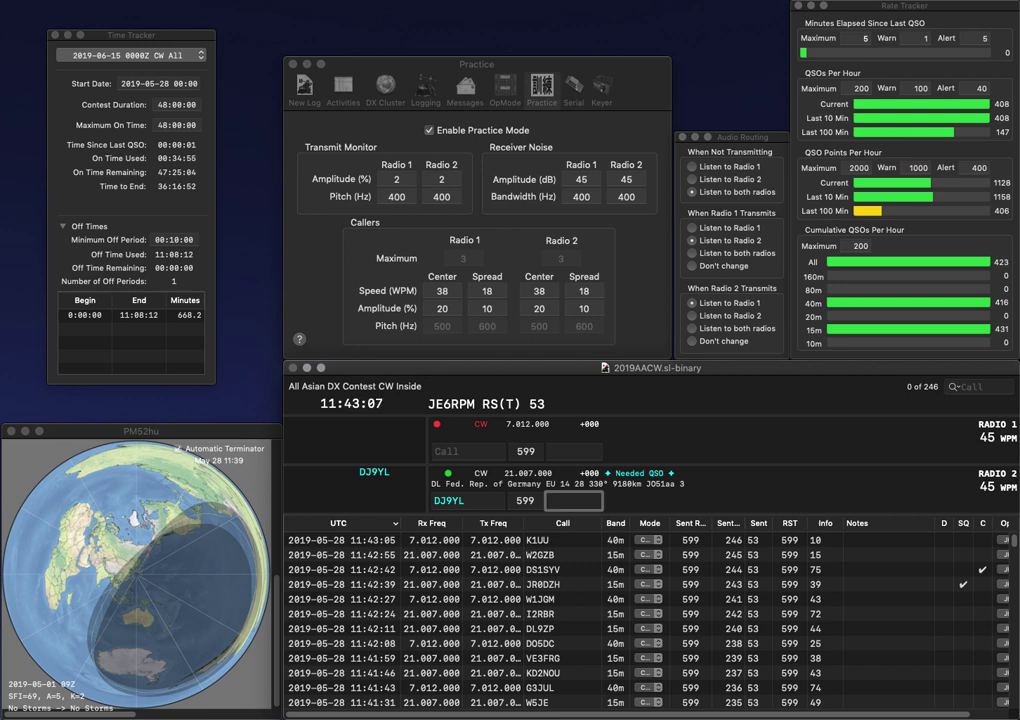
type("0")
key("Return")
Step: Enter the call SQ5AM on Radio 1 and send it
type("SQ")
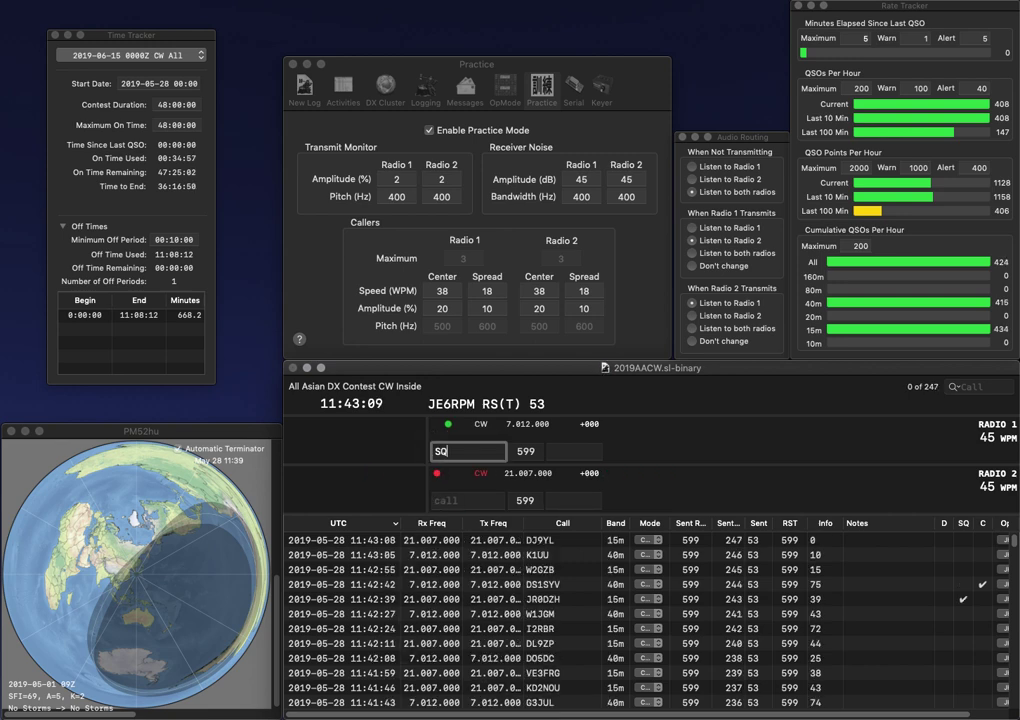
type("5AM")
key("Return")
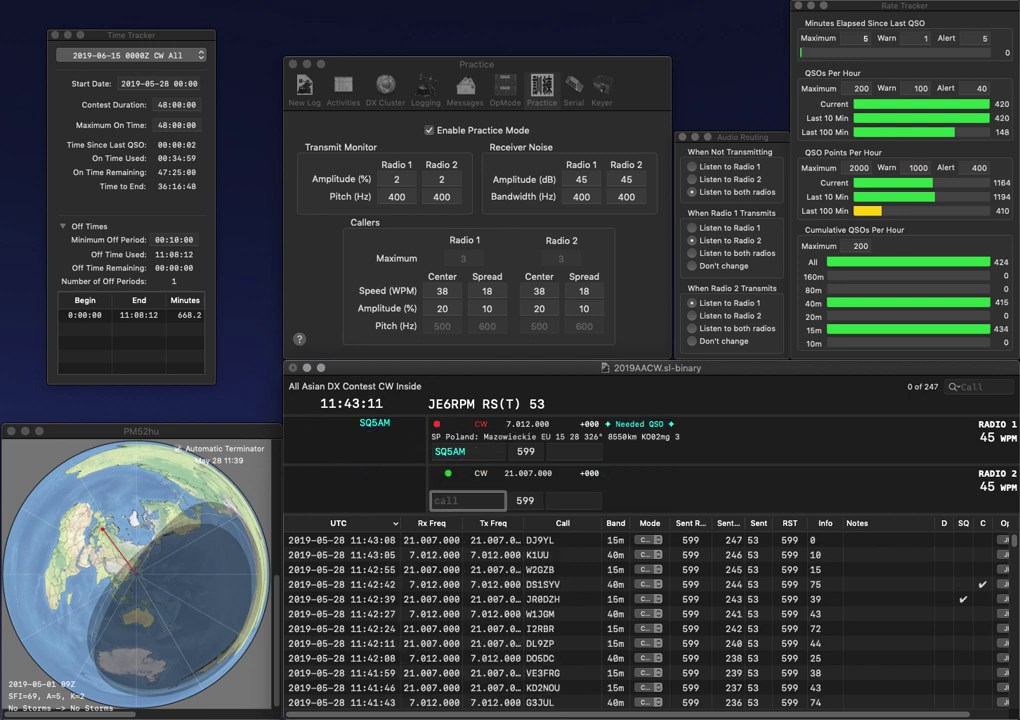
Step: Enter the call PP2PS on Radio 2 and send it
type("PP4")
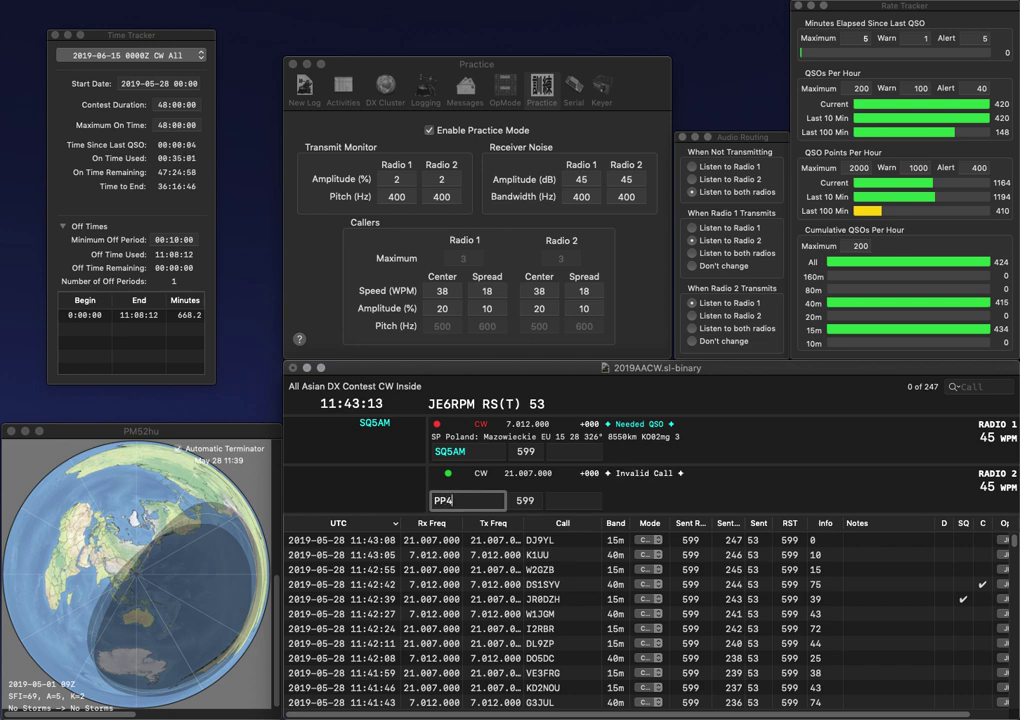
type("PHS")
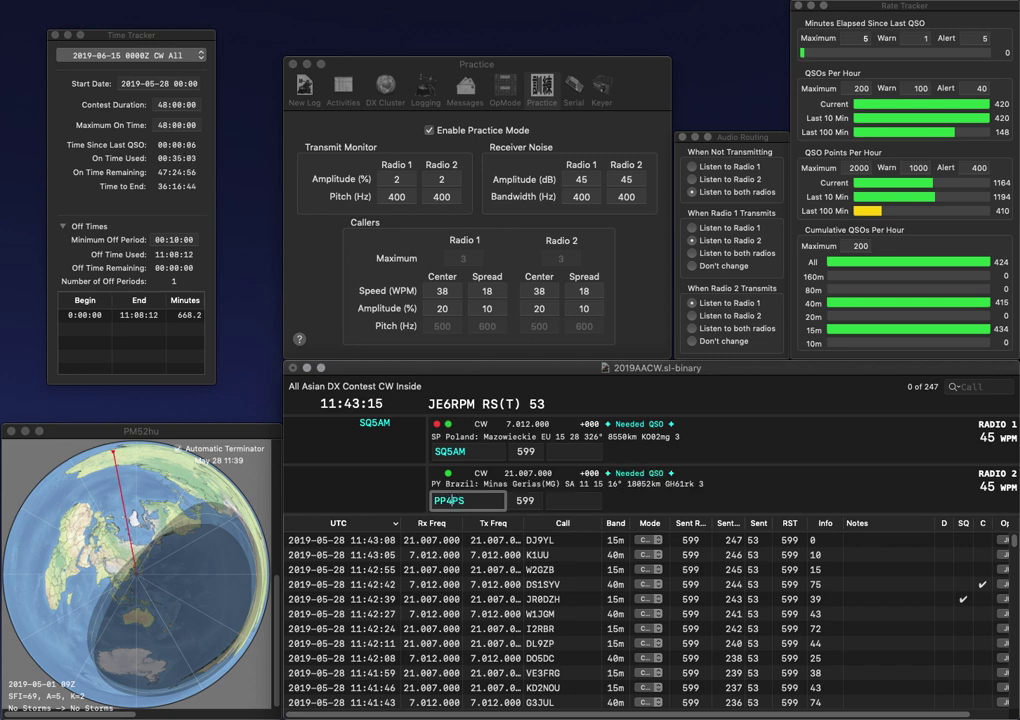
key("Delete")
type("2")
key("Up")
key("Return")
key("Down")
key("Return")
Step: Log SQ5AM on Radio 1 with received exchange 40, and PP2PS on Radio 2 with received exchange 66
key("Up")
key("space")
type("40")
key("Return")
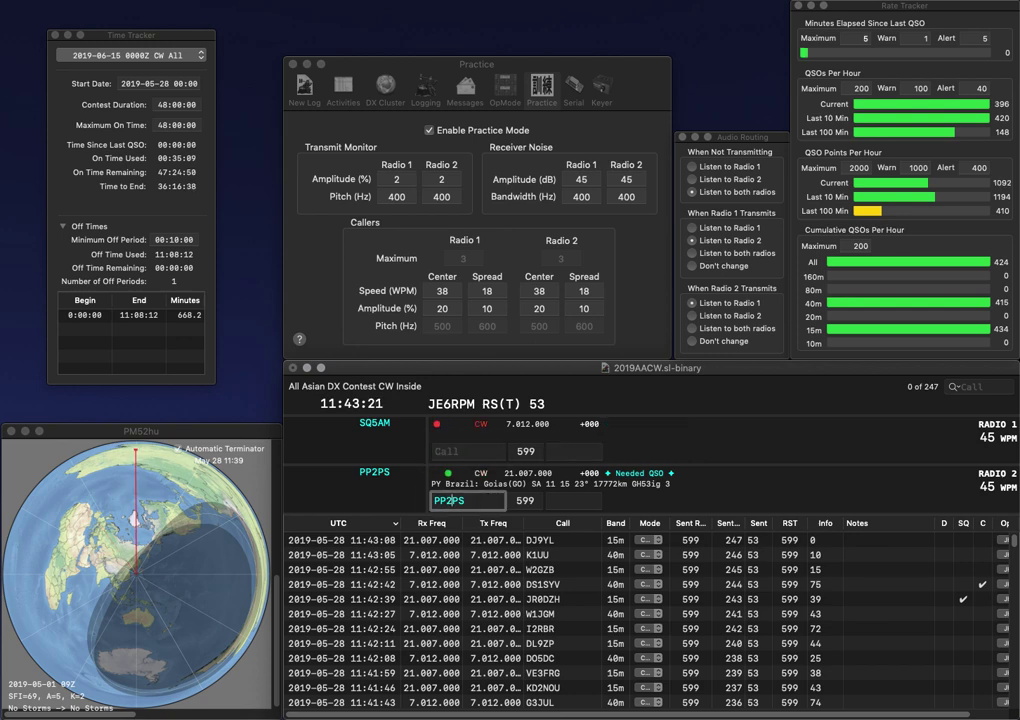
key("space")
type("66")
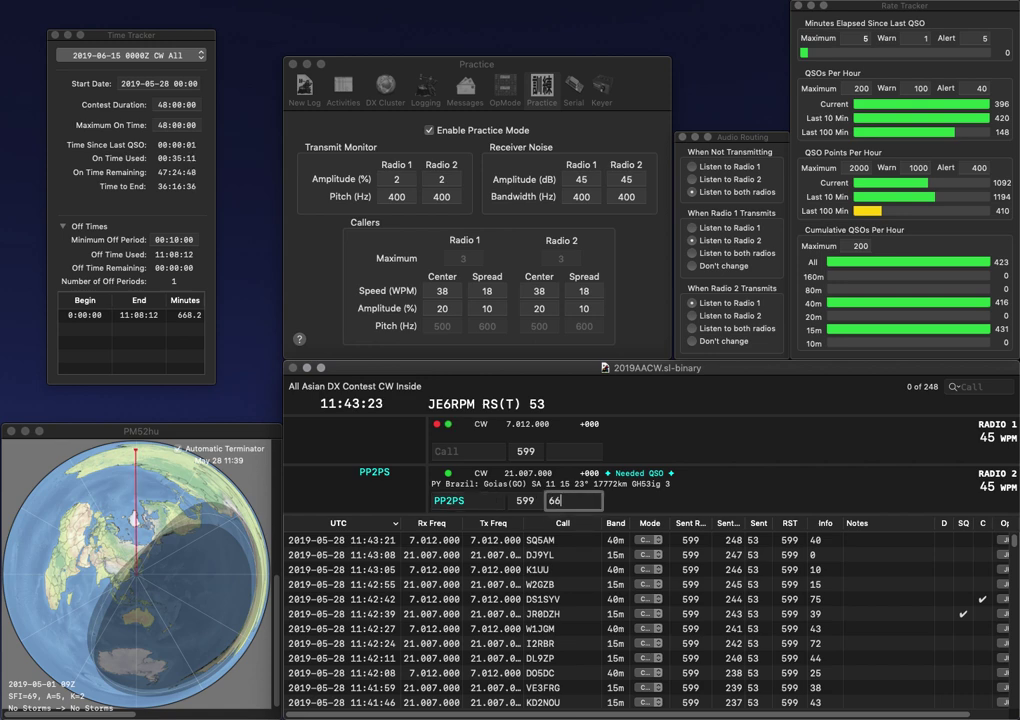
key("Return")
Step: Send the call HB9AW on Radio 1, and send the partial call PZ on Radio 2
type("HB9AW")
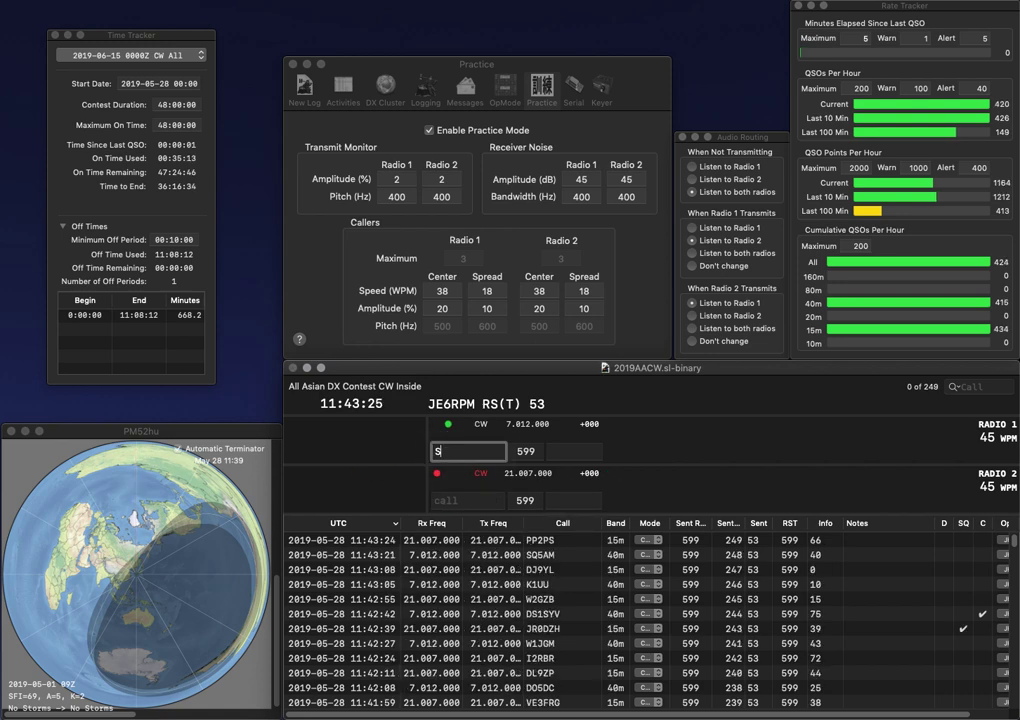
key("Return")
type("PZ")
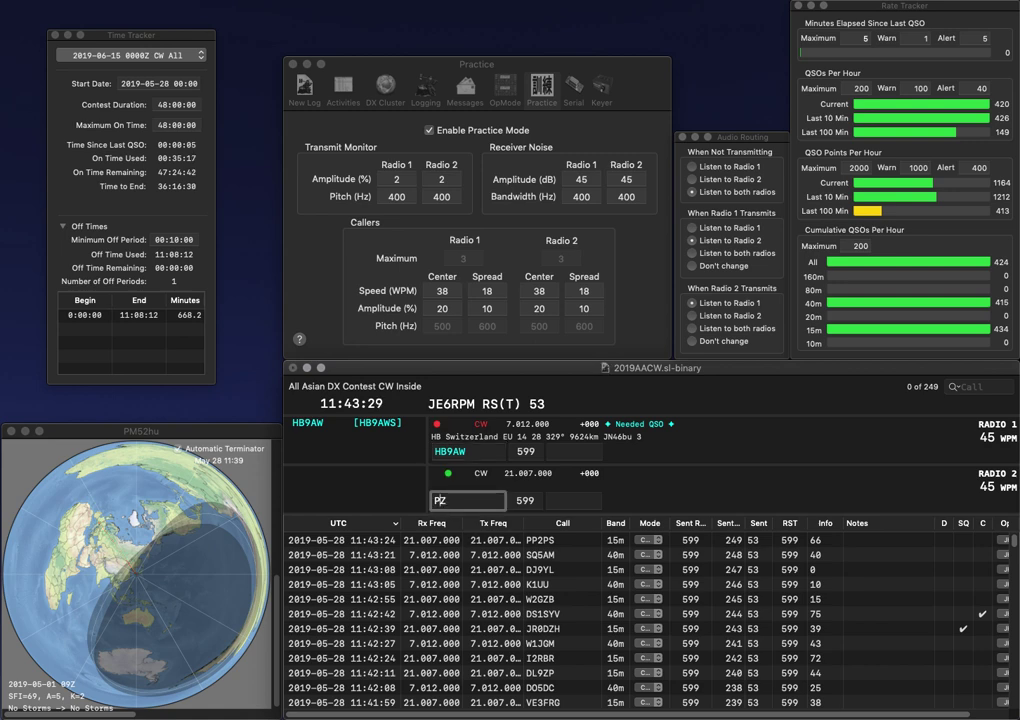
key("Return")
key("space")
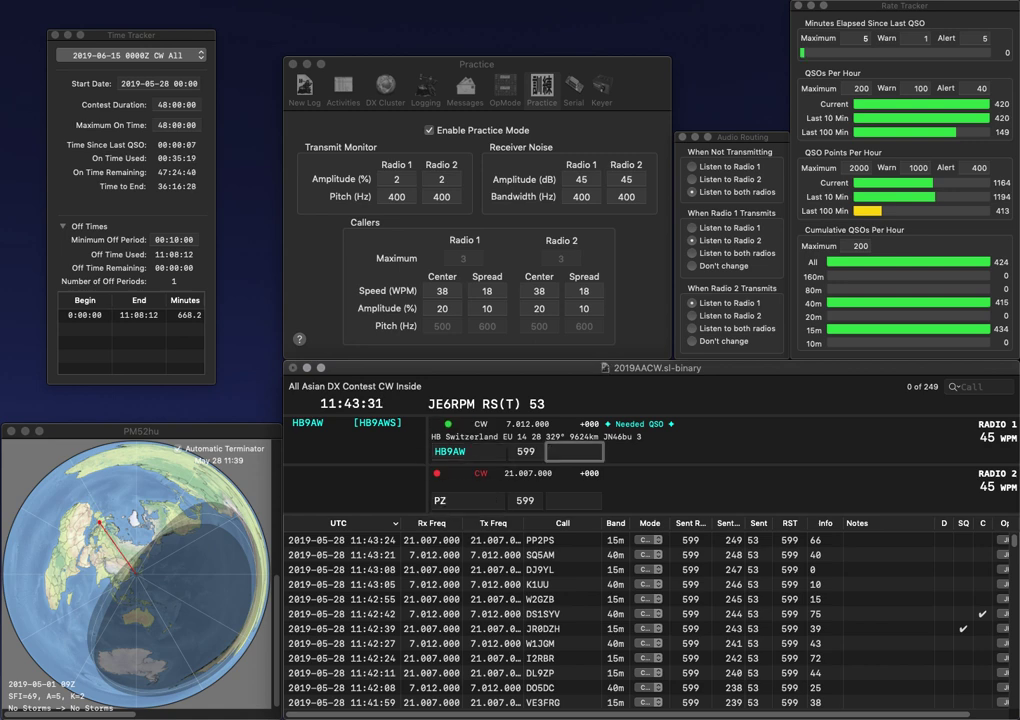
type("96")
key("Return")
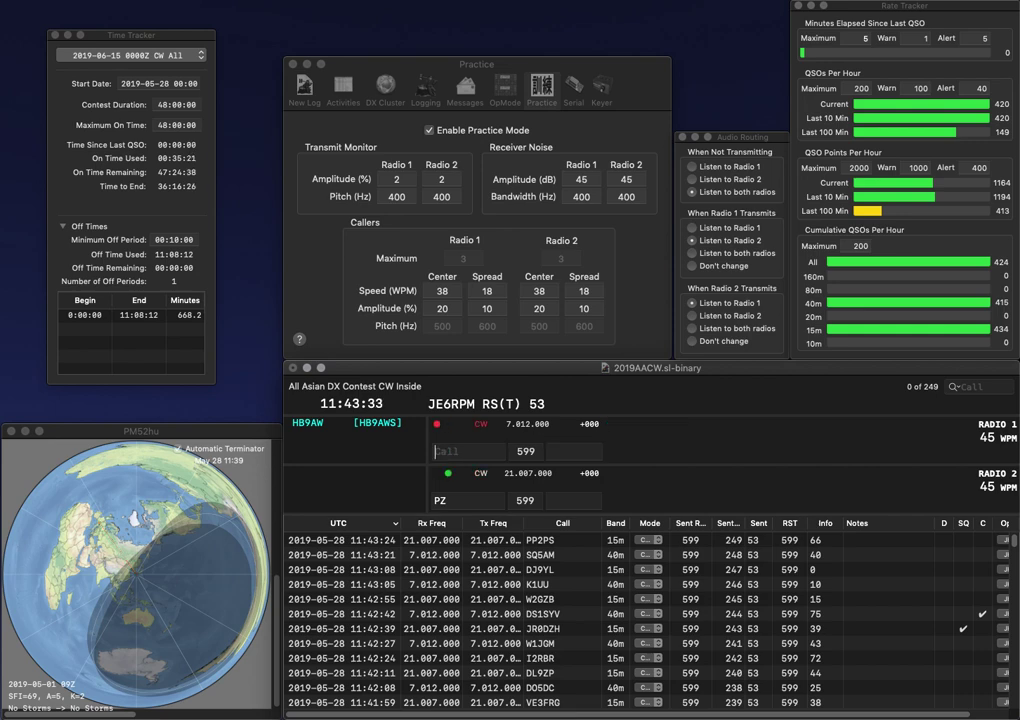
Step: Correct the Radio 2 call to J73Z and send it
key("backslash")
key("Left")
key("BackSpace")
type("J873")
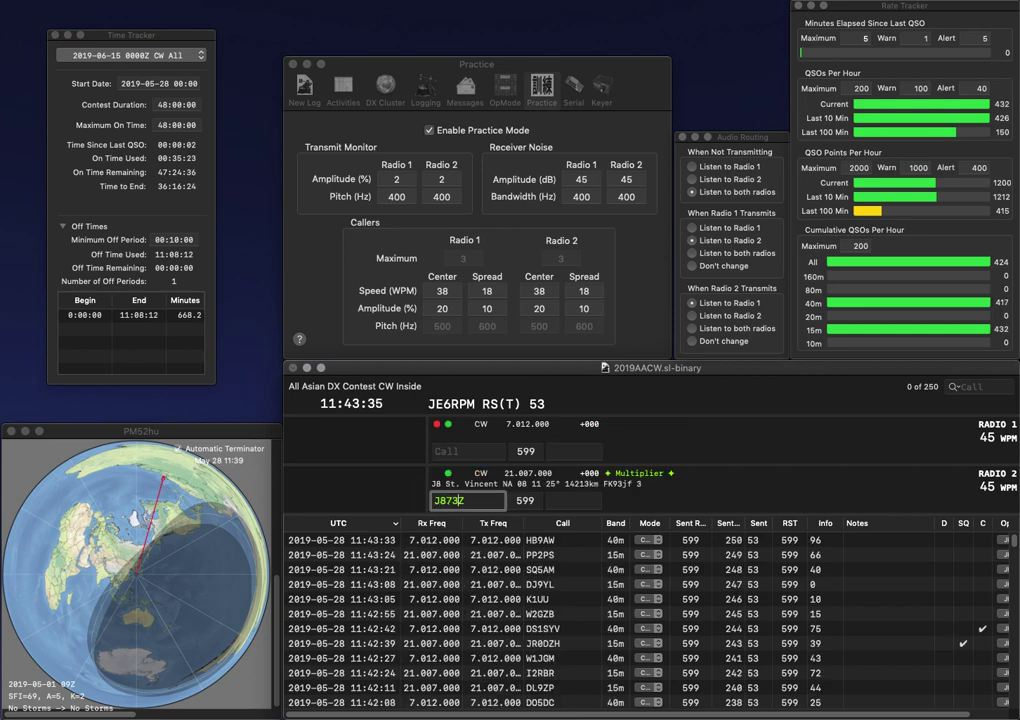
key("BackSpace")
key("Return")
Step: Enter the call AI3Z on Radio 1 and send it
key("backslash")
type("2Z")
type("A")
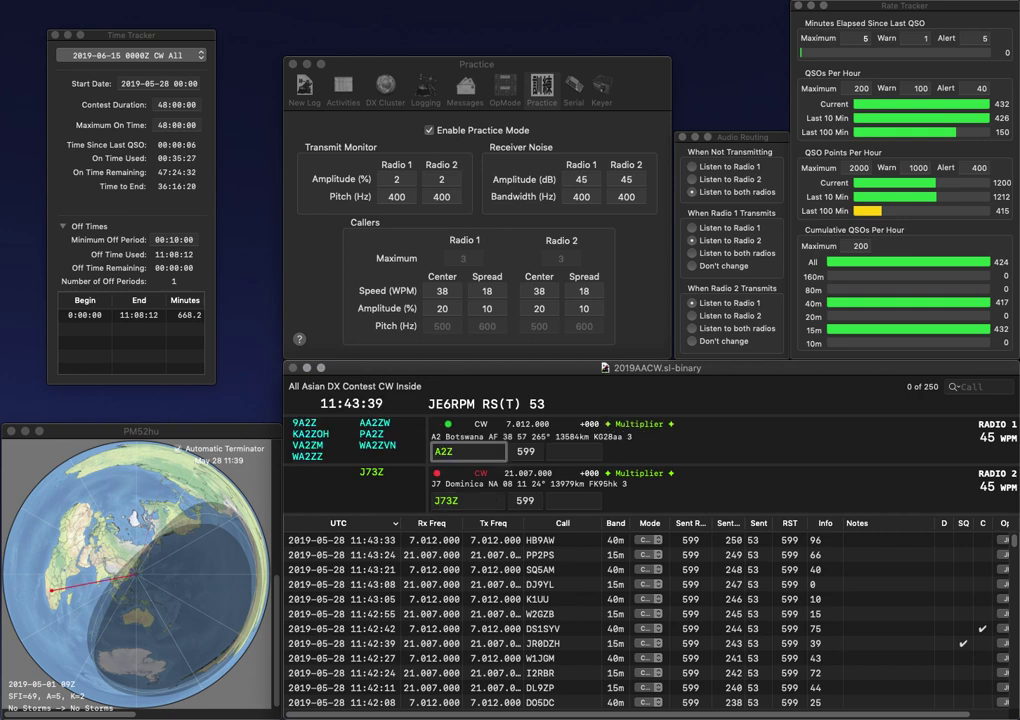
type("I")
key("Delete")
type("3")
key("backslash")
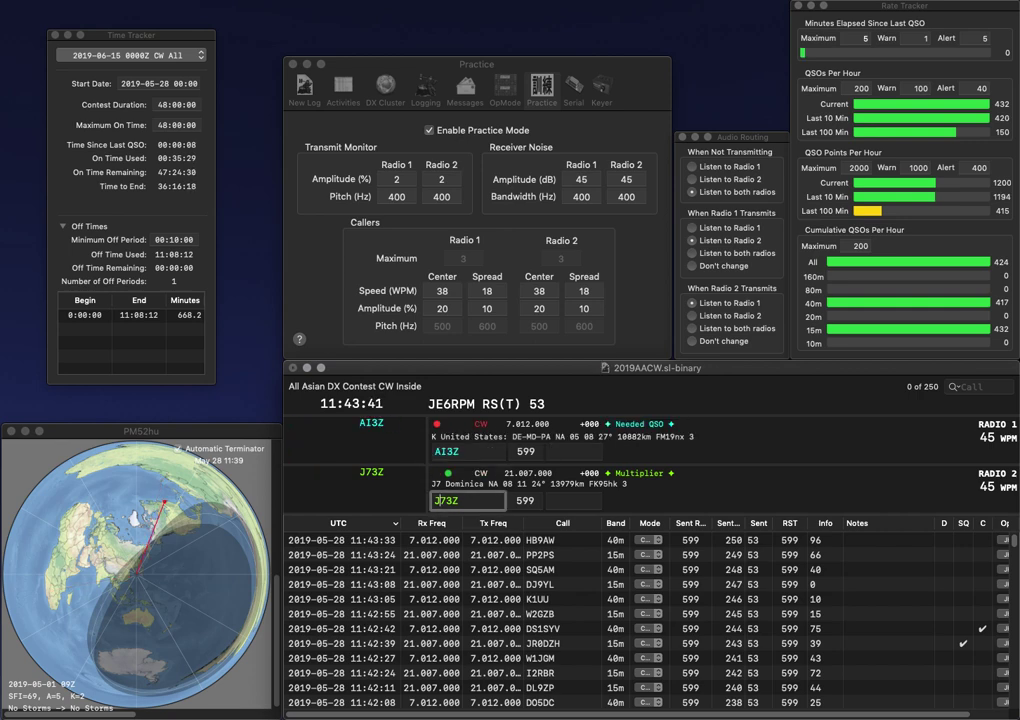
Step: Log J73Z on Radio 2 with received exchange 27, and AI3Z on Radio 1 with received exchange 23
key("space")
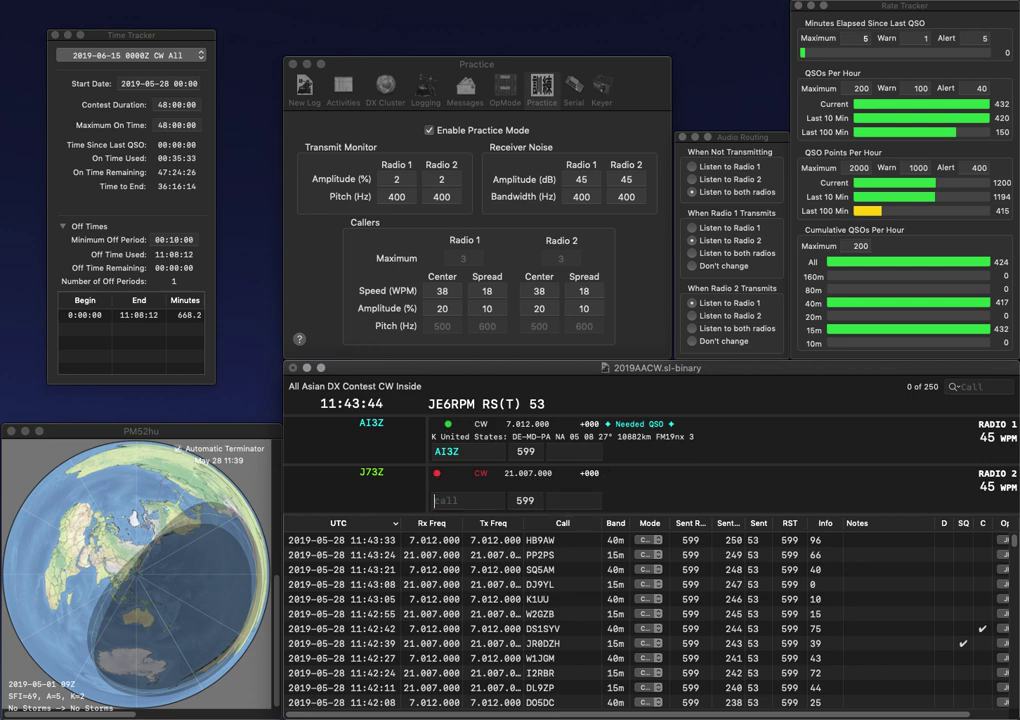
key("Return")
key("Return")
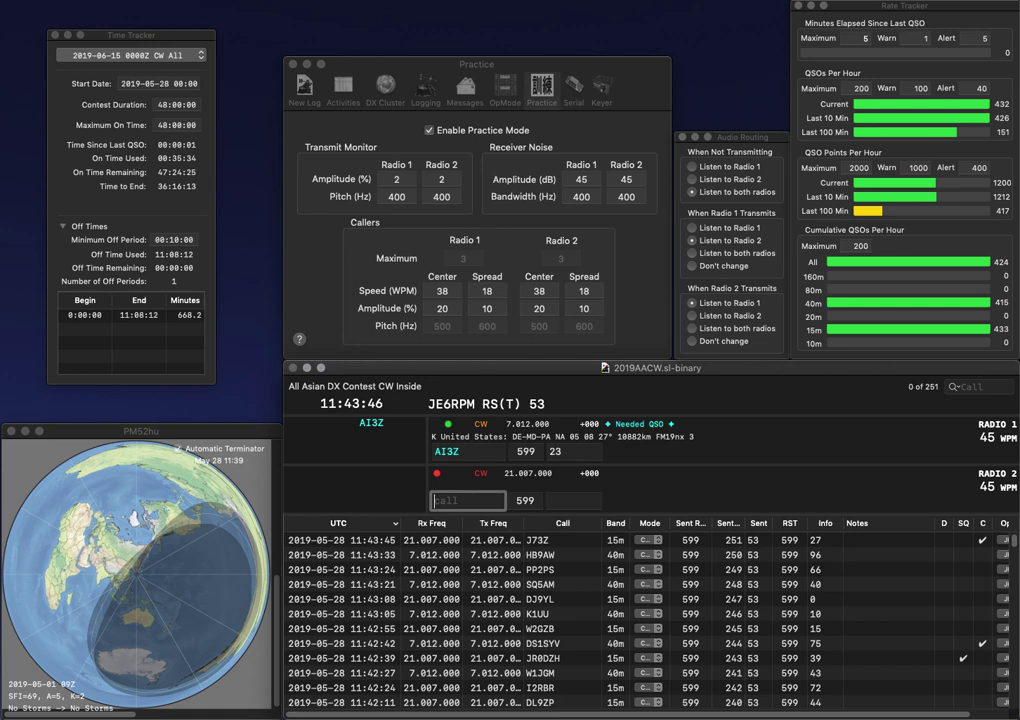
type("RV")
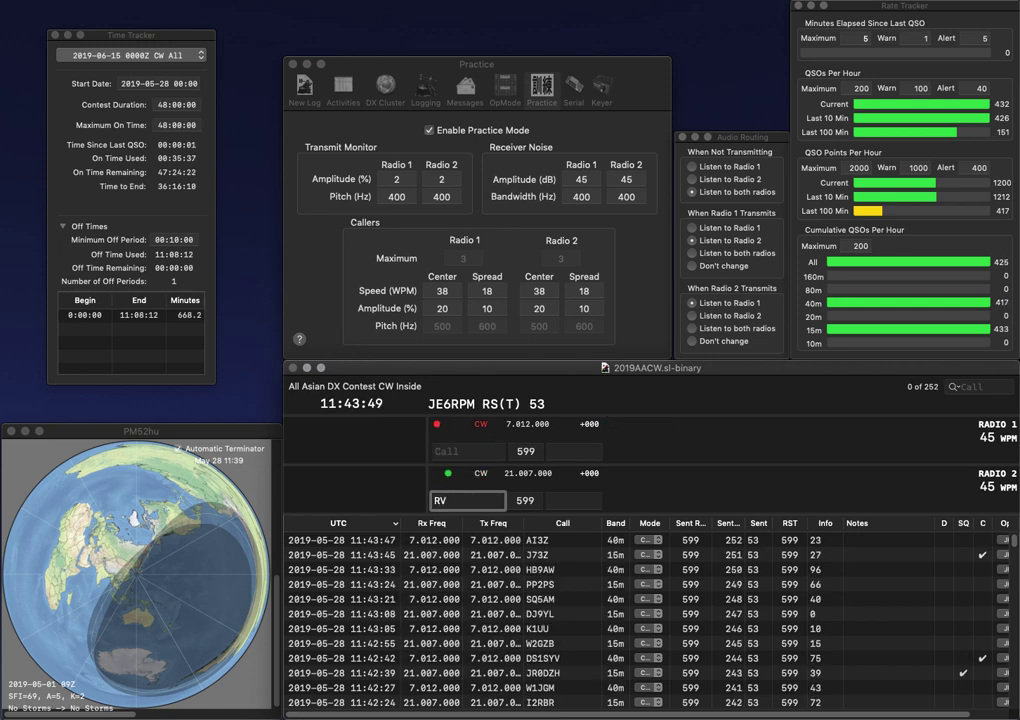
key("BackSpace")
key("Return")
type("JM1VDM")
key("Return")
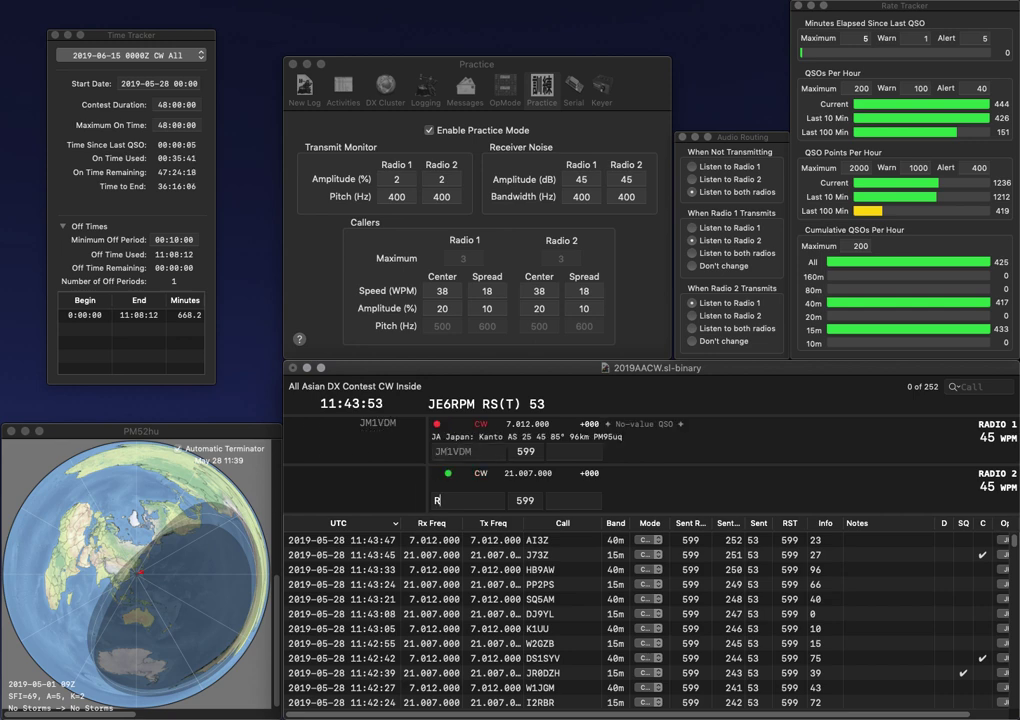
Step: Complete the Radio 2 call as R4WT and send it
type("4")
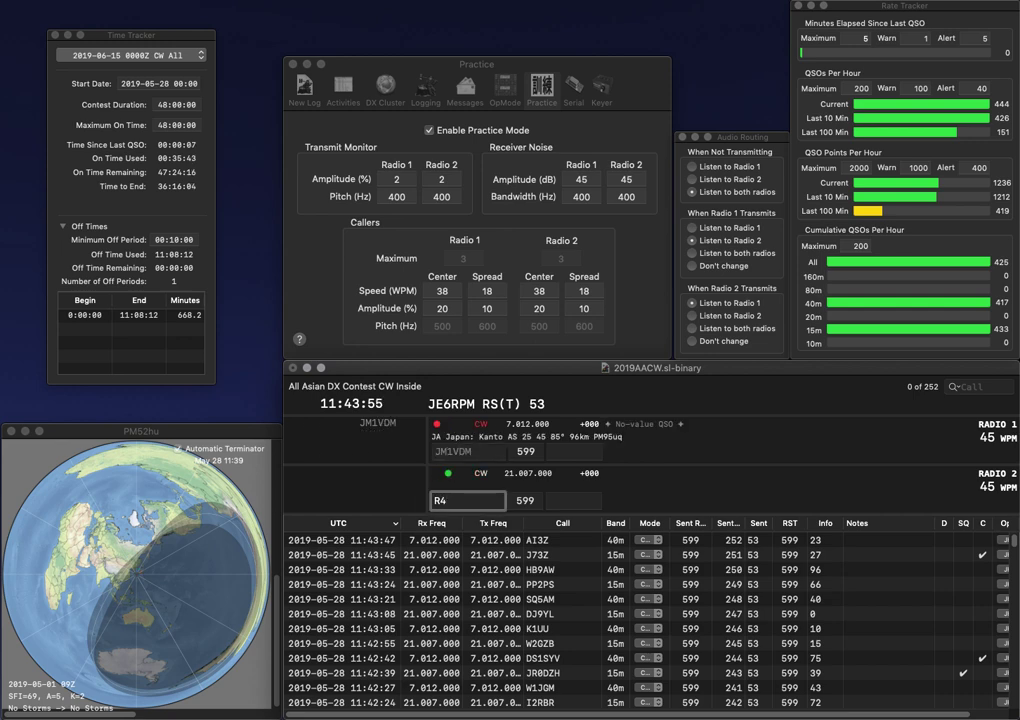
type("WT")
key("Return")
Step: Log JM1VDM on Radio 1 with received exchange 68, and R4WT on Radio 2 with received exchange 41
type("6")
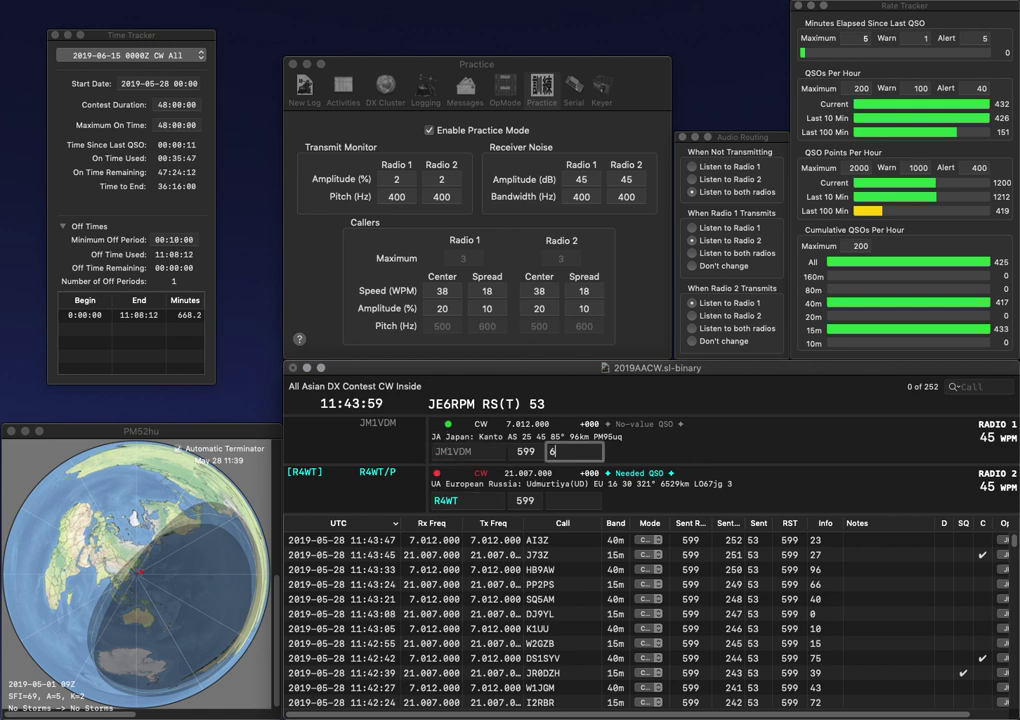
type("8")
key("Return")
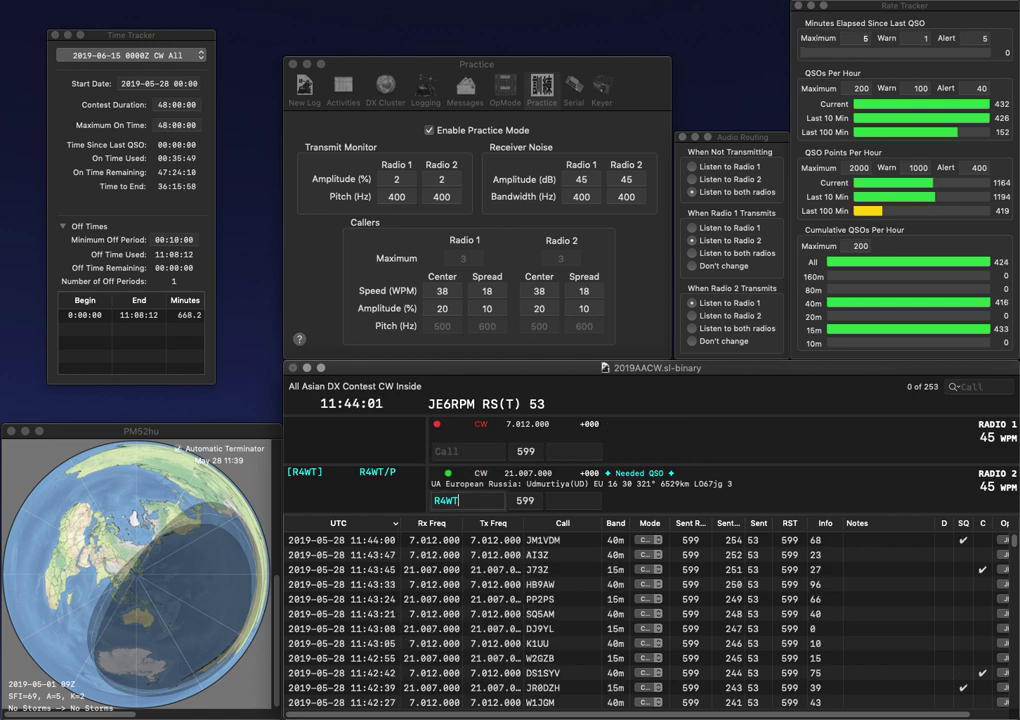
type("41")
key("Return")
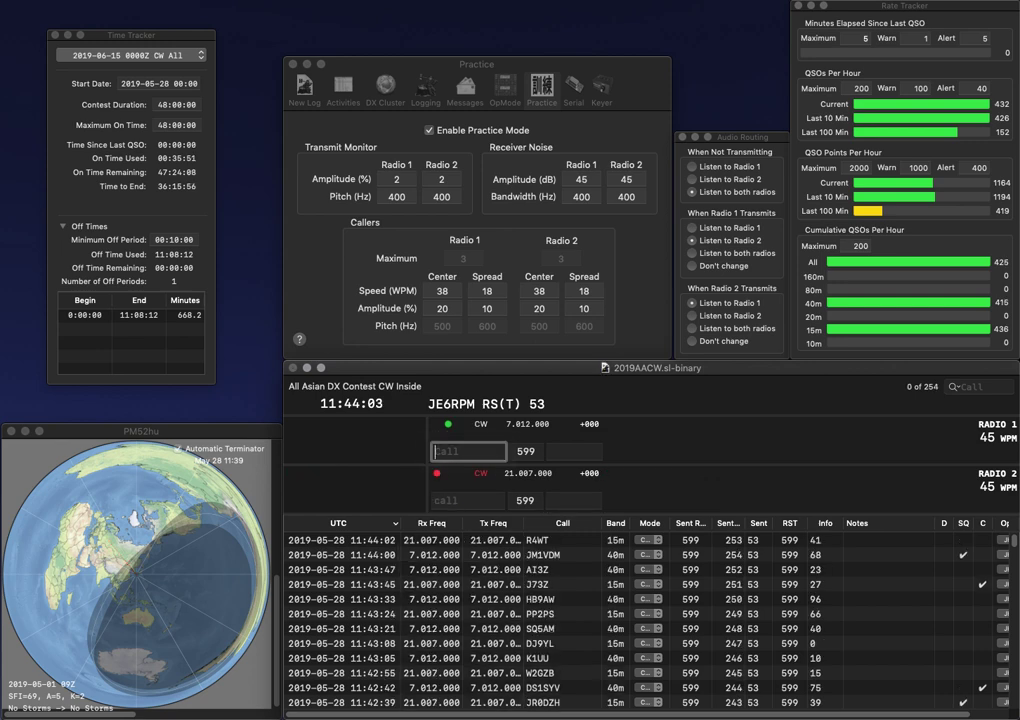
type("OZ4VW")
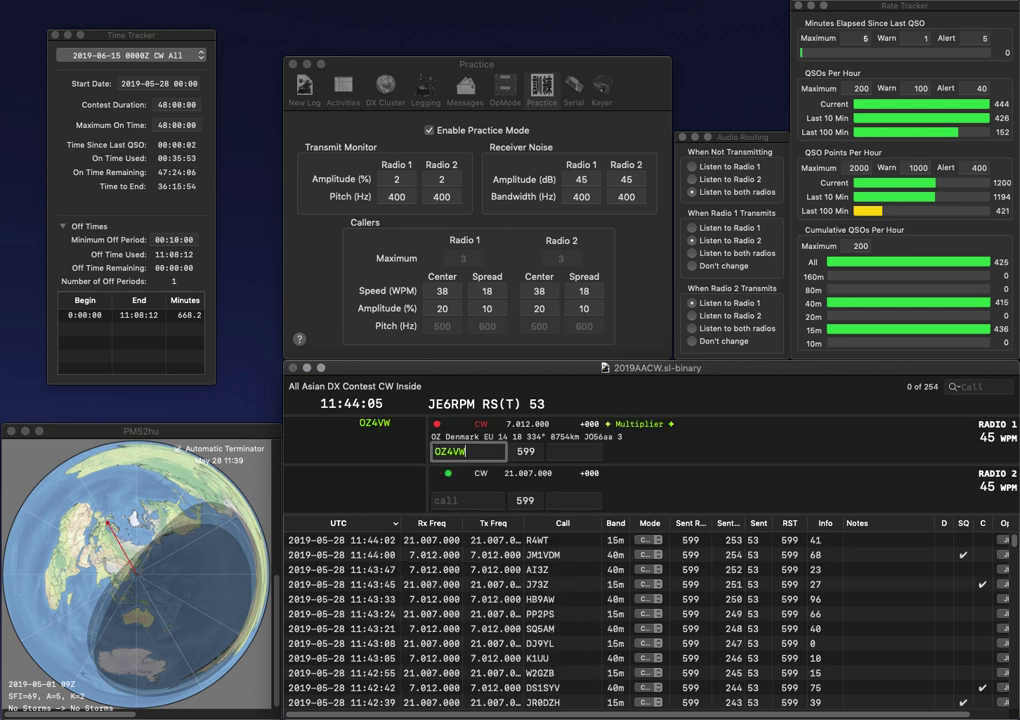
key("Return")
type("D")
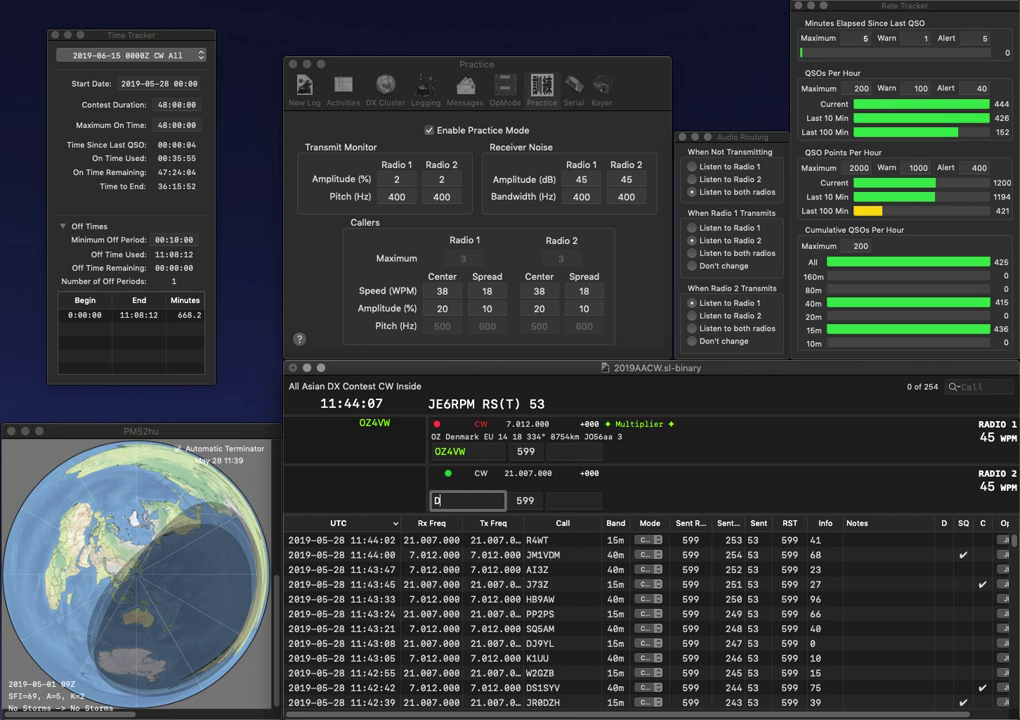
type("F3E")
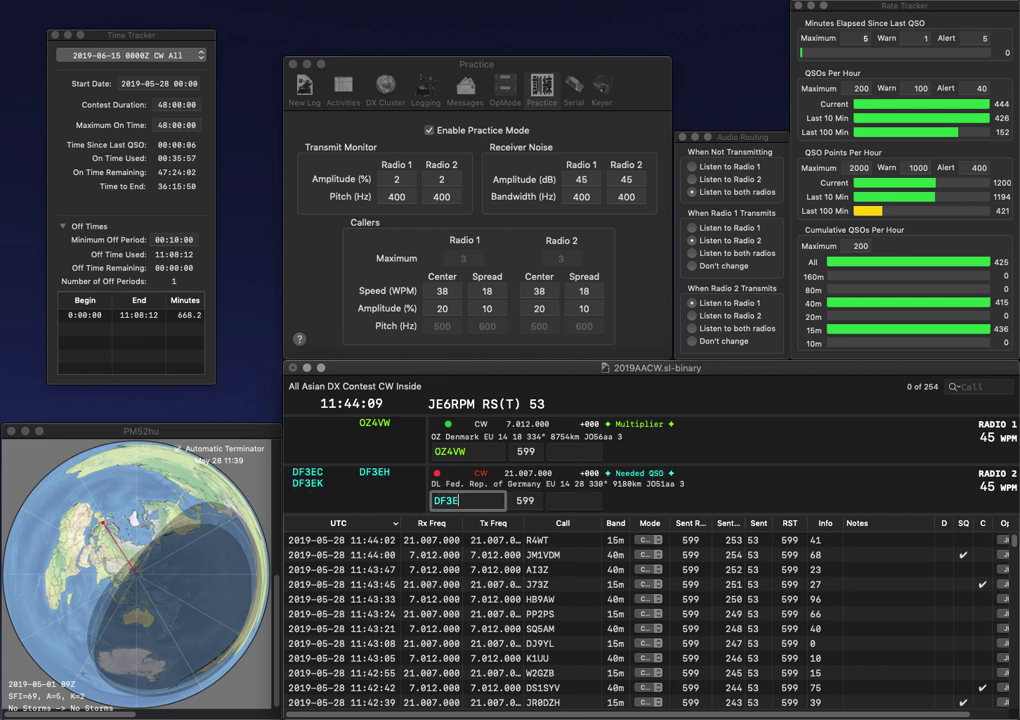
Step: Log OZ4VW on Radio 1 with received exchange 32
key("Up")
key("space")
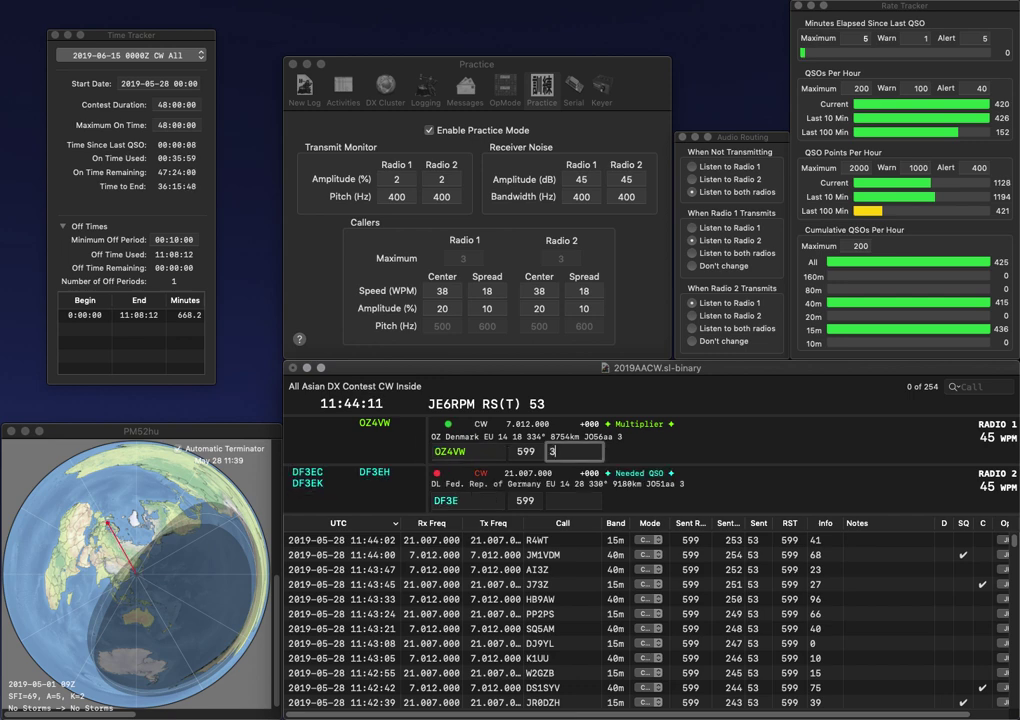
key("Return")
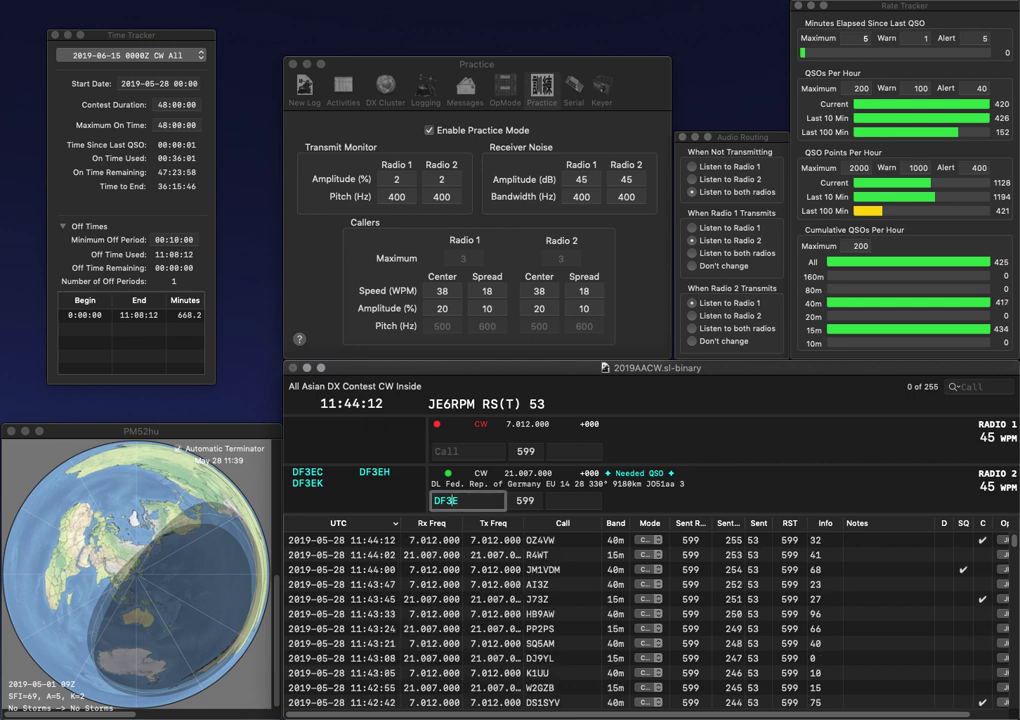
type("T")
key("grave")
type("JF2AIJ")
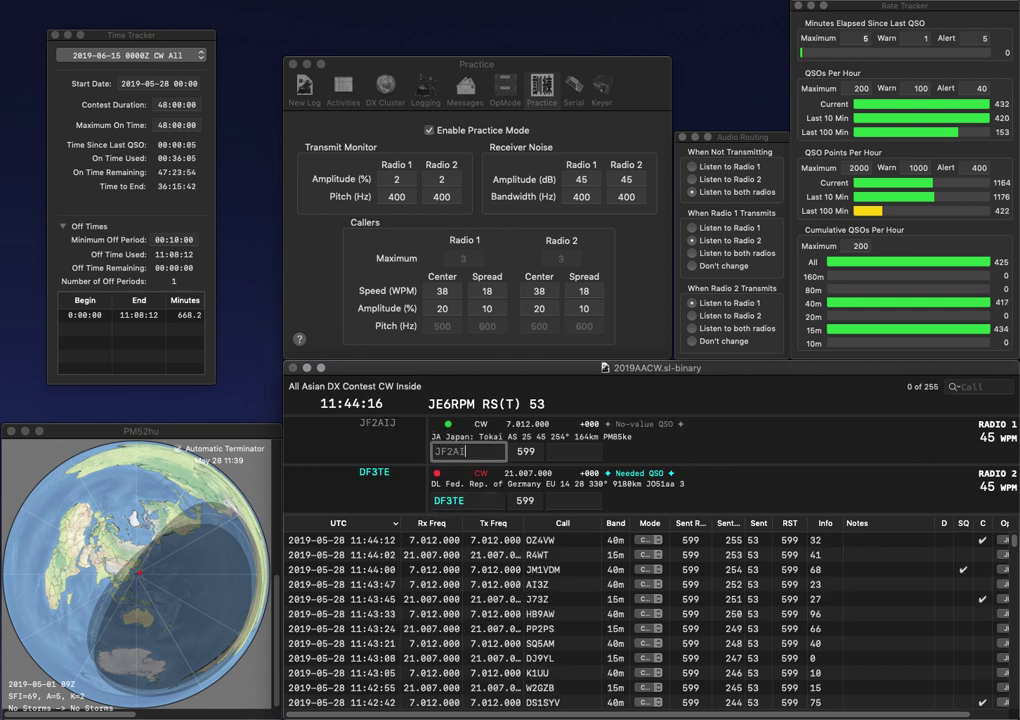
key("grave")
key("space")
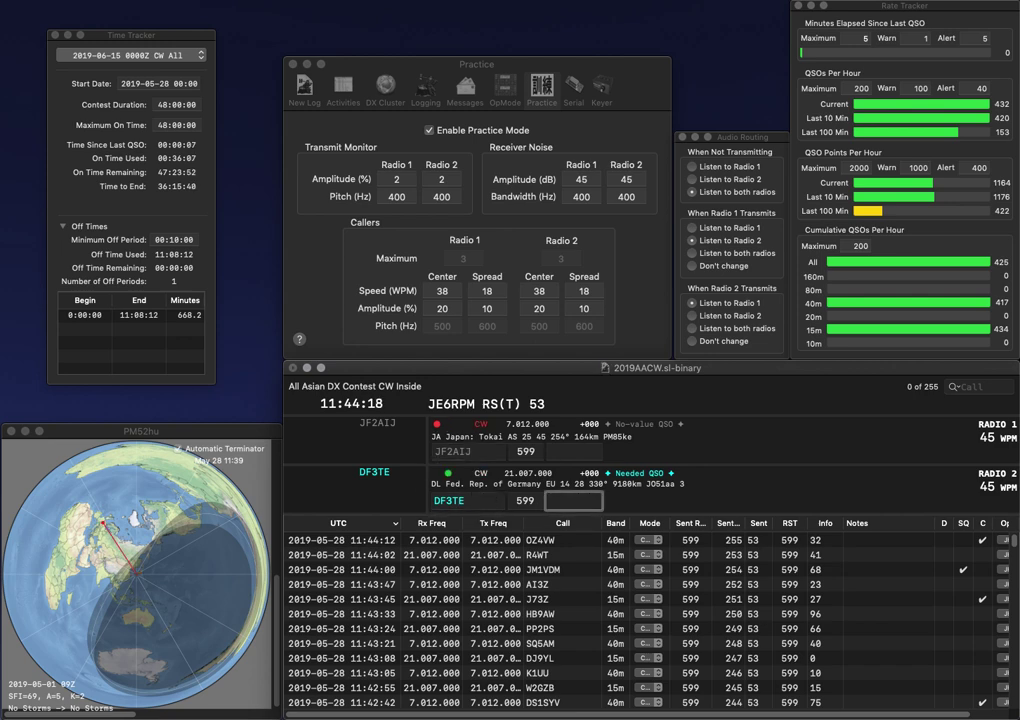
type("83")
key("Return")
type("80")
key("Return")
Step: Enter the partial call URM on Radio 2 and send it
type("URM")
key("Return")
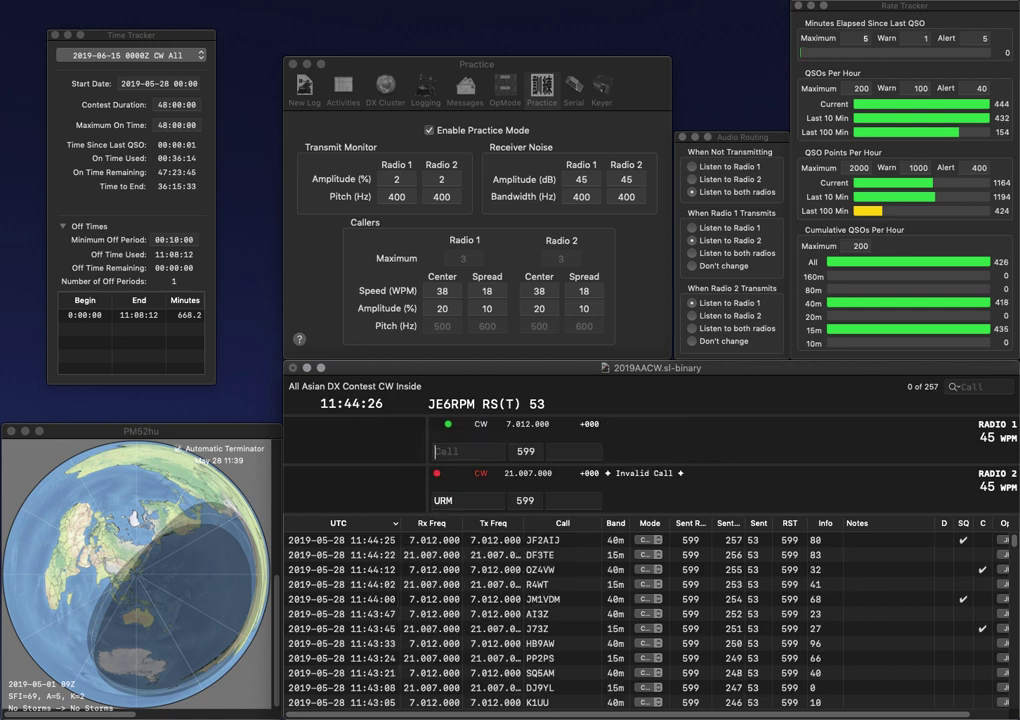
key("Return")
Step: Complete the Radio 2 call as UR5IRM and the Radio 1 call as DL8CO, sending each
key("Left")
type("5O")
key("BackSpace")
key("BackSpace")
type("5IR")
key("Up")
key("Return")
key("Return")
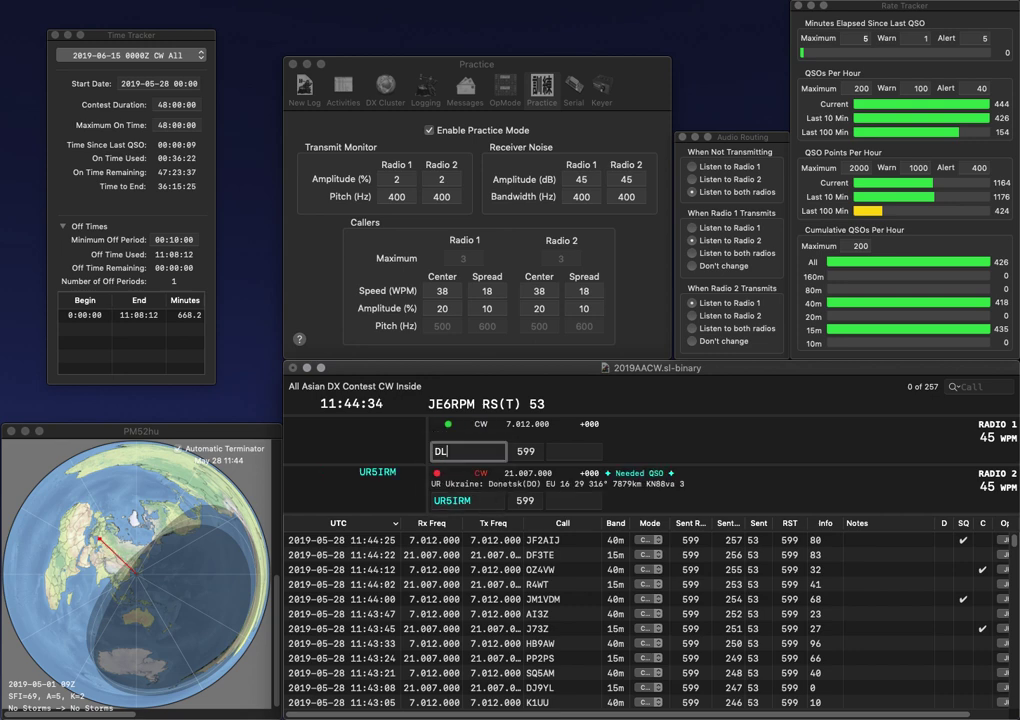
type("8CO")
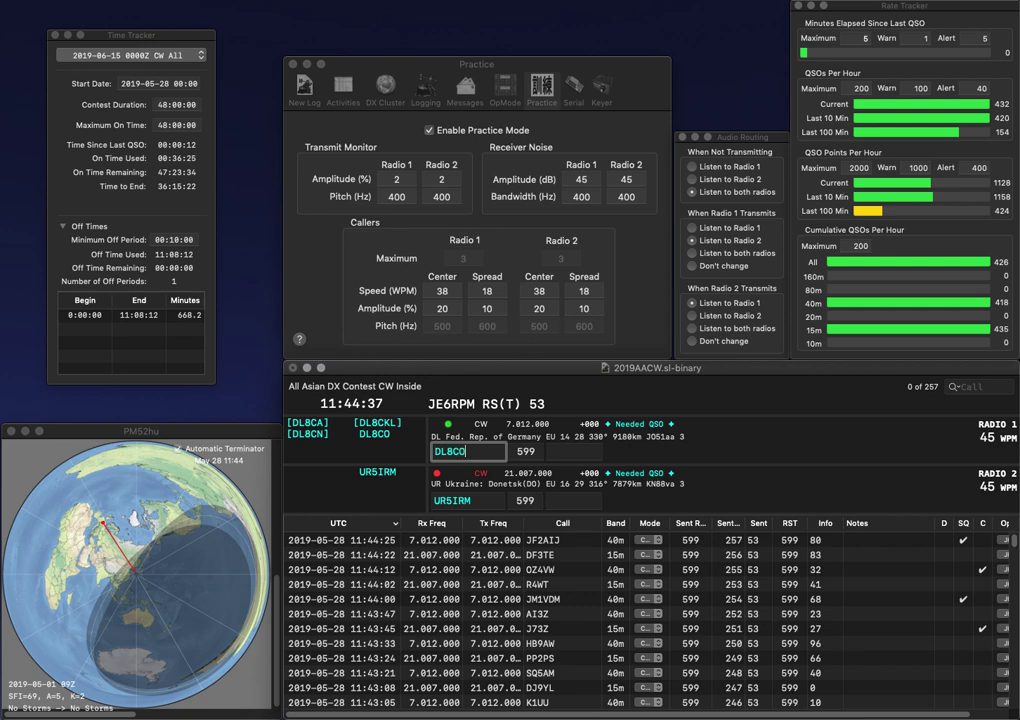
key("Return")
key("Tab")
type("63")
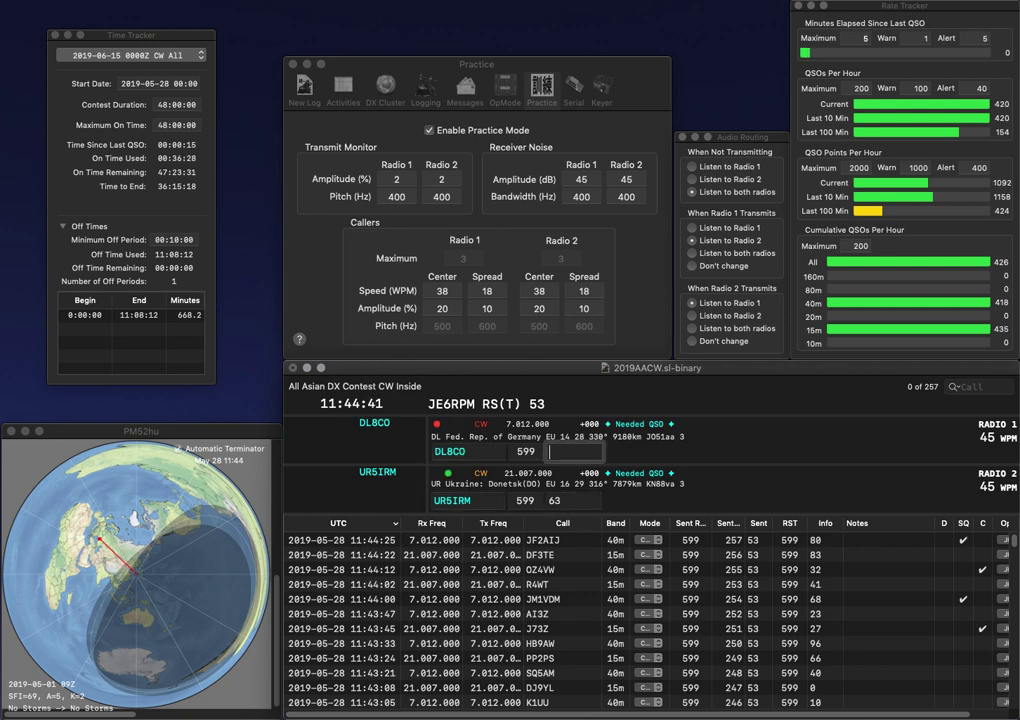
key("Return")
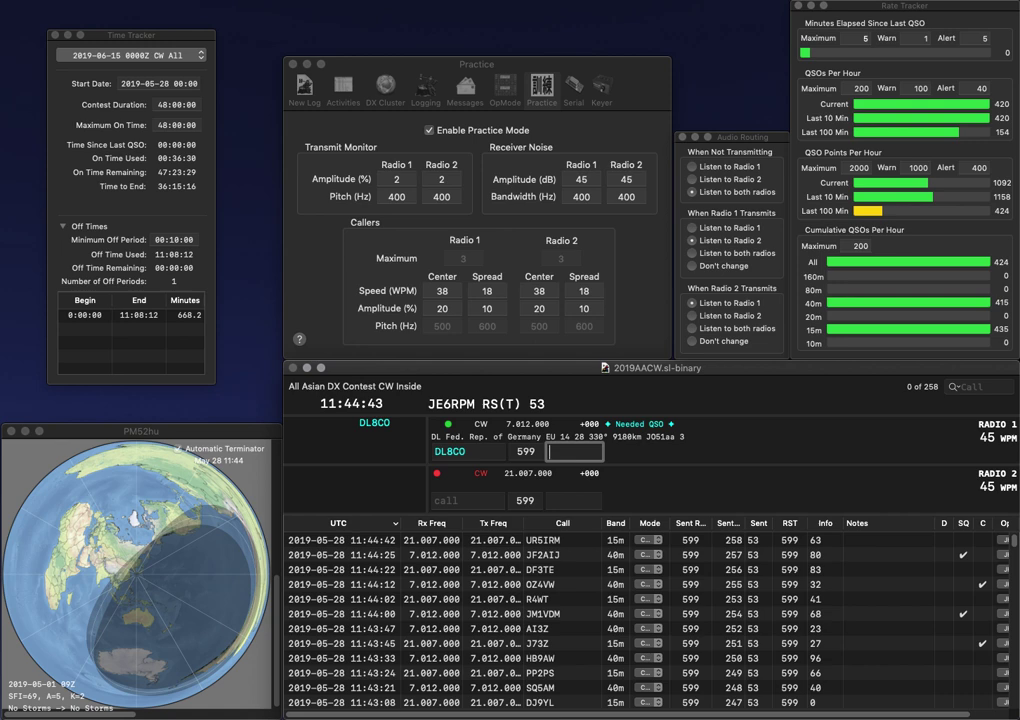
type("7")
key("Return")
Step: Send the call G0DDJ on Radio 2 and the call IZ8NWA on Radio 1
type("G0DDJ")
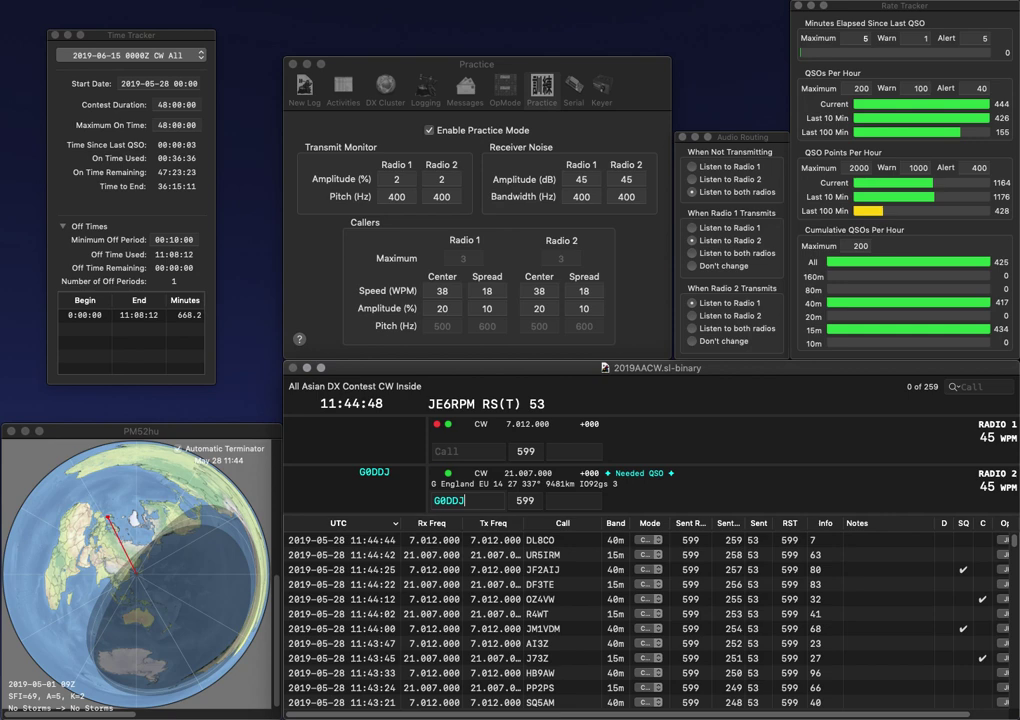
key("Return")
type("W")
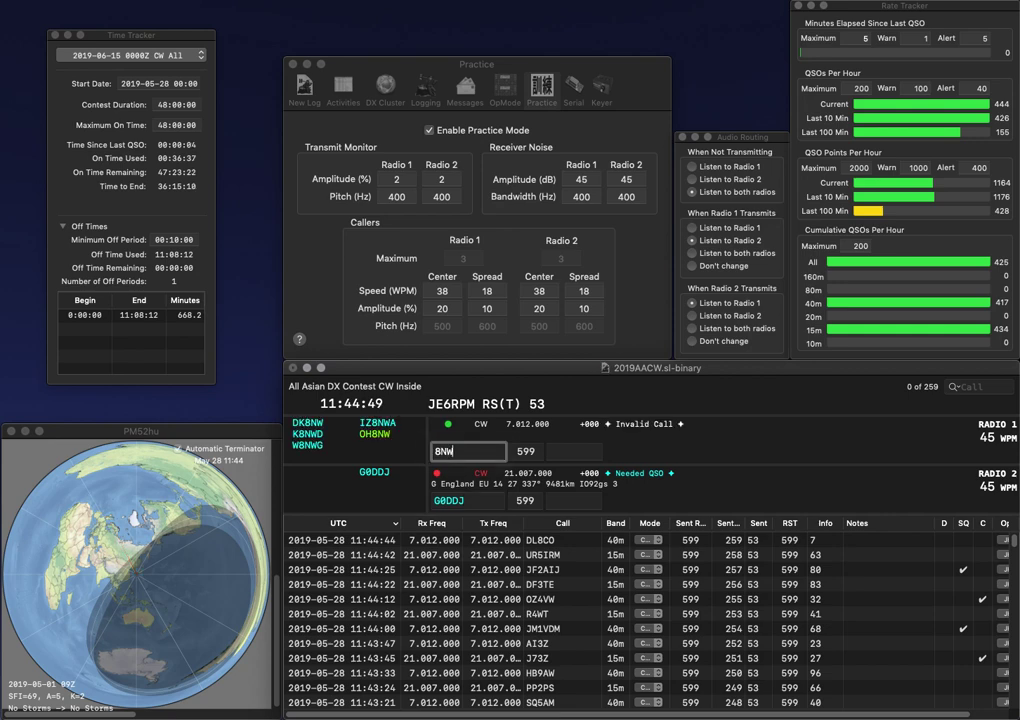
type("AIZ")
key("Return")
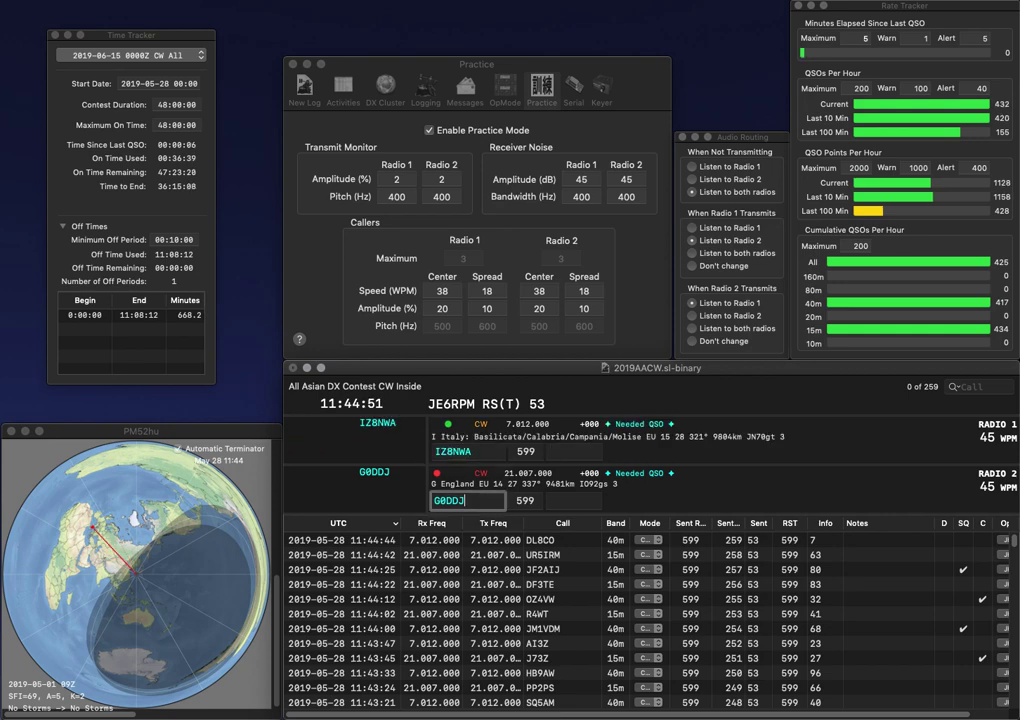
key("space")
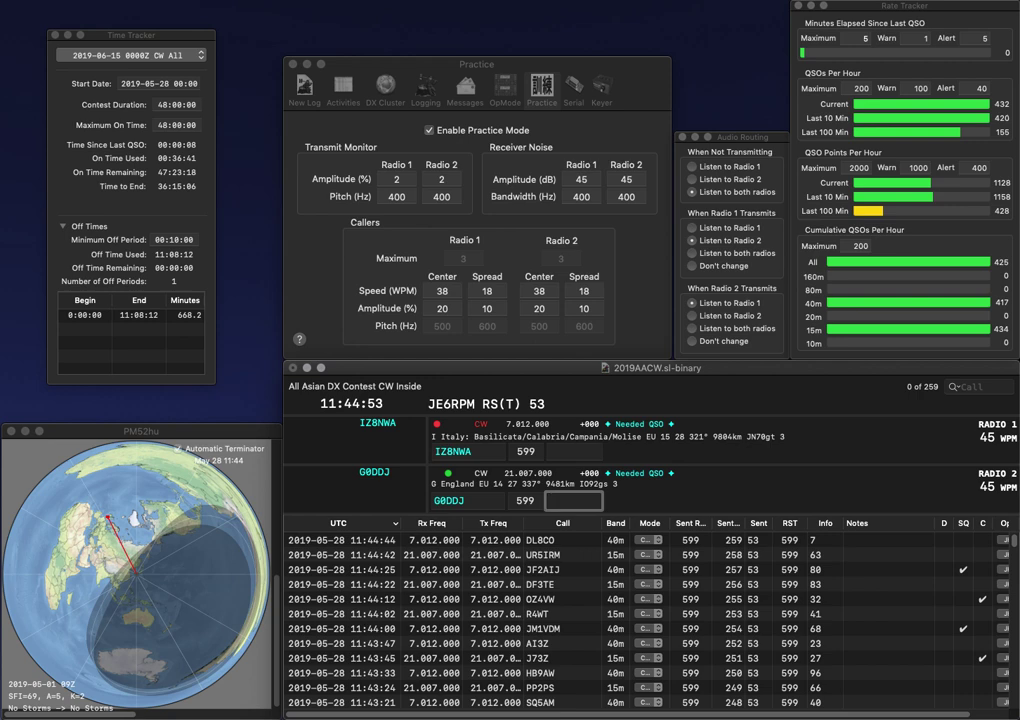
type("70")
key("Return")
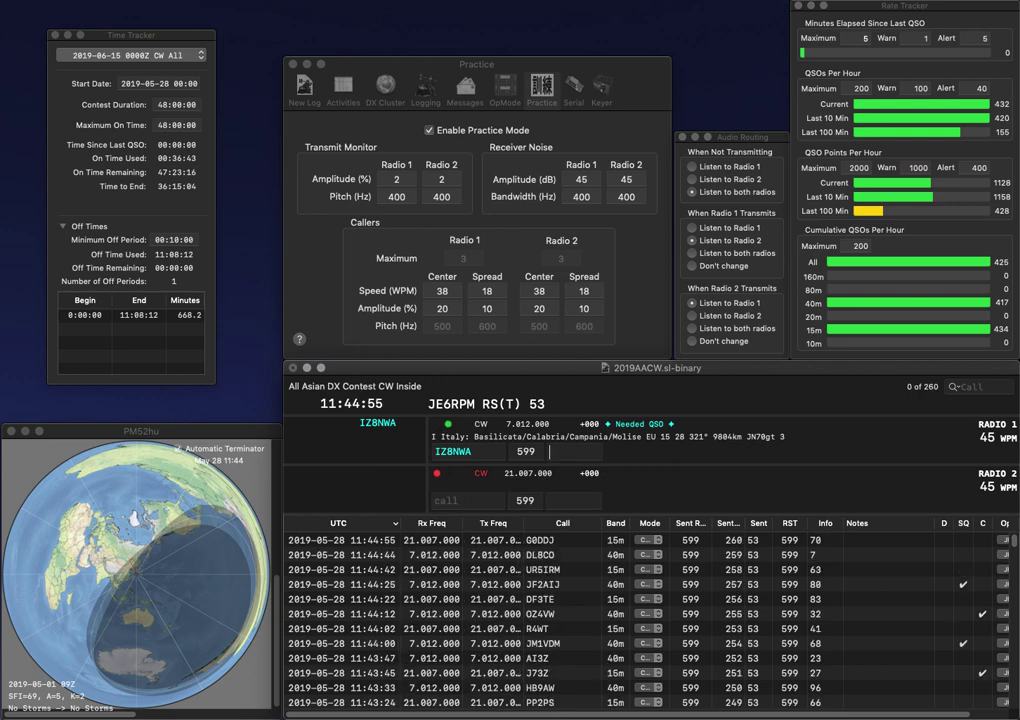
type("37")
key("Return")
type("EA3FZT")
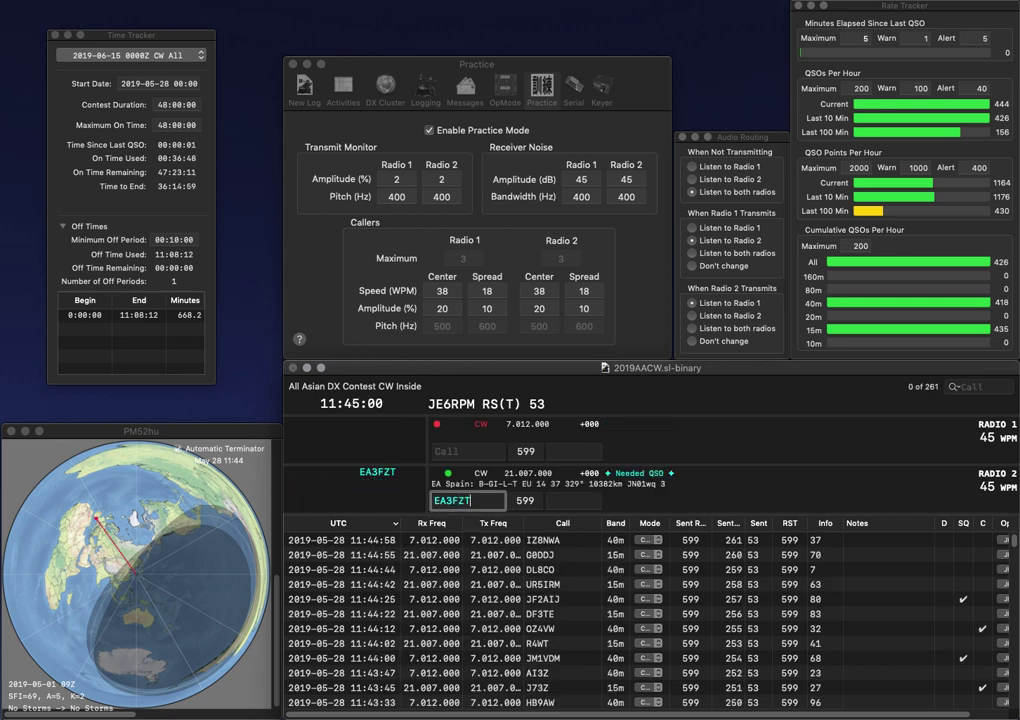
key("Return")
type("K8VUS")
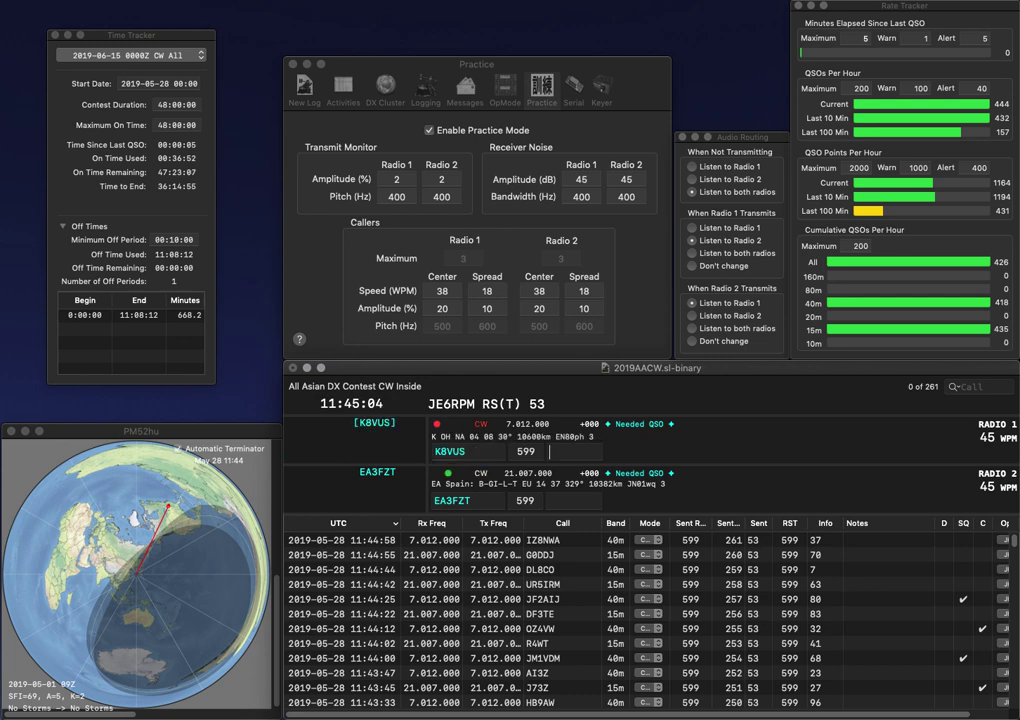
key("Return")
type("58")
key("Return")
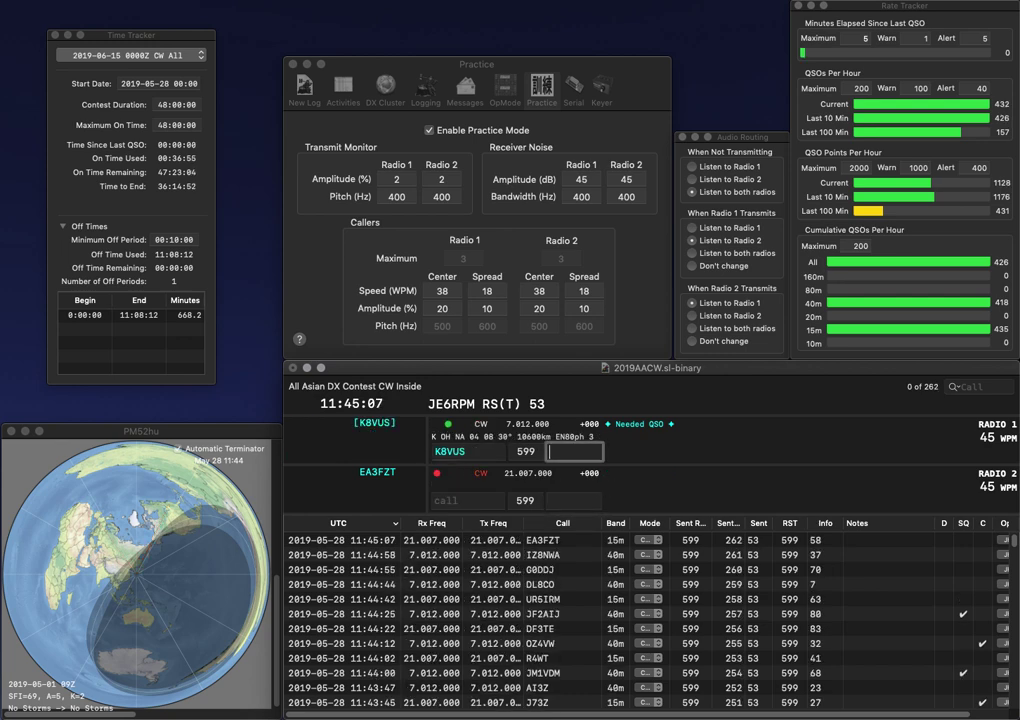
type("18")
key("Return")
Step: Send the partial call 3NW on Radio 2 and the partial call EK on Radio 1
type("3")
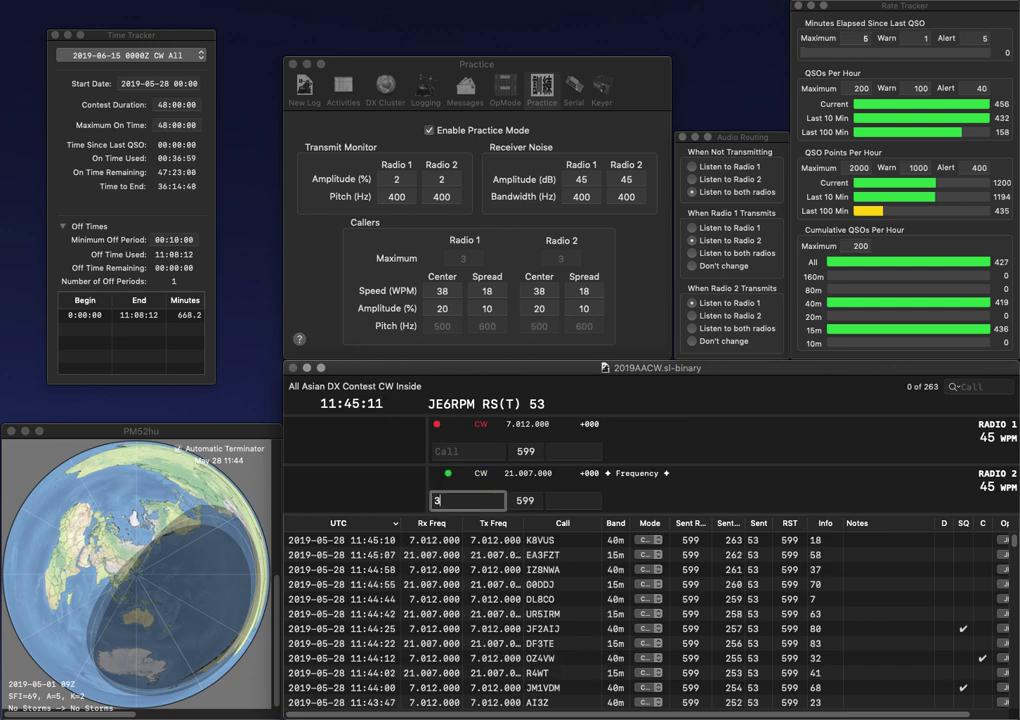
type("NW")
key("Return")
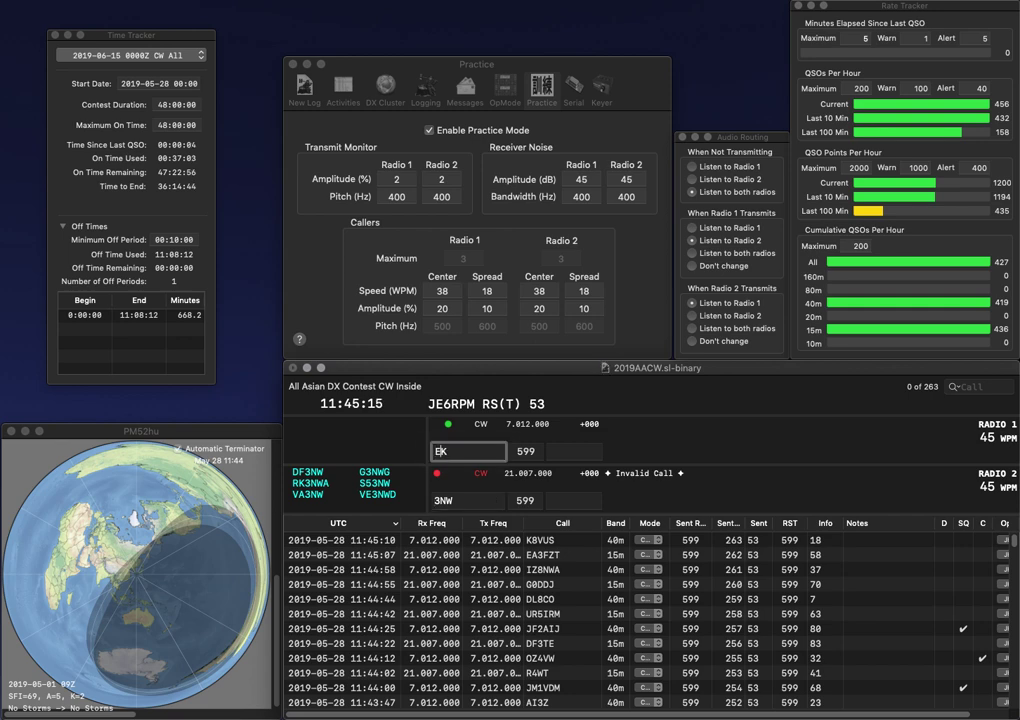
key("Return")
Step: Revise the Radio 2 call to F3NW and send it
type("WF")
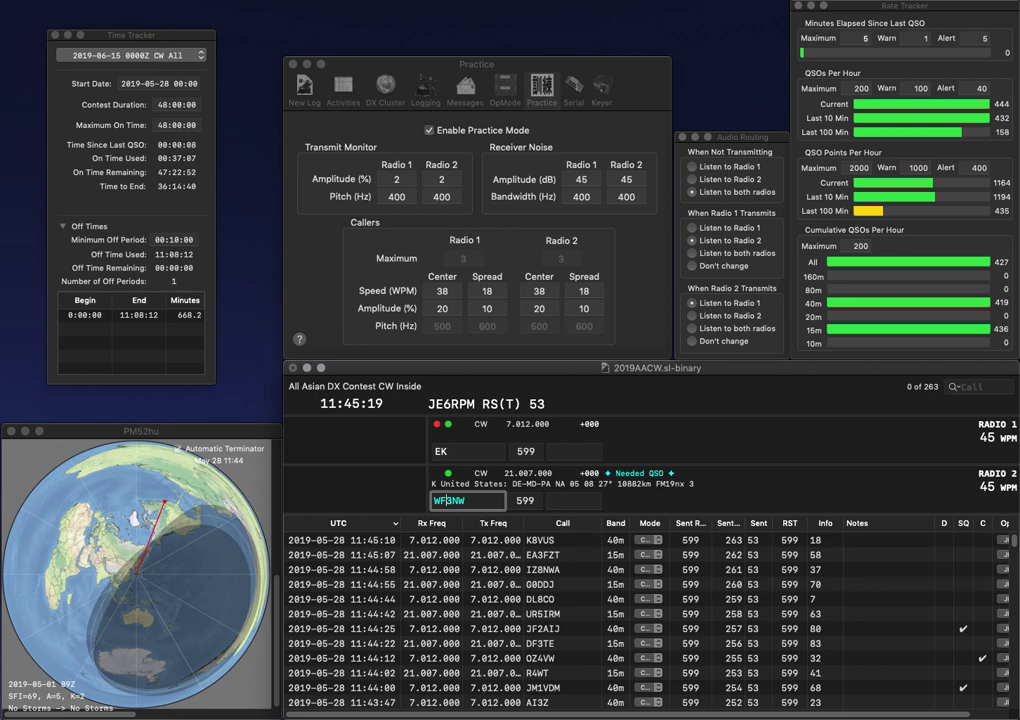
key("Left")
key("BackSpace")
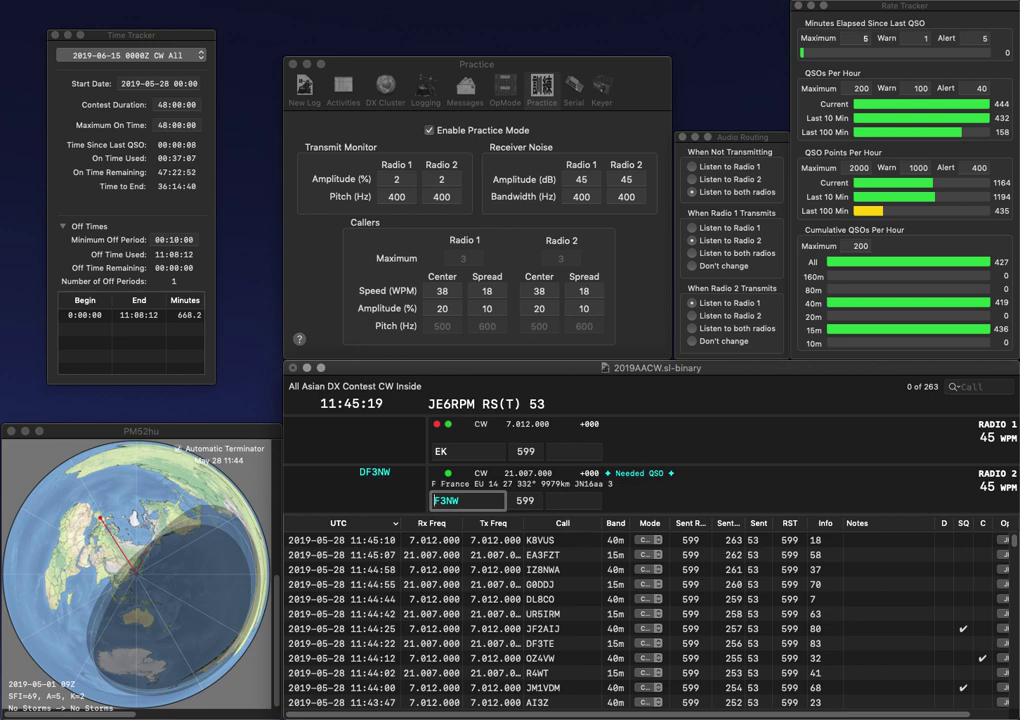
key("Up")
key("Return")
key("Return")
Step: Change the Radio 1 call to the partial EC4 and send it
key("BackSpace")
type("C4")
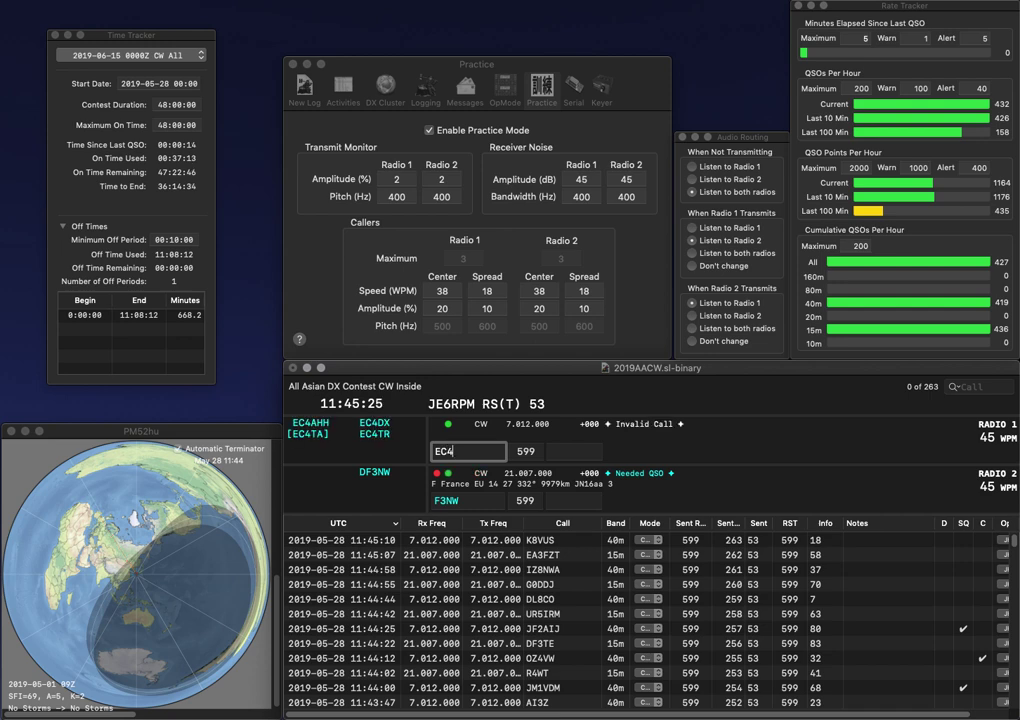
key("Return")
Step: Correct the Radio 2 call to AF4NW and send it
key("Down")
type("A")
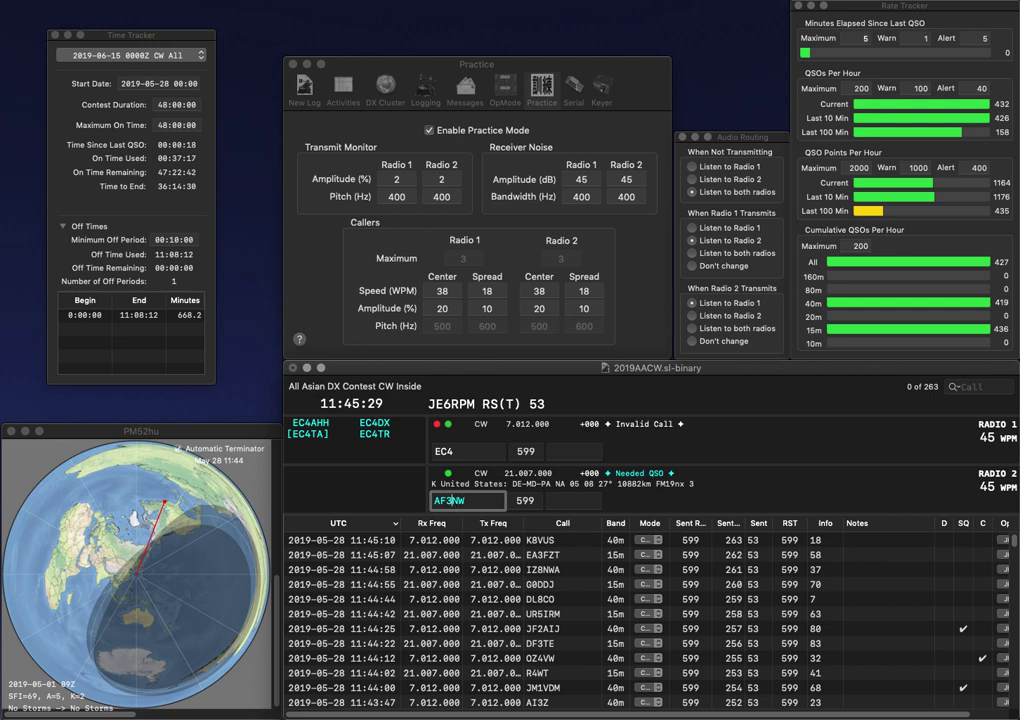
key("BackSpace")
type("4")
key("Return")
Step: Correct the Radio 1 call to the partial EC5M and send it
key("Up")
type("A")
key("BackSpace")
key("BackSpace")
type("5")
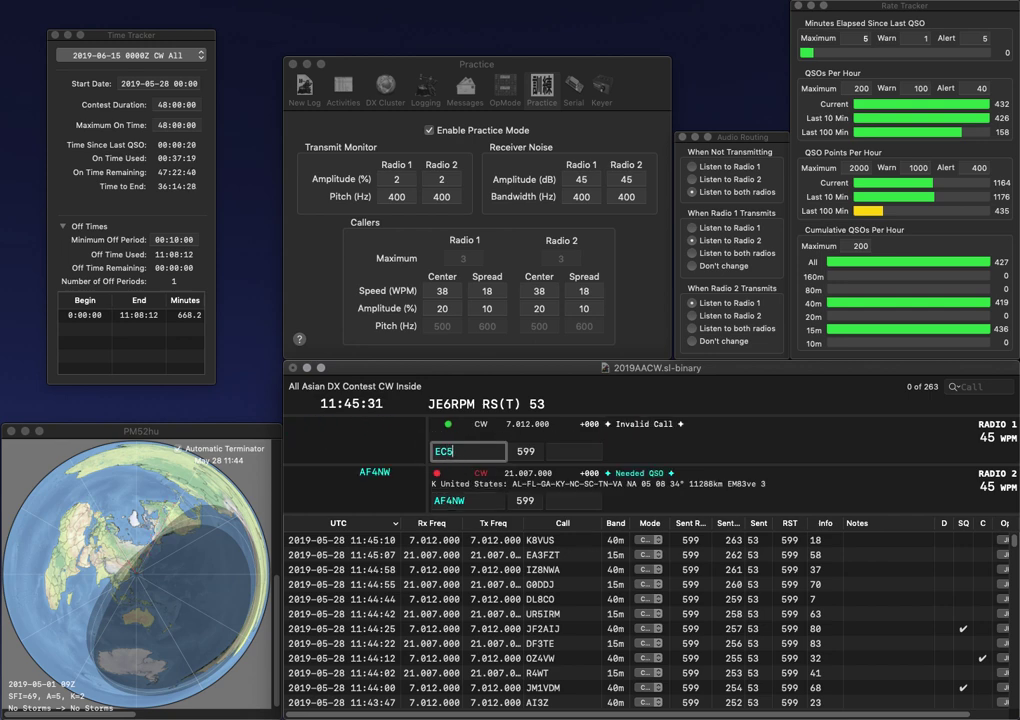
type("NM")
key("Return")
Step: Log AF4NW on Radio 2 with received exchange 66, and complete and send the Radio 1 call as EC5AGM
type("66")
key("Return")
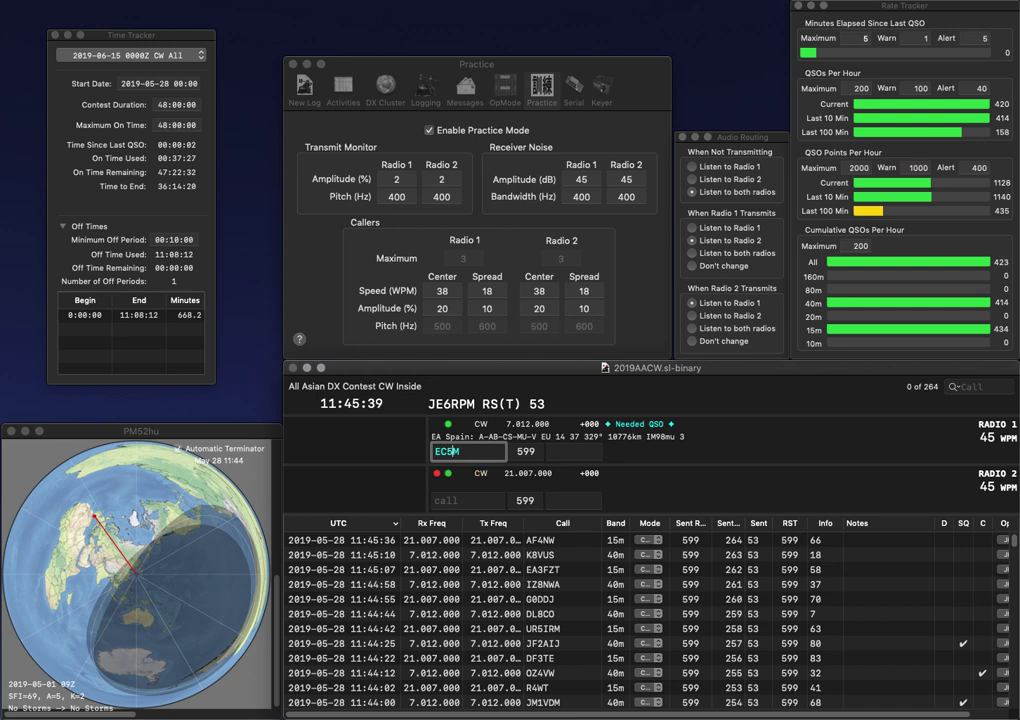
type("AG")
key("Return")
Step: Enter the partial call KW on Radio 2 and send it
type("W")
type("K")
key("Return")
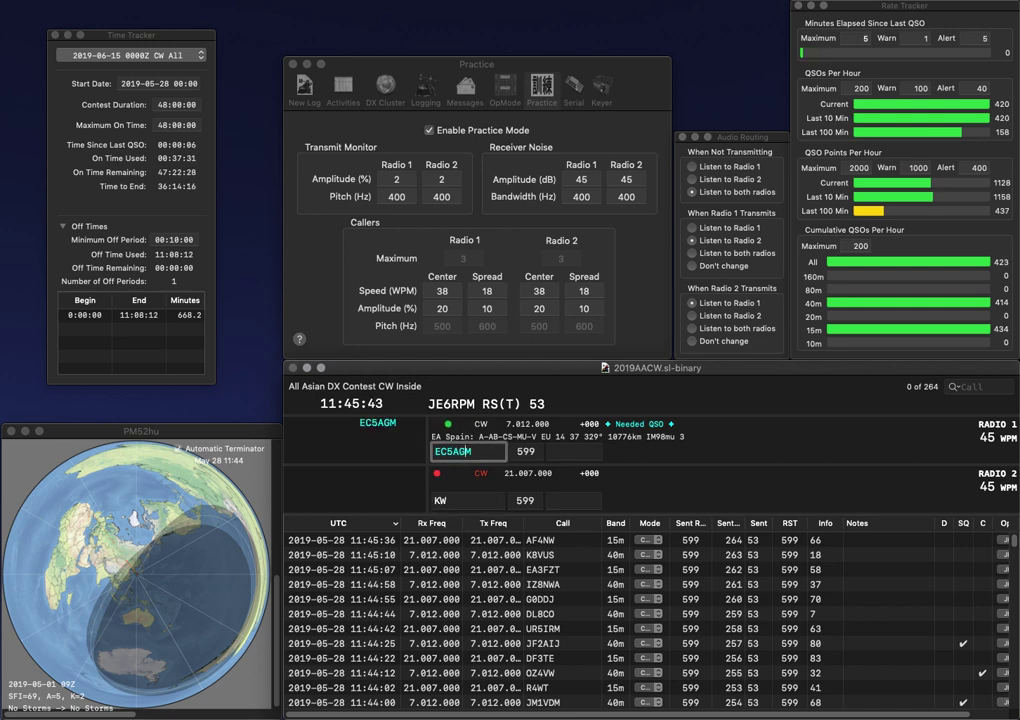
Step: Log EC5AGM on Radio 1 with received exchange 26
key("Tab")
type("26")
key("Return")
type("U")
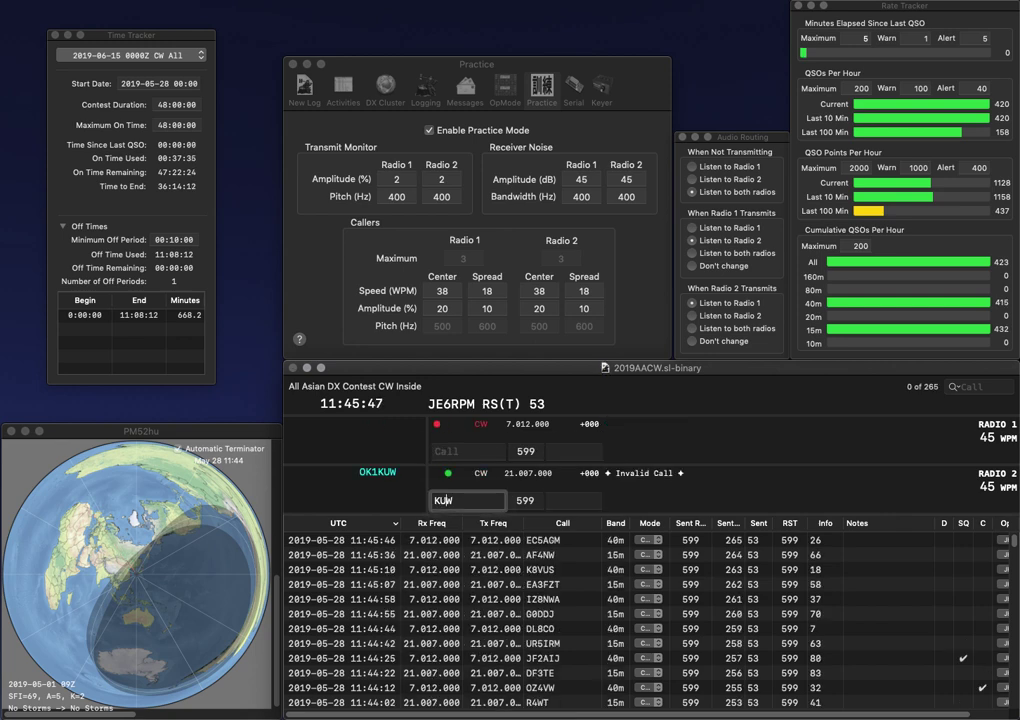
type("6")
key("Return")
type("UR5WAN")
key("Return")
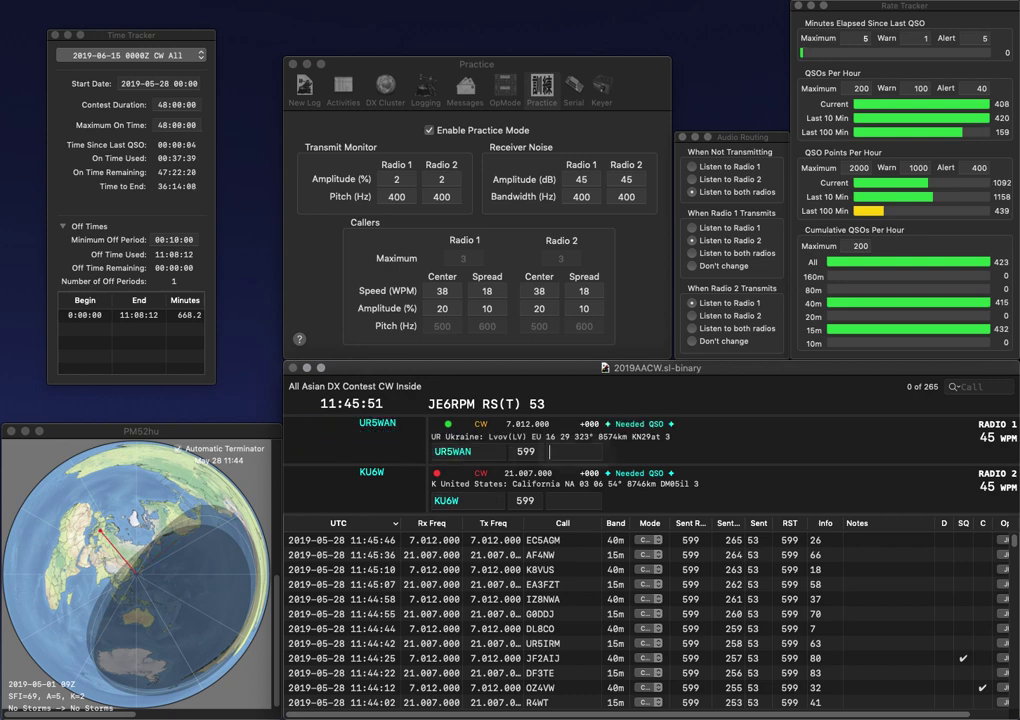
key("Tab")
type("67")
key("Return")
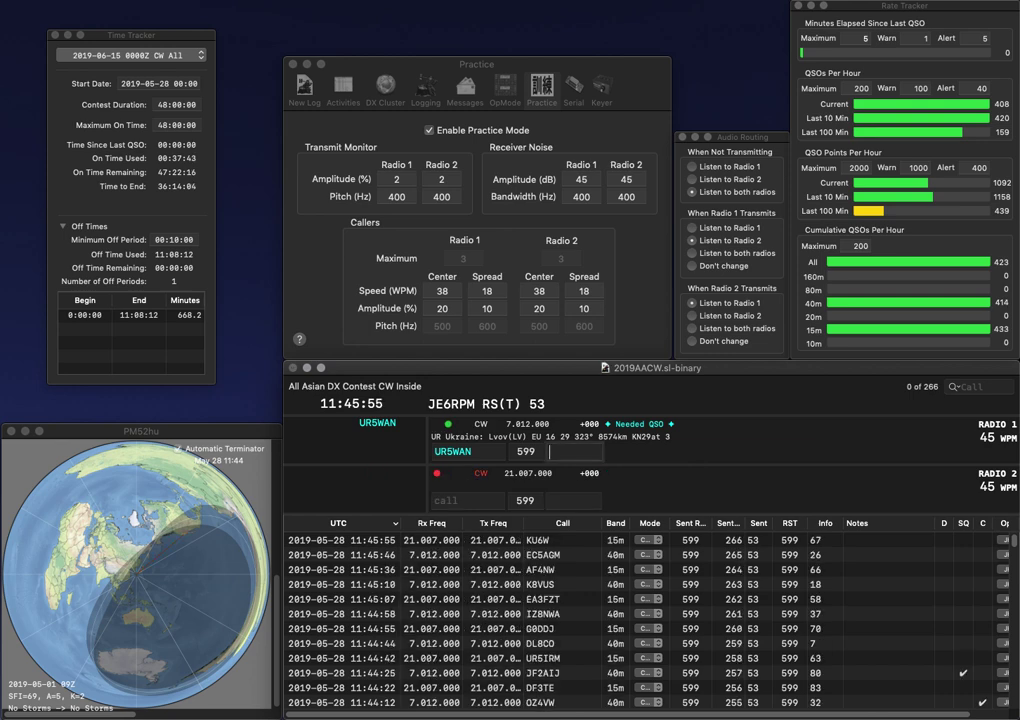
type("2")
key("Return")
Step: Enter and send the partial call W7 on Radio 2 and the partial call NM on Radio 1
type("W7")
key("Return")
type("N")
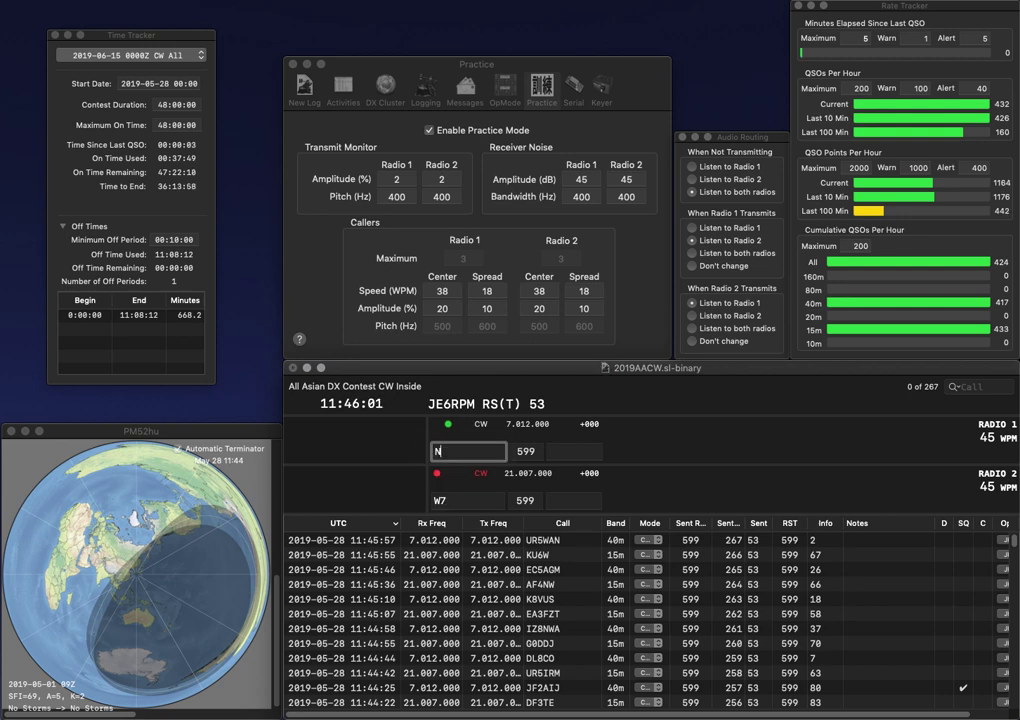
type("M")
key("Return")
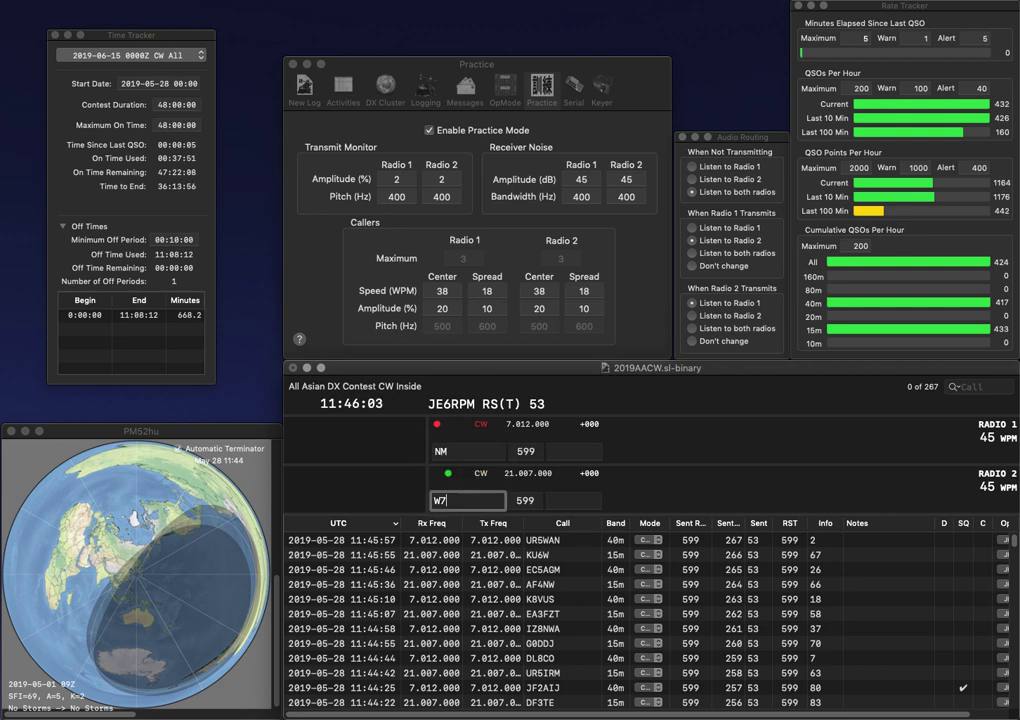
type("VJ")
key("Return")
left_click(441, 451)
type("J9")
key("Return")
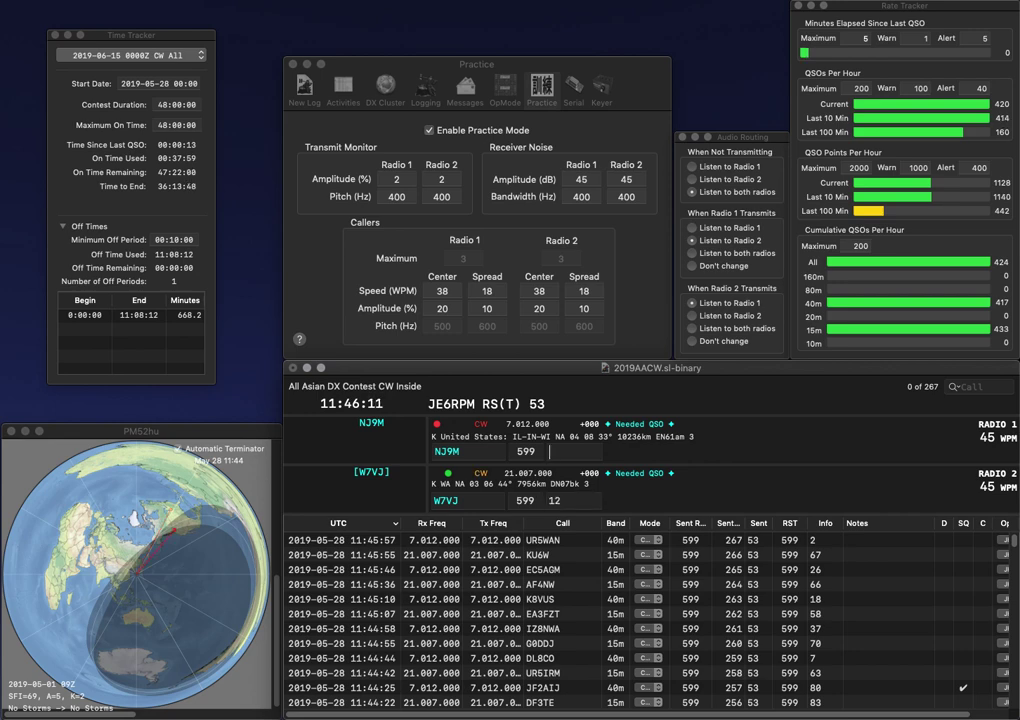
key("Return")
type("61")
key("Return")
Step: Enter the partial call KO4 on Radio 2 and send it, and call CQ on Radio 1
type("KO4O")
key("BackSpace")
key("Up")
key("Down")
key("Return")
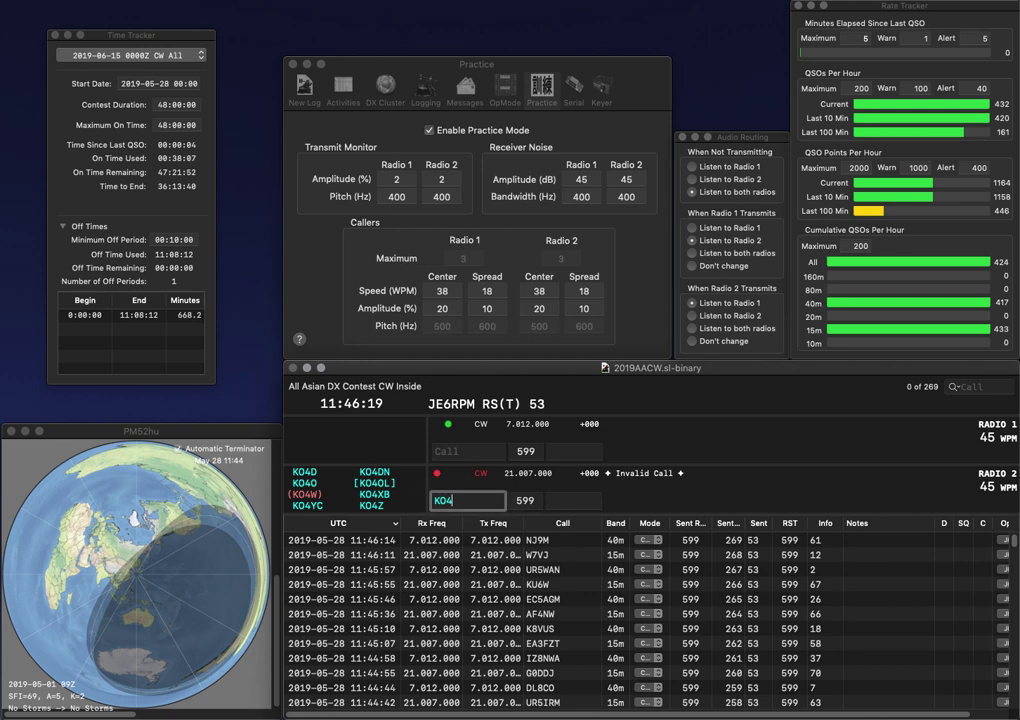
key("Up")
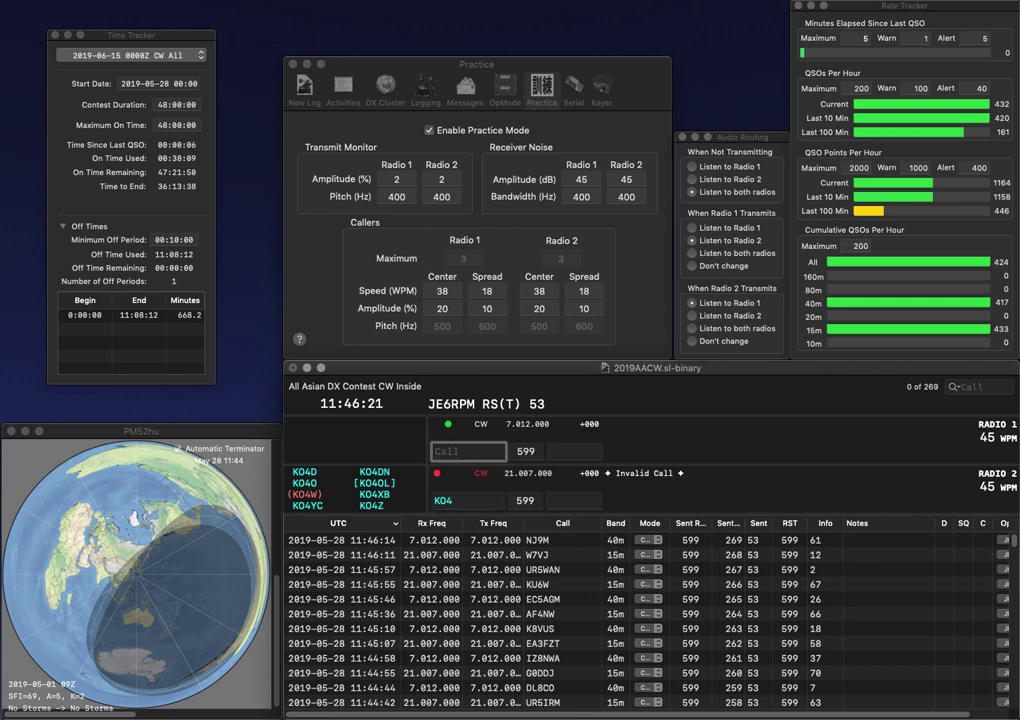
key("Down")
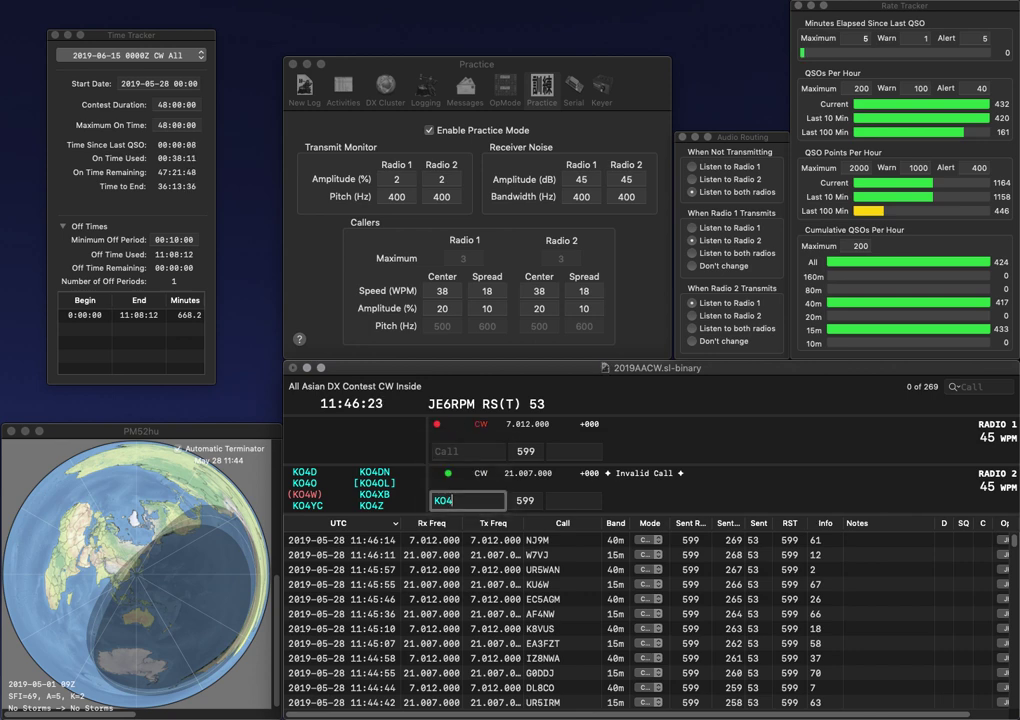
Step: Correct the Radio 2 call to KO5G and send it, and enter and send the call VE6TN on Radio 1
key("BackSpace")
type("5G")
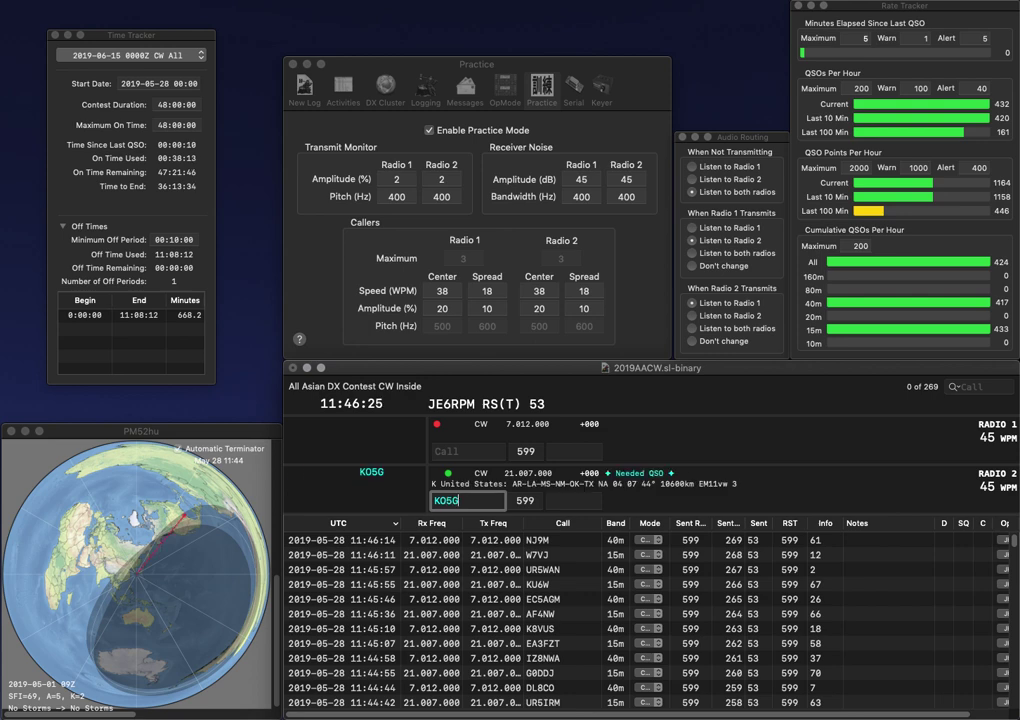
key("Up")
type("VE6TN")
key("Return")
type("1")
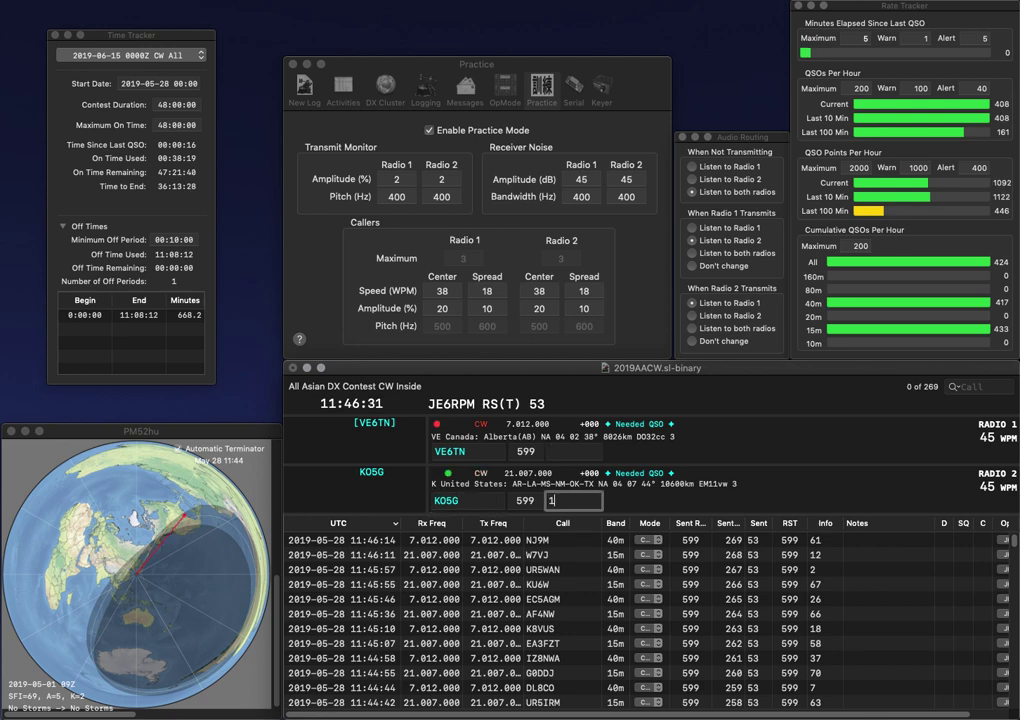
type("3")
key("Return")
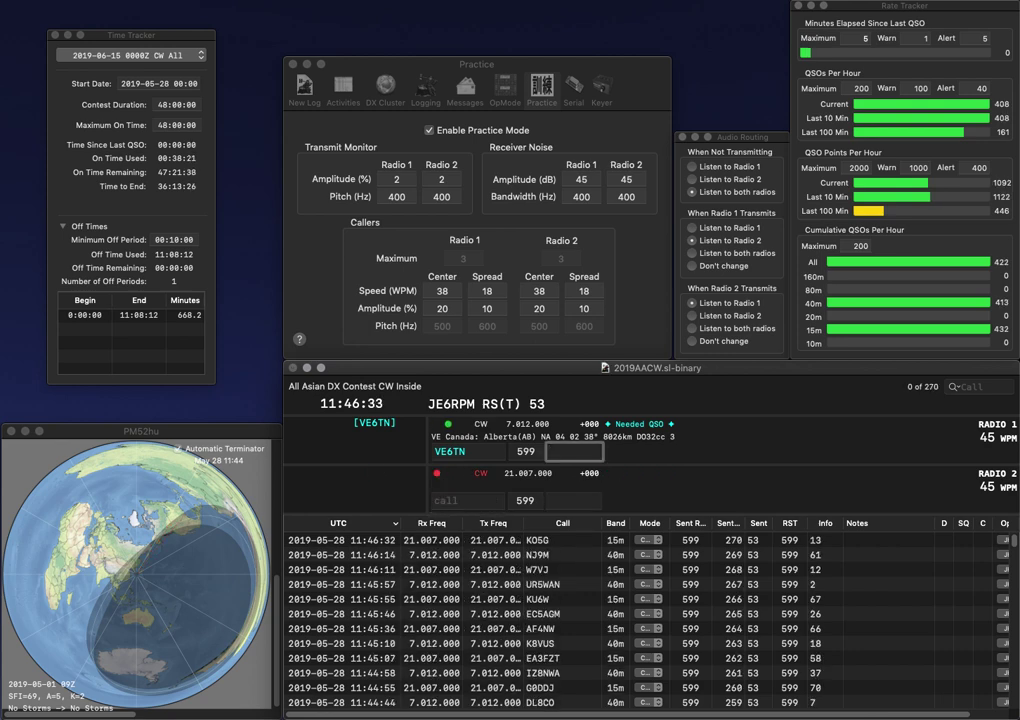
type("24")
key("Return")
Step: Enter and send the call SP5X on Radio 2 and the call DJ2RG on Radio 1
type("SPX")
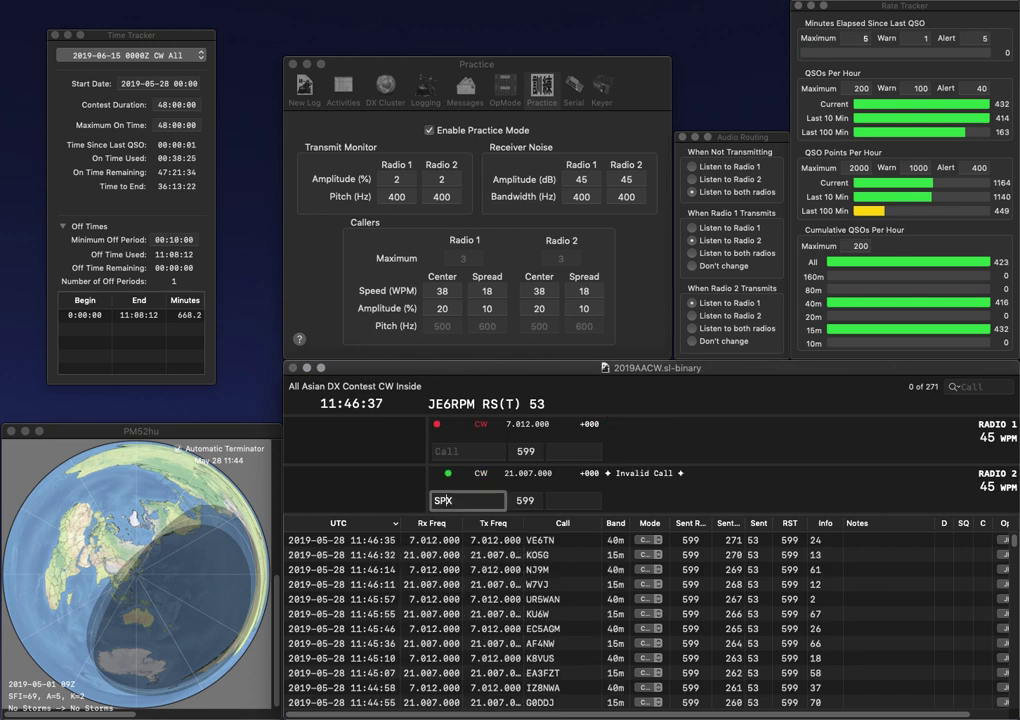
type("5")
key("Return")
type("DJ2RG")
key("Return")
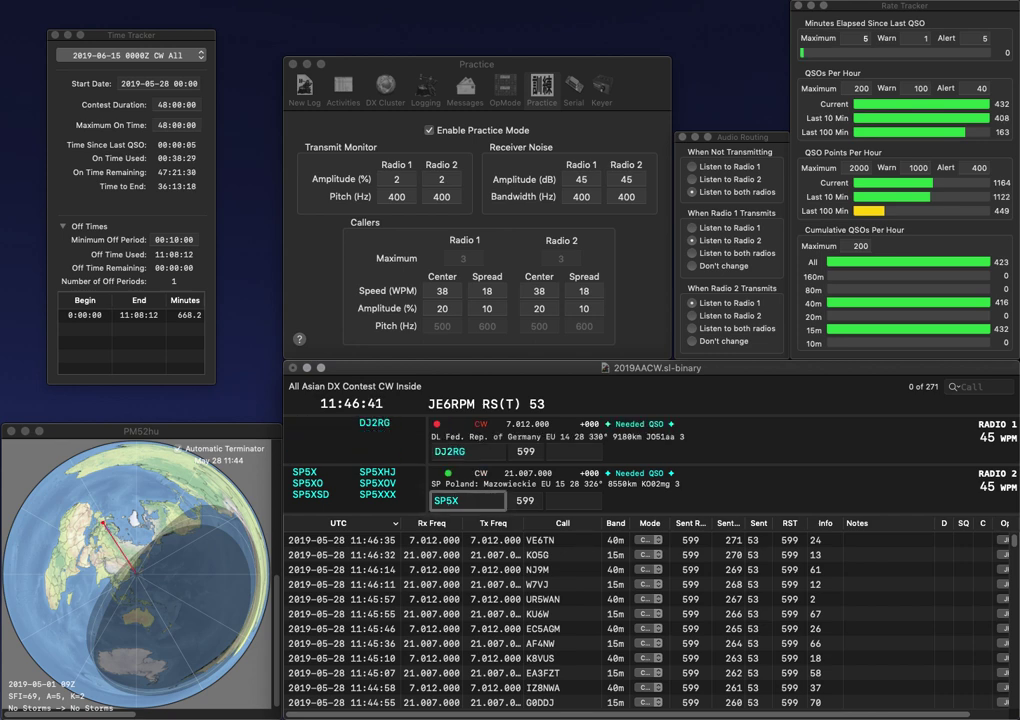
Step: Correct the Radio 2 call to S55X and send it, and log DJ2RG on Radio 1 with received exchange 80
key("Left")
key("BackSpace")
type("5")
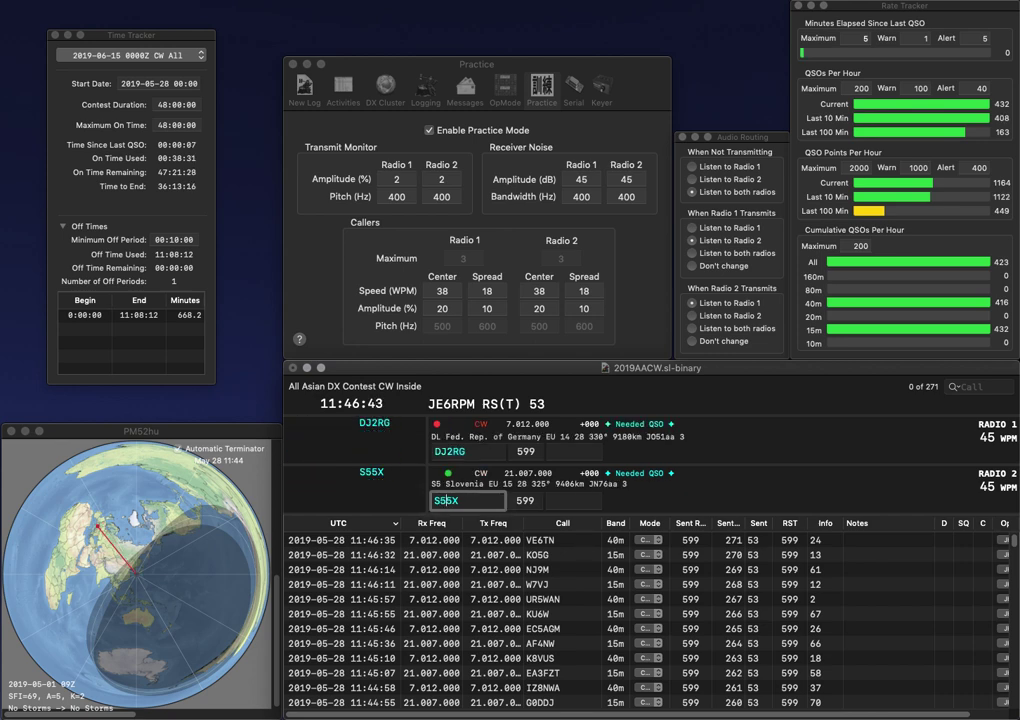
key("Return")
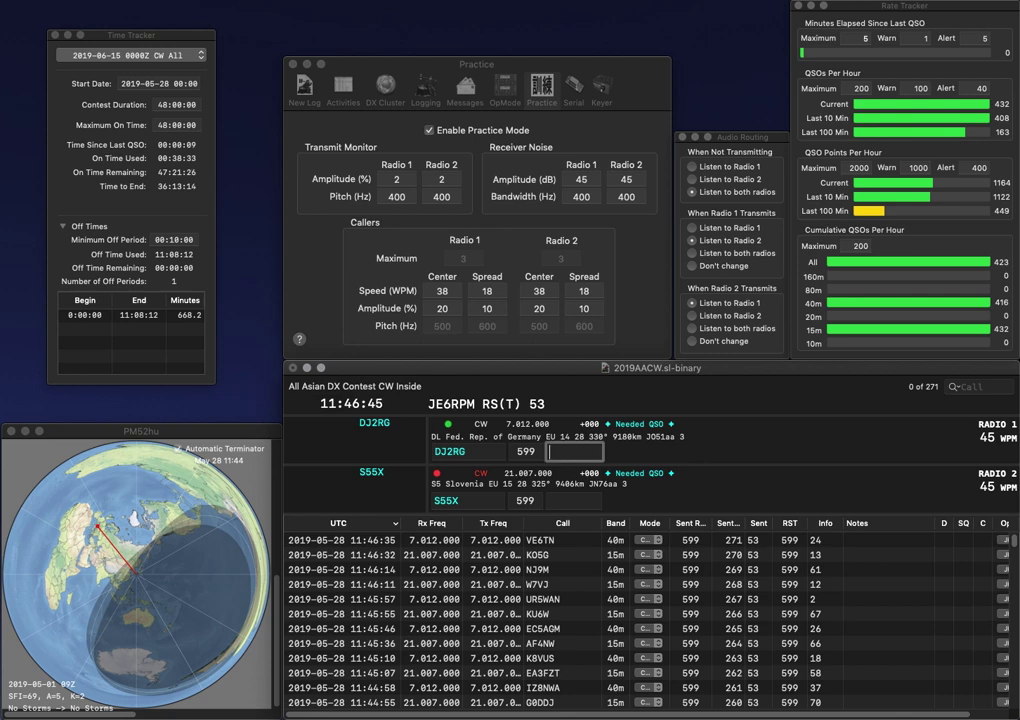
type("80")
key("Return")
Step: Correct the Radio 2 call to S53X and send it, and enter and send the call PY2SR on Radio 1
key("Left")
key("BackSpace")
type("3")
key("Return")
type("PY2SR")
key("Return")
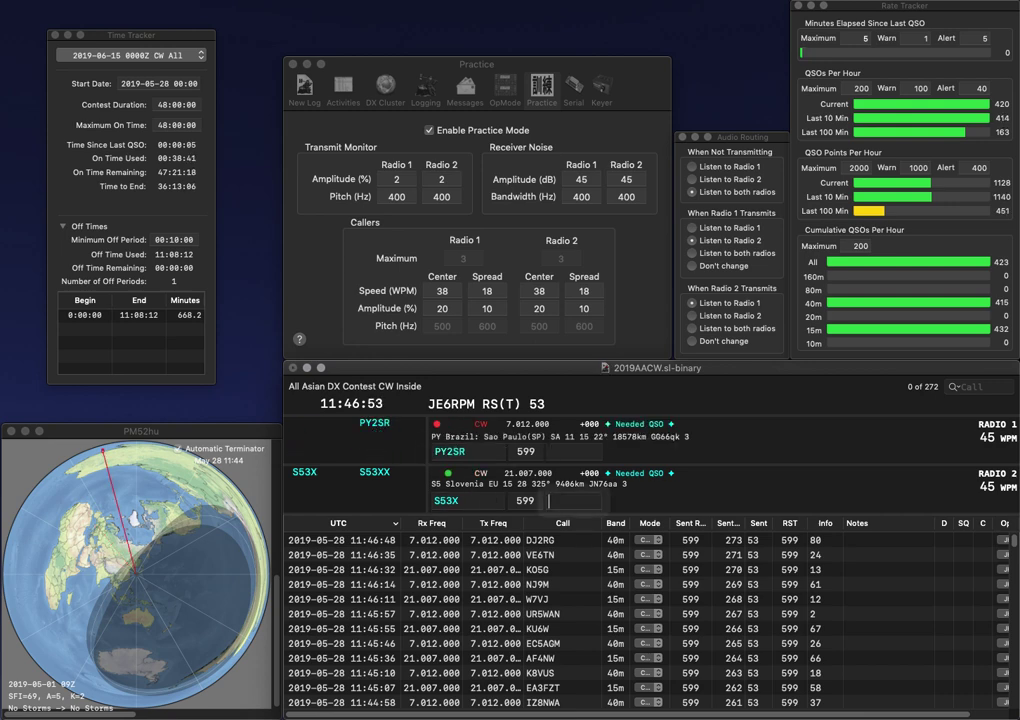
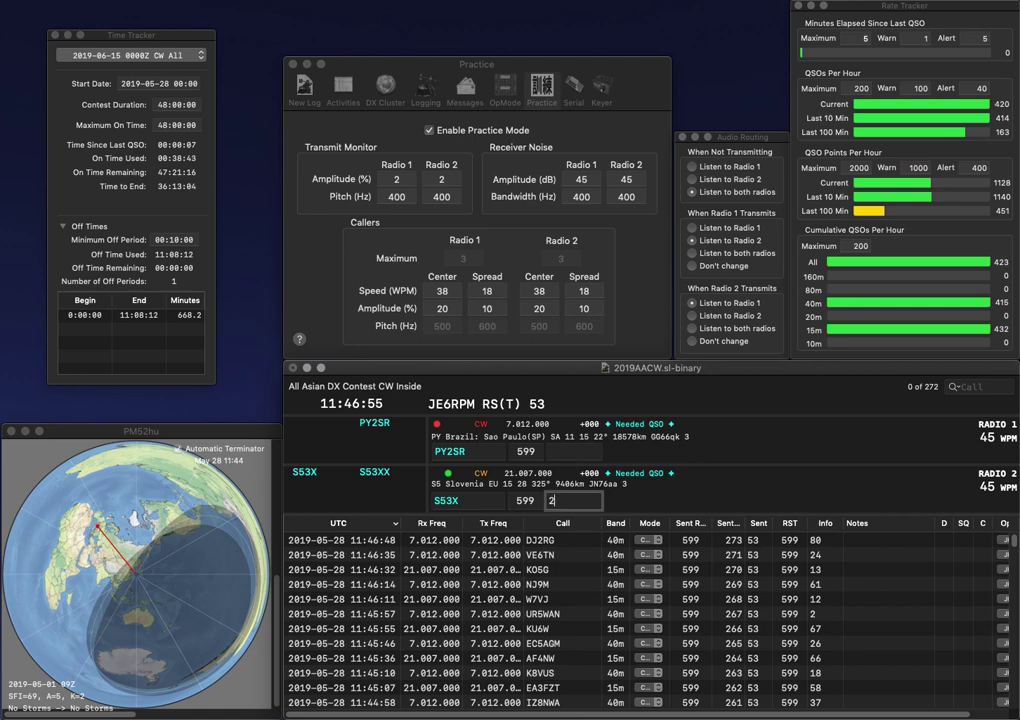
key("Return")
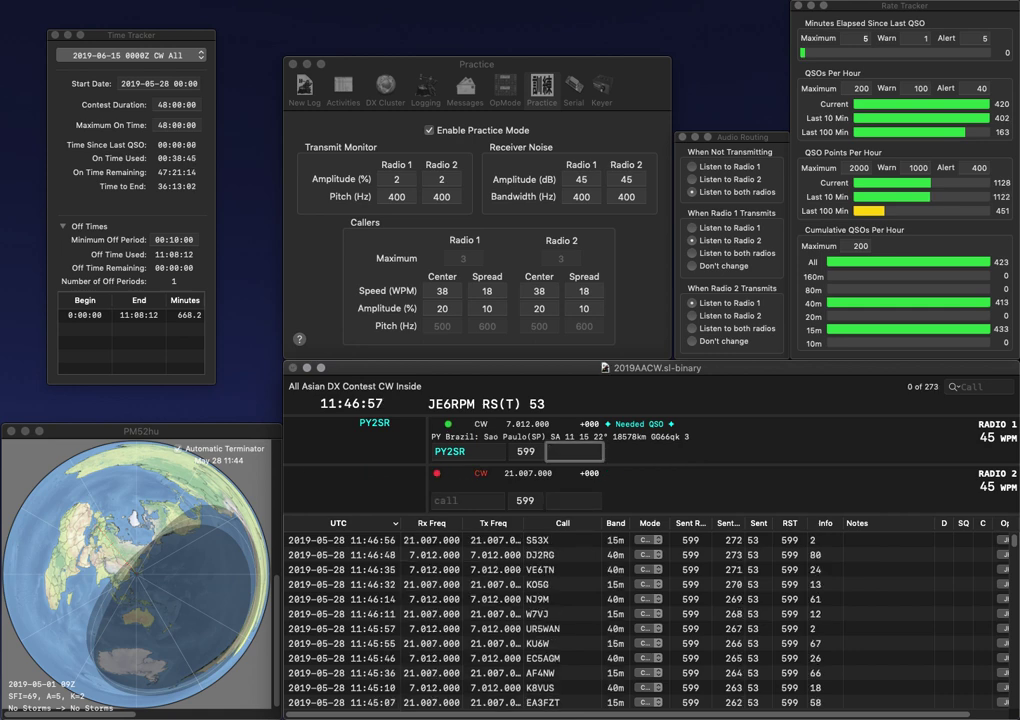
key("Return")
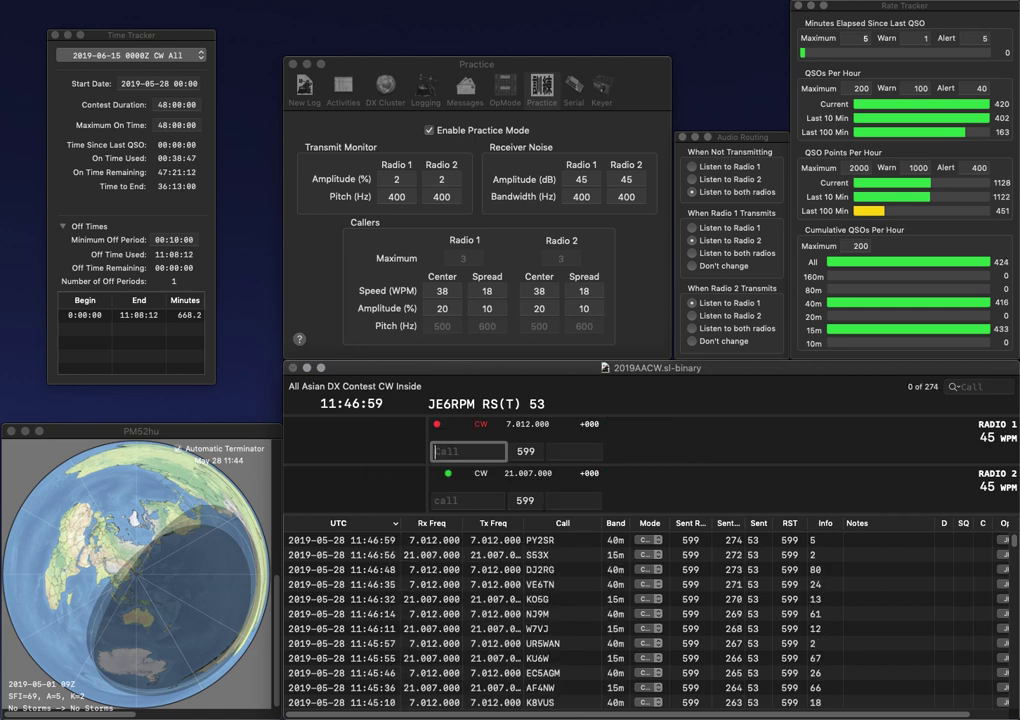
Step: Enter the partial call S5 on Radio 2 and send it
type("SP6")
key("BackSpace")
key("BackSpace")
type("5")
key("Return")
type("W")
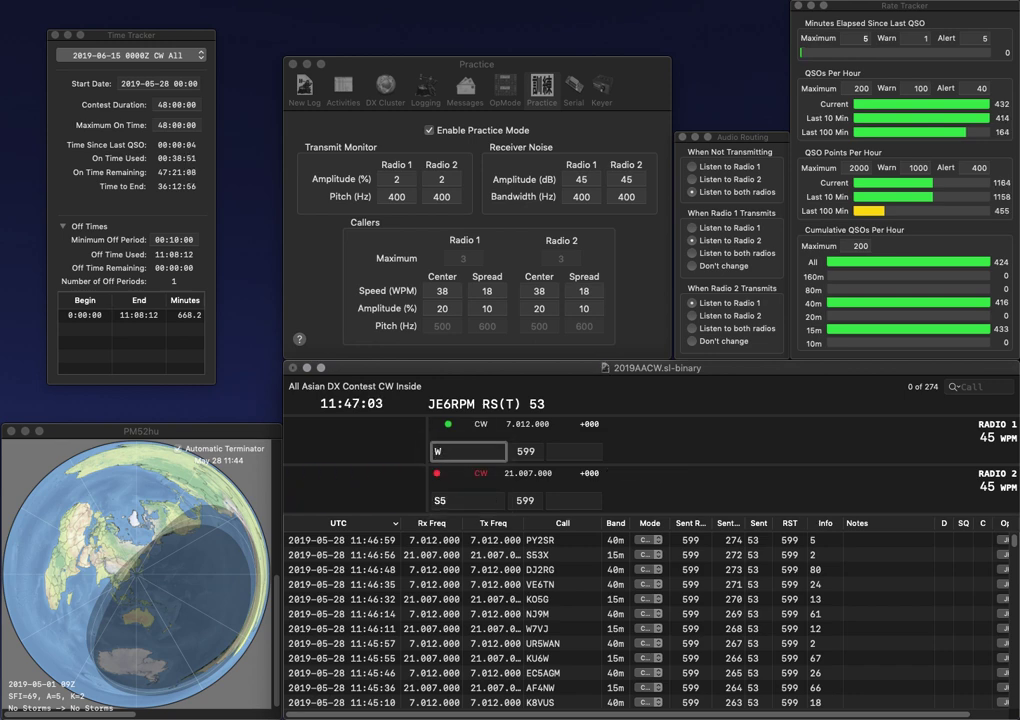
type("0DLE")
key("Return")
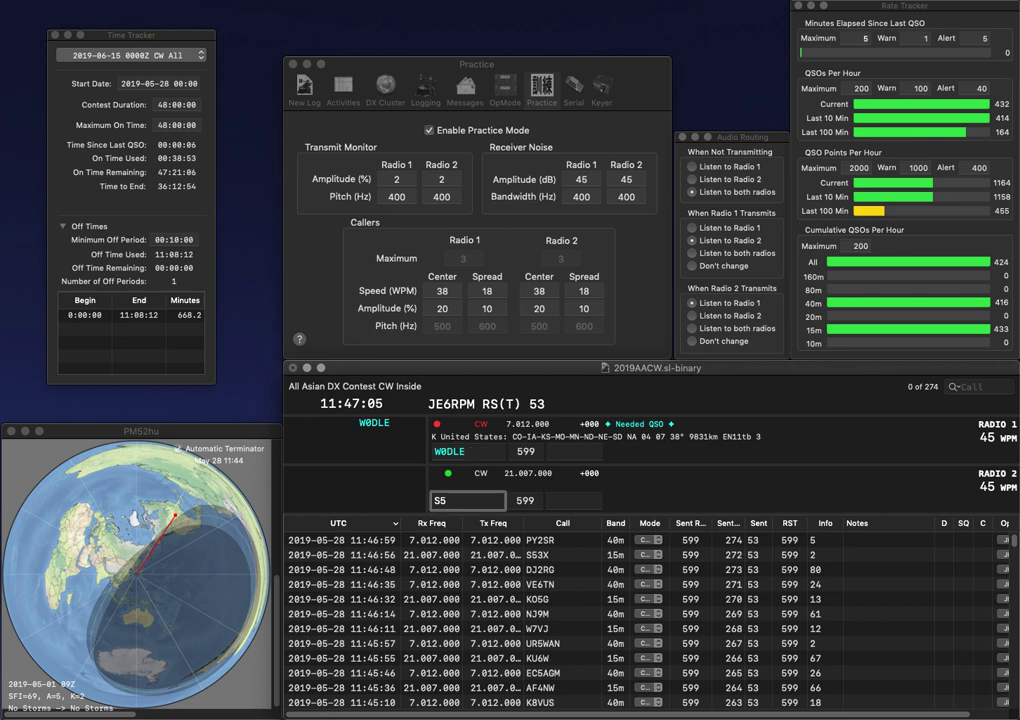
type("4G")
key("Return")
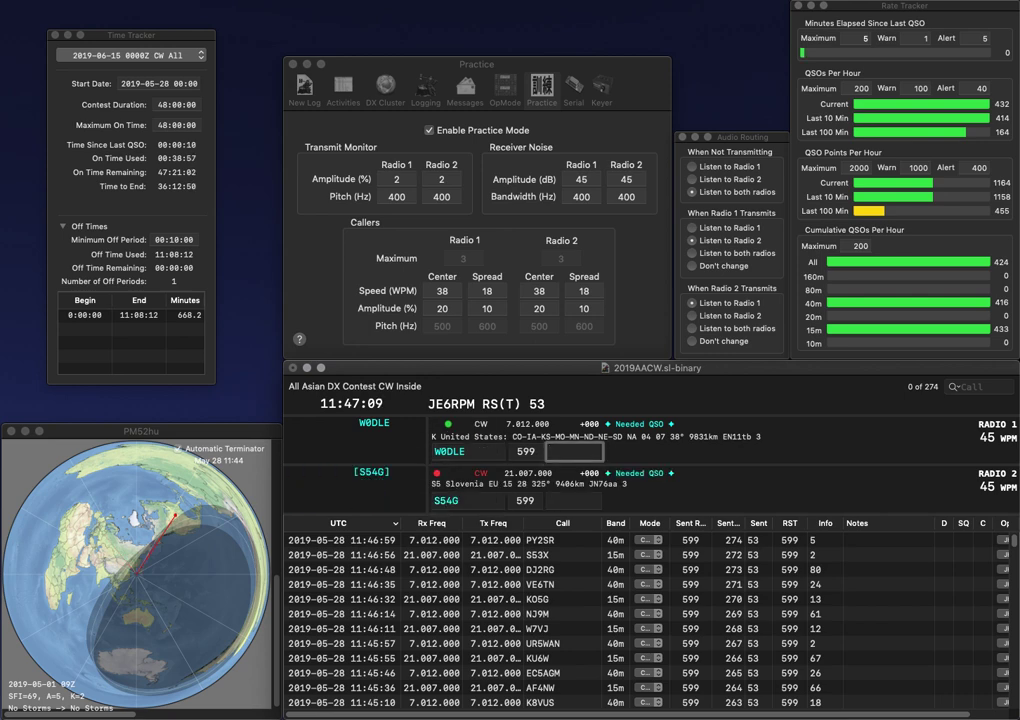
type("83")
key("Return")
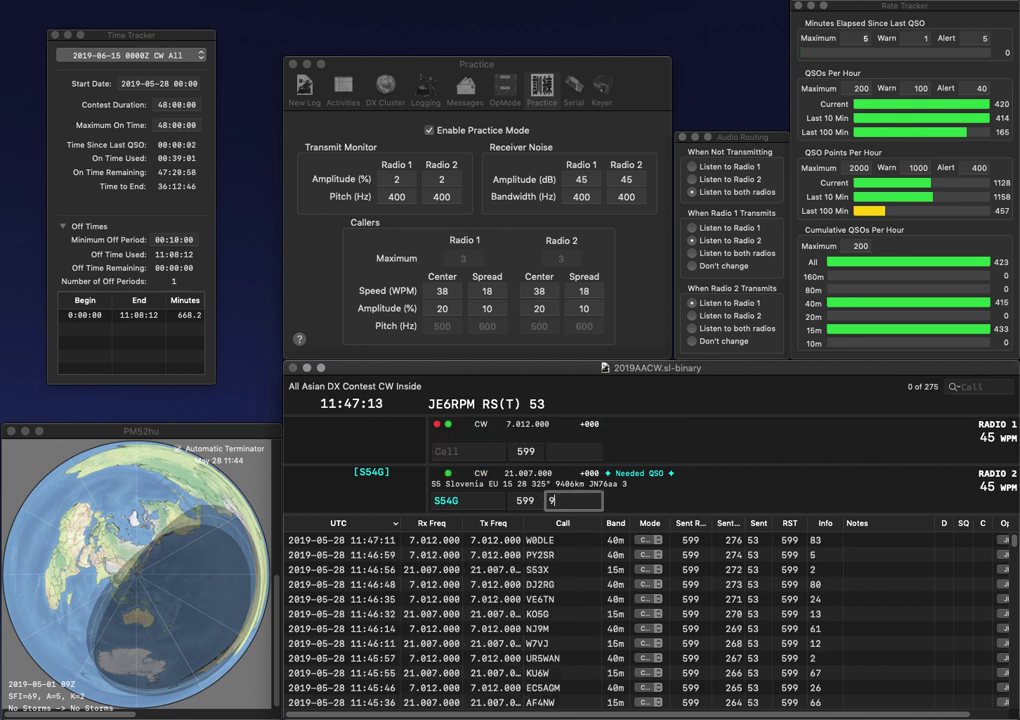
type("3")
key("Return")
type("9U")
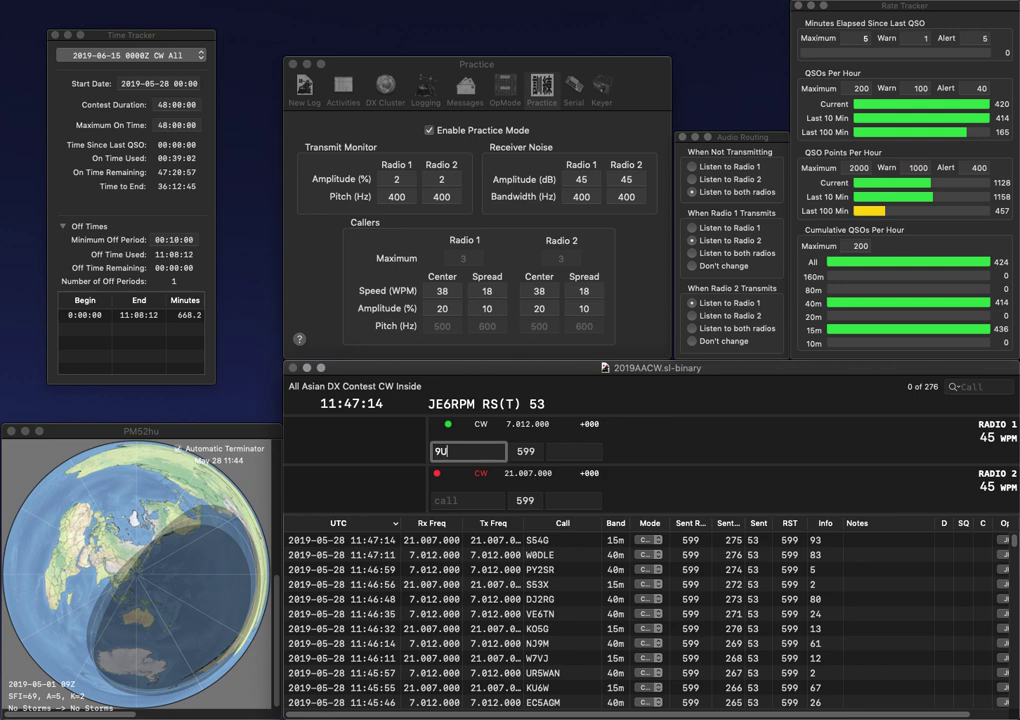
type("BT")
key("Home")
type("W")
key("Return")
type("KB8KZ")
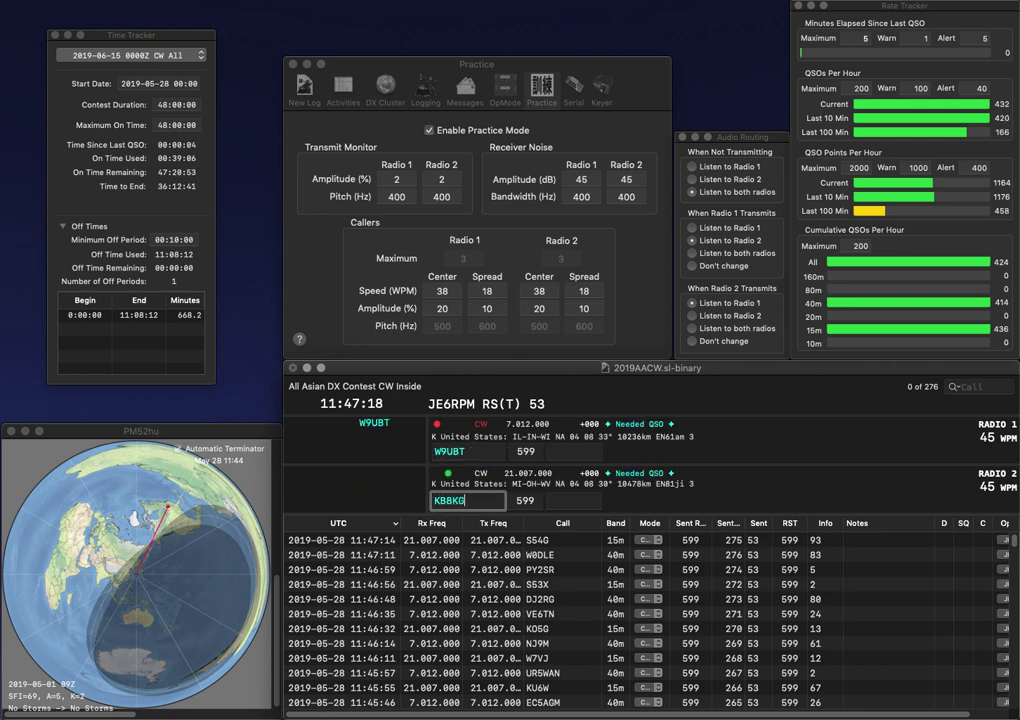
key("Return")
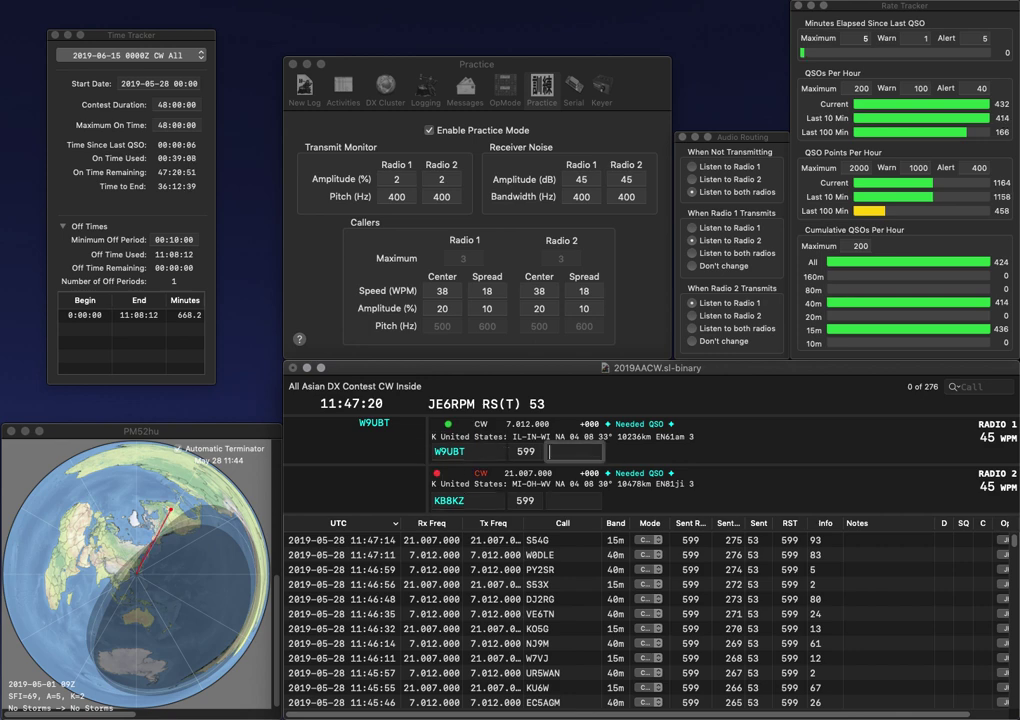
type("80")
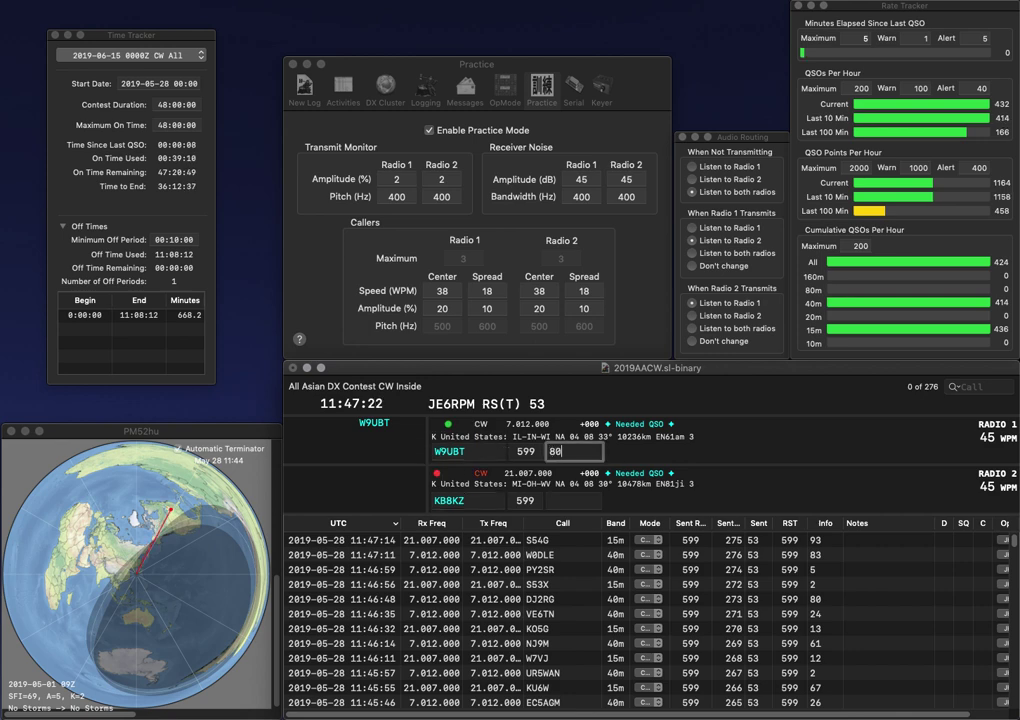
key("Return")
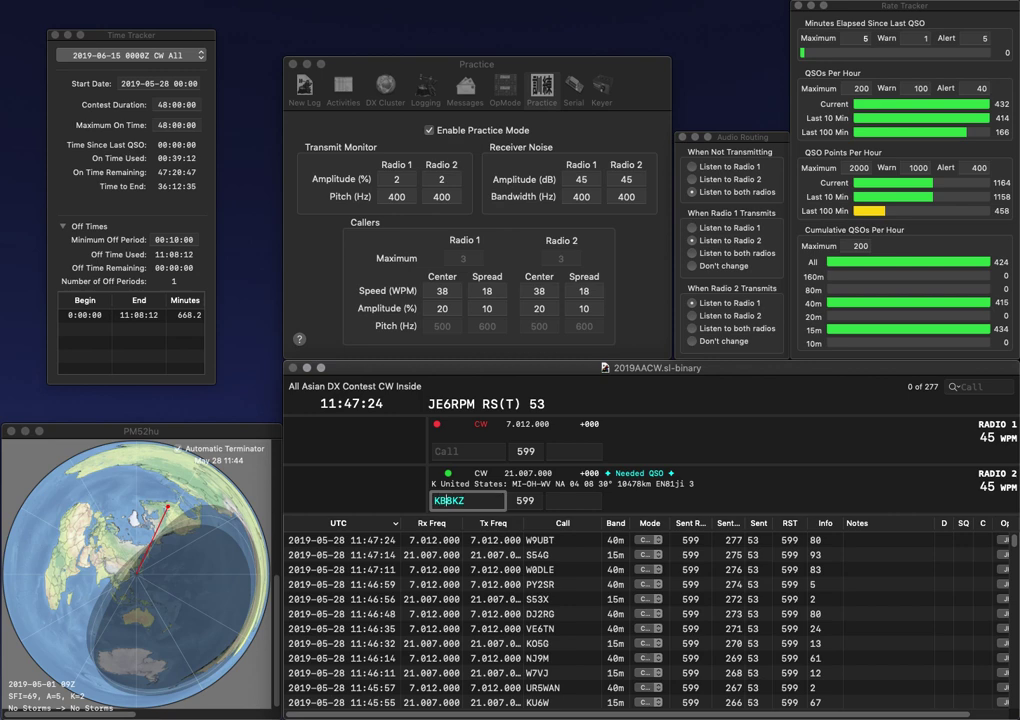
type("7")
key("Return")
type("J")
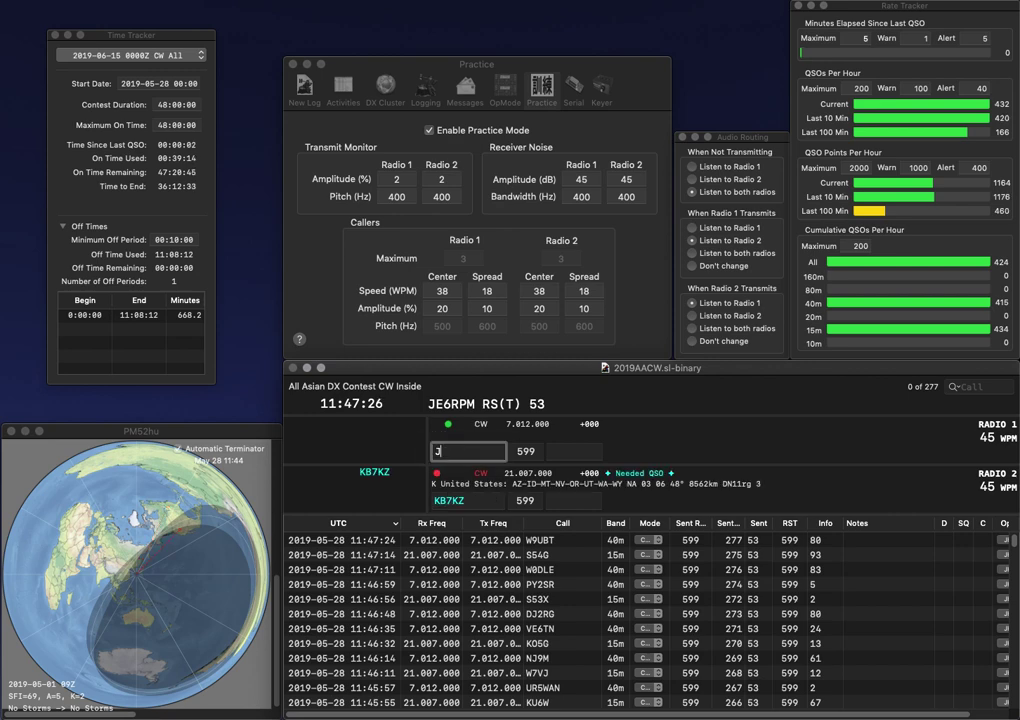
type("A2HJR")
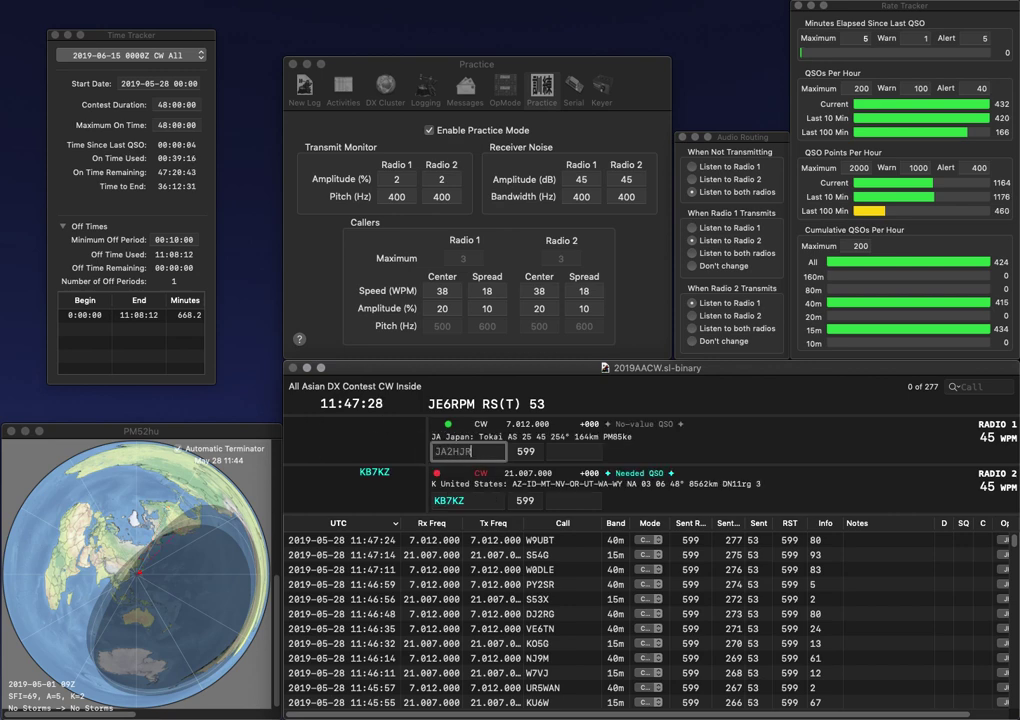
key("Return")
key("Tab")
type("32")
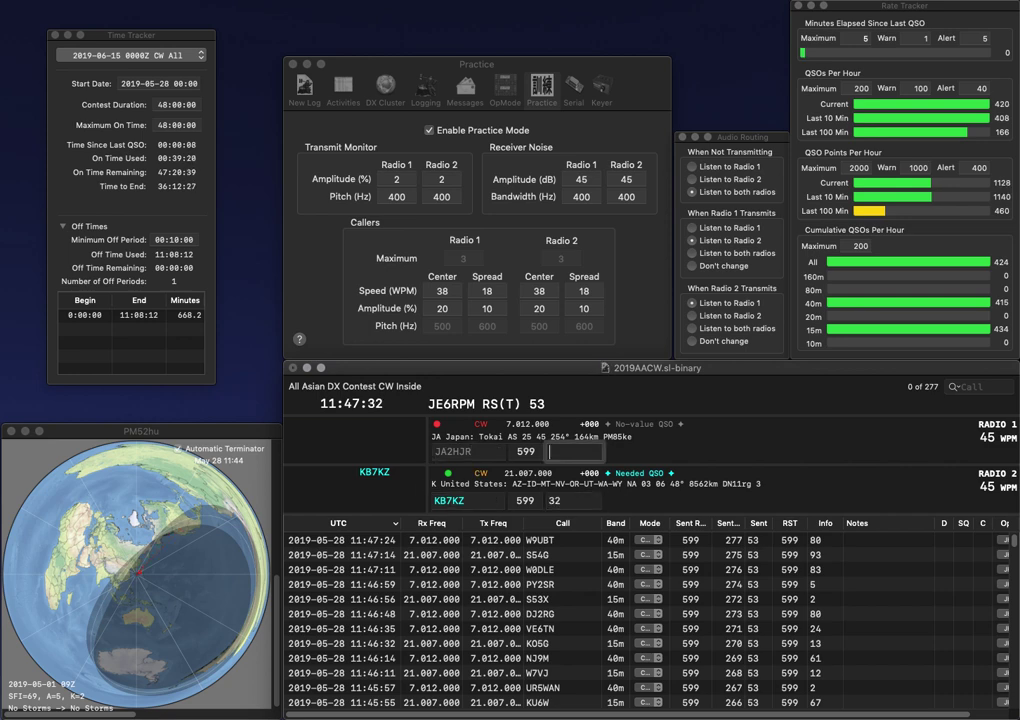
key("Return")
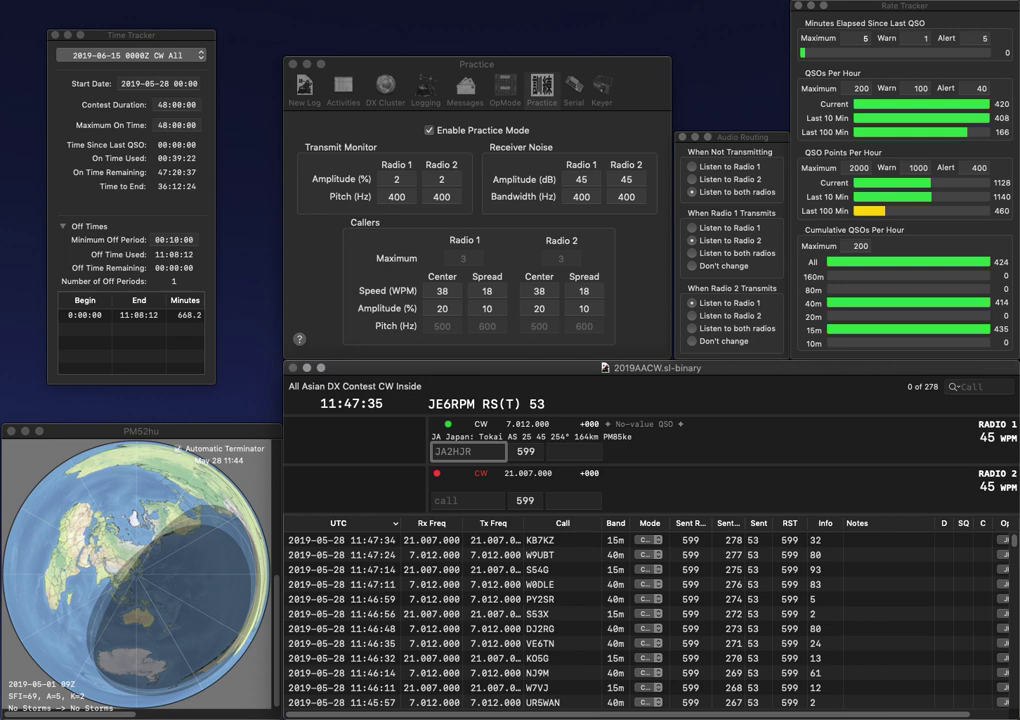
type("WA")
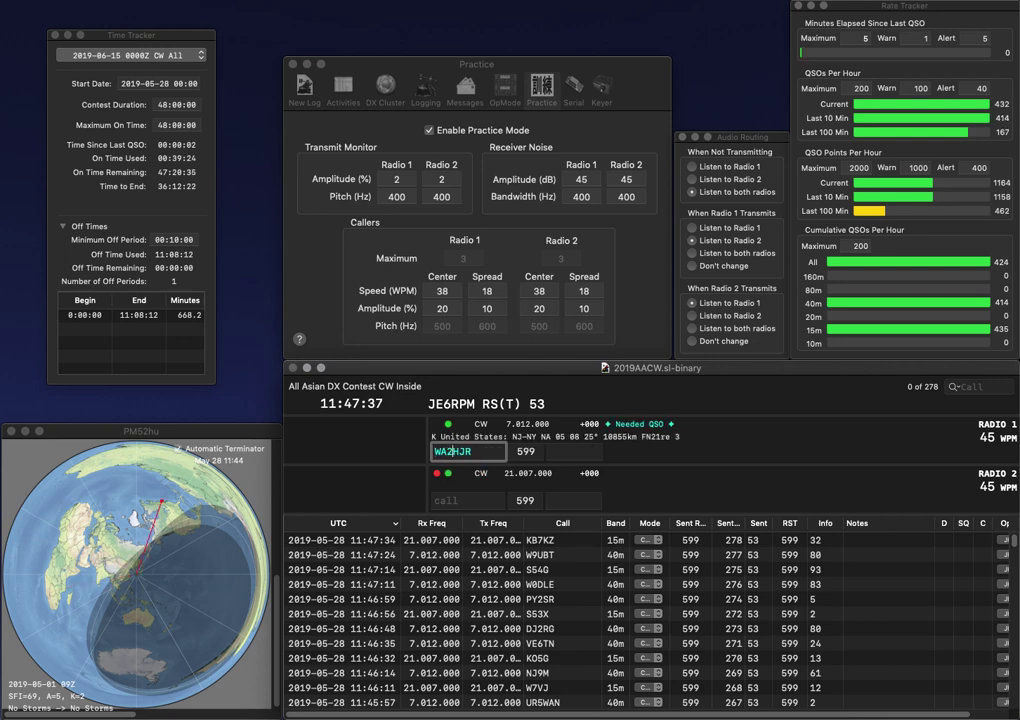
type("3")
key("Return")
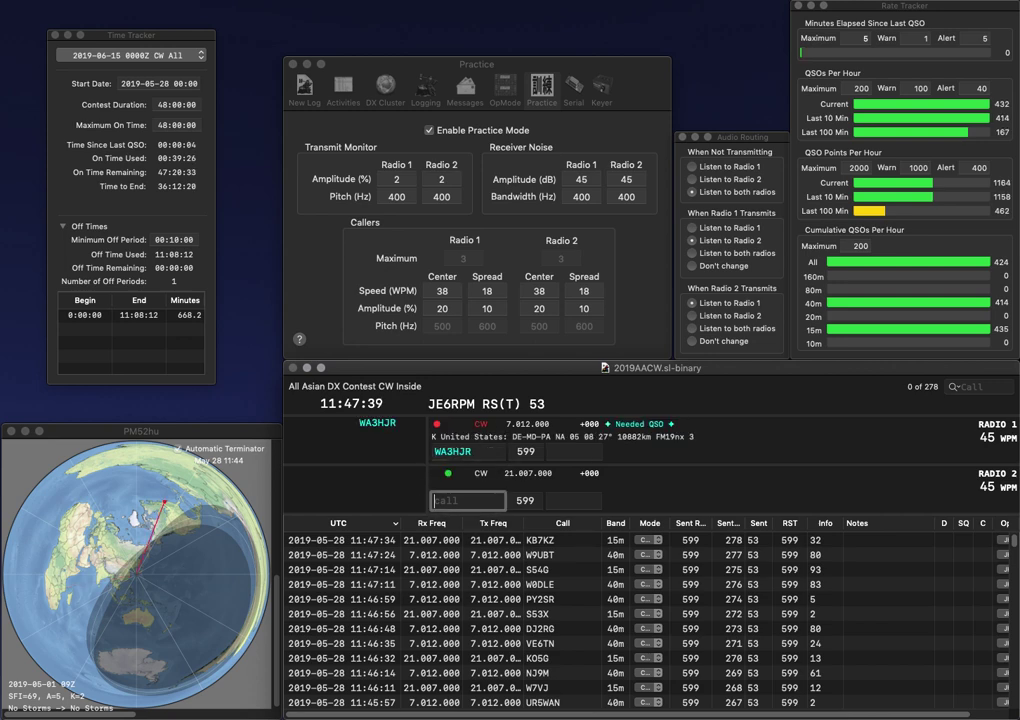
type("DL1NHW")
key("Return")
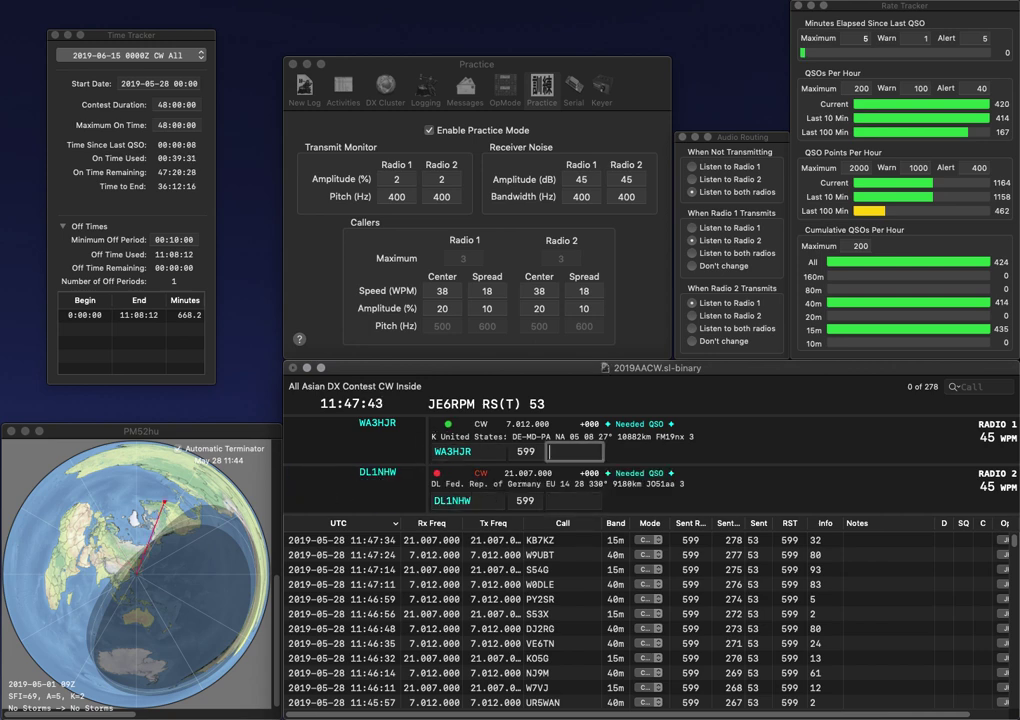
type("69")
key("Return")
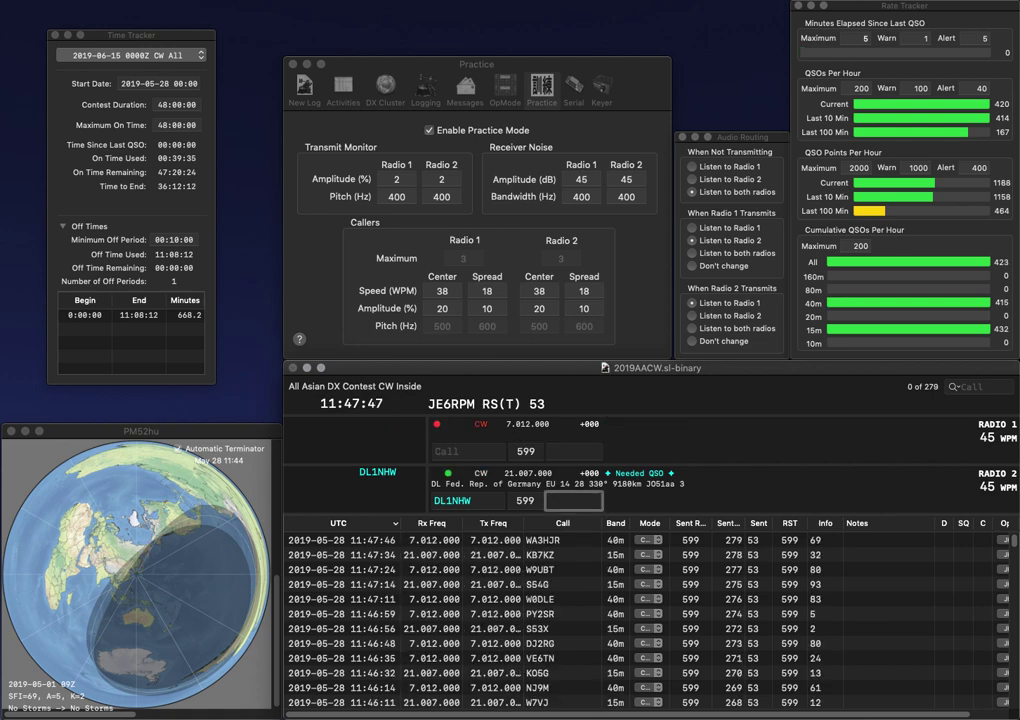
type("4")
key("Return")
type("NC4AZ")
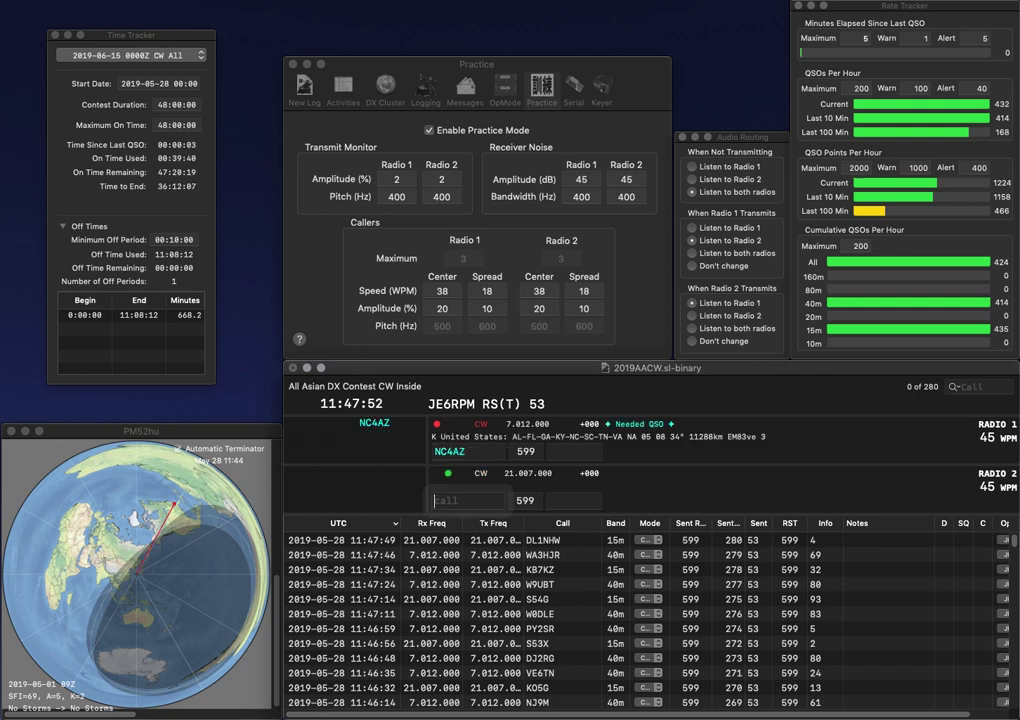
key("Return")
Step: Enter the call DJ7UC on Radio 2 and send it
type("J7")
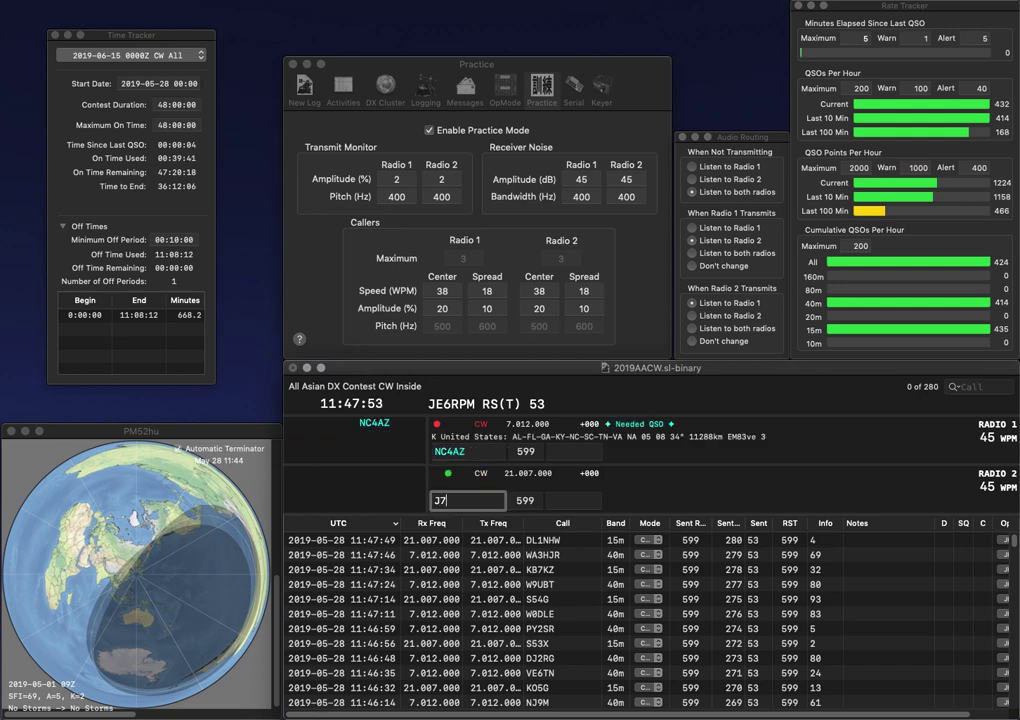
type("UC")
key("Home")
type("D")
key("Return")
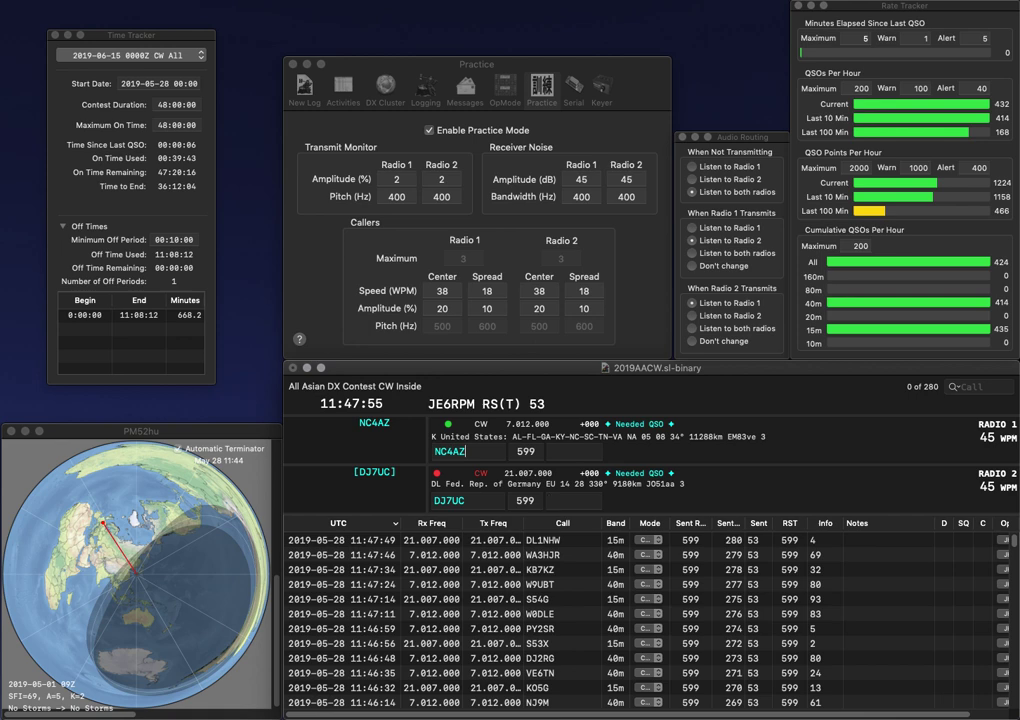
Step: Log NC4AZ on Radio 1 and DJ7UC on Radio 2, each with received exchange 97
key("space")
type("9")
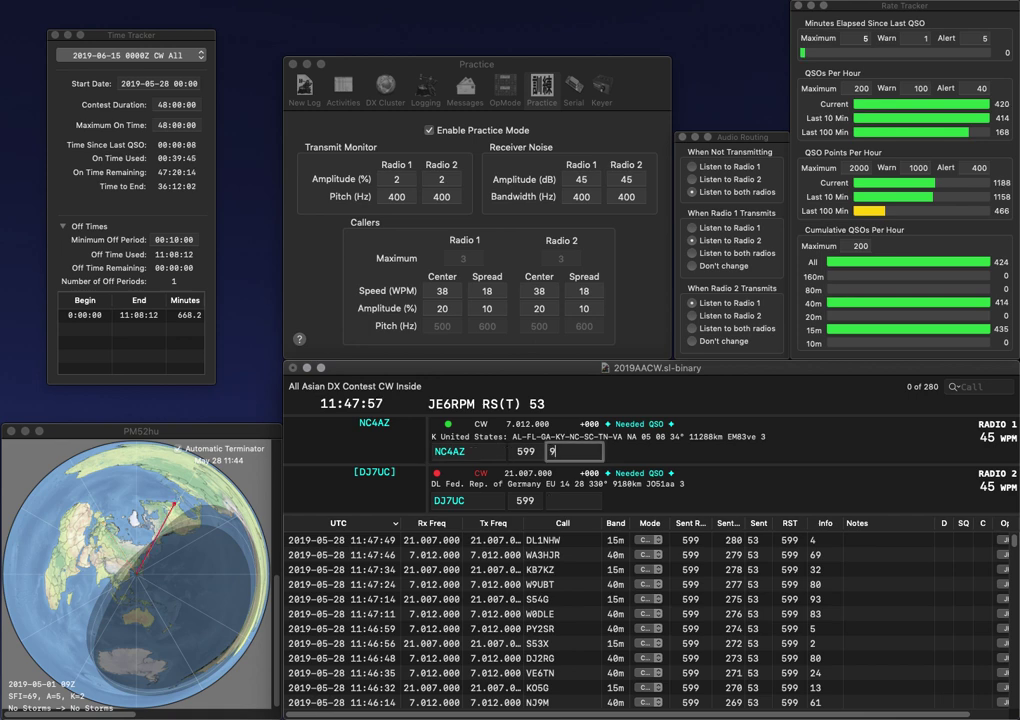
key("Return")
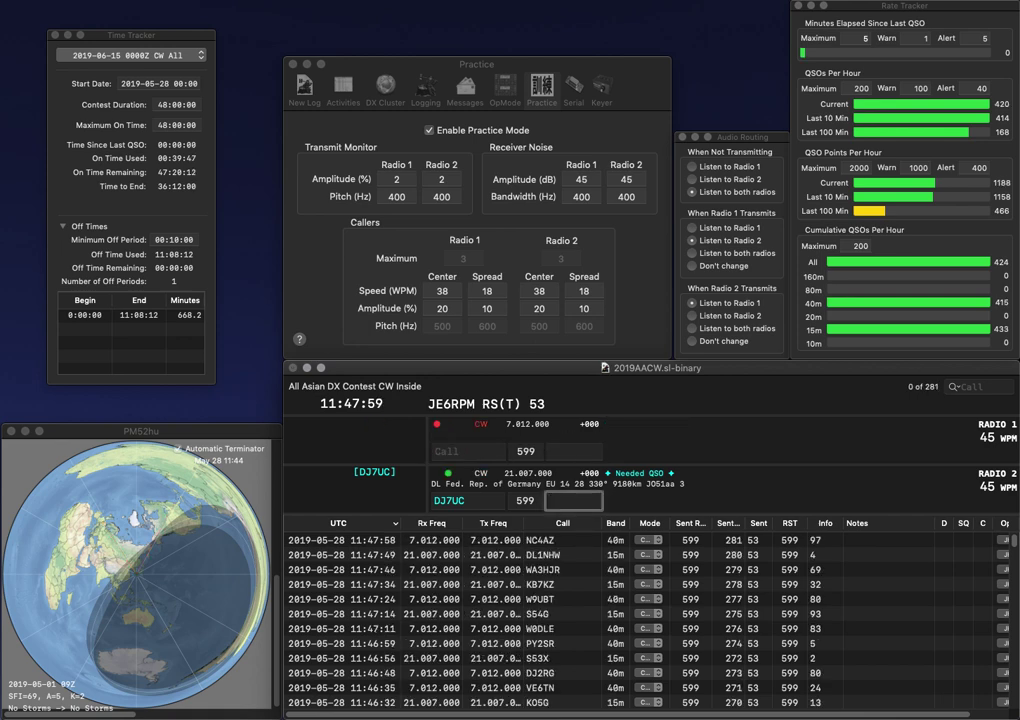
type("97")
key("Return")
type("D9")
key("BackSpace")
key("BackSpace")
type("KC8")
type("IE")
key("Return")
Step: Enter the call W4KV on Radio 2 and send it
type("4KV")
key("Home")
type("W")
key("Return")
key("BackSpace")
type("9")
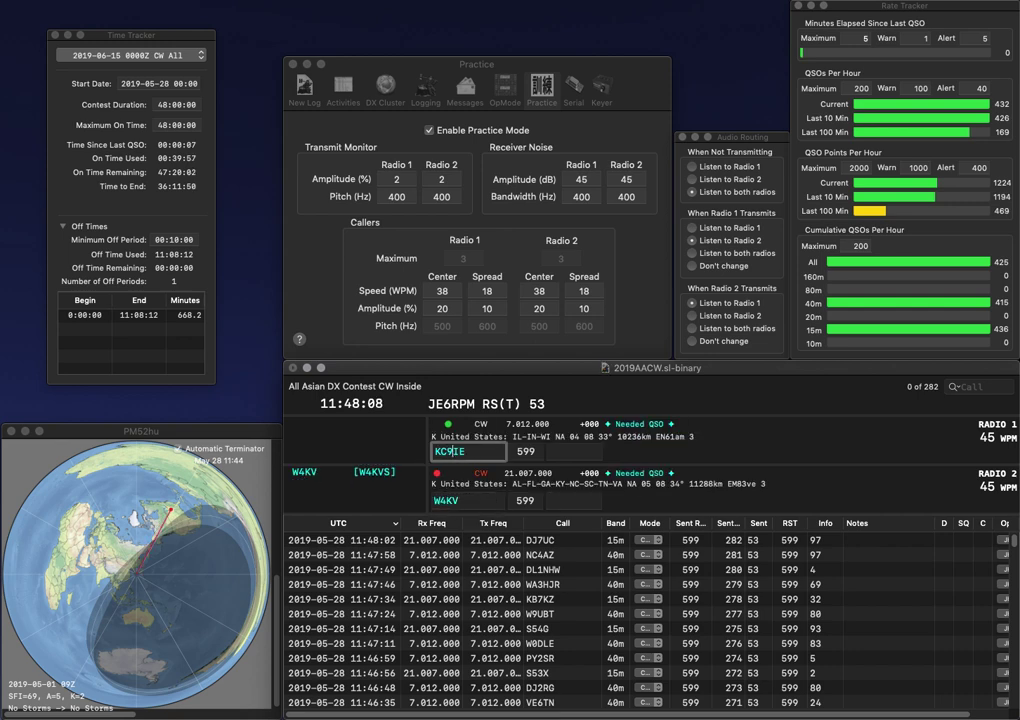
key("BackSpace")
type("I")
key("Return")
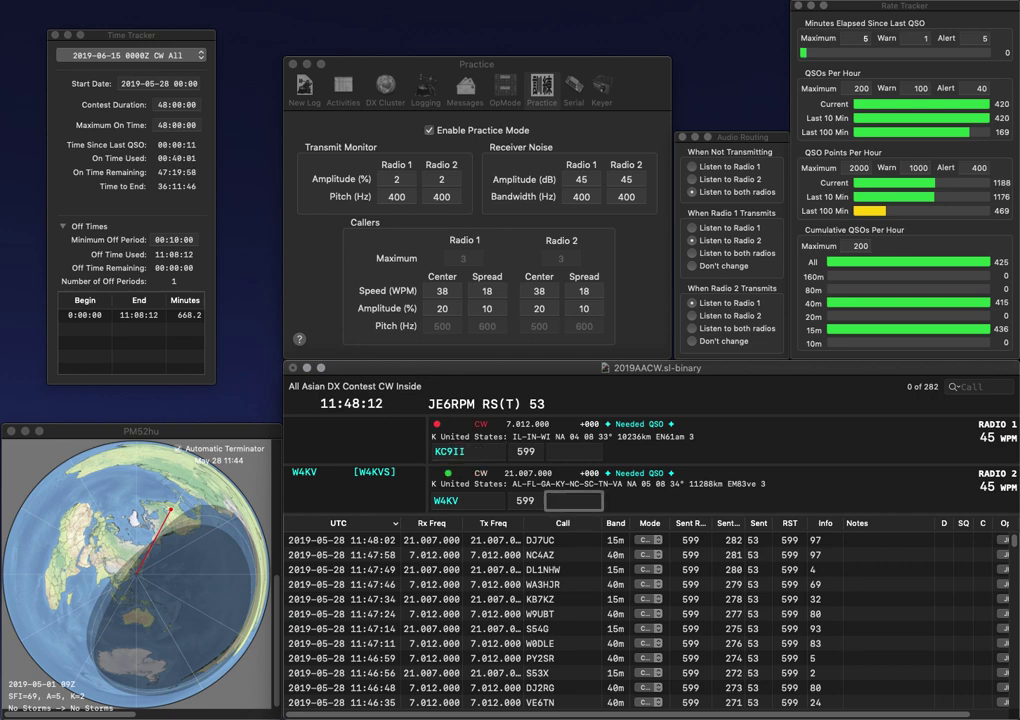
key("Return")
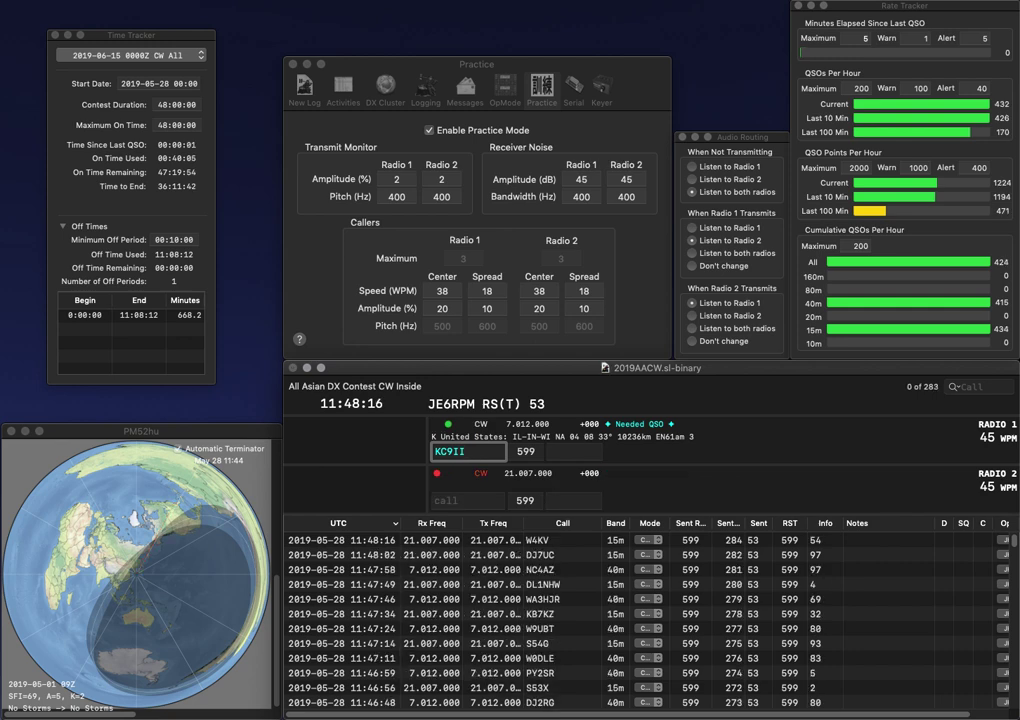
key("BackSpace")
key("BackSpace")
type("EI")
key("Return")
type("N9Y")
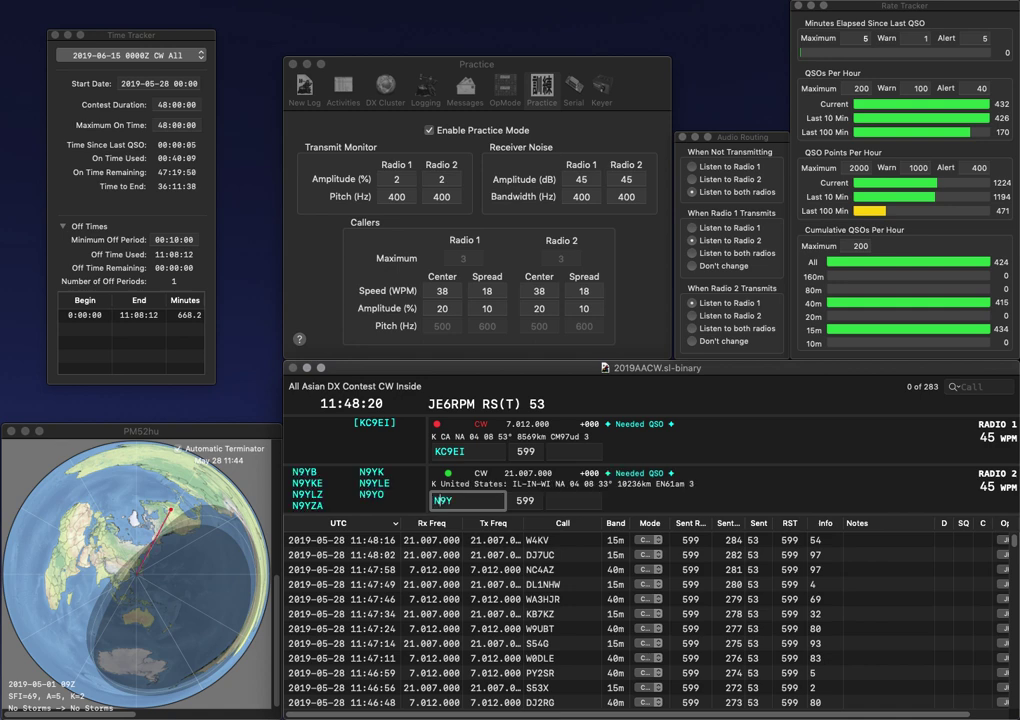
key("Return")
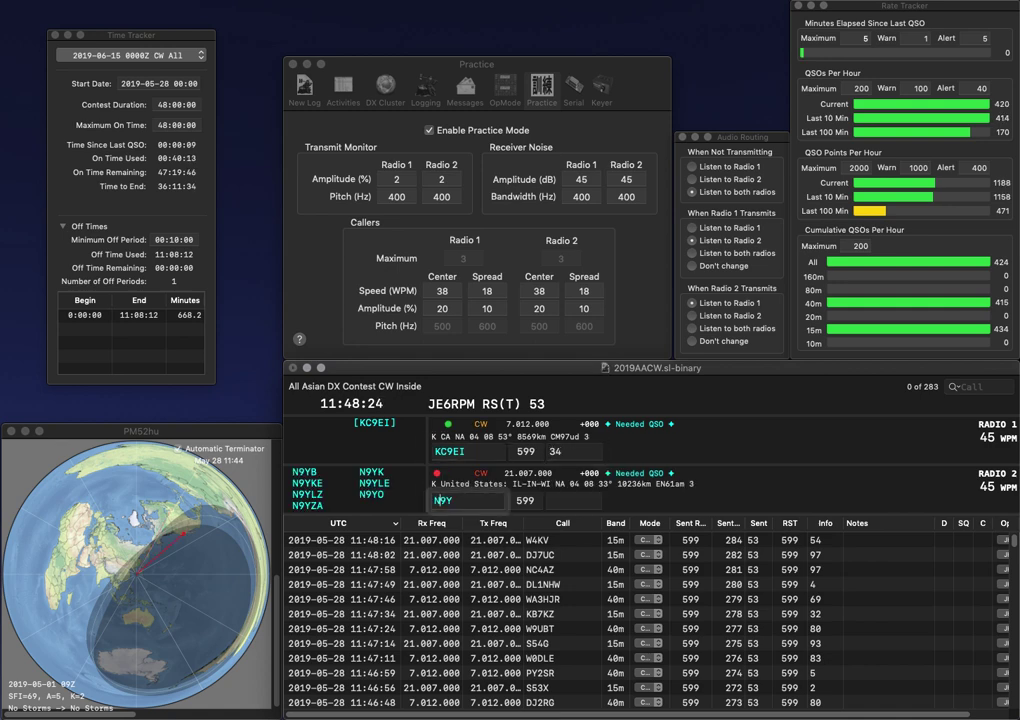
key("Return")
type("K")
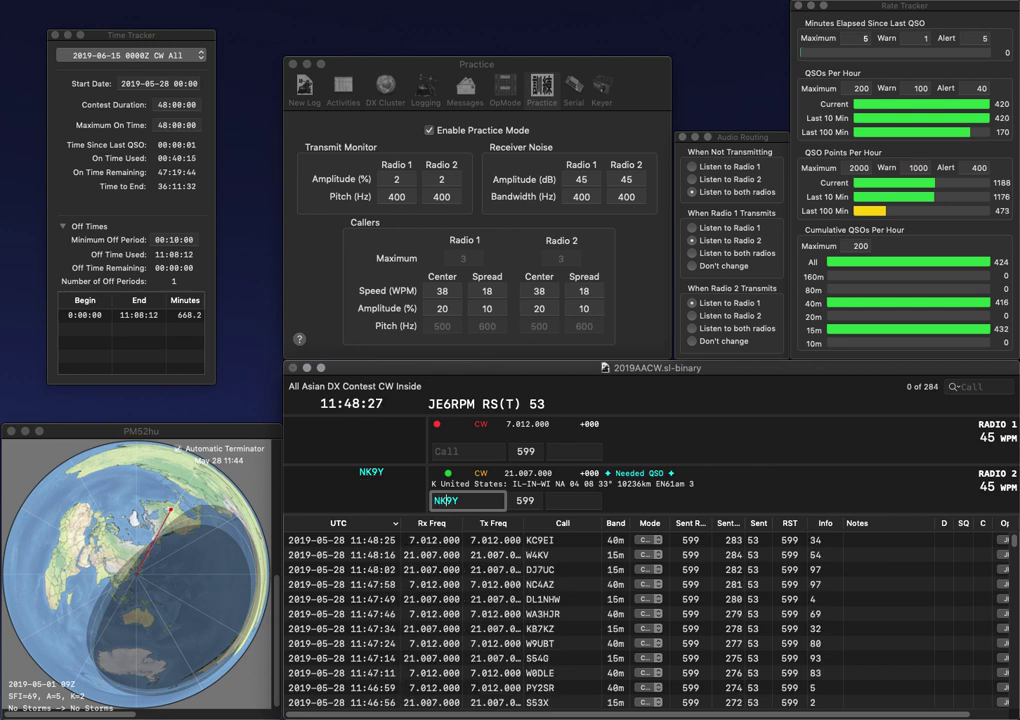
key("Return")
type("G4PQA")
key("Left")
key("Left")
key("BackSpace")
type("3")
key("Return")
key("space")
key("space")
type("29")
key("Return")
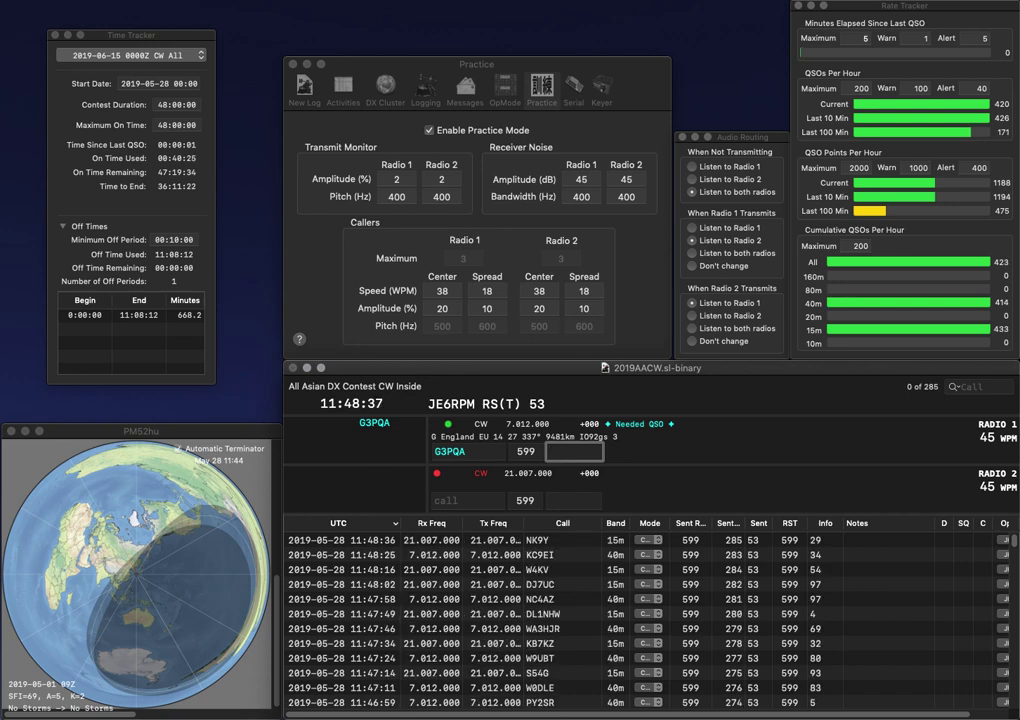
type("62")
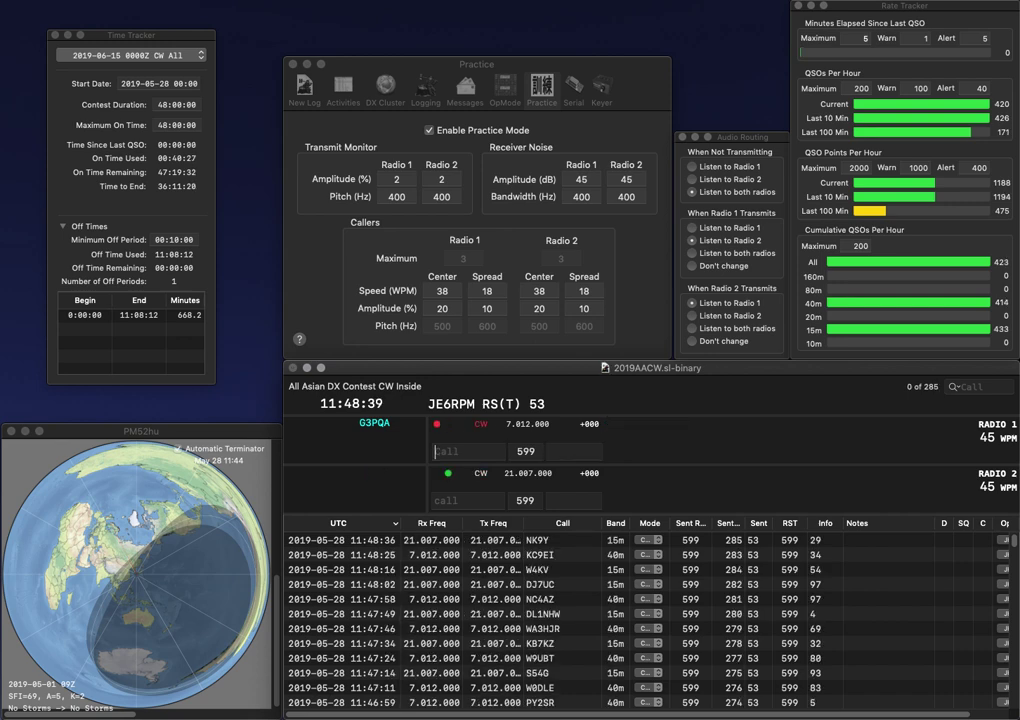
key("Return")
Step: Enter and send the call WM4T on Radio 2 and the call XE2D on Radio 1
type("M4T")
key("Home")
type("W")
key("Return")
type("XE2D")
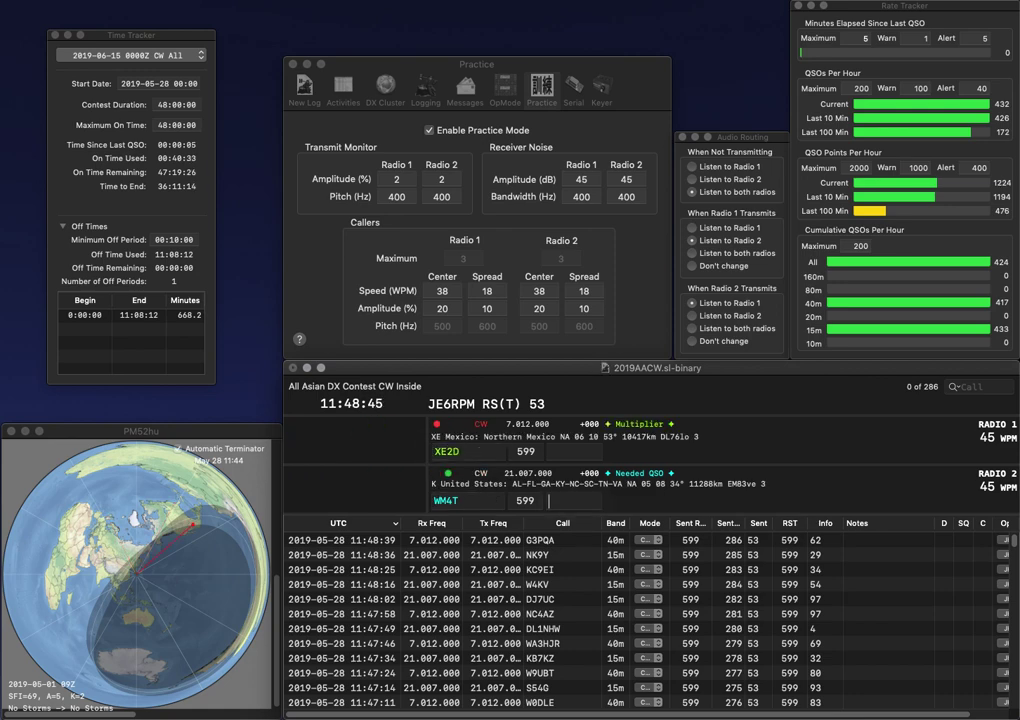
key("Return")
key("Delete")
type("3")
key("Return")
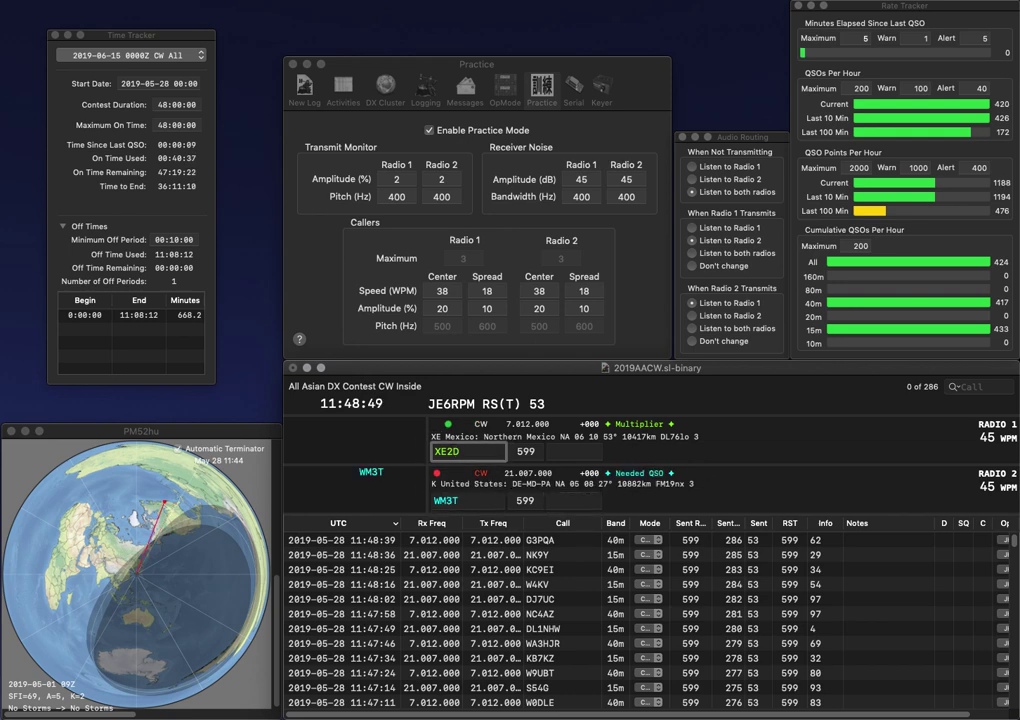
key("Delete")
type("3")
key("Return")
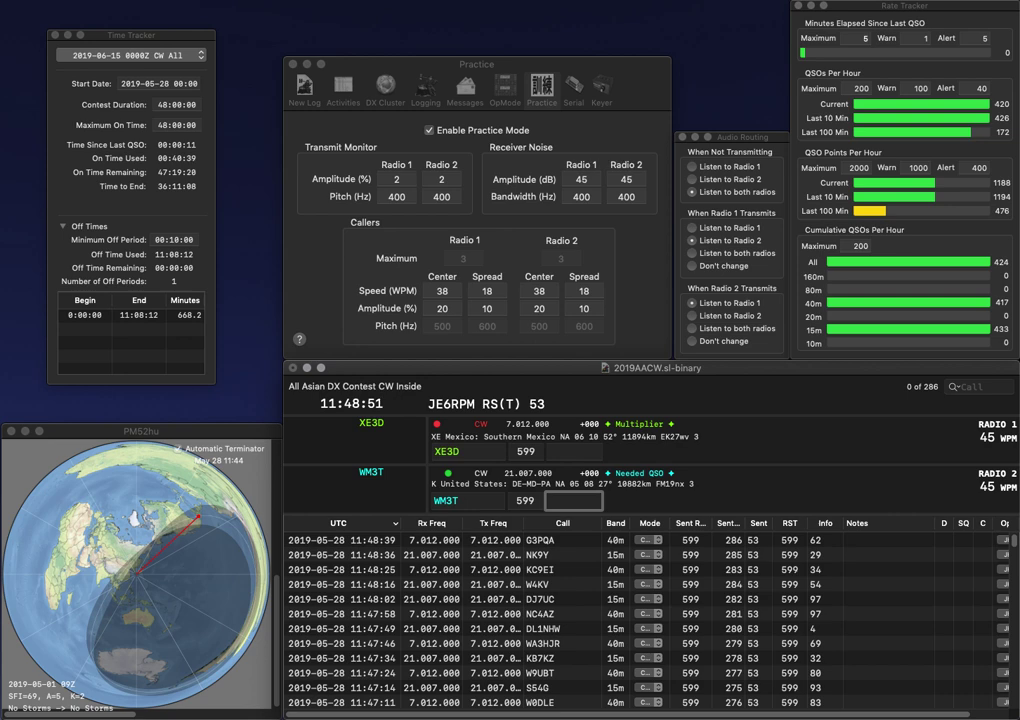
Step: Log WM3T on Radio 2 with received exchange 55 and XE3D on Radio 1 with received exchange 73
type("55")
key("Return")
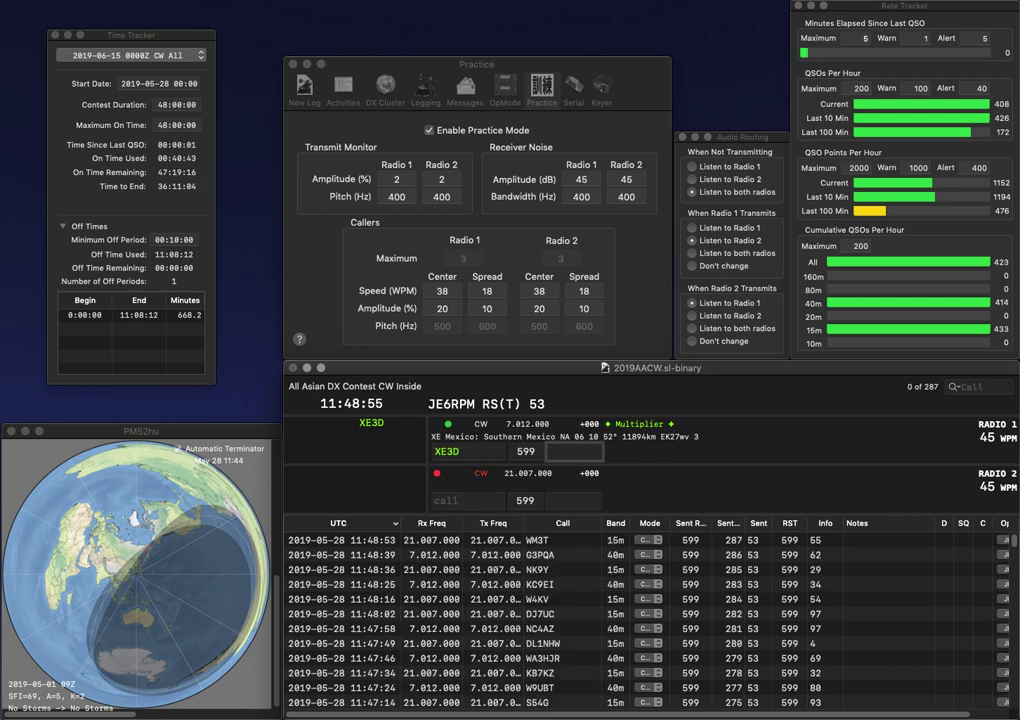
type("73")
key("Return")
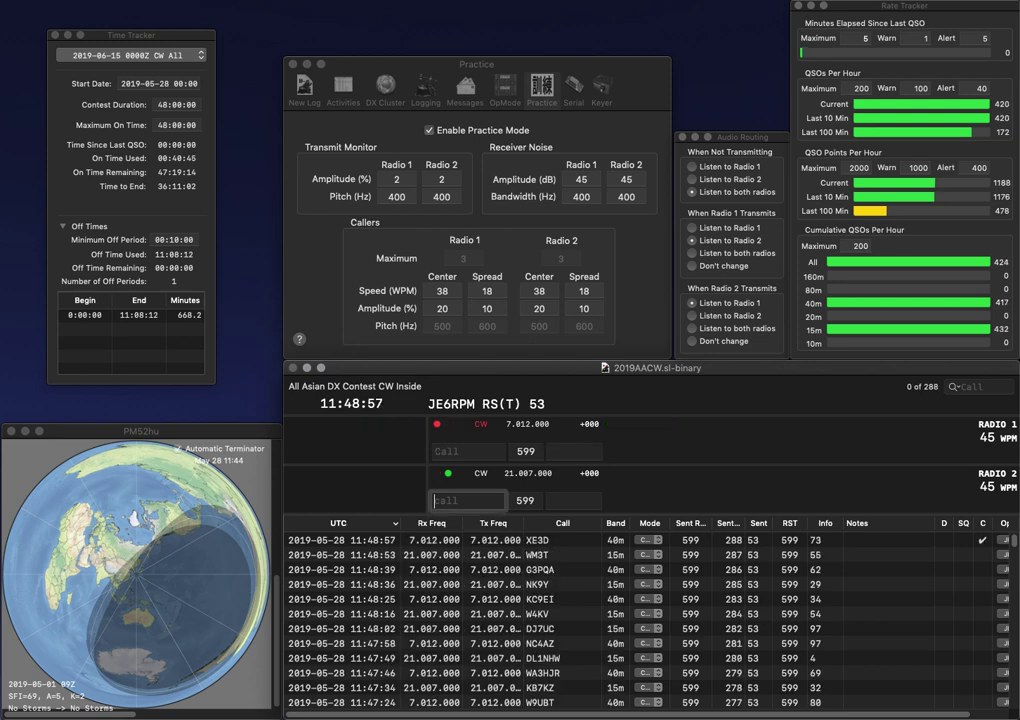
type("EAT")
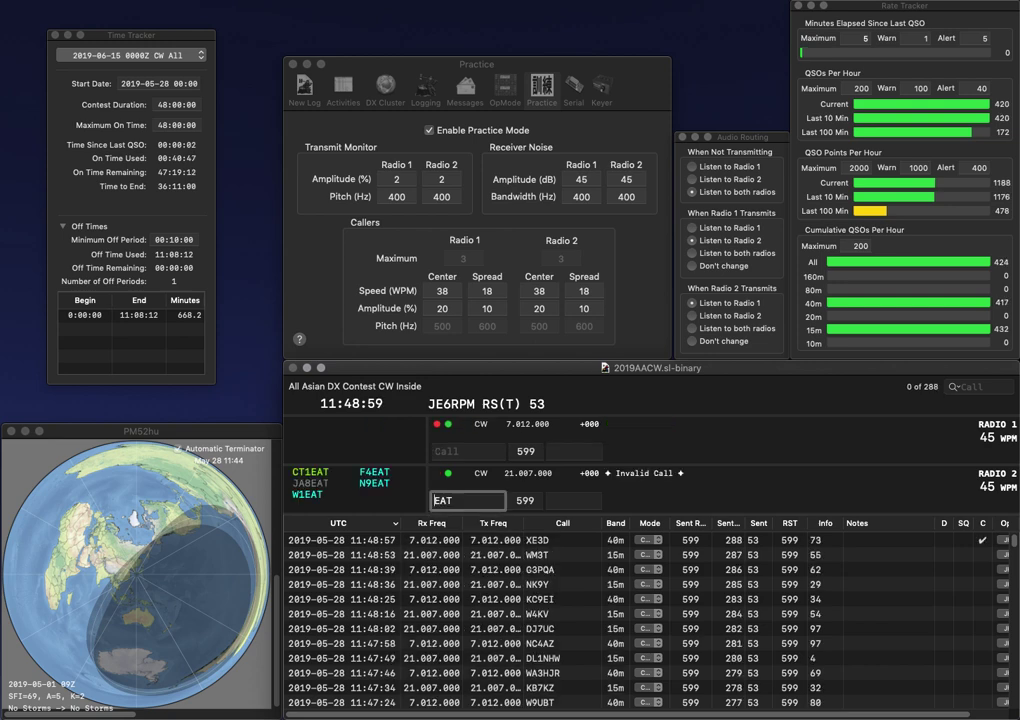
key("Return")
type("DL6KVA")
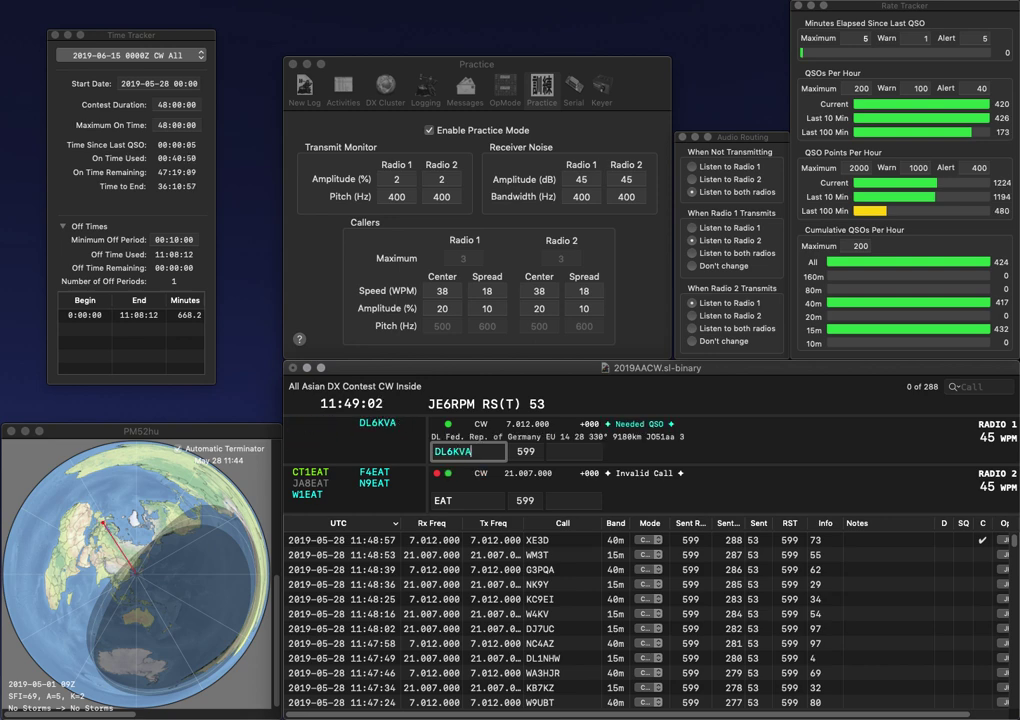
key("Return")
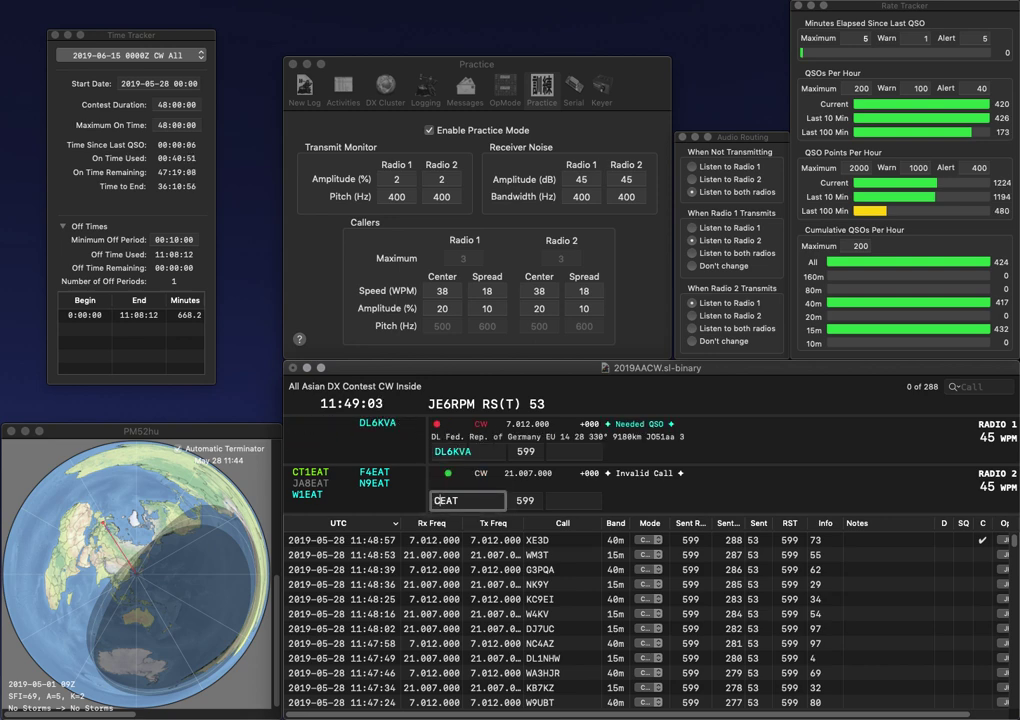
Step: Complete the Radio 2 call as CT1EAT and send it
type("C")
key("BackSpace")
type("CT1")
key("Return")
Step: Log DL6KVA on Radio 1 with received exchange 79 and CT1EAT on Radio 2 with received exchange 57
key("Tab")
type("7")
key("Return")
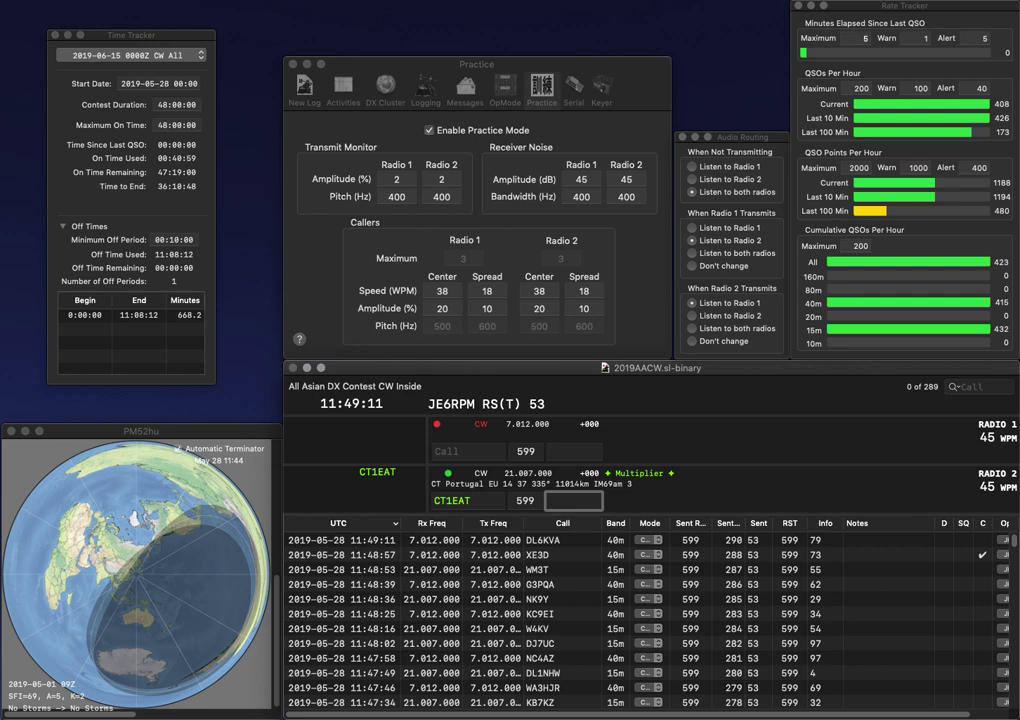
type("57")
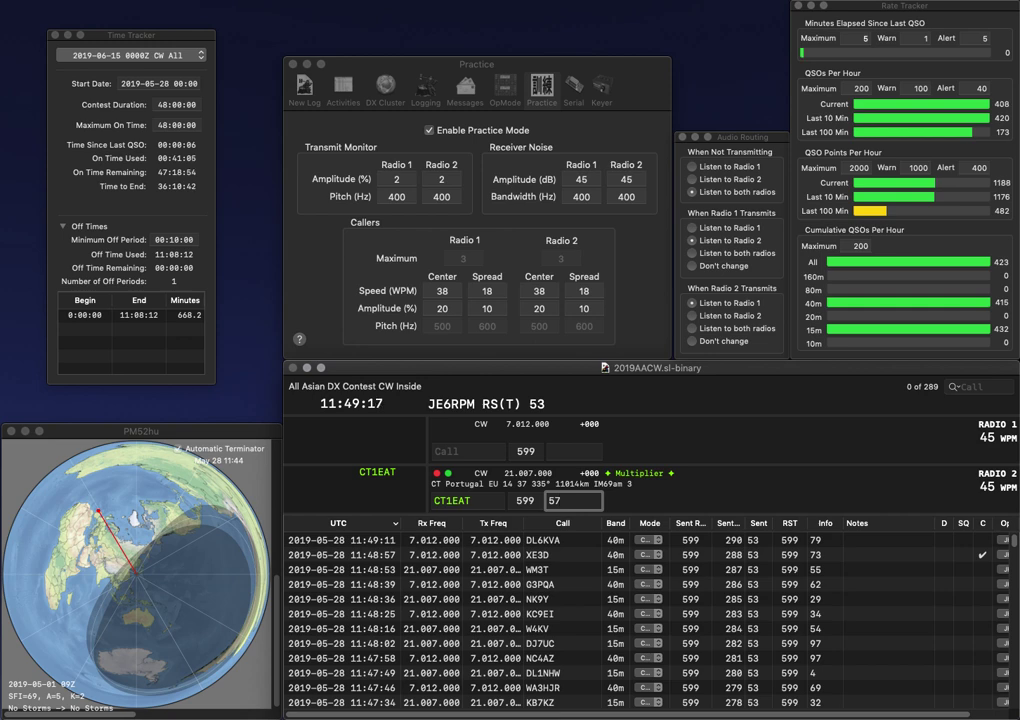
key("Return")
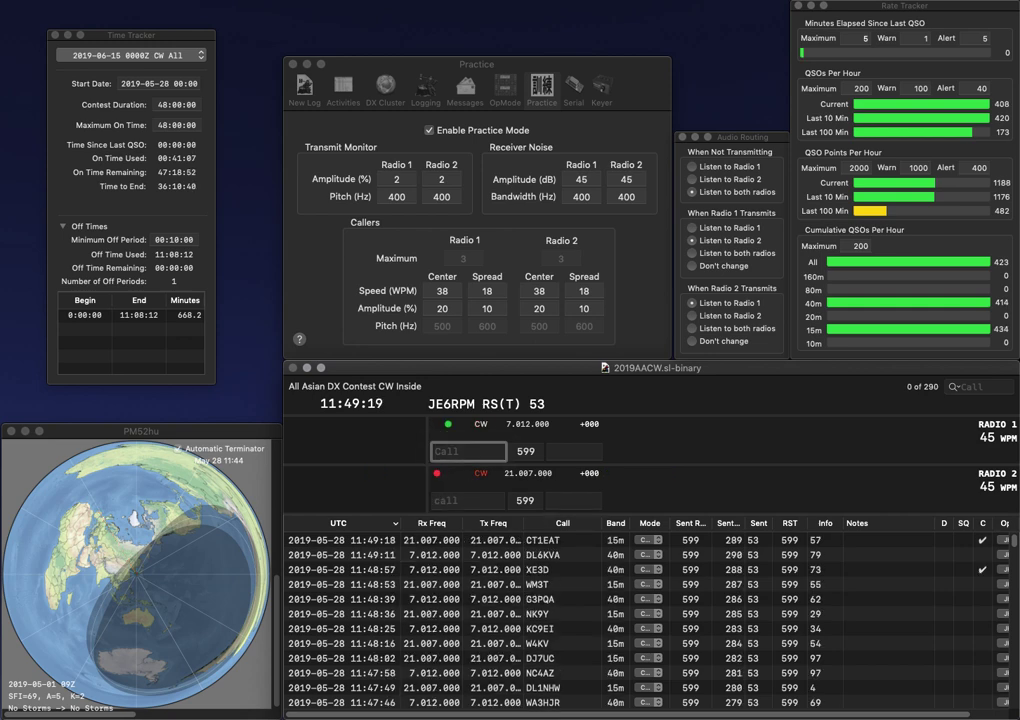
type("WB5K")
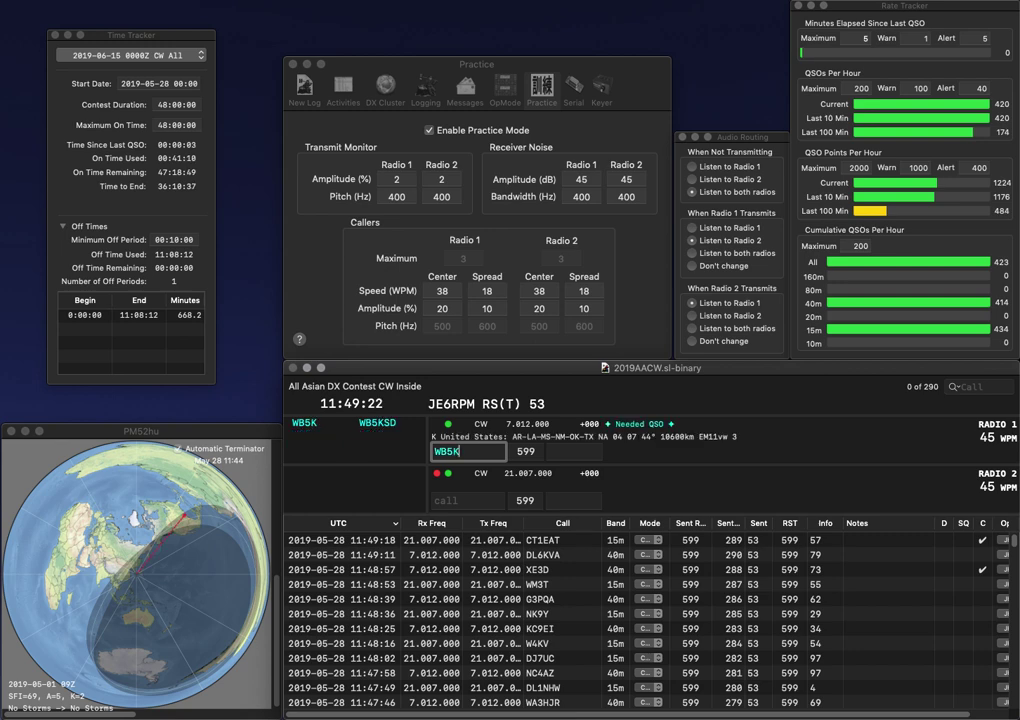
key("Return")
type("2PMT")
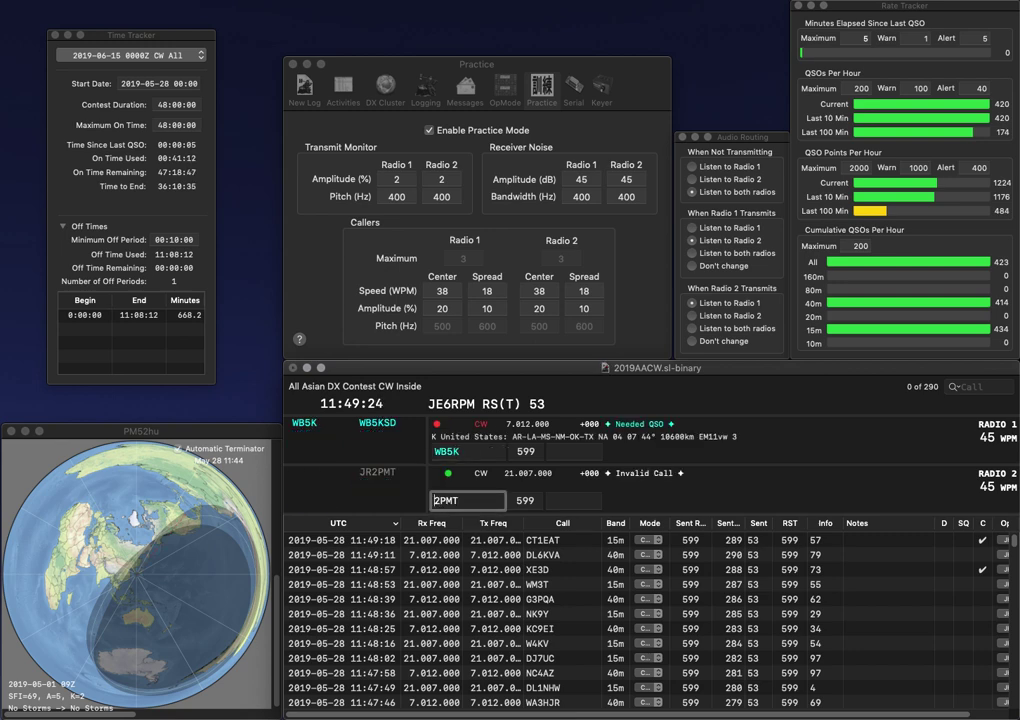
key("Return")
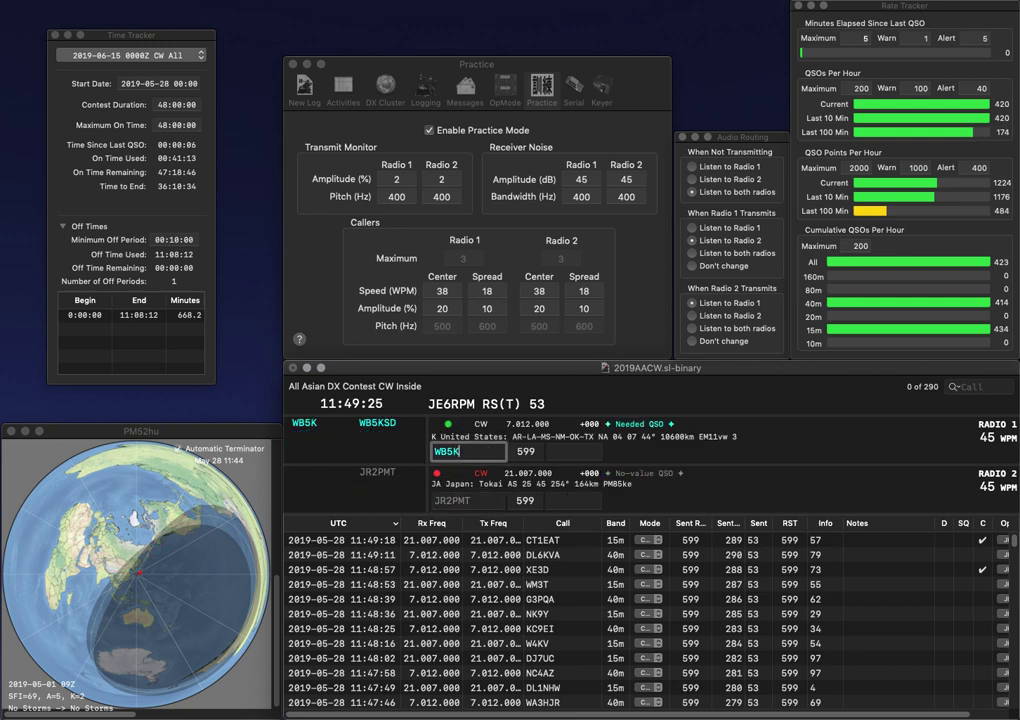
type("31")
key("Return")
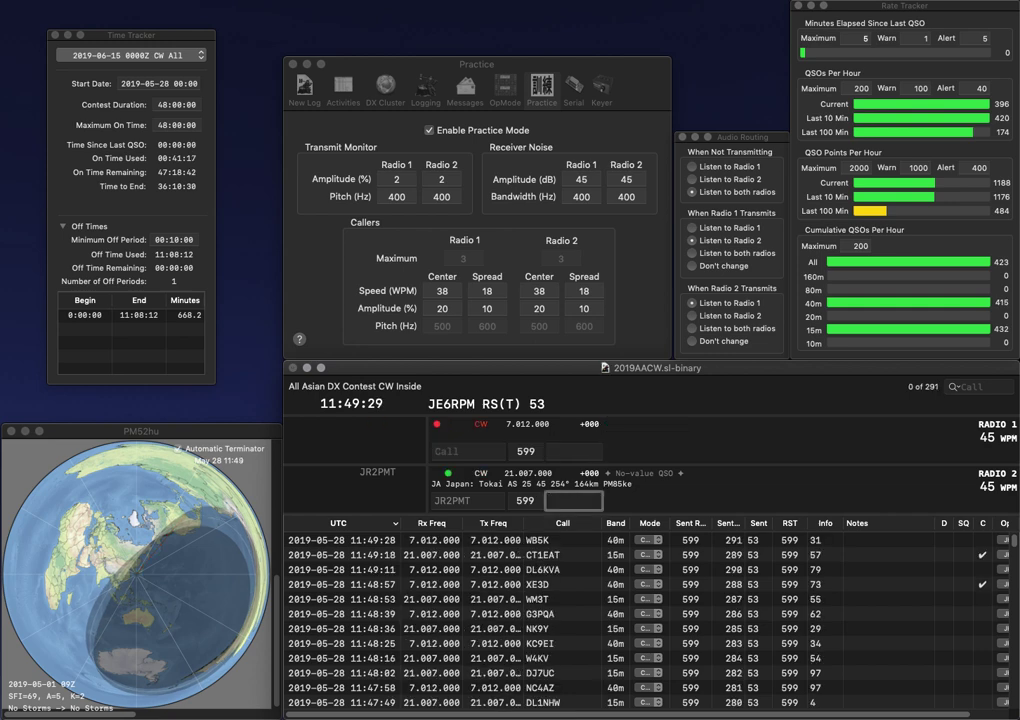
type("14")
key("Return")
type("WA8CM")
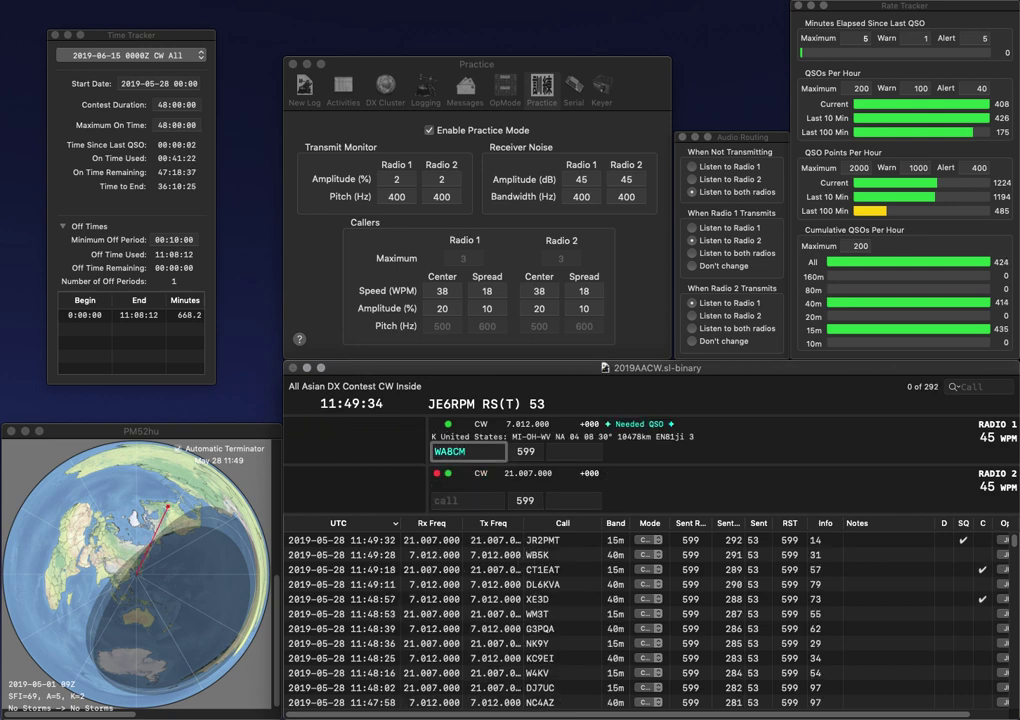
left_click(441, 451)
key("Return")
type("EL")
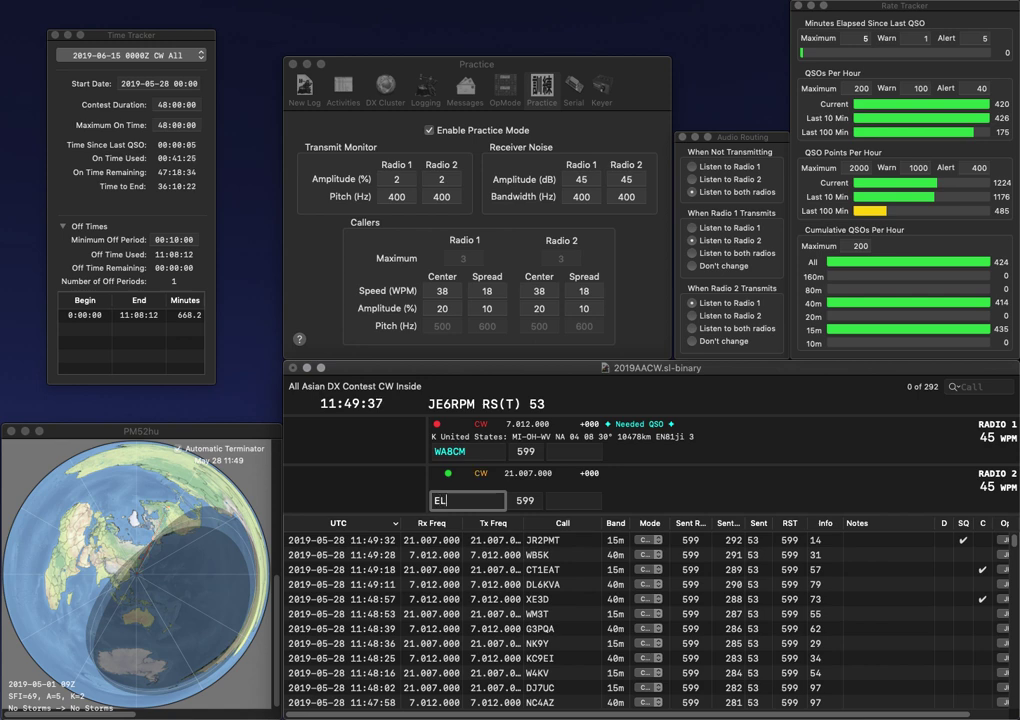
Step: Correct the Radio 1 call to JA8CMC and send it
double_click(436, 452)
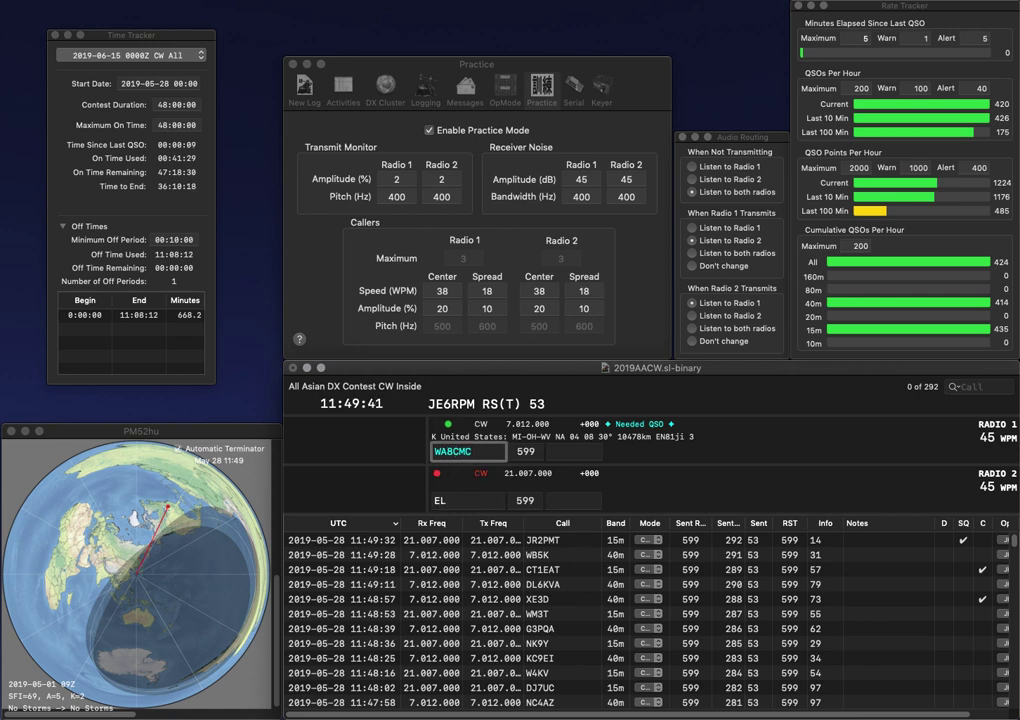
key("BackSpace")
type("J")
key("Return")
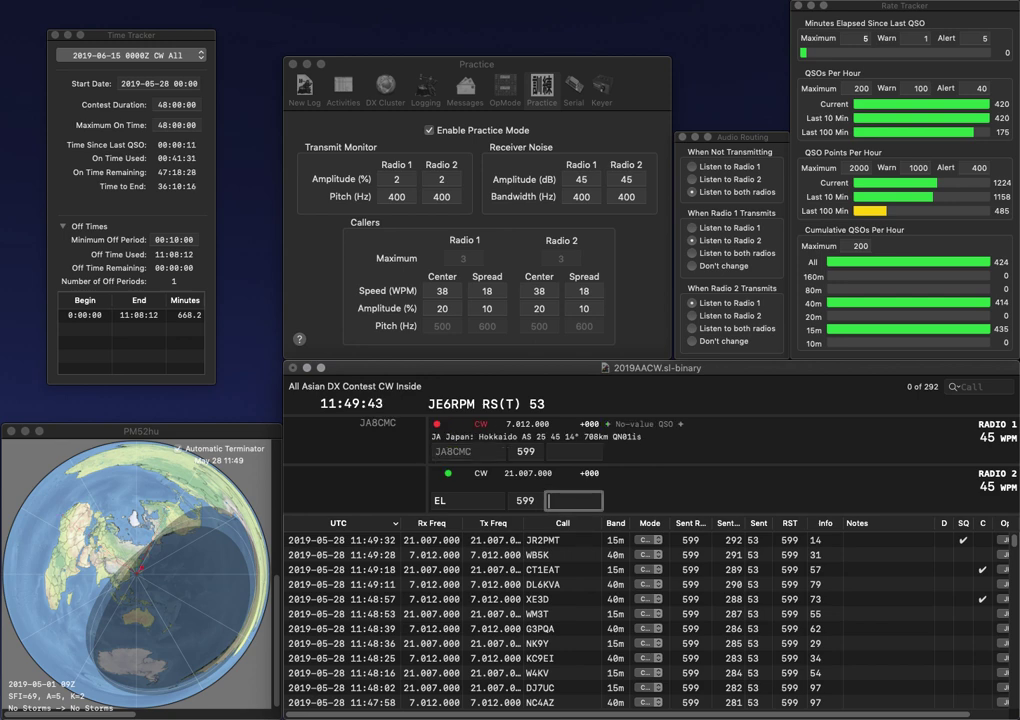
left_click(447, 500)
type("D")
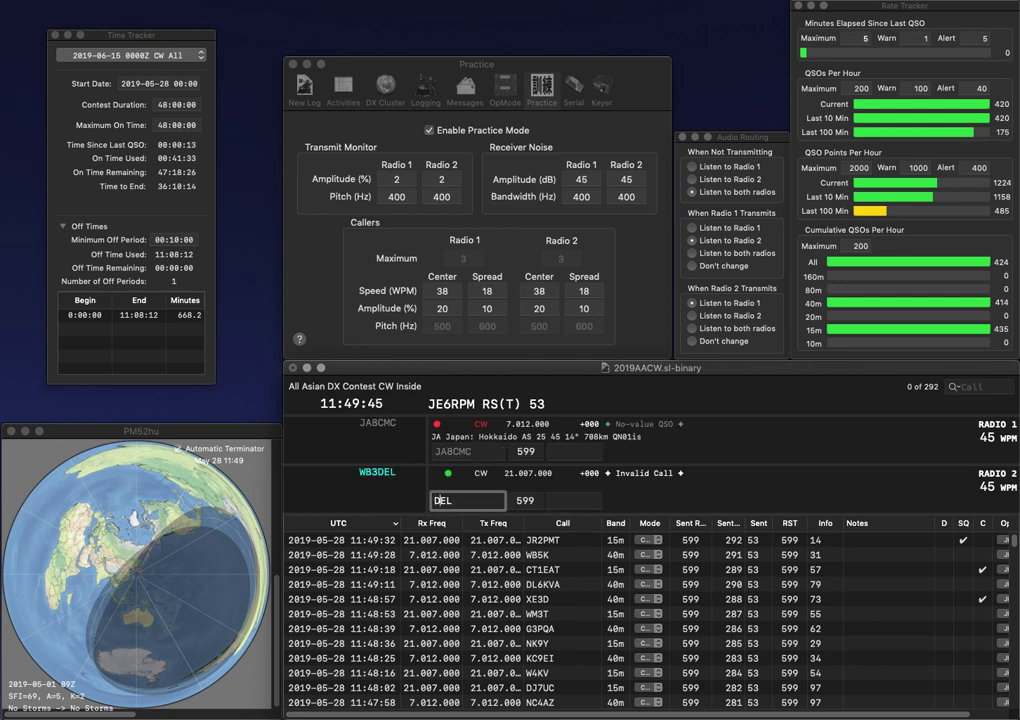
key("Return")
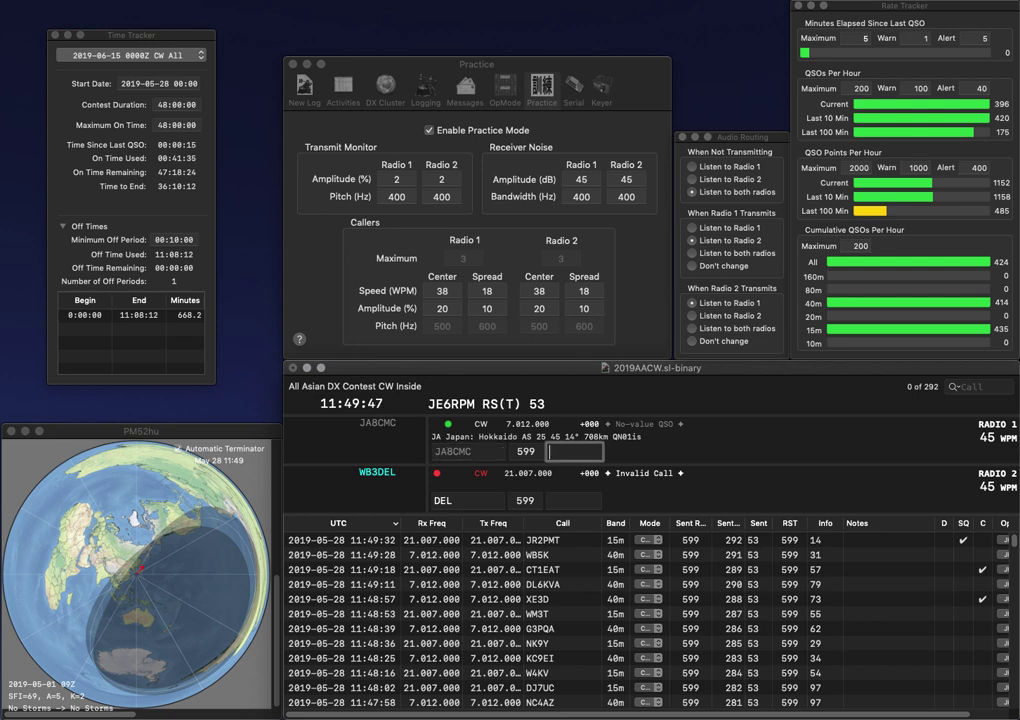
type("78")
key("Return")
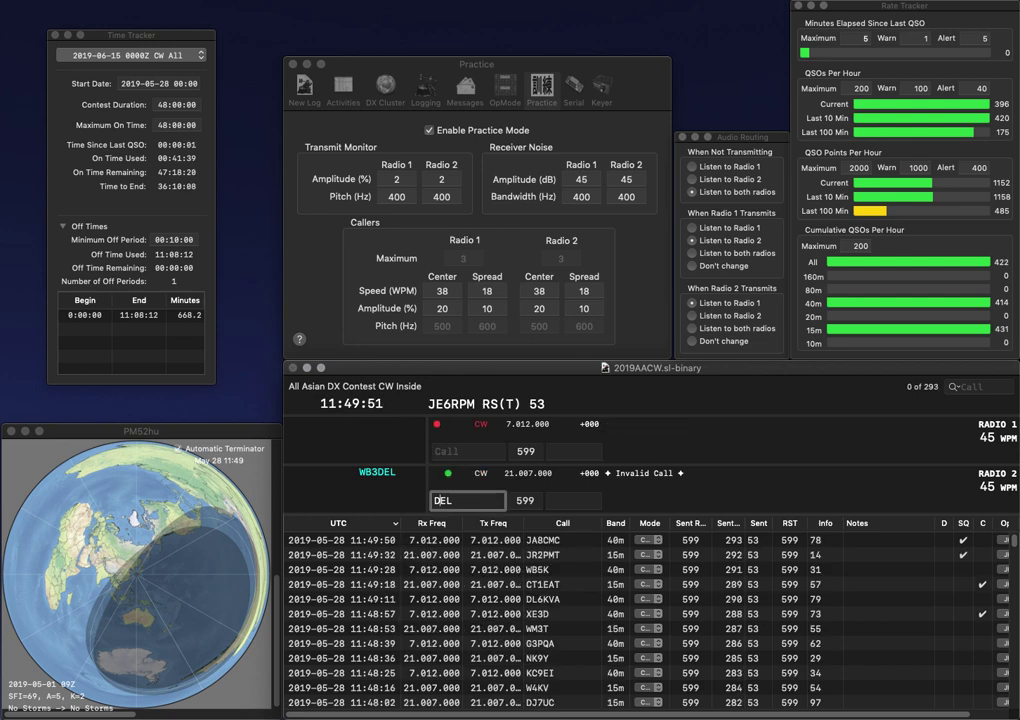
type("WB3")
key("Return")
type("W9H")
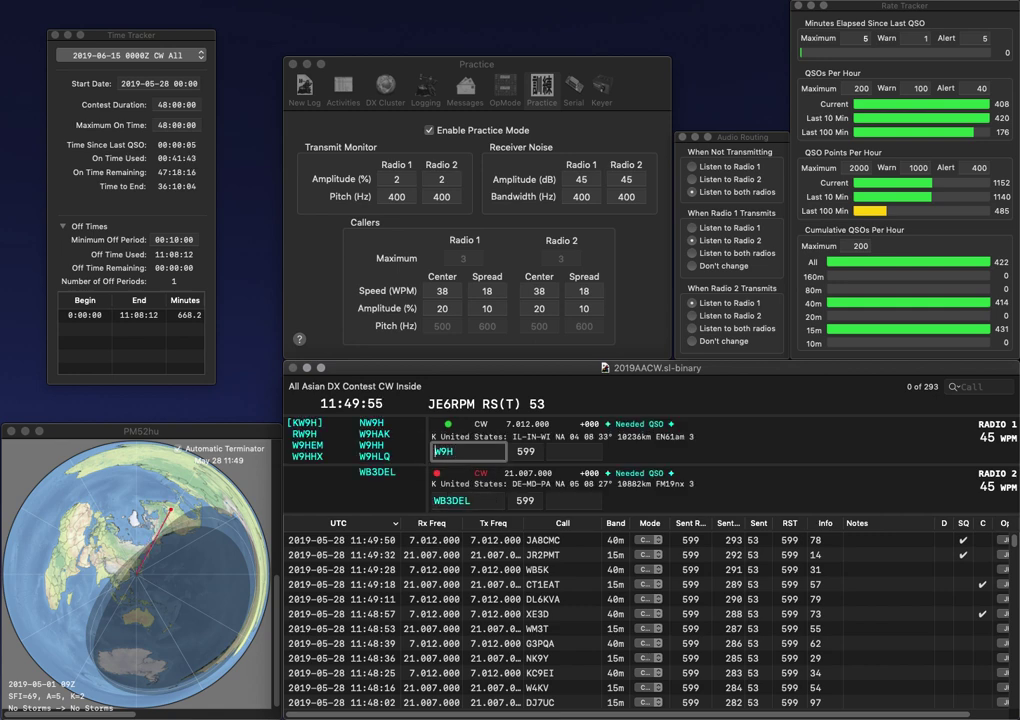
type("N")
key("Return")
Step: Log WB3DEL on Radio 2 with received exchange 7 and NW9H on Radio 1 with received exchange 97
key("space")
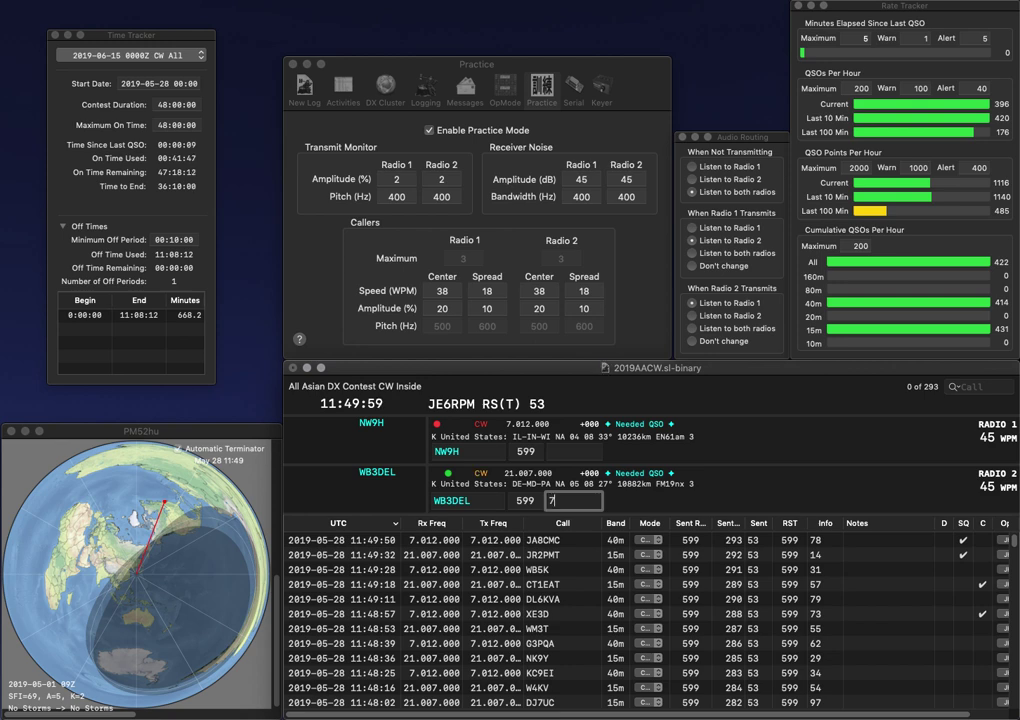
key("Return")
type("97")
key("Return")
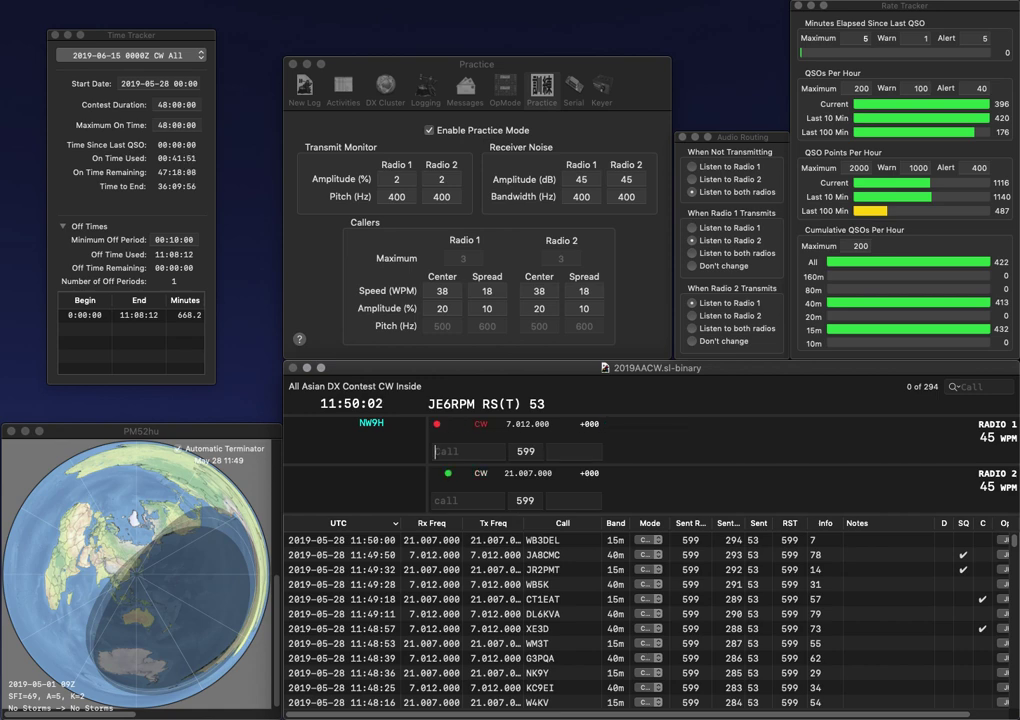
type("DL7JA")
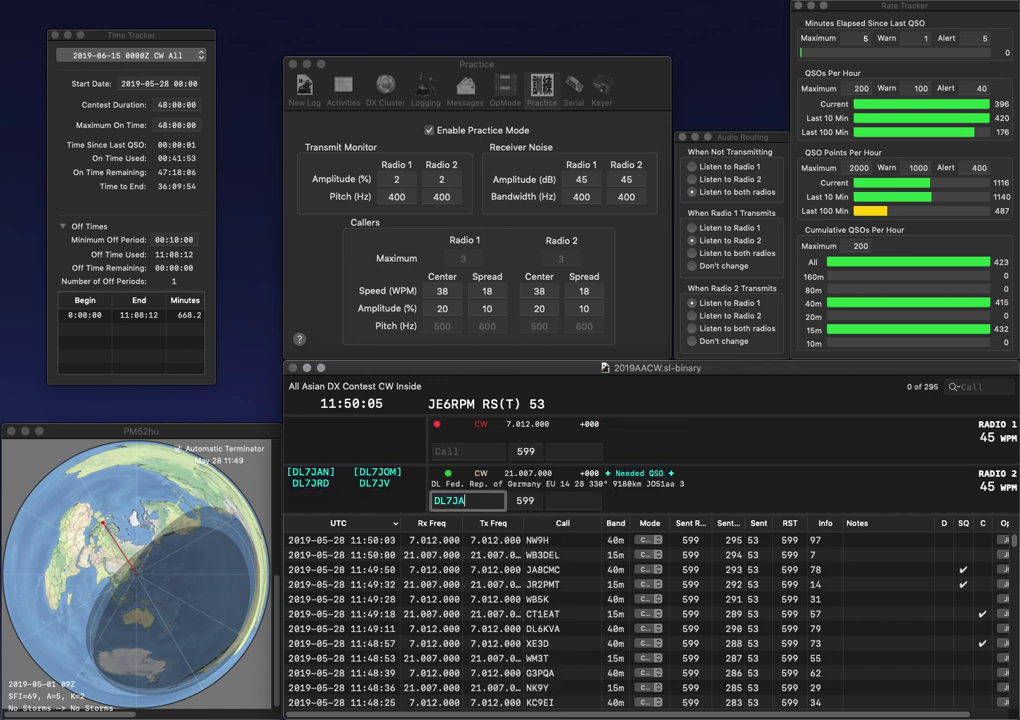
type("N")
key("Return")
type("GM4Z")
key("Return")
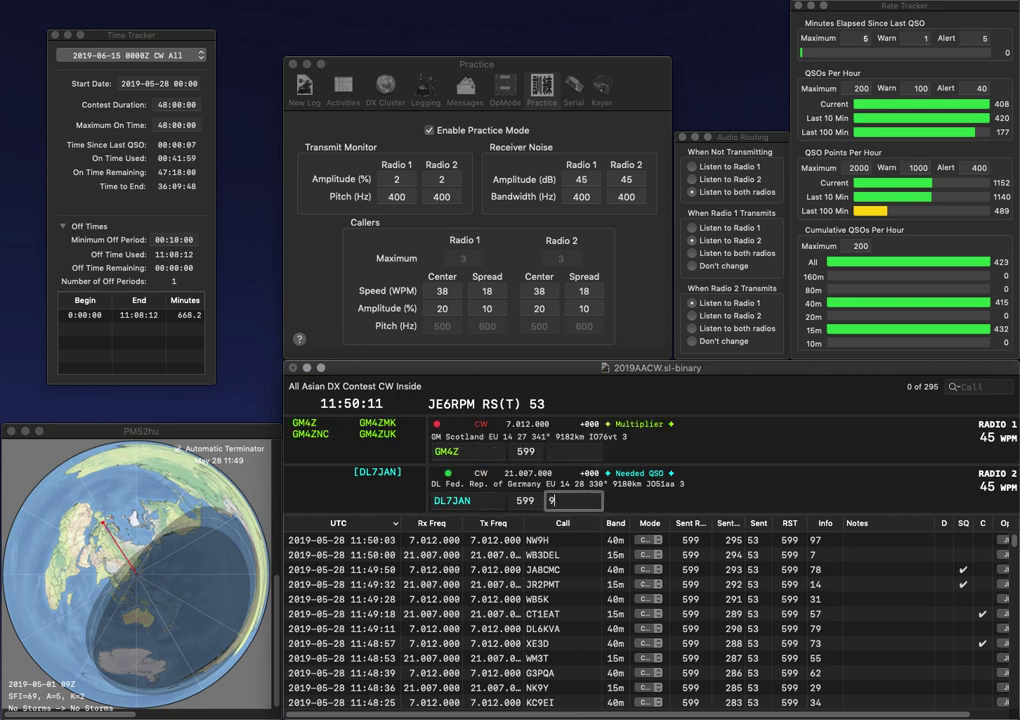
key("Return")
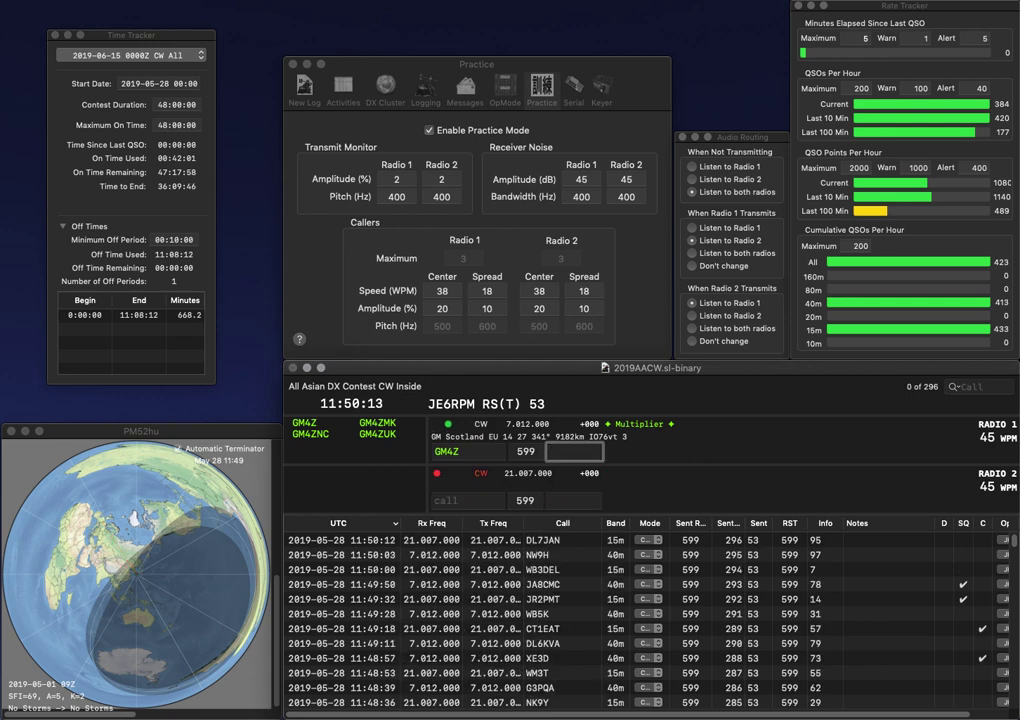
type("9")
key("Return")
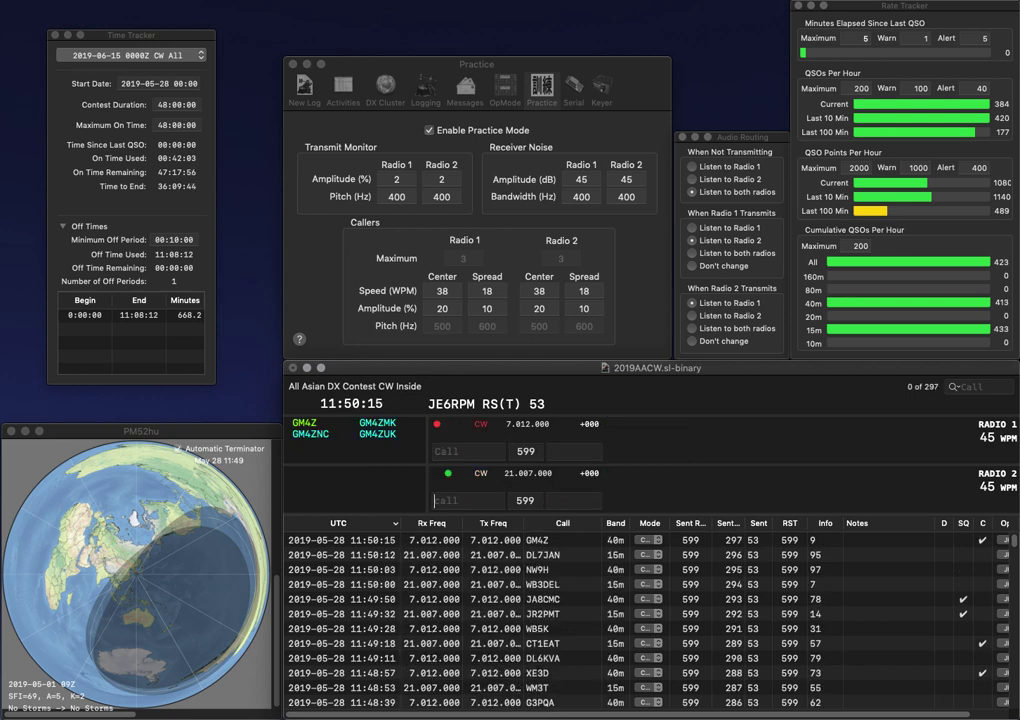
Step: Enter and send the call HB9LL on Radio 2 and the call TM5M on Radio 1
type("HB9LL")
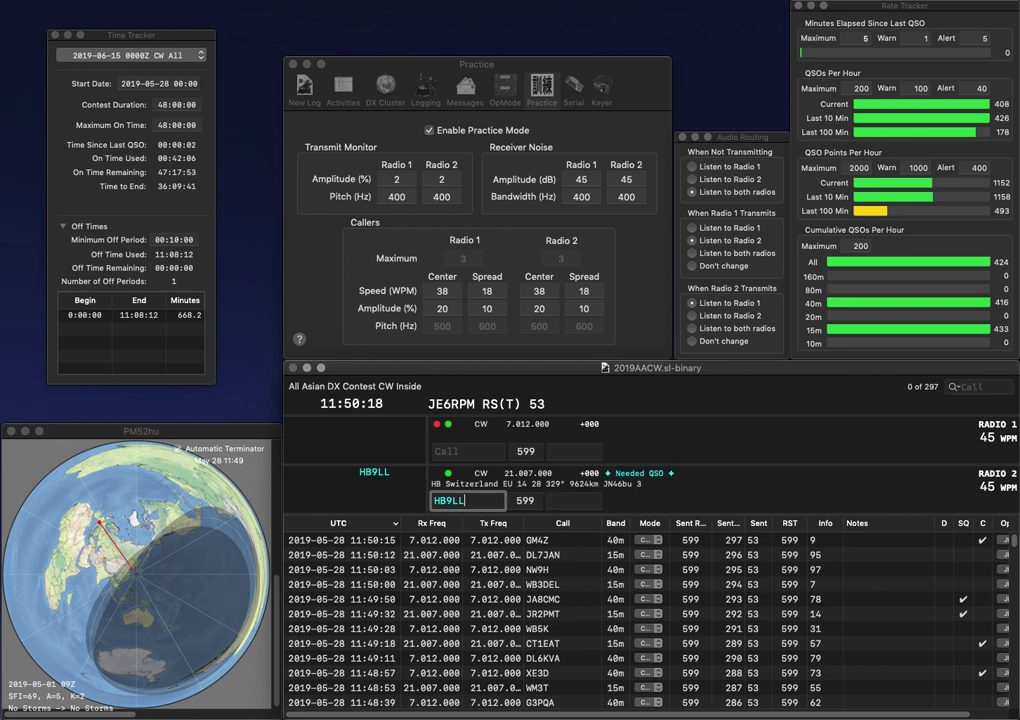
key("Return")
type("KM5M")
key("Return")
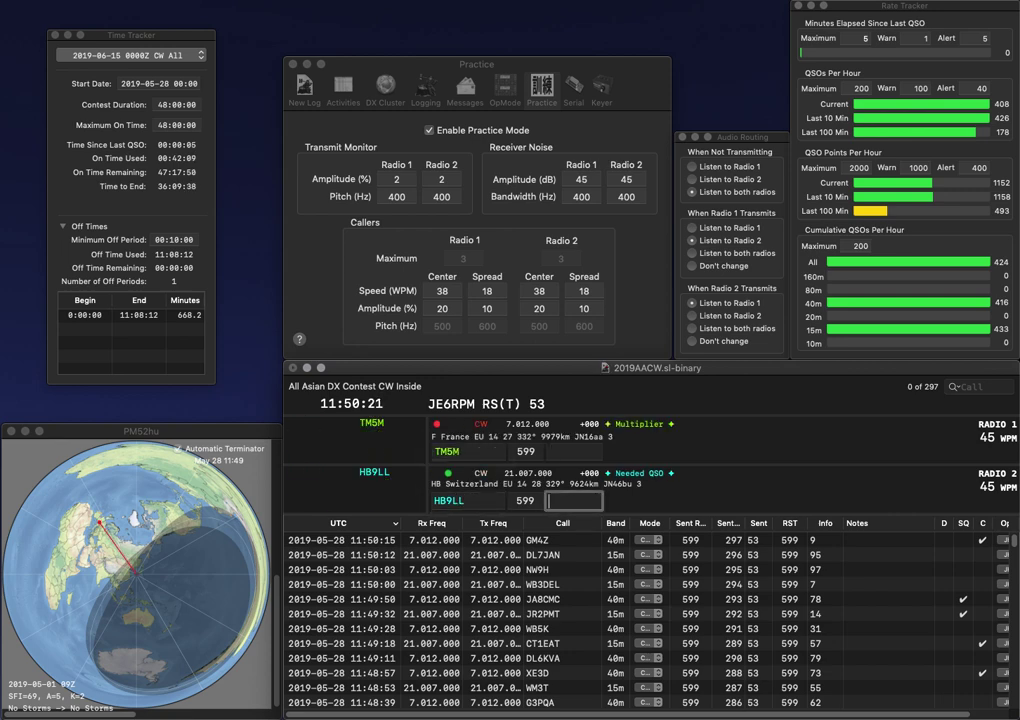
type("15")
key("Return")
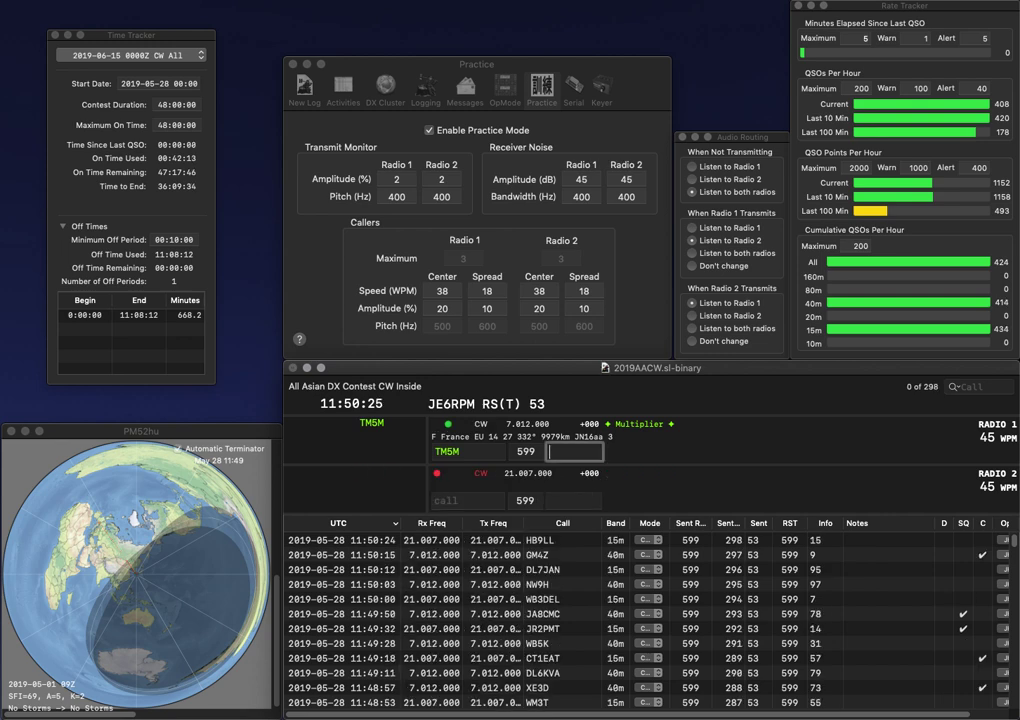
type("58")
key("Return")
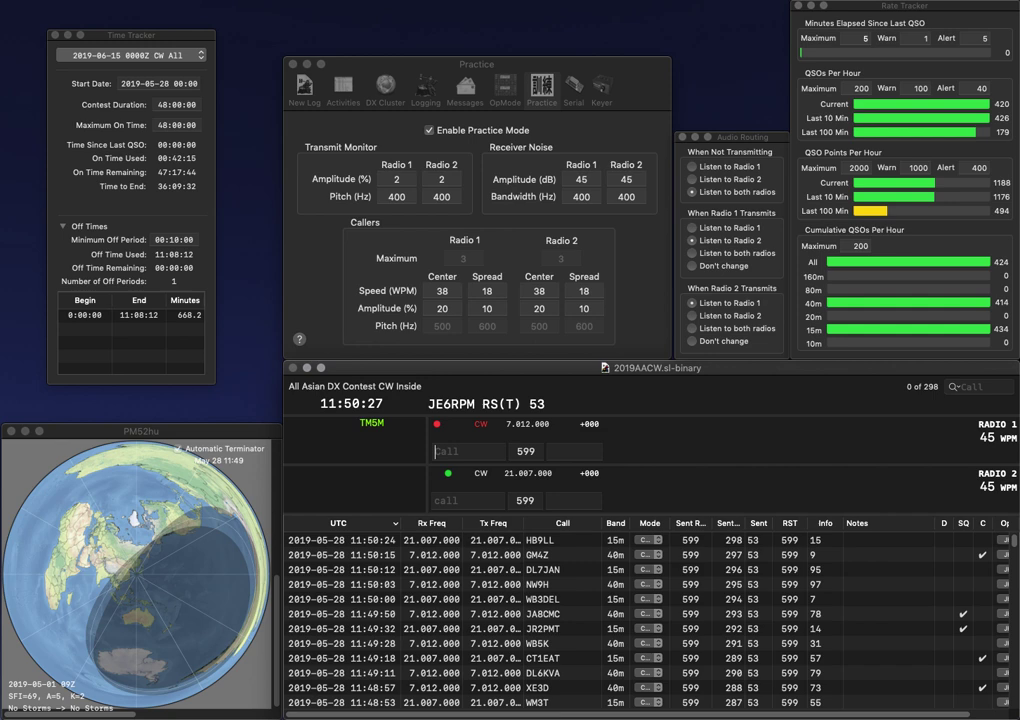
type("OE8TD")
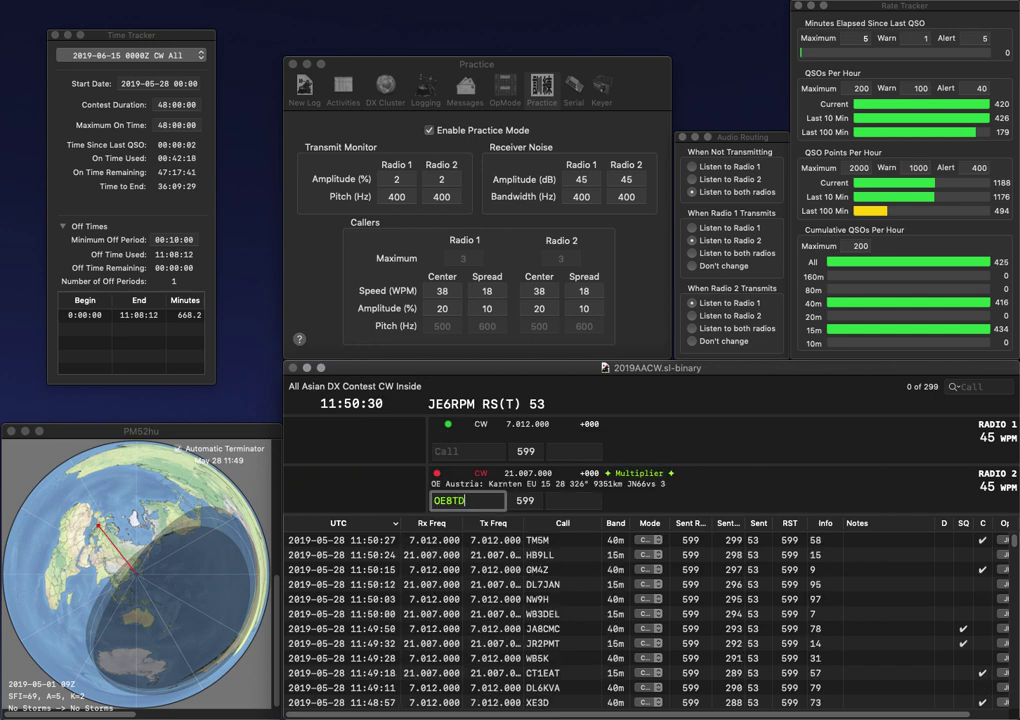
key("Return")
type("K6")
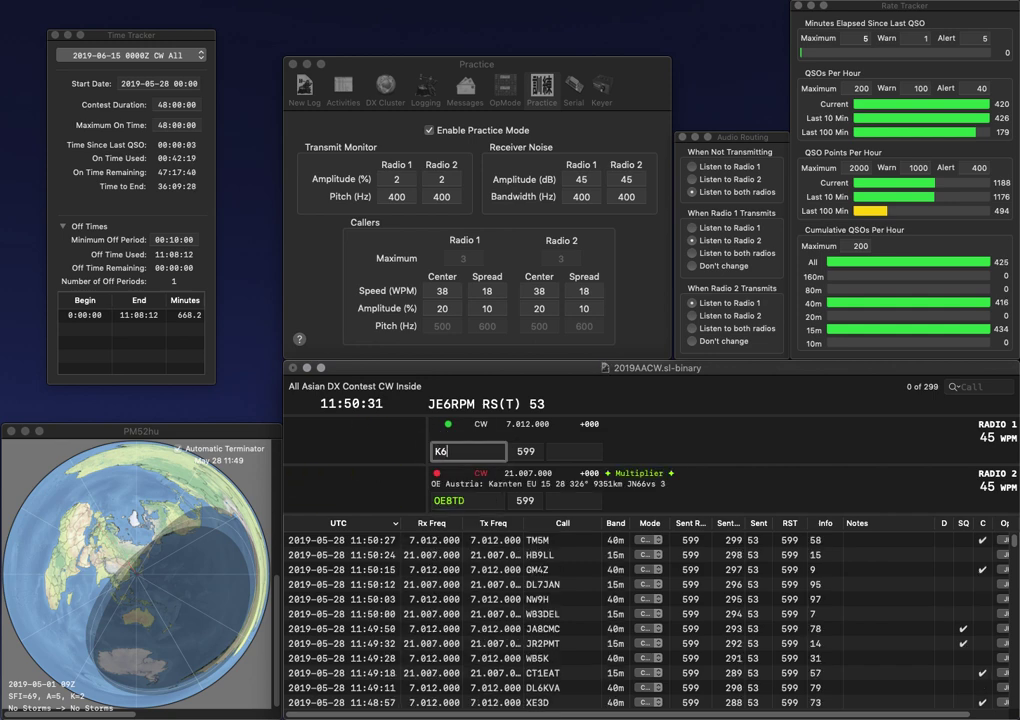
key("BackSpace")
type("B1YO")
key("Return")
key("Delete")
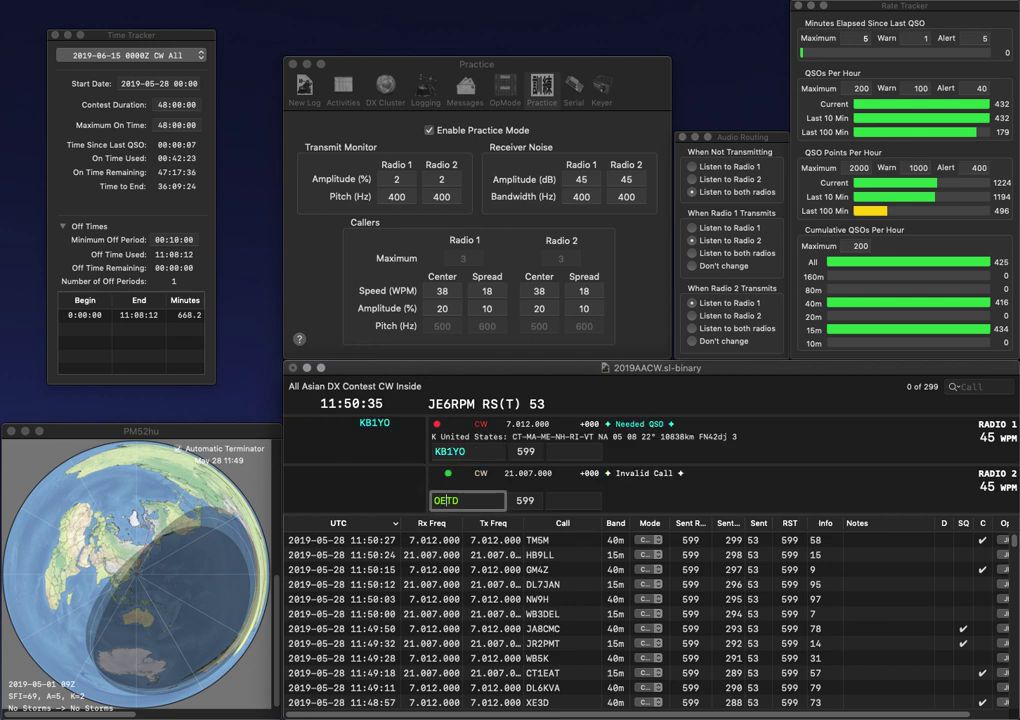
type("8")
key("Right")
type("E")
key("Return")
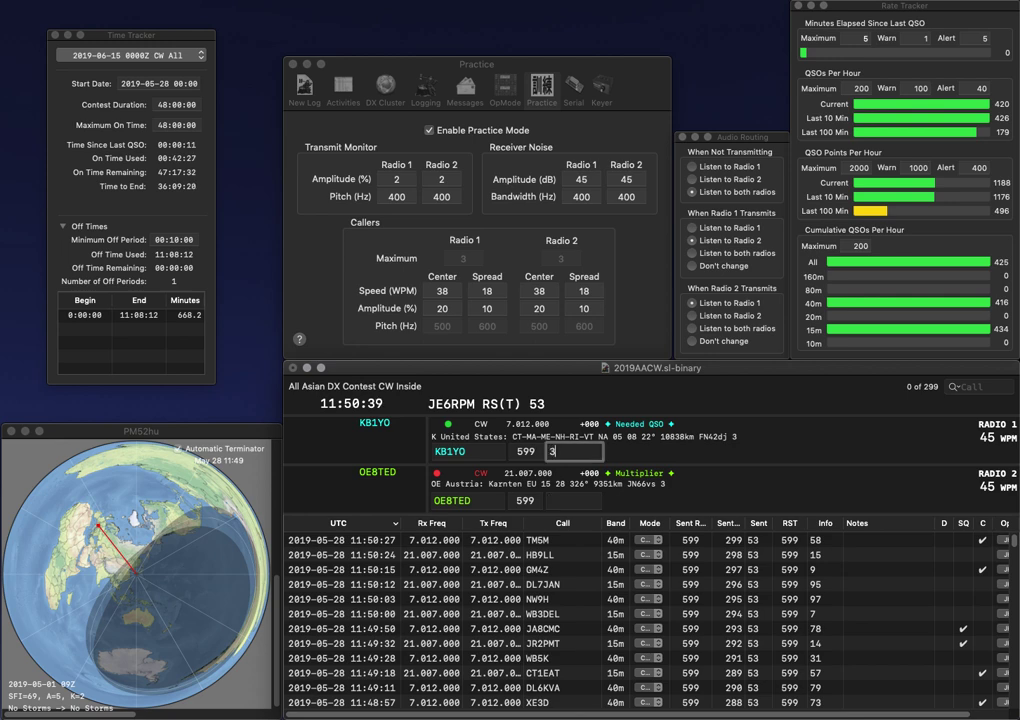
Step: Log KB1YO on Radio 1 with received exchange 3 and OE8TED on Radio 2 with received exchange 95
type("3")
key("Return")
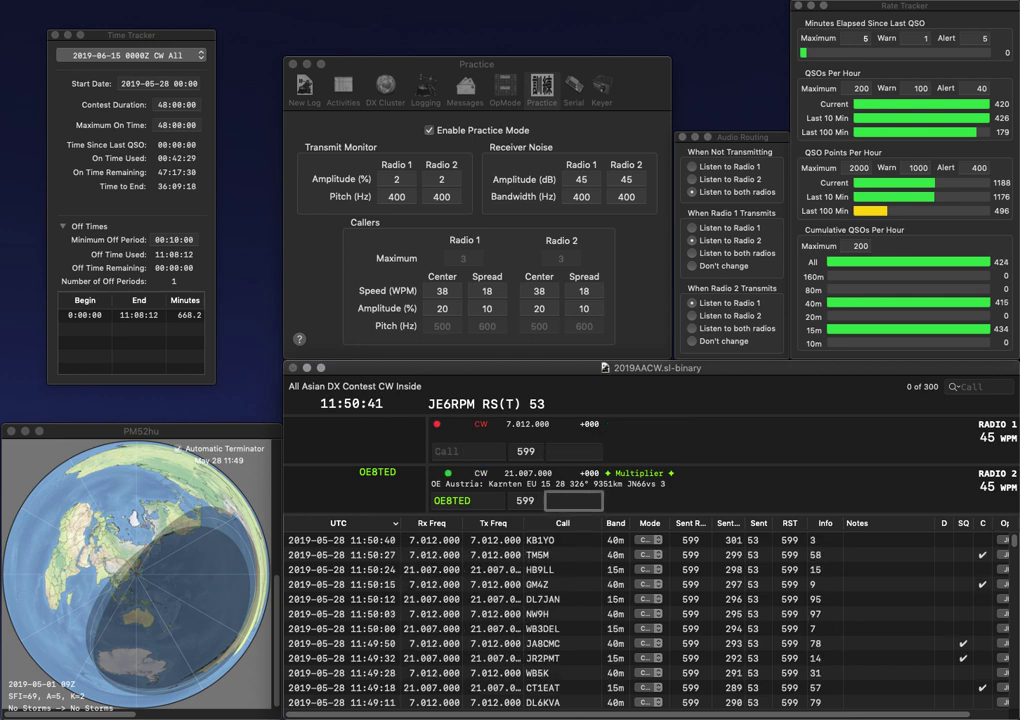
type("95")
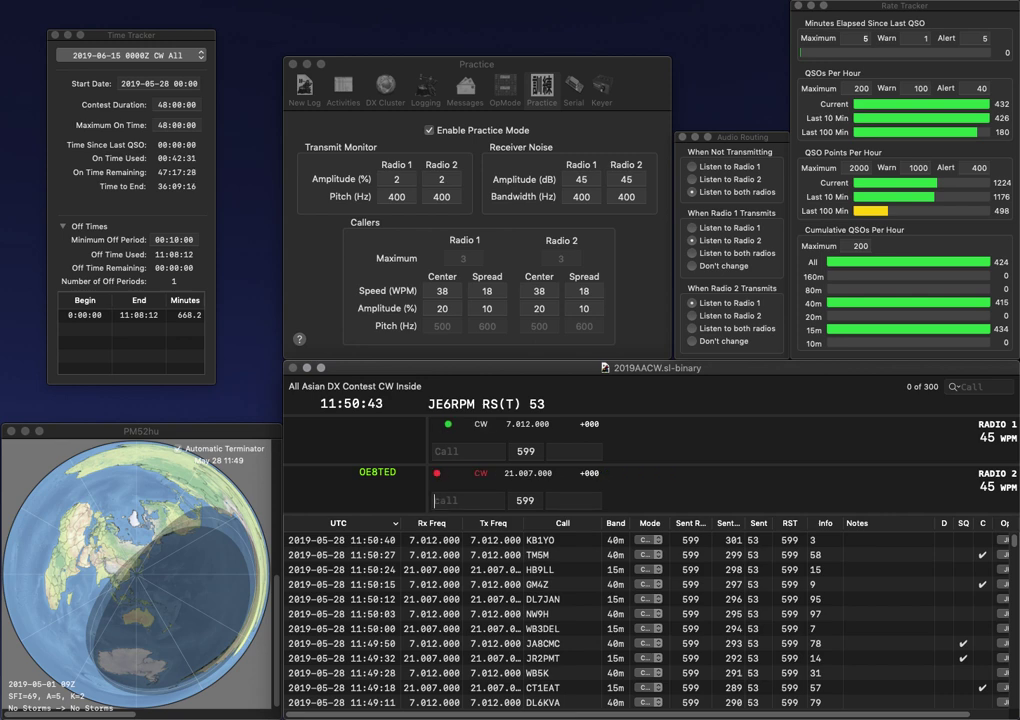
key("Return")
Step: Send the partial call KGH on Radio 1 and the call DL0HGW on Radio 2, and complete the Radio 1 call as JE8KGH
type("KGH")
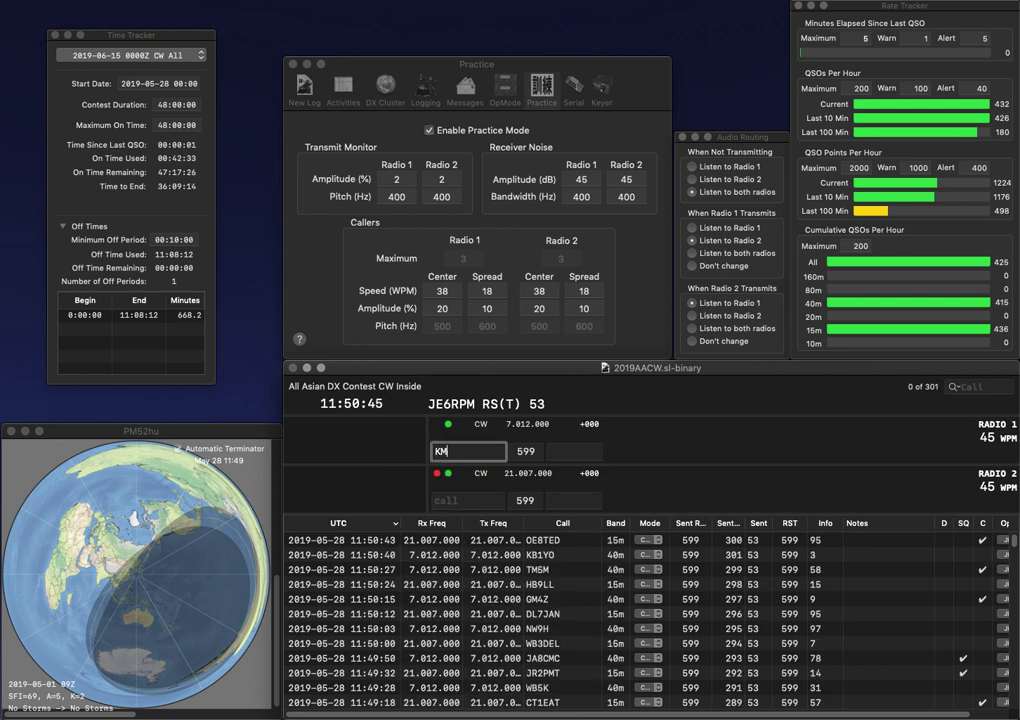
key("Return")
type("DL")
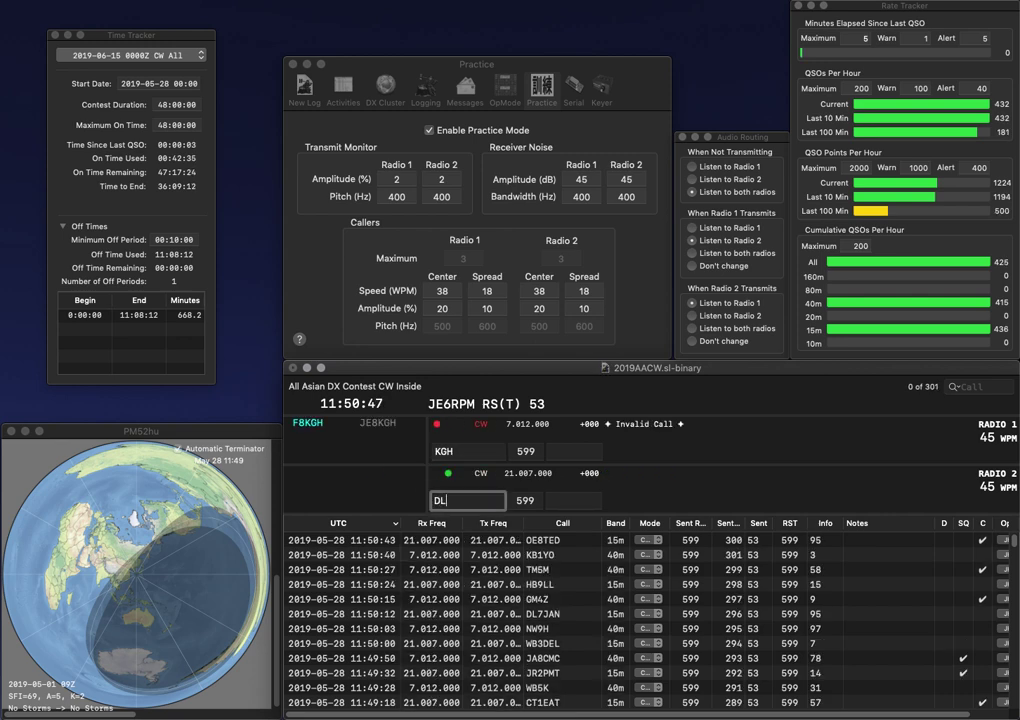
type("0HGW")
key("Return")
type("JE8")
key("Return")
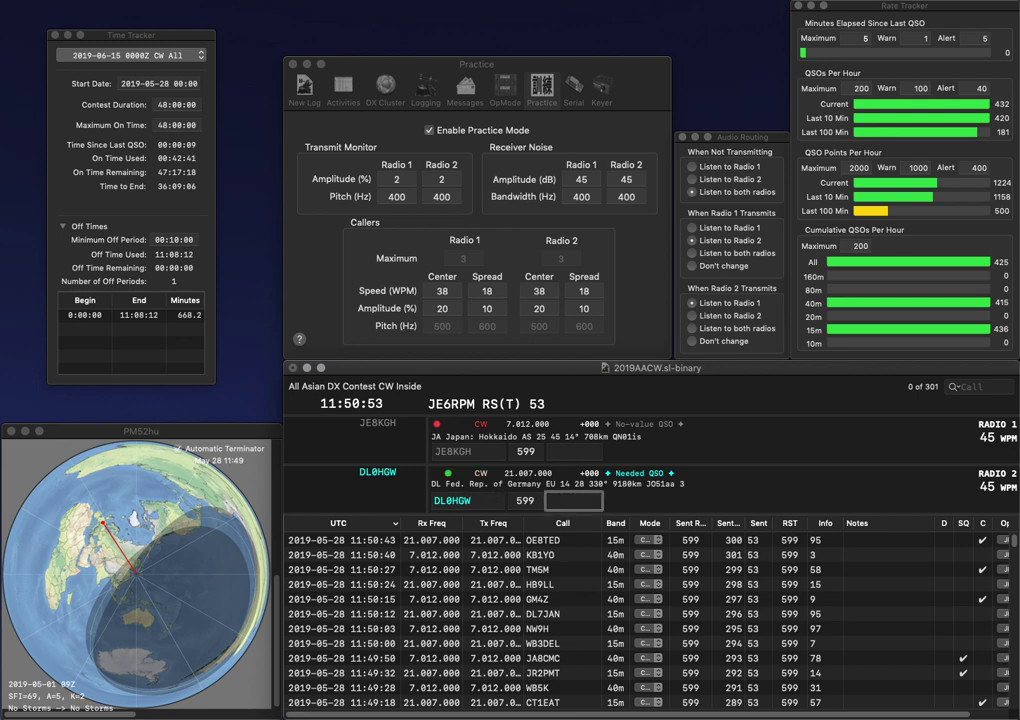
Step: Log DL0HGW on Radio 2 with received exchange 49 and JE8KGH on Radio 1 with received exchange 20
type("49")
key("Return")
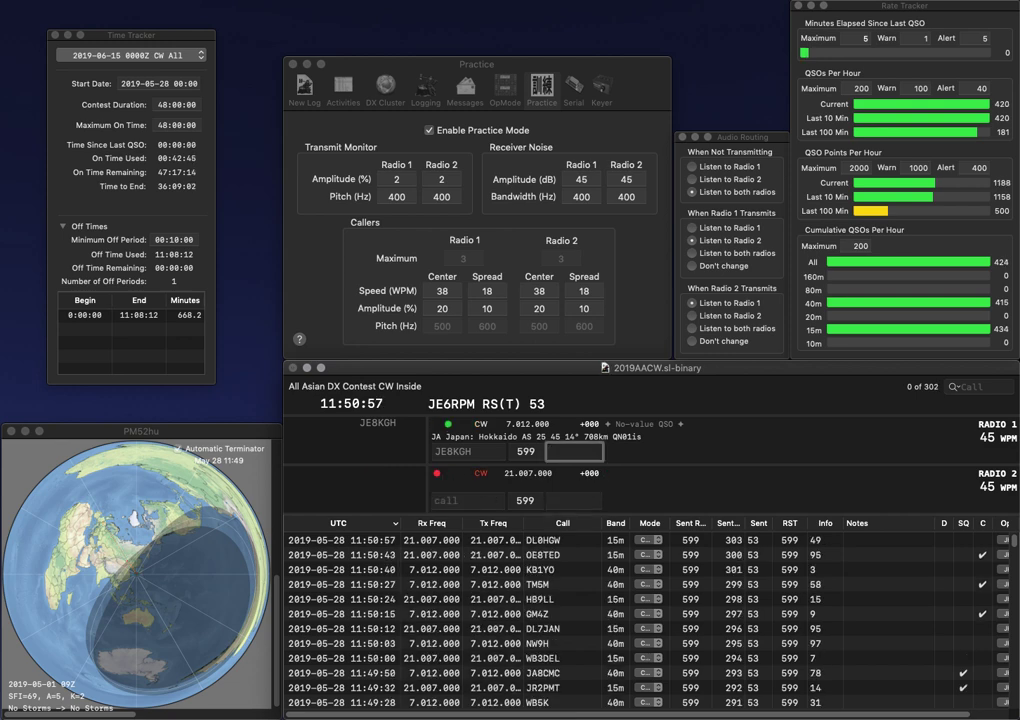
type("2")
key("Return")
Step: Enter and send the call LU4DX on Radio 2 and the call K6ND on Radio 1
type("LU4")
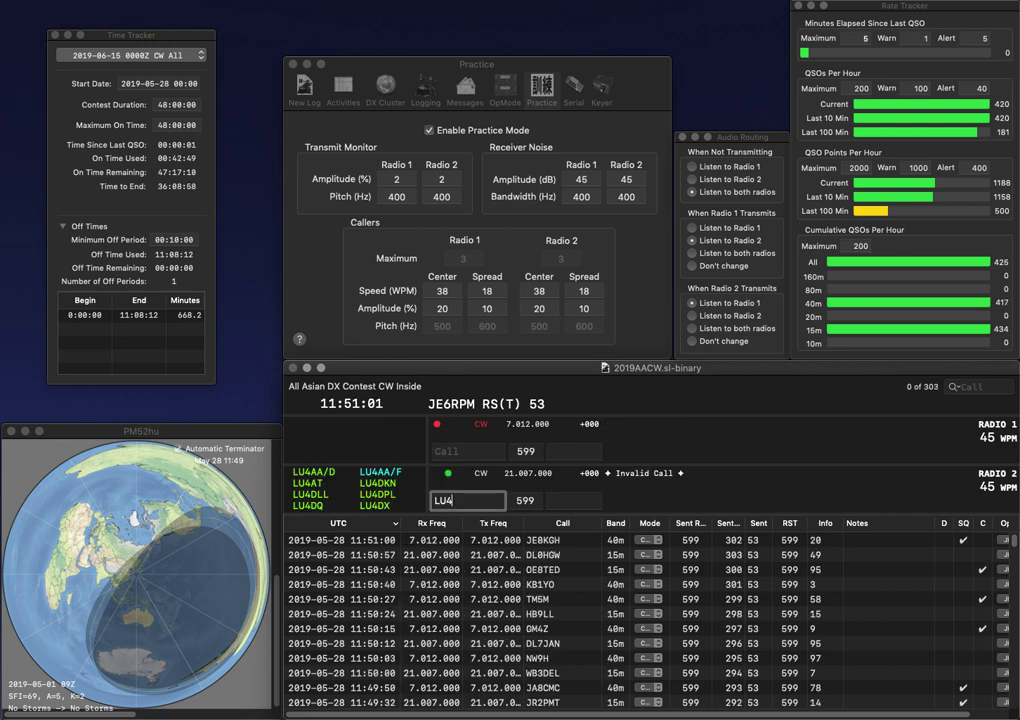
type("DX")
key("Return")
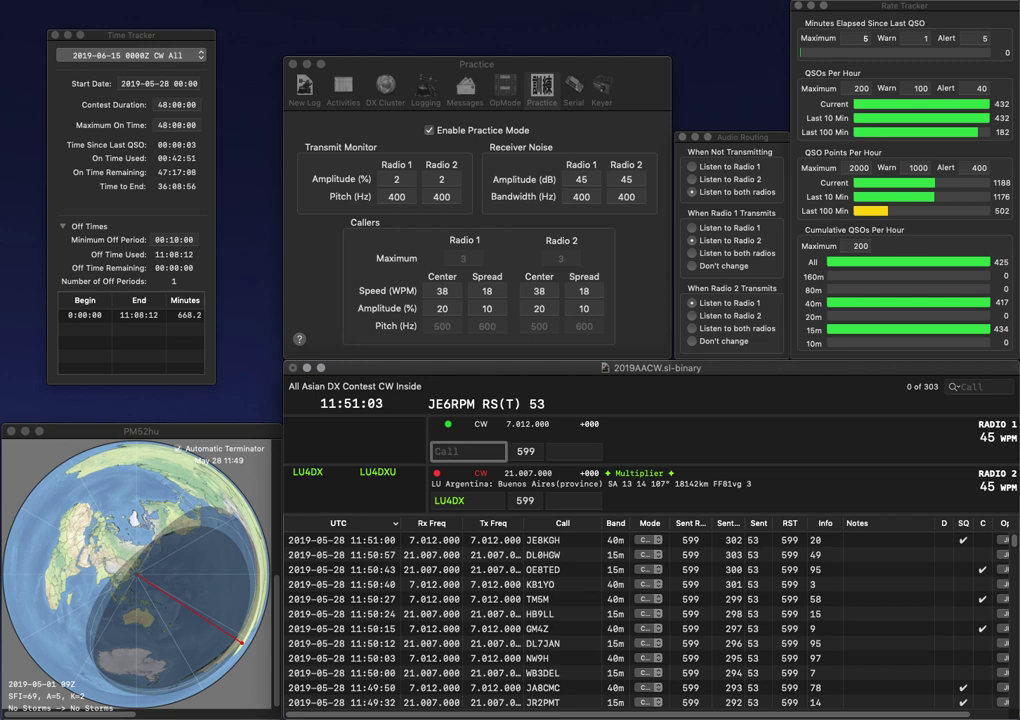
type("K6ND")
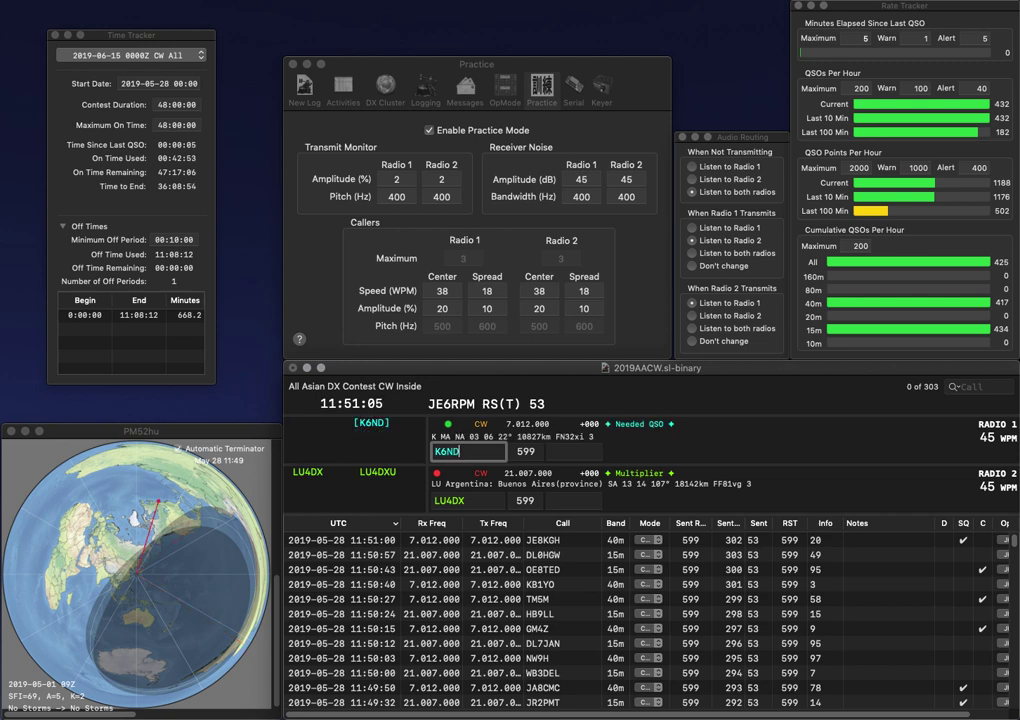
key("Return")
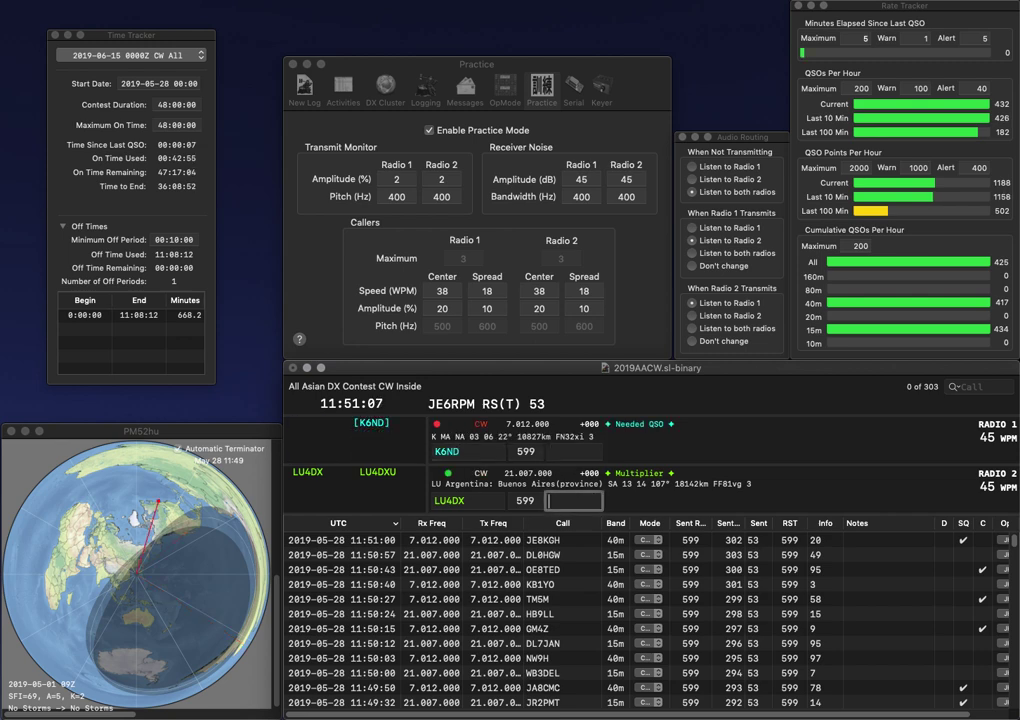
type("10")
key("Return")
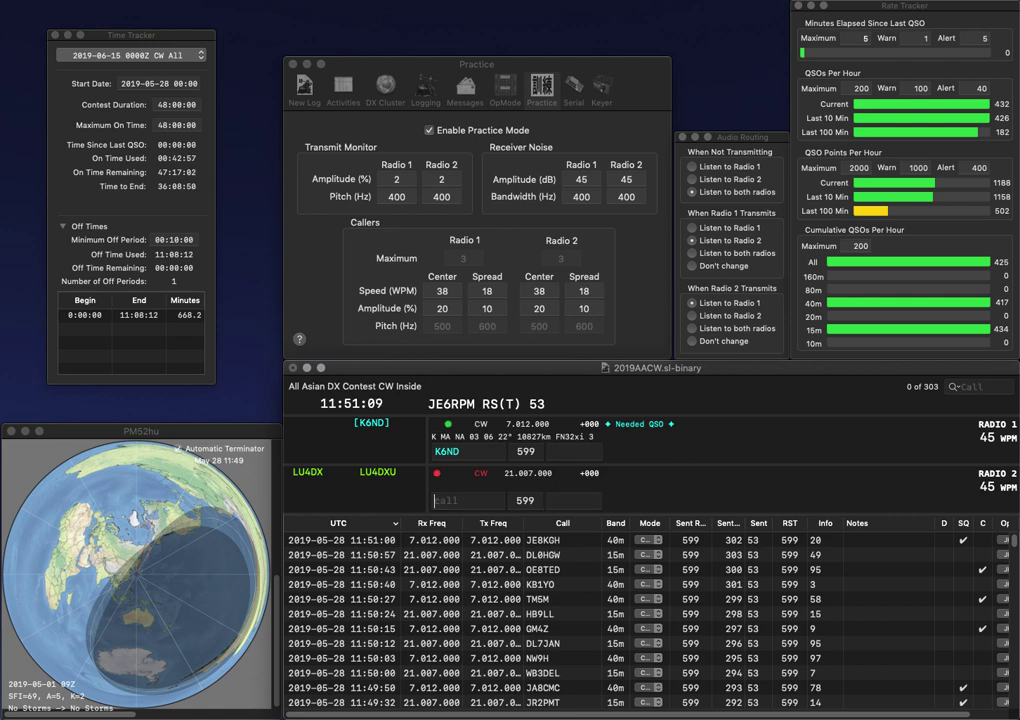
type("83")
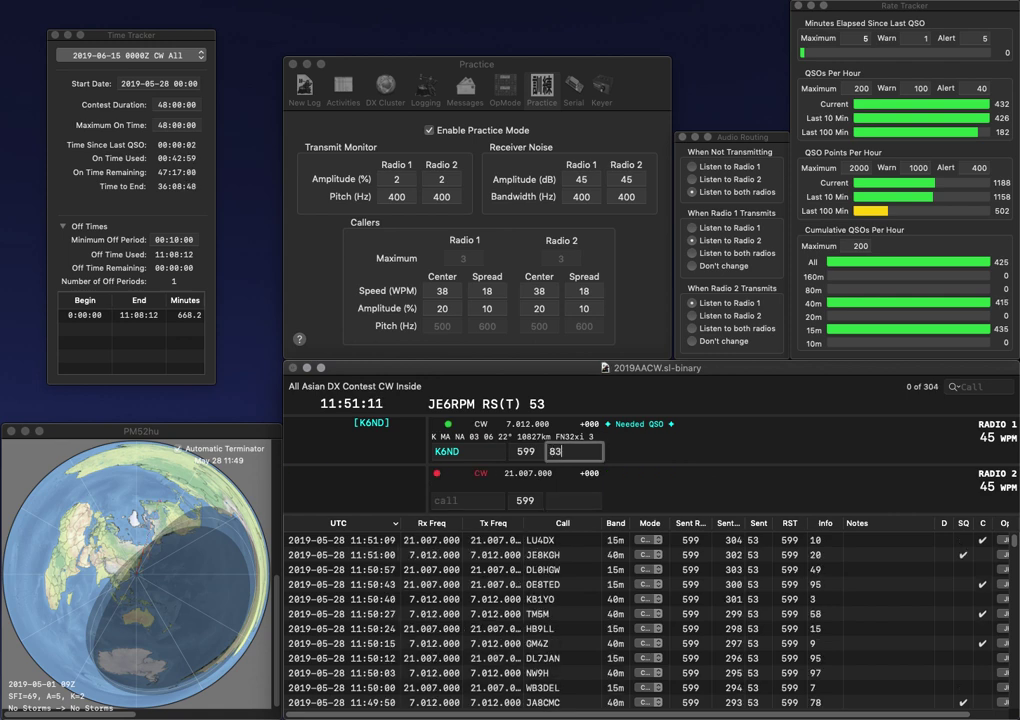
key("Return")
Step: Turn off practice mode and switch away from the contest logging application
left_click(430, 131)
key("super+Tab")
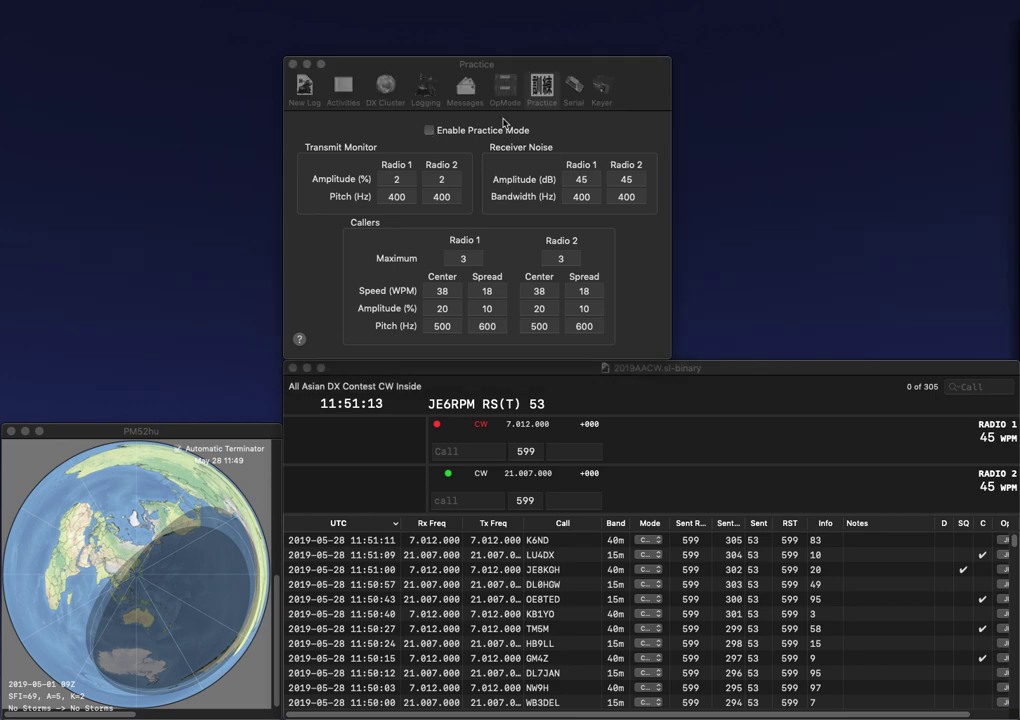